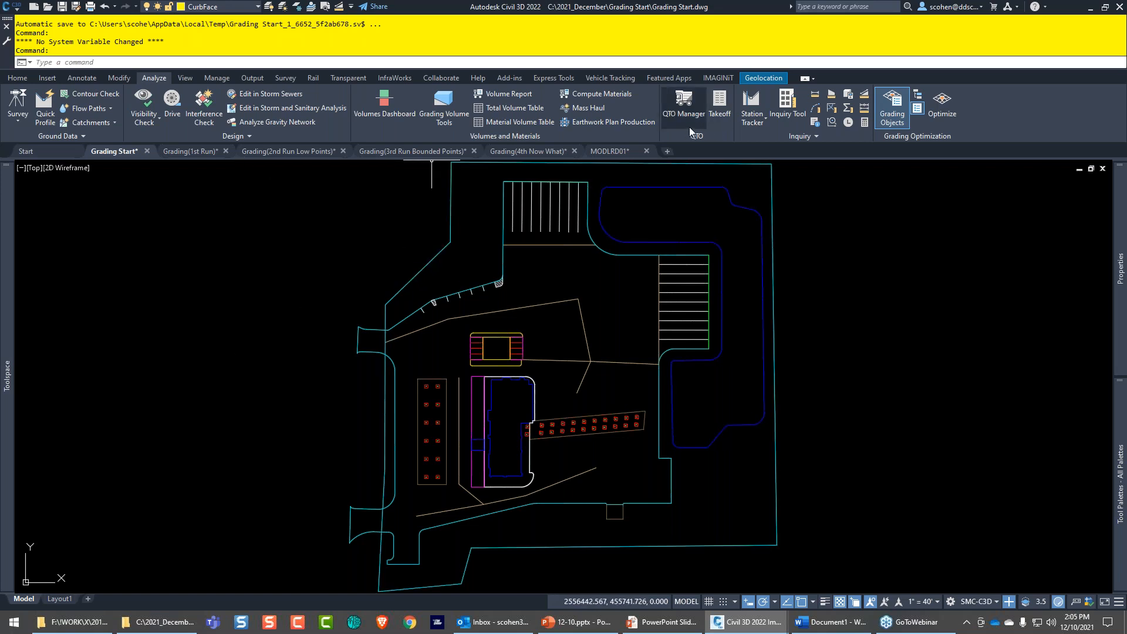
- Display the hybrid online map beneath the site drawing
click(763, 78)
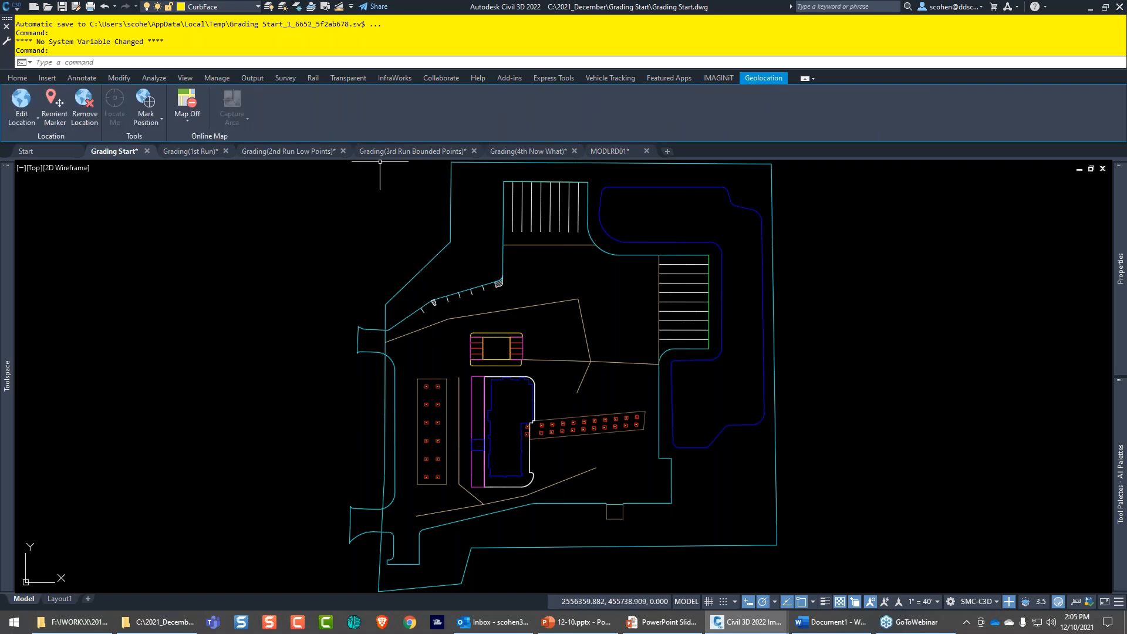
click(187, 119)
click(210, 188)
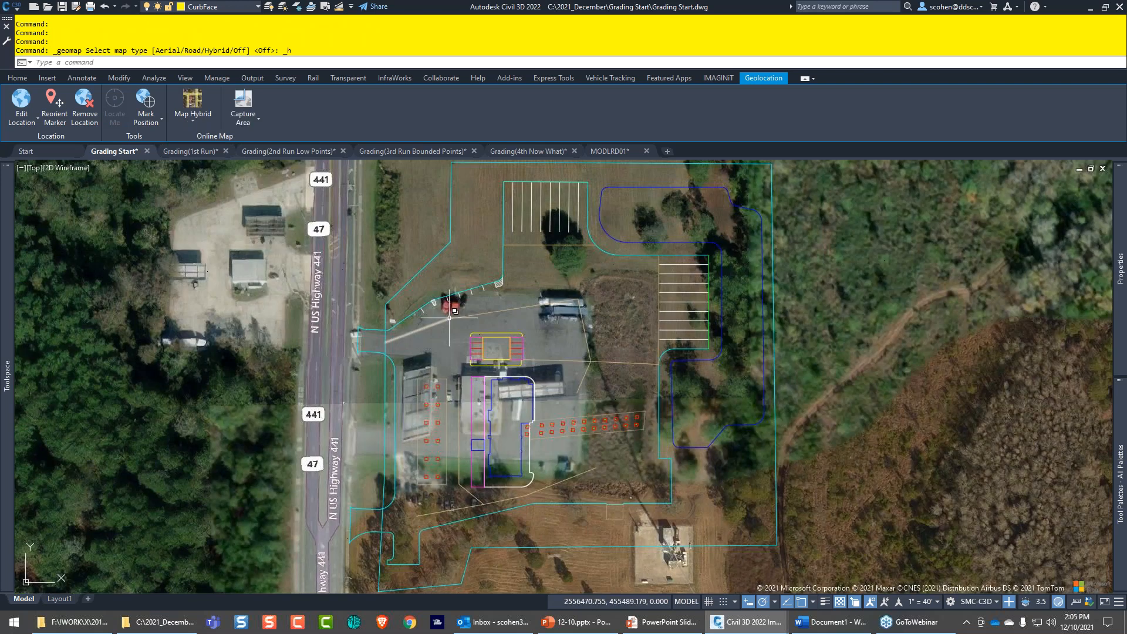
- Examine the site layout and its surroundings along US Highway 441 against the aerial imagery
scroll(449, 318, down, 2)
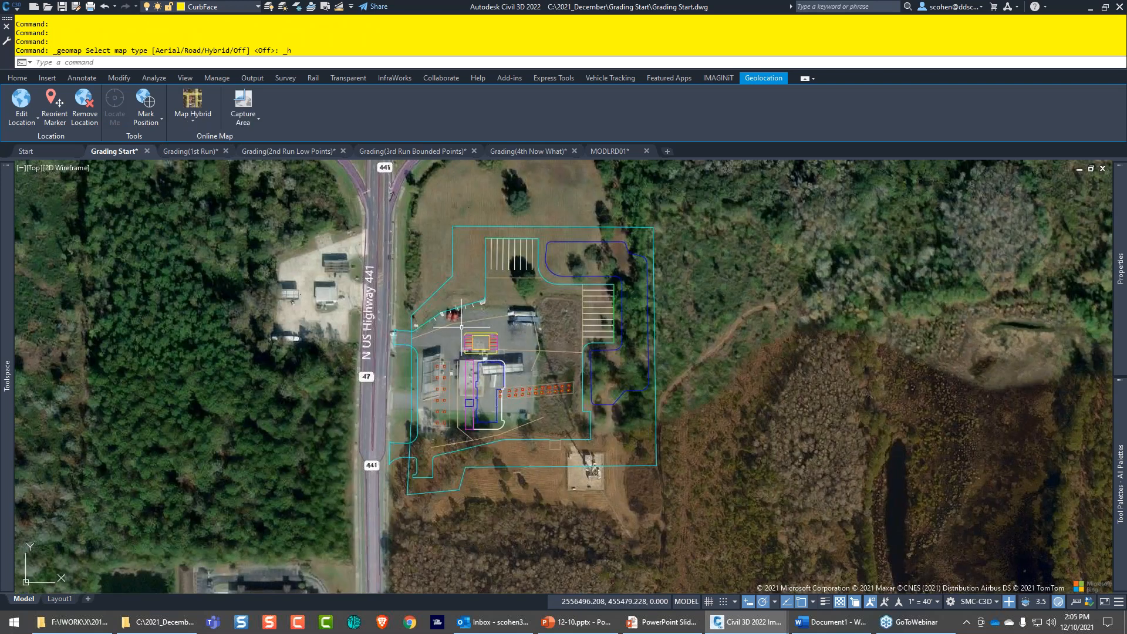
scroll(460, 499, down, 2)
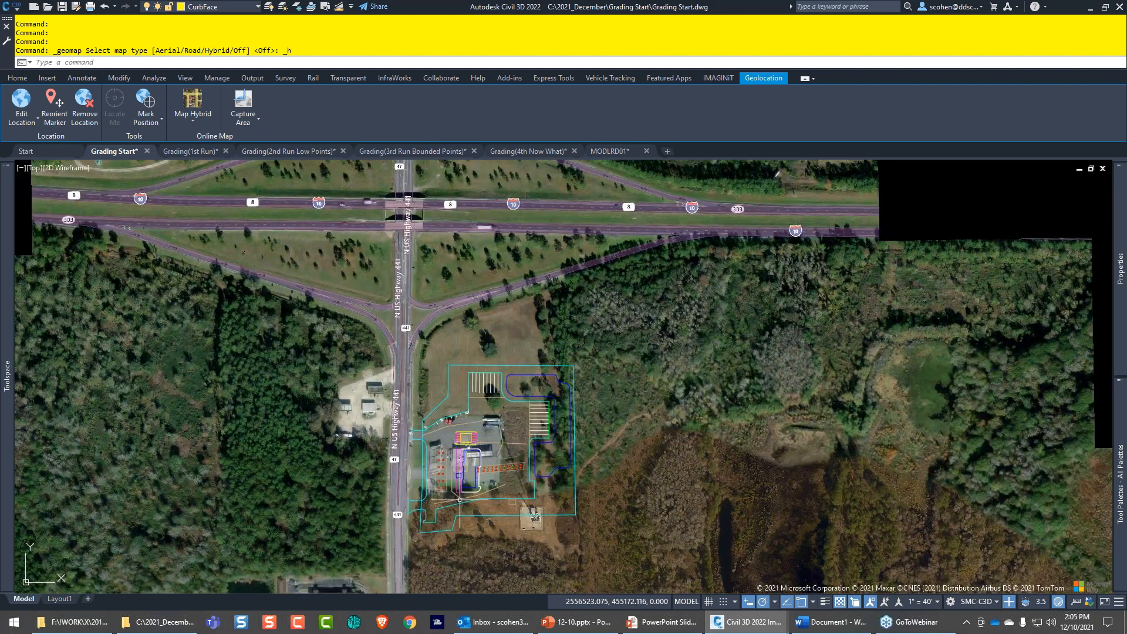
scroll(459, 500, up, 4)
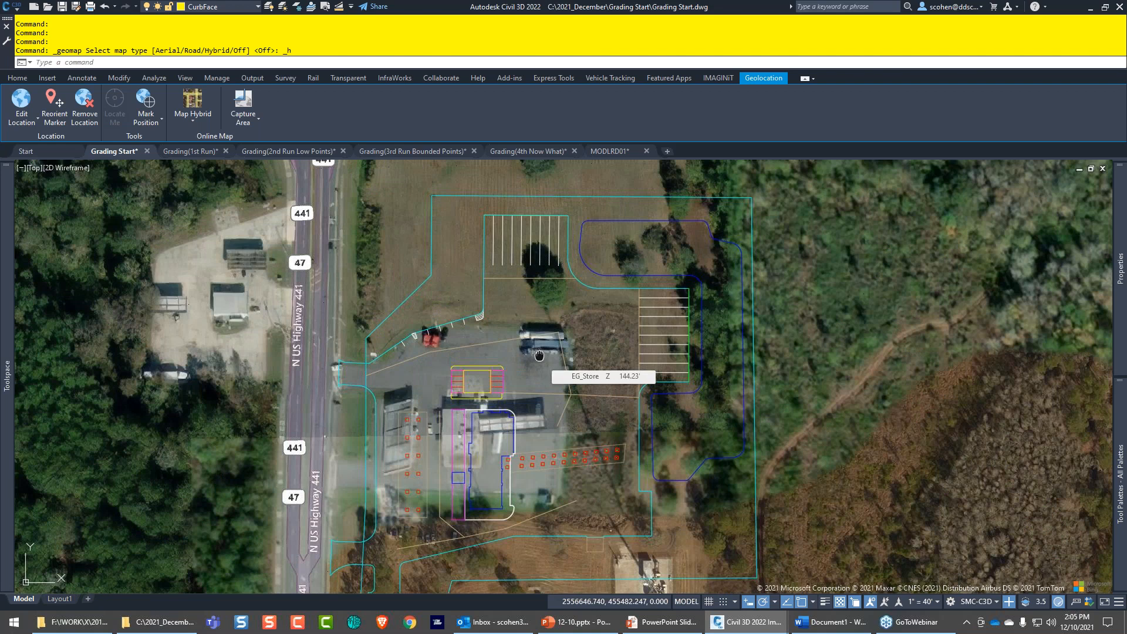
middle_drag(539, 356, 542, 347)
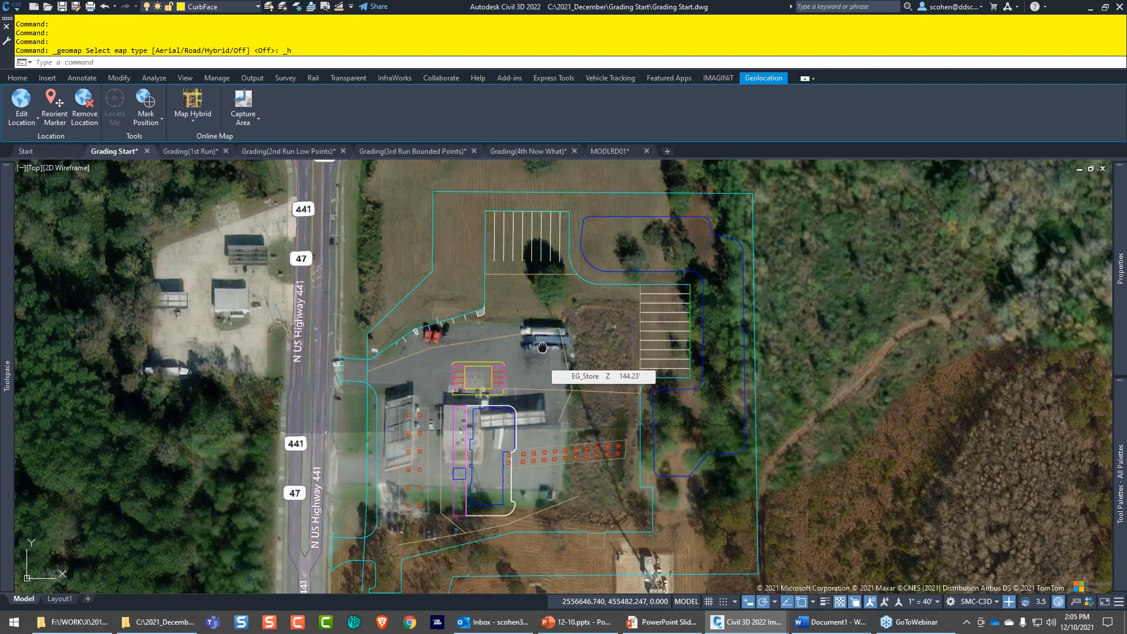
middle_drag(542, 347, 564, 300)
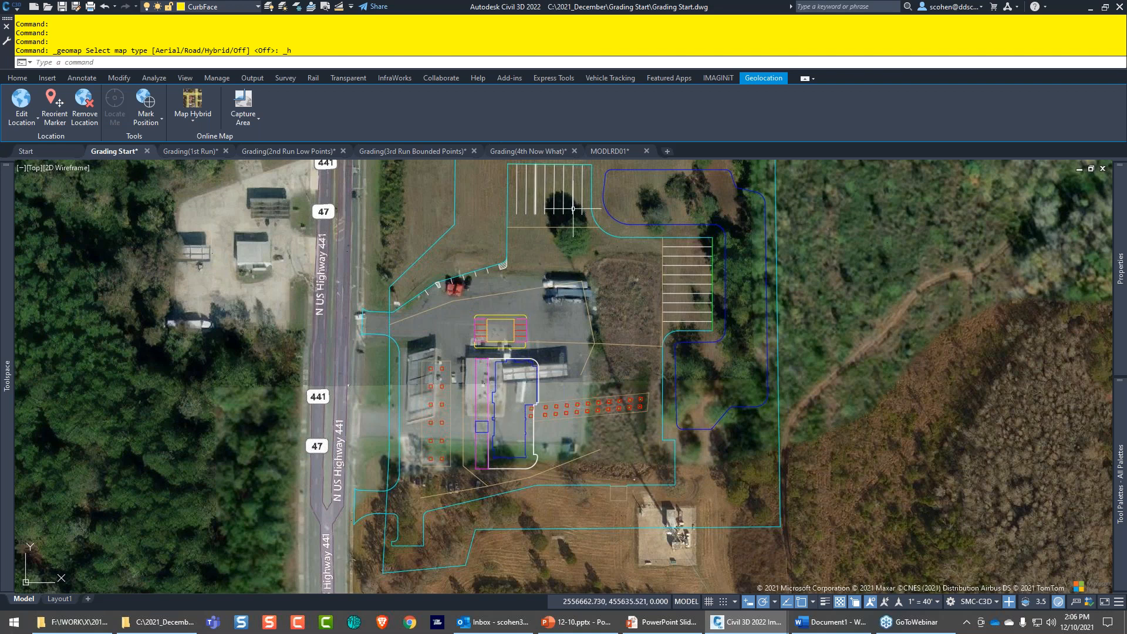
mouse_move(622, 335)
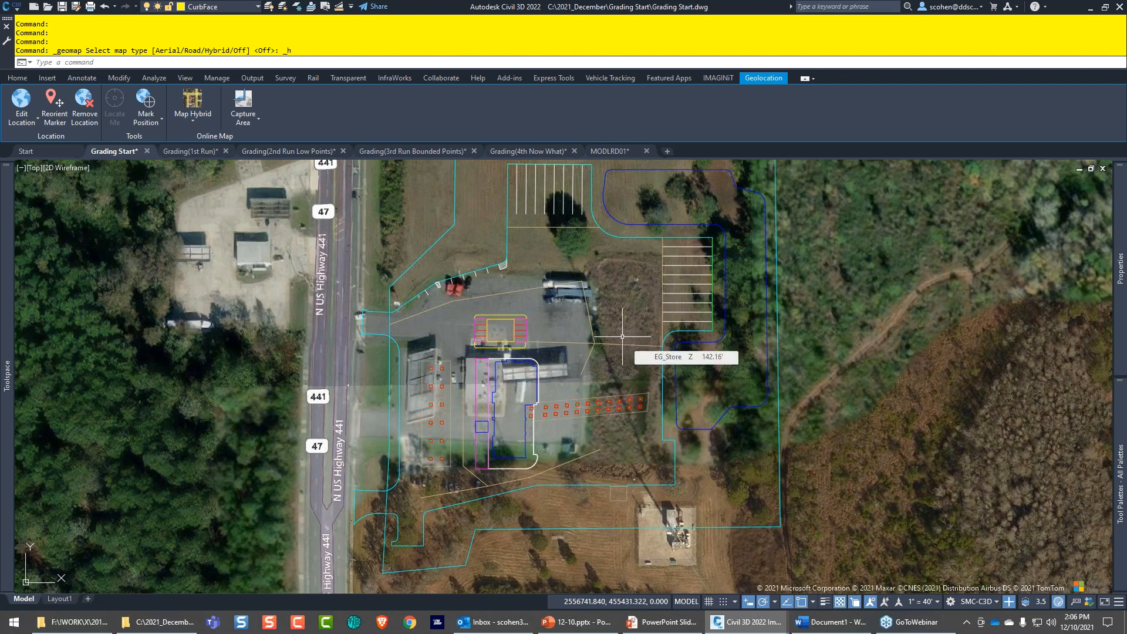
scroll(623, 337, down, 2)
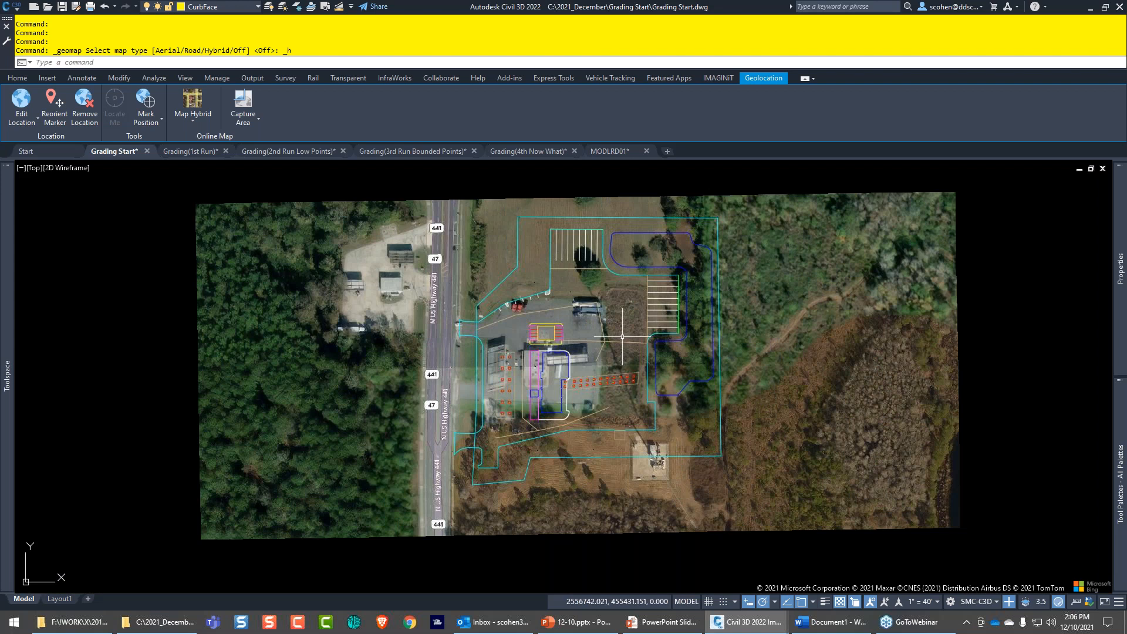
scroll(622, 337, down, 2)
middle_drag(666, 217, 564, 364)
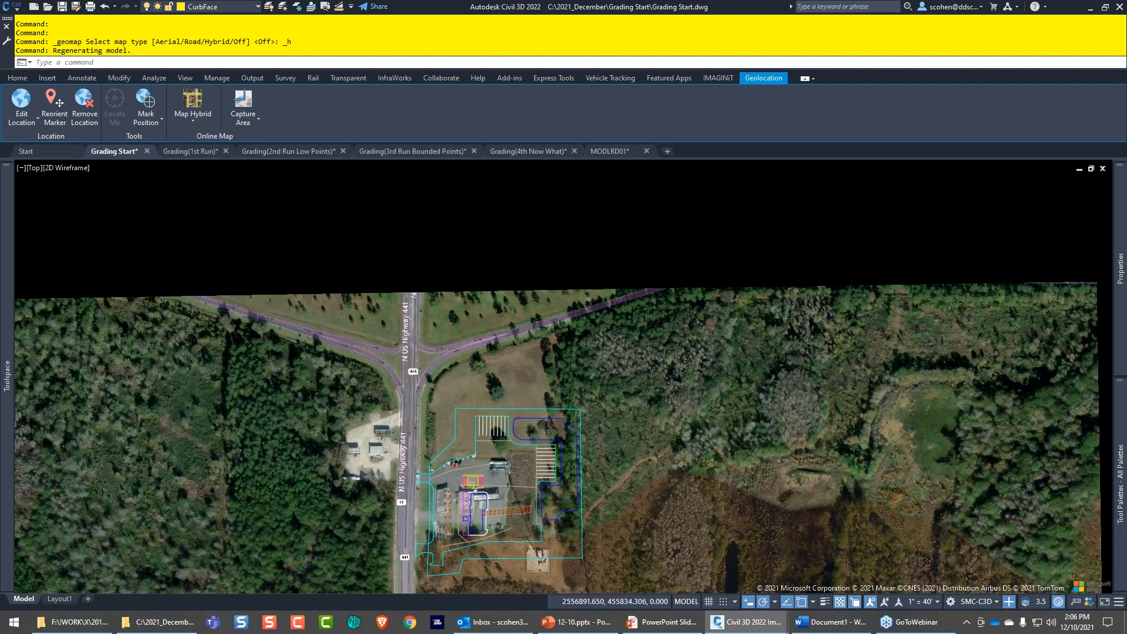
- Turn off the online map behind the site layout
scroll(521, 445, up, 2)
middle_drag(520, 445, 527, 297)
click(193, 117)
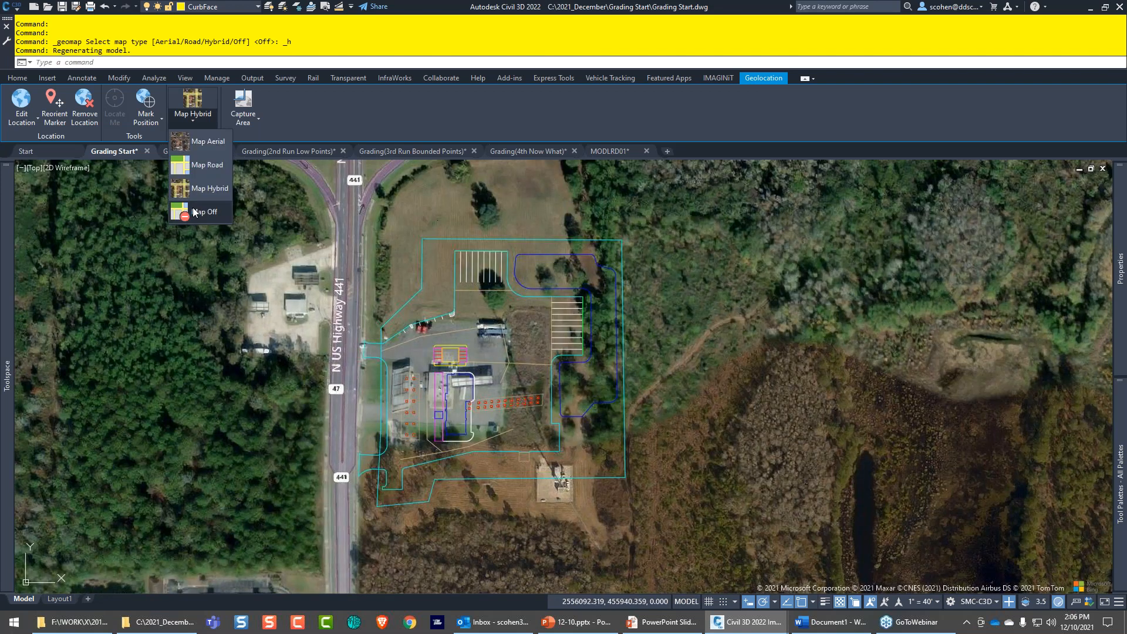
click(194, 219)
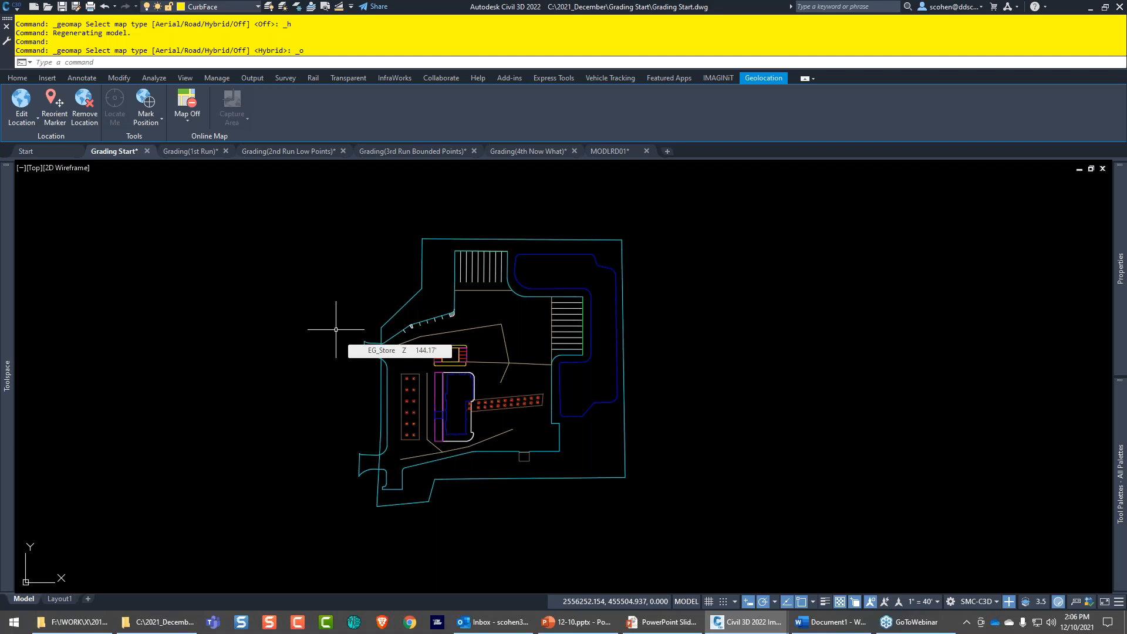
- Check the grading properties of the drain line running from the small island to the parking area, and clear the selection
scroll(431, 430, up, 3)
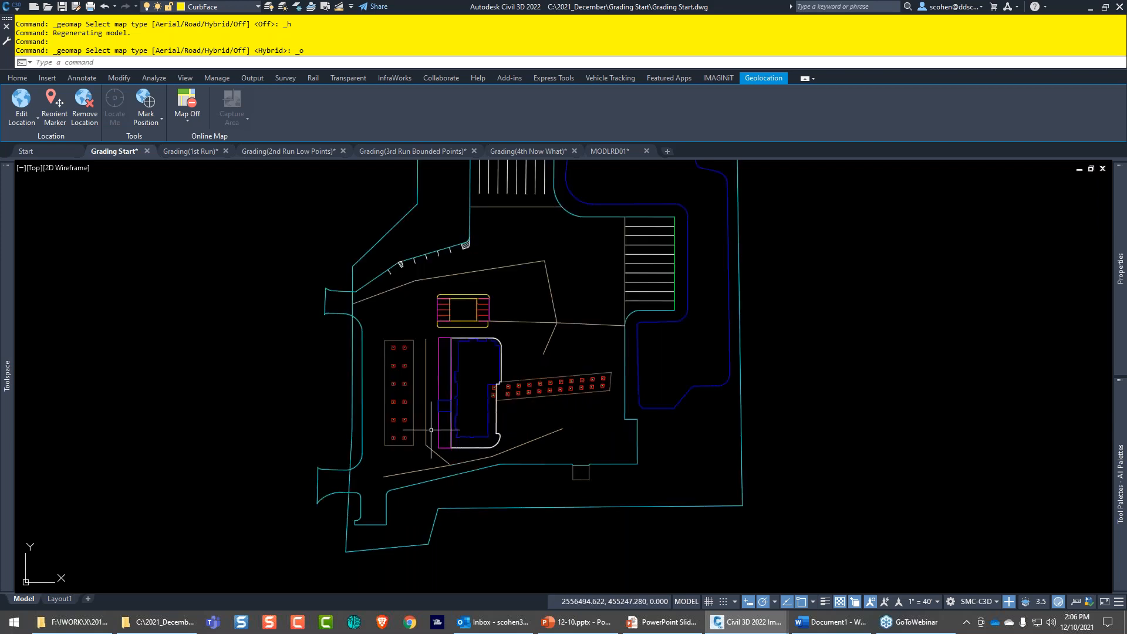
scroll(431, 430, up, 2)
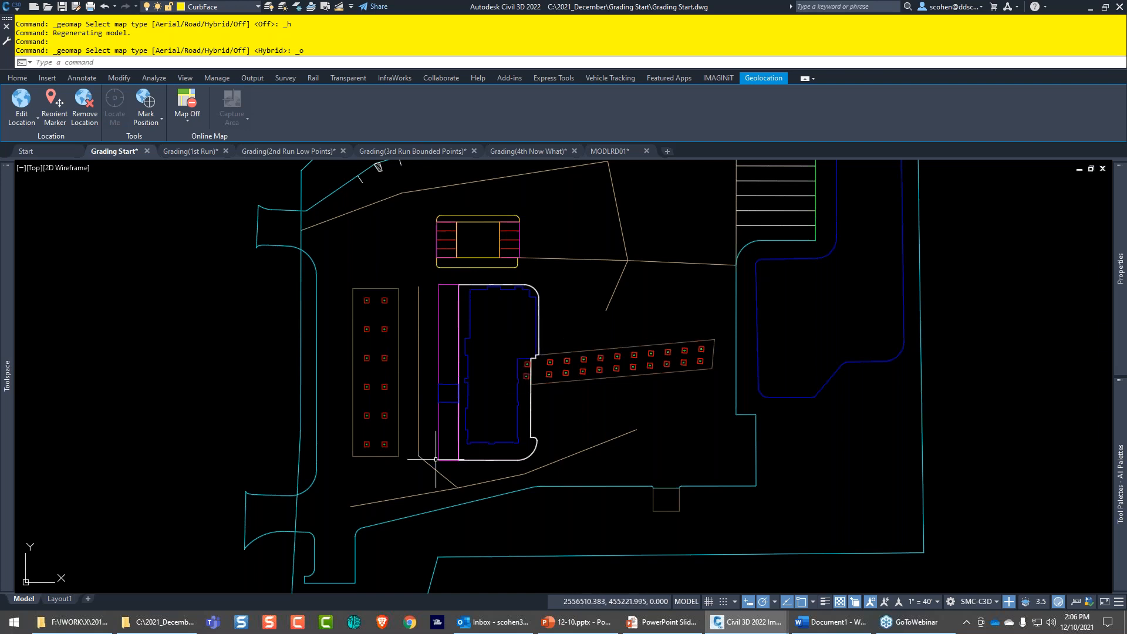
mouse_move(614, 429)
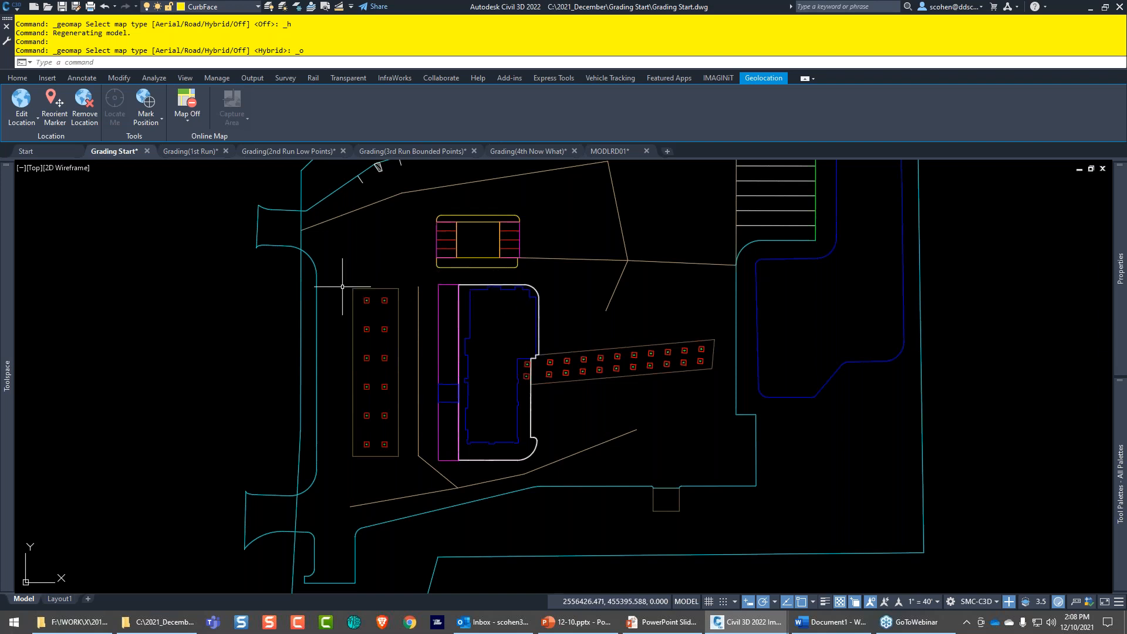
mouse_move(7, 311)
click(662, 261)
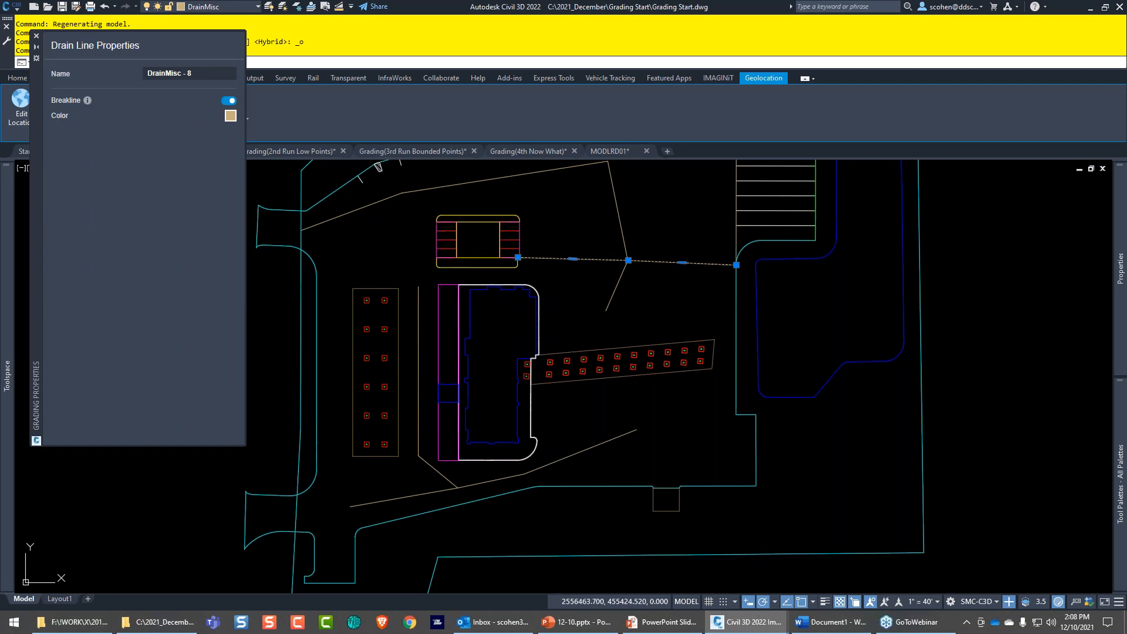
key(Escape)
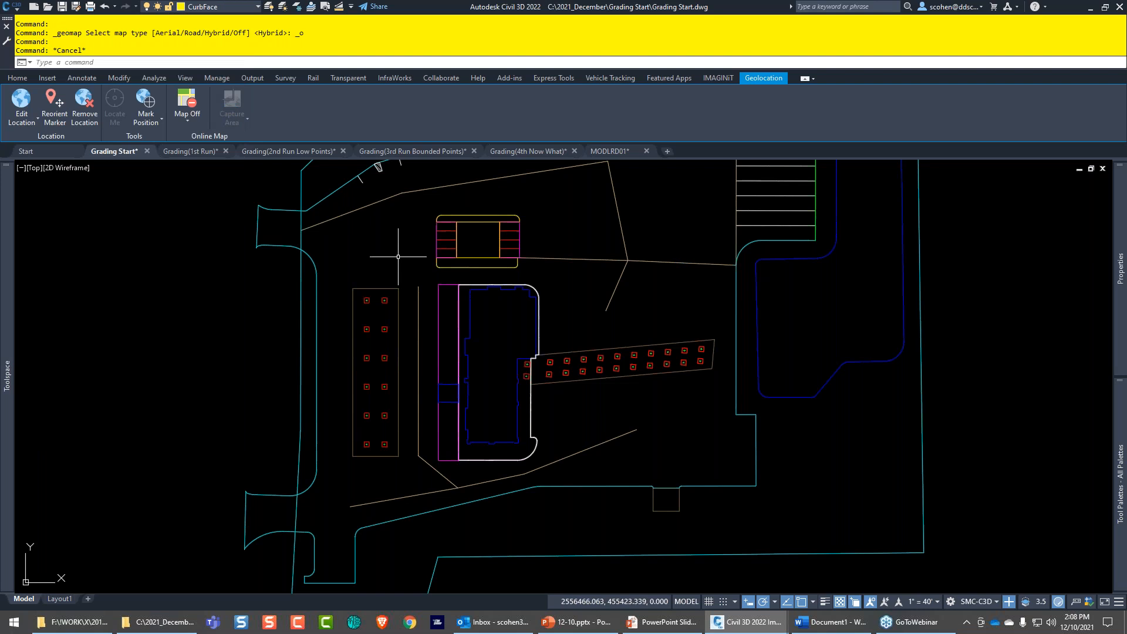
- Open the grading objects tool palette, place it as a floating palette beside the drawing, and enlarge it to fit the whole tool list
click(154, 78)
click(914, 110)
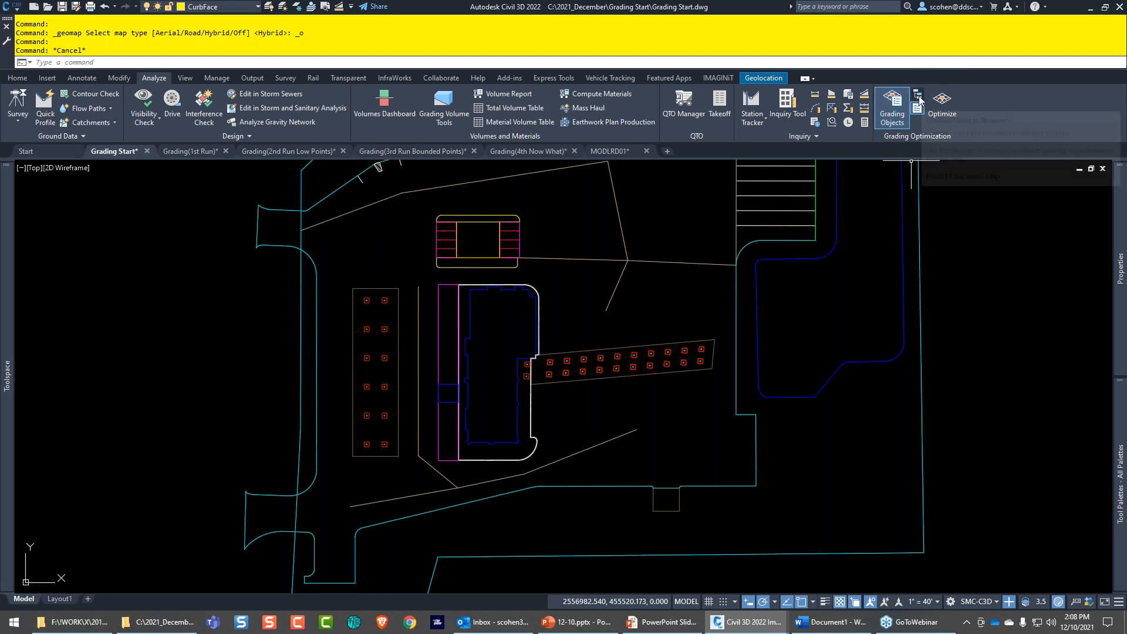
click(903, 107)
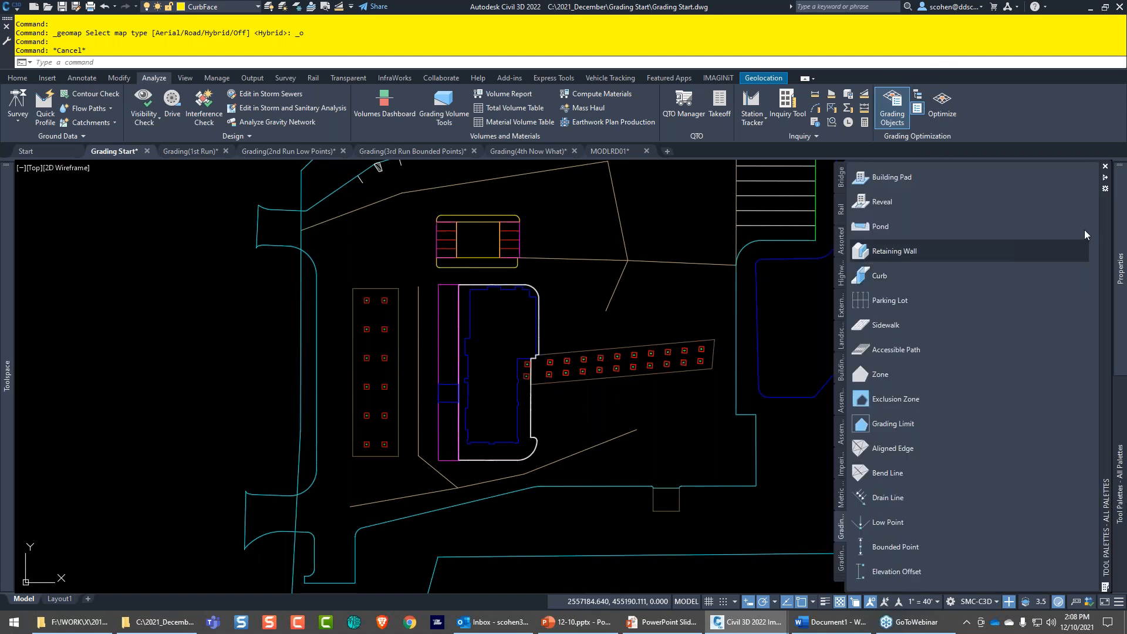
click(1104, 178)
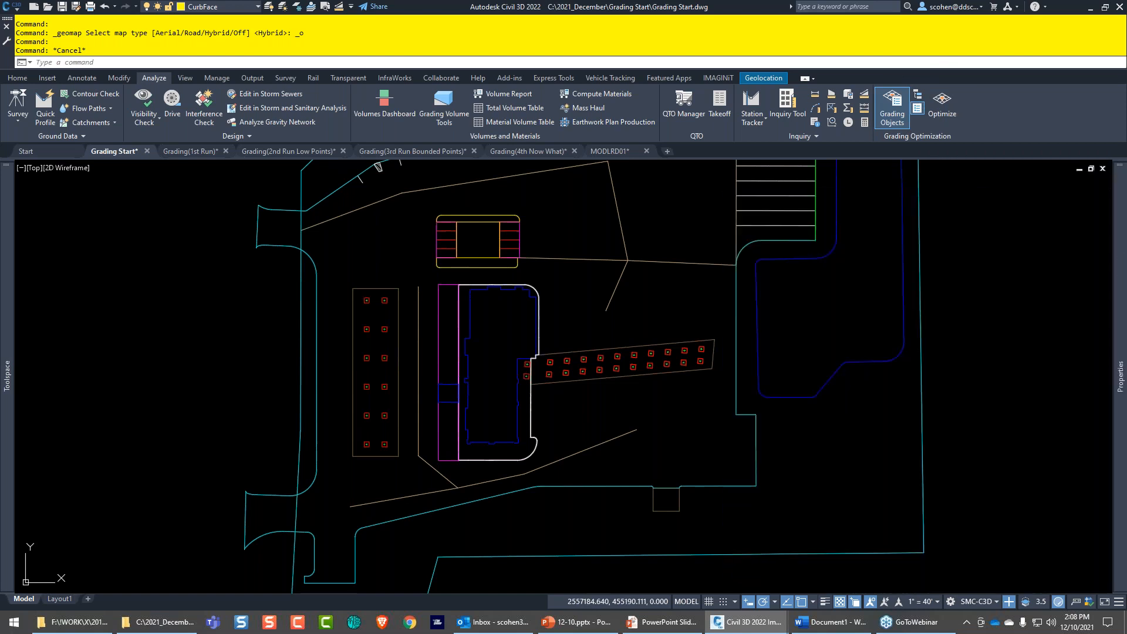
drag(927, 171, 863, 146)
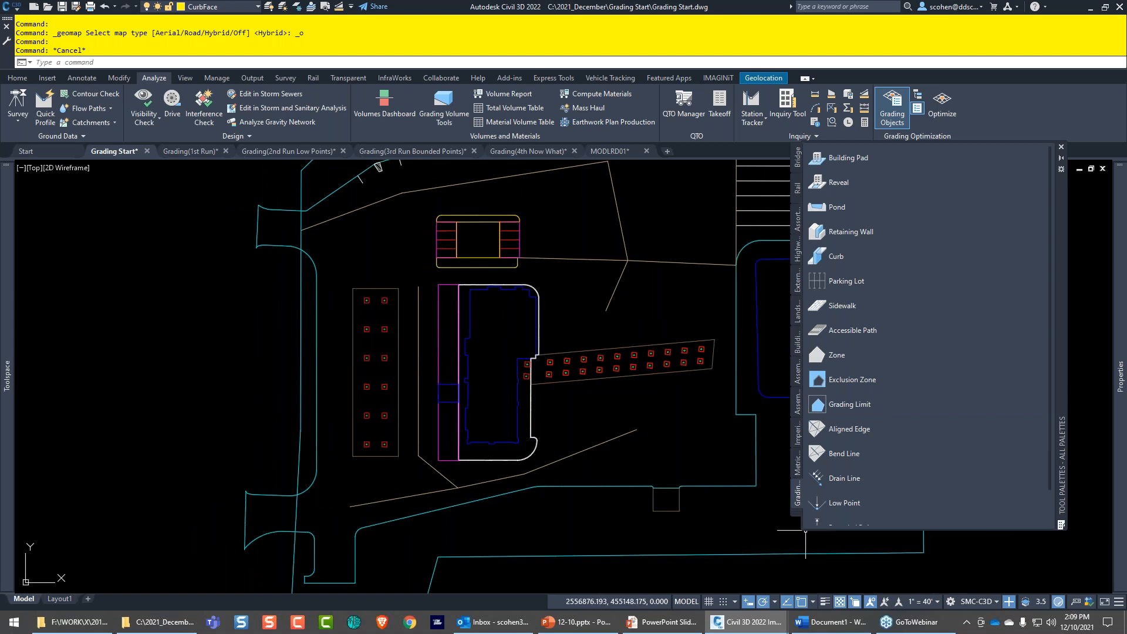
drag(803, 530, 855, 591)
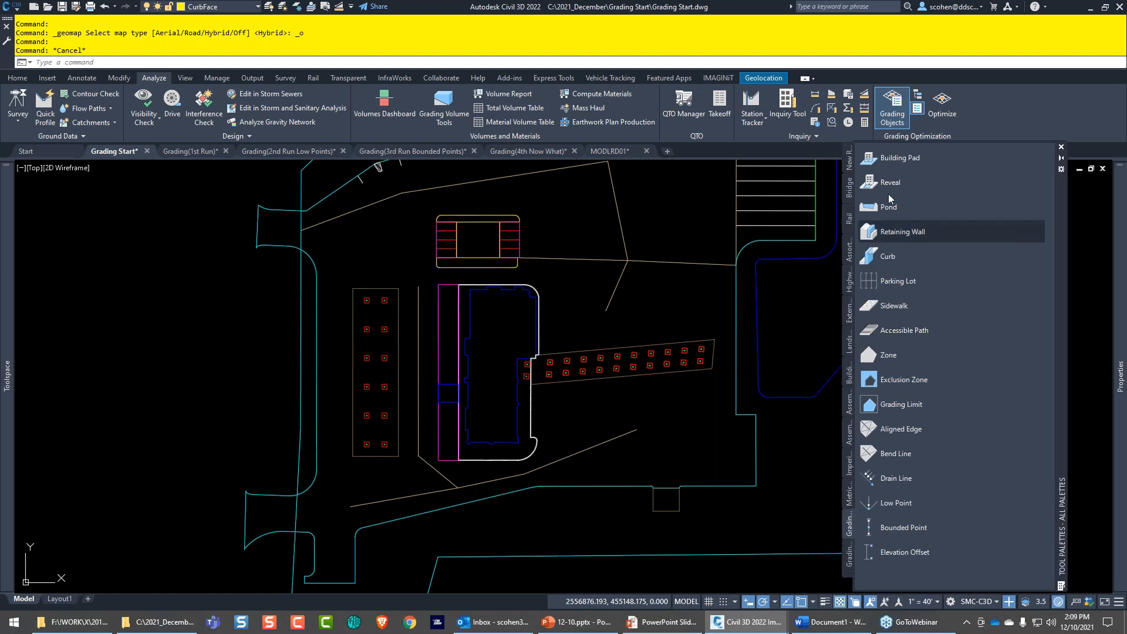
- Open the Grading Objects Browser and undock it as a floating palette above the drawing
click(919, 96)
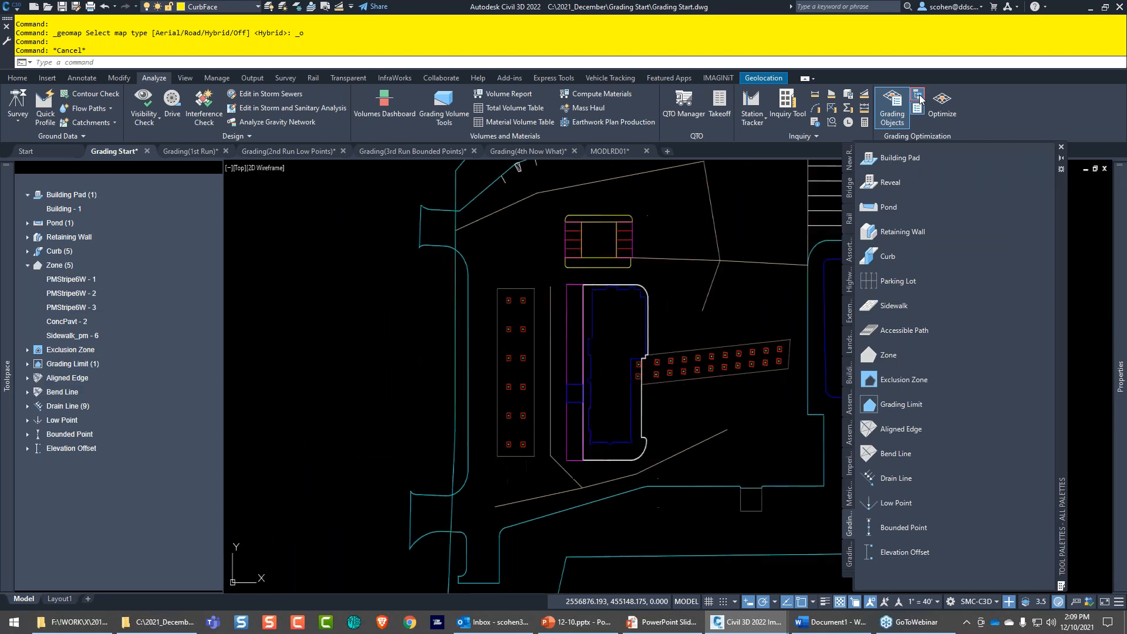
drag(93, 168, 425, 50)
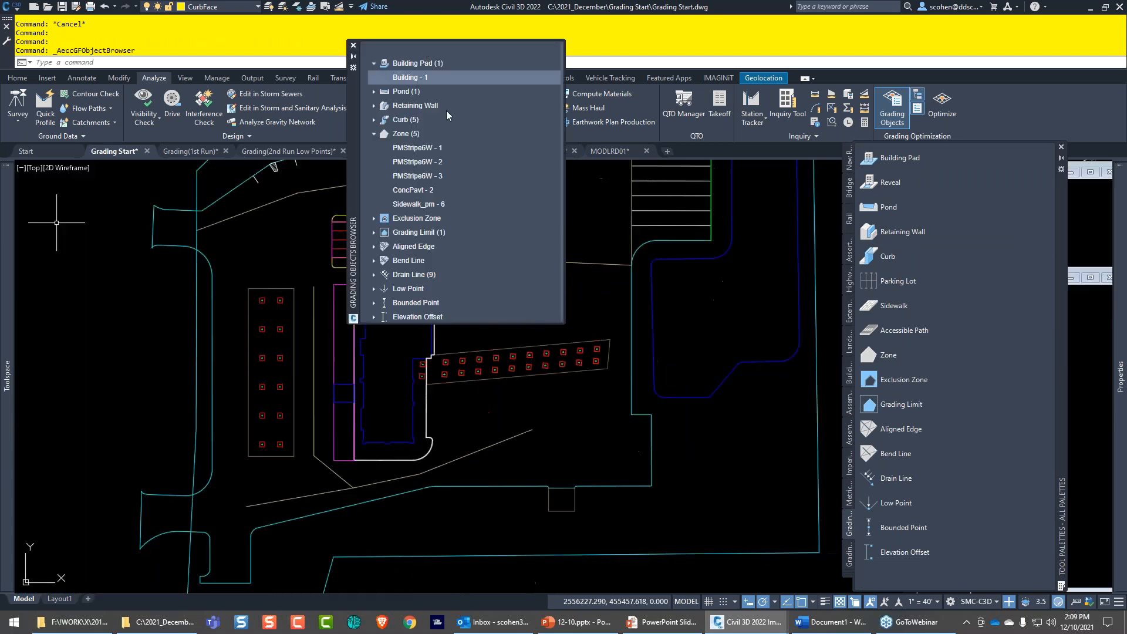
- Review the properties of zones PMStripe6W - 1, 2 and 3, ConcPavt - 2 and Sidewalk_pm - 6, and clear the selection
click(417, 147)
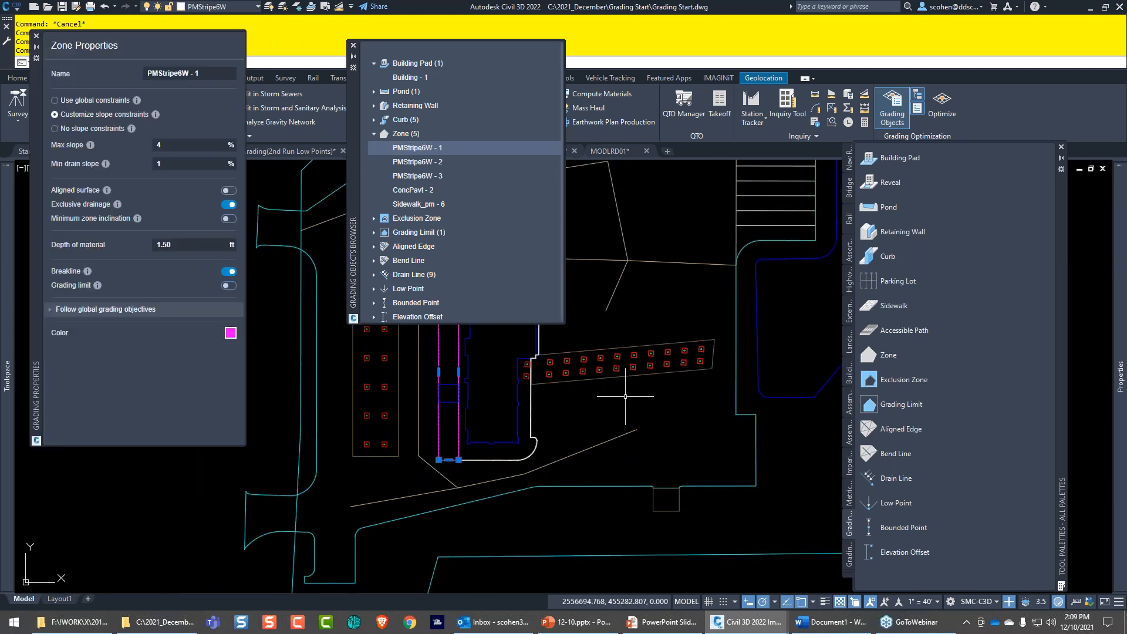
middle_drag(624, 398, 632, 398)
click(417, 161)
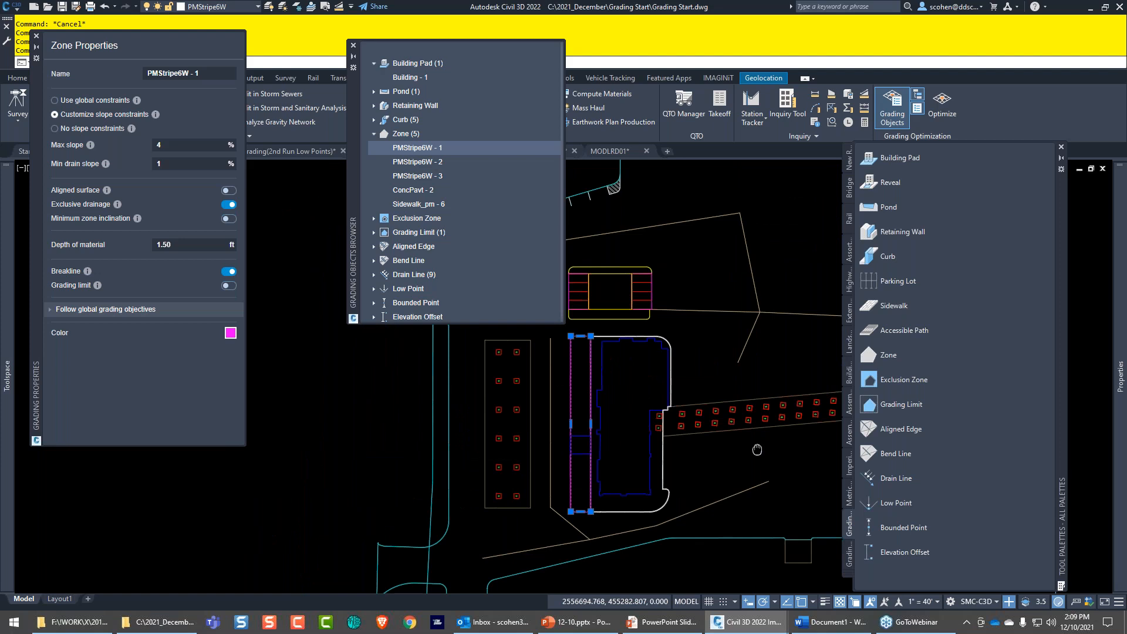
click(423, 176)
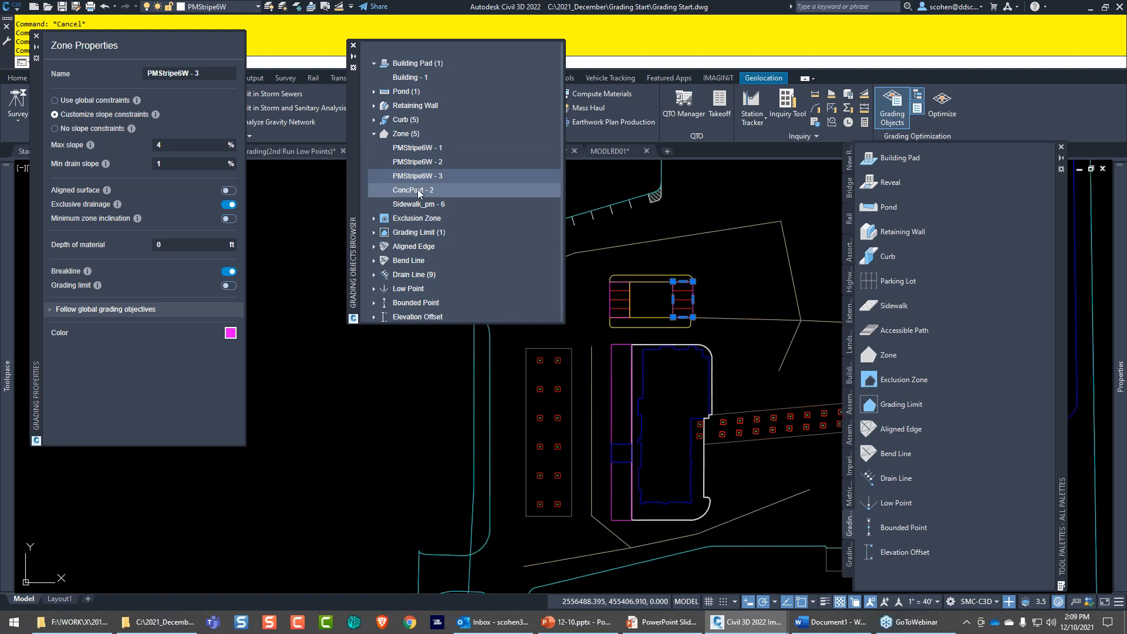
click(418, 190)
click(414, 205)
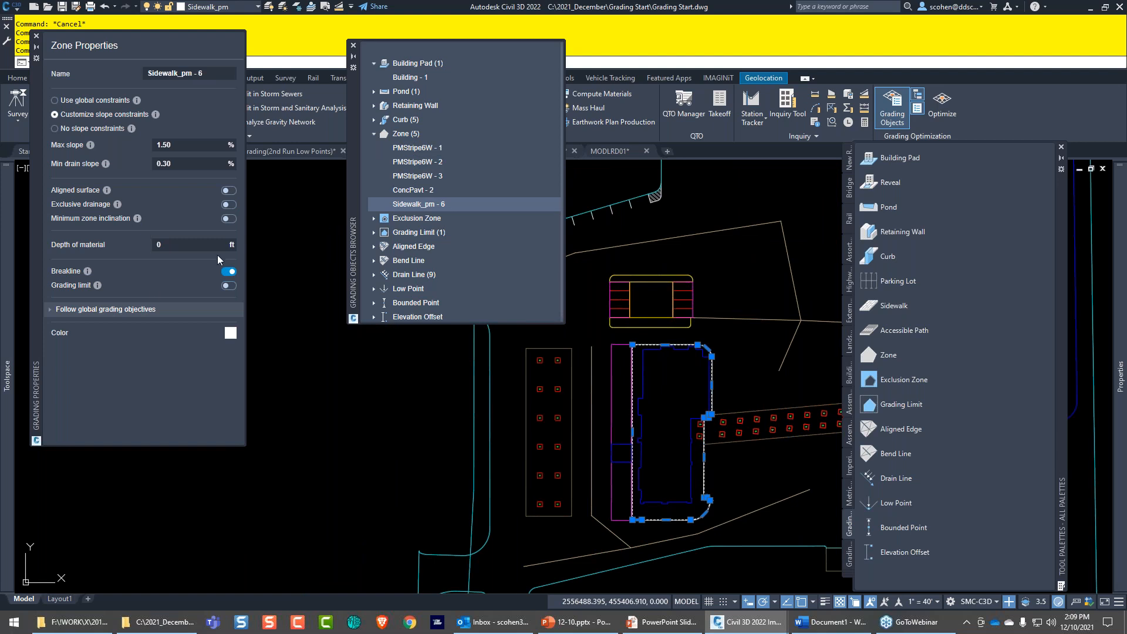
click(415, 148)
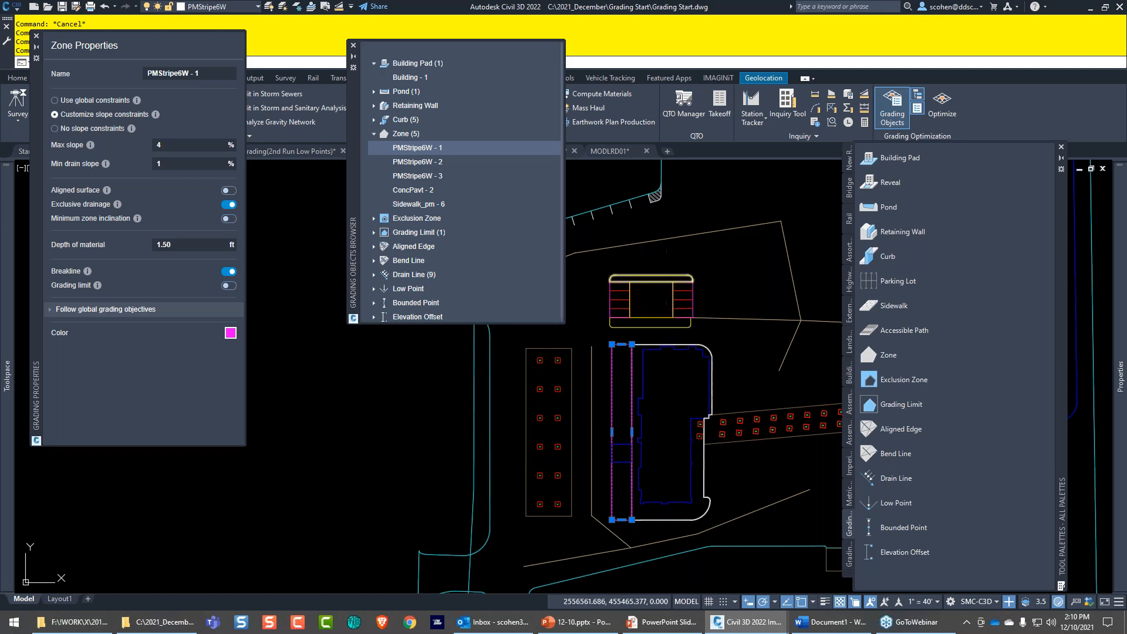
key(Escape)
key(Escape)
key(Escape)
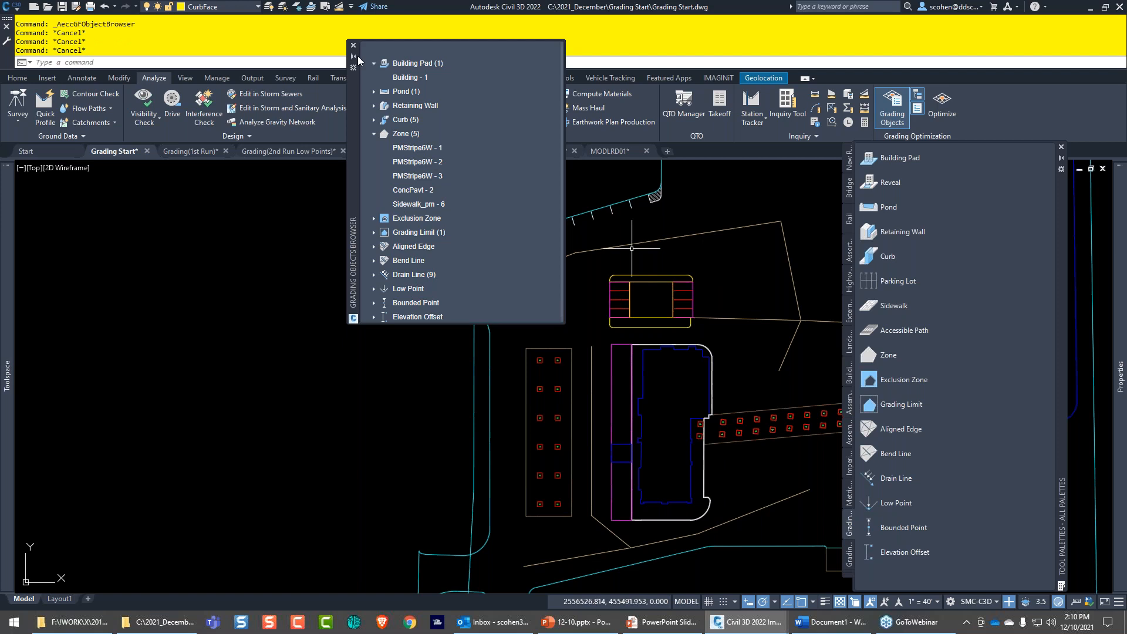
- Inspect the drain line running just south of the building, and deselect it
middle_drag(704, 427, 544, 312)
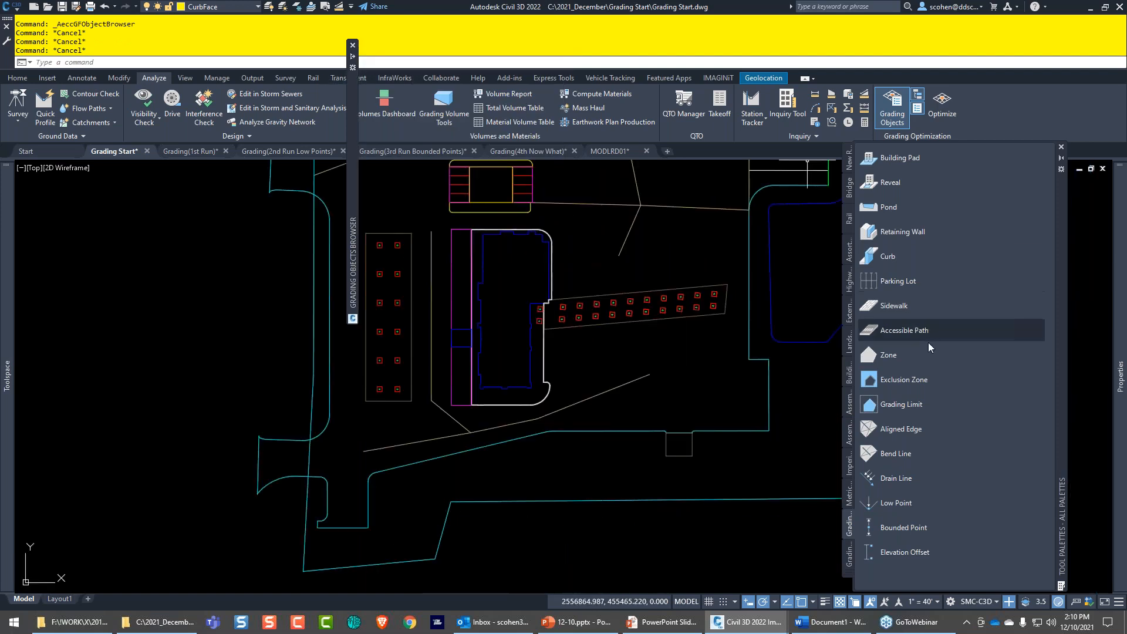
click(584, 400)
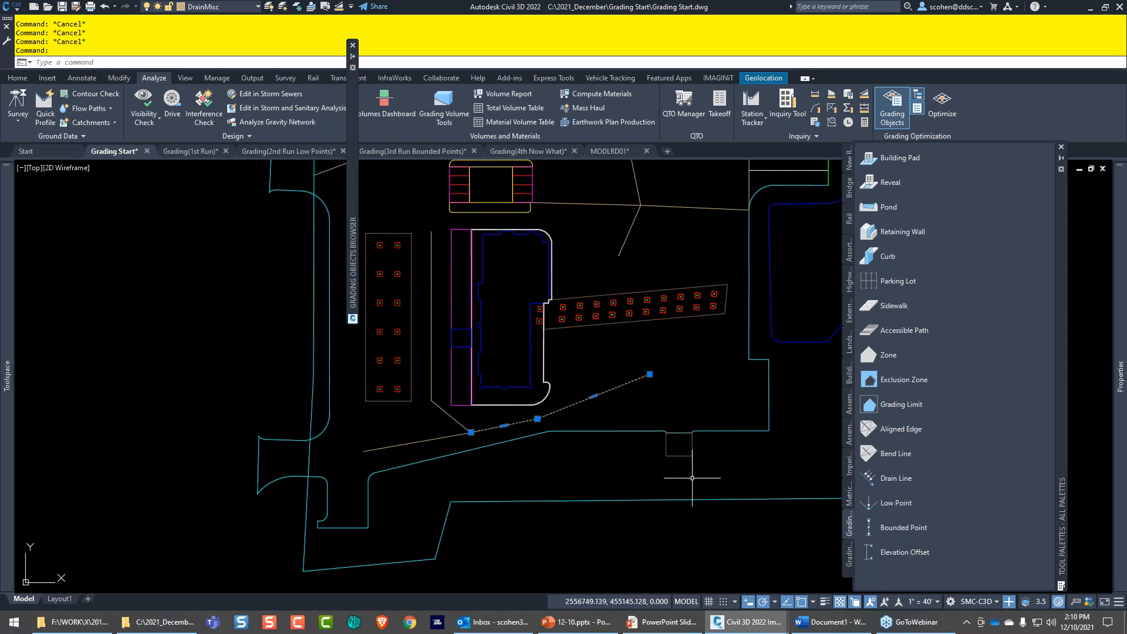
key(Escape)
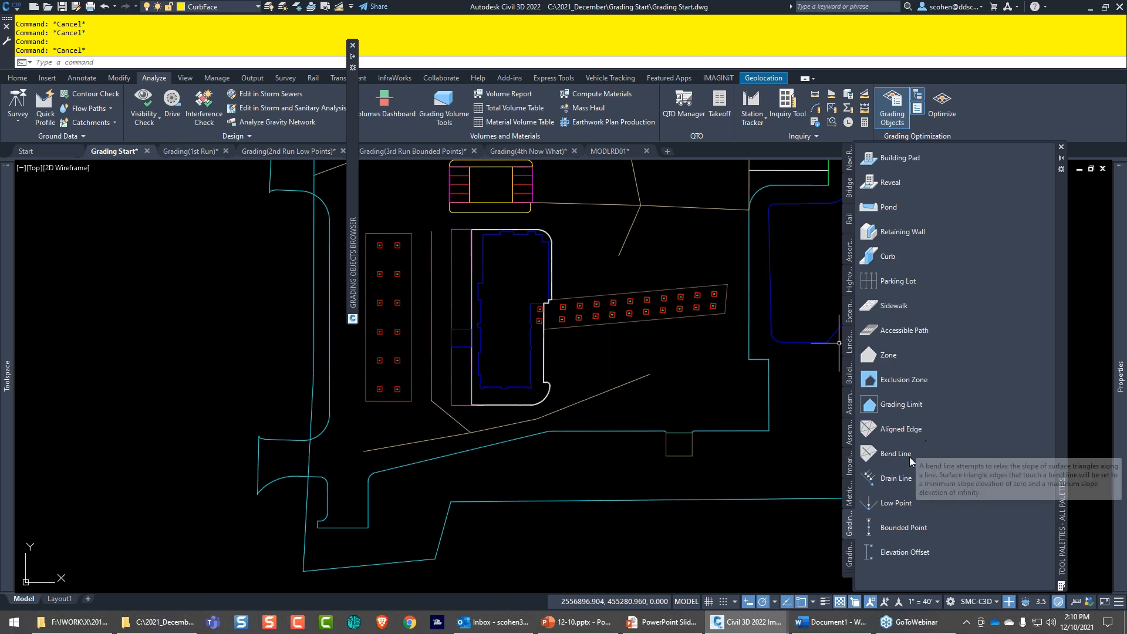
- Assign the Drain Line grading type to the polyline running just southeast of the building, and clear the selection
click(882, 476)
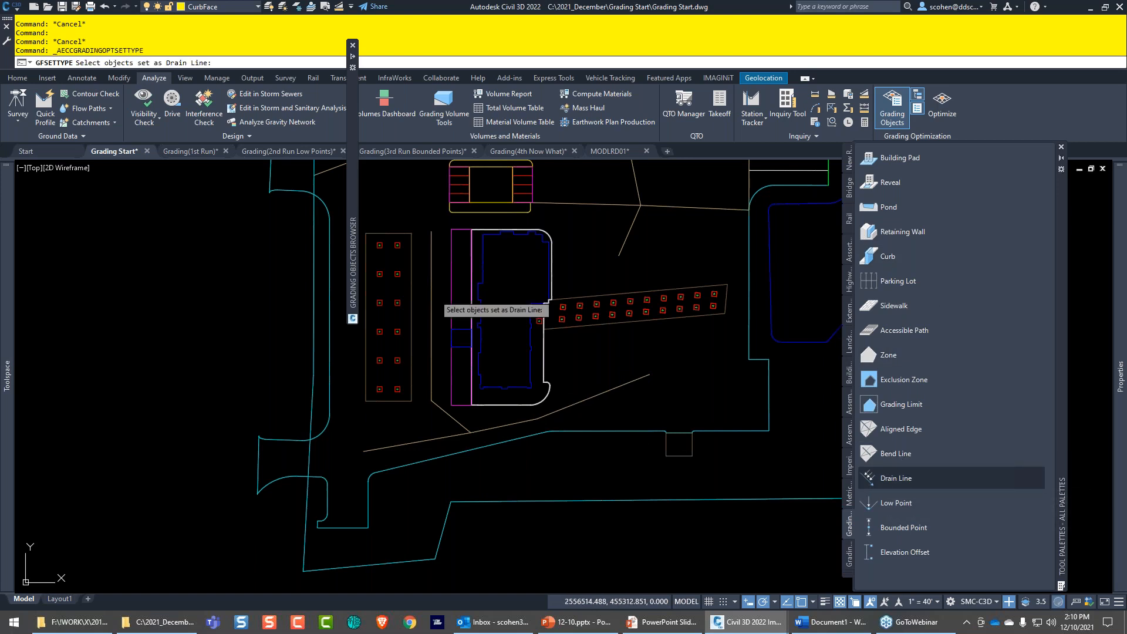
key(ctrl)
key(ctrl)
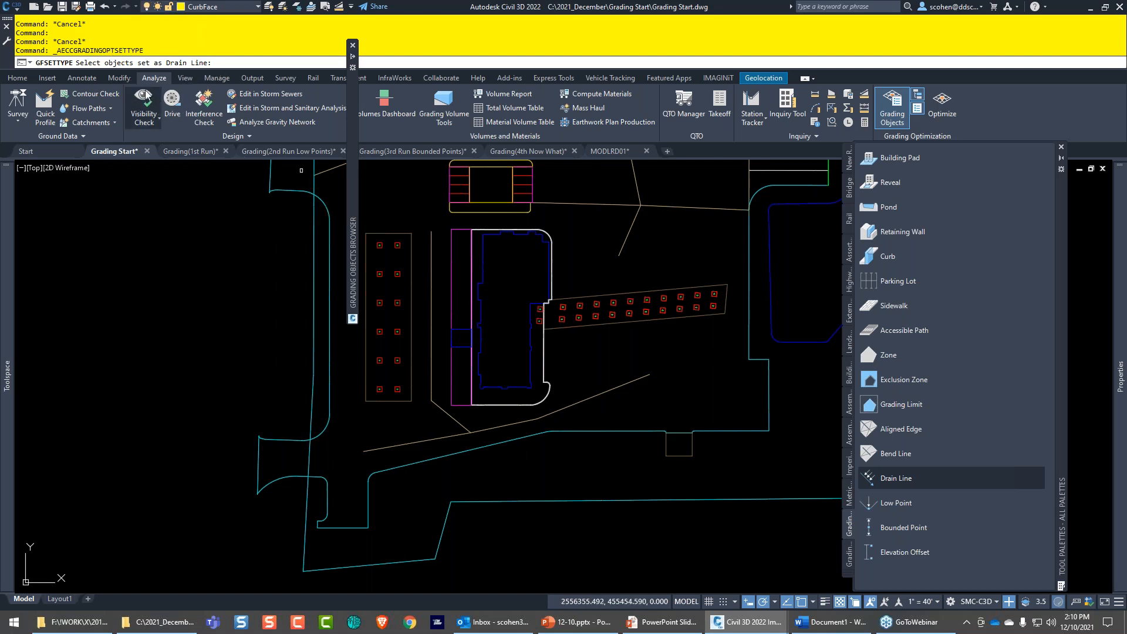
click(584, 402)
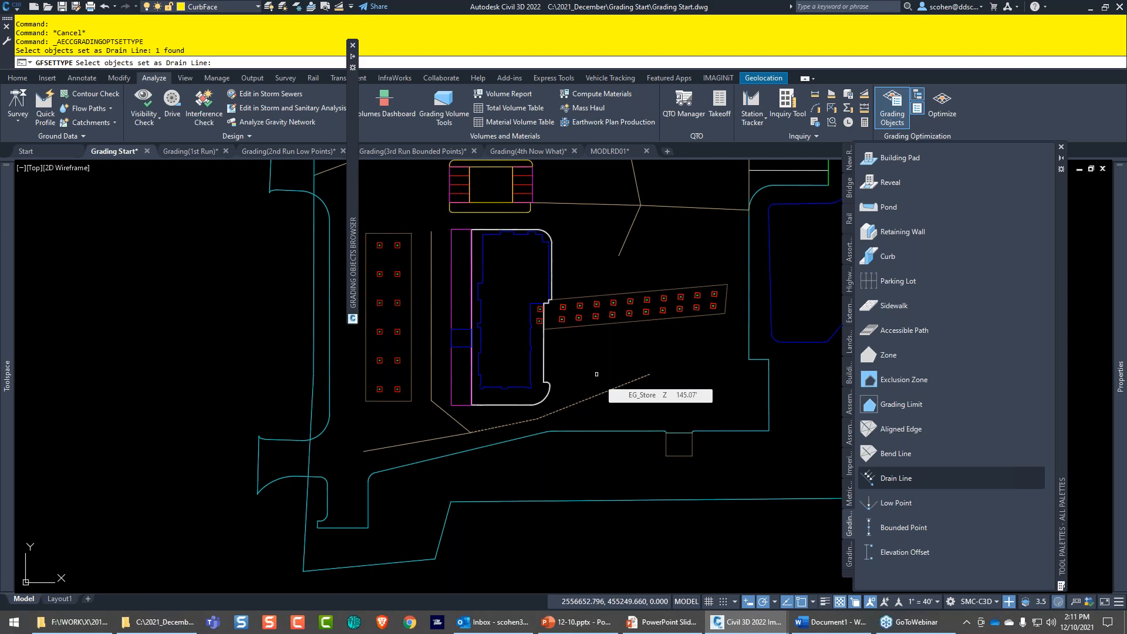
scroll(596, 374, down, 6)
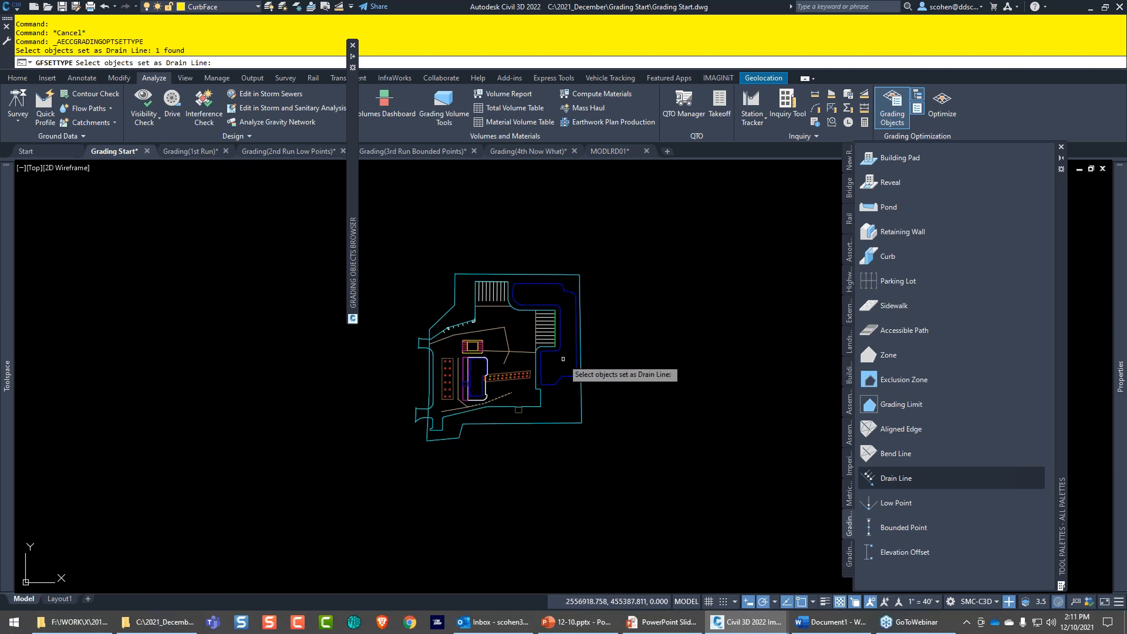
scroll(510, 412, up, 4)
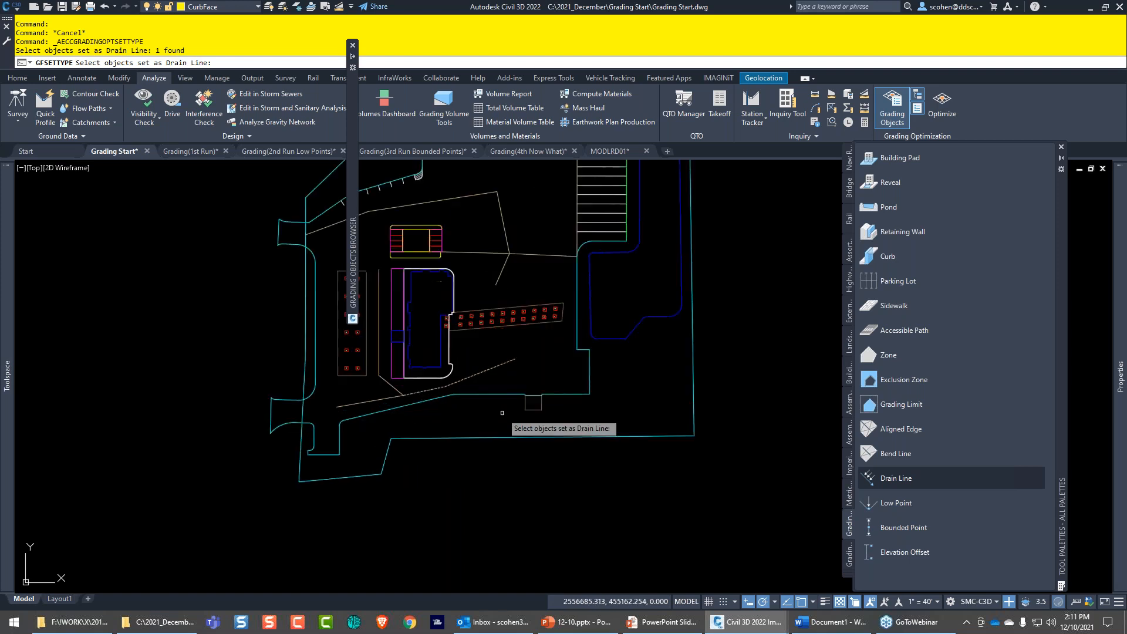
scroll(446, 399, up, 3)
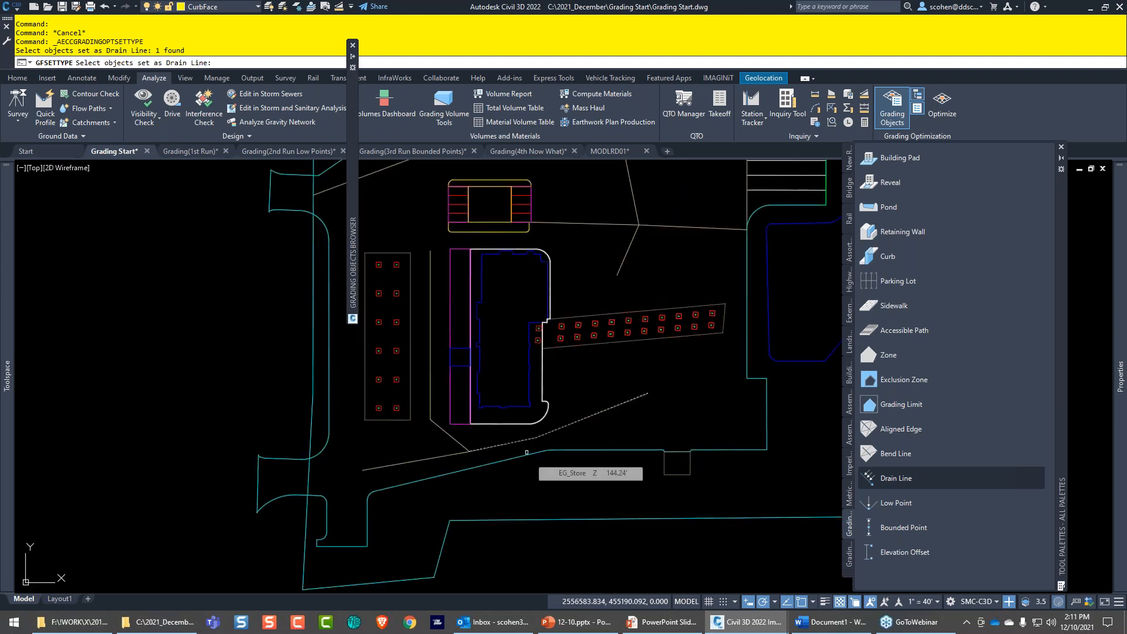
click(526, 452)
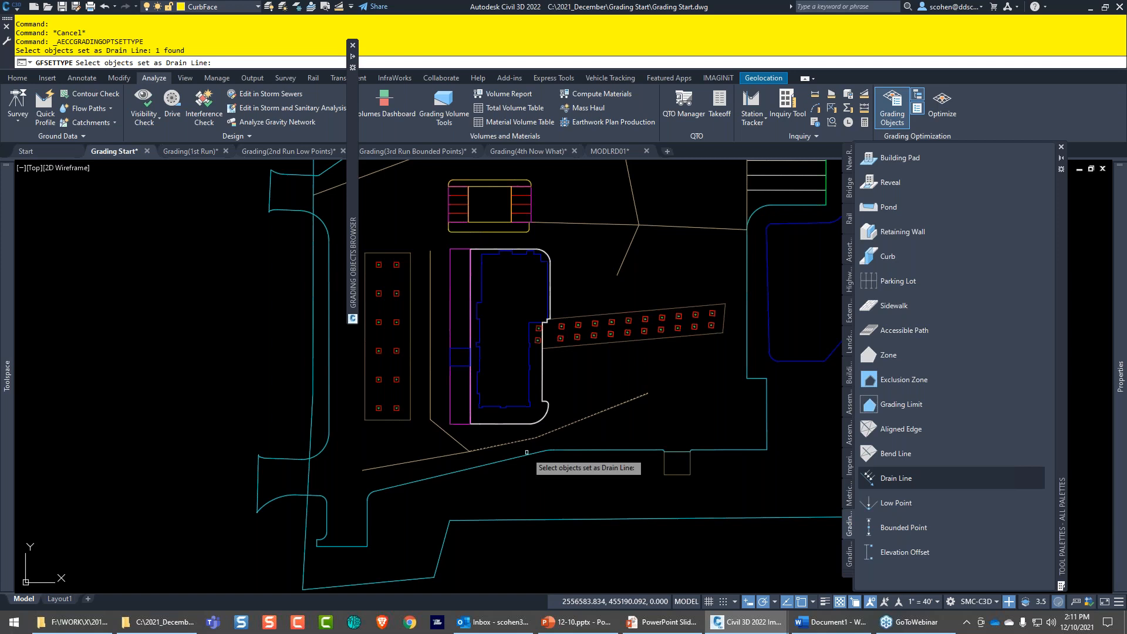
key(Return)
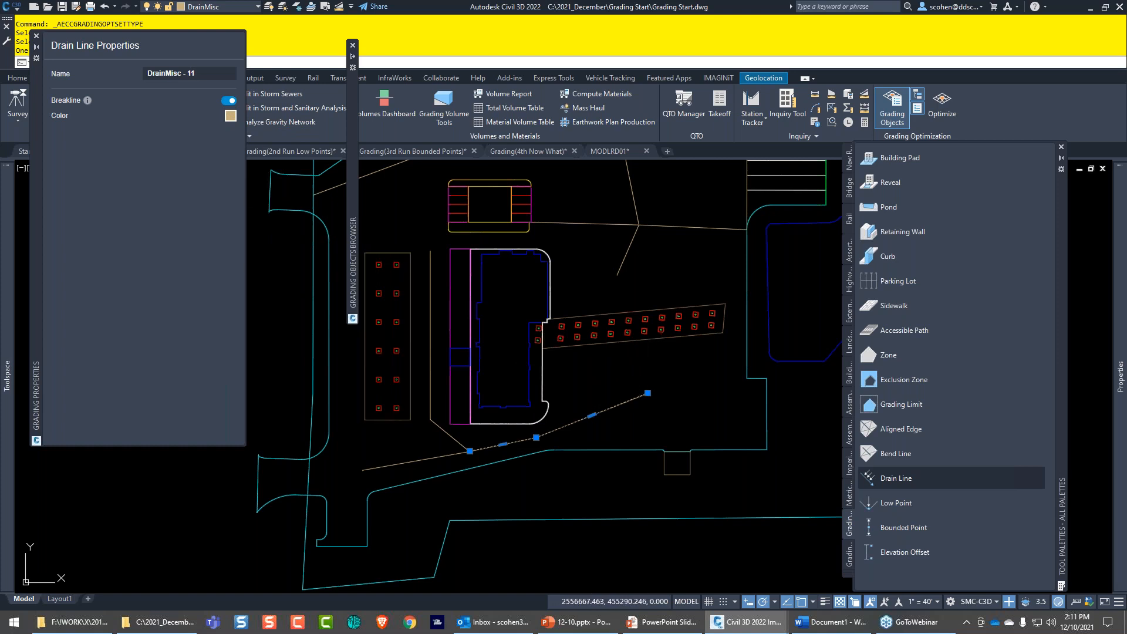
key(Escape)
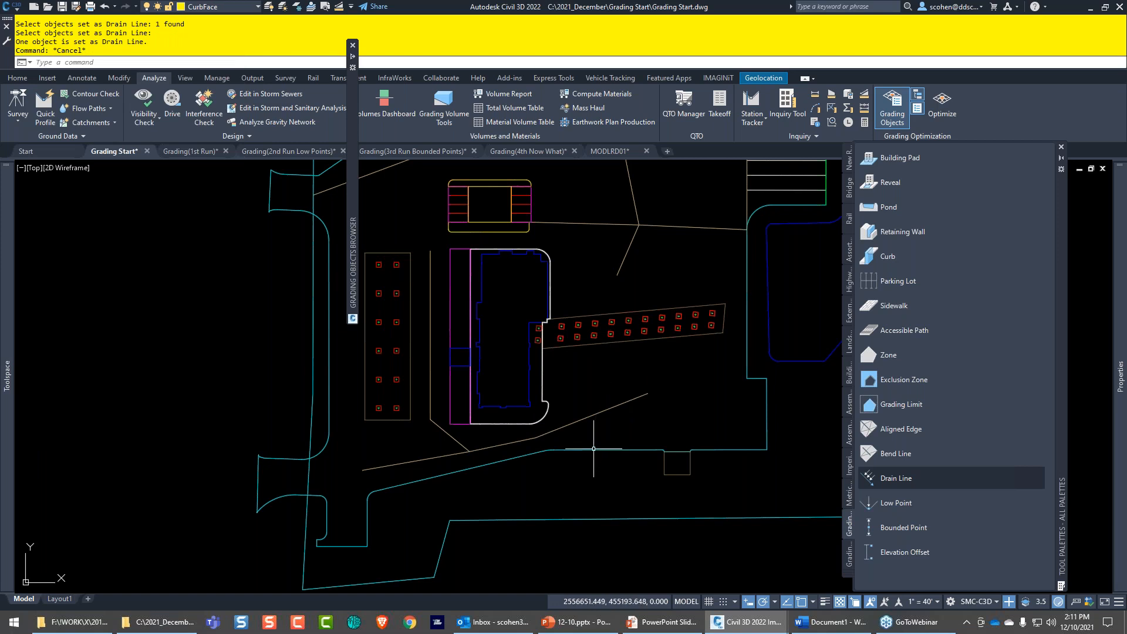
- Set the PropertyLine-layer polyline around the paved site as a Curb with height 0.50 ft and width 0.60 ft, and deselect it
click(594, 449)
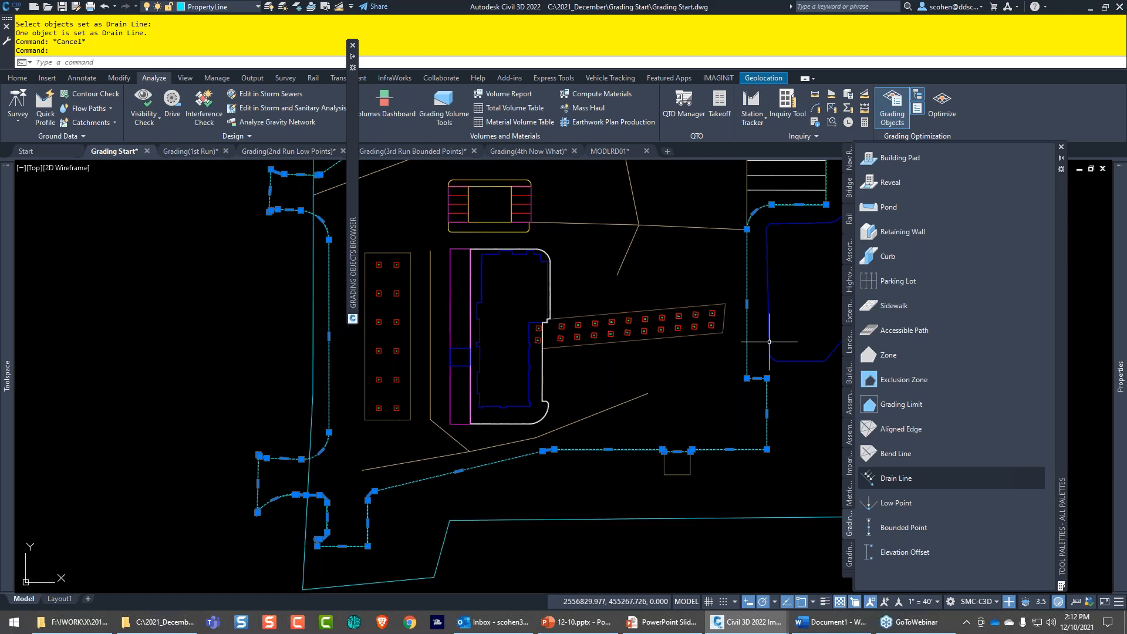
click(877, 259)
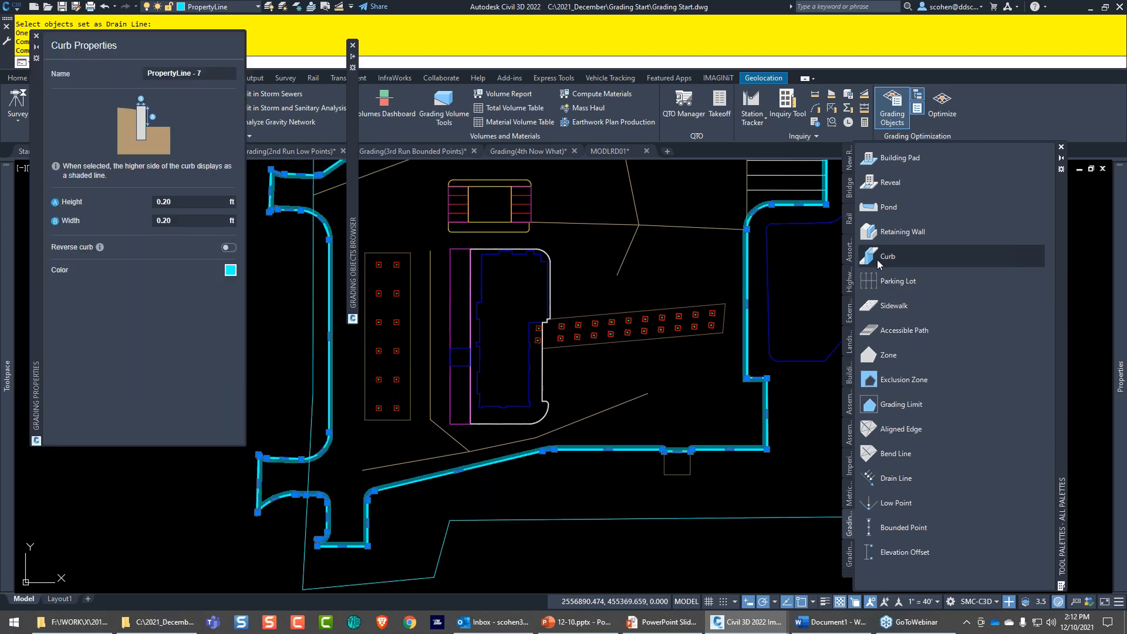
click(183, 201)
key(BackSpace)
key(BackSpace)
key(BackSpace)
text(.5)
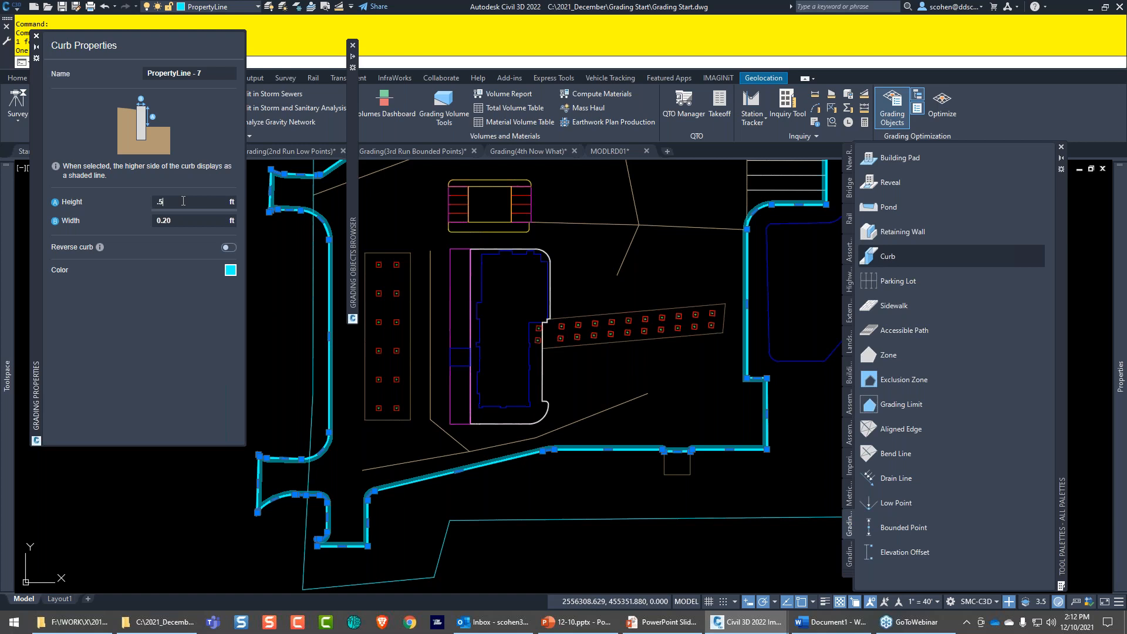
click(183, 223)
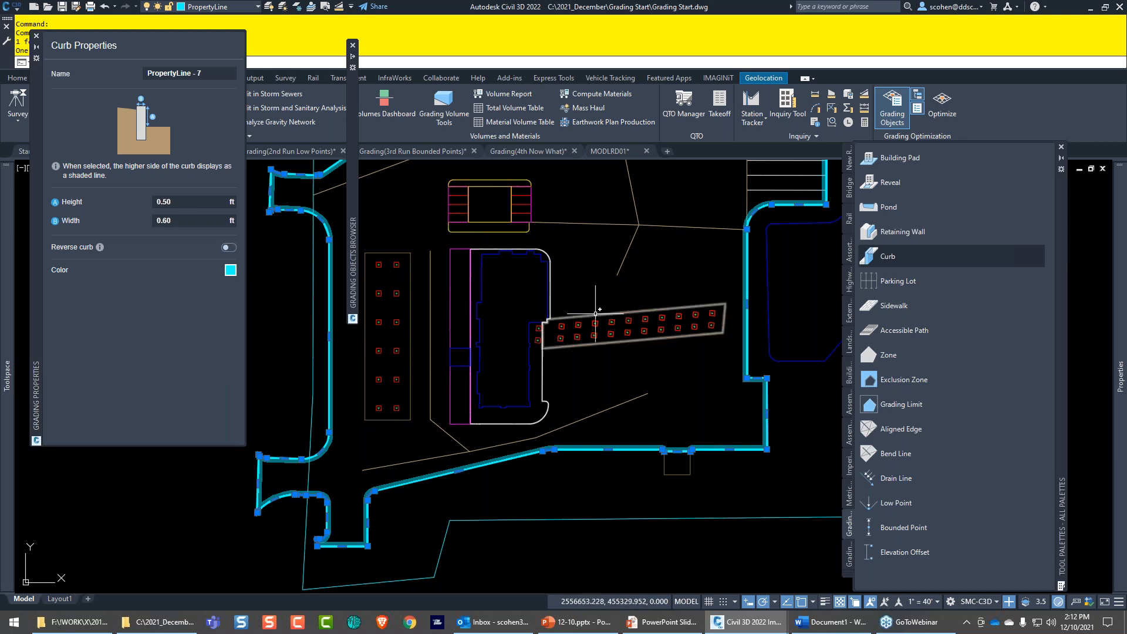
key(Escape)
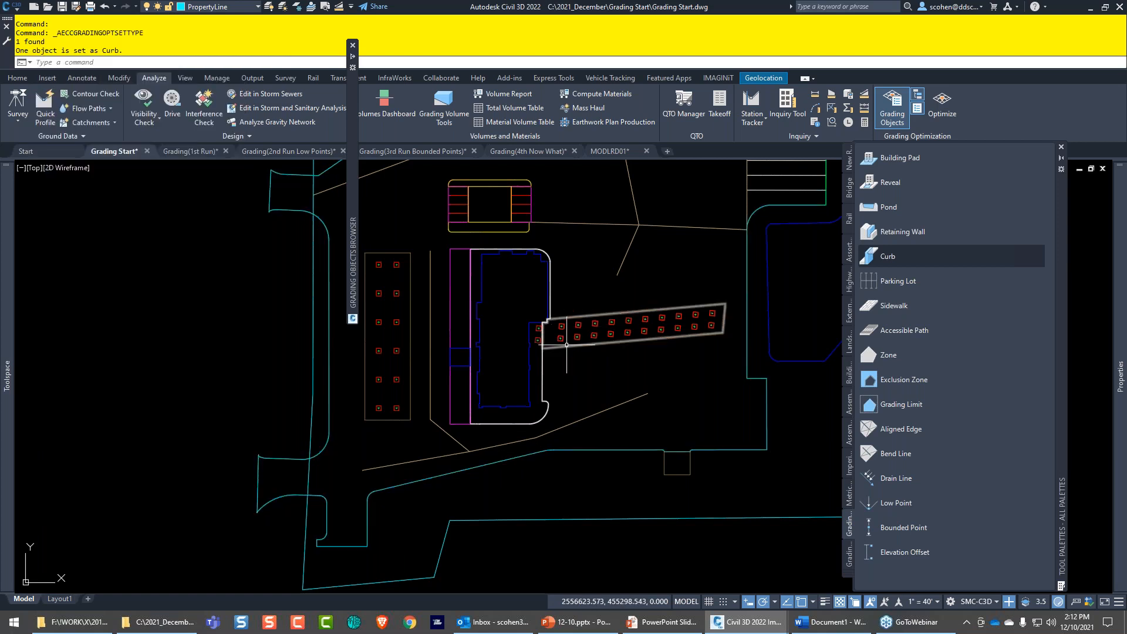
- Set the small concrete rectangle on the south edge of the site as a Curb, 0.5 ft high and 0.5 ft wide, and deselect it
click(664, 463)
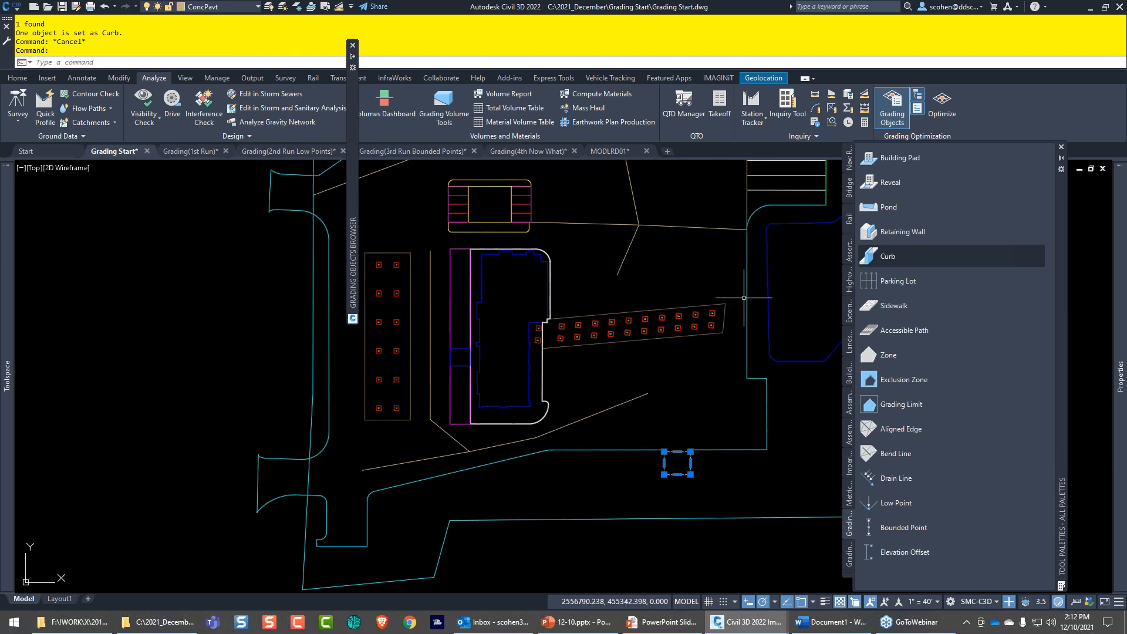
click(900, 256)
drag(180, 202, 156, 201)
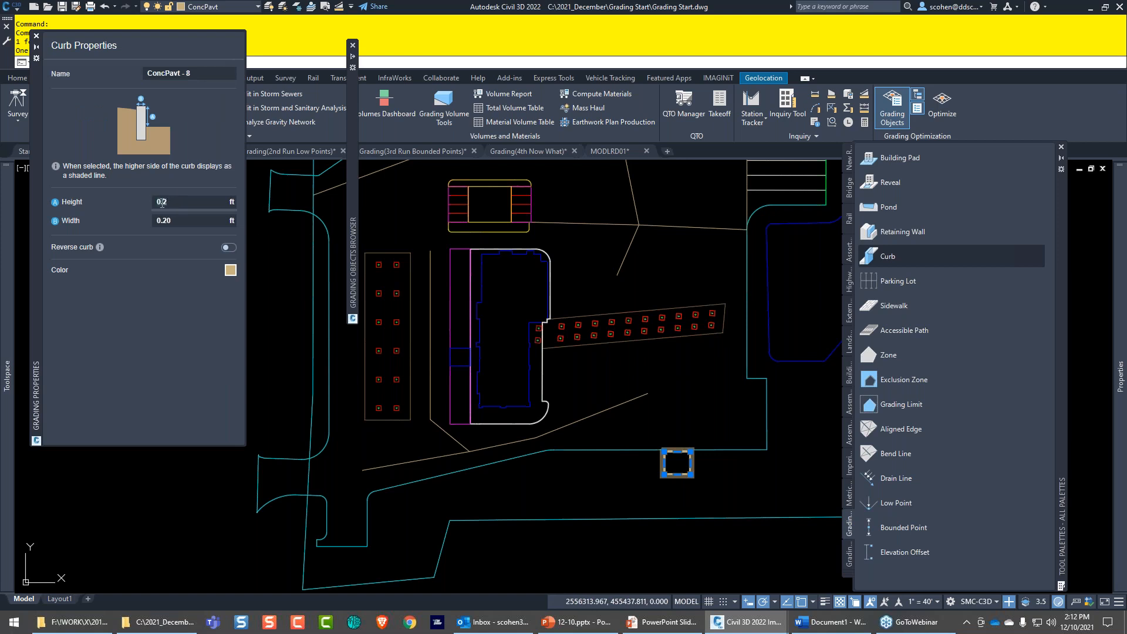
text(0.5)
key(Return)
drag(186, 219, 121, 213)
text(0.5)
key(Return)
key(Escape)
key(Escape)
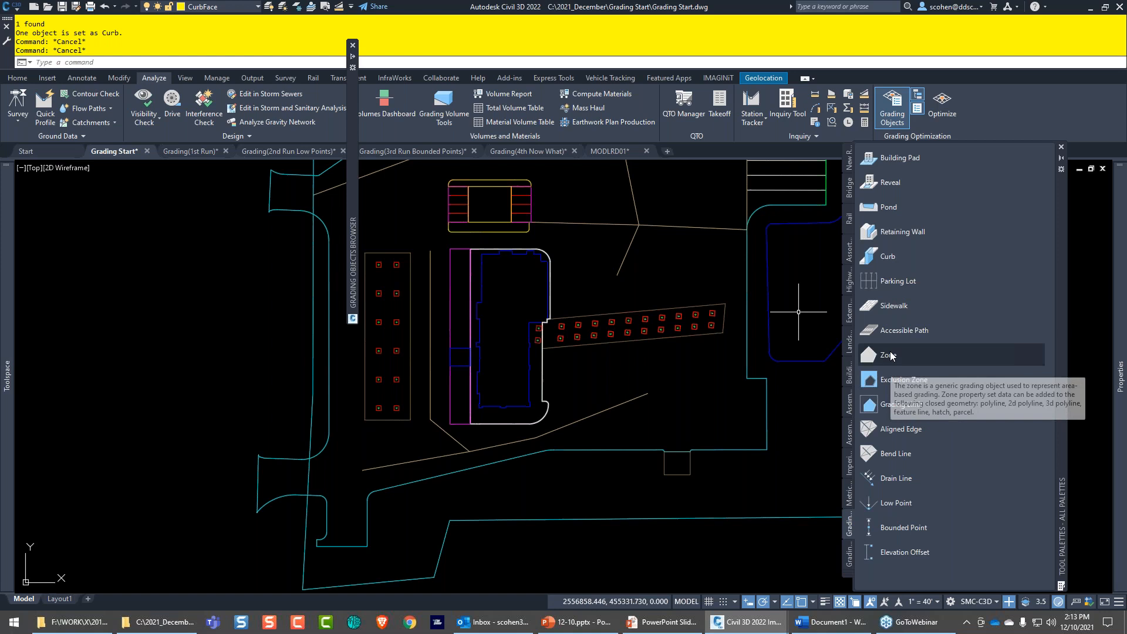
click(894, 379)
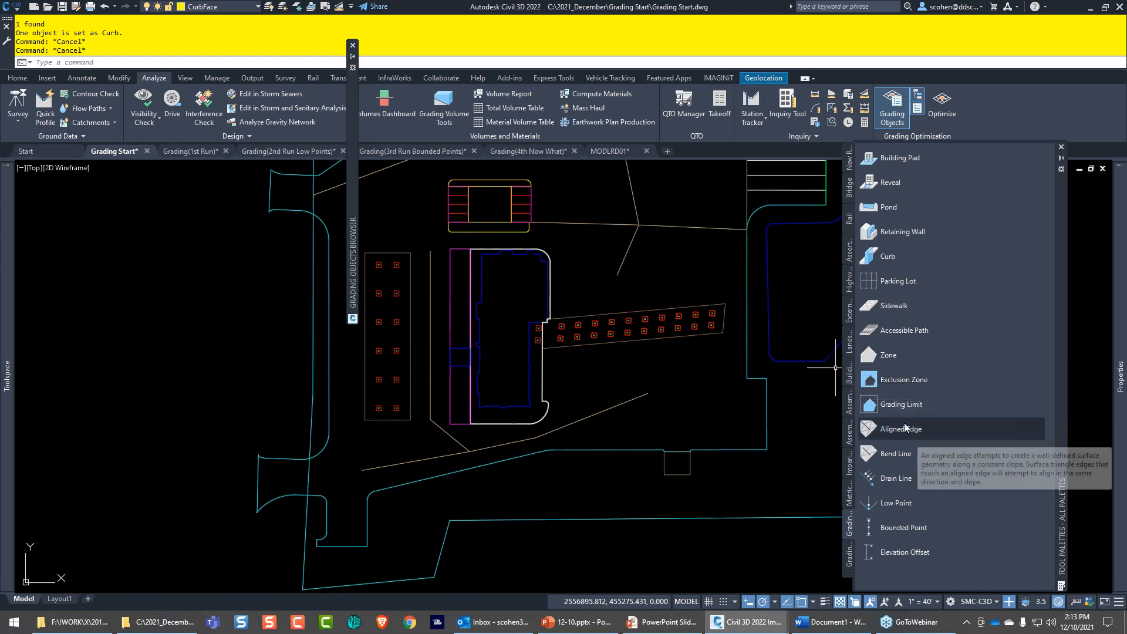
right_click(886, 373)
click(889, 356)
right_click(890, 354)
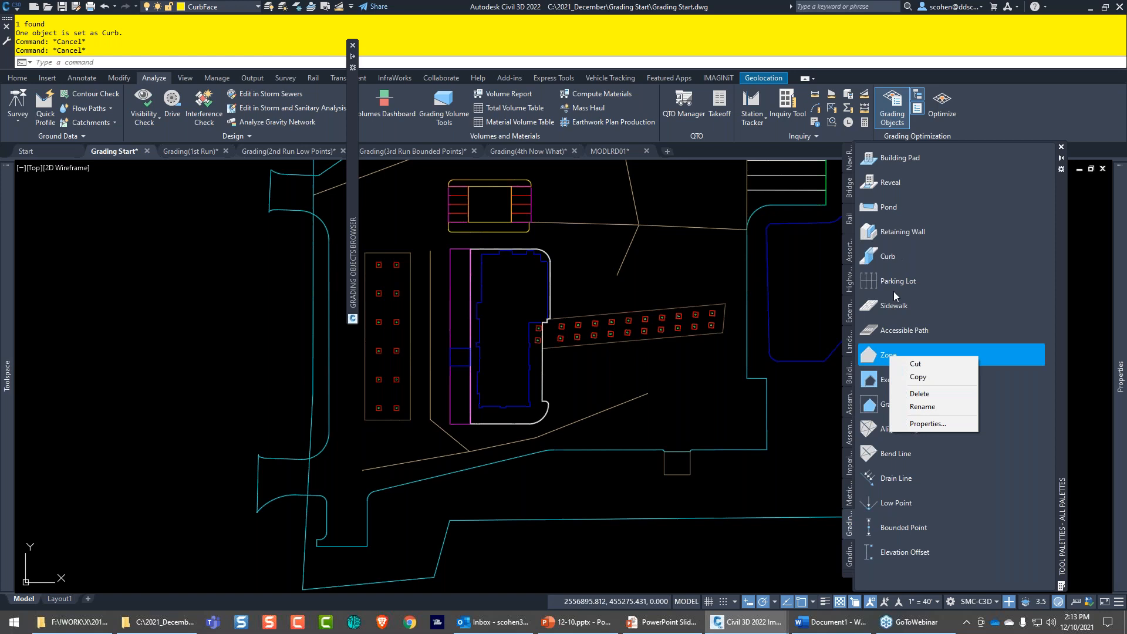
click(663, 386)
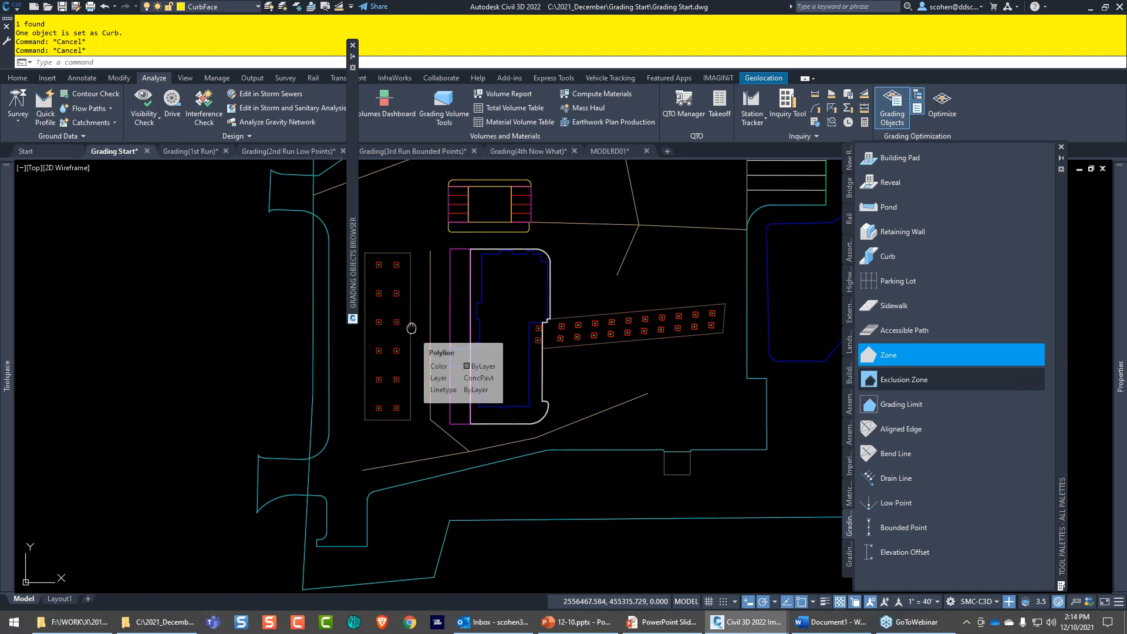
- Inspect the drain line west of the building and the rectangular concrete pad outline beside it, clearing each selection
middle_drag(412, 324, 512, 345)
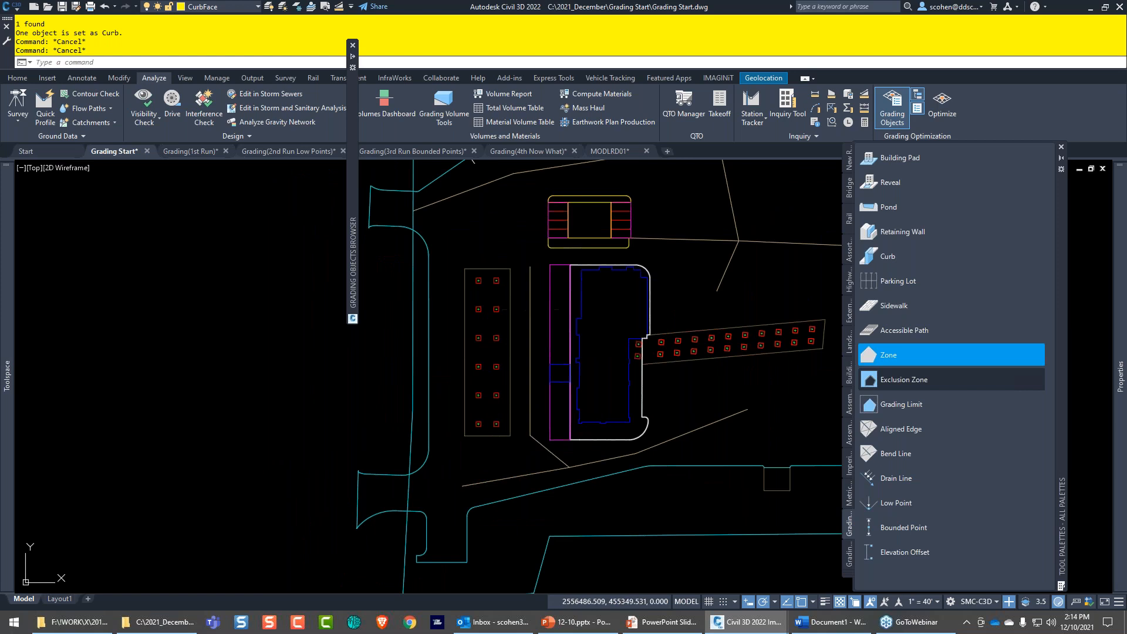
click(530, 311)
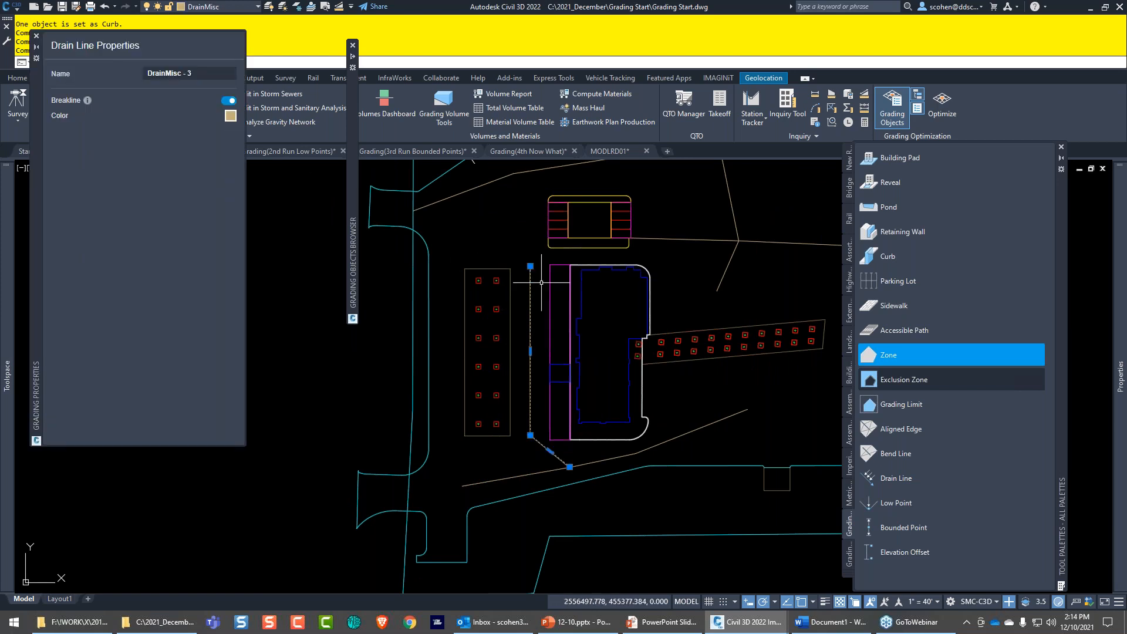
key(Escape)
key(Escape)
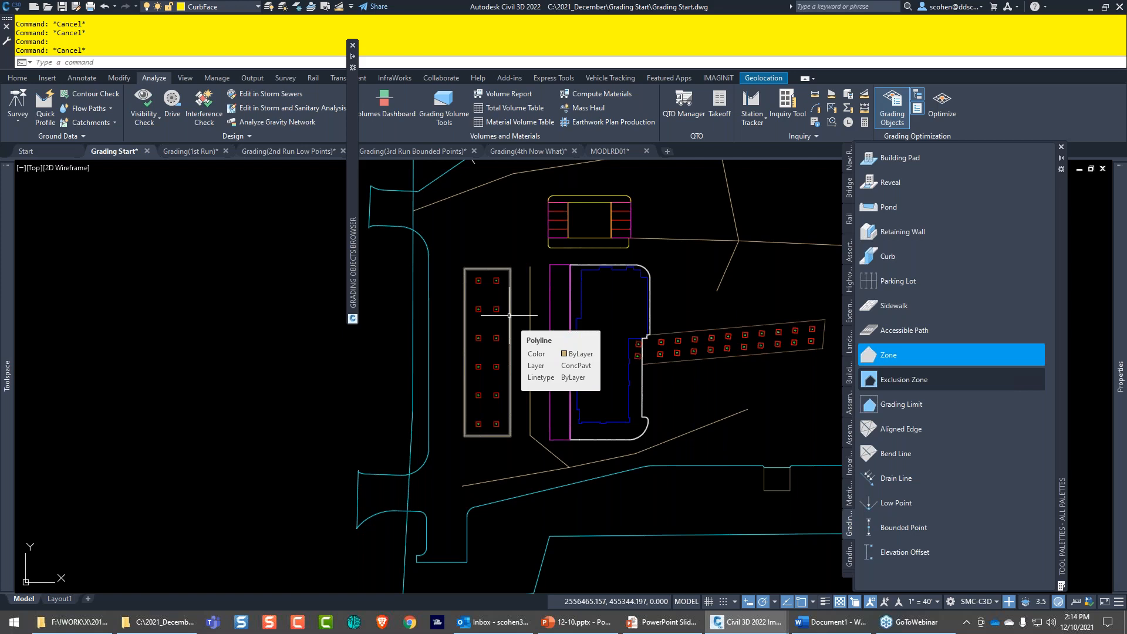
click(508, 315)
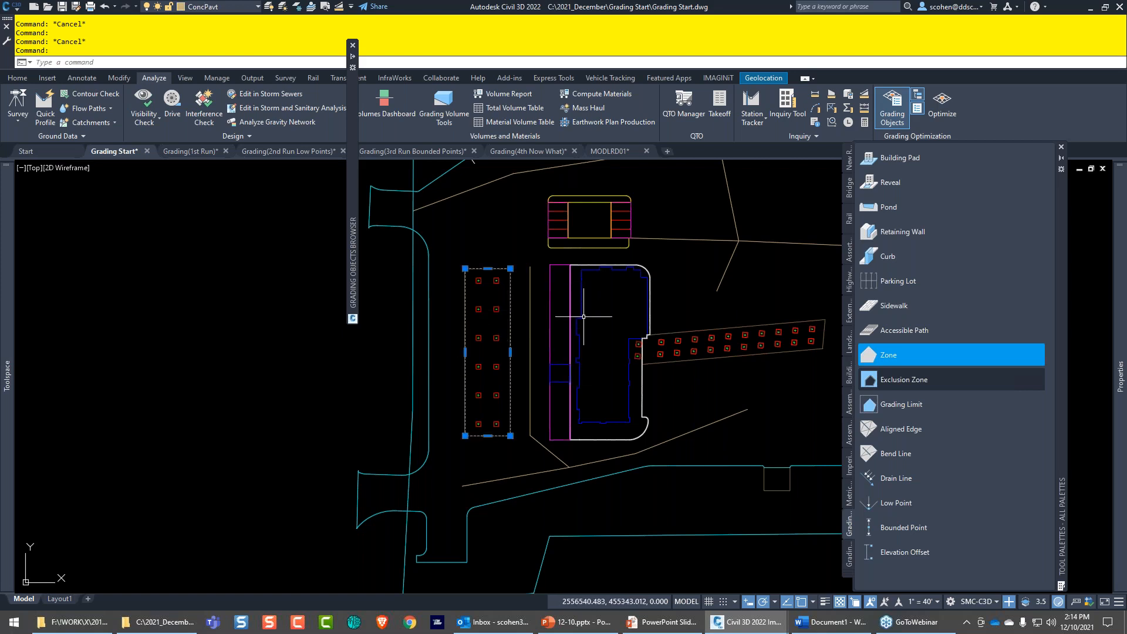
key(Escape)
key(Escape)
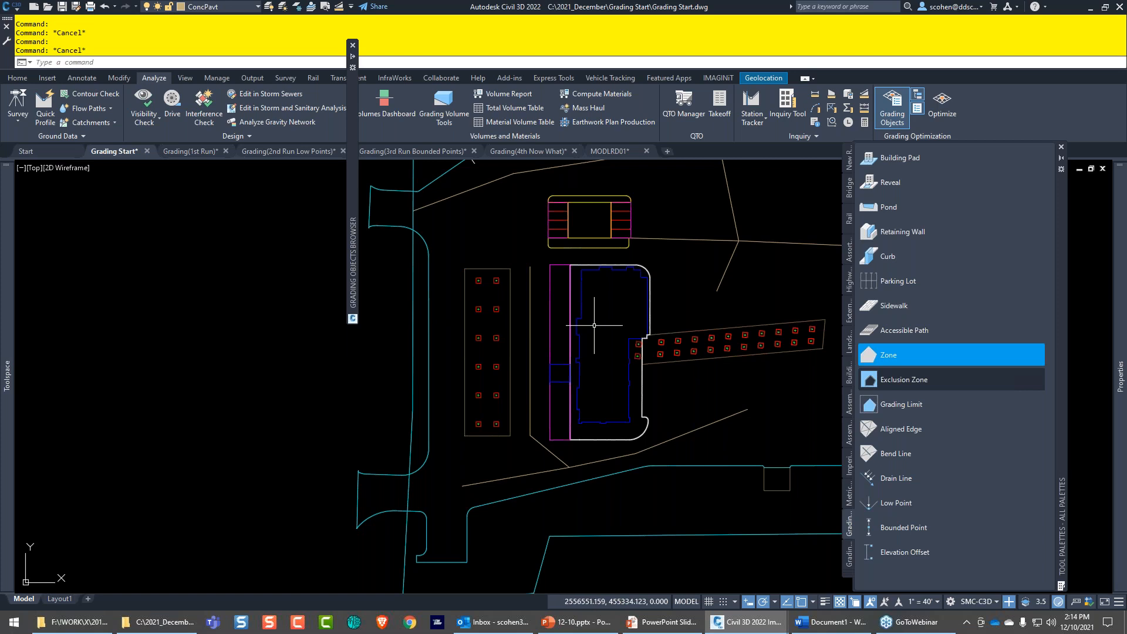
- Assign the Zone grading type to the rectangular concrete pad west of the building and name it Gas Pad
click(895, 351)
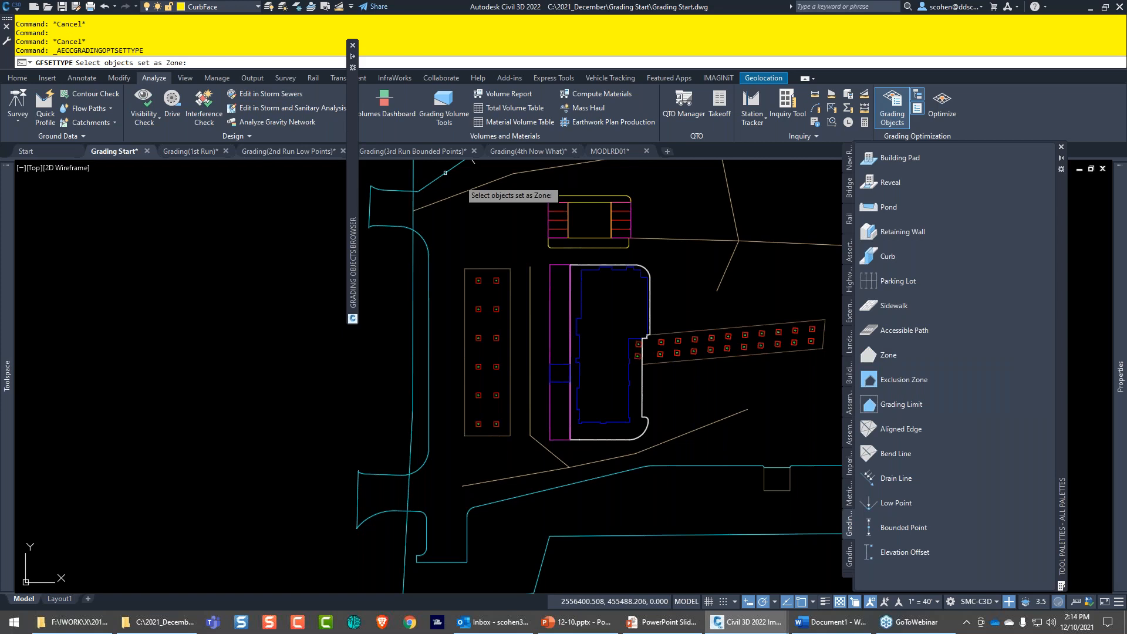
click(511, 296)
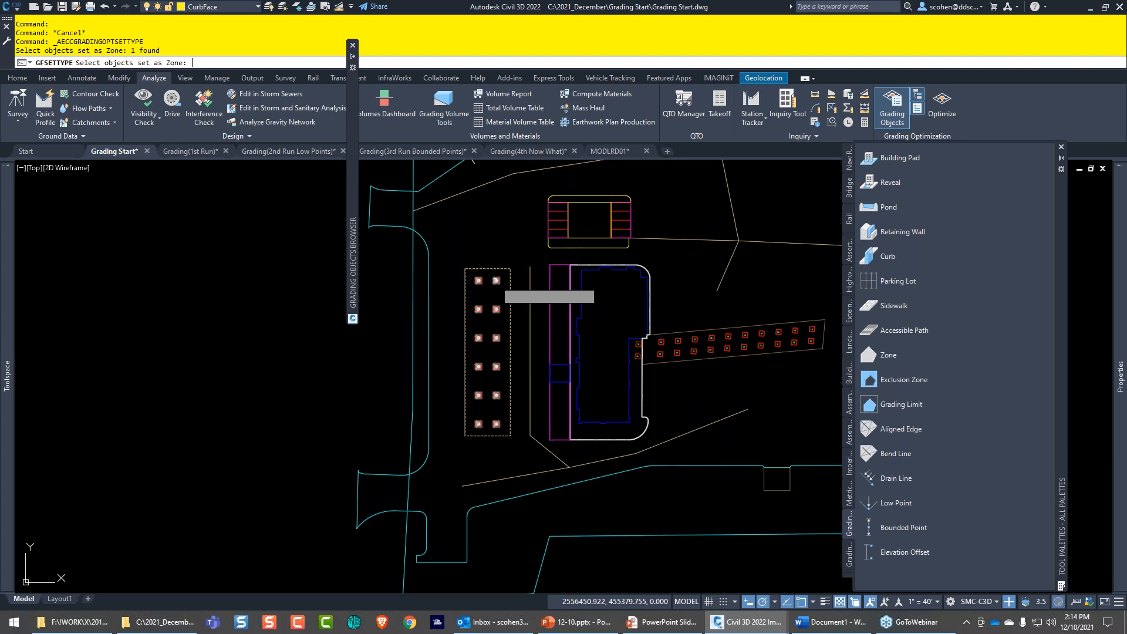
key(Return)
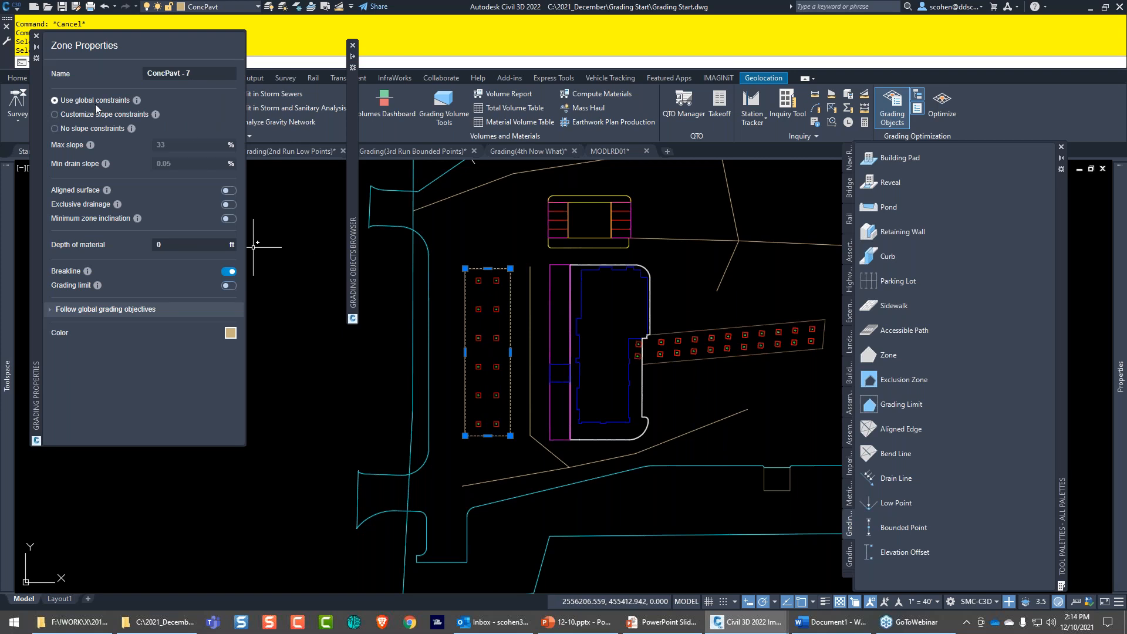
click(199, 73)
key(BackSpace)
text(Gas Pad)
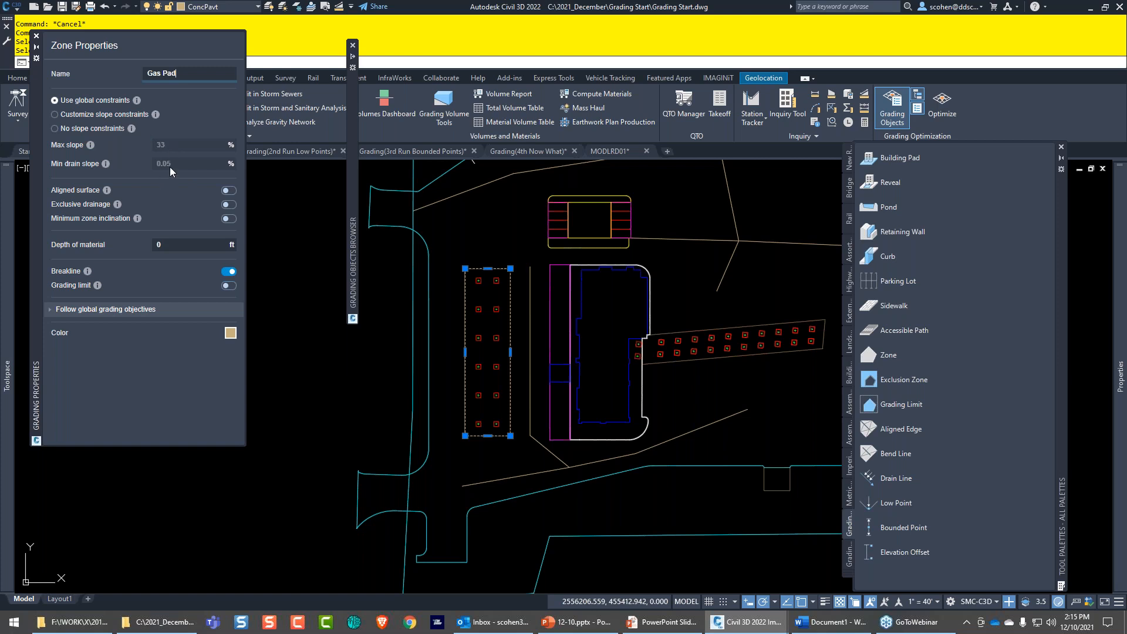
- Customize the Gas Pad zone's slope constraints with a max slope of 1% and a min drain slope of 0.3%
click(76, 111)
click(55, 114)
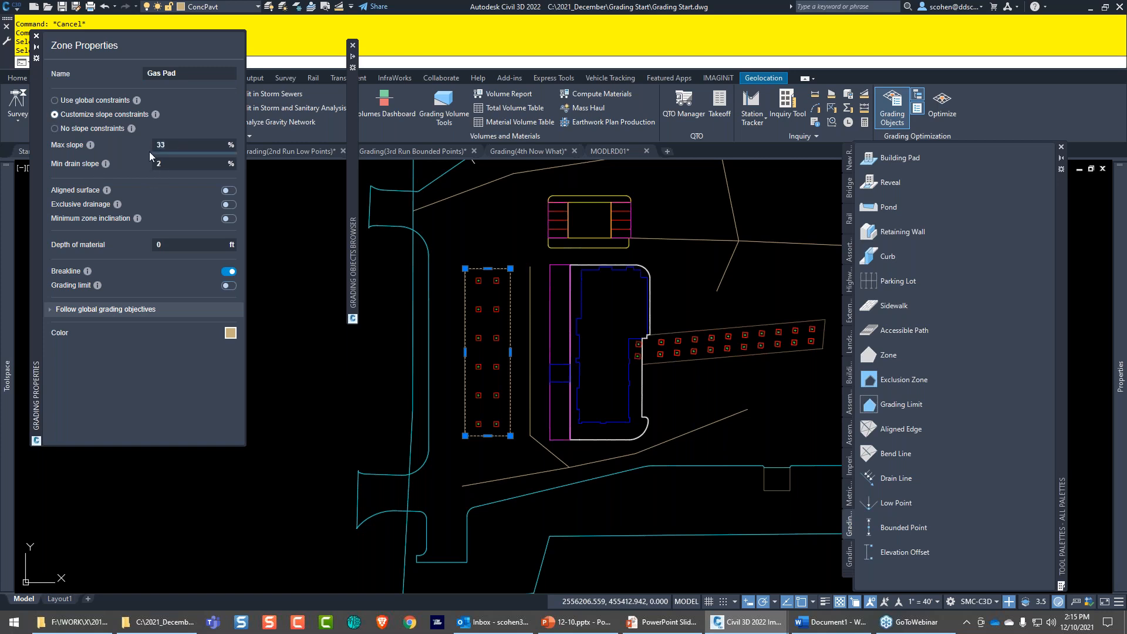
drag(183, 162, 142, 158)
text(.3)
click(163, 145)
key(Tab)
- Enlarge the zone properties palette, turn off Balance cut and fill and Minimize earthwork for the Gas Pad zone, and deselect it
mouse_move(107, 194)
drag(115, 445, 126, 323)
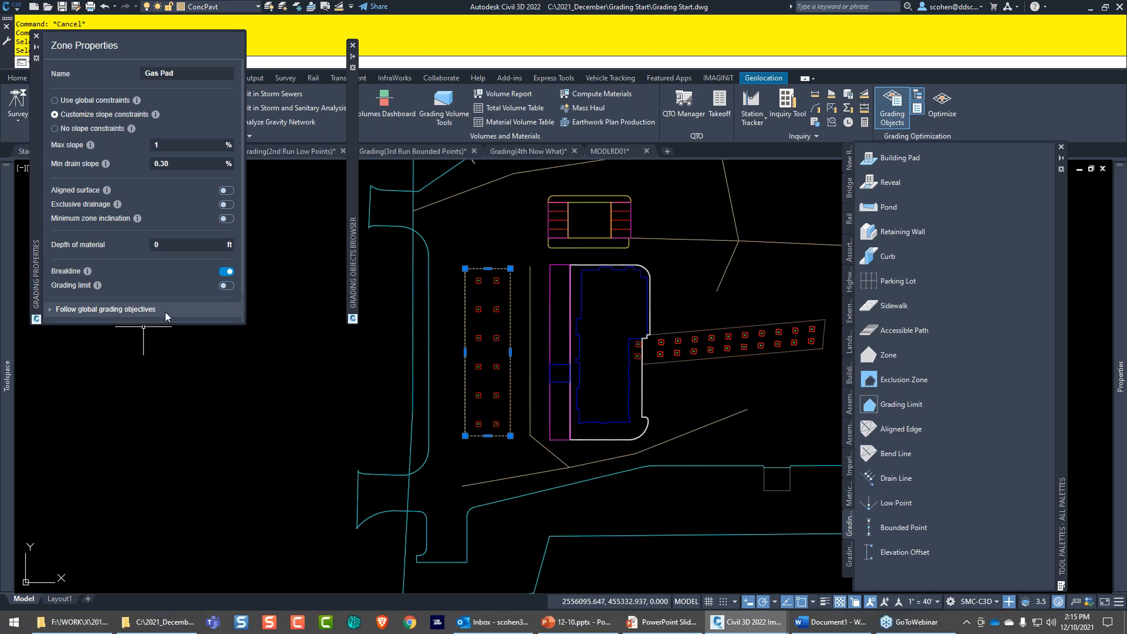
drag(160, 324, 154, 494)
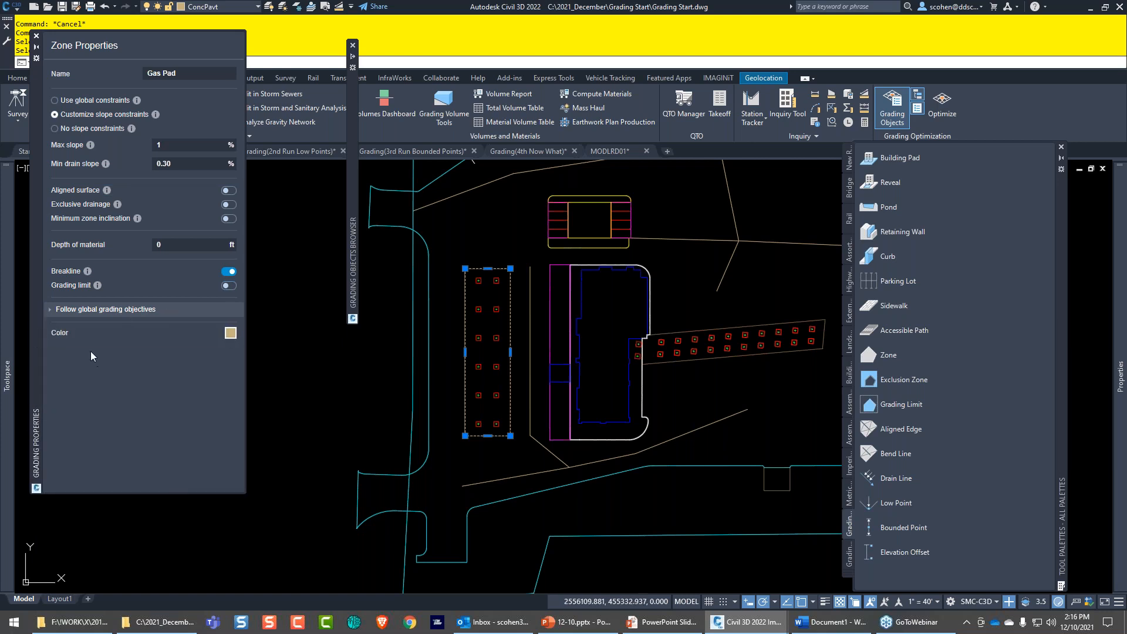
click(86, 311)
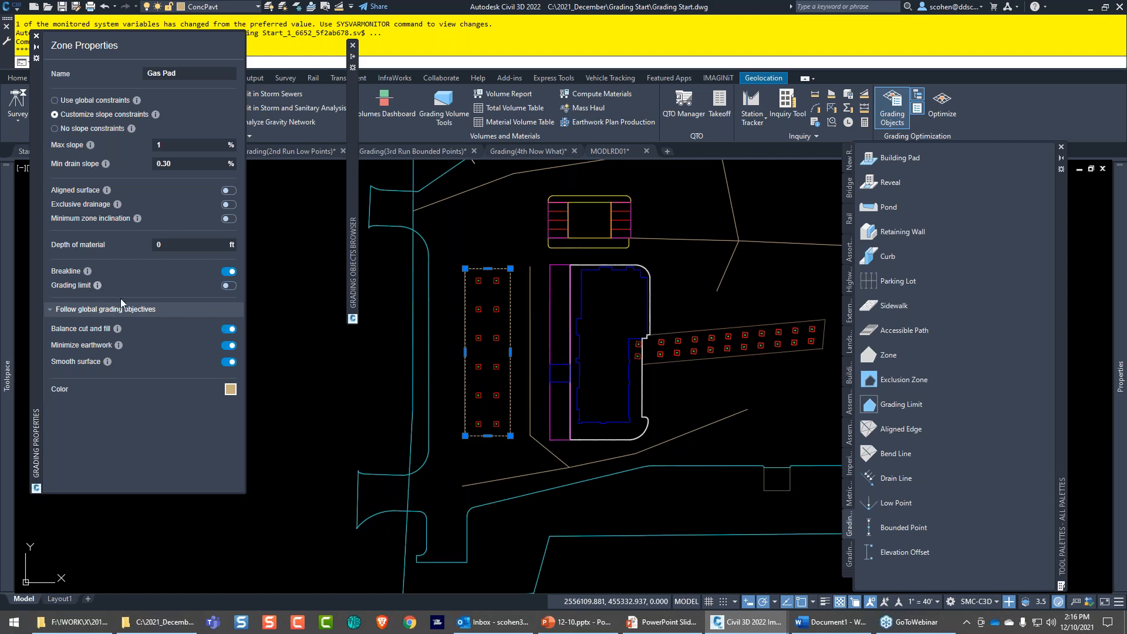
click(227, 329)
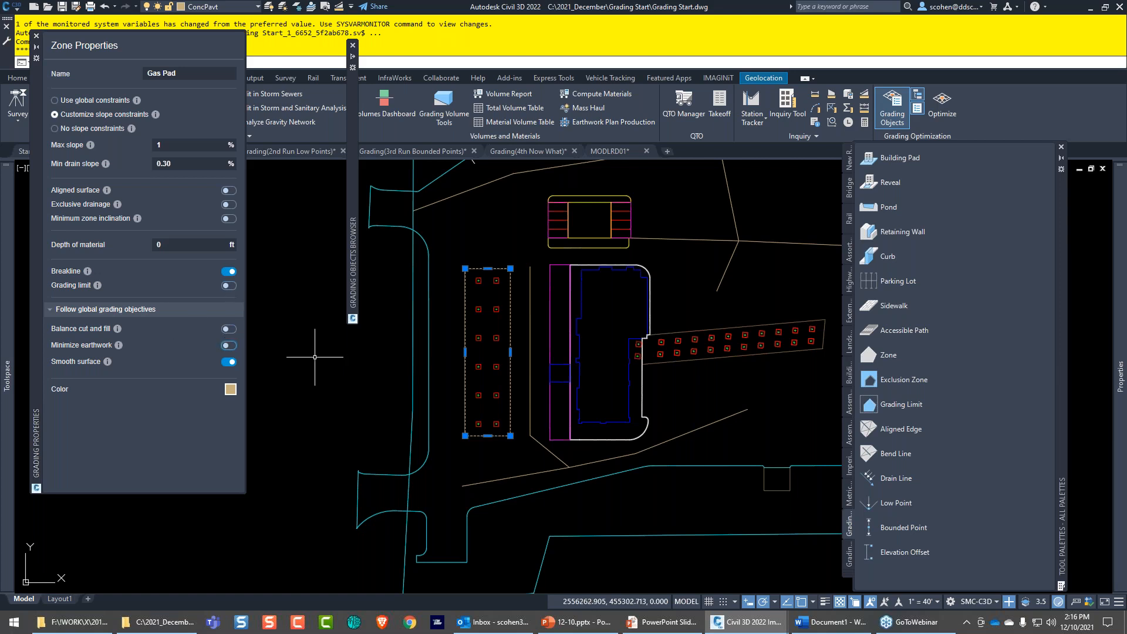
key(Escape)
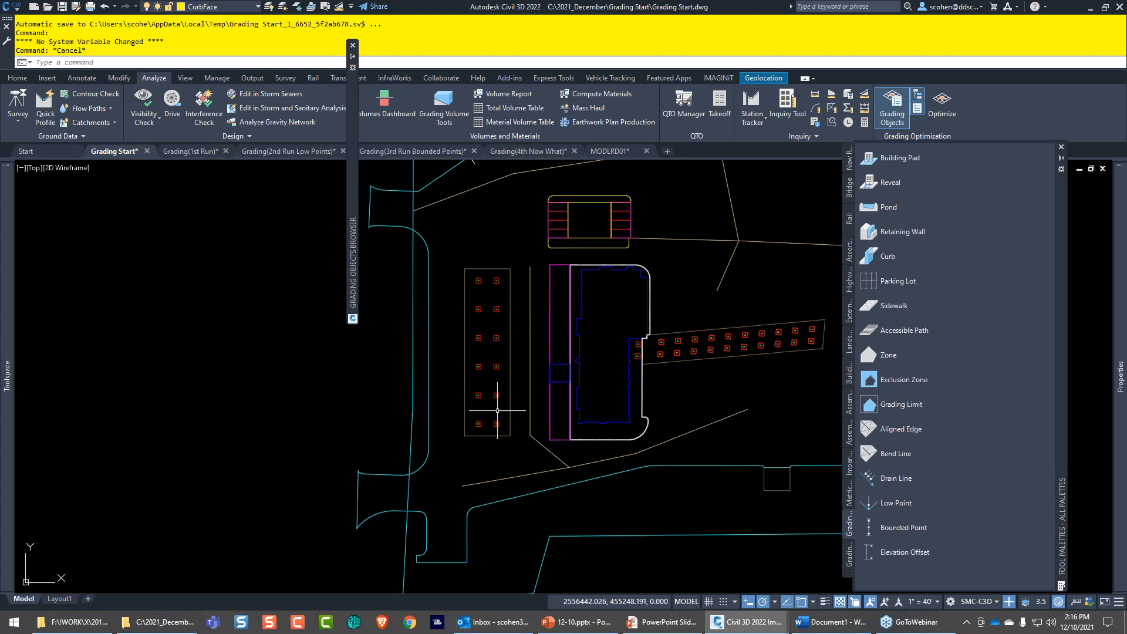
- Inspect the rectangular pad outline west of the building and the small square outline to the southeast, clearing each selection
middle_drag(519, 398, 444, 350)
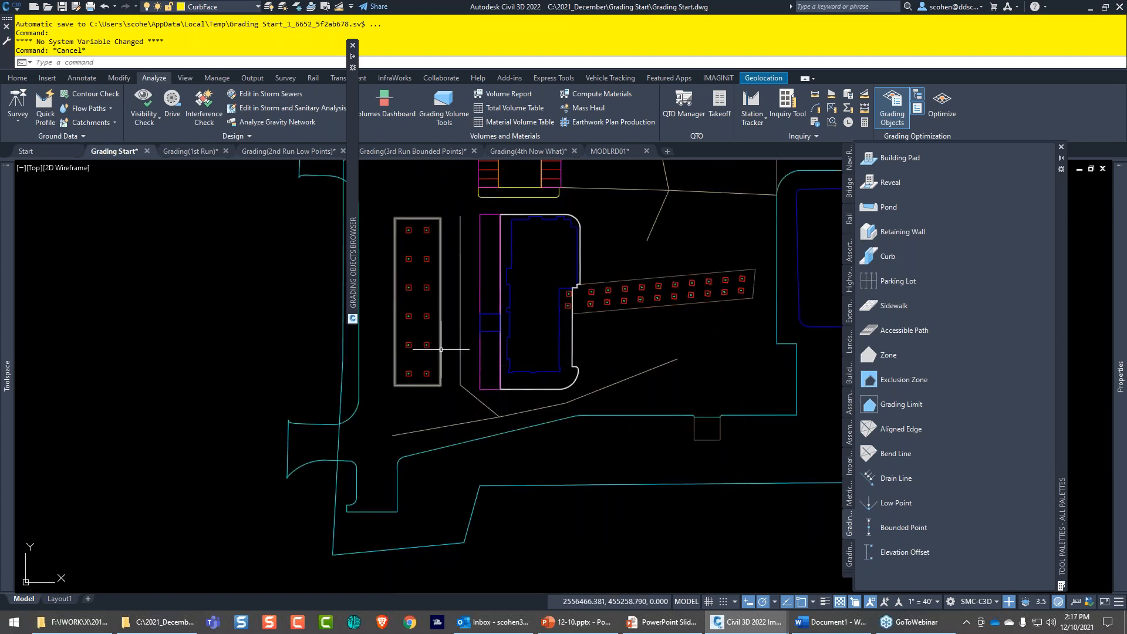
click(441, 349)
key(Escape)
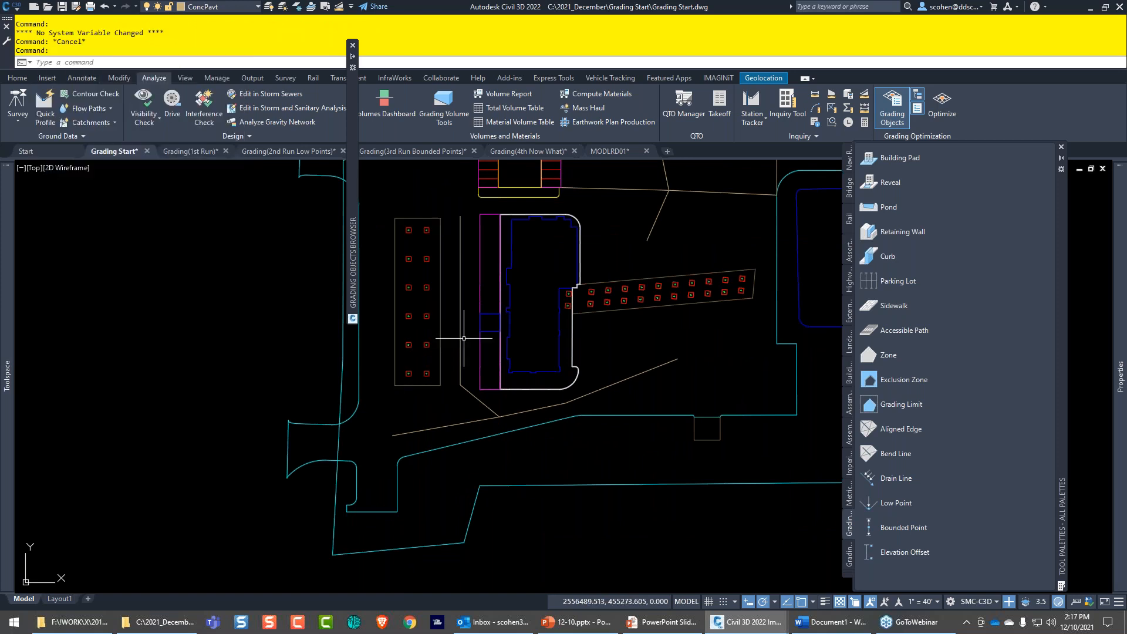
click(696, 435)
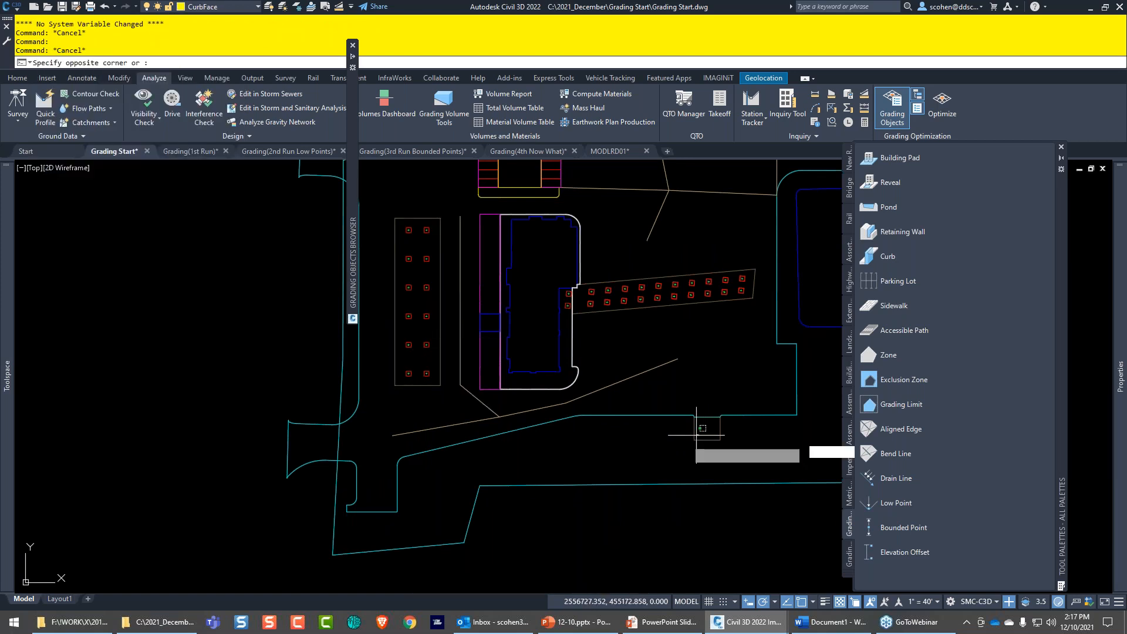
click(659, 409)
key(Escape)
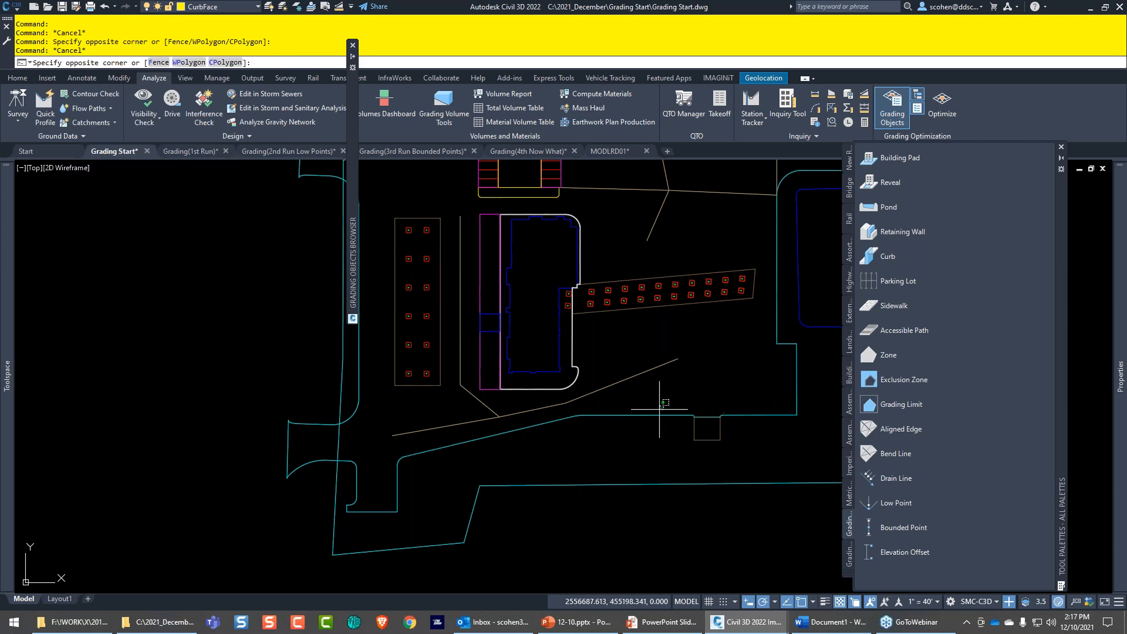
key(Escape)
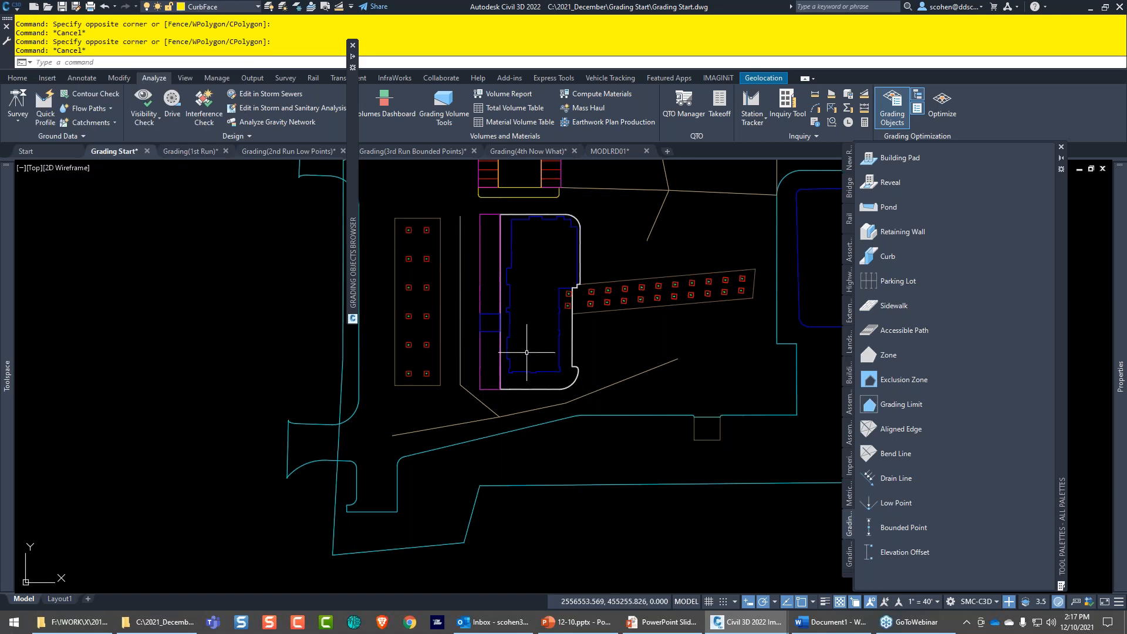
- Review the building pad's elevation, level grading and material depth properties, and deselect it
click(508, 301)
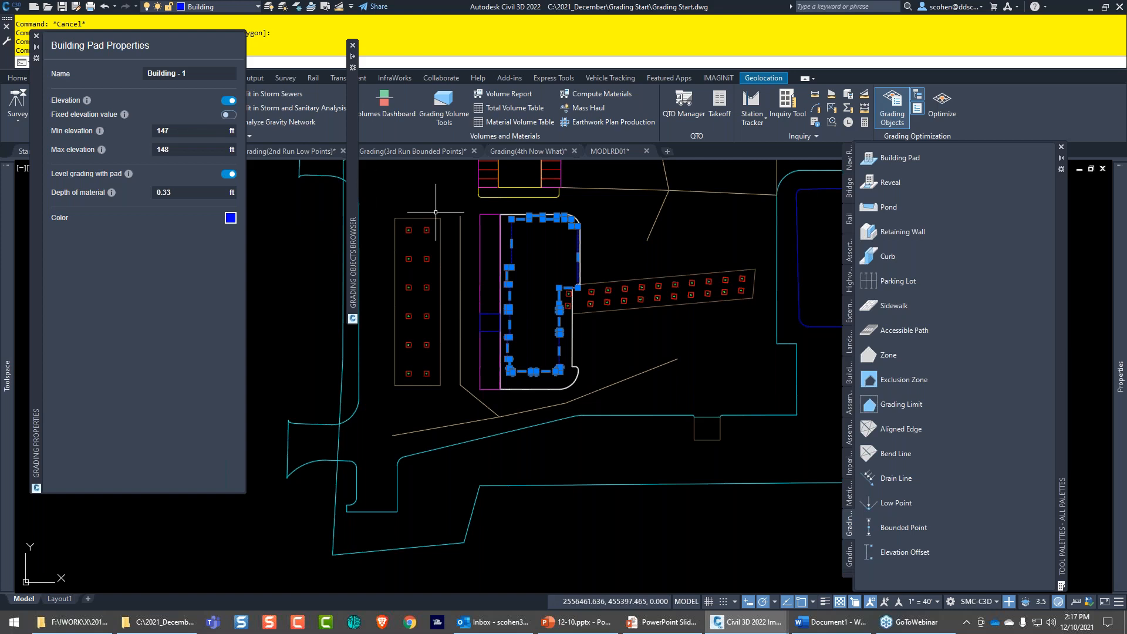
mouse_move(597, 270)
key(Escape)
- Review the pond's properties in a widened palette, including its berm and permanent pool settings, and deselect the pond
middle_drag(663, 249, 549, 338)
middle_drag(737, 295, 637, 370)
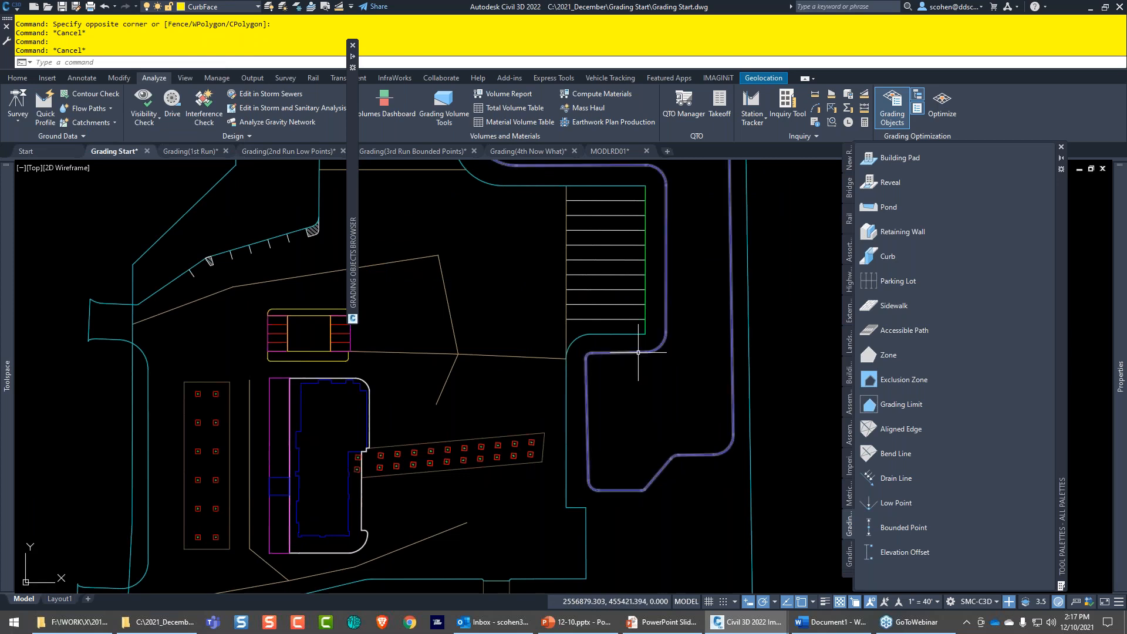
click(638, 353)
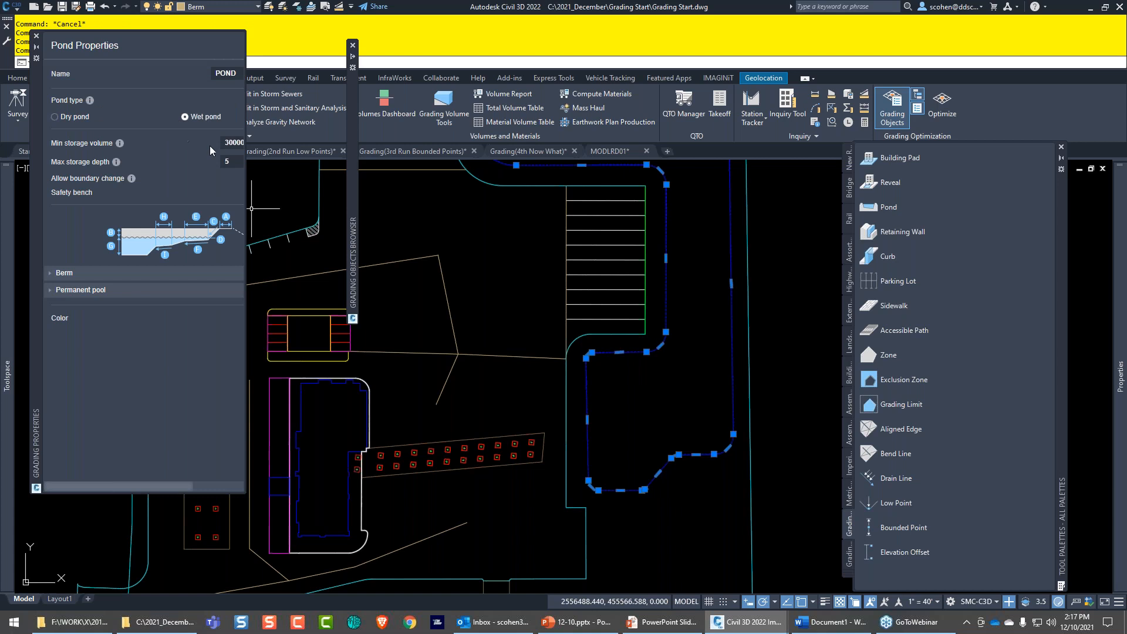
drag(246, 229, 305, 229)
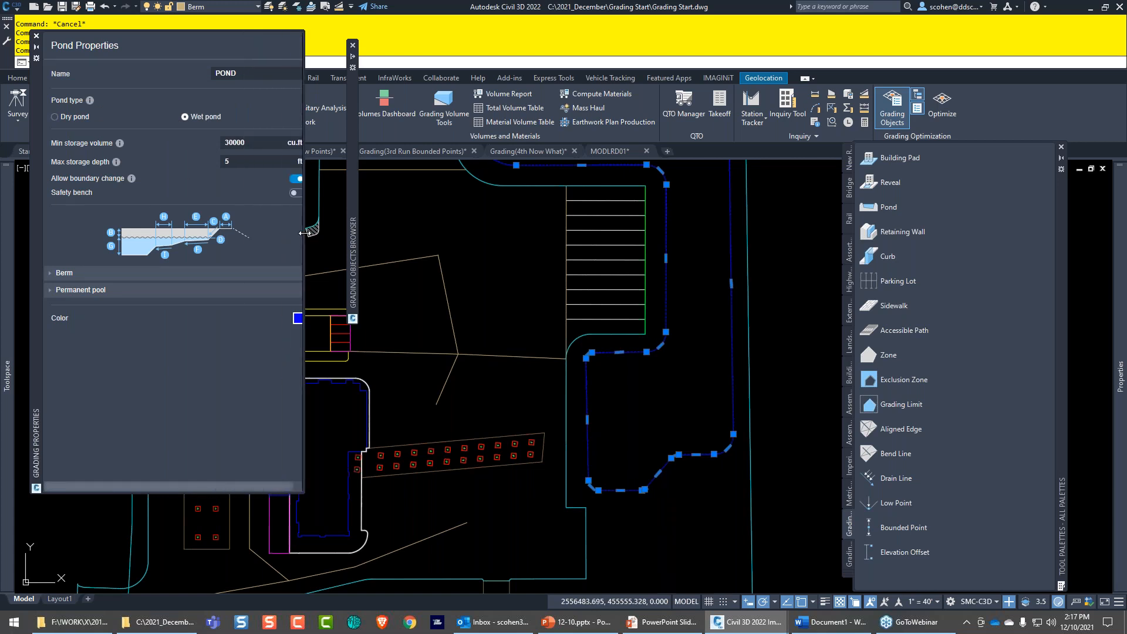
click(57, 274)
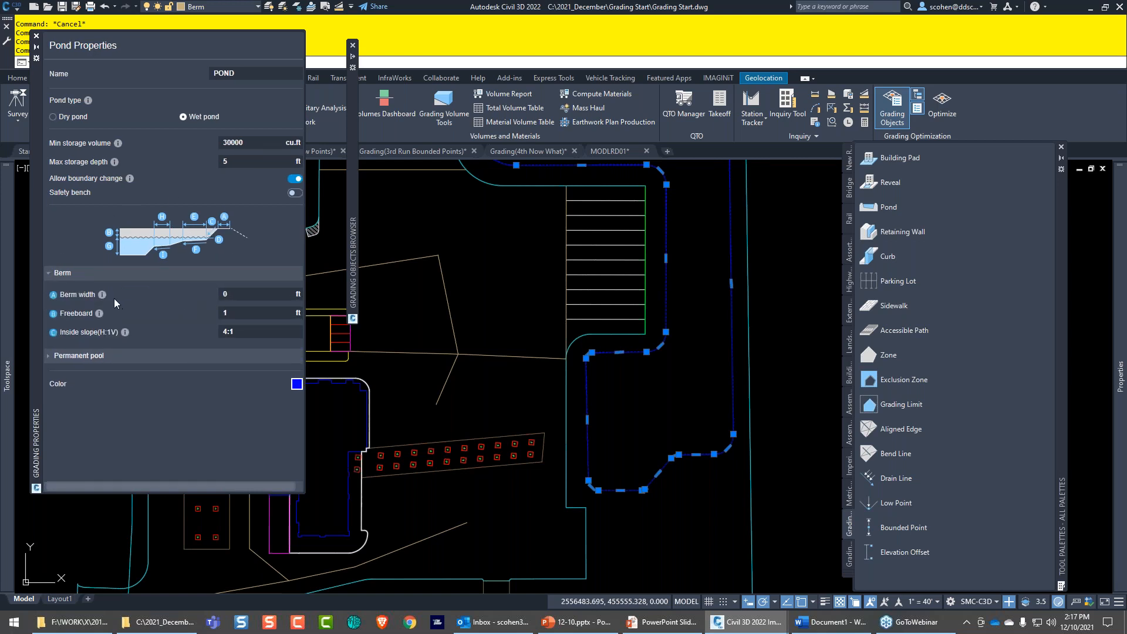
click(58, 357)
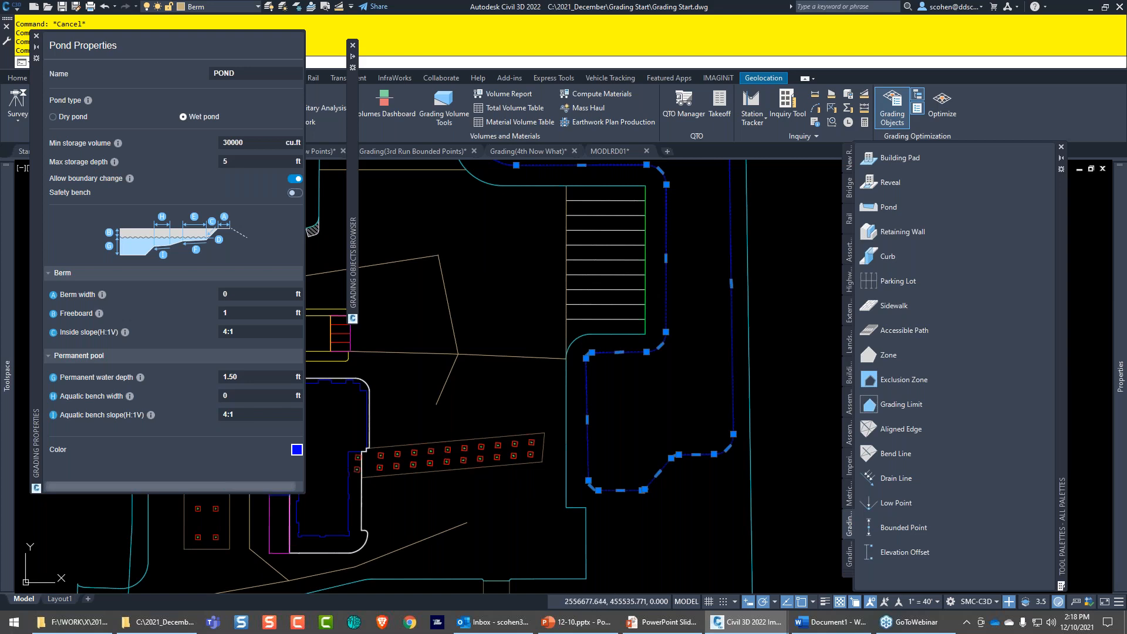
key(Escape)
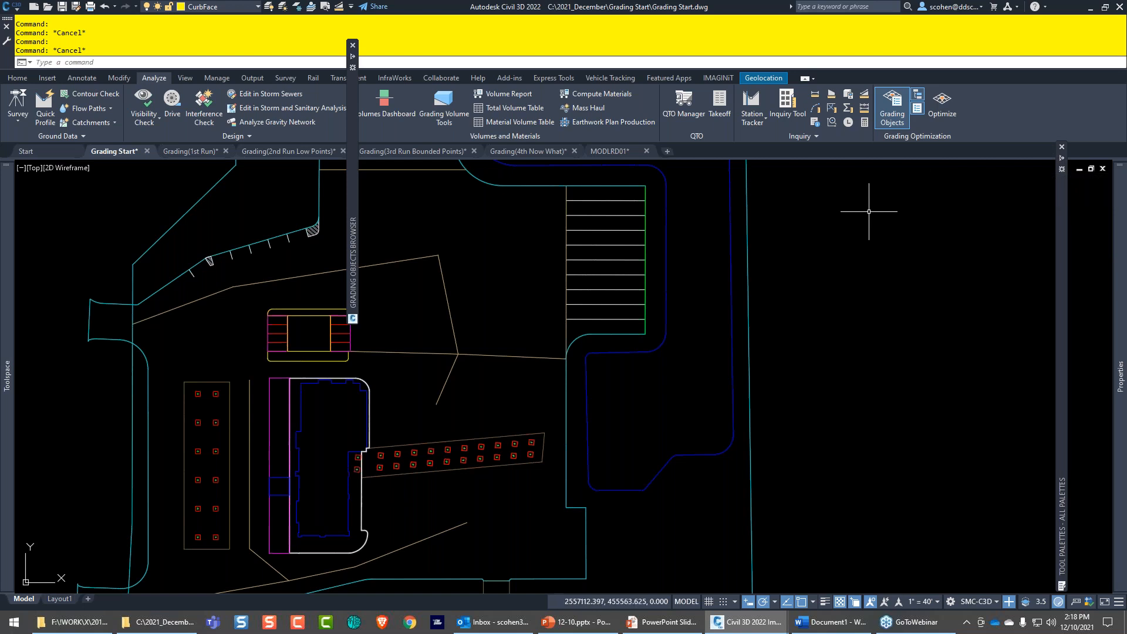
- Launch Grading Optimization for the drawing, switch to its window and maximize it
click(940, 114)
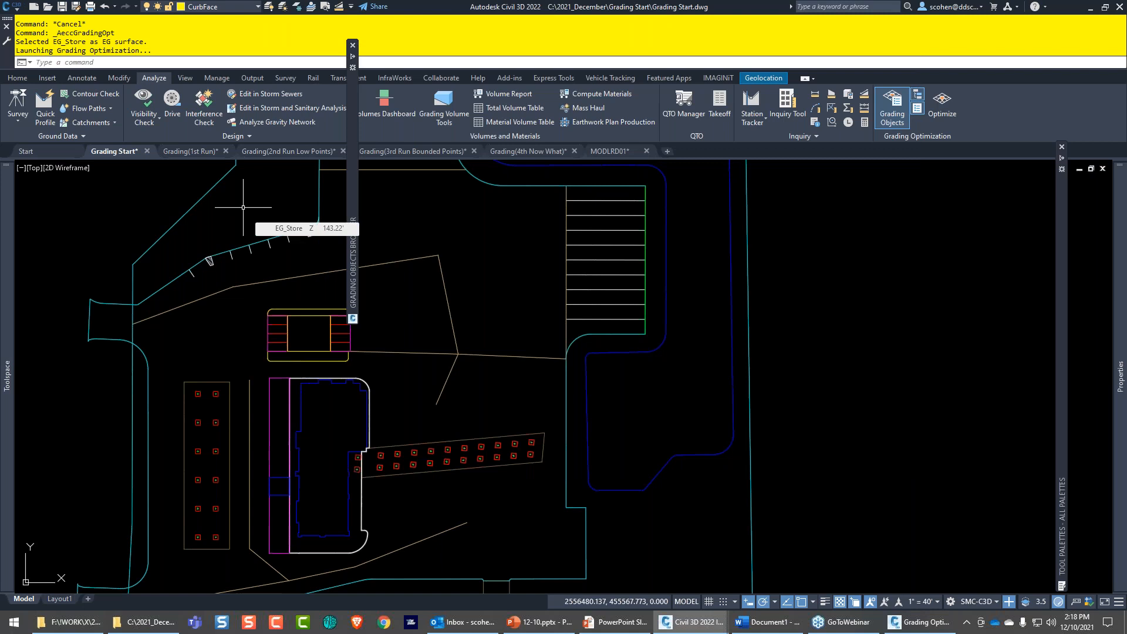
key(alt+Tab)
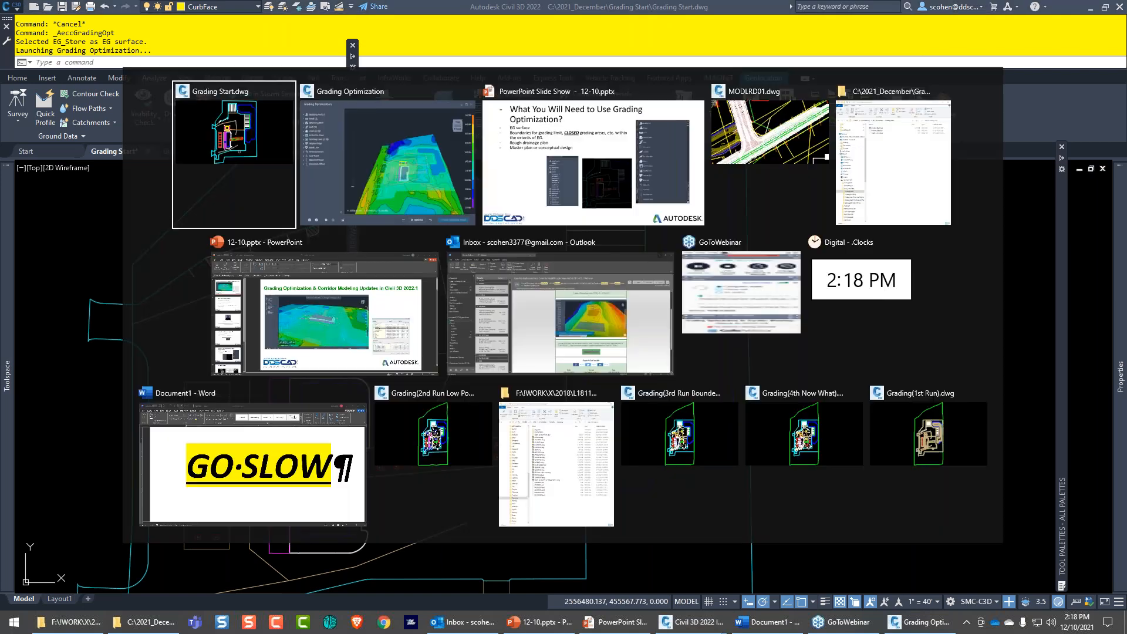
key(alt+Tab)
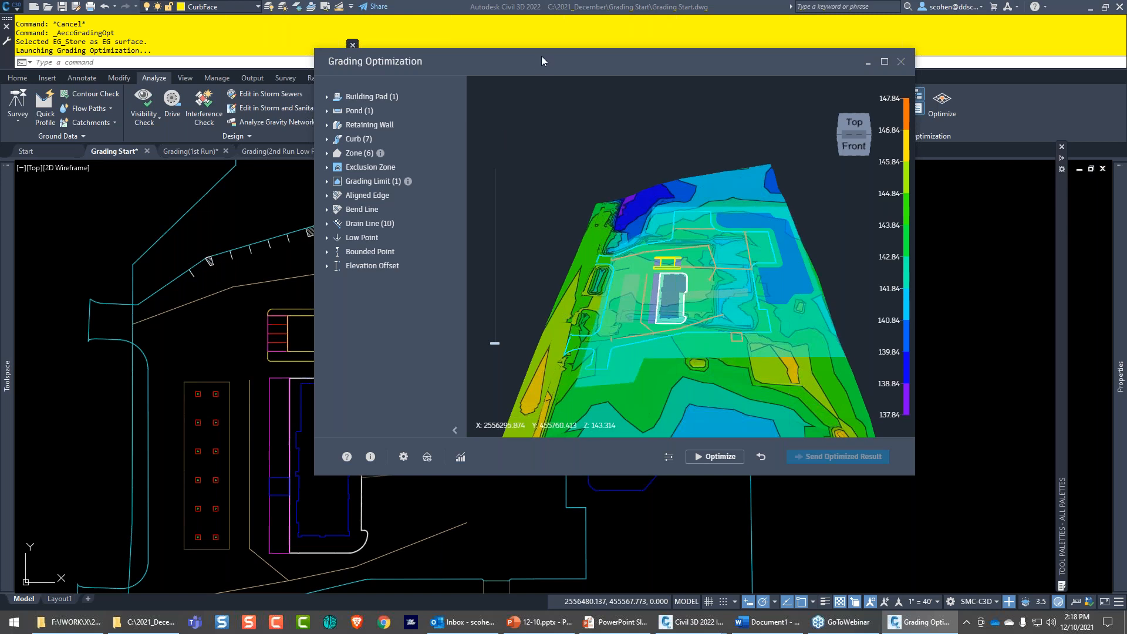
mouse_move(536, 59)
mouse_down()
mouse_move(408, 97)
mouse_move(379, 122)
mouse_move(0, 135)
mouse_move(554, 84)
mouse_up()
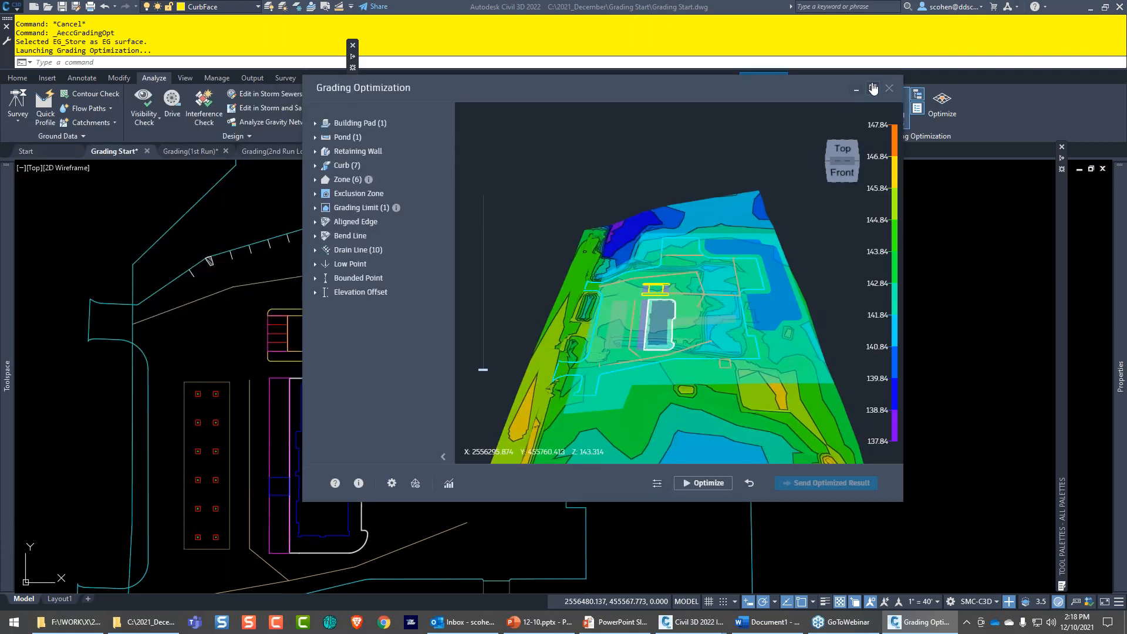
click(873, 88)
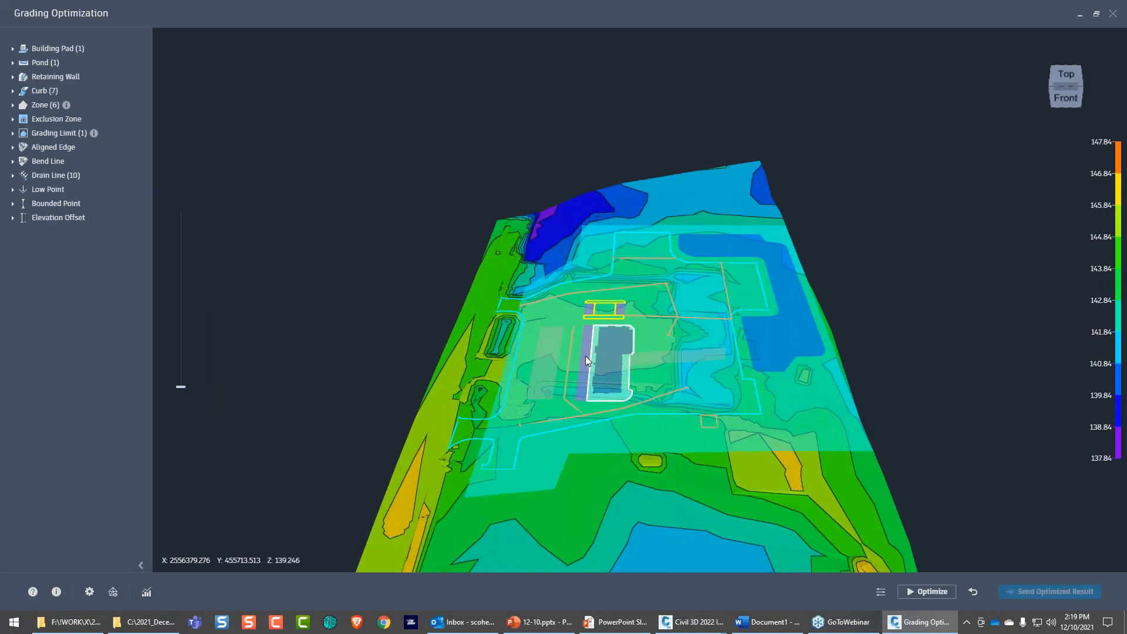
- Look over the site surface in 3D and start the grading optimization
middle_drag(444, 393, 505, 365)
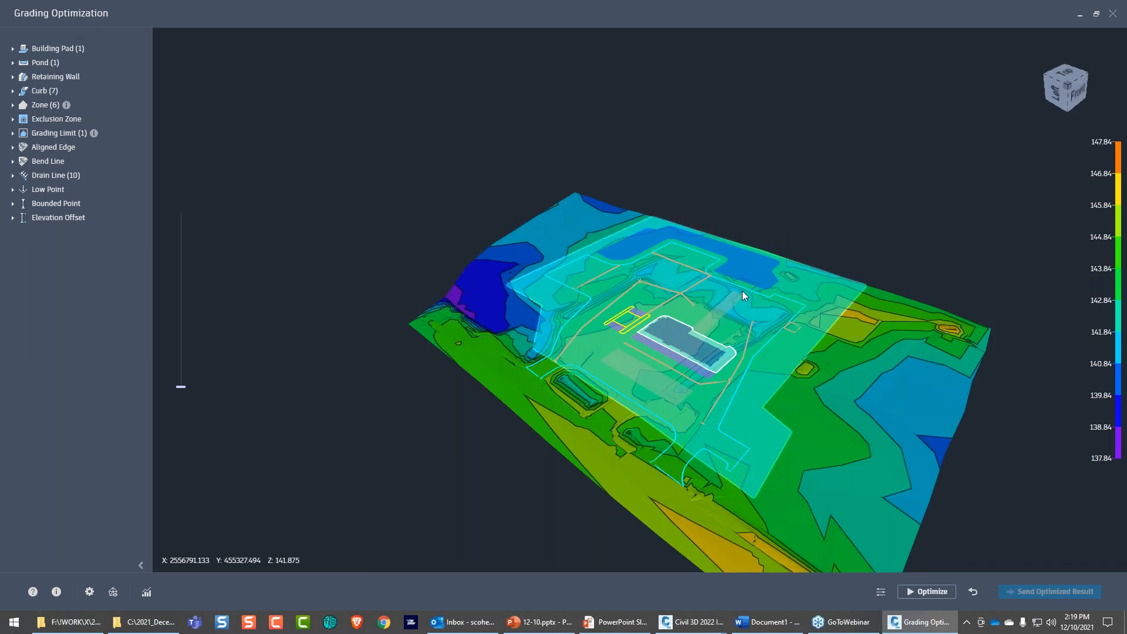
middle_drag(742, 290, 549, 249)
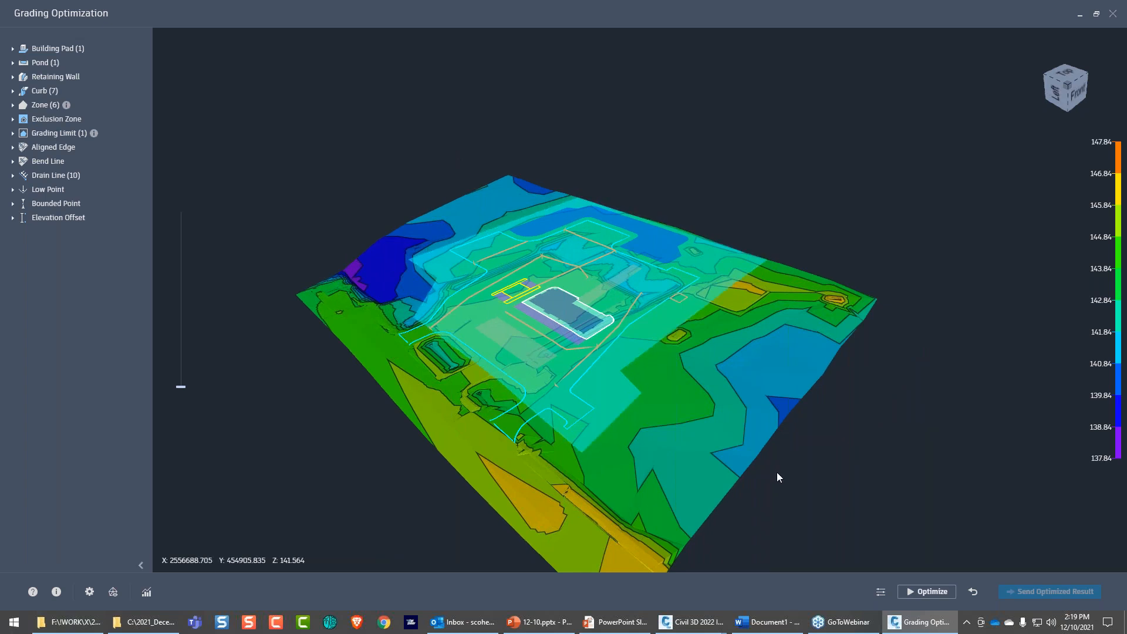
click(928, 593)
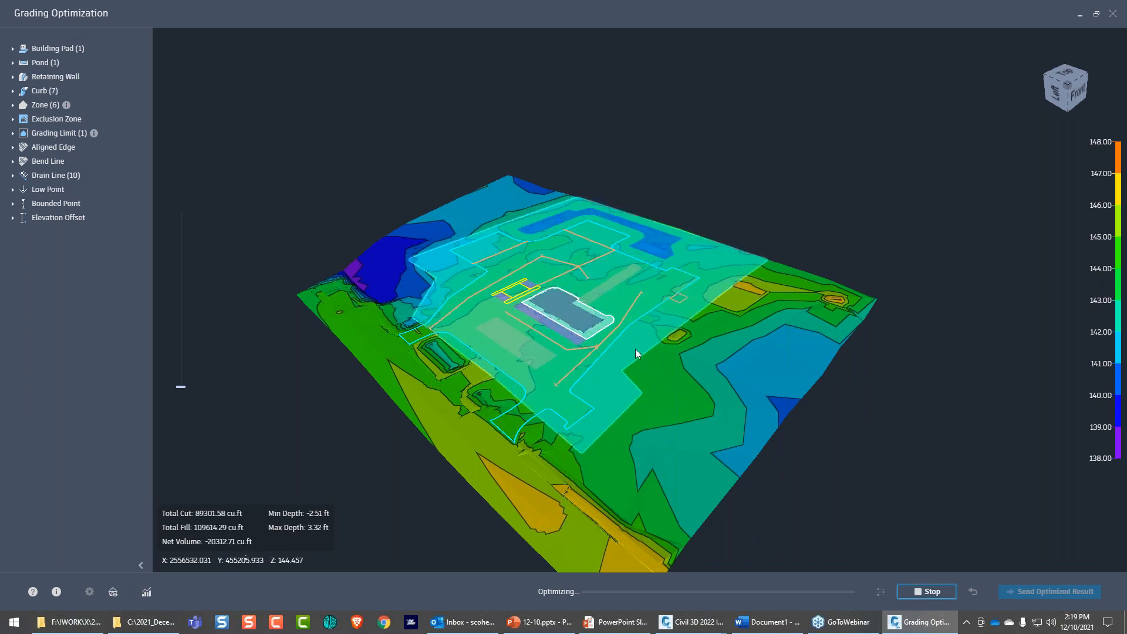
- Examine the whole site and the building area from several angles while the optimization runs
middle_drag(660, 347, 711, 326)
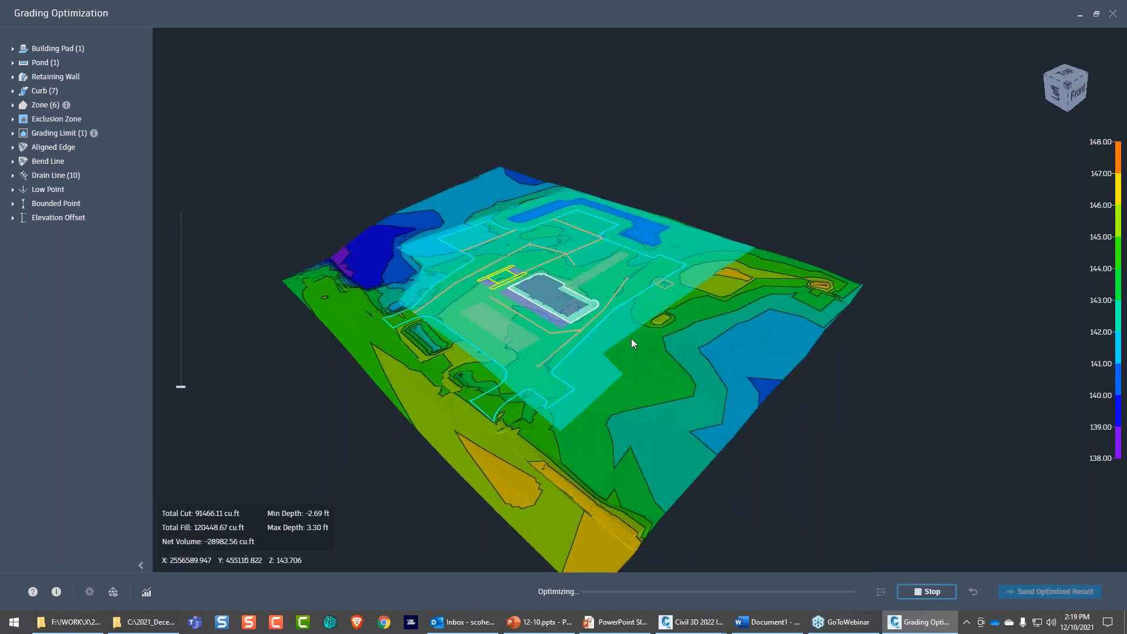
mouse_move(651, 337)
middle_down()
mouse_move(636, 337)
mouse_move(659, 335)
middle_up()
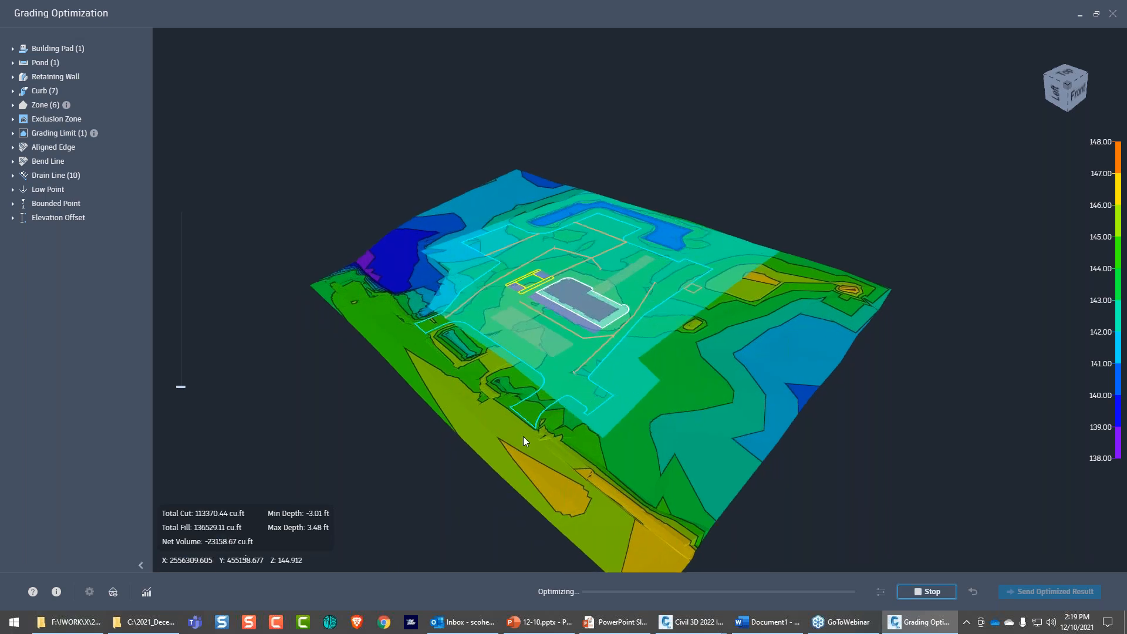
drag(520, 468, 575, 438)
scroll(576, 438, up, 3)
scroll(586, 338, up, 3)
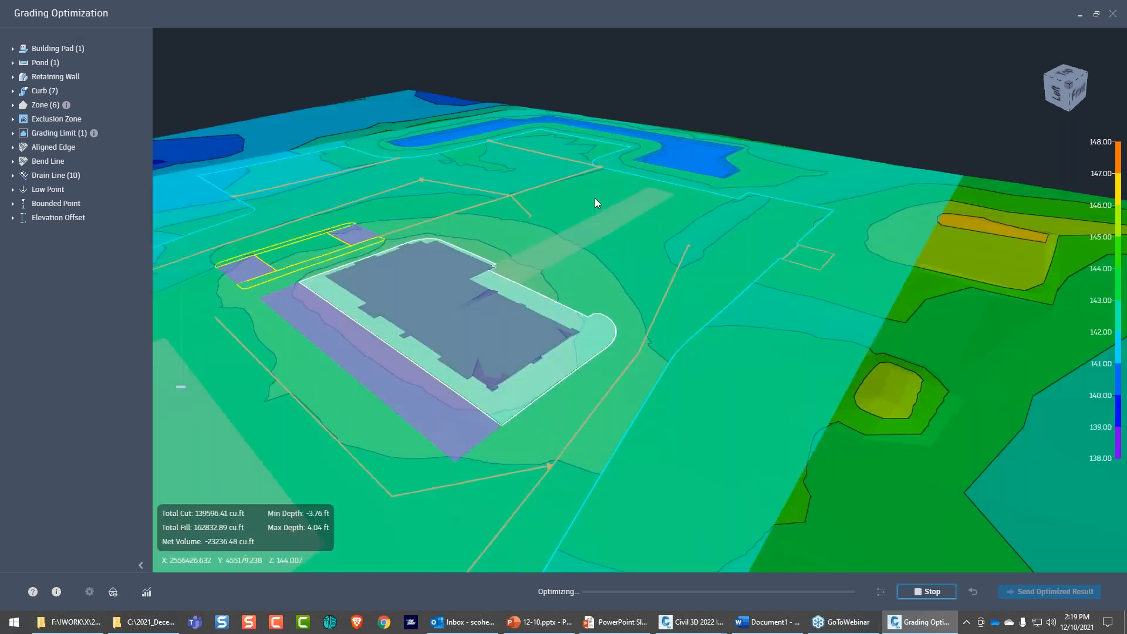
scroll(594, 198, down, 2)
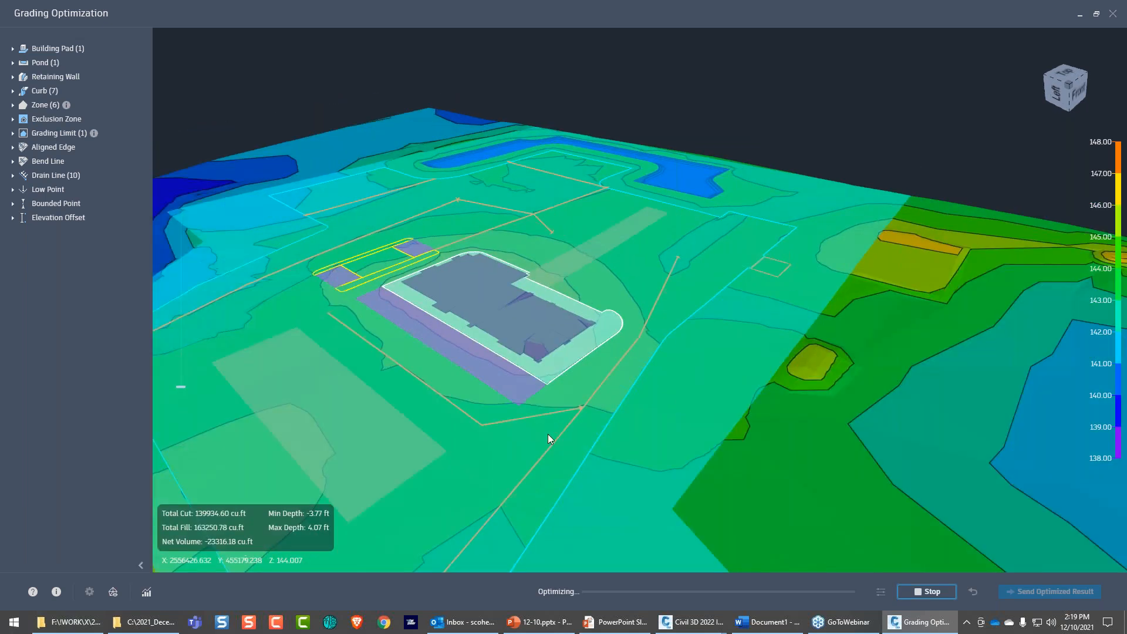
scroll(548, 434, down, 2)
scroll(586, 368, down, 3)
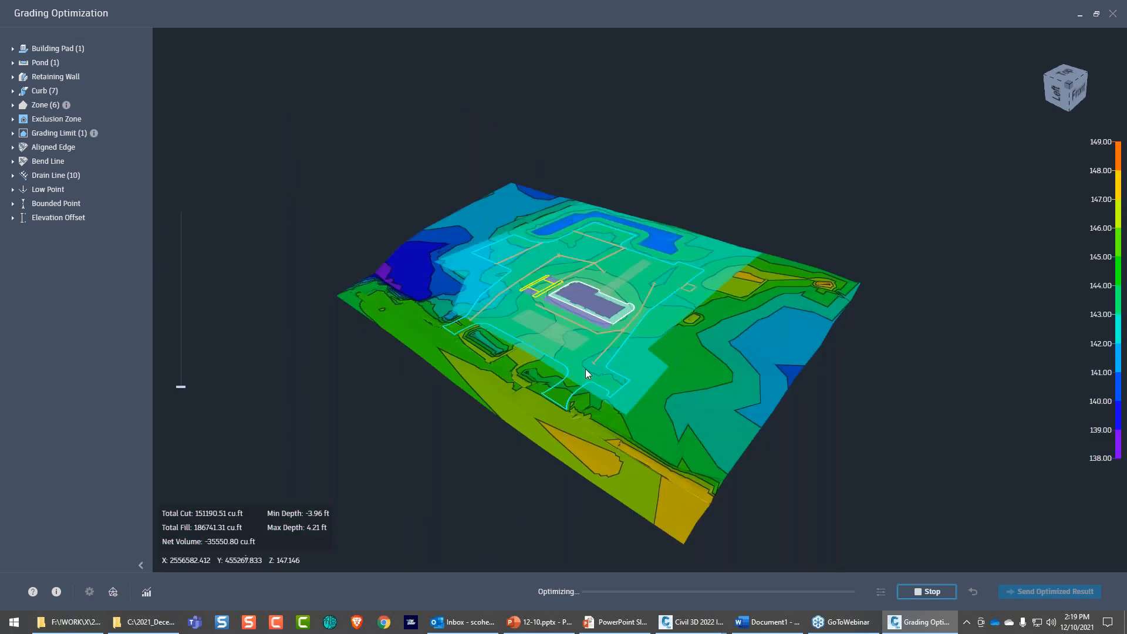
scroll(586, 369, up, 1)
shift+middle_drag(522, 403, 482, 361)
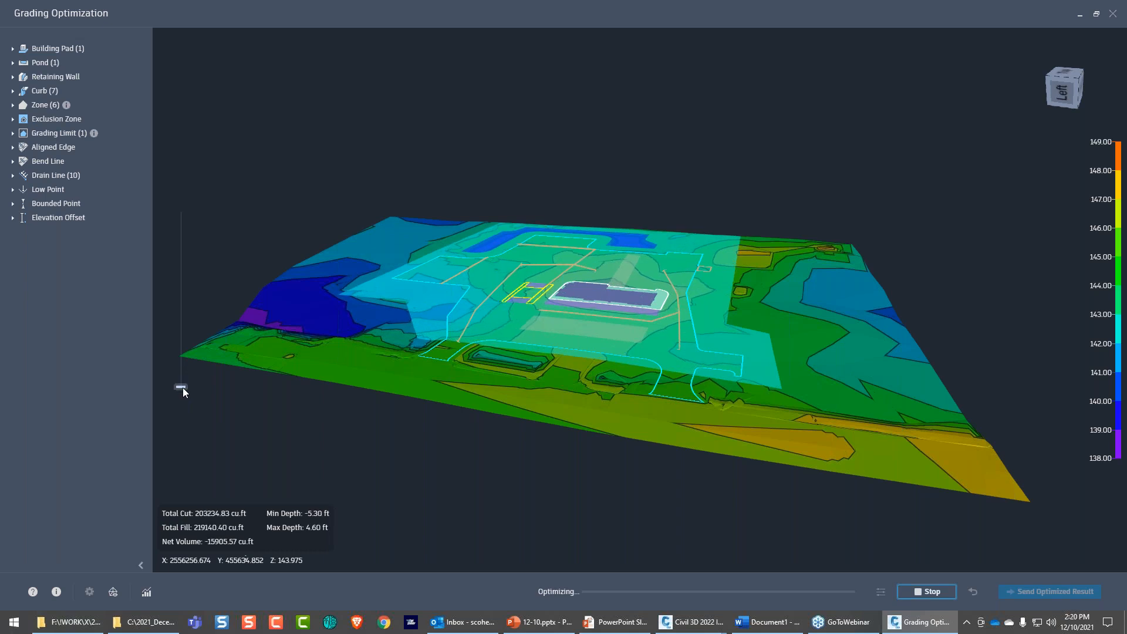
- Try maximum and intermediate vertical exaggerations of the surface, and leave it at a low exaggeration
drag(182, 388, 180, 216)
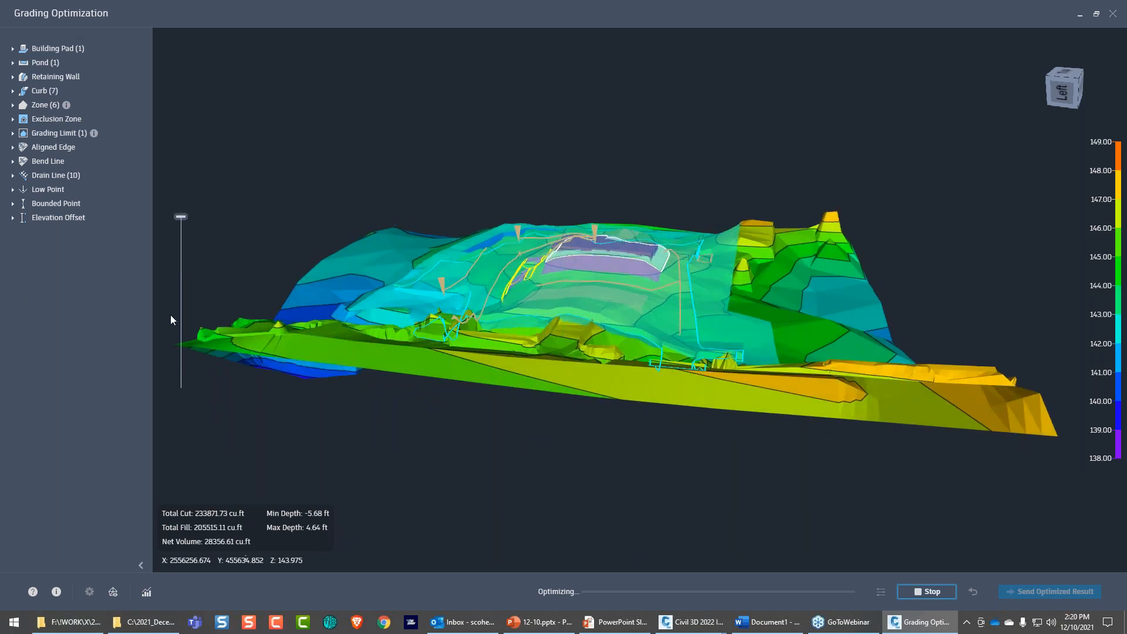
click(170, 316)
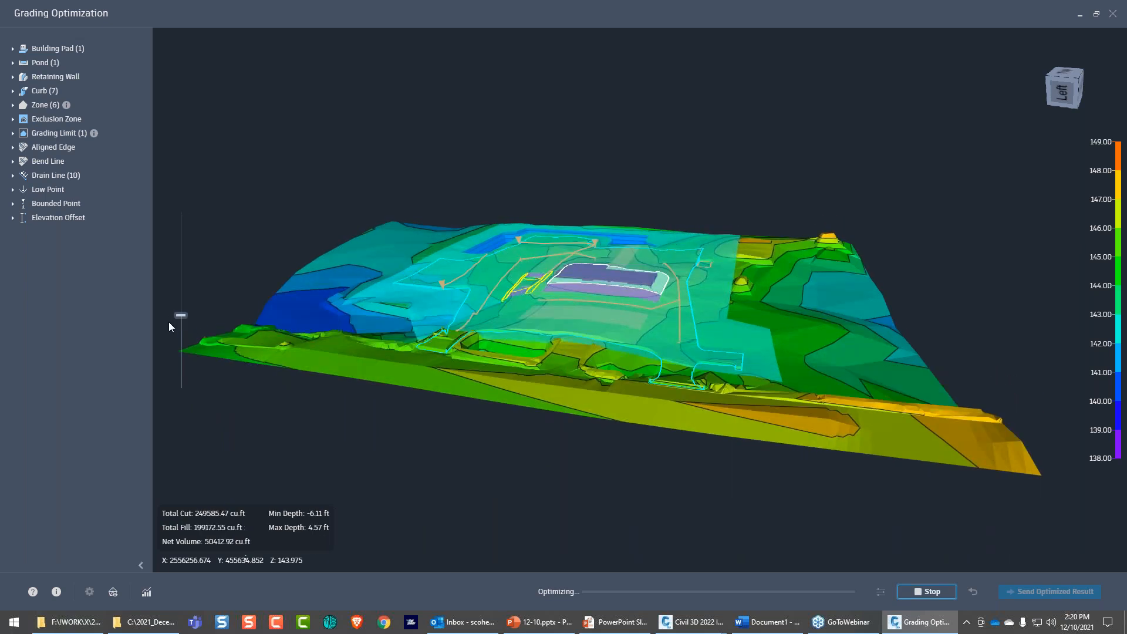
click(171, 248)
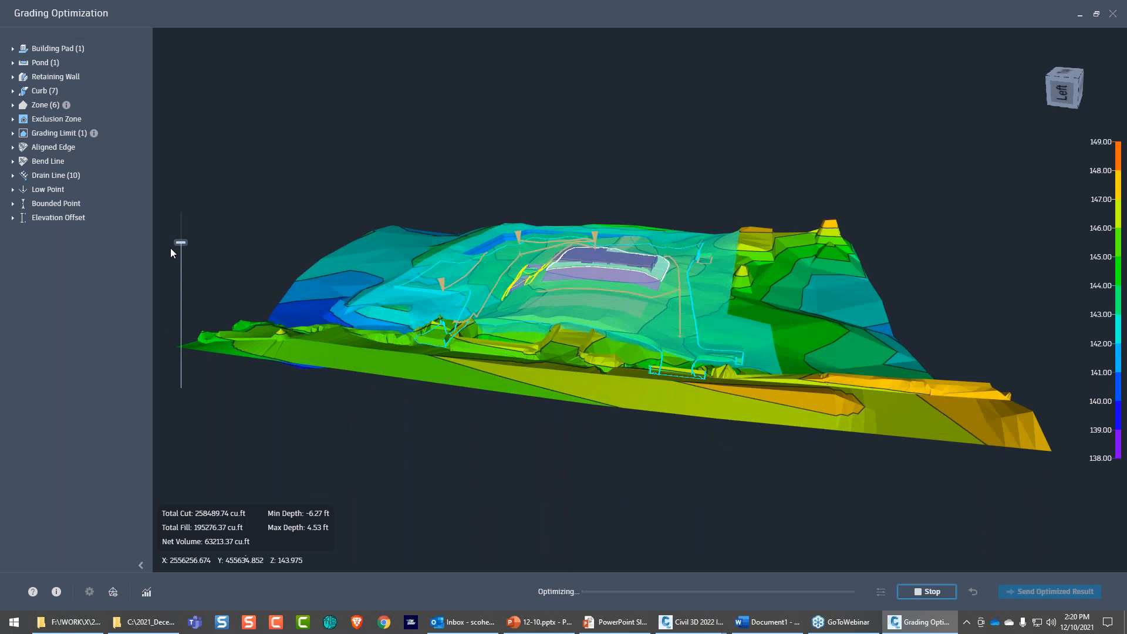
click(173, 355)
drag(173, 354, 175, 358)
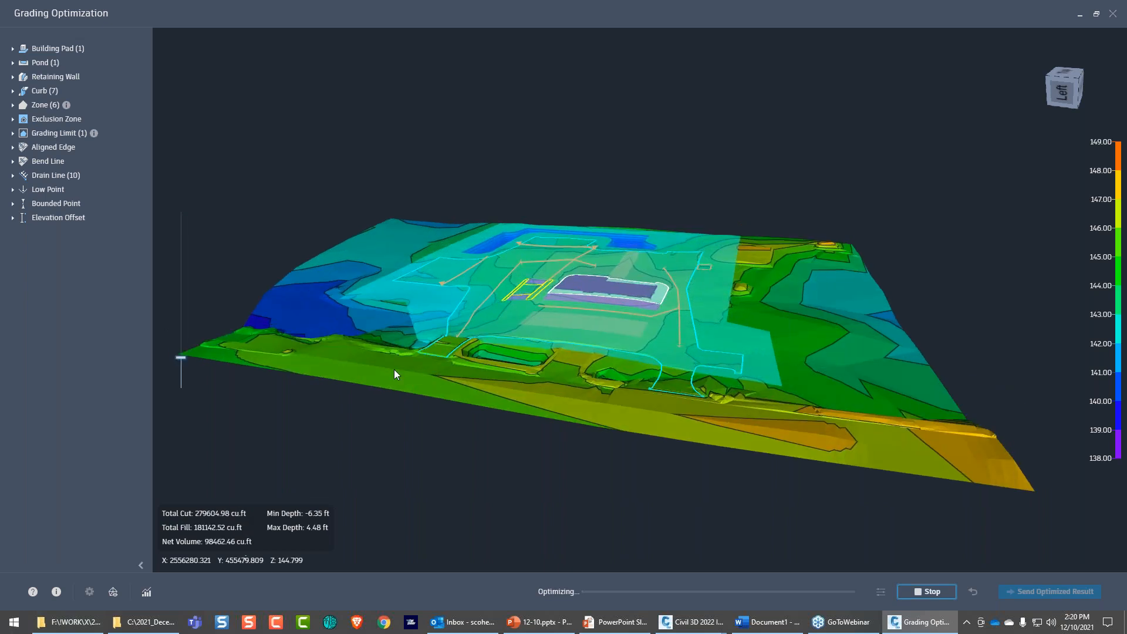
- Examine the grading up close around the yellow curbs and the striped areas north of the building
middle_drag(394, 369, 530, 346)
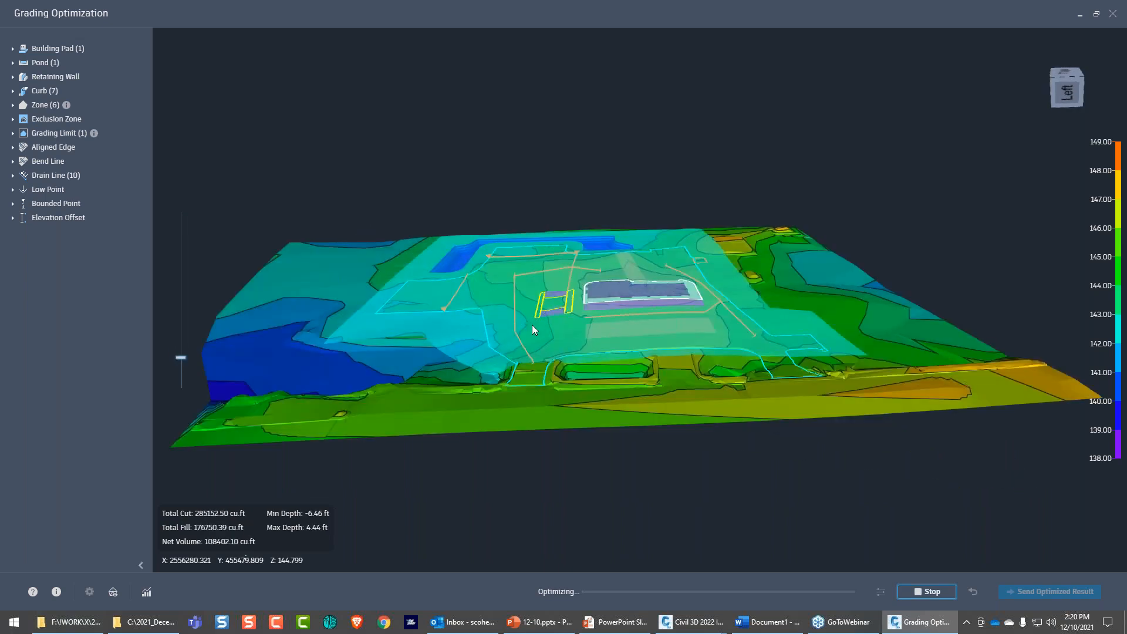
middle_drag(452, 367, 666, 331)
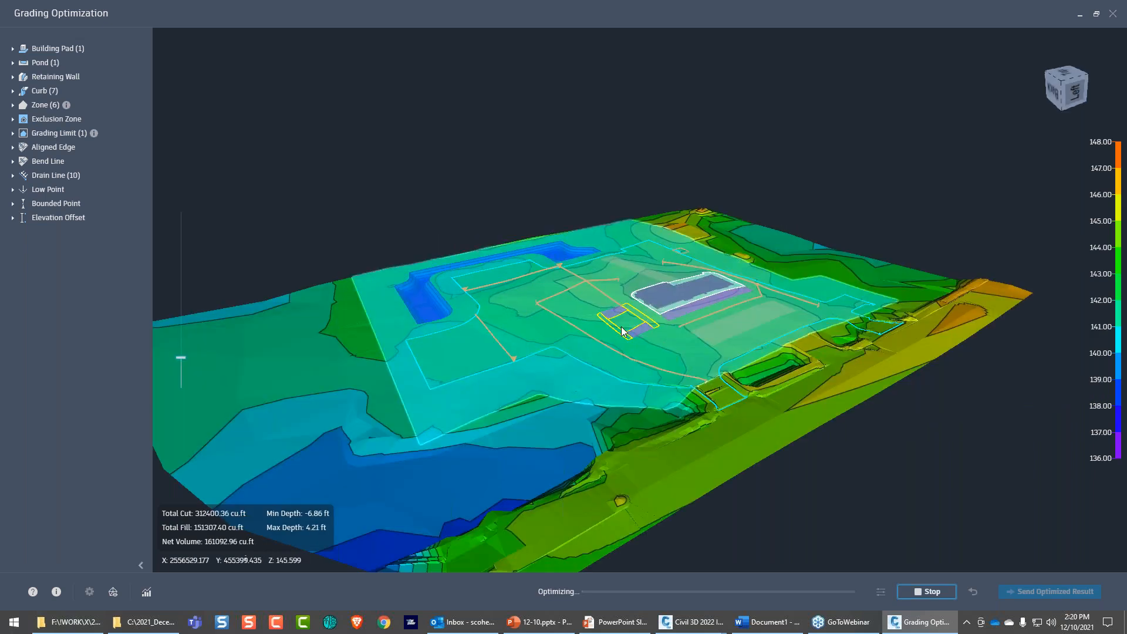
scroll(623, 332, up, 2)
scroll(591, 333, up, 4)
mouse_move(570, 375)
middle_down()
mouse_move(617, 343)
mouse_move(571, 357)
middle_up()
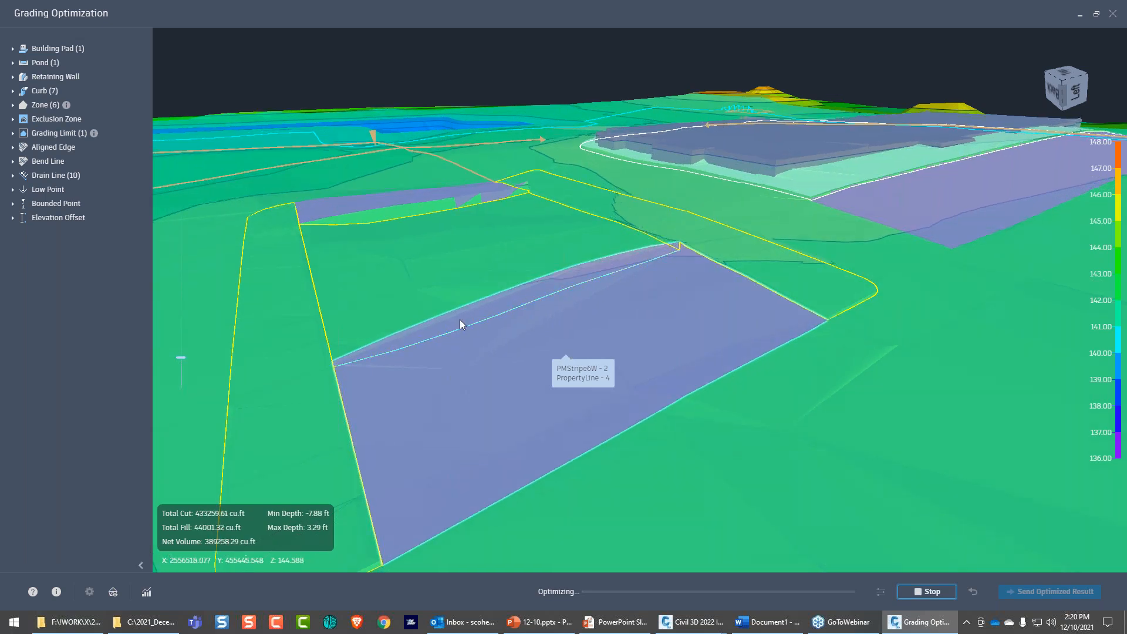
shift+middle_drag(412, 302, 429, 312)
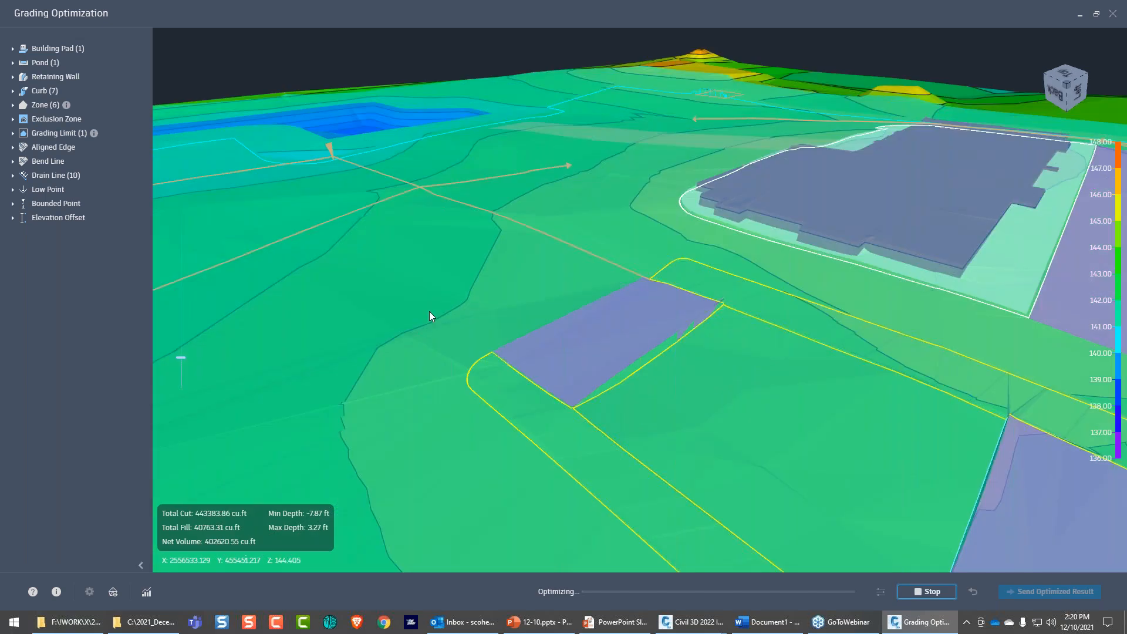
scroll(429, 316, up, 2)
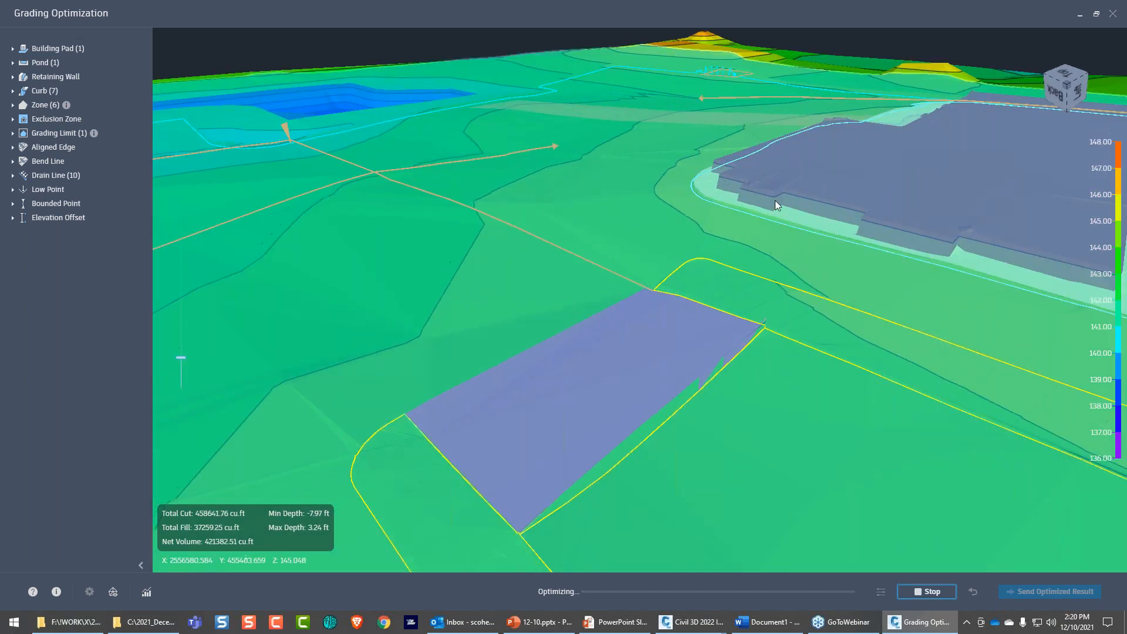
- Examine the grading along the cyan curb near the edge of the site up close and stop the optimization
middle_drag(775, 200, 354, 274)
middle_drag(690, 315, 552, 265)
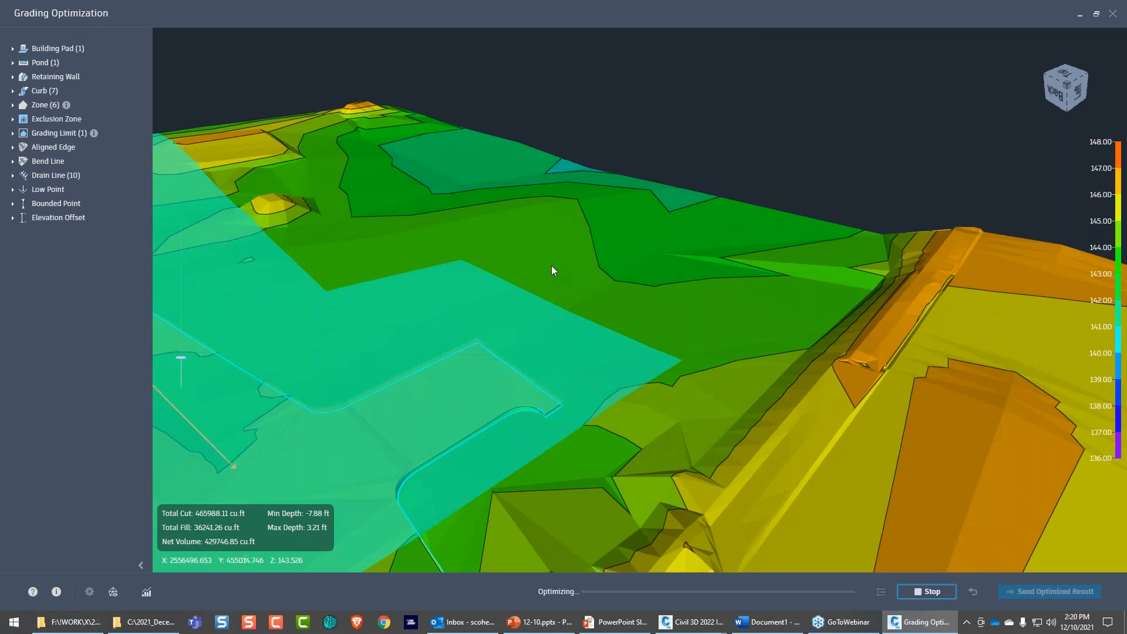
scroll(551, 265, up, 3)
shift+middle_drag(488, 459, 508, 429)
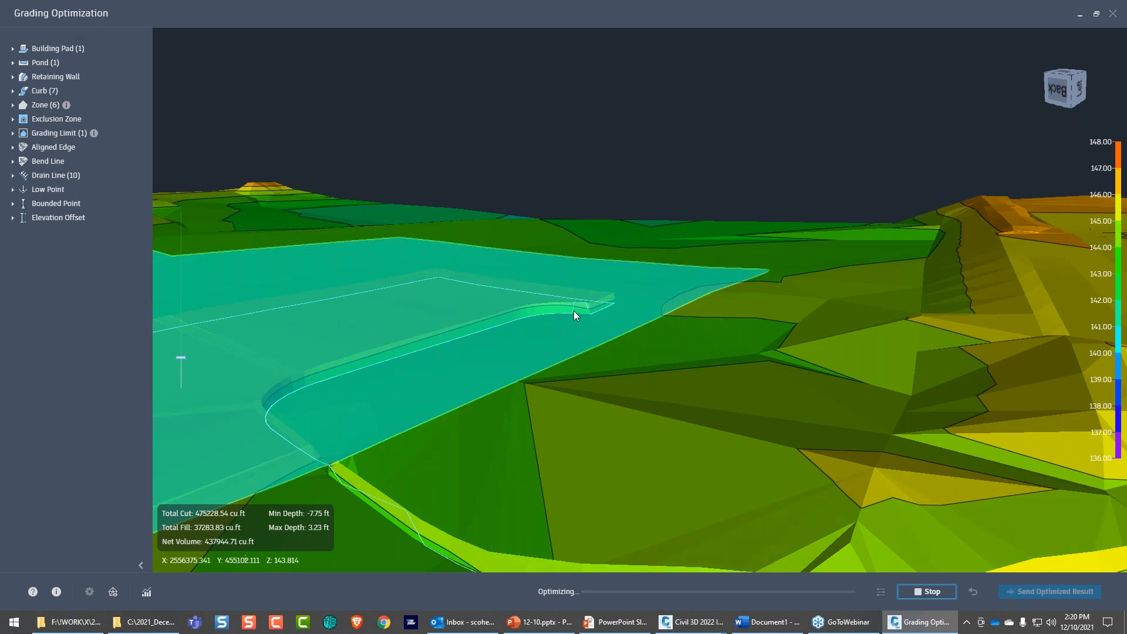
scroll(596, 319, up, 1)
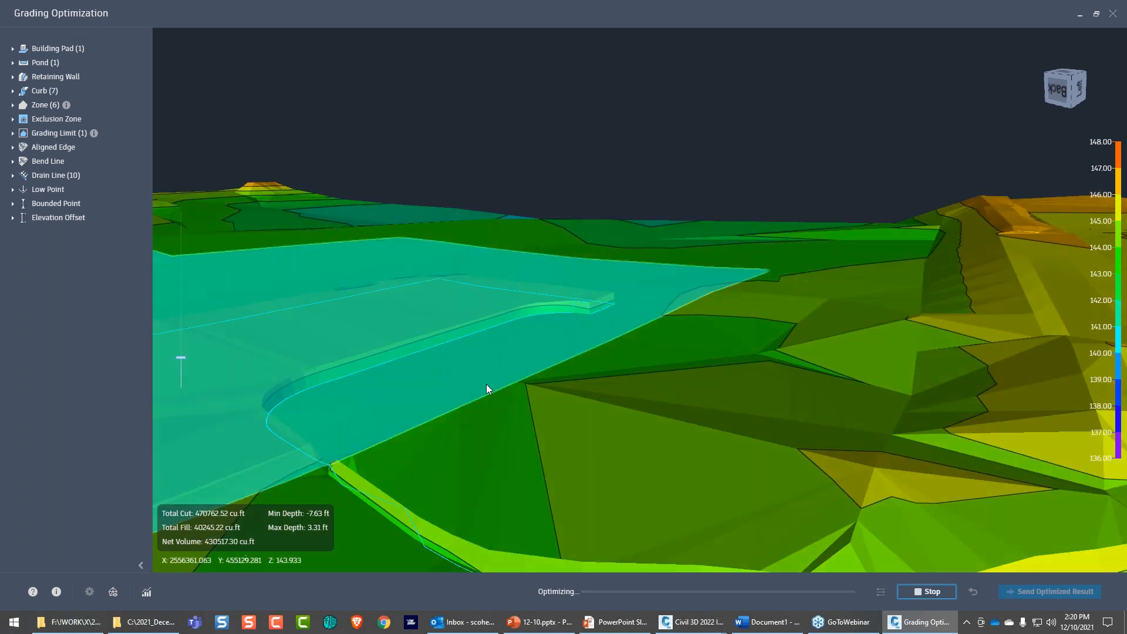
click(917, 593)
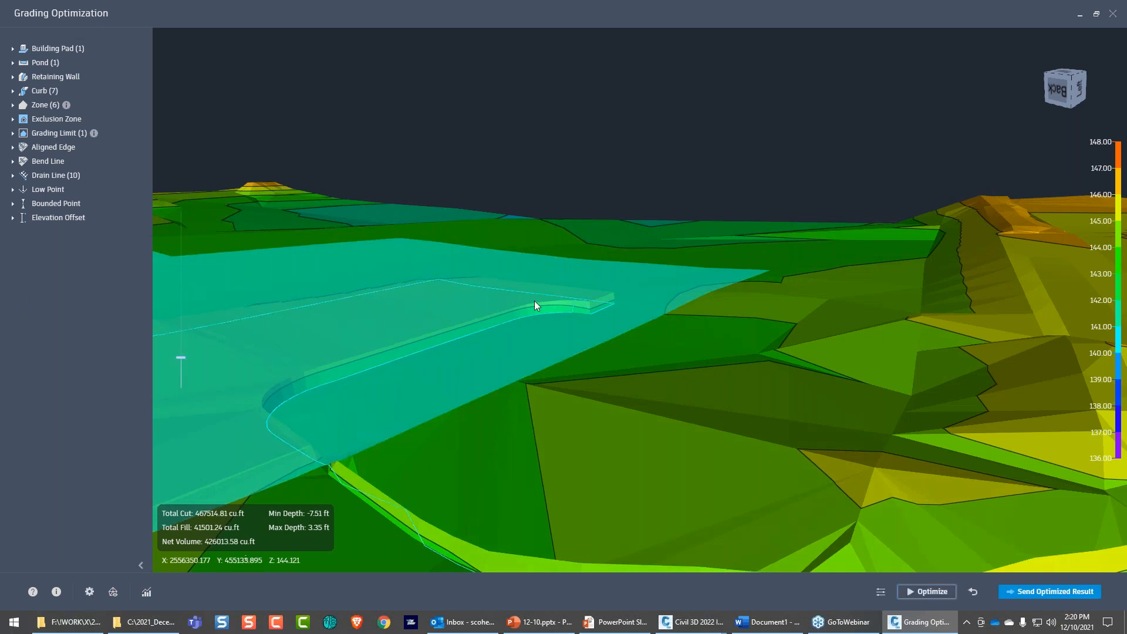
- Reverse the PropertyLine - 7 curb, the cyan curb line around the site
middle_drag(524, 323, 869, 402)
click(870, 405)
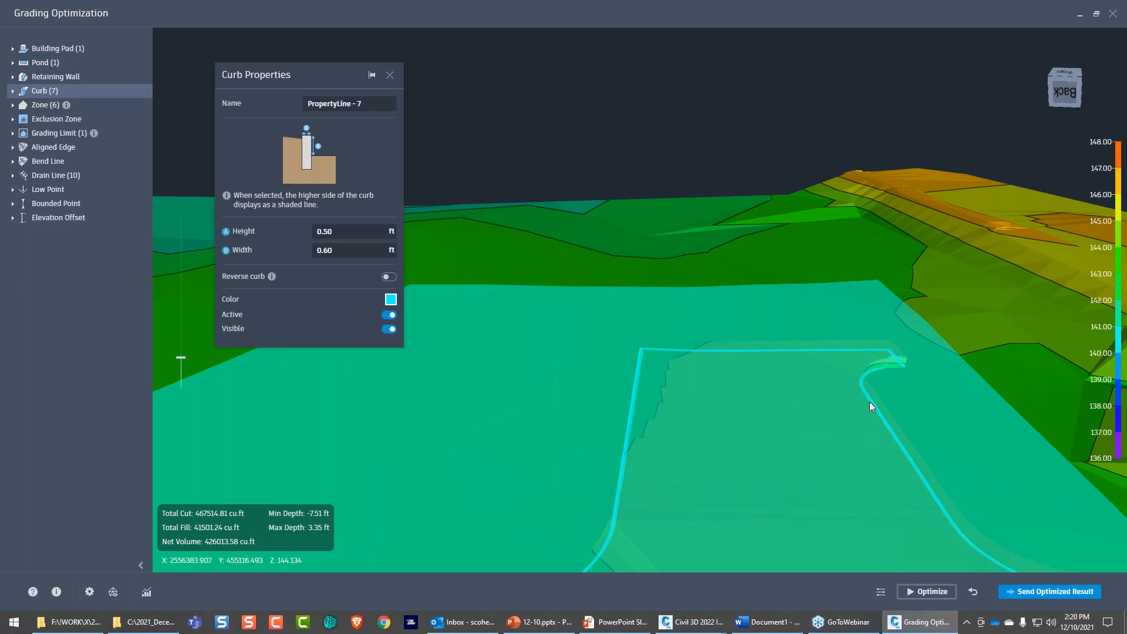
click(388, 276)
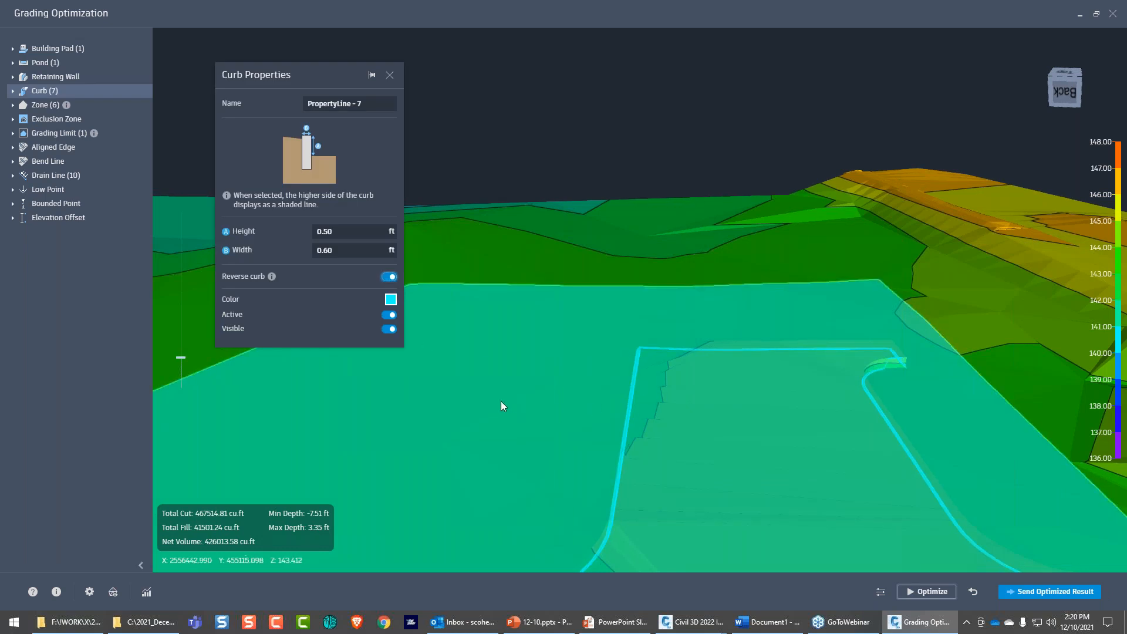
- Reverse the CurbFace - 6 curb alongside one of the two purple zones next to the building
middle_drag(372, 398, 463, 391)
scroll(463, 391, up, 3)
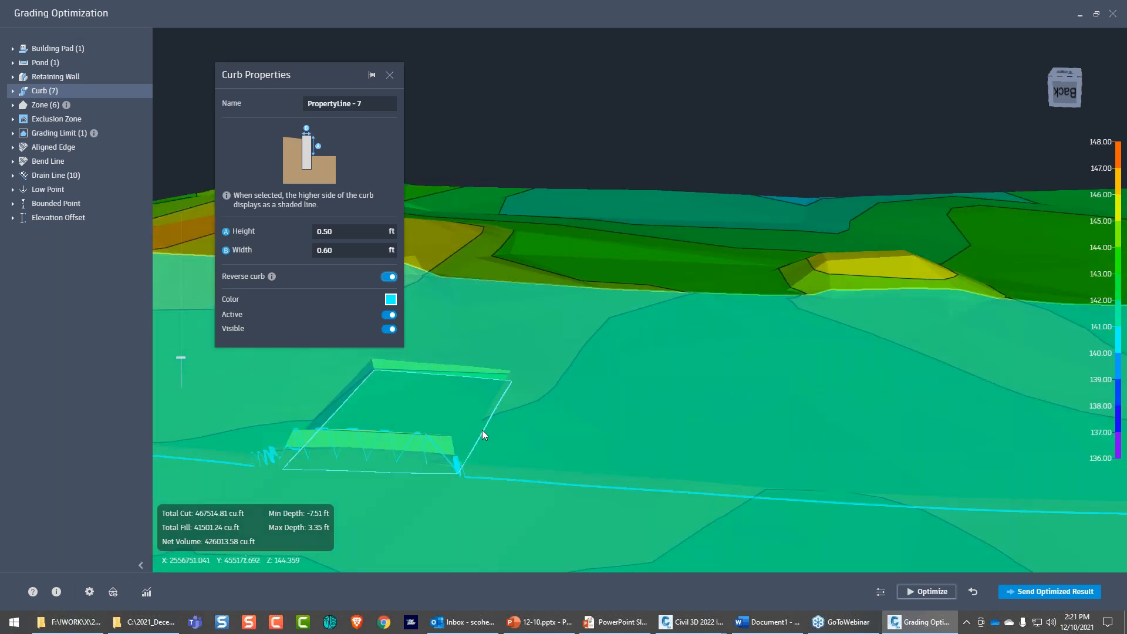
scroll(481, 429, down, 4)
middle_drag(653, 404, 641, 491)
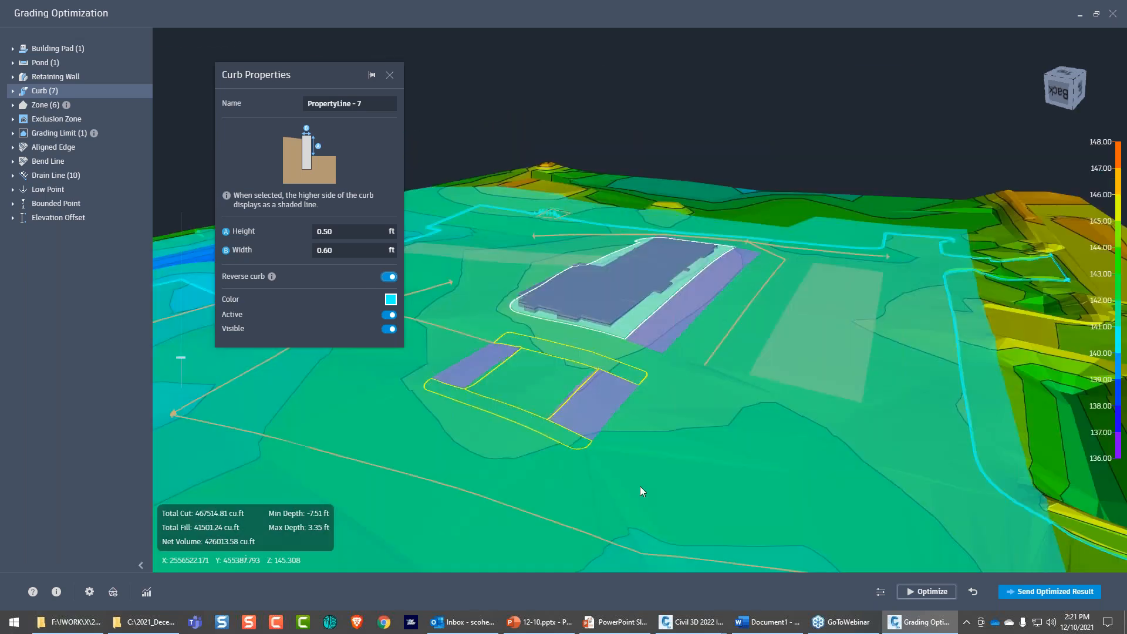
scroll(464, 419, up, 2)
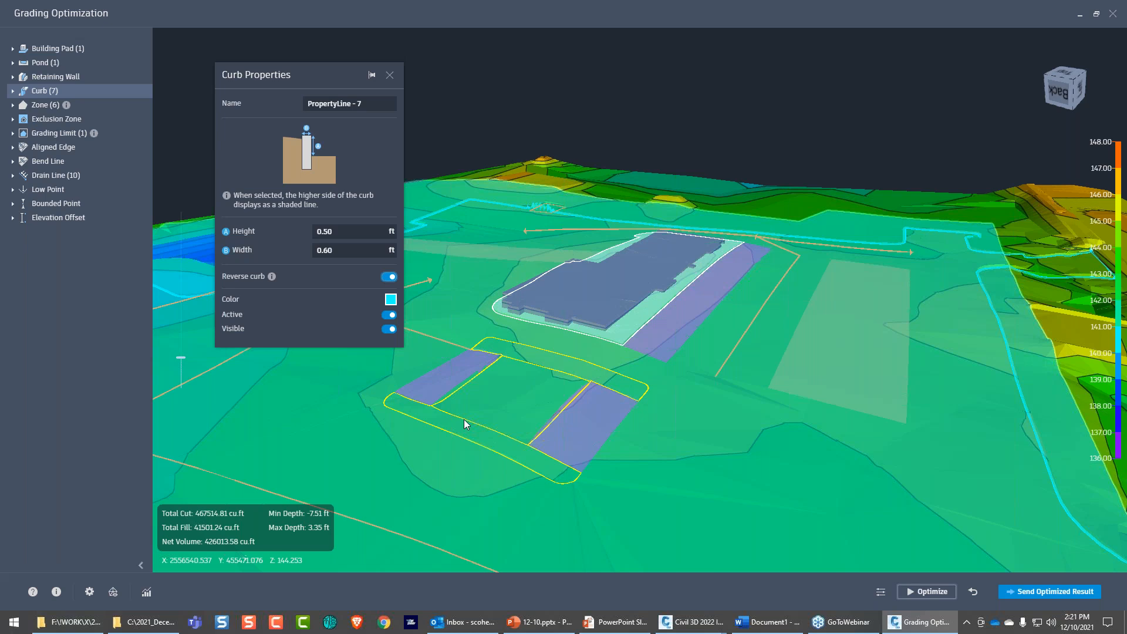
scroll(496, 361, up, 2)
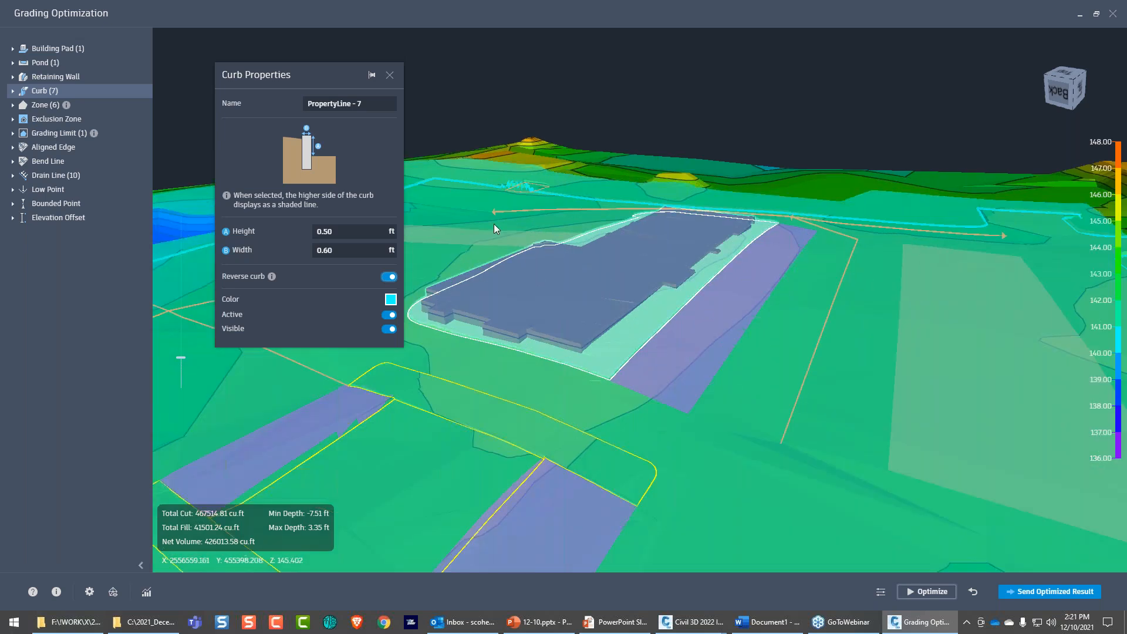
scroll(551, 310, up, 2)
scroll(550, 310, down, 1)
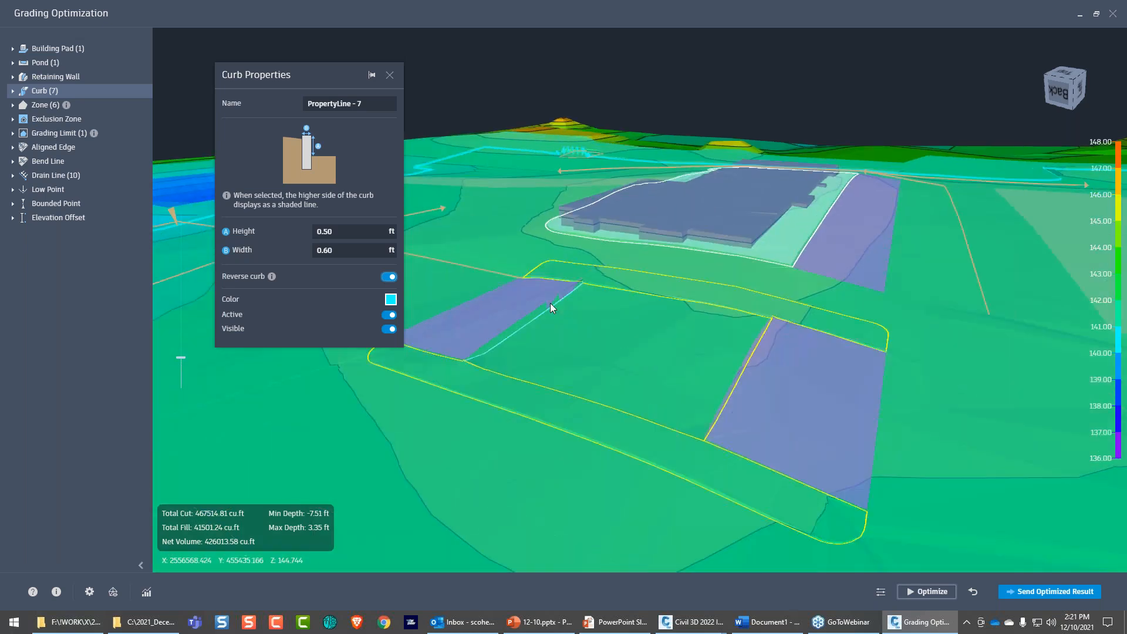
click(509, 333)
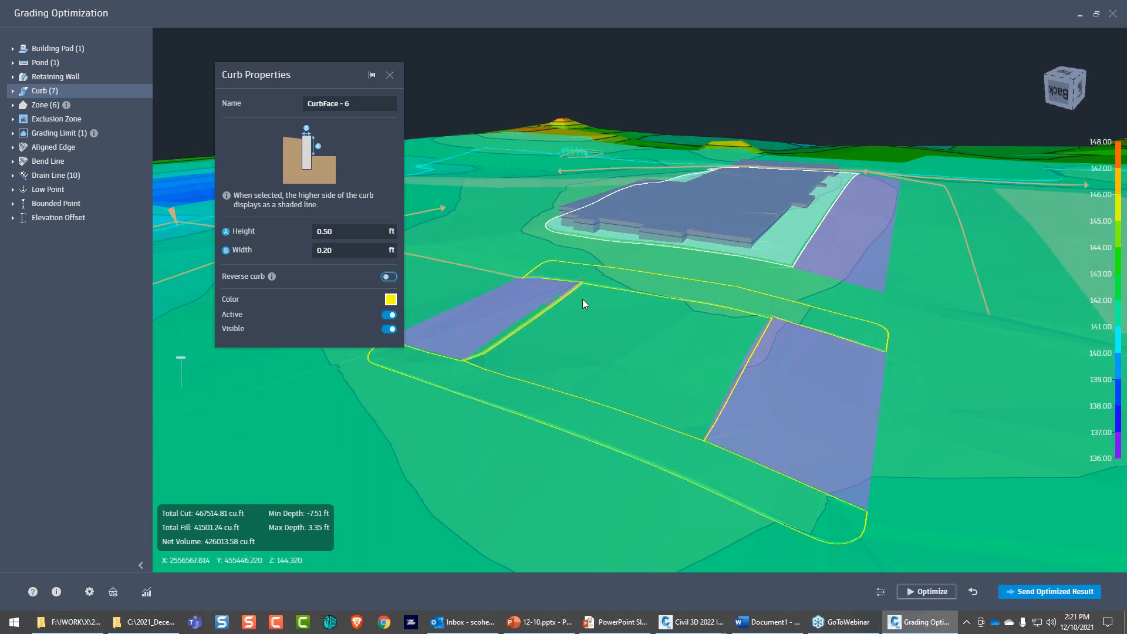
click(389, 276)
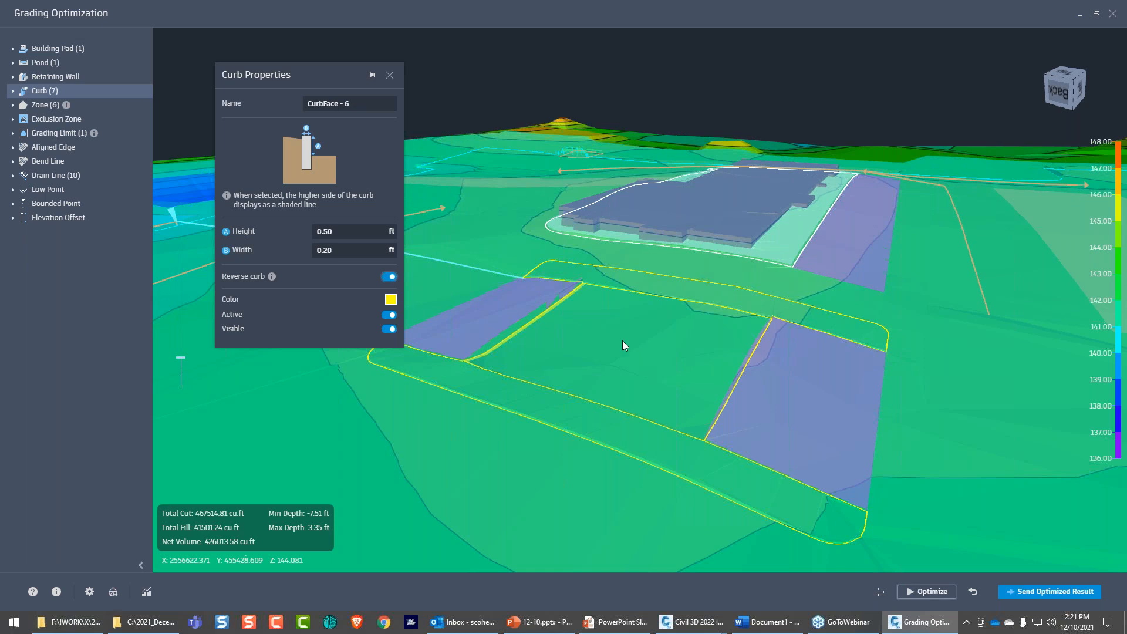
- Look over the whole site from the pond side and return to the yellow curbs beside the building
drag(681, 381, 708, 382)
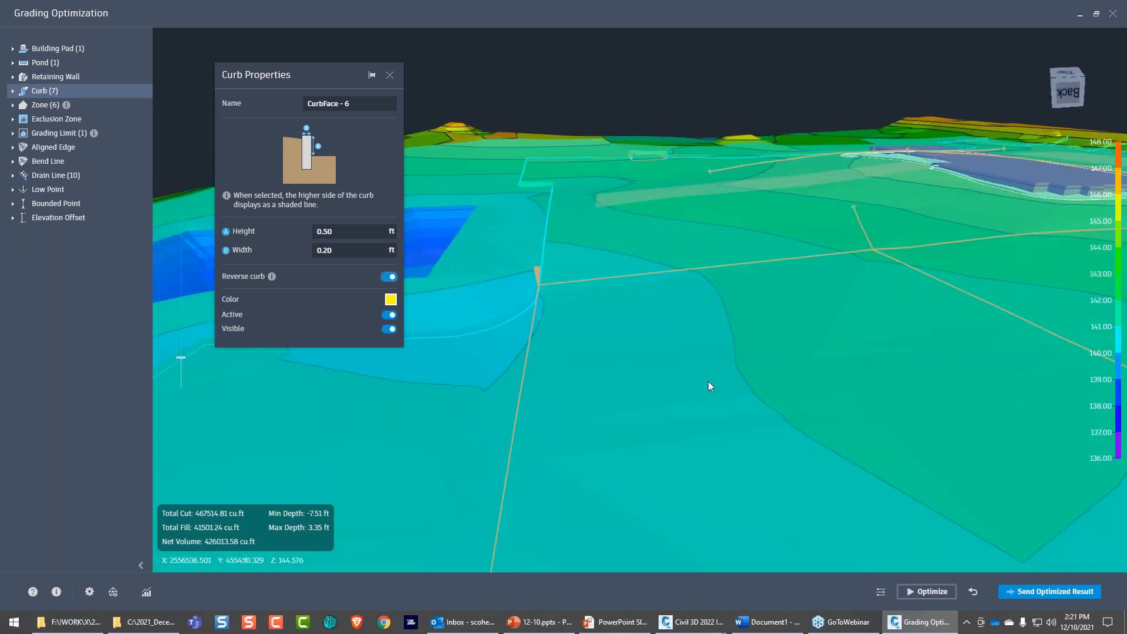
middle_drag(707, 382, 544, 364)
scroll(544, 441, down, 8)
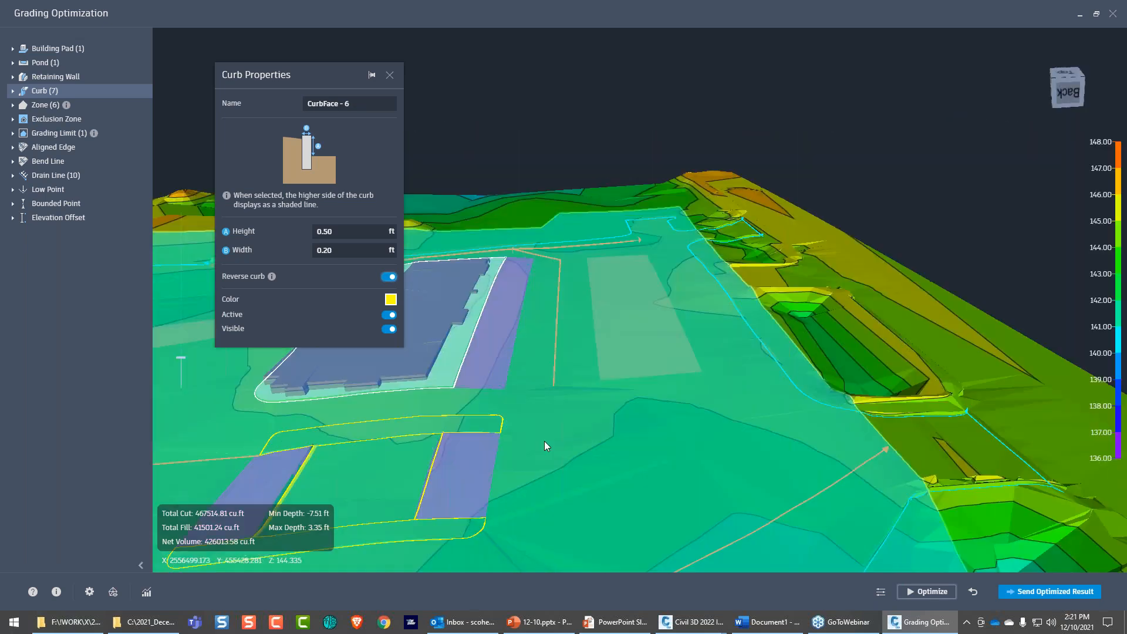
drag(587, 411, 690, 361)
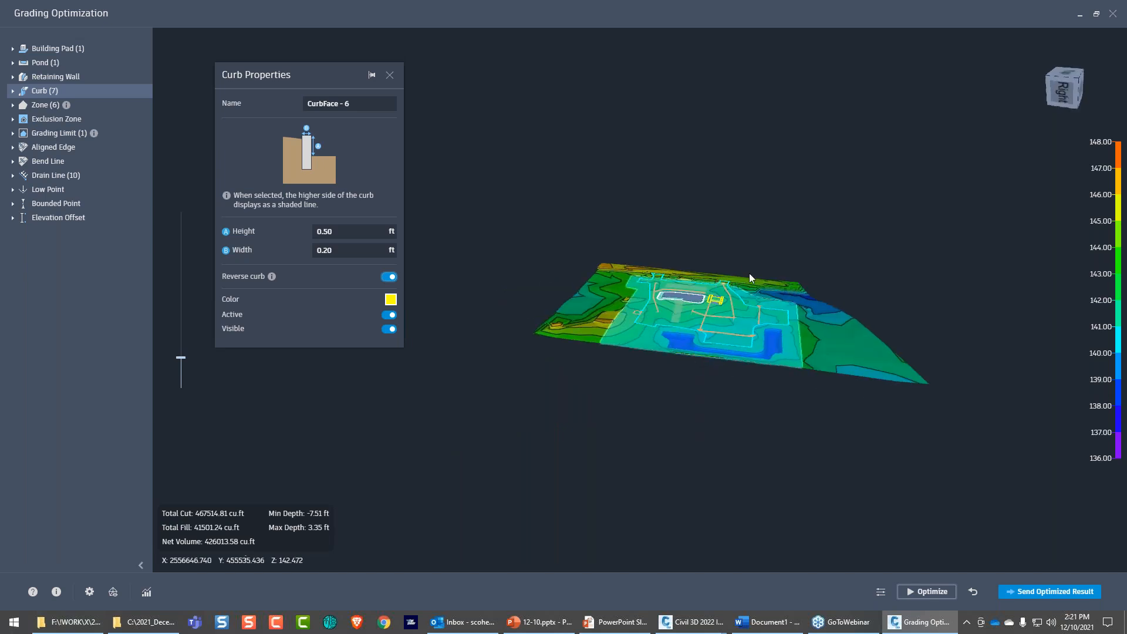
scroll(755, 307, up, 3)
scroll(766, 298, up, 1)
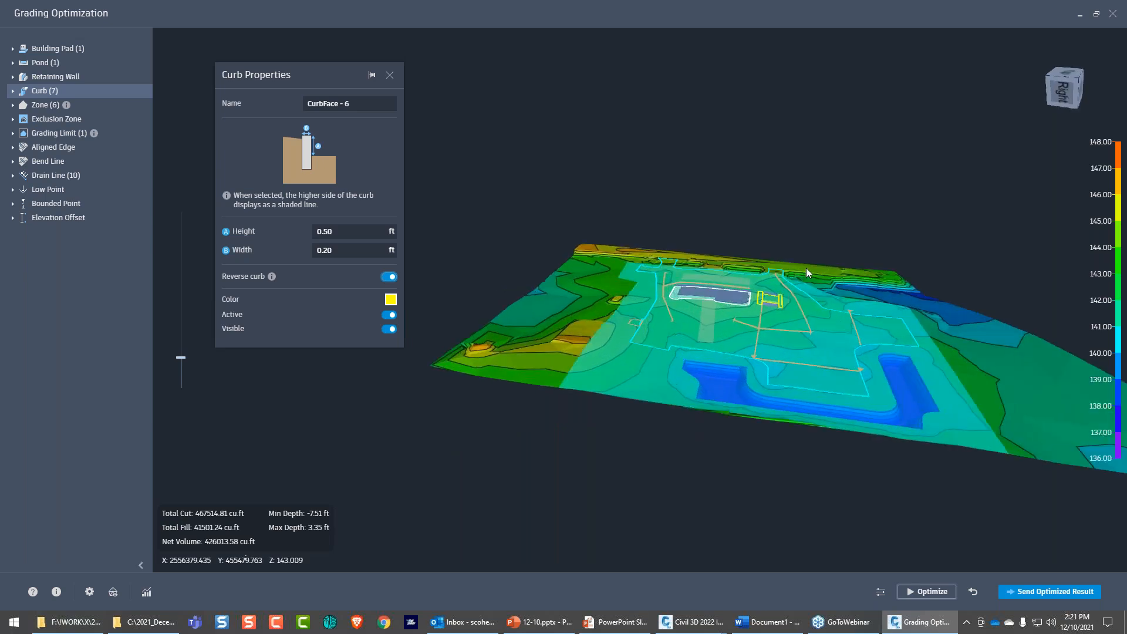
scroll(734, 323, up, 2)
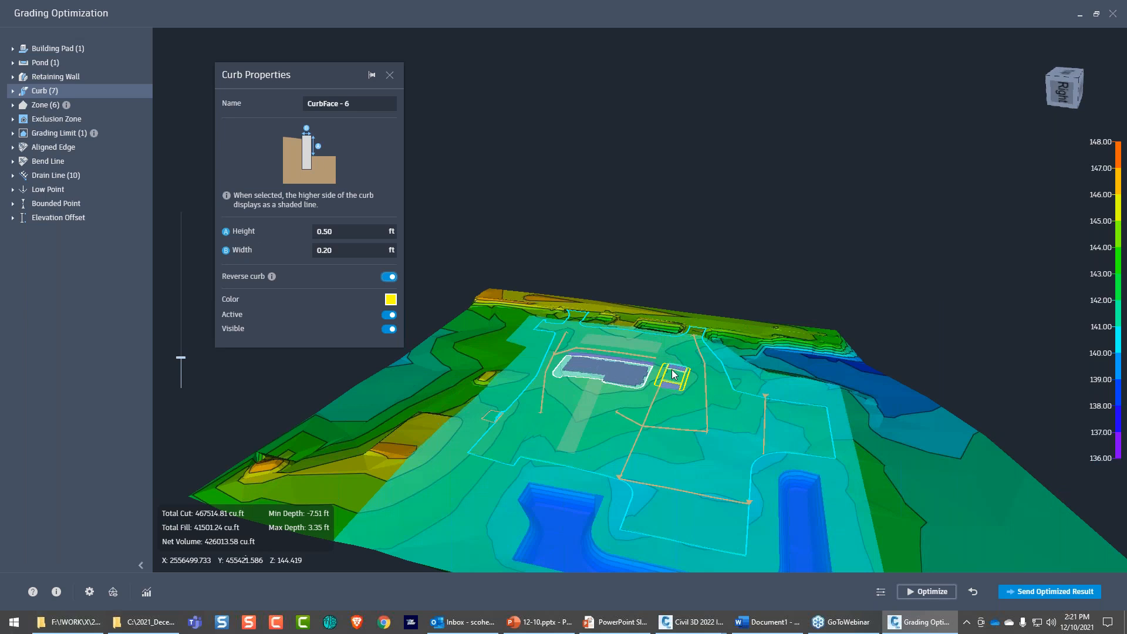
scroll(674, 375, up, 2)
scroll(694, 439, up, 2)
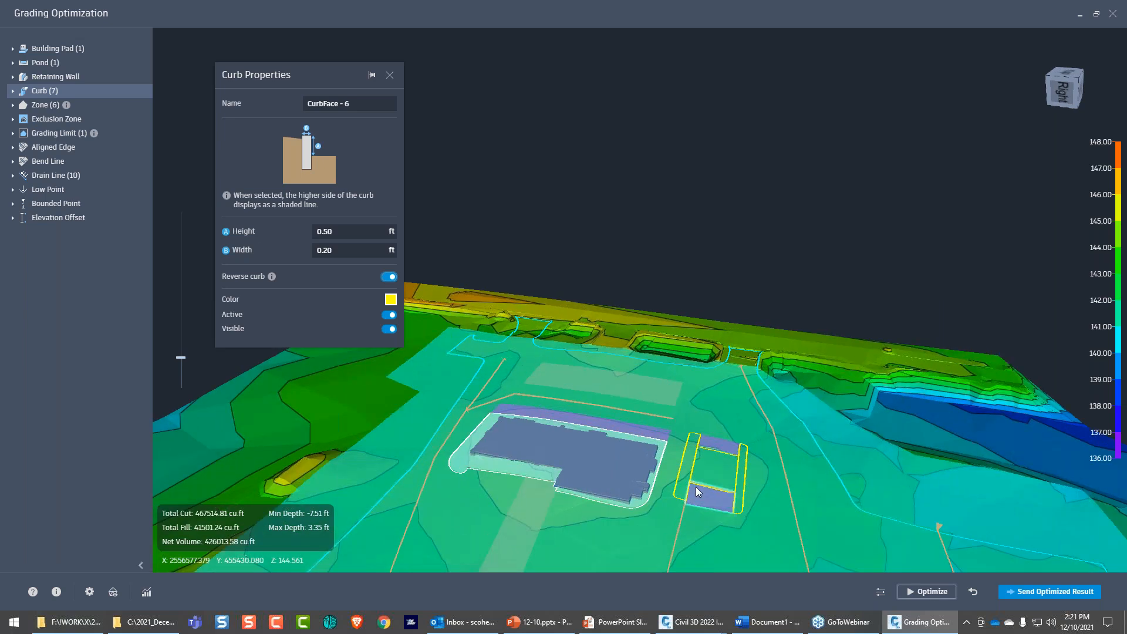
- Reverse the CurbFace - 5 curb along the other purple zone between the yellow curbs
scroll(621, 510, up, 2)
shift+middle_drag(621, 510, 494, 490)
scroll(493, 490, up, 3)
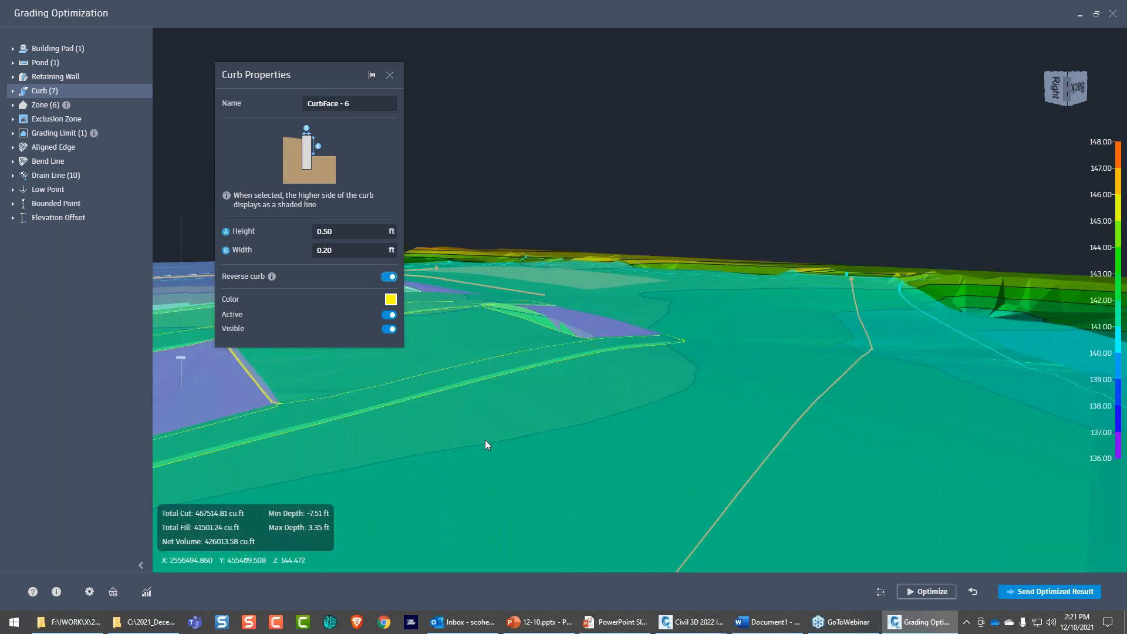
click(530, 319)
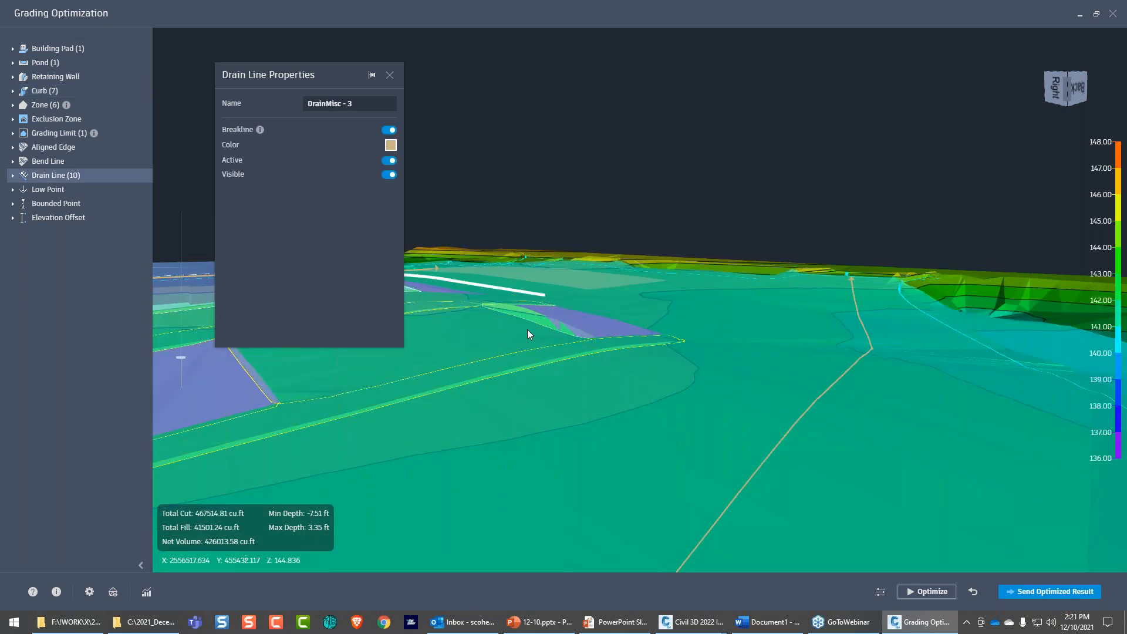
shift+middle_drag(527, 329, 473, 438)
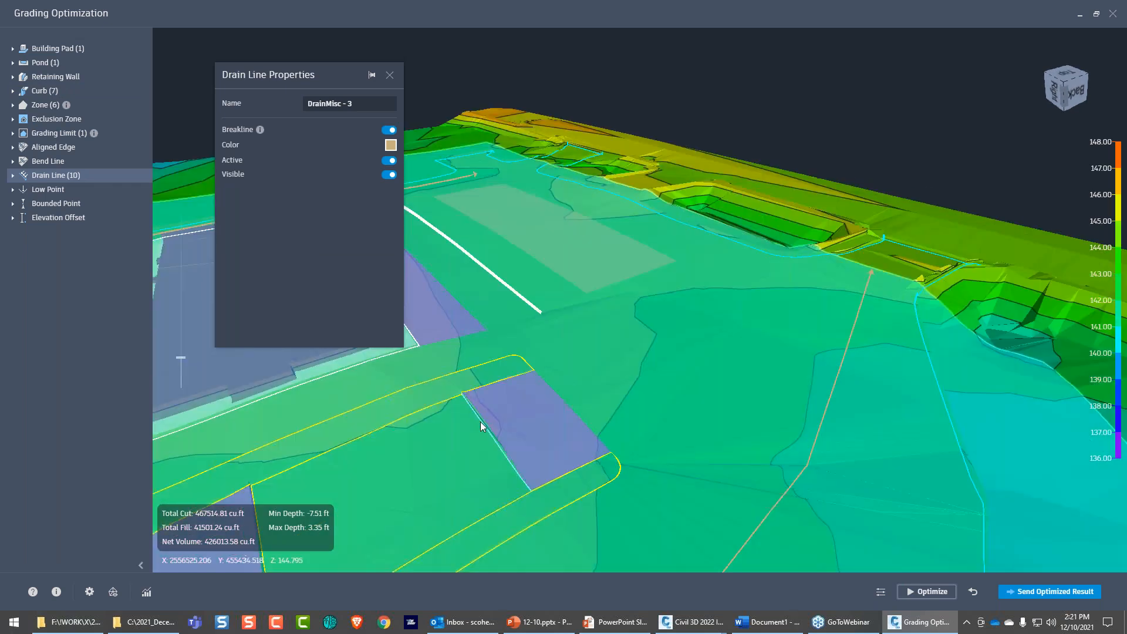
click(480, 421)
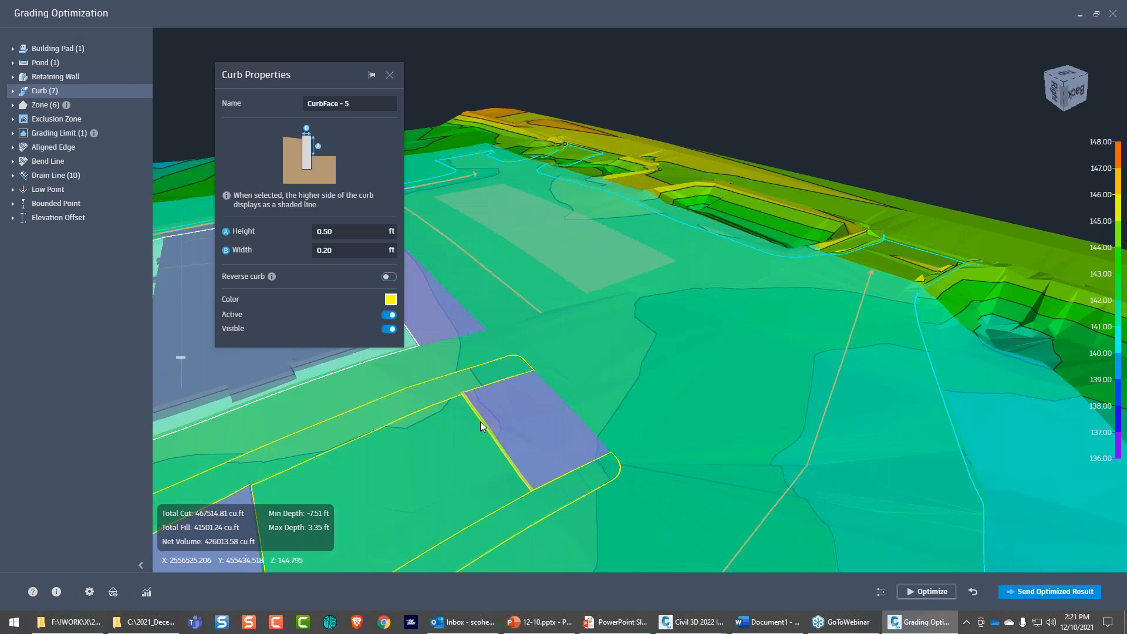
click(389, 277)
- Restart the optimization and look at the building and the adjoining curbs while it runs
scroll(536, 381, down, 2)
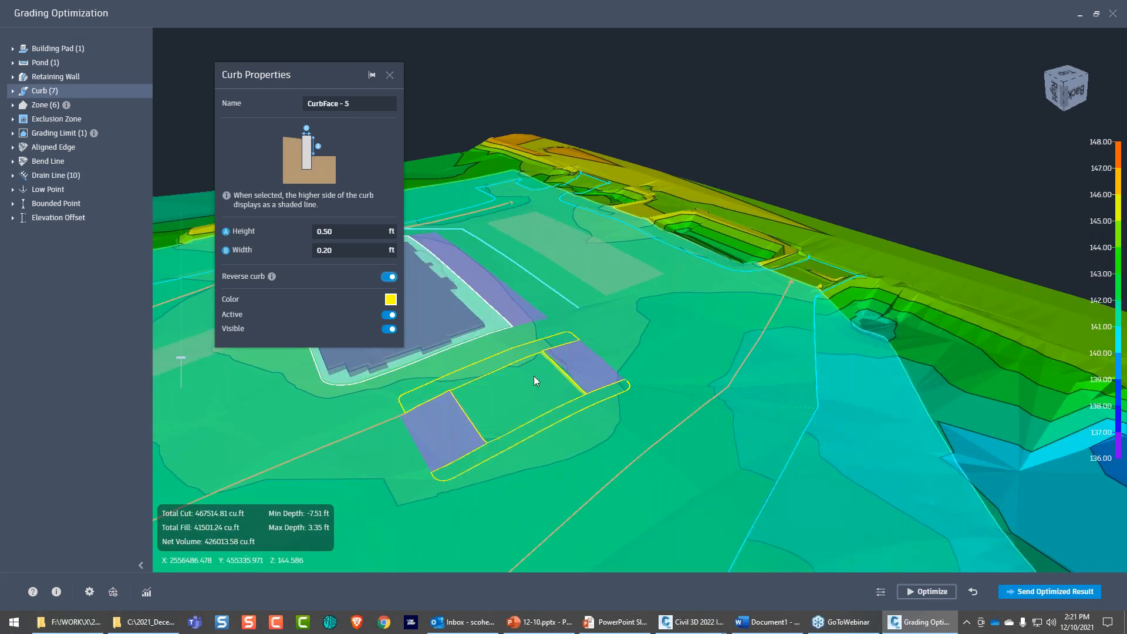
click(918, 596)
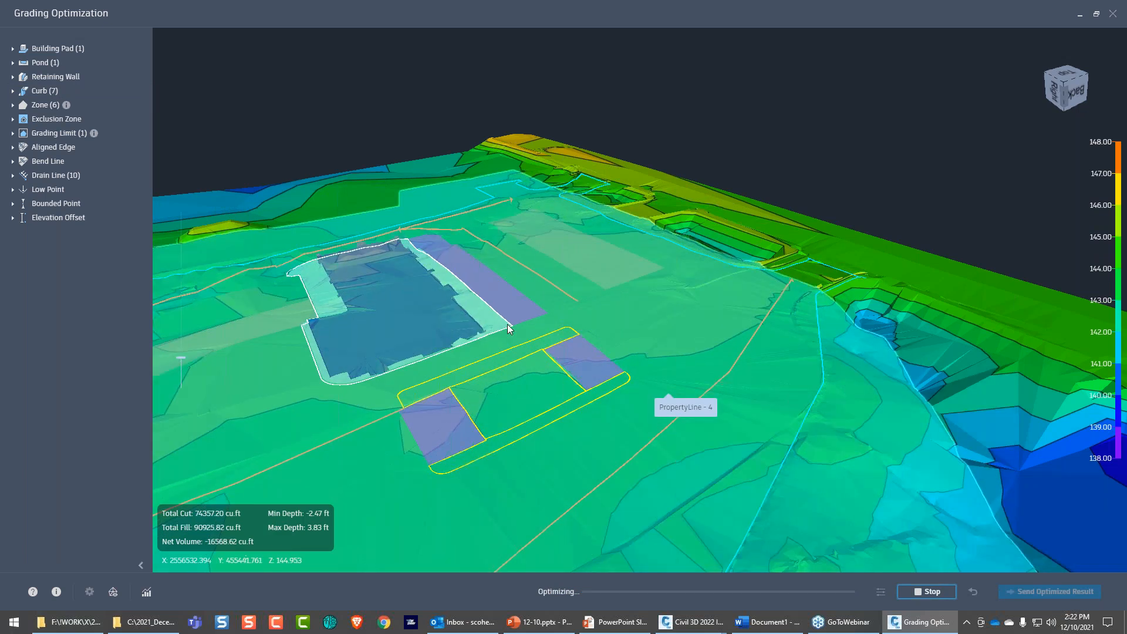
middle_drag(508, 324, 771, 304)
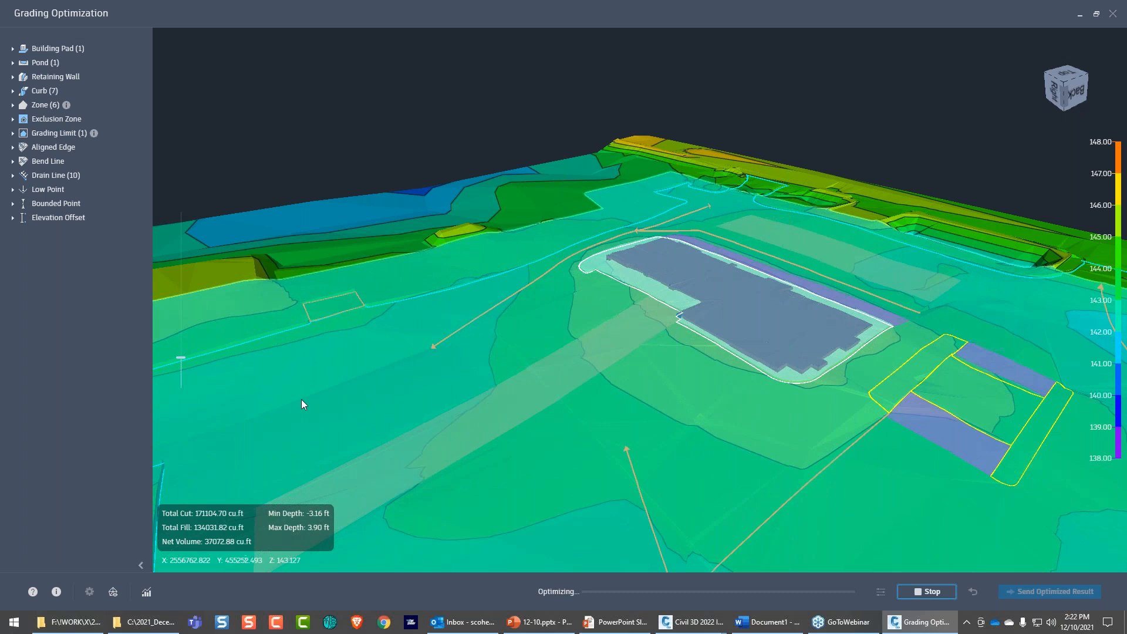
- Show the surface's cut and fill result, and switch the result display to Violations
click(112, 593)
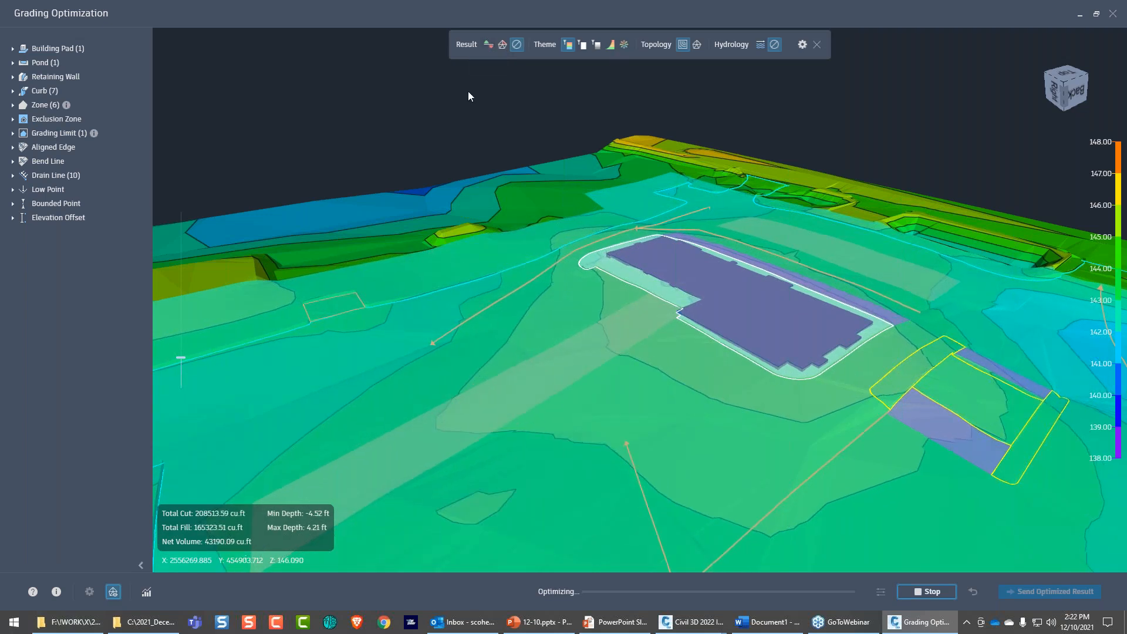
click(489, 47)
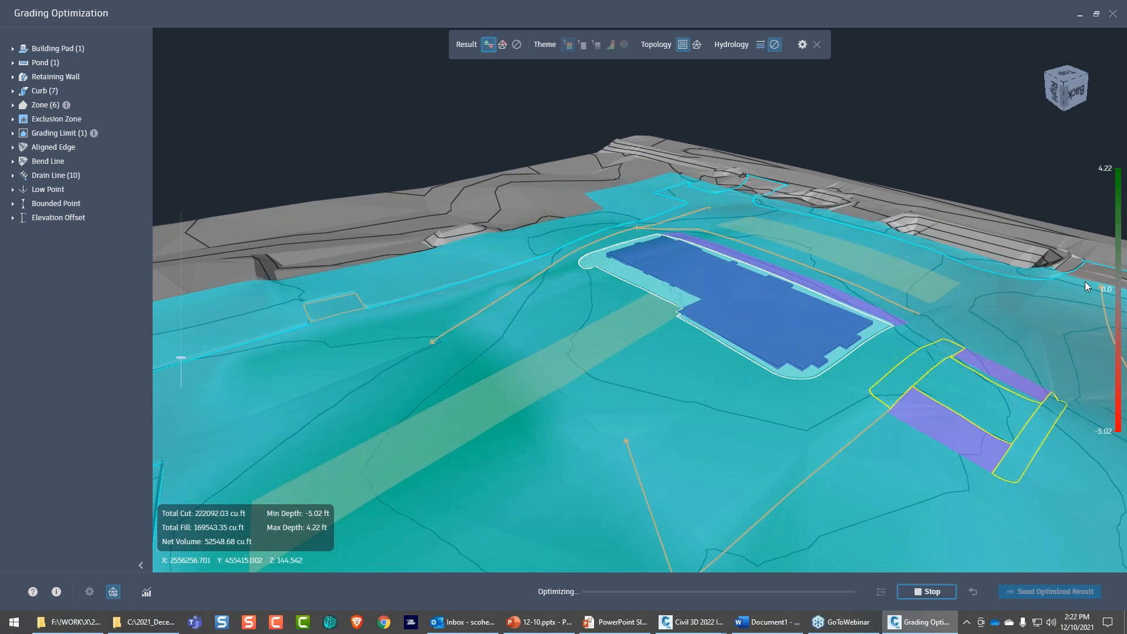
click(503, 47)
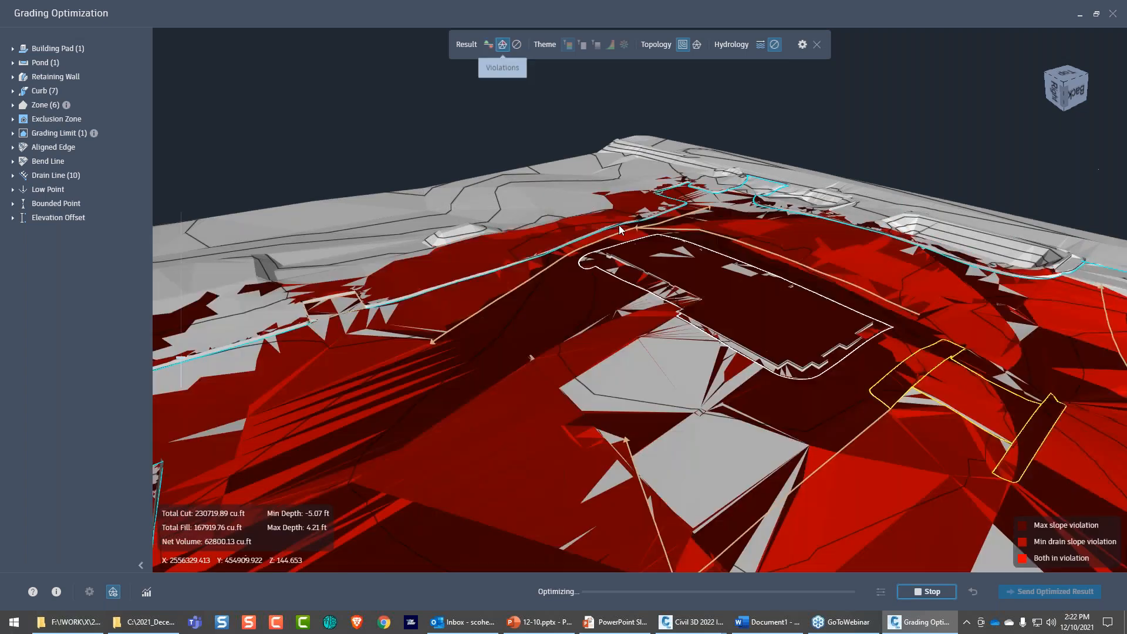
- Inspect the slope and drain slope limits at several spots around the building, and turn the result display off
scroll(619, 224, down, 2)
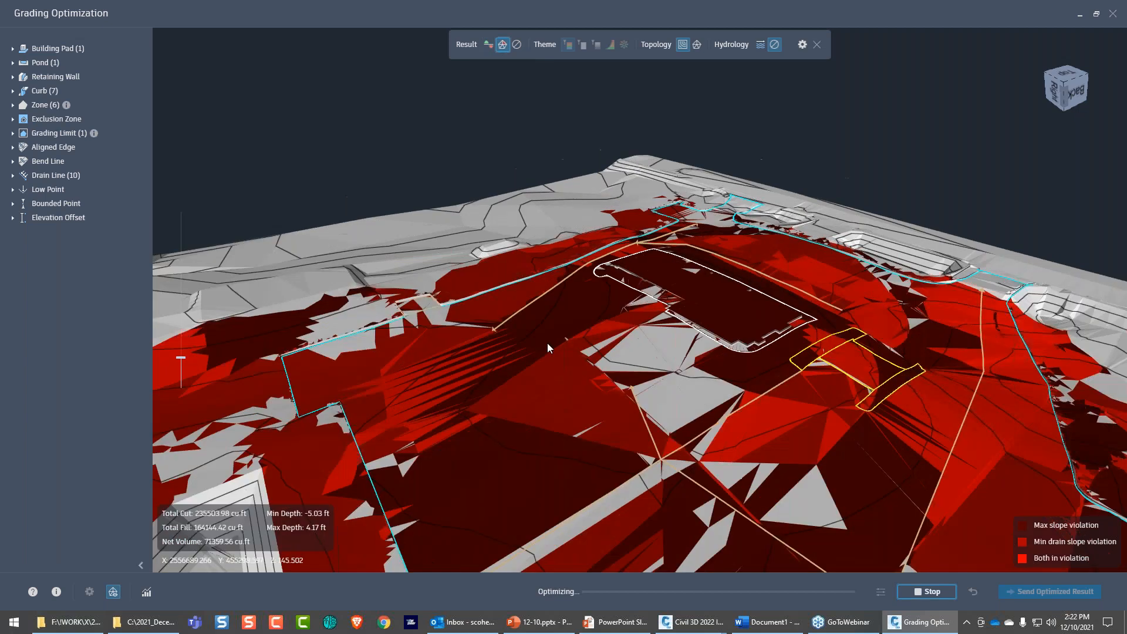
mouse_move(547, 344)
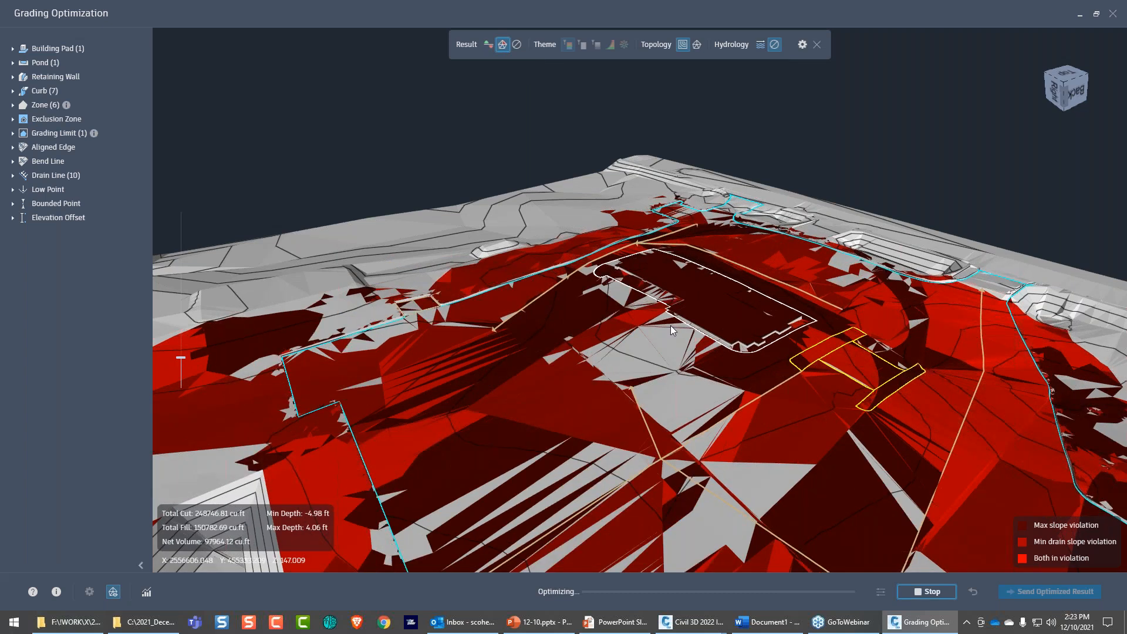
mouse_move(588, 402)
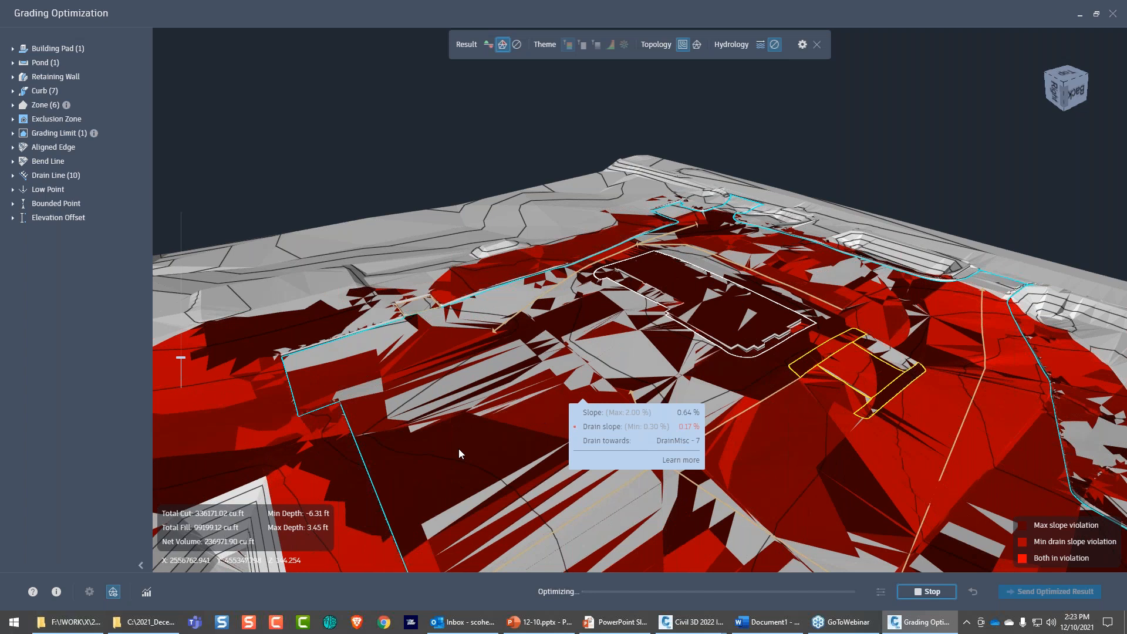
mouse_move(459, 450)
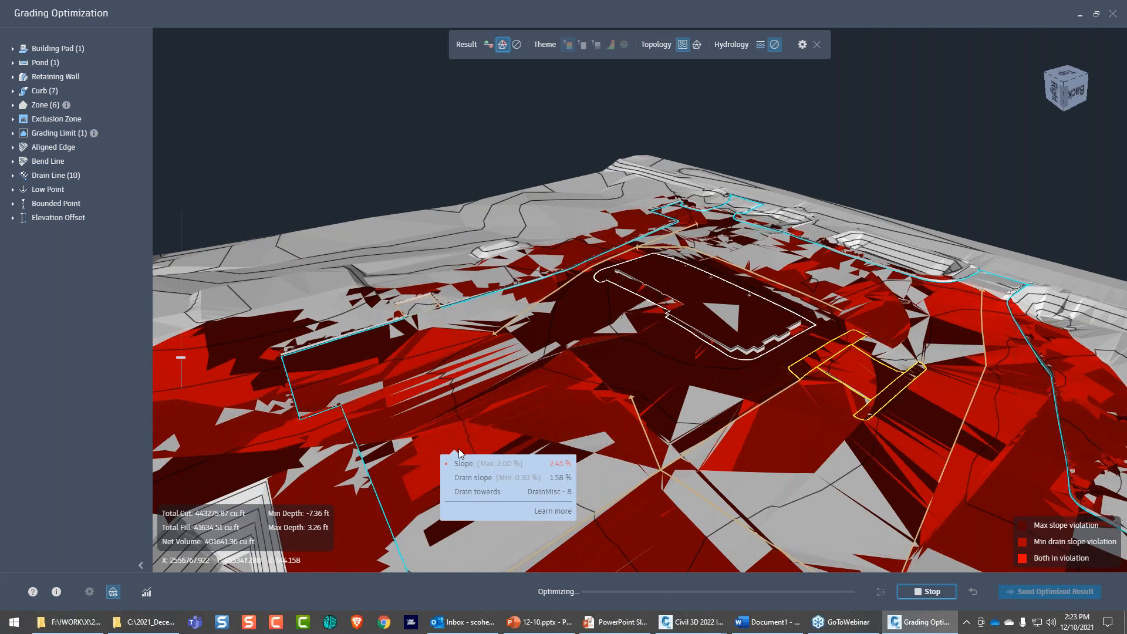
click(631, 286)
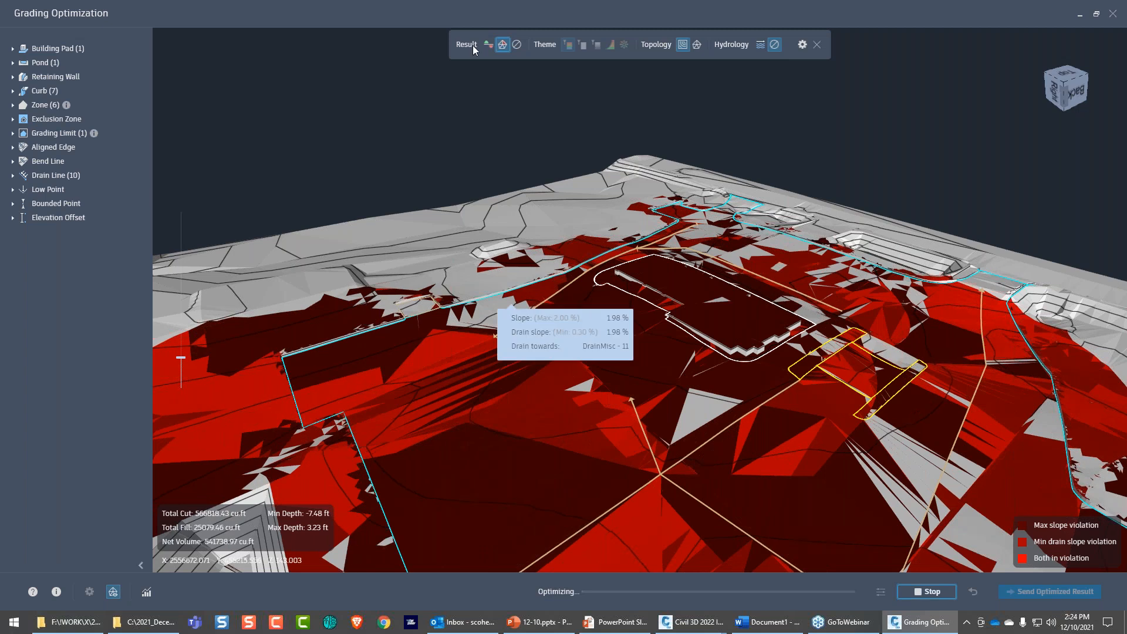
click(516, 44)
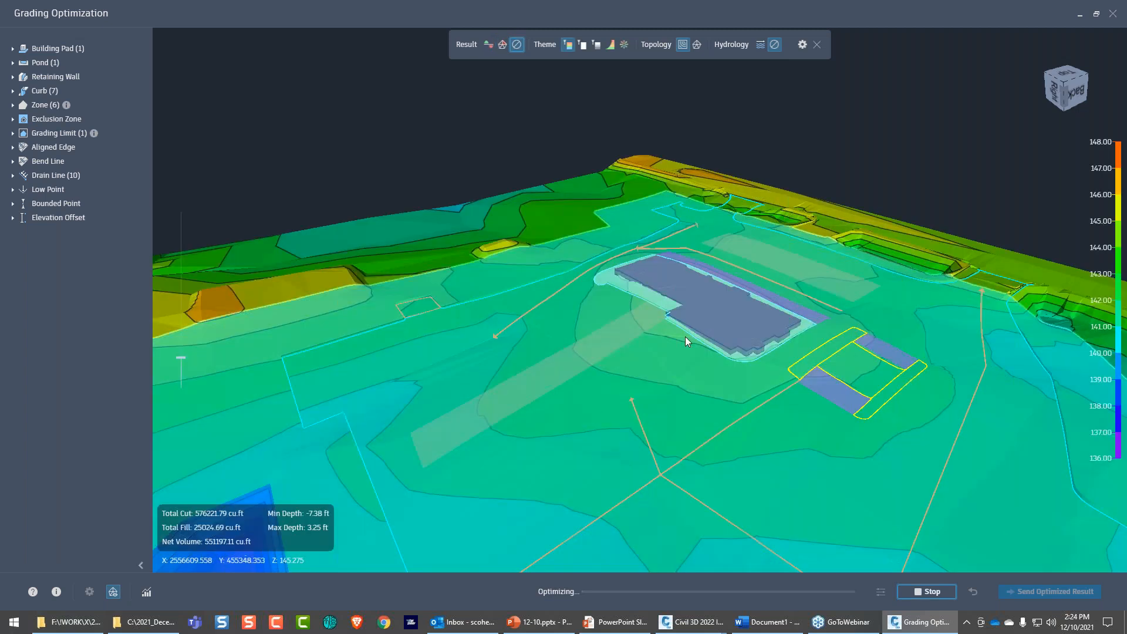
- Turn on the hydrology flow arrows and examine the drainage directions around the building, the yellow curbs, the parking areas and the pond
middle_drag(685, 336, 566, 266)
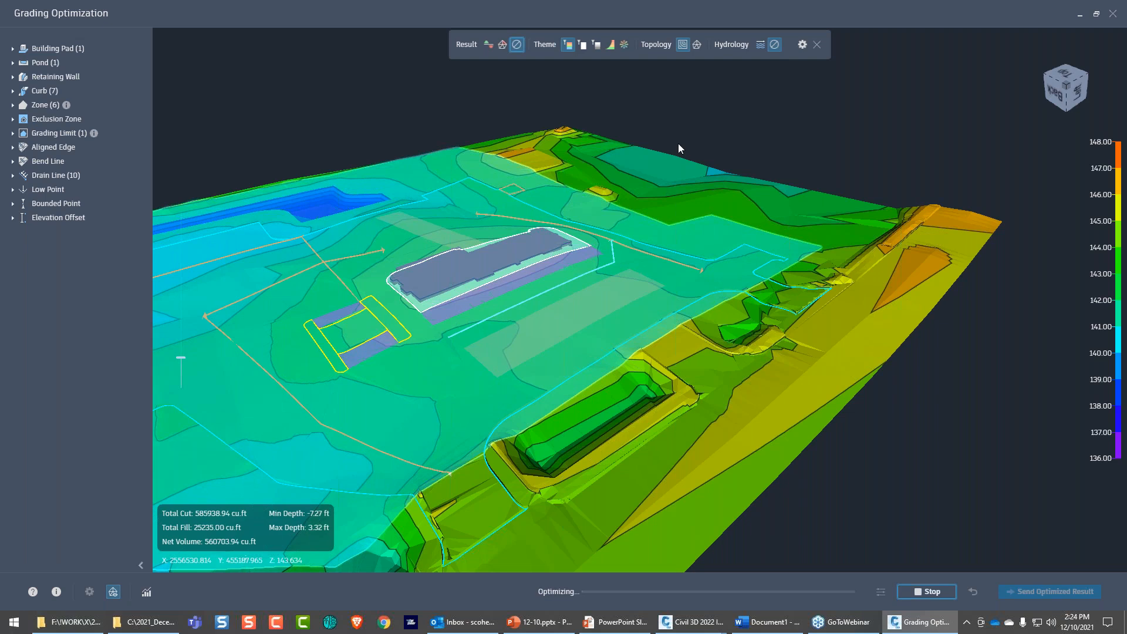
click(761, 44)
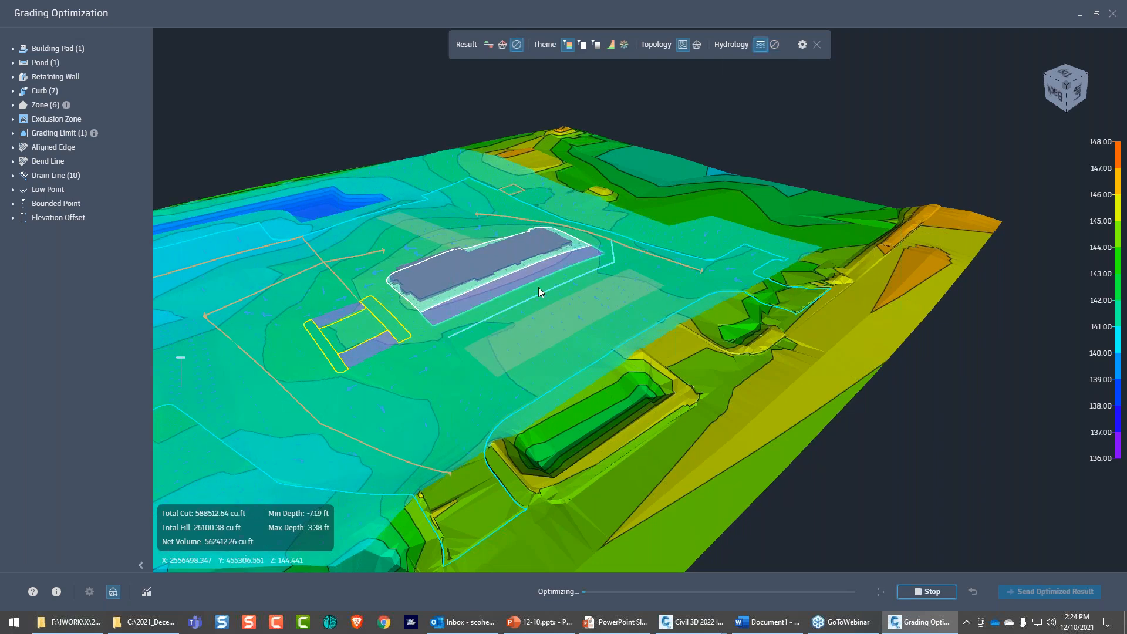
shift+middle_drag(538, 288, 538, 260)
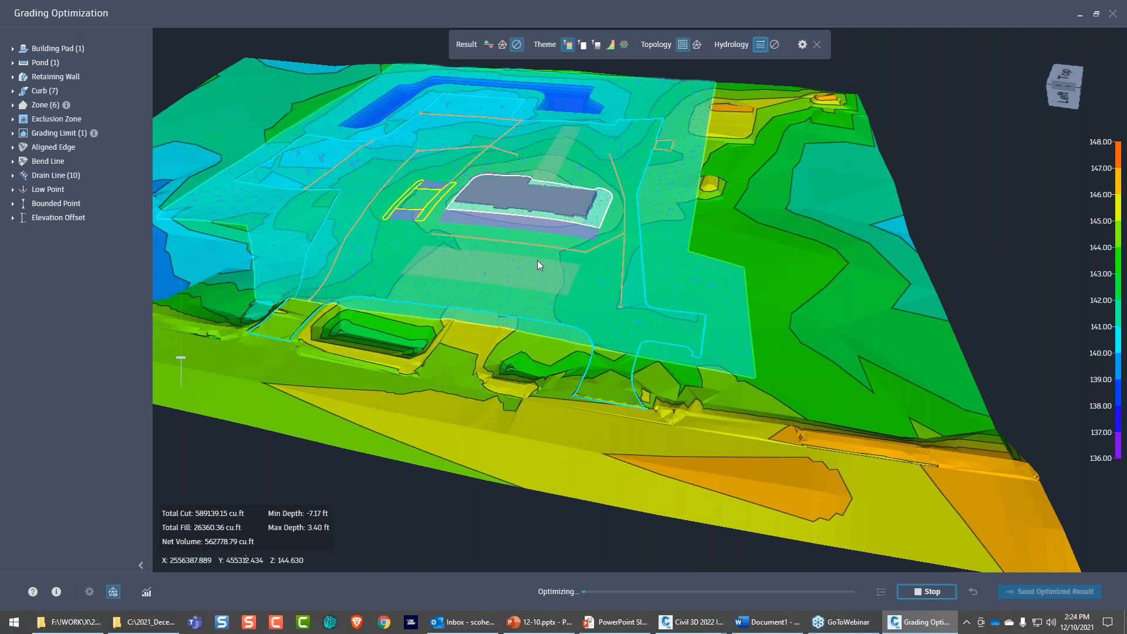
scroll(470, 292, up, 3)
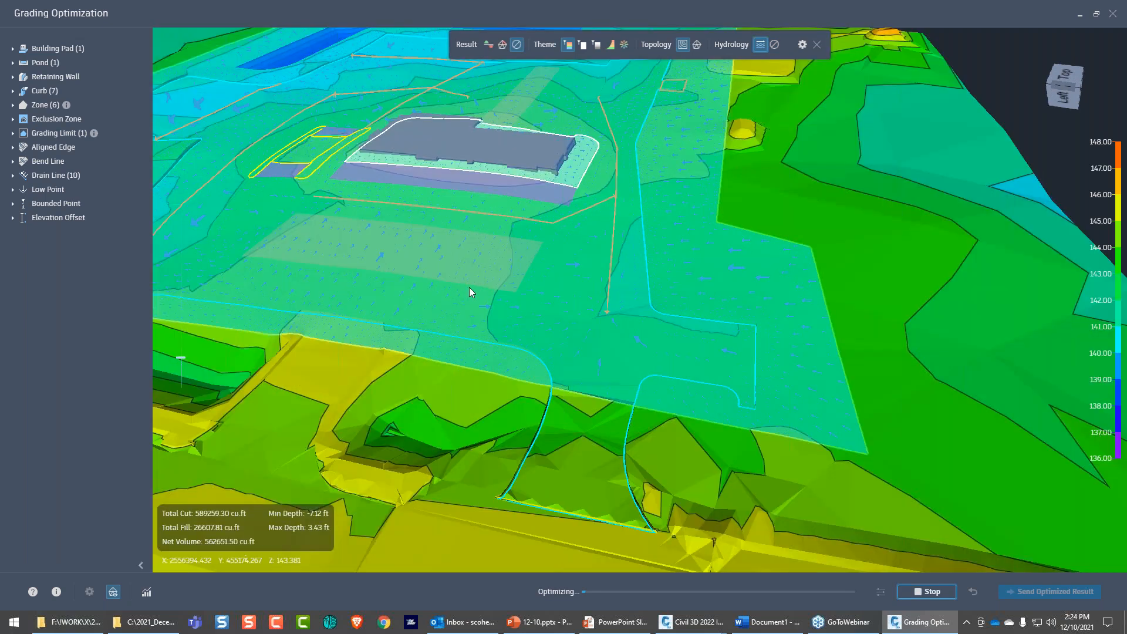
scroll(469, 292, down, 3)
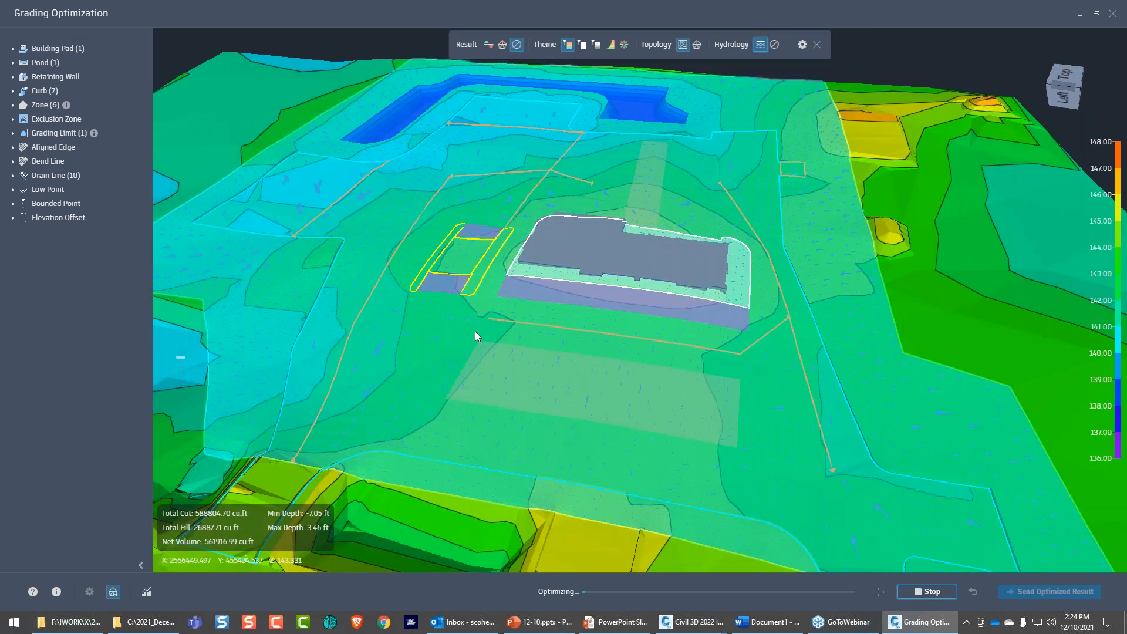
shift+middle_drag(475, 332, 490, 368)
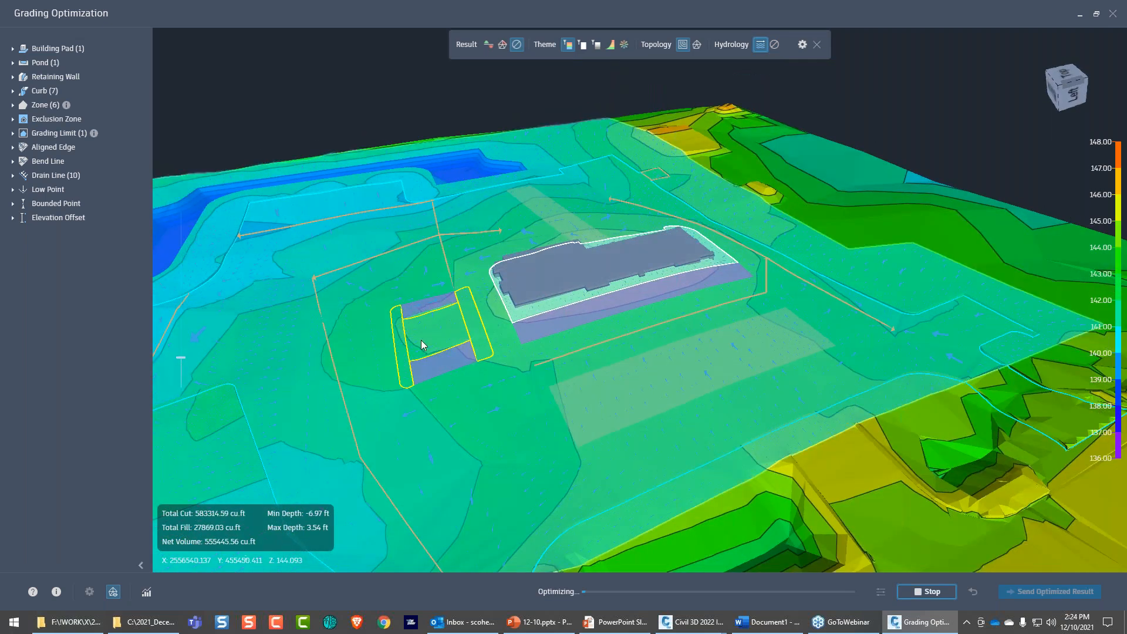
middle_drag(421, 340, 467, 332)
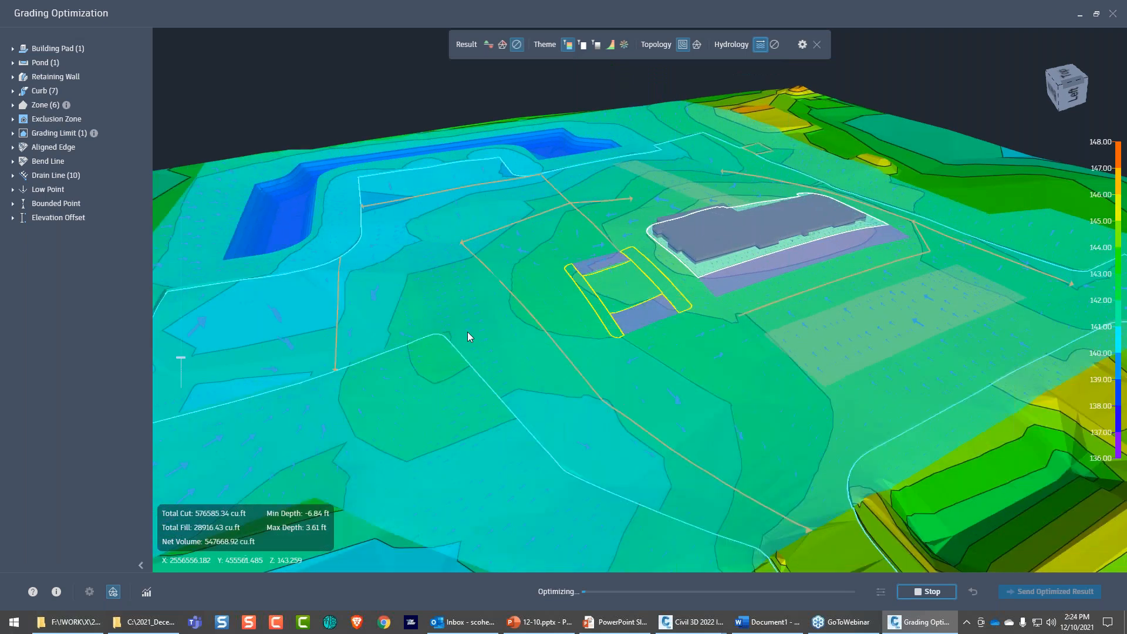
shift+middle_drag(467, 332, 536, 247)
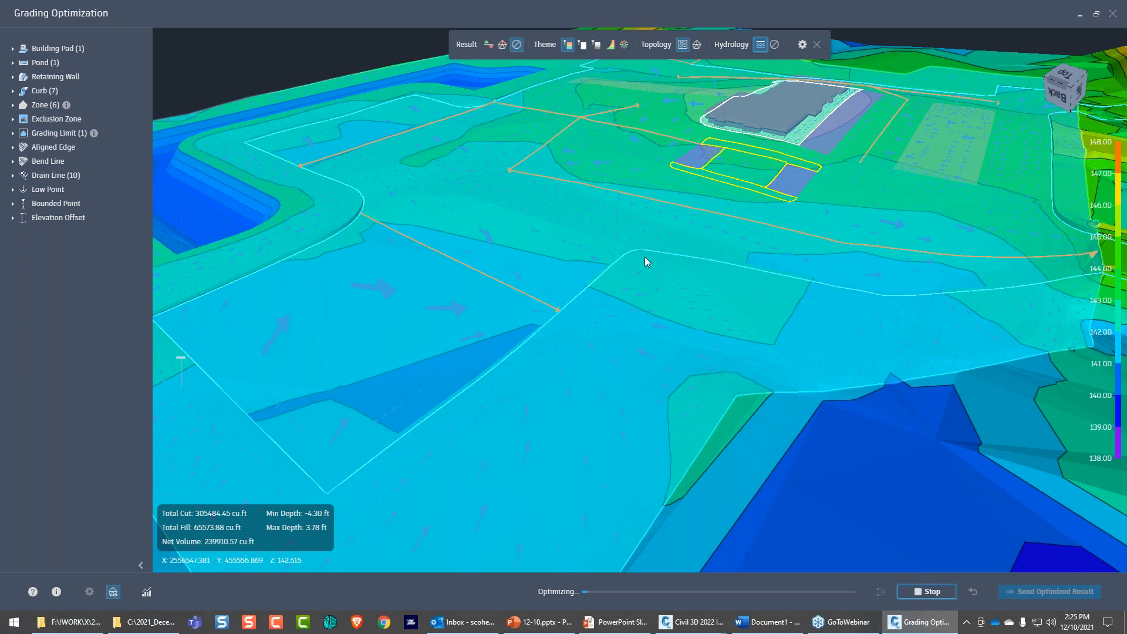
middle_drag(644, 256, 551, 479)
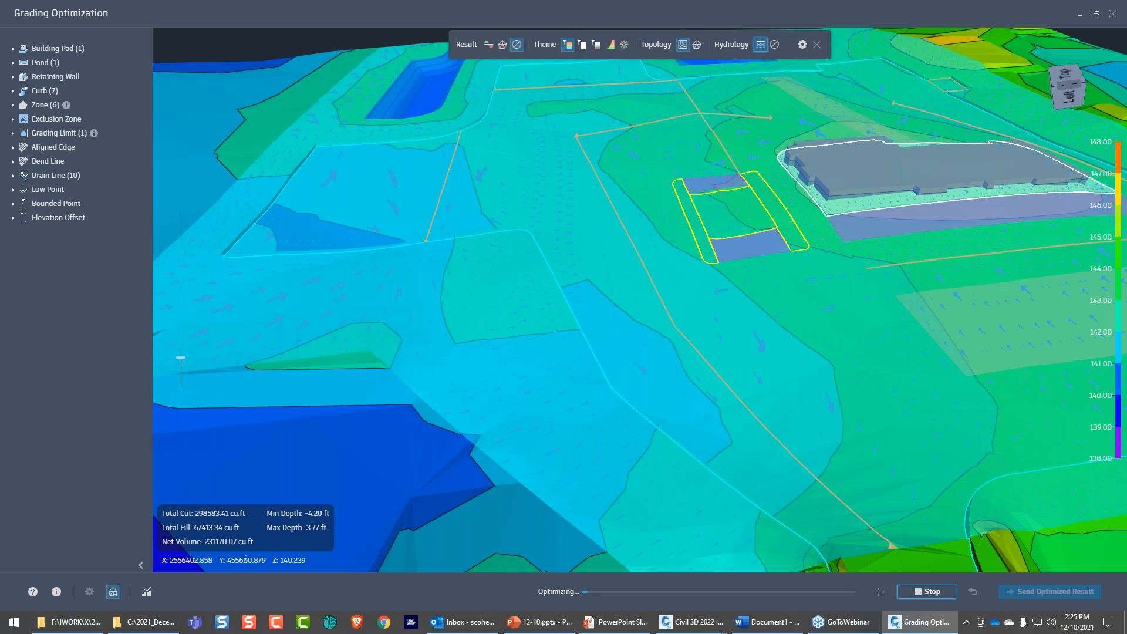
- Open the convergence plots, read the Feasibility, Volumes and Terrain Smoothness graphs, and close the plots
click(146, 592)
drag(125, 593, 884, 434)
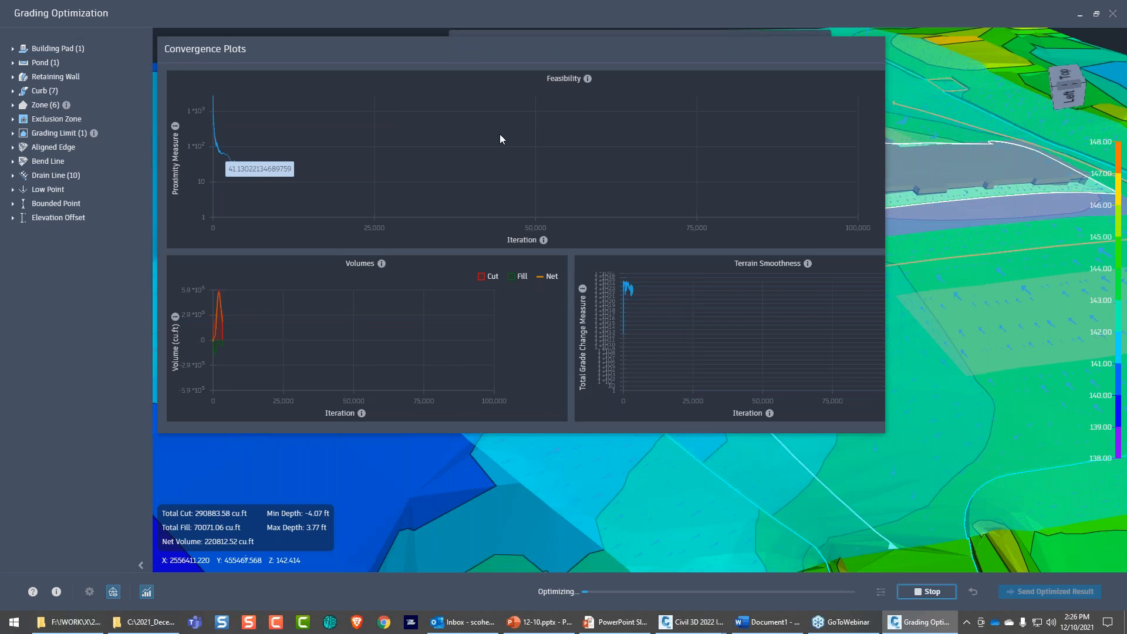
mouse_move(214, 139)
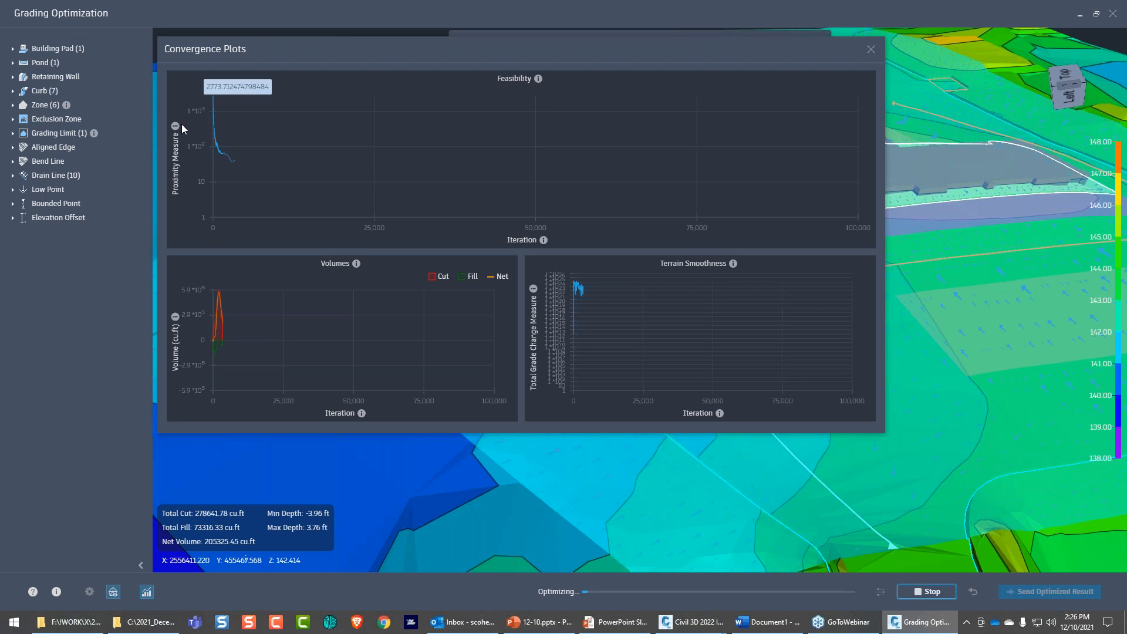
mouse_move(175, 130)
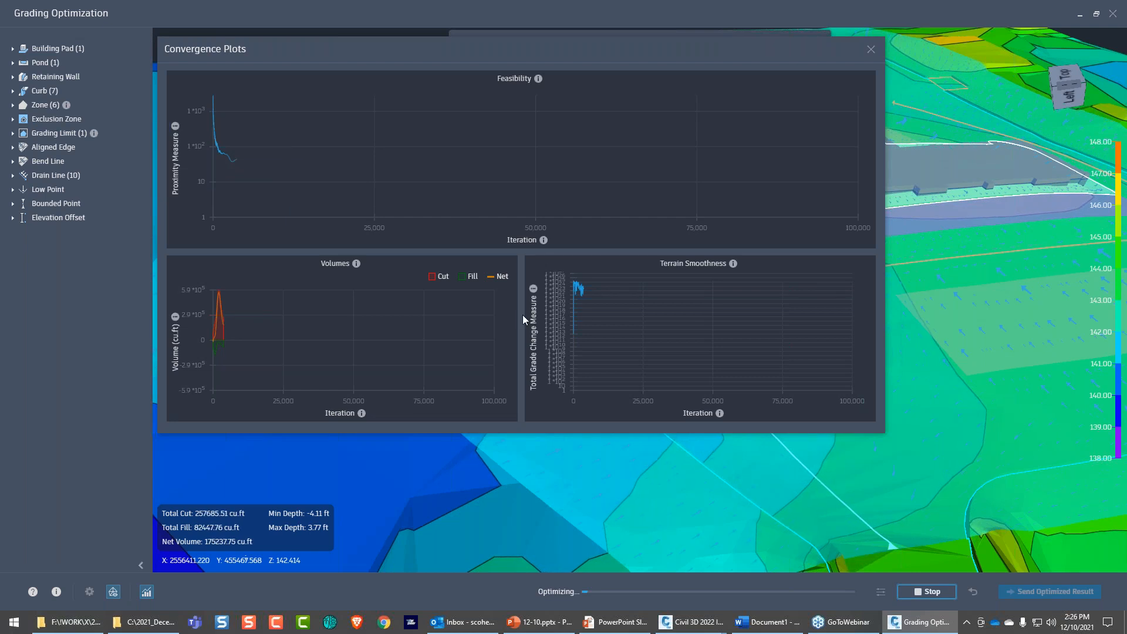
mouse_move(588, 317)
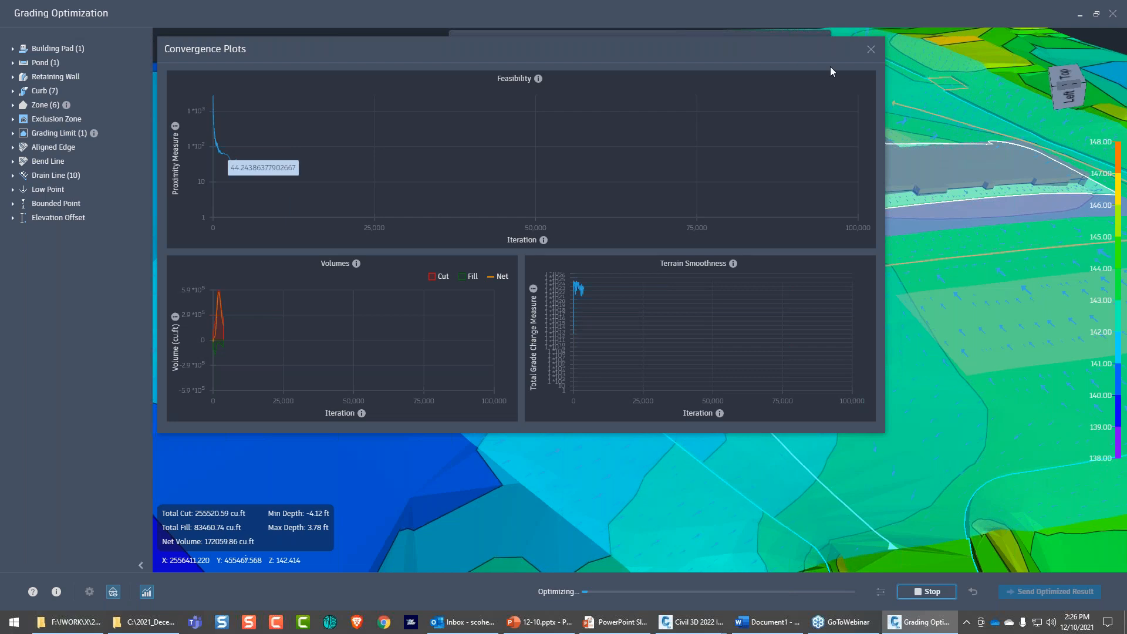
click(871, 50)
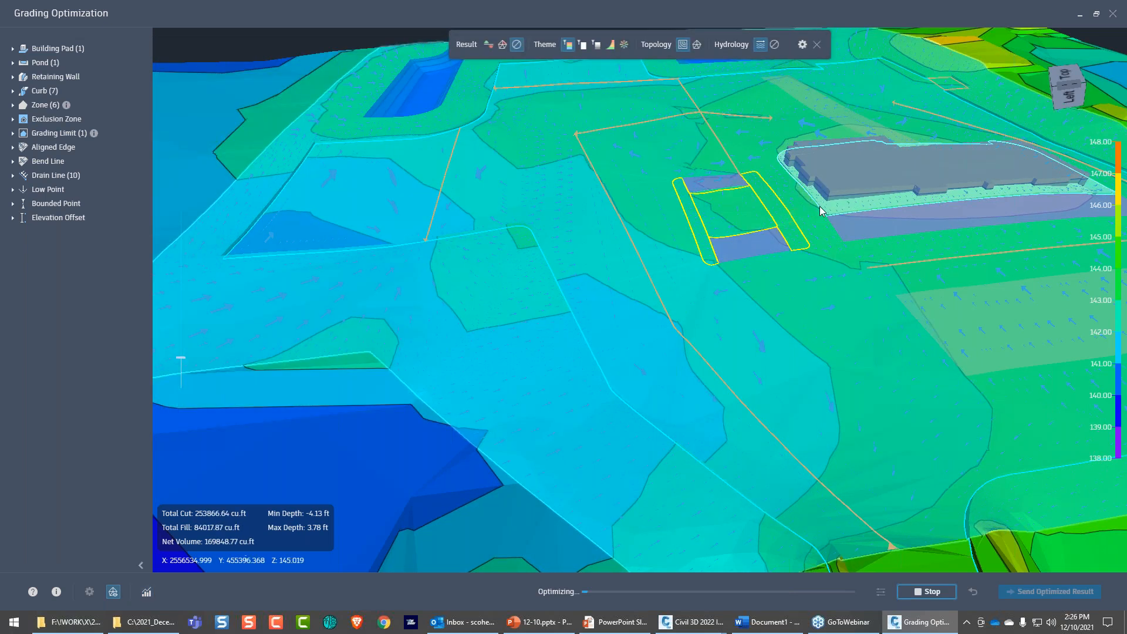
- Stop the running optimization and send the optimized result to the drawing
middle_drag(915, 163, 604, 196)
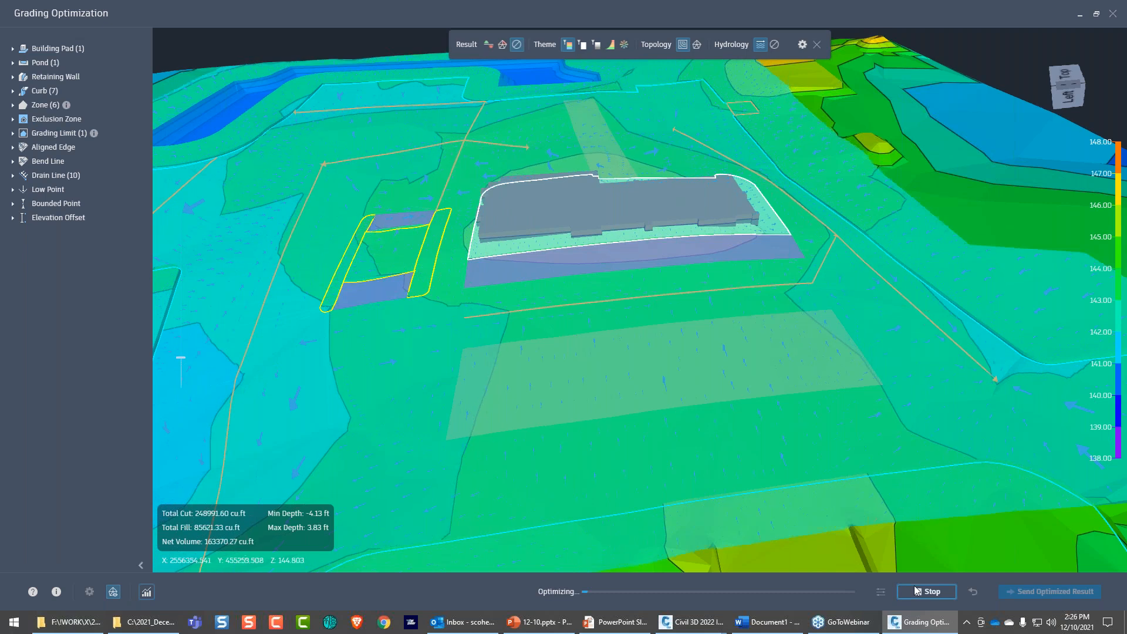
drag(841, 377, 566, 196)
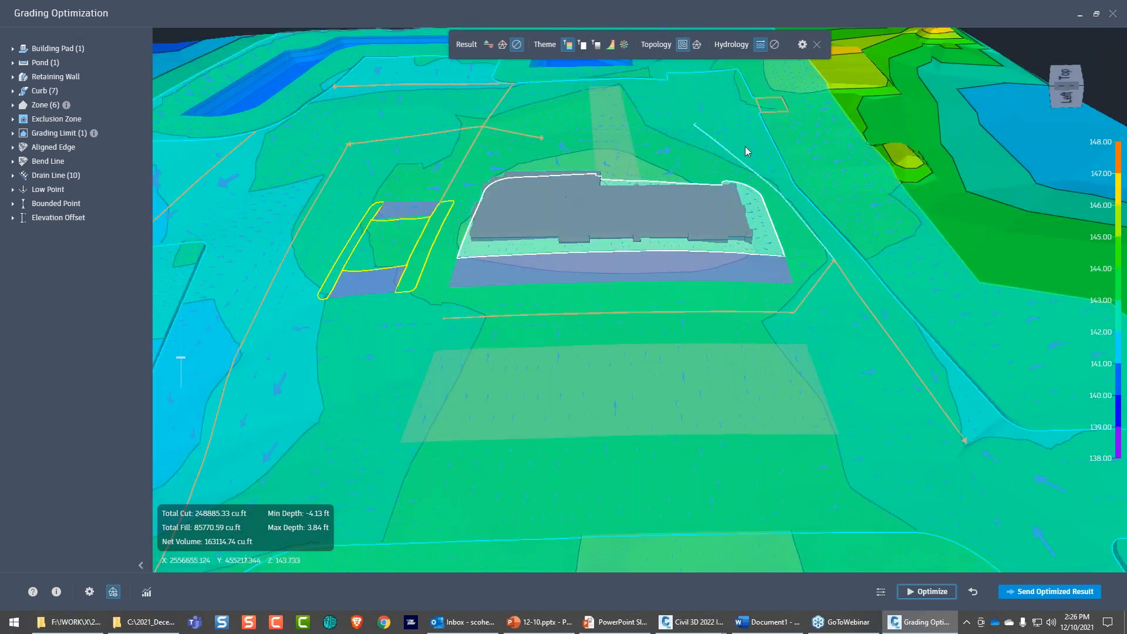
click(1045, 587)
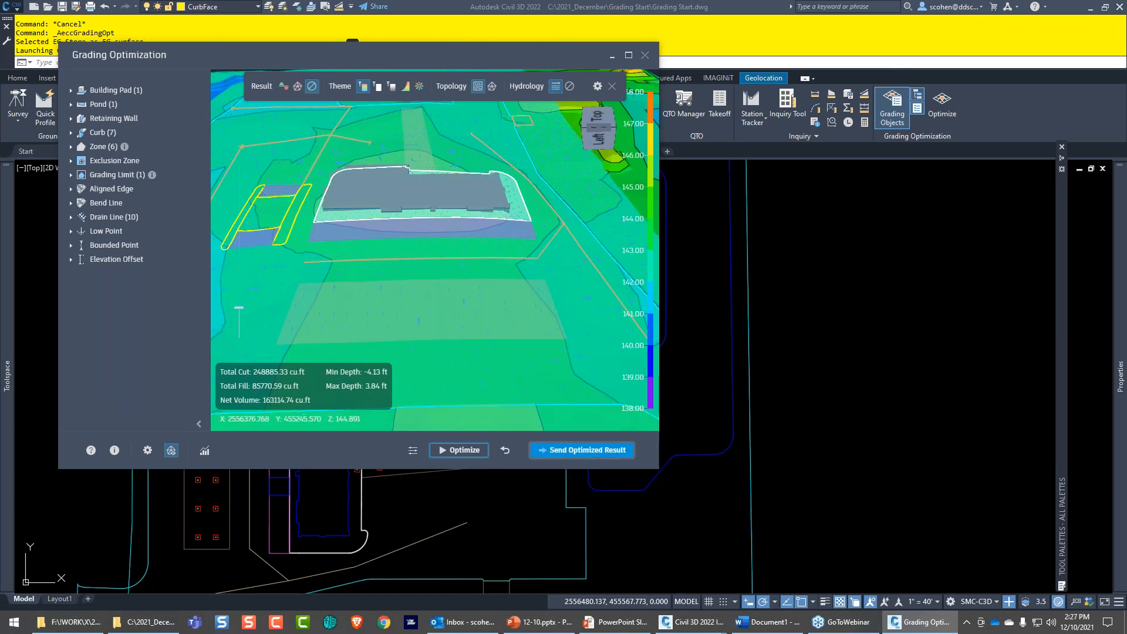
click(593, 450)
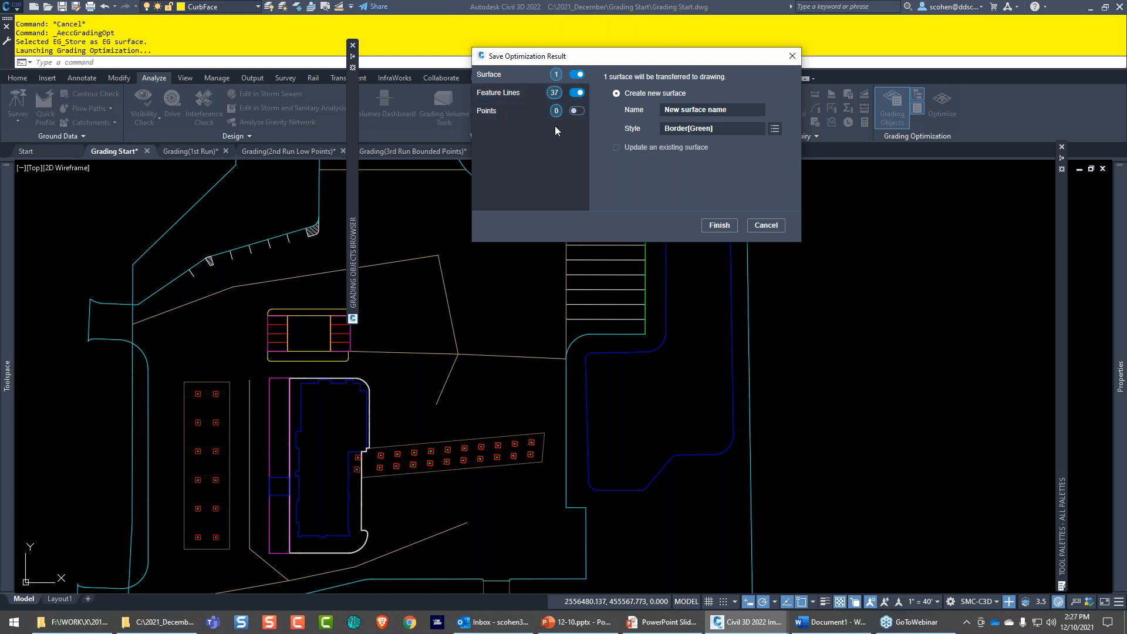
- Name the new surface FG and save the optimization result with its surface and feature lines
click(675, 110)
text(FG)
click(723, 228)
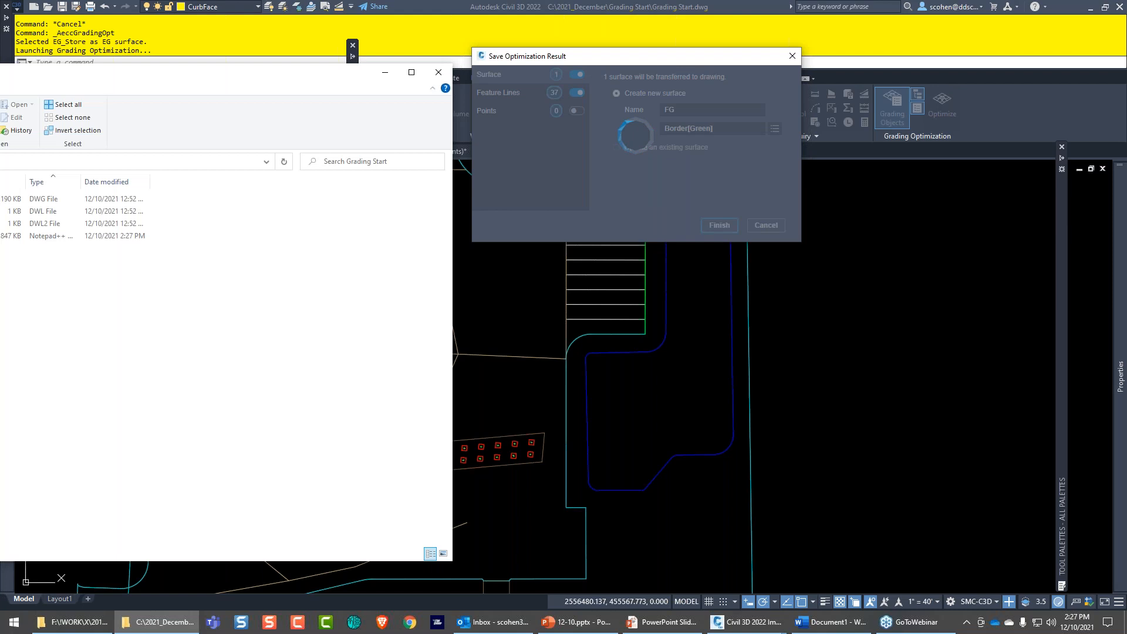
- Look at the XML file in the Grading Start folder in File Explorer, and return to Civil 3D
drag(0, 75, 416, 97)
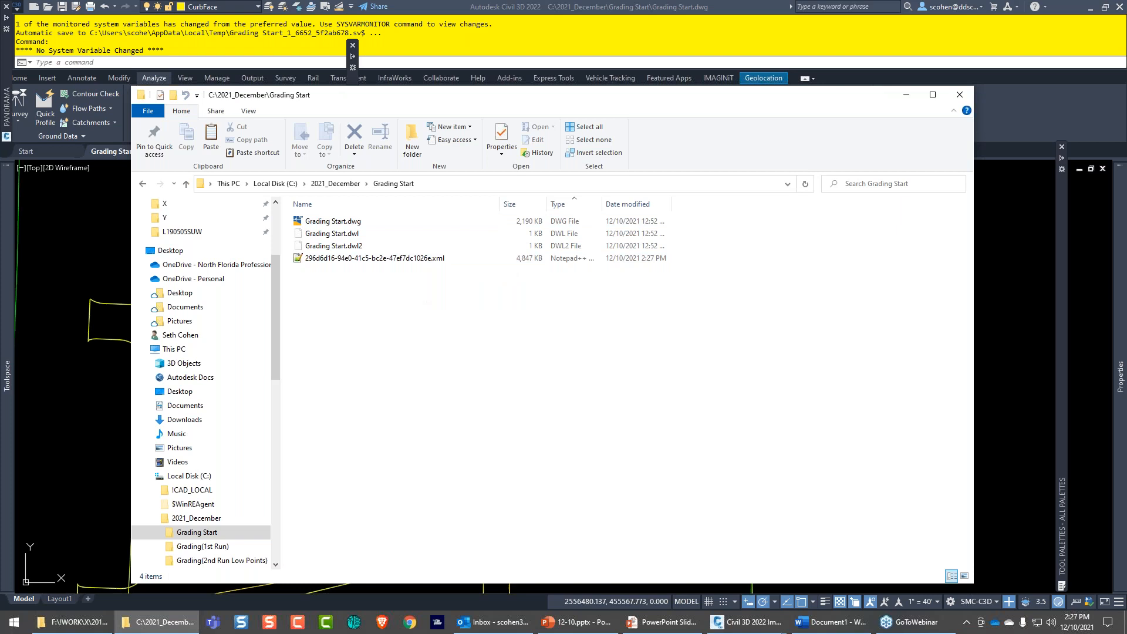
key(alt+Tab)
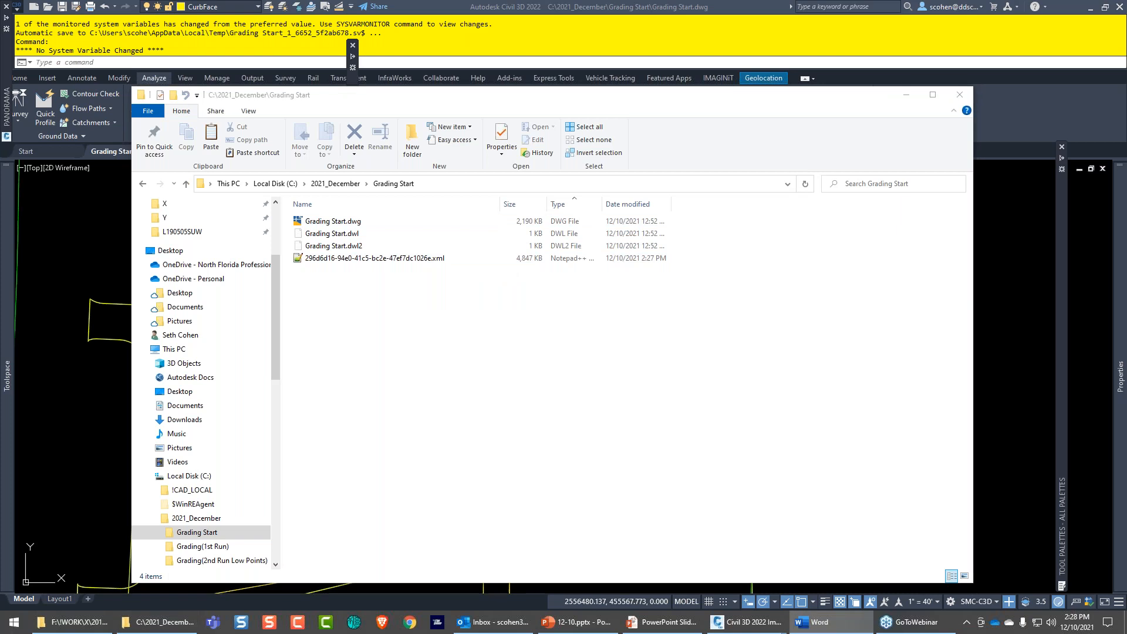
click(411, 380)
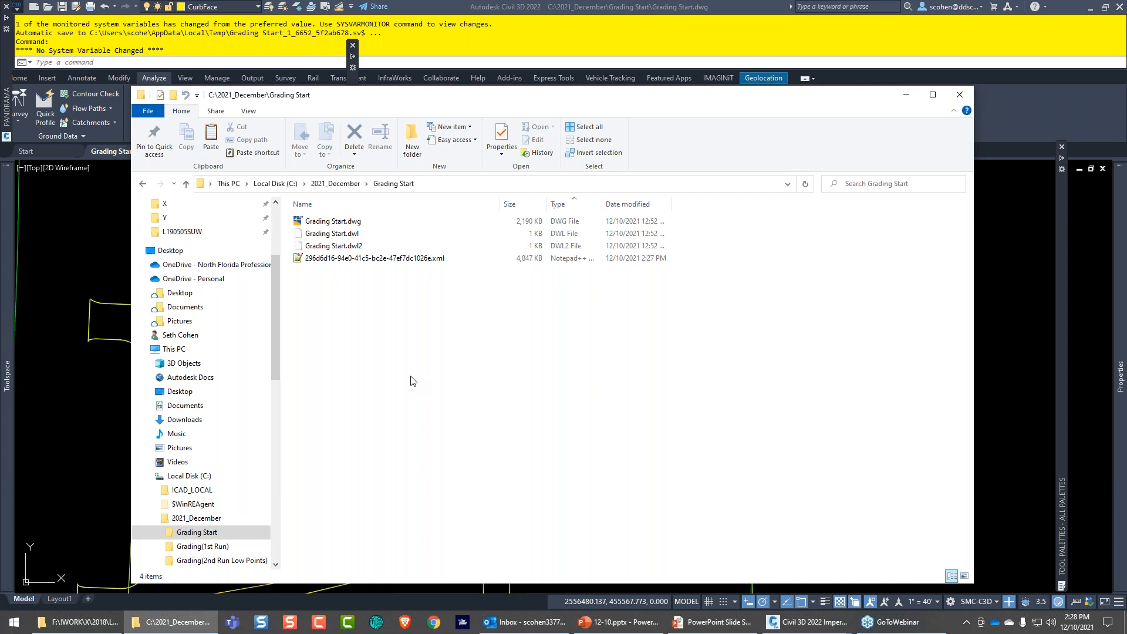
click(609, 5)
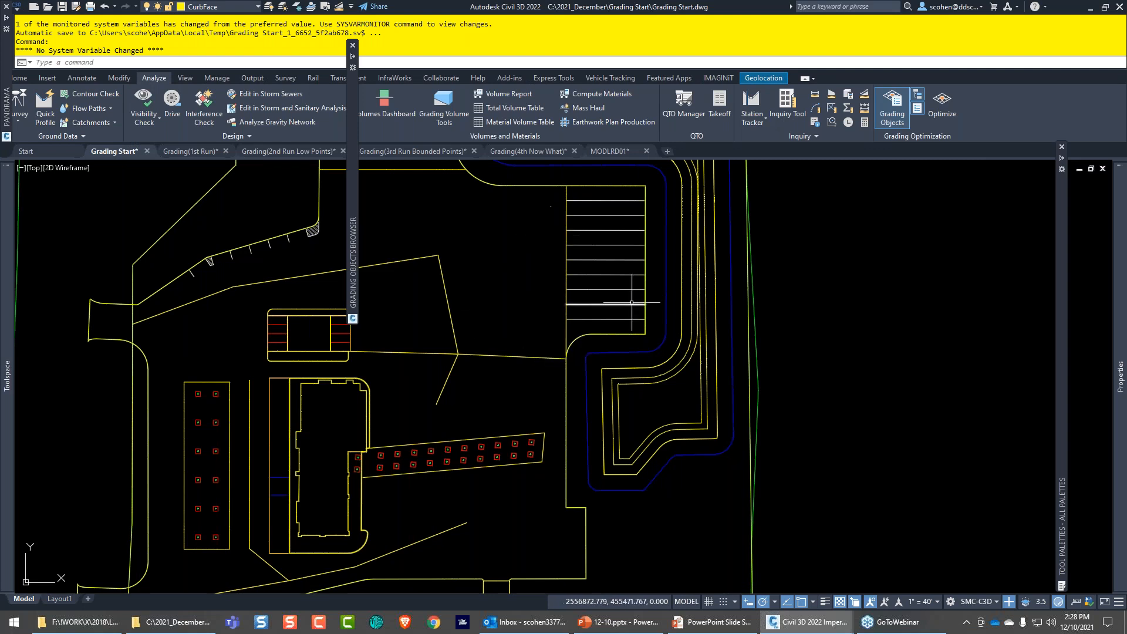
- Open the FG surface in the Object Viewer by its green outer border in the Grading Start drawing
scroll(366, 372, down, 3)
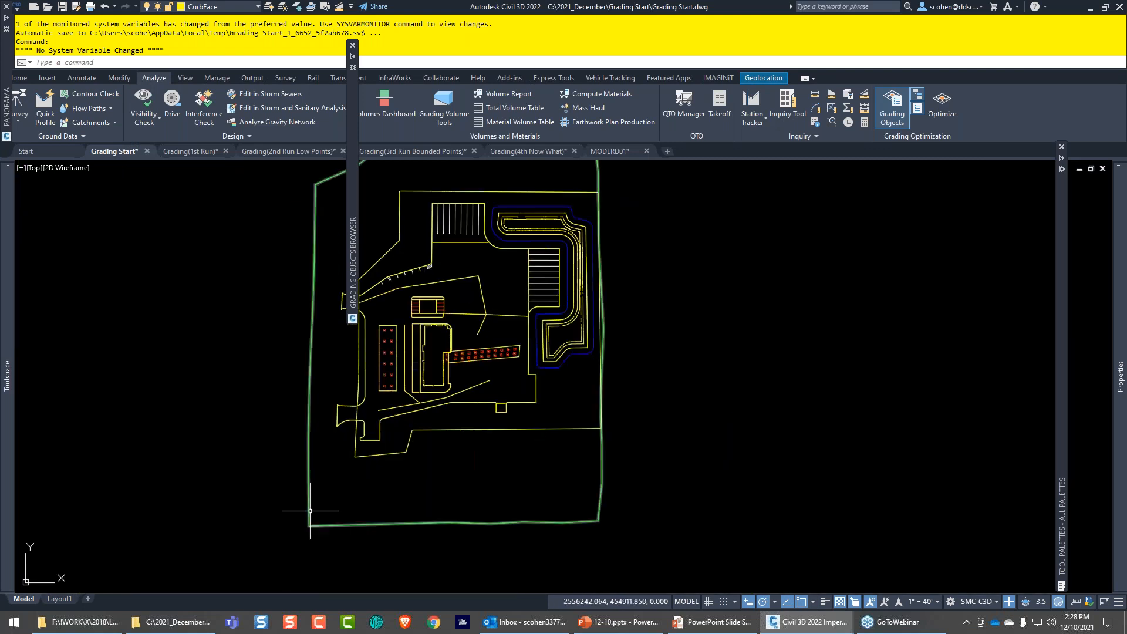
click(310, 511)
right_click(452, 407)
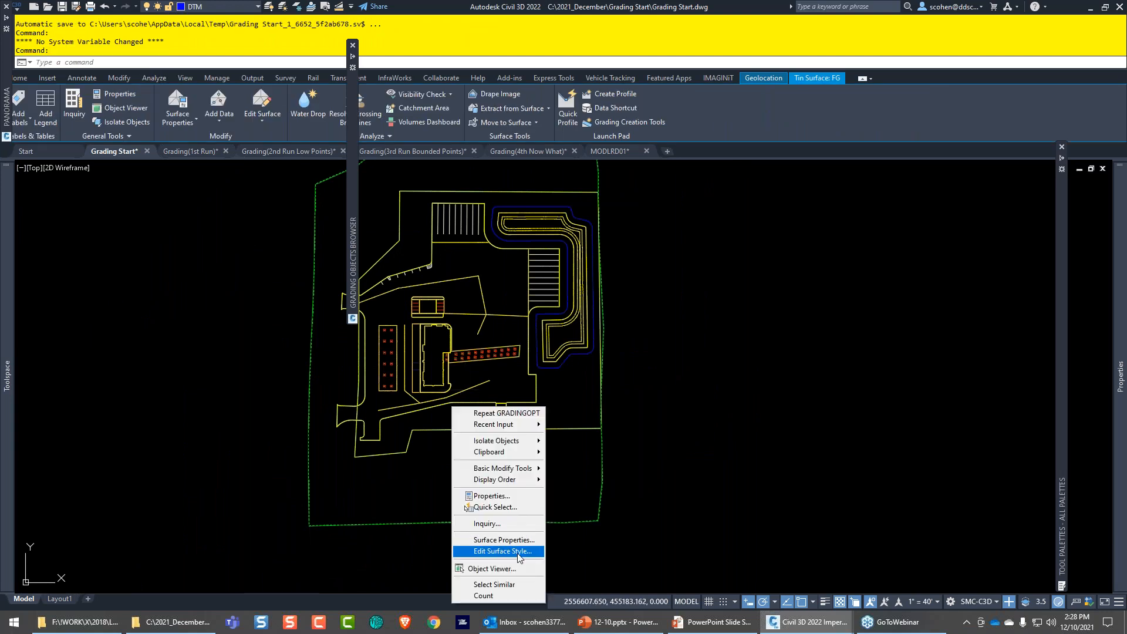
click(499, 568)
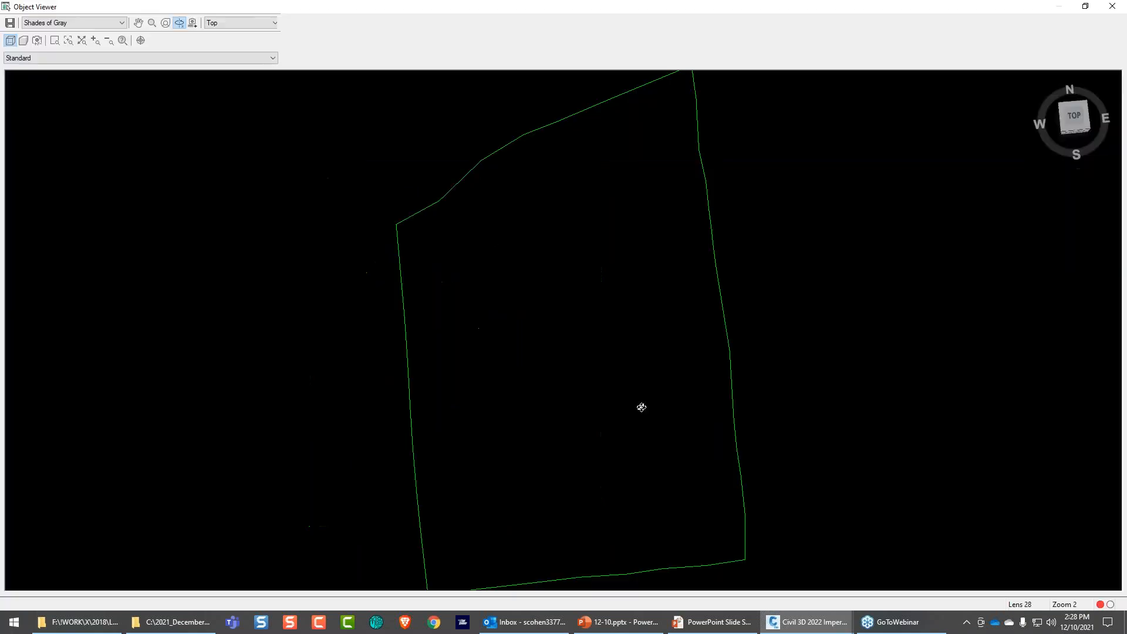
- Examine the surface in 3D around the building pad, curbs and pond, and close the viewer
mouse_move(640, 405)
mouse_down()
mouse_move(629, 438)
mouse_move(642, 420)
mouse_up()
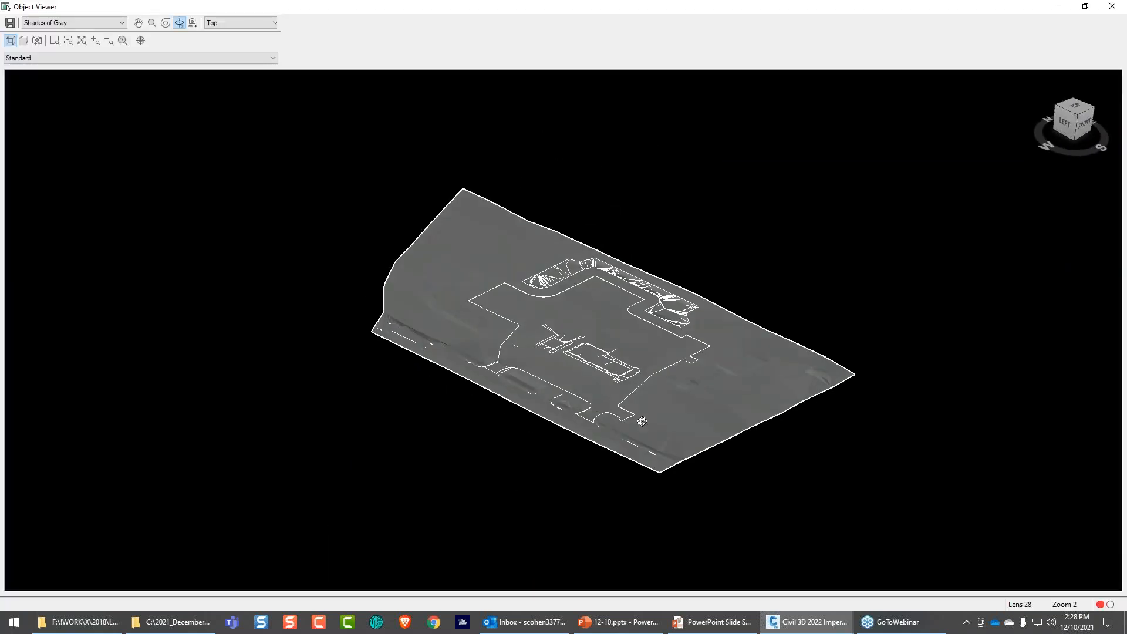
scroll(642, 421, up, 8)
drag(696, 393, 654, 301)
scroll(611, 292, up, 3)
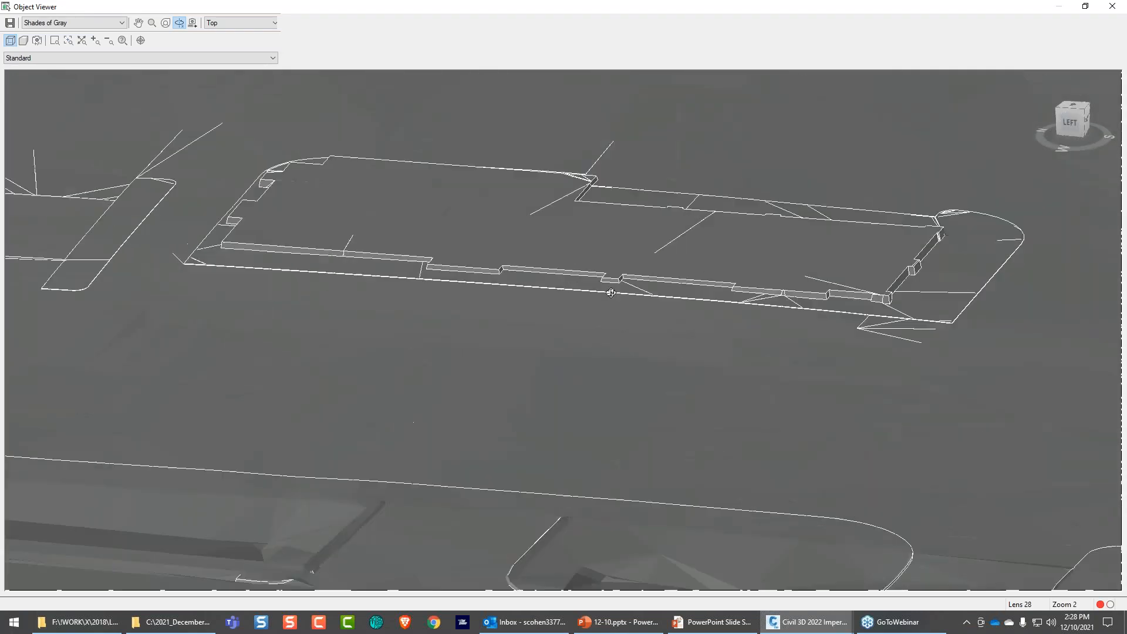
scroll(610, 293, up, 2)
scroll(705, 340, down, 5)
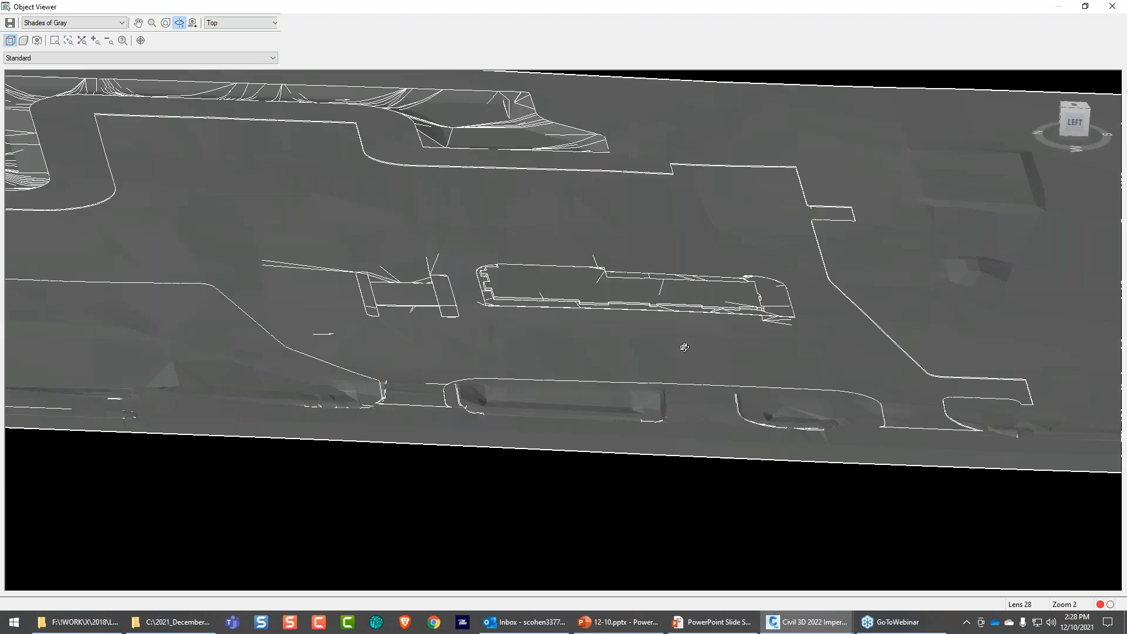
drag(589, 347, 576, 317)
key(Escape)
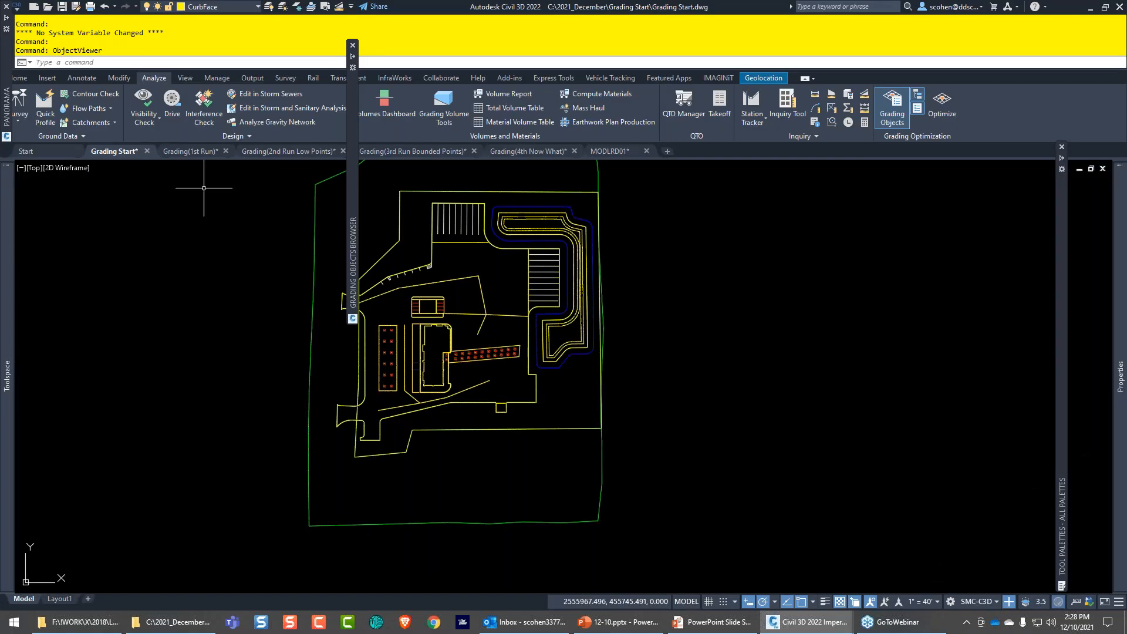
- In the Grading(1st Run) drawing, add one-point slope labels for surface FG in the drive area northwest of the building
click(192, 151)
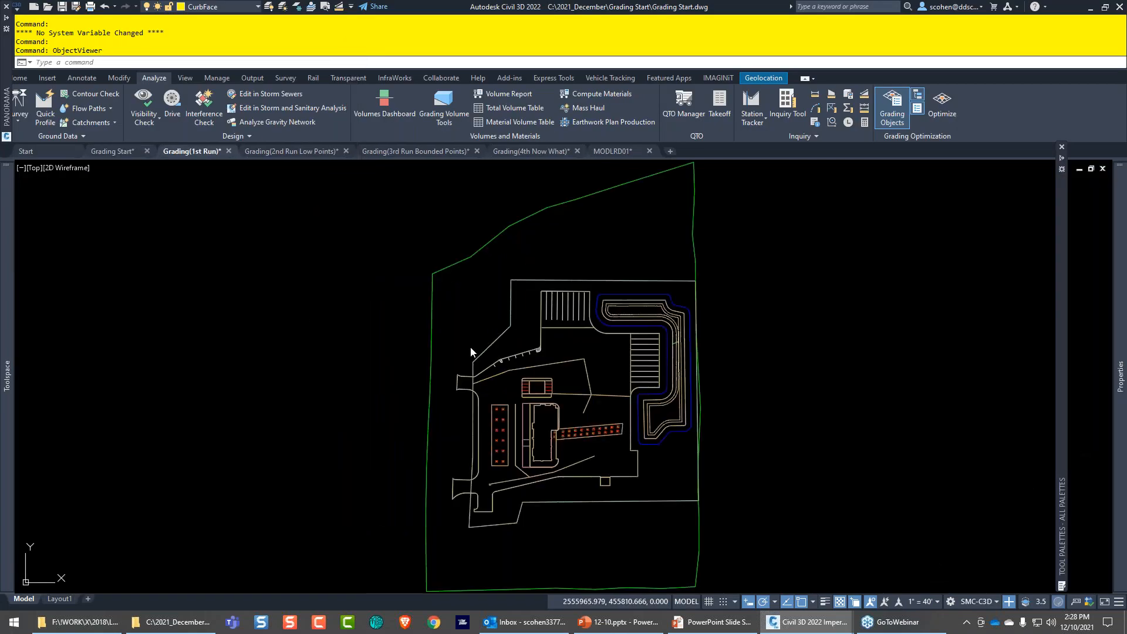
scroll(518, 415, up, 4)
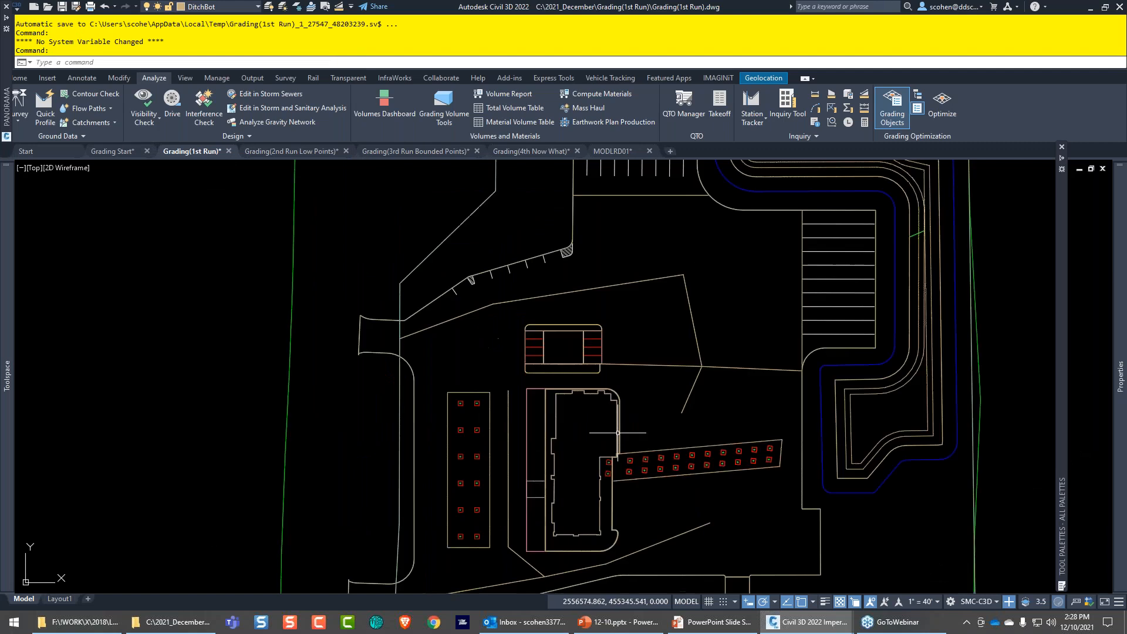
middle_drag(618, 432, 572, 363)
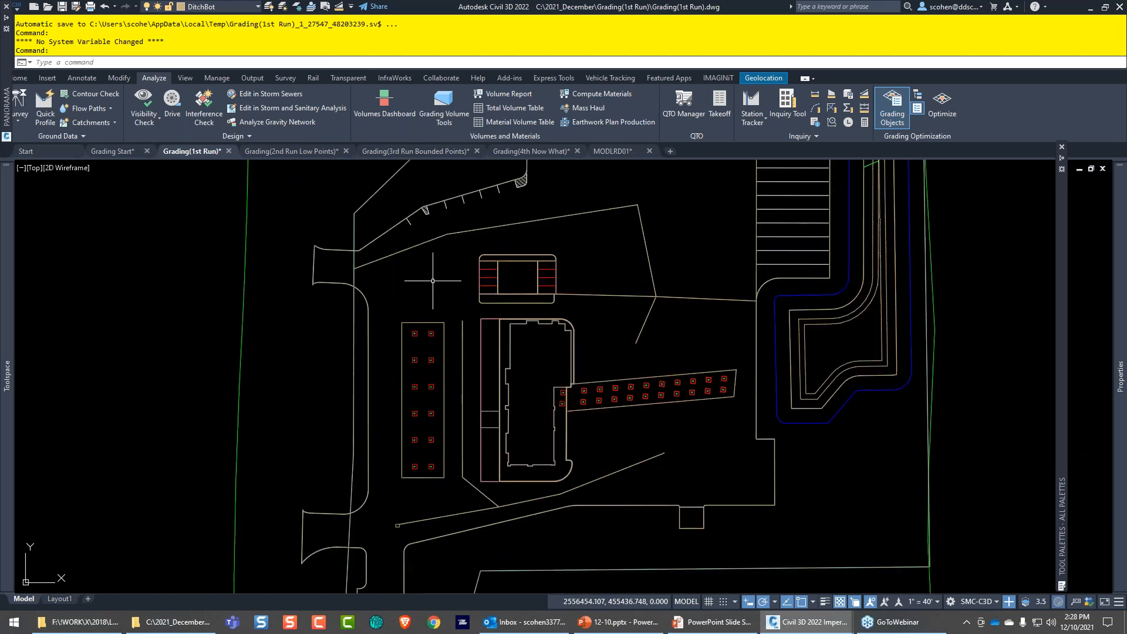
click(244, 289)
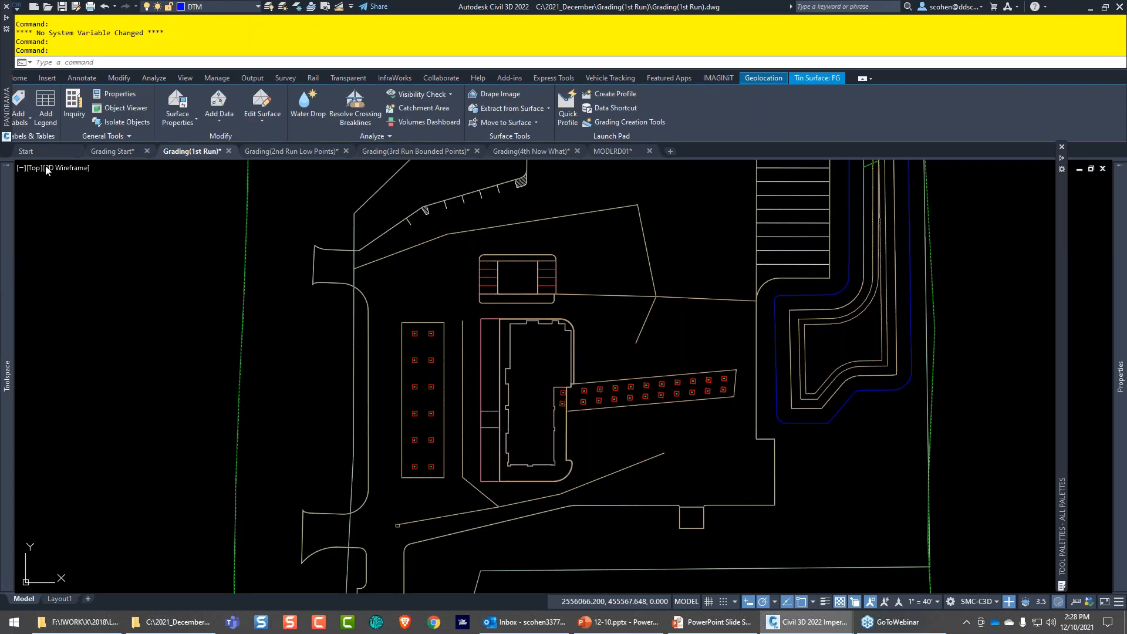
key(Return)
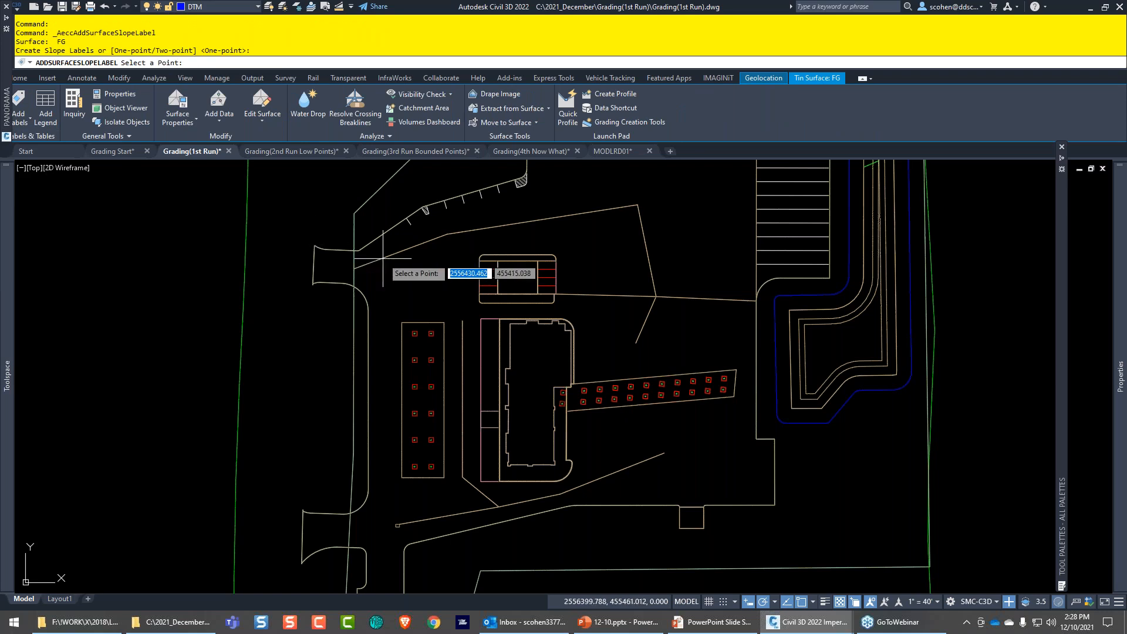
click(405, 283)
scroll(446, 276, up, 2)
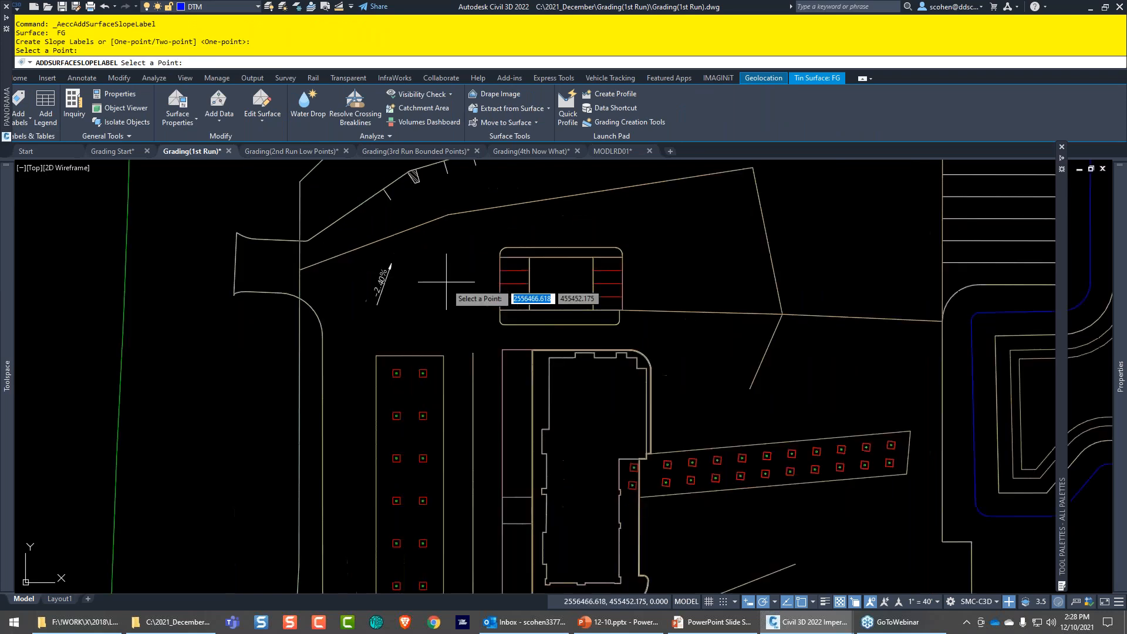
click(451, 300)
click(489, 346)
- Add FG slope labels inside and just east of the small rounded island north of the building
click(560, 275)
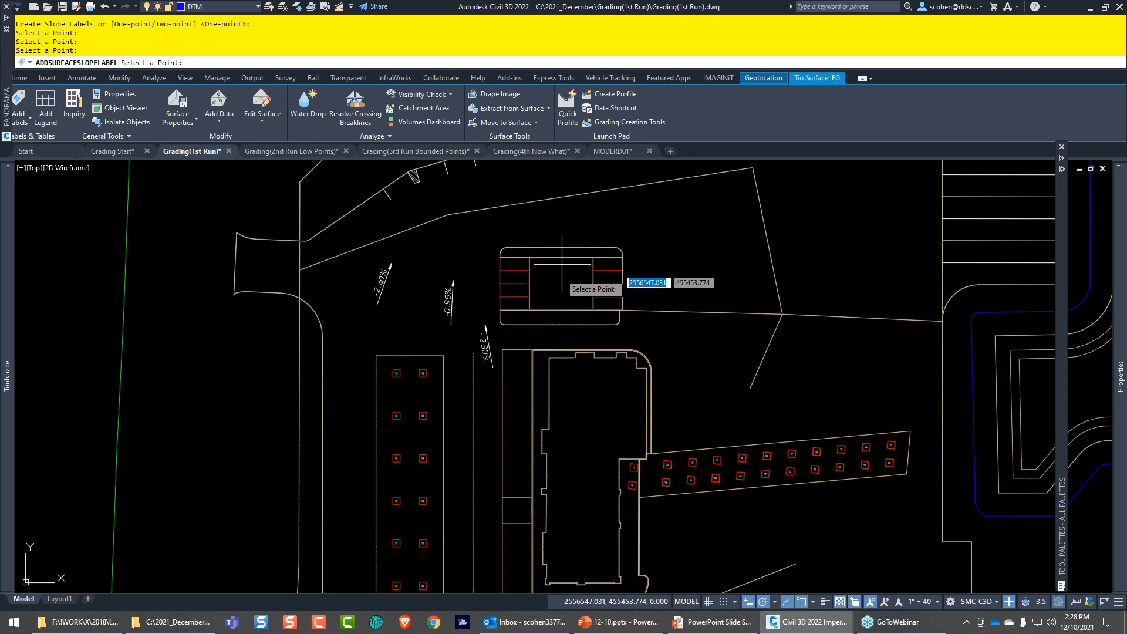
click(662, 277)
scroll(605, 270, up, 3)
click(604, 280)
- Add FG slope labels along the building's west side, covering the walkway strip, the small rectangular zone and the adjacent drive aisle
middle_drag(604, 298, 653, 163)
middle_drag(424, 516, 426, 308)
click(424, 308)
click(343, 372)
middle_drag(344, 373, 360, 236)
click(414, 409)
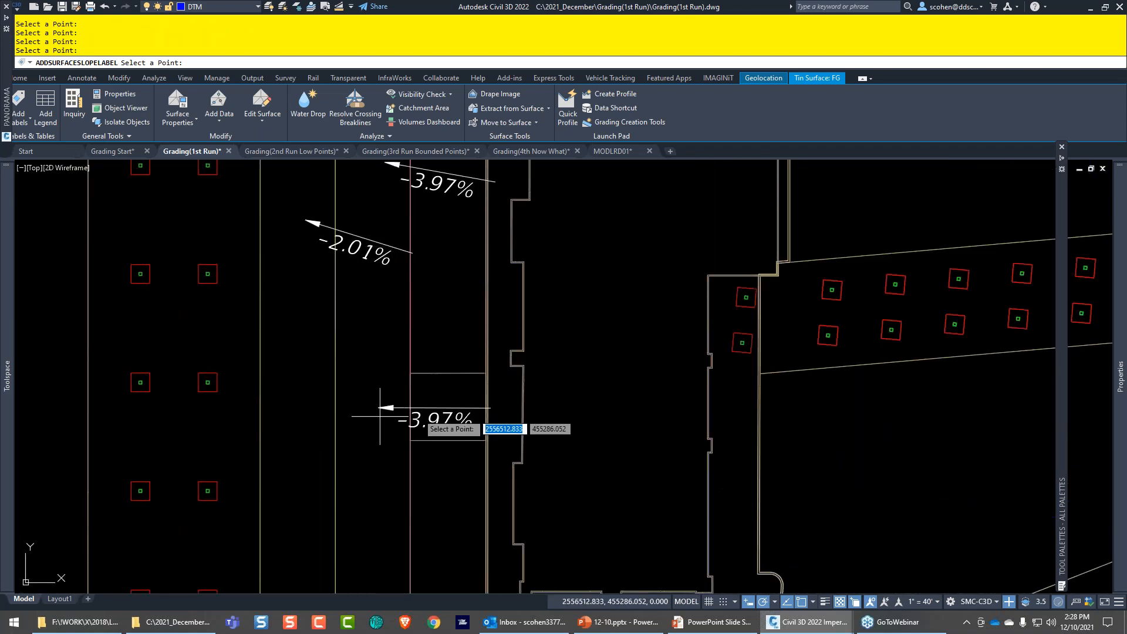
click(283, 383)
middle_drag(377, 385, 329, 284)
click(459, 308)
- Add FG slope labels at the building's southwest corner and across the drive aisle just south of it
middle_drag(486, 349, 430, 225)
click(446, 404)
middle_drag(561, 412, 421, 268)
click(280, 346)
middle_drag(199, 371, 365, 306)
click(321, 378)
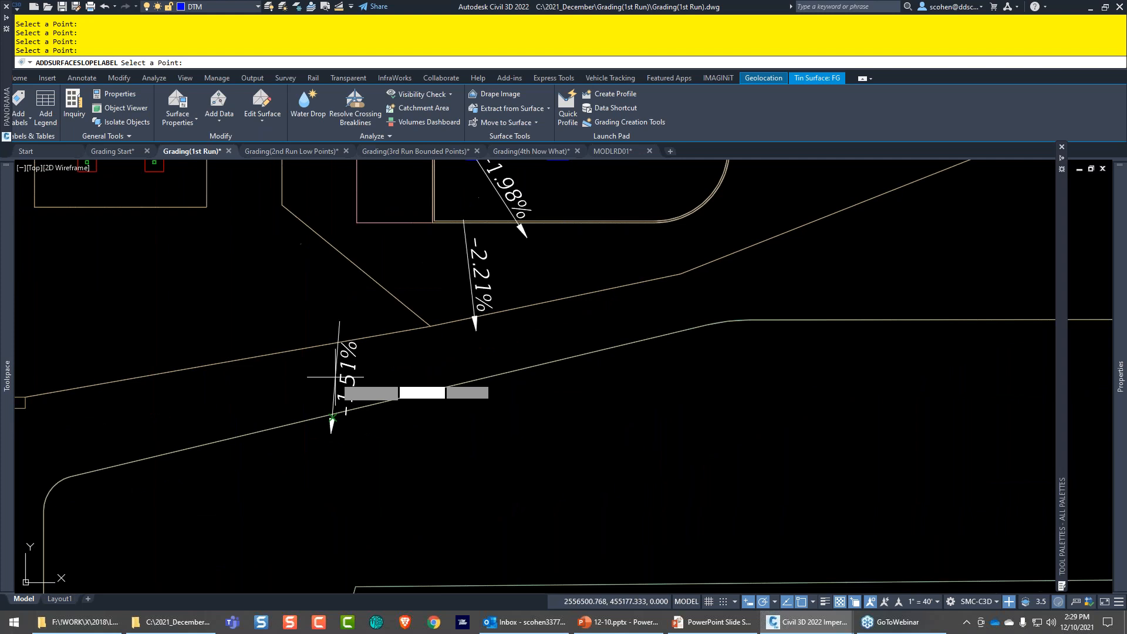
- Add FG slope labels around the southwest entrance, the short drive stub and the adjoining drive aisle
middle_drag(322, 377, 572, 288)
click(284, 347)
click(167, 308)
click(217, 512)
click(602, 284)
click(400, 243)
- Add FG slope labels across the open pavement southeast of the building
scroll(487, 274, down, 5)
middle_drag(490, 279, 288, 410)
click(422, 333)
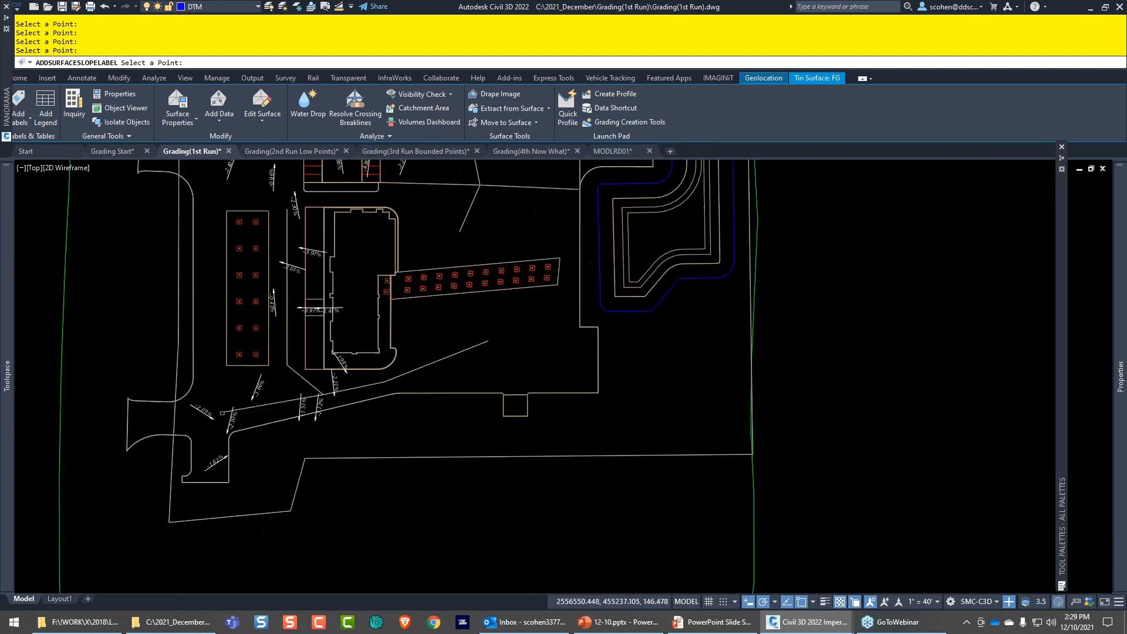
click(528, 323)
click(506, 367)
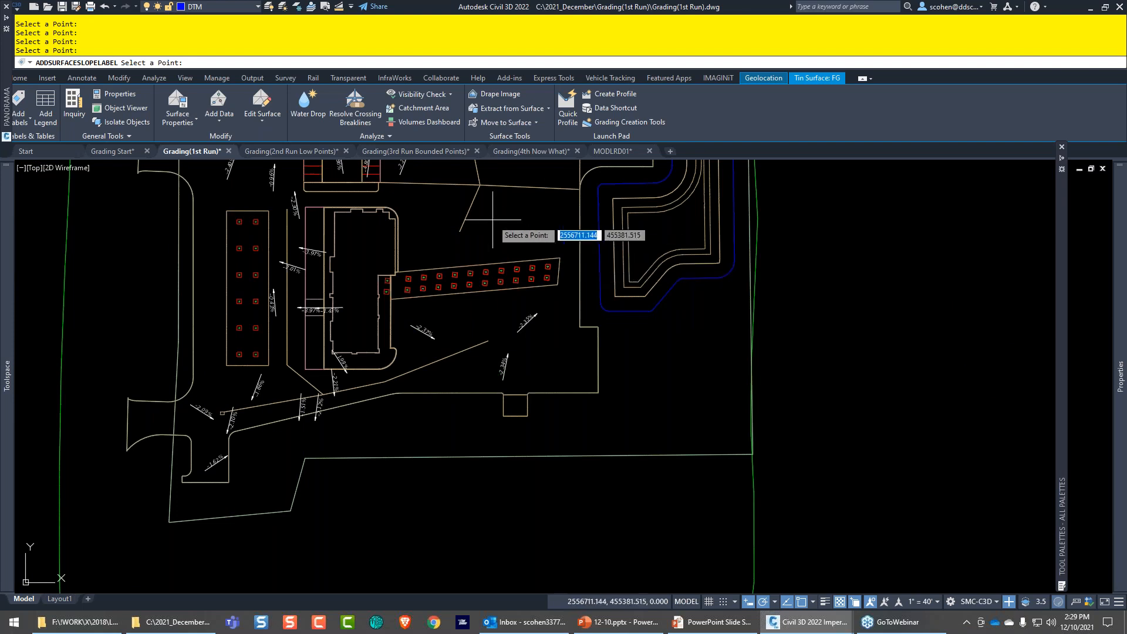
- Add FG slope labels around the angled grading lines in the pavement northeast of the building
middle_drag(448, 199, 412, 333)
click(410, 280)
click(477, 270)
click(443, 190)
click(374, 197)
- Add FG slope labels at the northern parking stalls and in the eastern parking stalls beside the pond
middle_drag(374, 192, 387, 344)
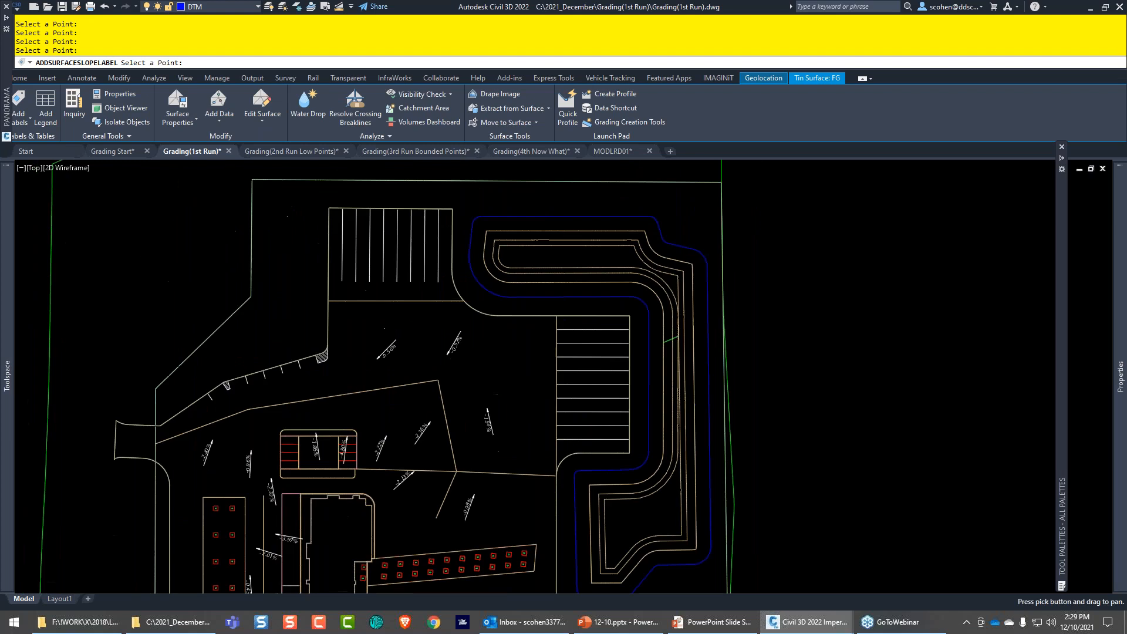
click(312, 326)
click(350, 291)
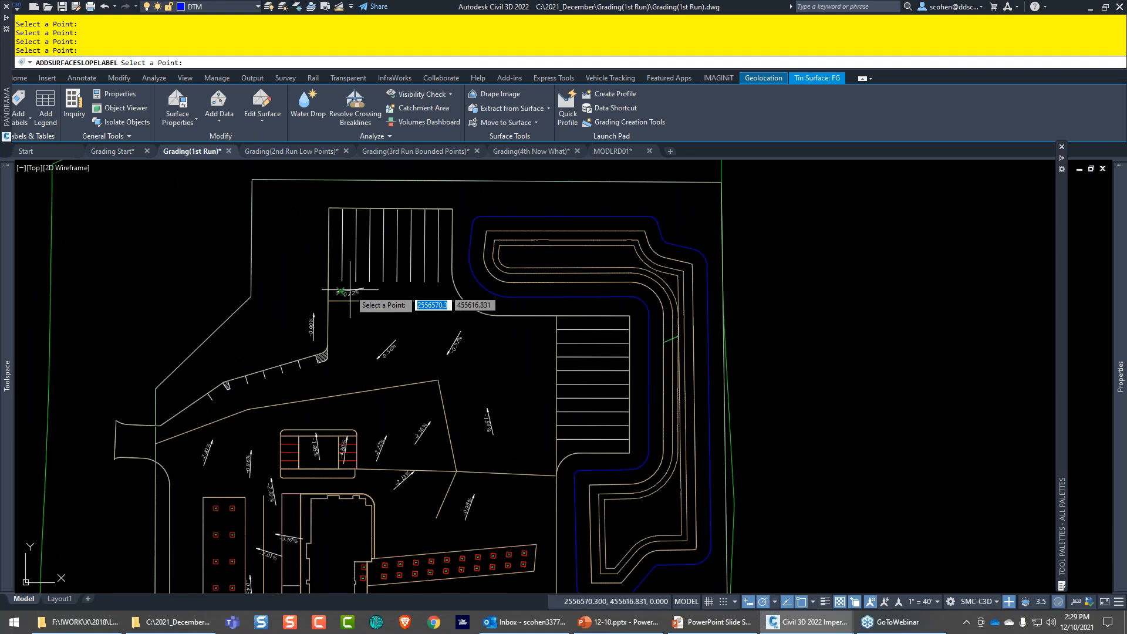
scroll(411, 288, up, 2)
scroll(410, 288, up, 2)
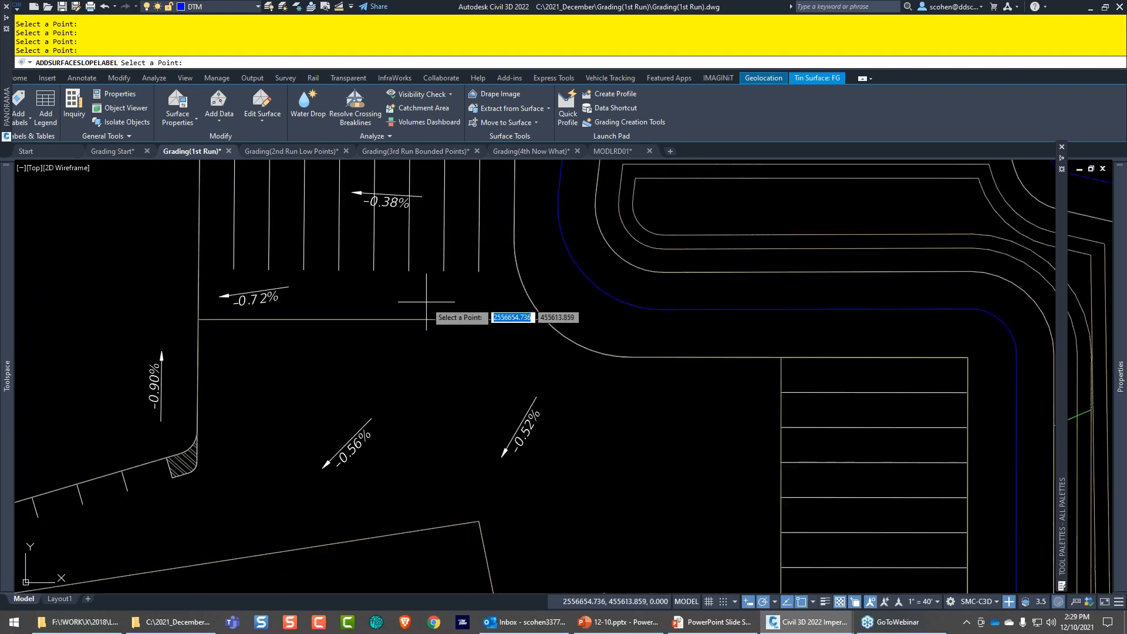
middle_drag(552, 379, 372, 252)
click(662, 284)
- Add FG slope labels in the pavement west of the pond and on the red-square strip, and finish labeling
middle_drag(691, 368, 647, 260)
middle_drag(634, 441, 611, 257)
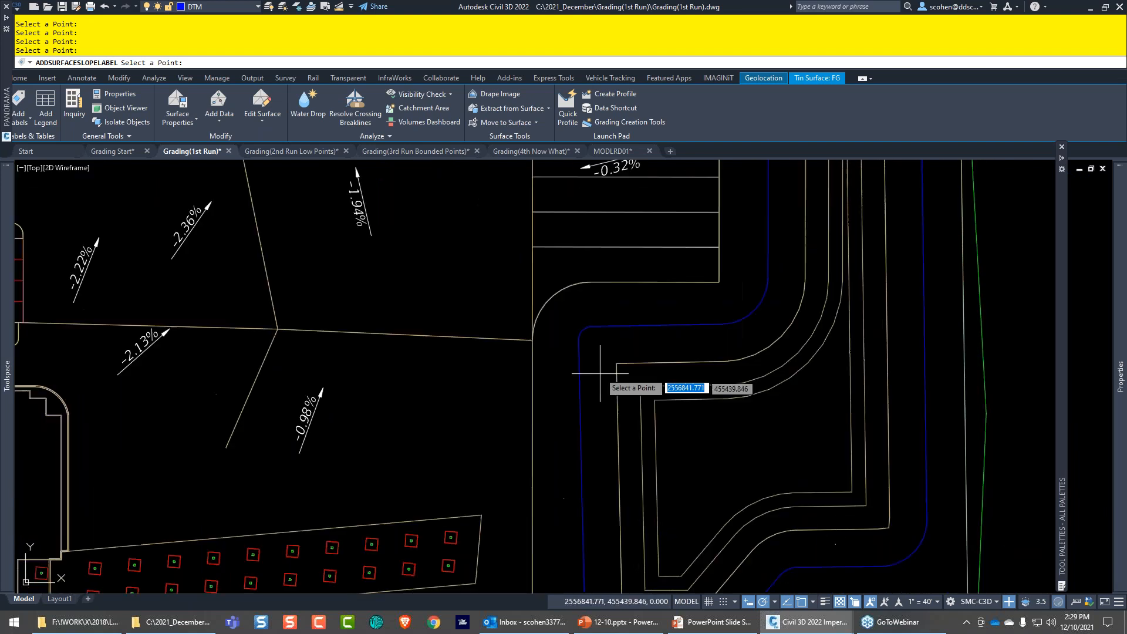
middle_drag(482, 440, 479, 253)
click(479, 254)
middle_drag(490, 378, 464, 235)
click(464, 235)
click(271, 232)
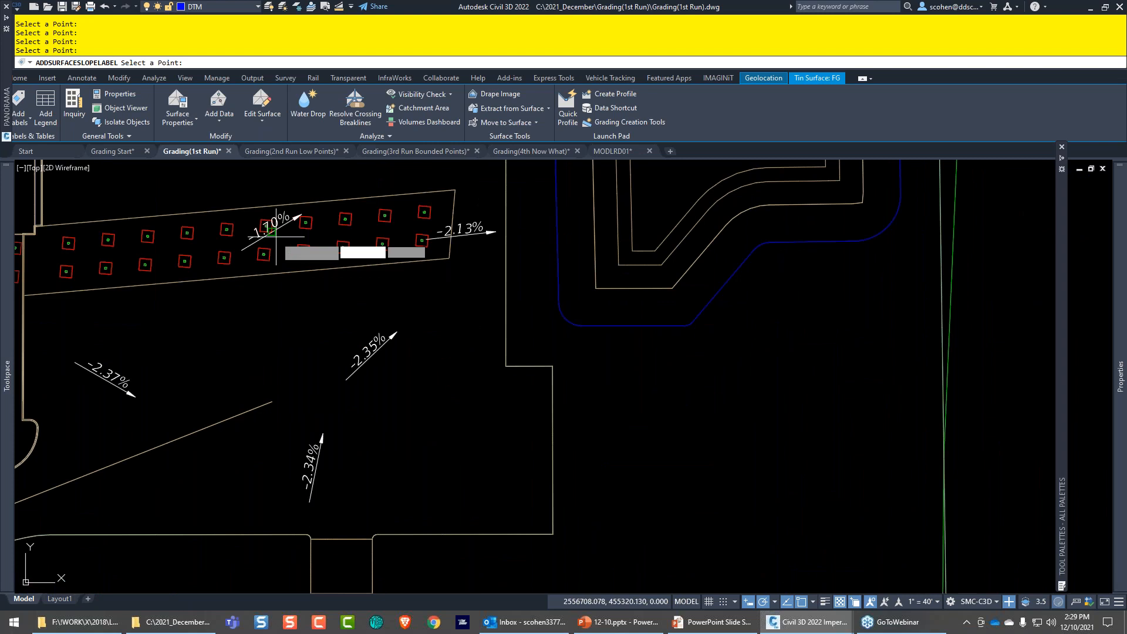
scroll(567, 330, down, 6)
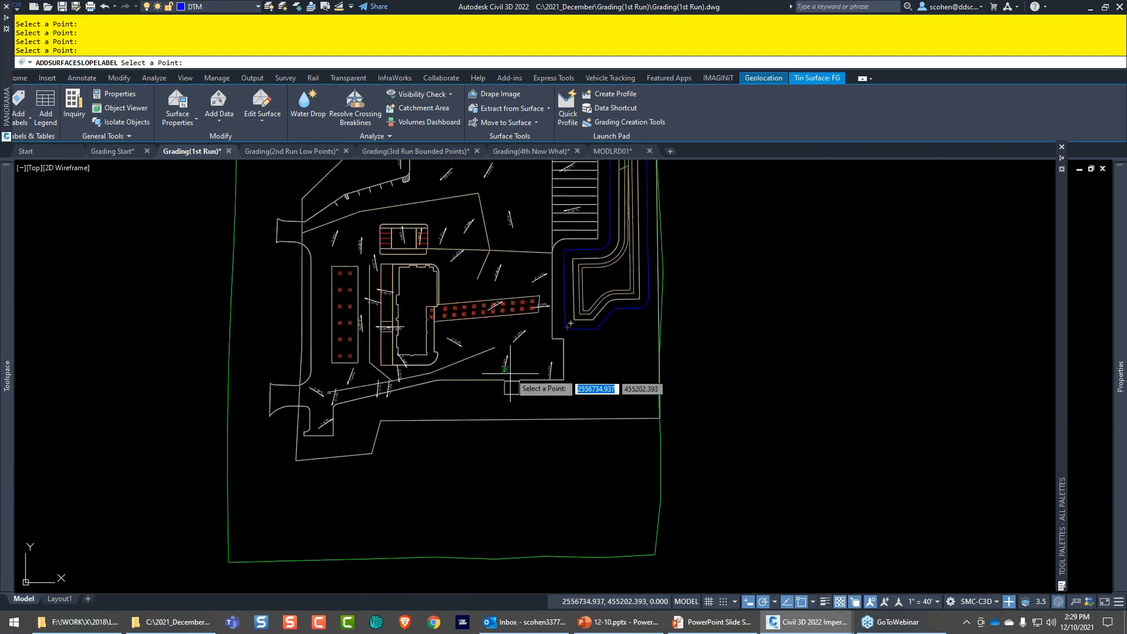
key(Escape)
- Inspect the slopes at the small rectangular zone on the building's west side by selecting its outline, and clear the selection
scroll(502, 296, up, 4)
middle_drag(502, 296, 524, 401)
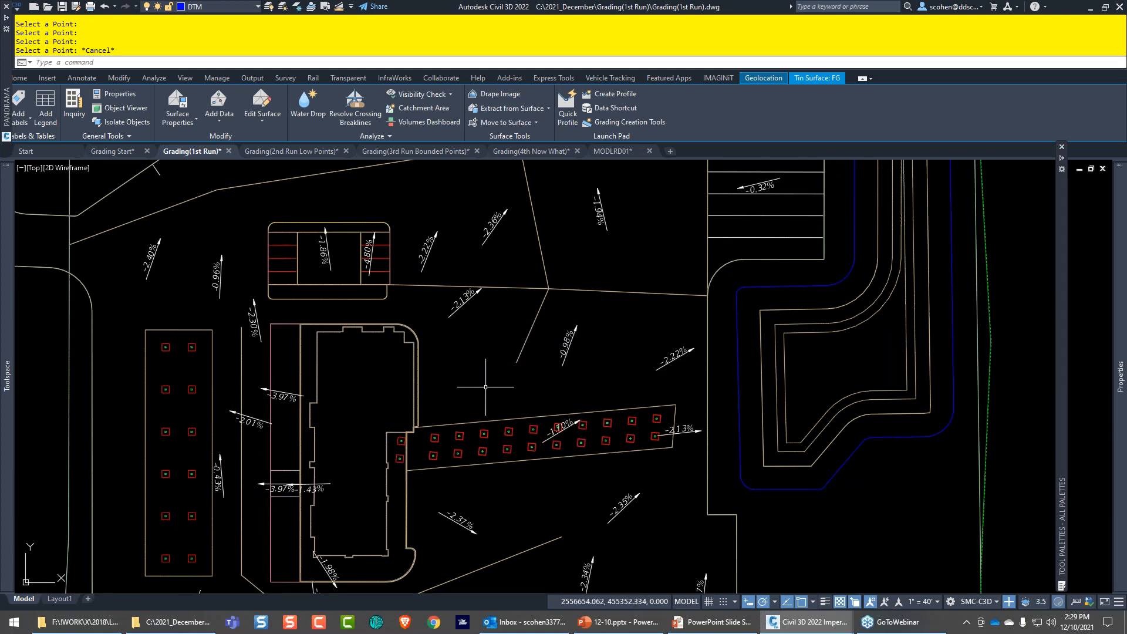
middle_drag(485, 387, 506, 387)
scroll(431, 403, up, 5)
click(389, 344)
click(441, 404)
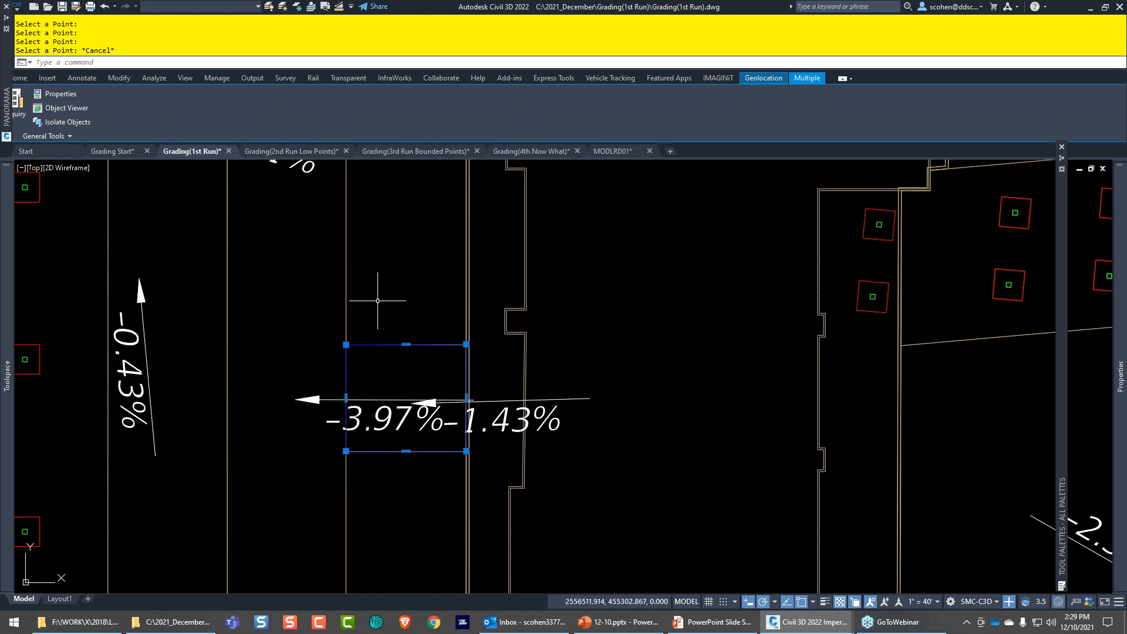
key(Escape)
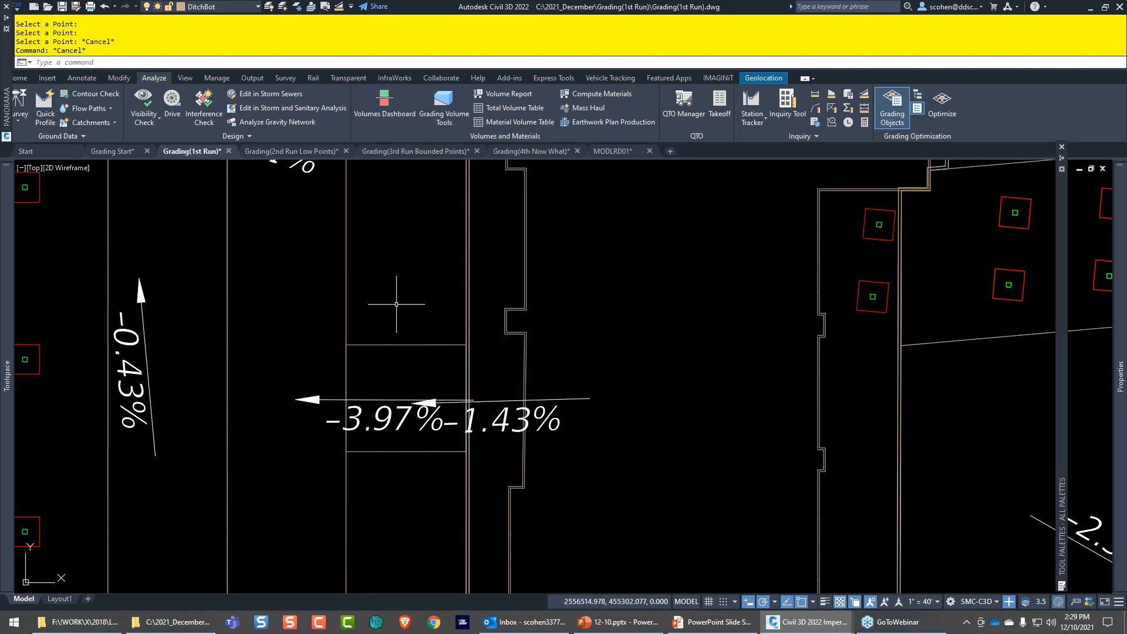
- In the Grading(2nd Run Low Points) drawing, view the properties of zone PMStripe6B - 4 and the surrounding slope labels
click(304, 153)
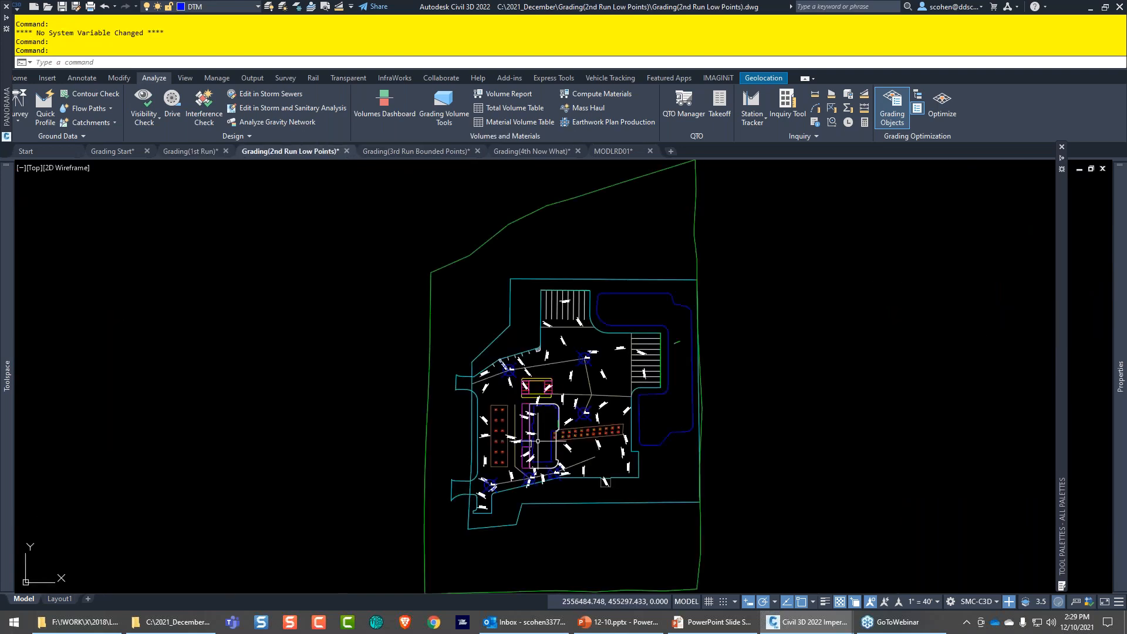
scroll(537, 440, up, 6)
click(580, 392)
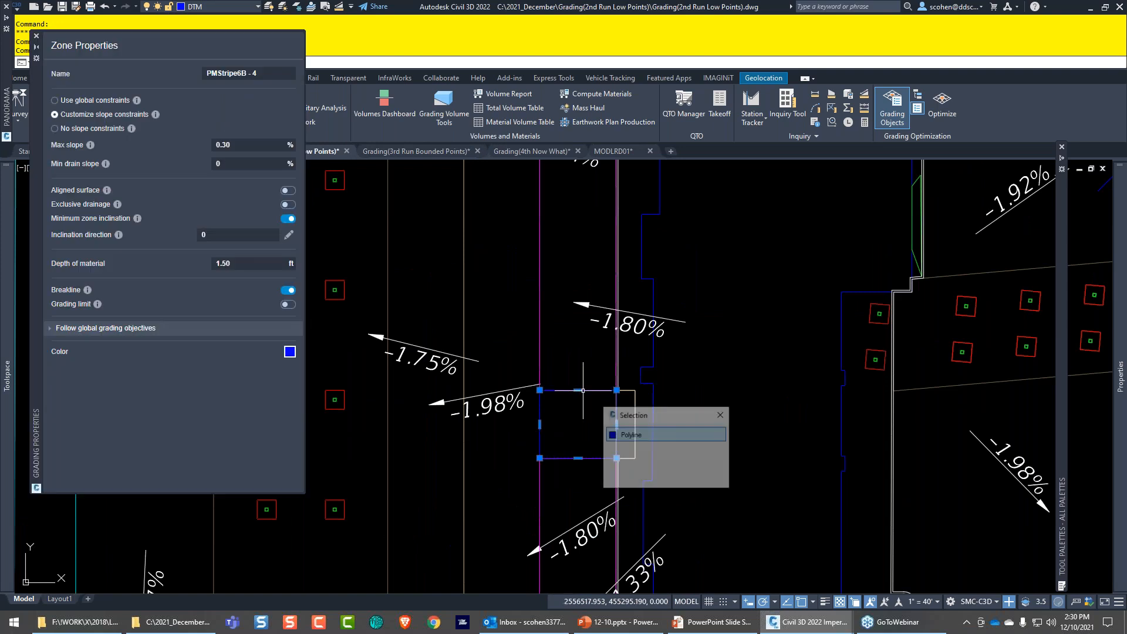
click(646, 434)
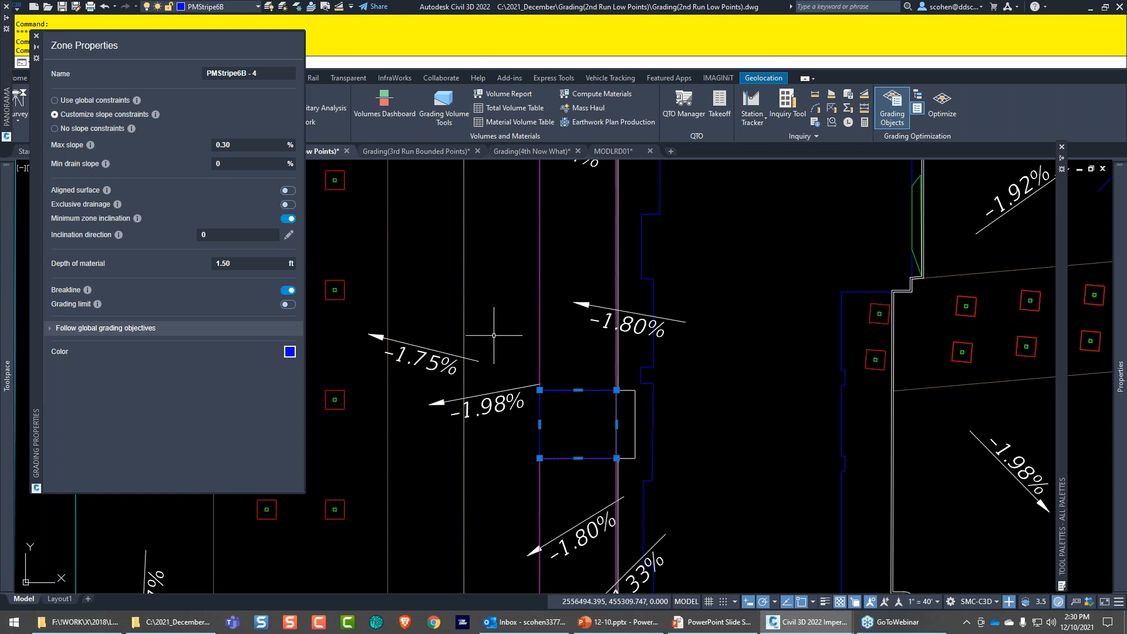
scroll(506, 336, down, 2)
scroll(506, 335, down, 2)
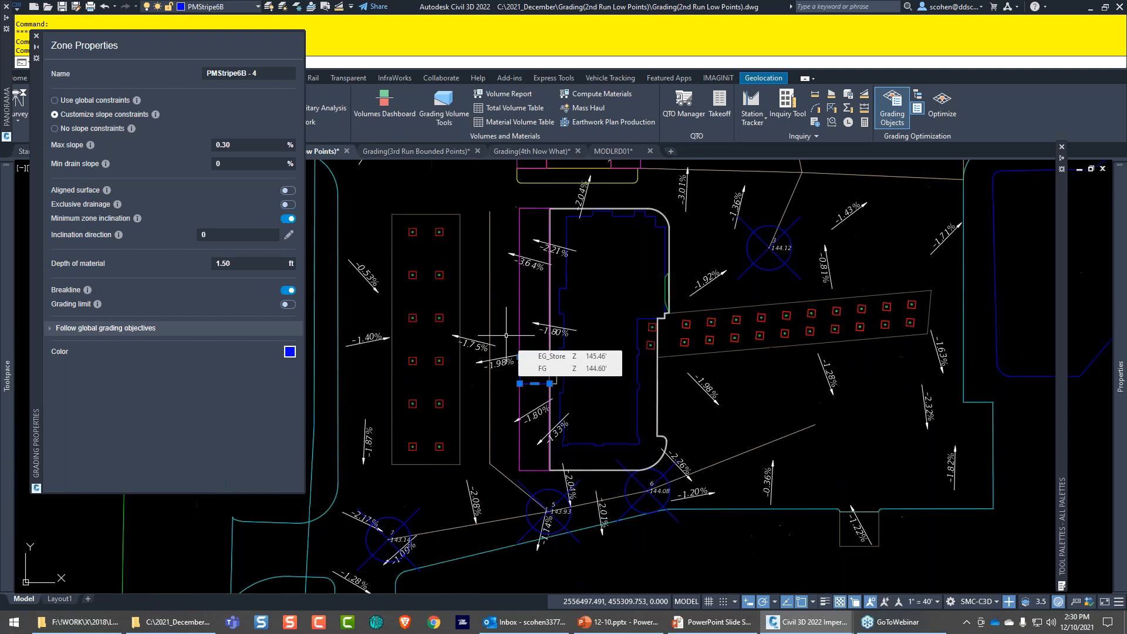
key(Escape)
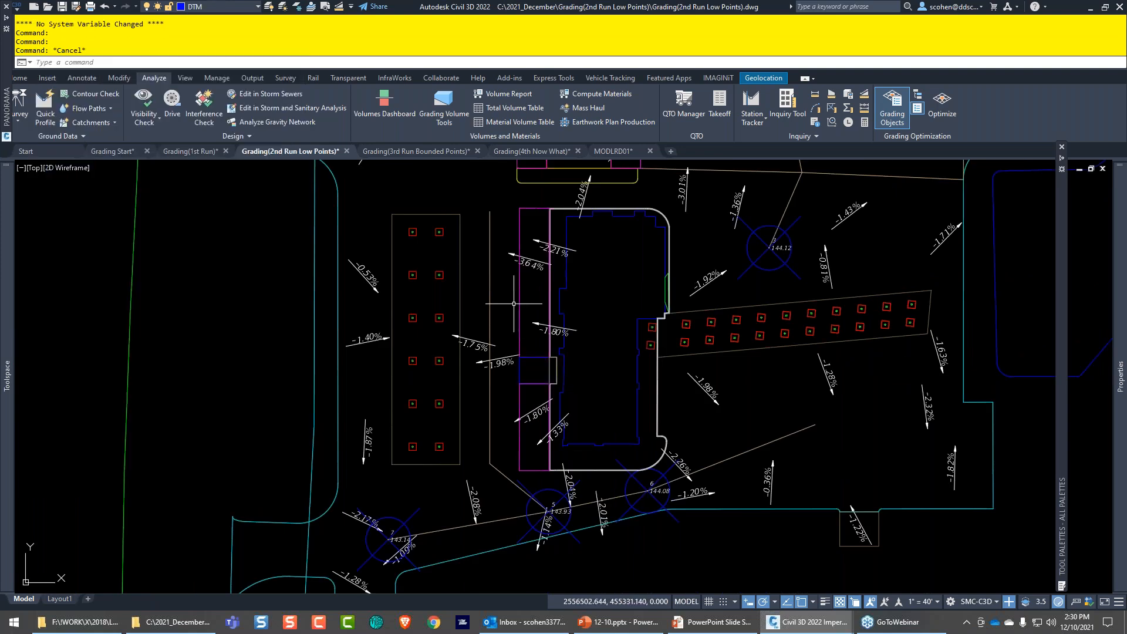
middle_drag(514, 304, 523, 374)
- Back in the Grading(1st Run) drawing, preview slopes near the southwest entrance by moving the -2.10% label, and cancel the move
click(195, 151)
scroll(551, 309, down, 4)
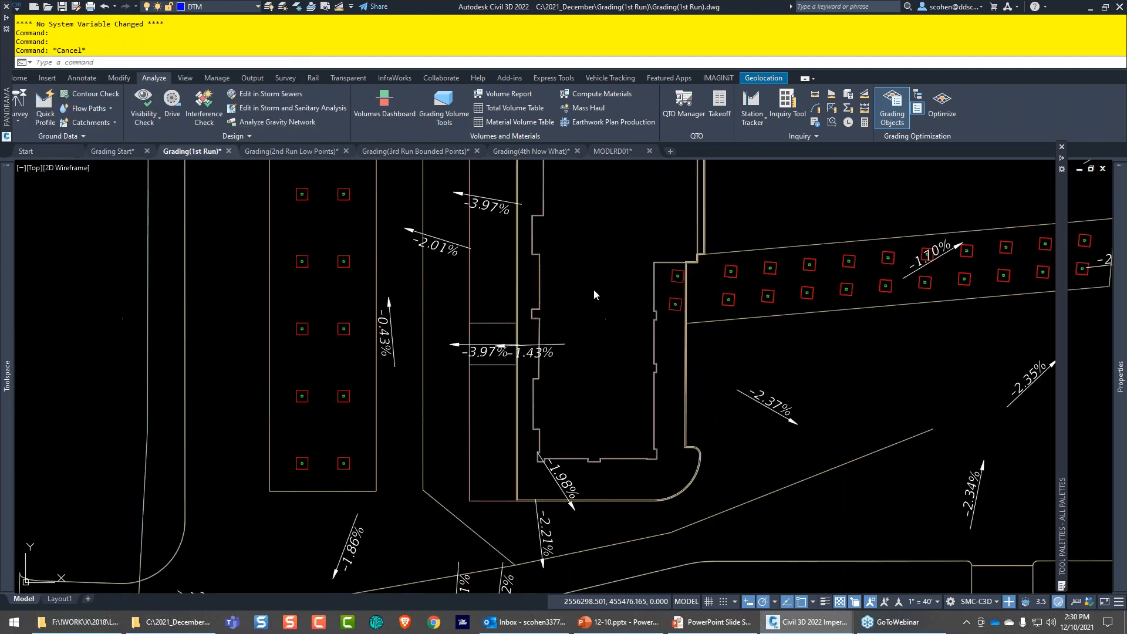
middle_drag(594, 289, 660, 177)
middle_drag(349, 519, 440, 399)
scroll(440, 400, up, 2)
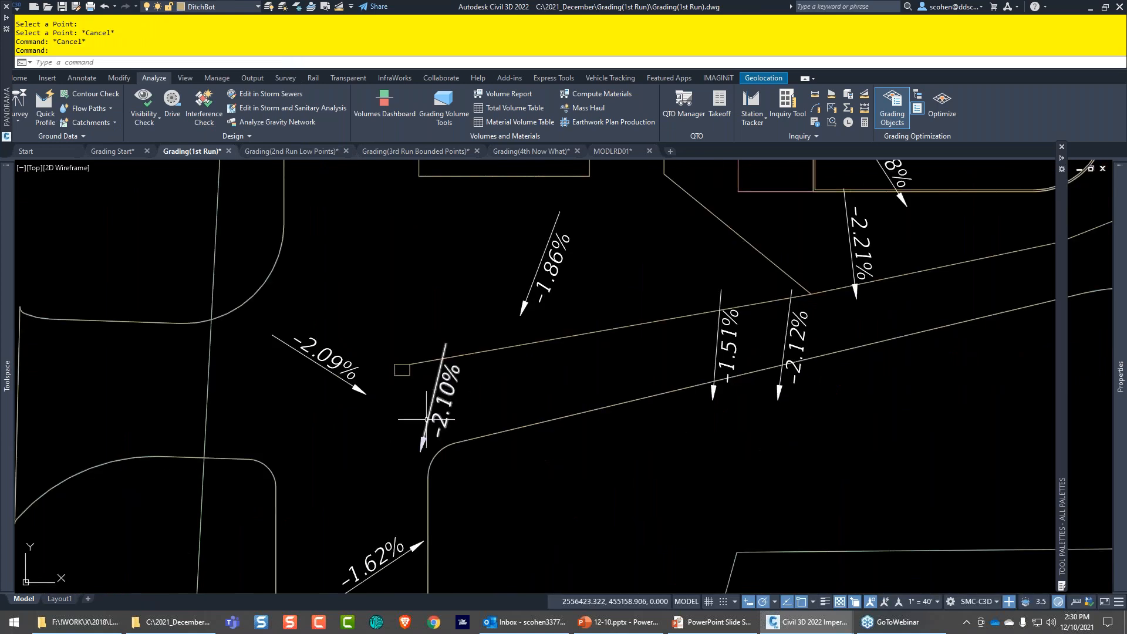
middle_drag(376, 510, 418, 438)
click(486, 332)
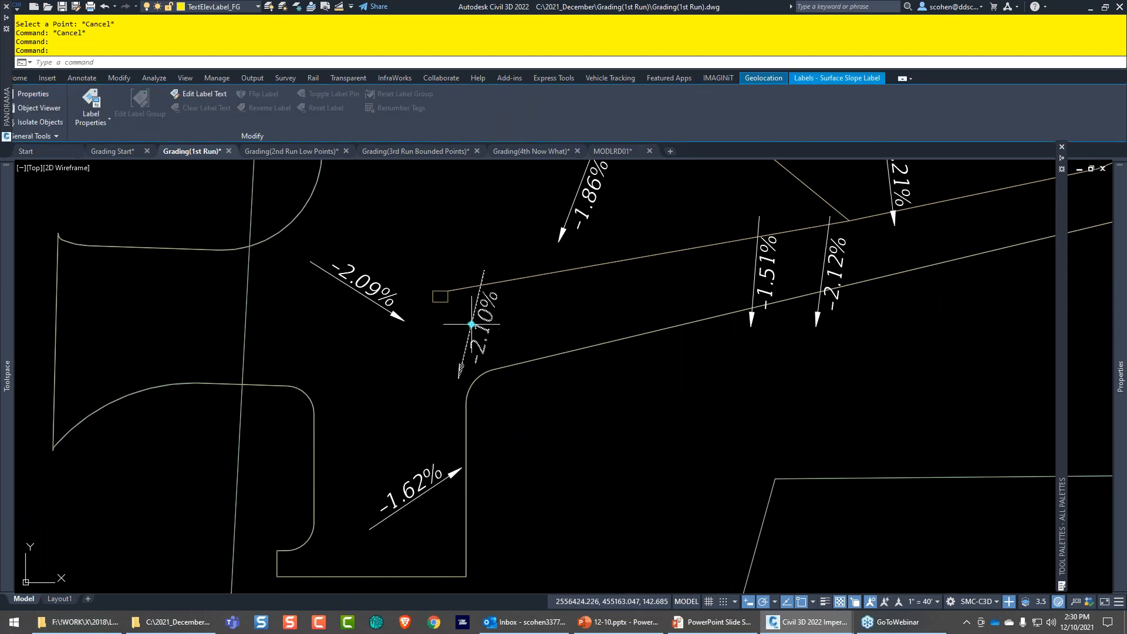
click(471, 324)
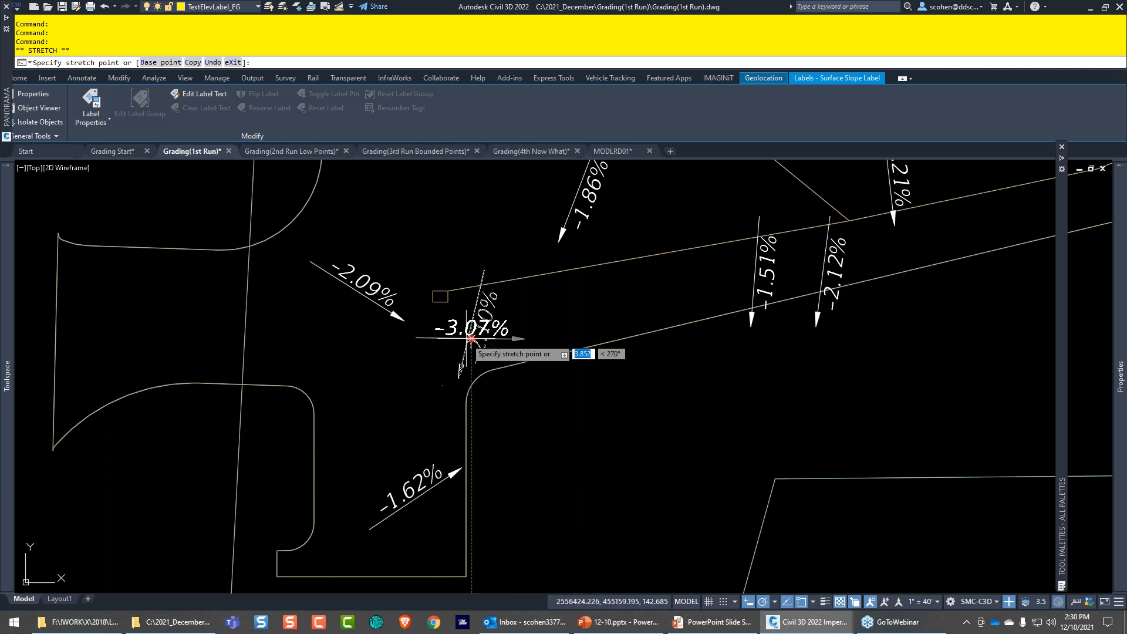
key(Escape)
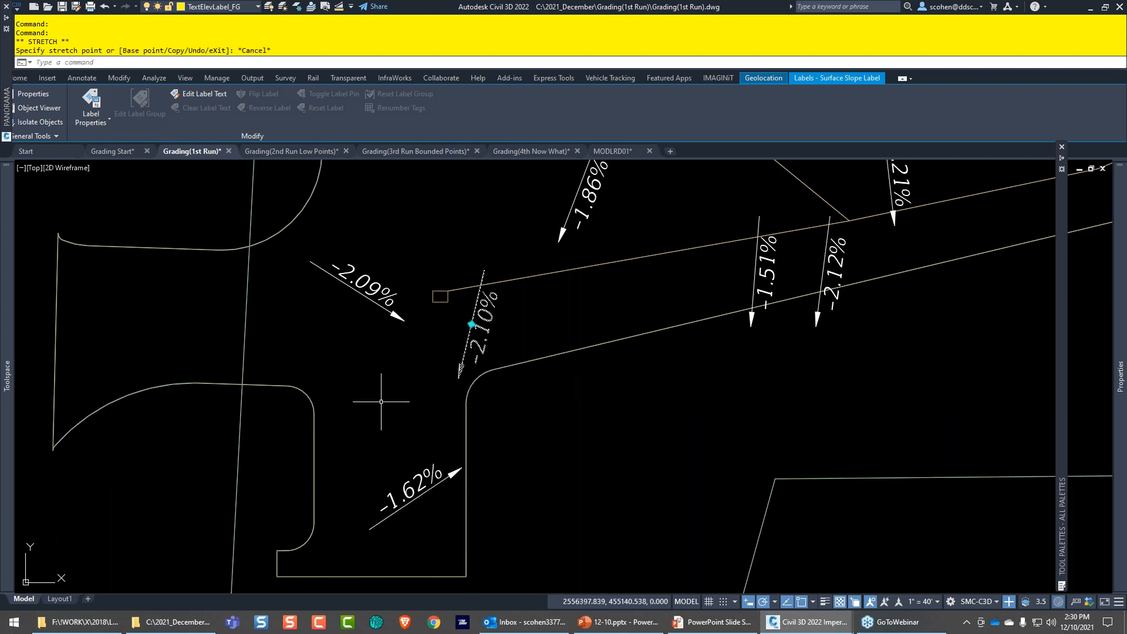
- In the Grading(2nd Run Low Points) drawing, reopen the properties of zone PMStripe6B - 4 and expand its global grading objectives
scroll(523, 339, down, 4)
click(290, 152)
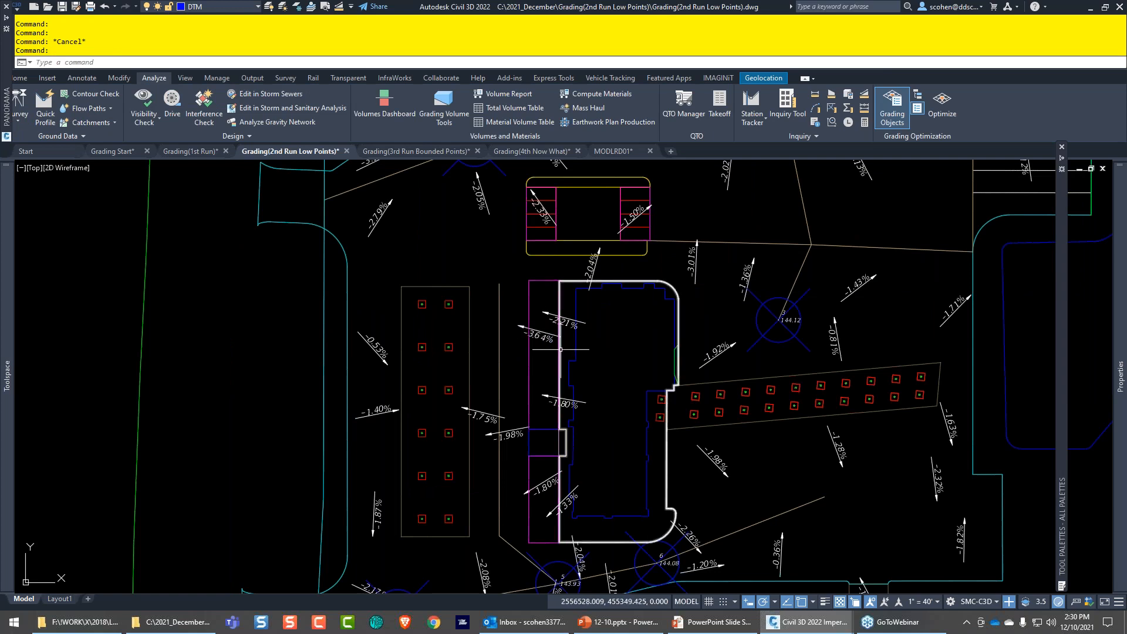
middle_drag(576, 399, 589, 300)
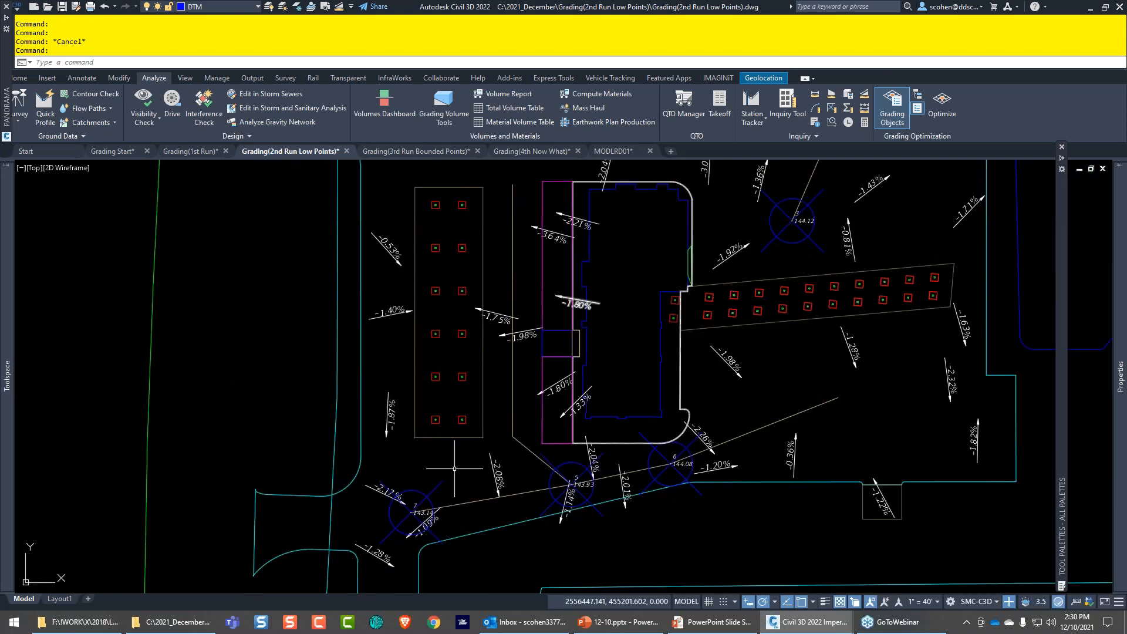
scroll(584, 342, up, 6)
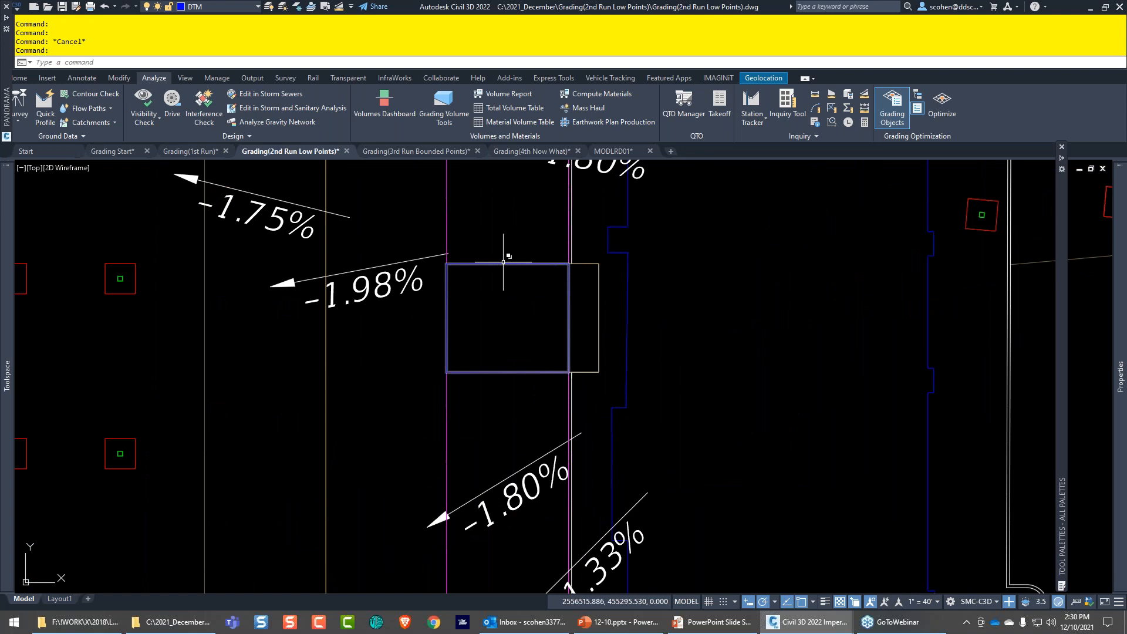
click(558, 330)
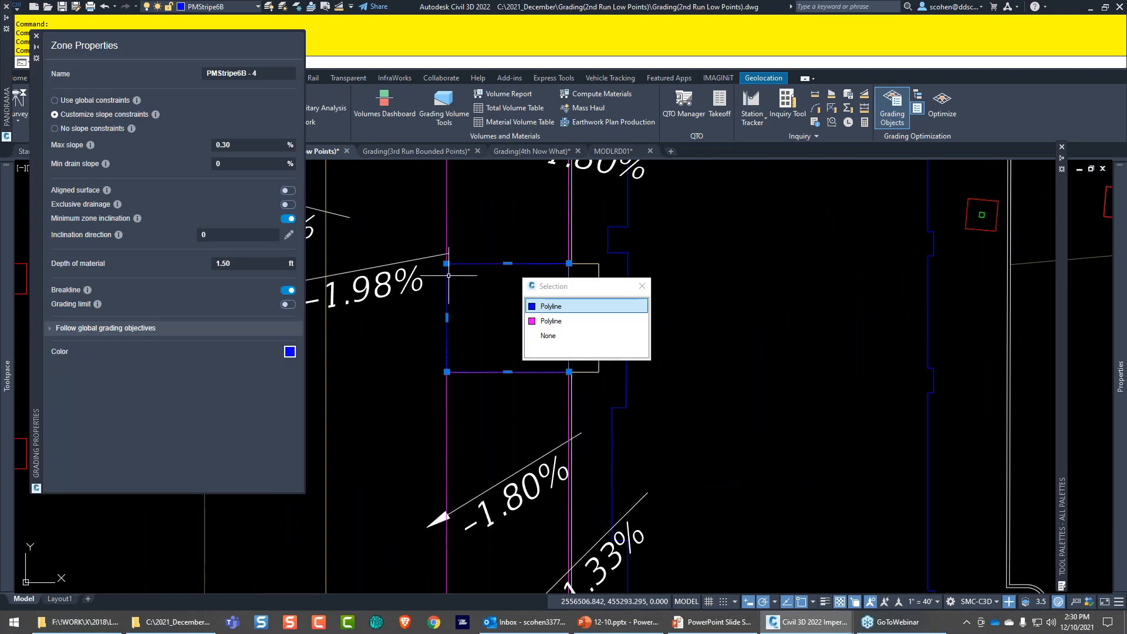
click(177, 327)
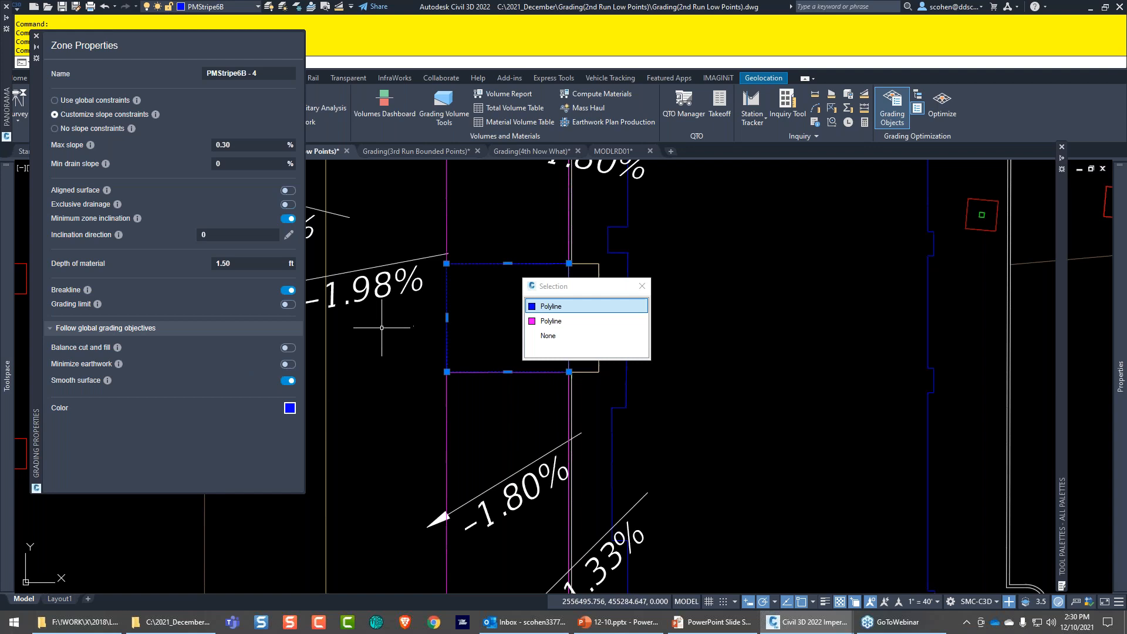
- View the zone properties of DitchBot - 9, the narrow rectangle adjoining zone PMStripe6B - 4, and clear the selection
key(Escape)
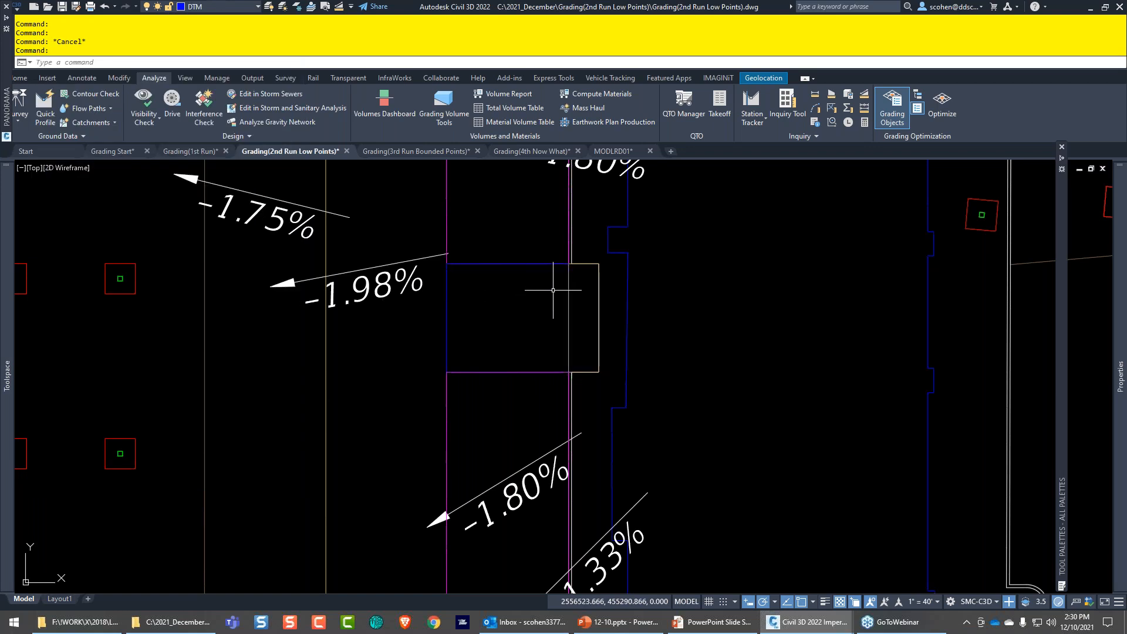
click(571, 305)
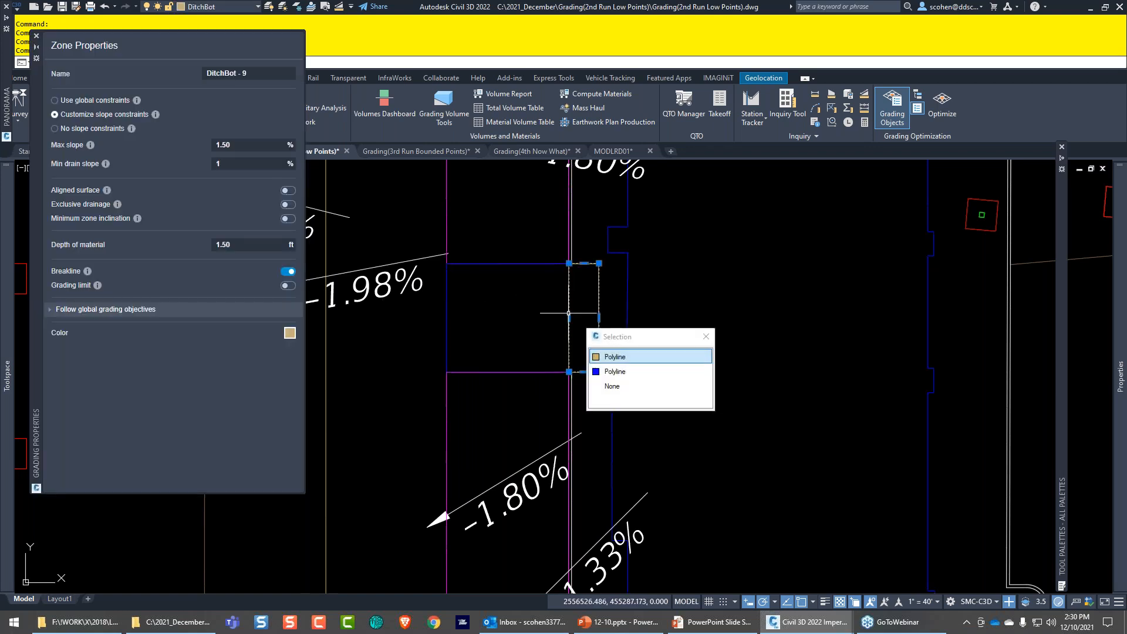
click(623, 357)
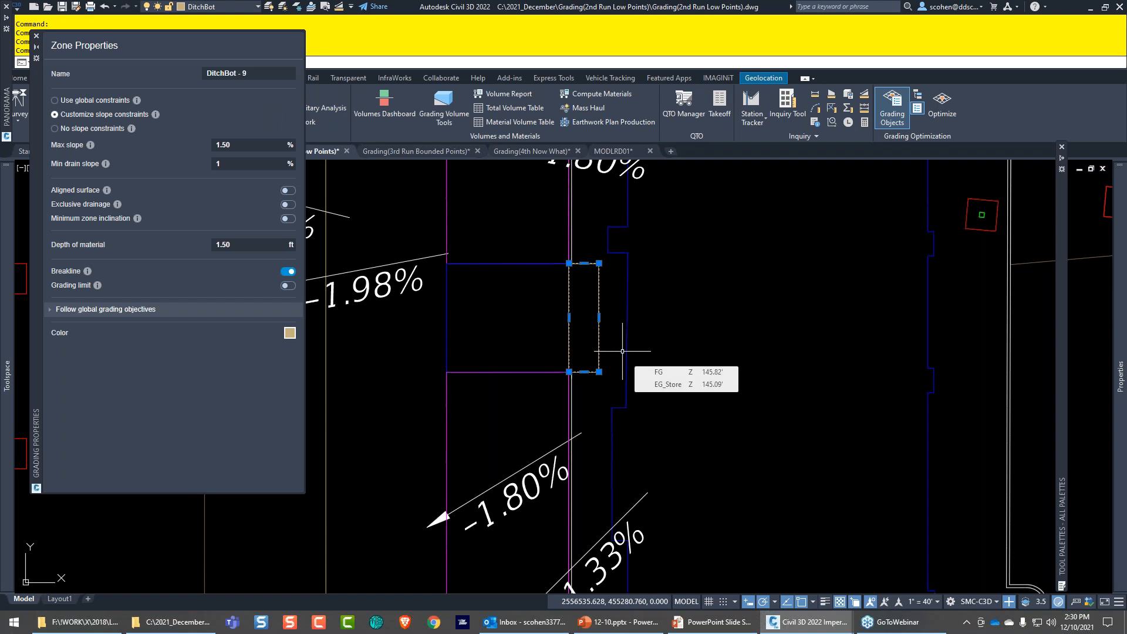
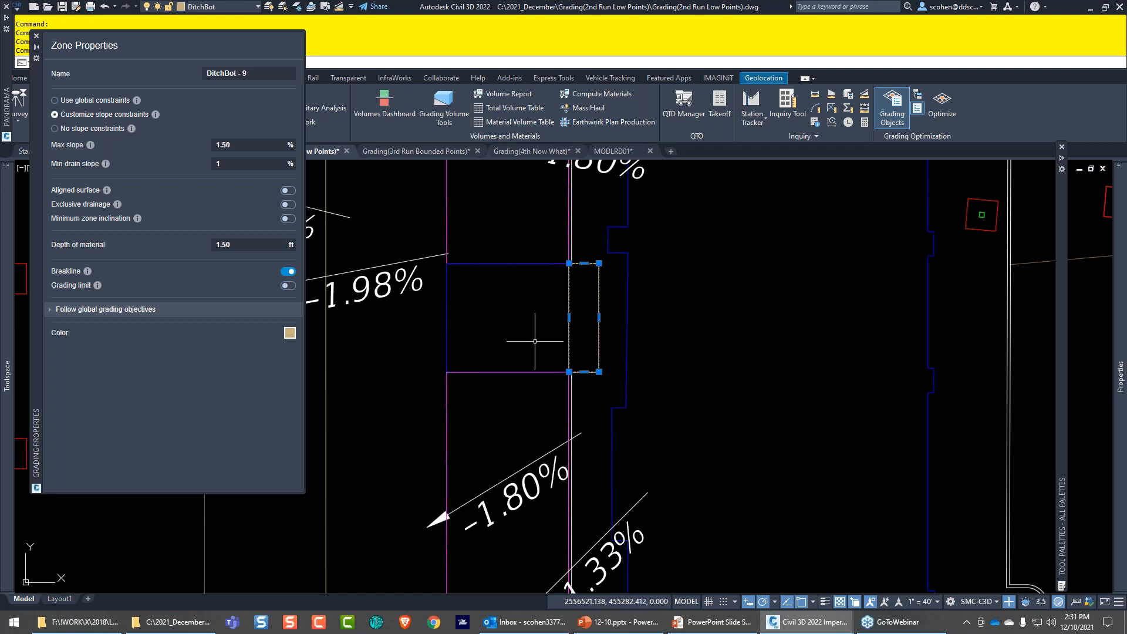
key(Escape)
key(Escape)
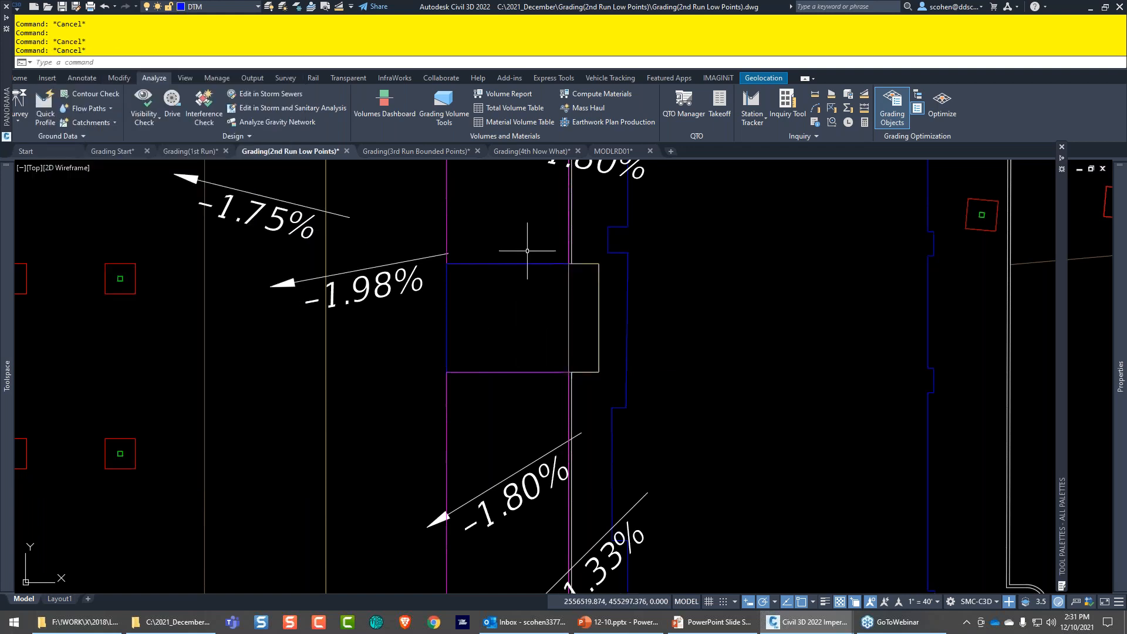
- Compare the slope constraints of the two magenta PMStripe6W zones with those of zone PMStripe6B - 4 between them
scroll(520, 241, down, 2)
middle_drag(520, 241, 481, 332)
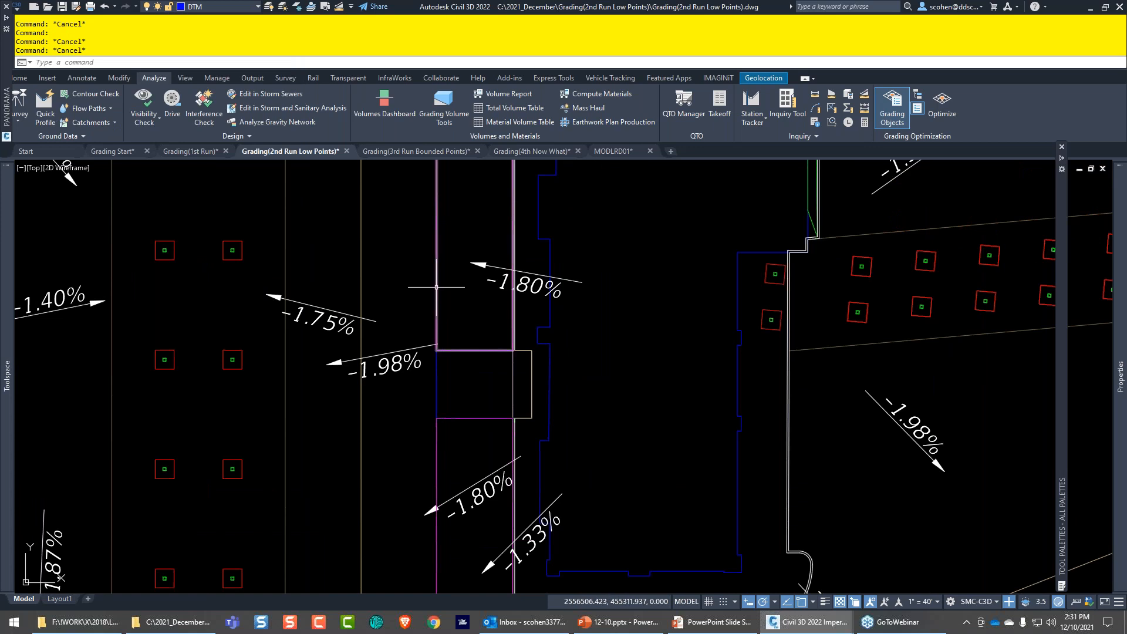
click(479, 382)
middle_drag(478, 385, 479, 319)
click(452, 384)
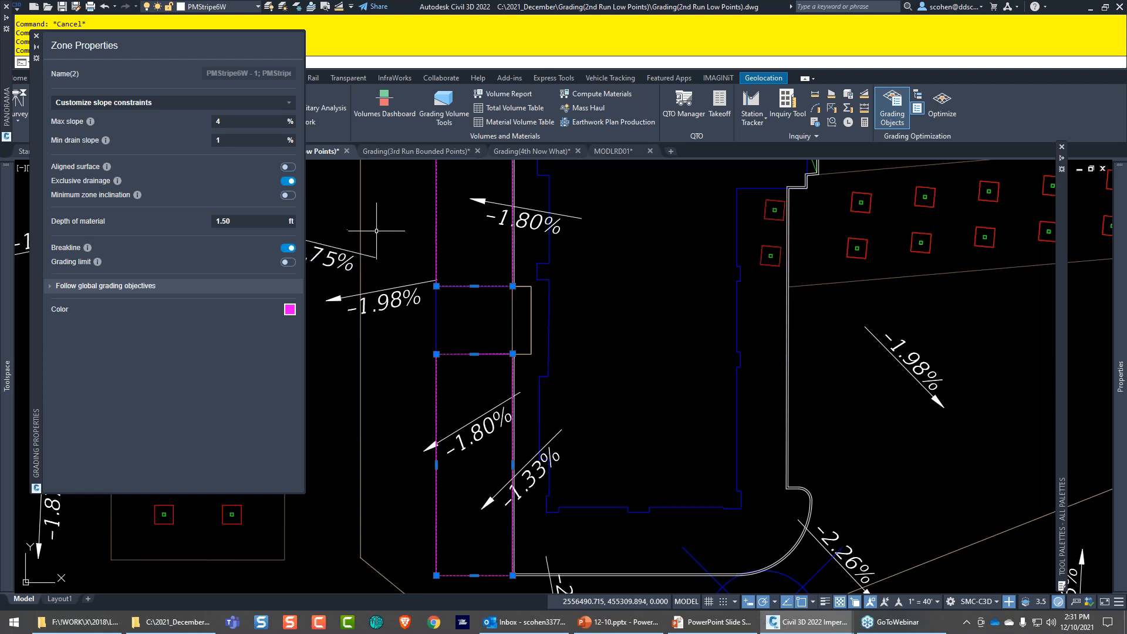
key(Escape)
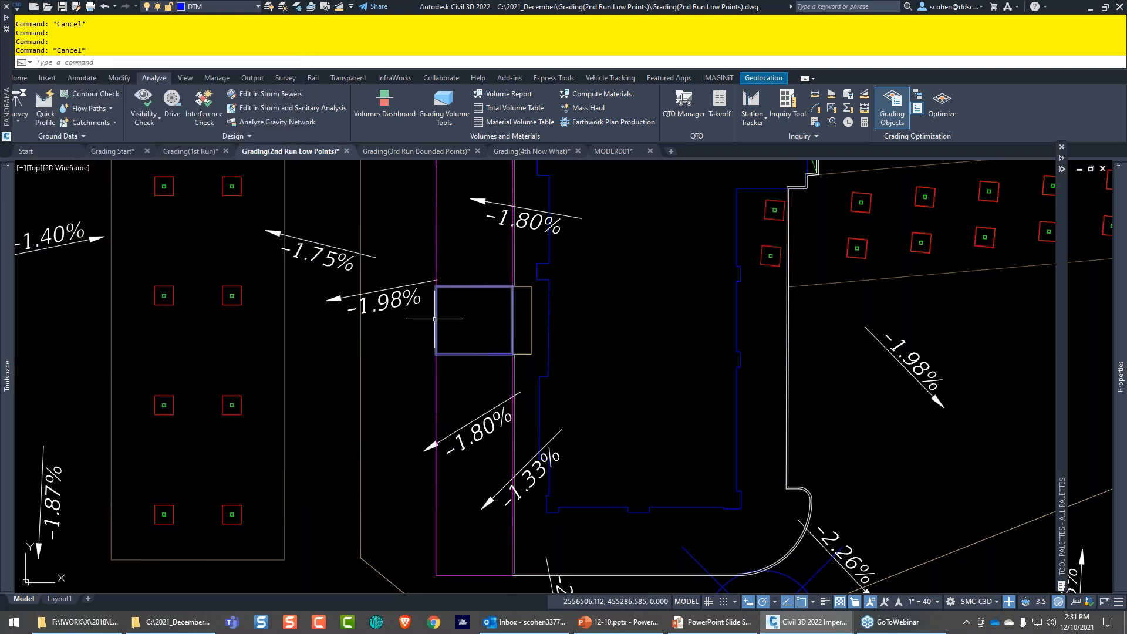
click(436, 320)
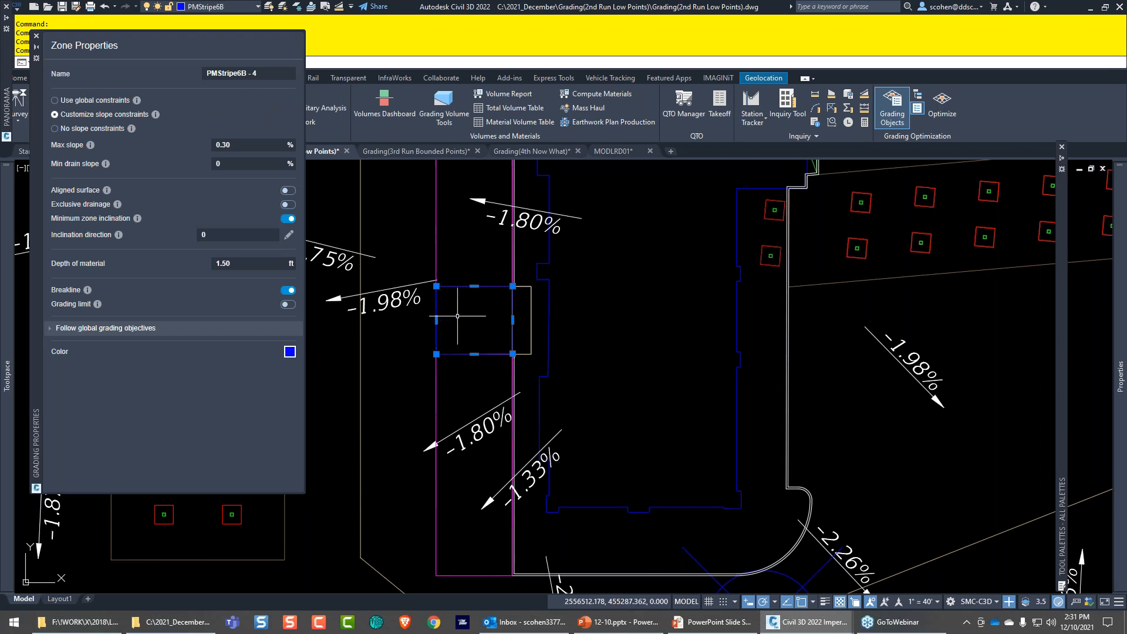
key(Escape)
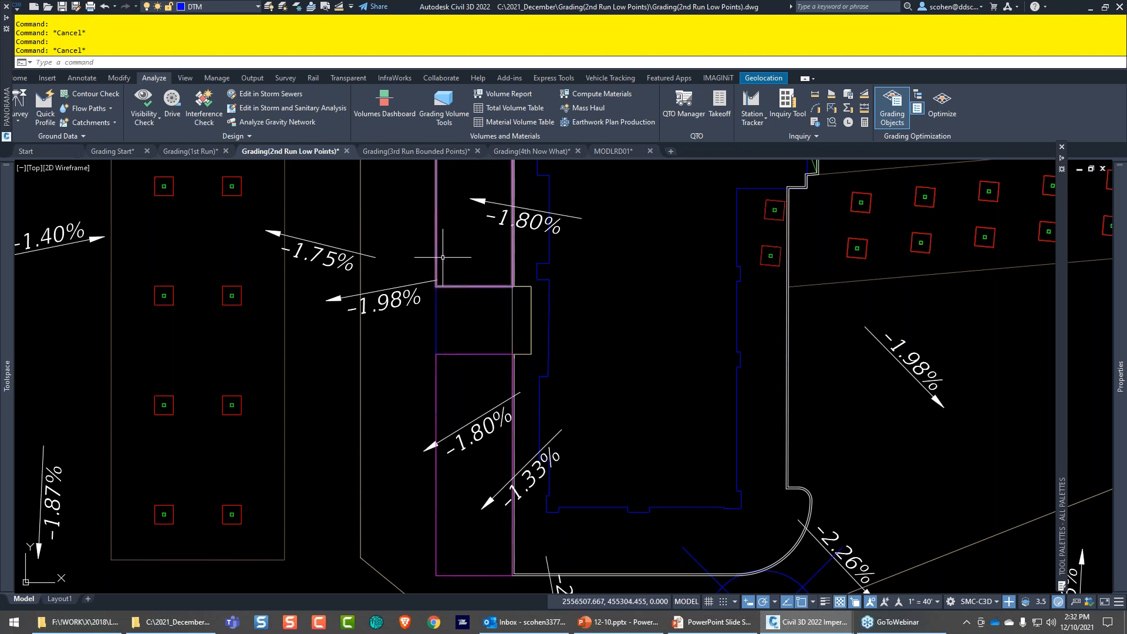
- View the properties and full extent of sidewalk zone Sidewalk_pm - 6 around the building, and clear the selection
middle_drag(515, 383, 490, 269)
scroll(504, 470, up, 6)
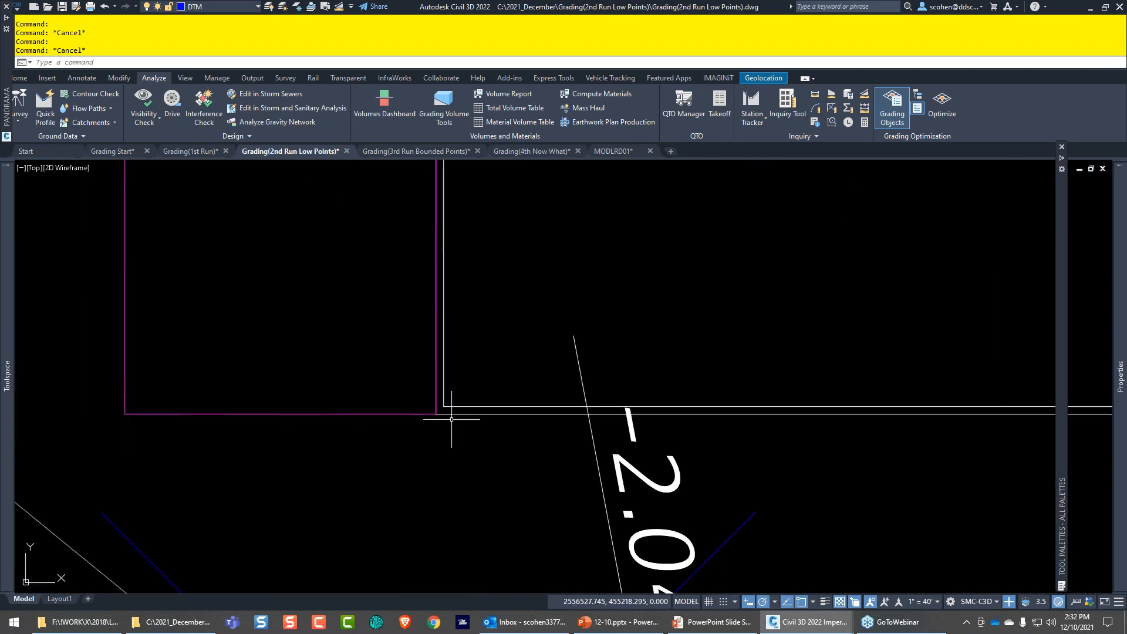
scroll(452, 419, up, 4)
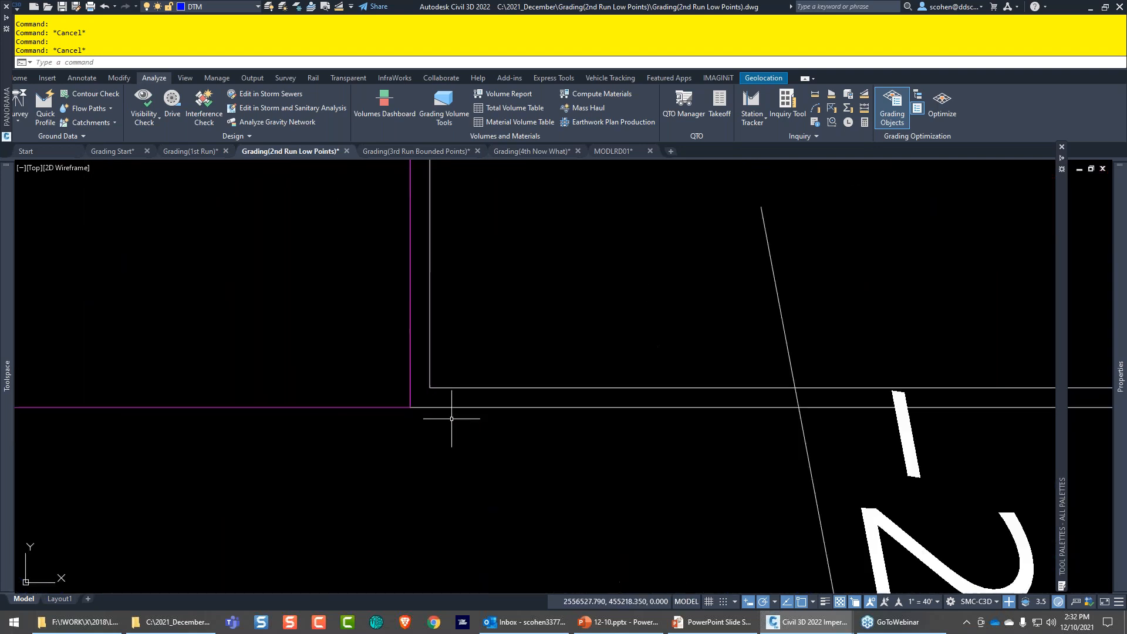
click(439, 388)
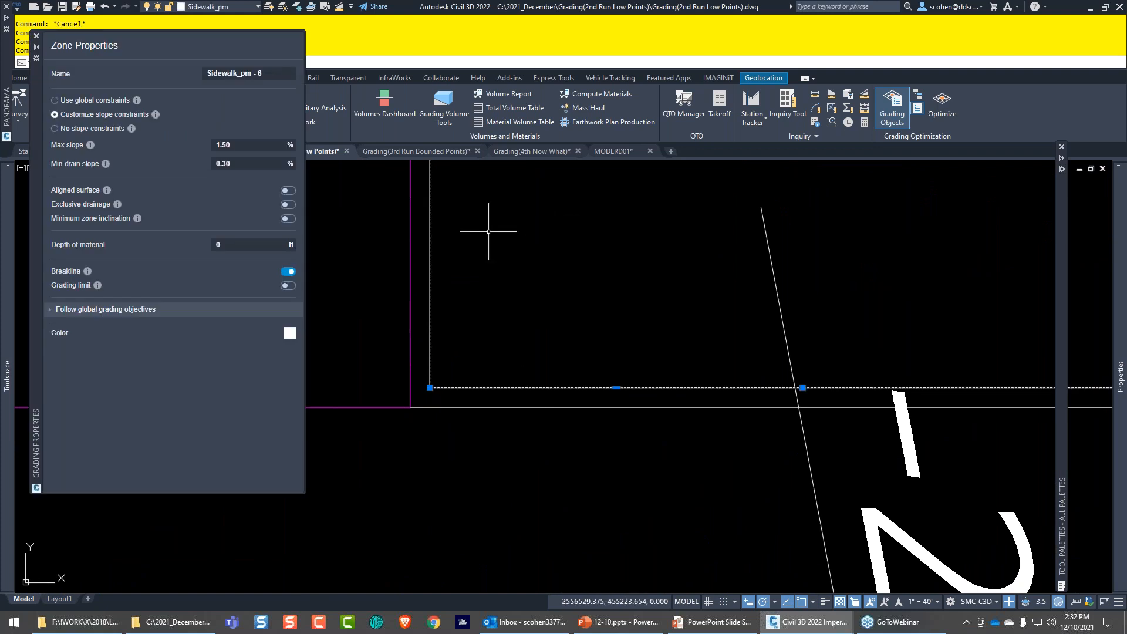
scroll(522, 267, down, 2)
scroll(522, 326, down, 3)
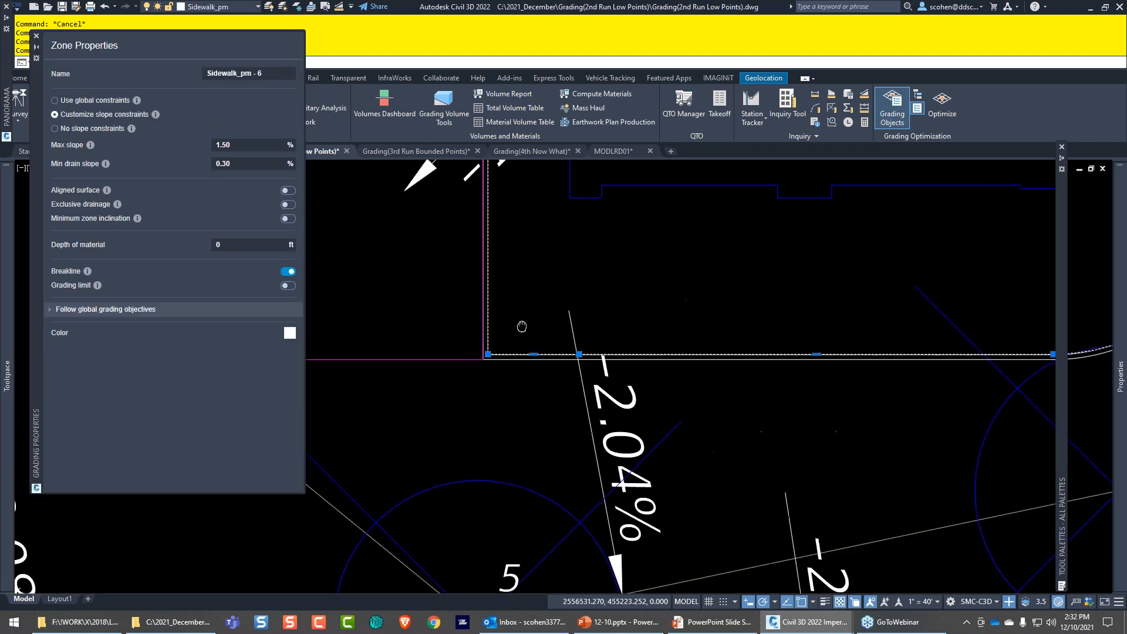
middle_drag(522, 326, 484, 415)
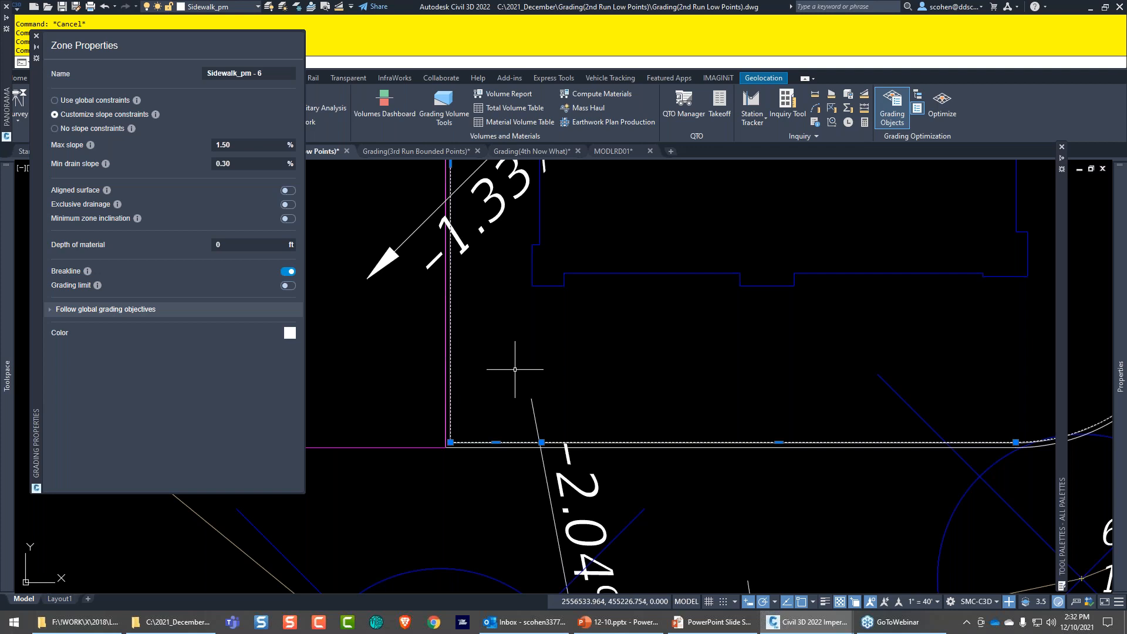
scroll(515, 369, down, 6)
scroll(515, 369, down, 5)
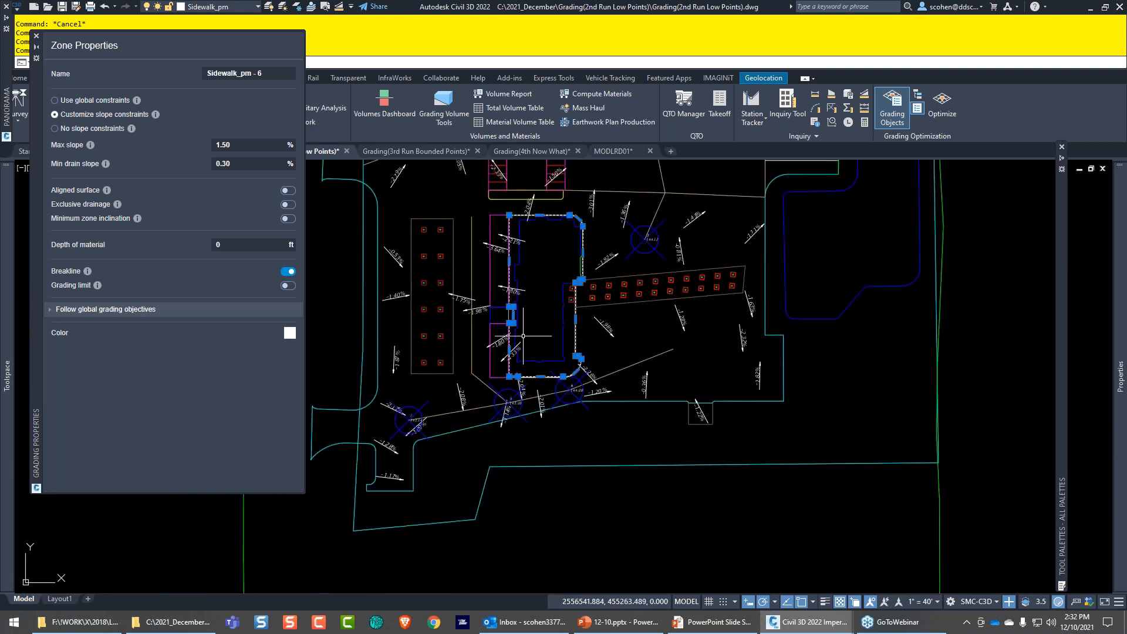
scroll(525, 338, up, 4)
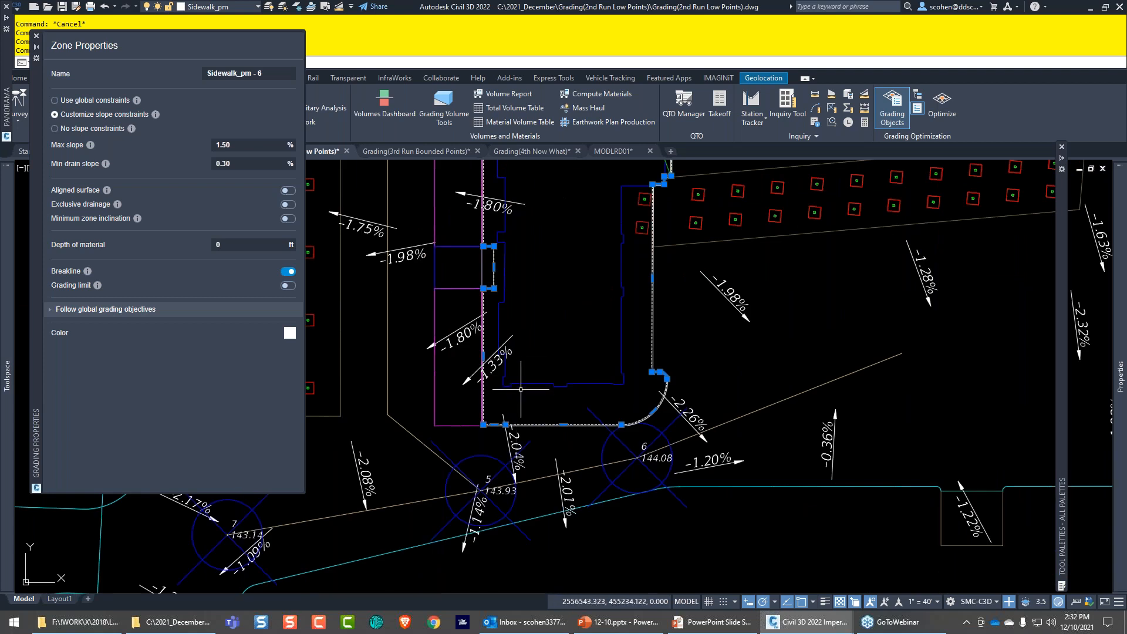
key(Escape)
- View the height, width and reverse setting of curb Sidewalk_pm - 3 at the building's southwest corner, and clear the selection
scroll(519, 399, up, 6)
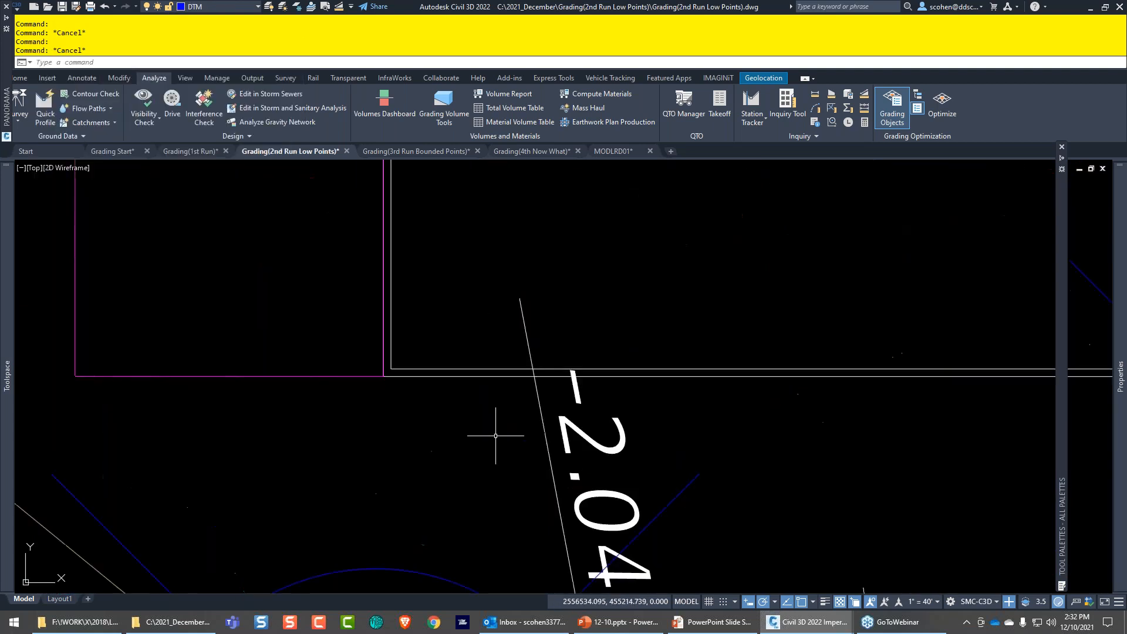
click(373, 332)
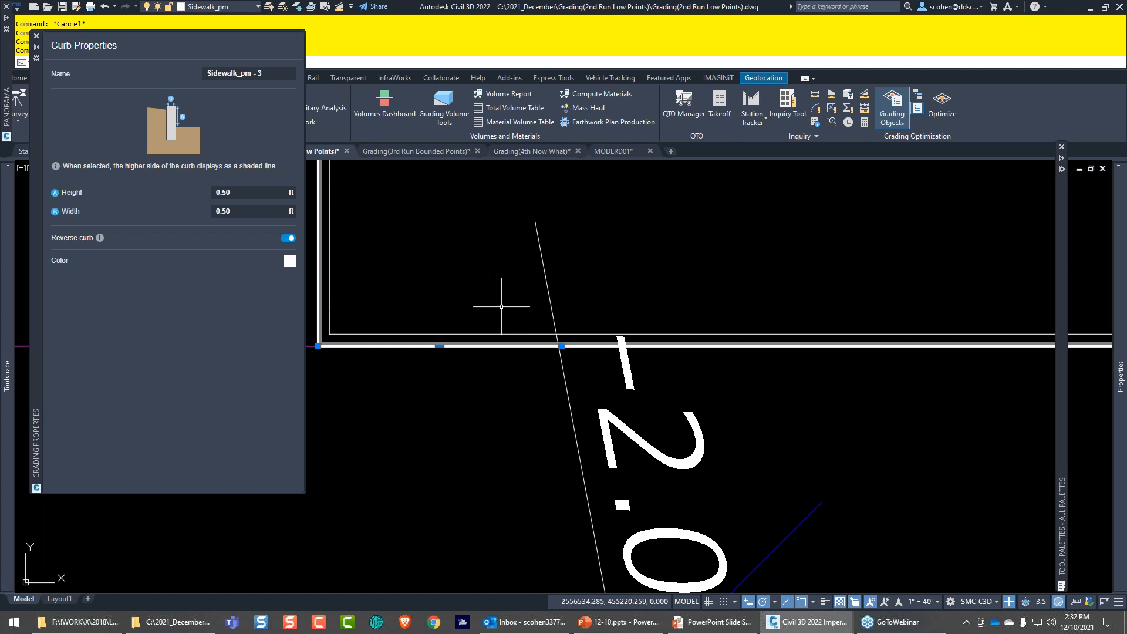
key(Escape)
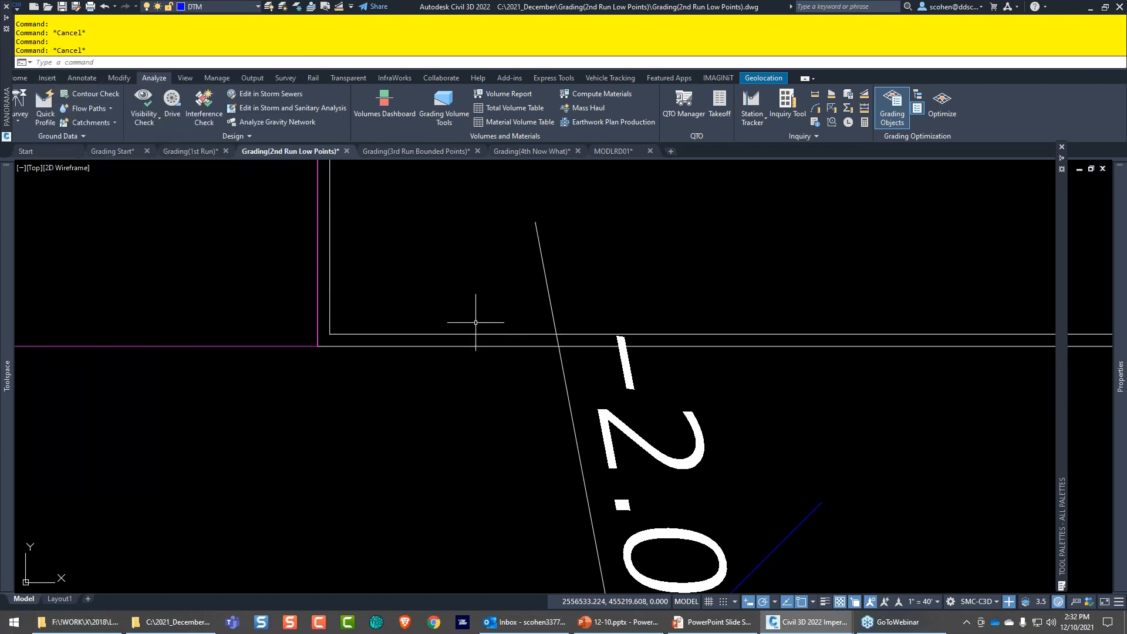
- Examine the slope labels and surface elevations along the building's south and west sides
scroll(476, 322, down, 4)
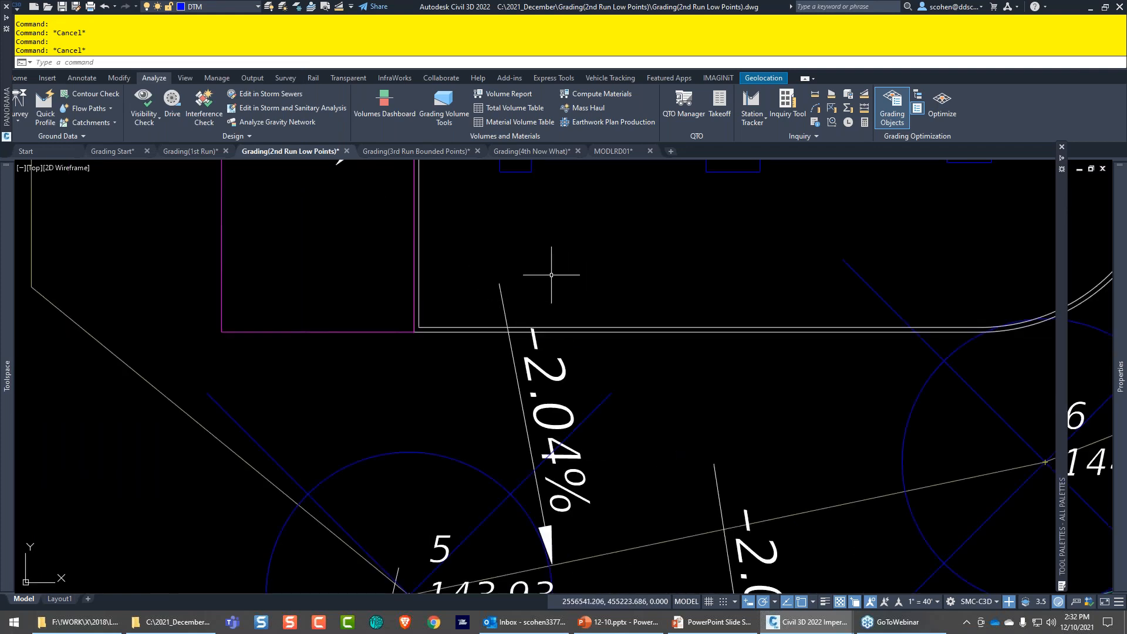
scroll(558, 258, down, 2)
scroll(557, 253, down, 2)
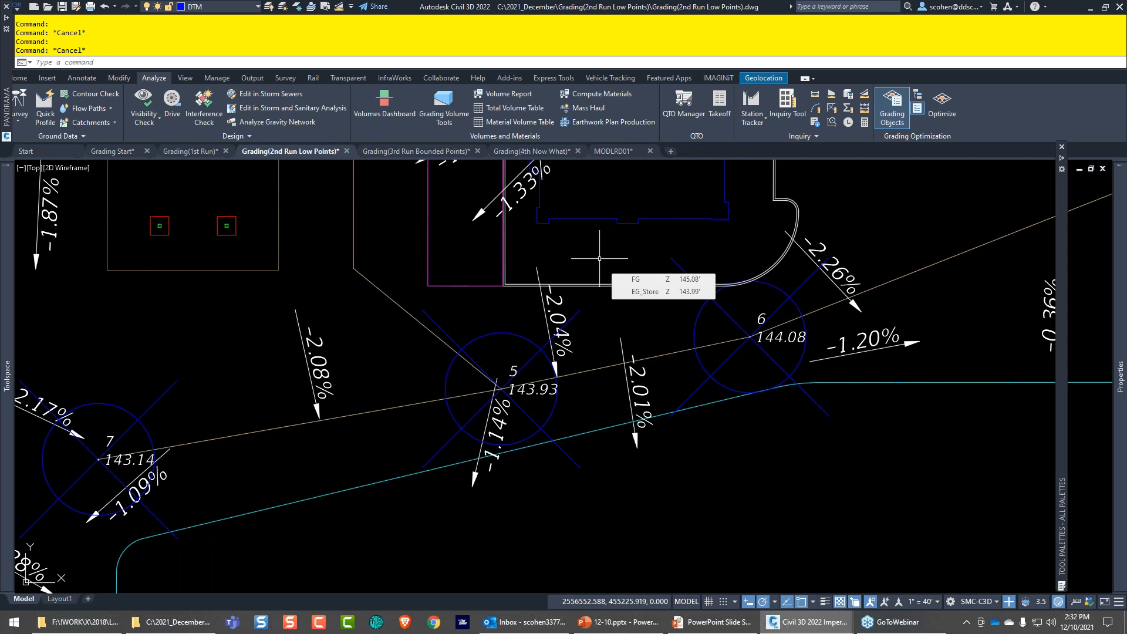
middle_drag(591, 226, 593, 299)
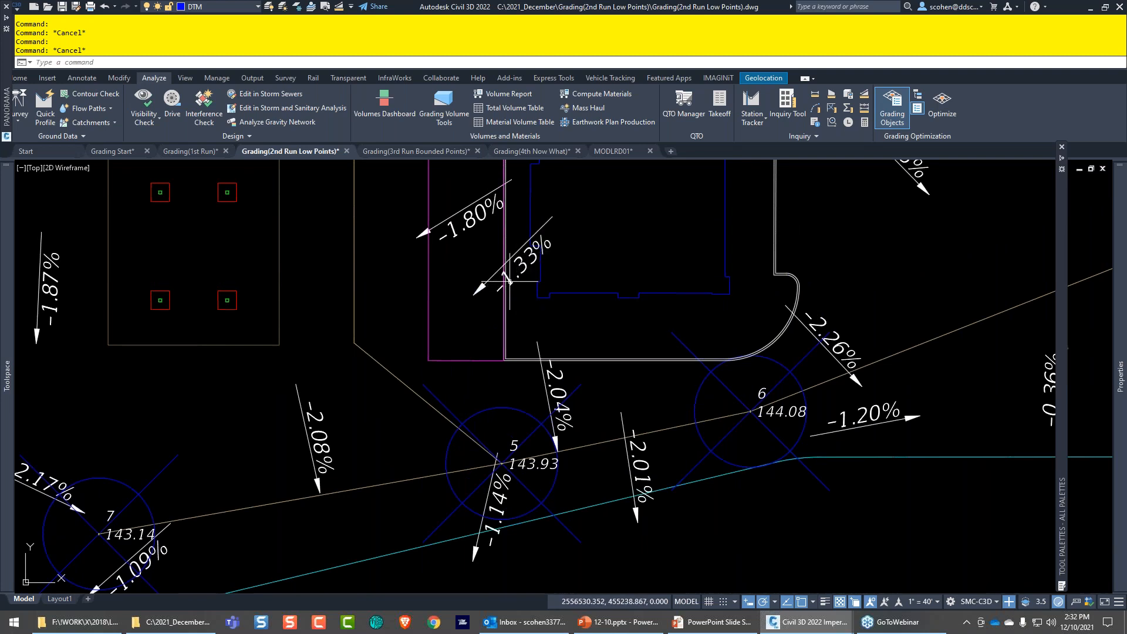
middle_drag(477, 228, 489, 388)
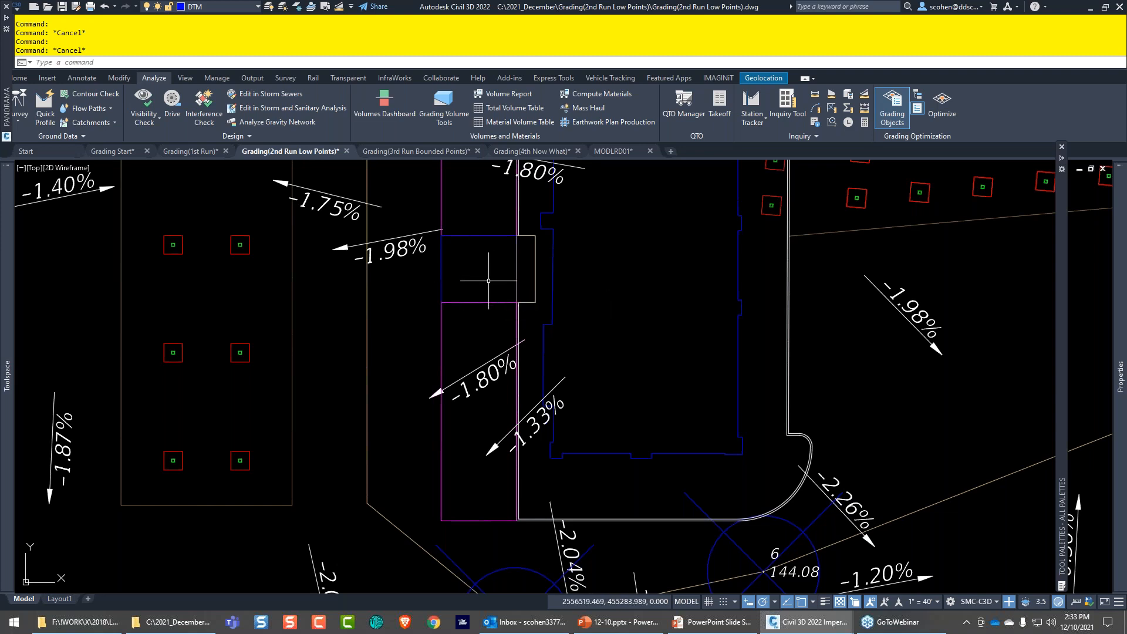
scroll(489, 276, down, 4)
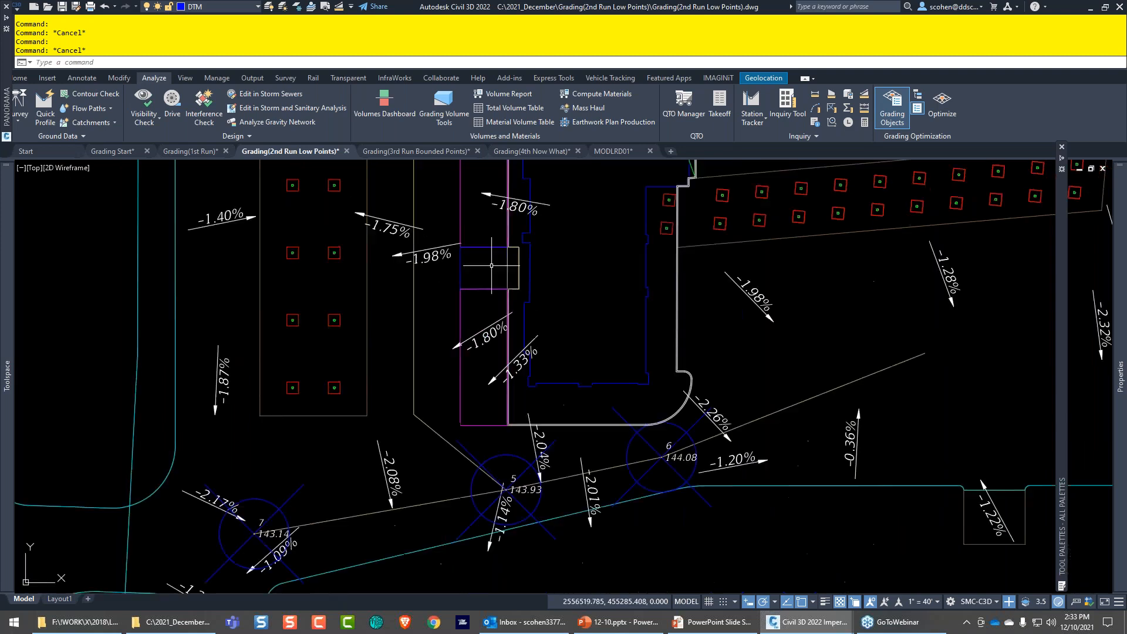
scroll(437, 406, up, 2)
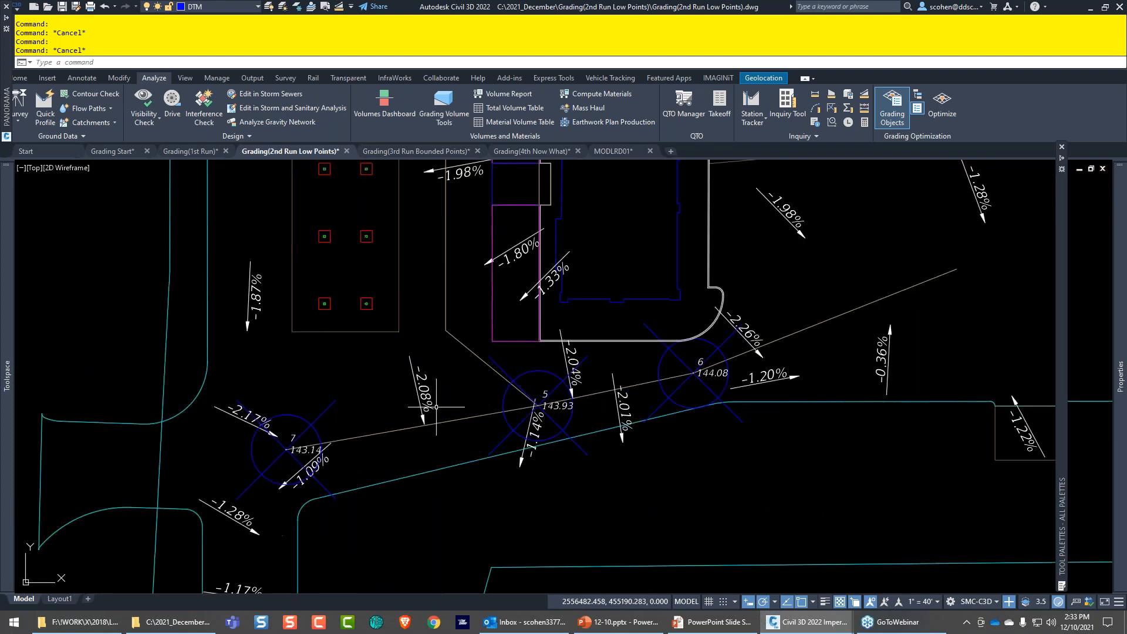
- Regenerate the drawing to resize the point markers at low points 5, 6 and 7 south of the building
scroll(436, 407, up, 2)
text(r)
key(Return)
middle_drag(575, 420, 414, 406)
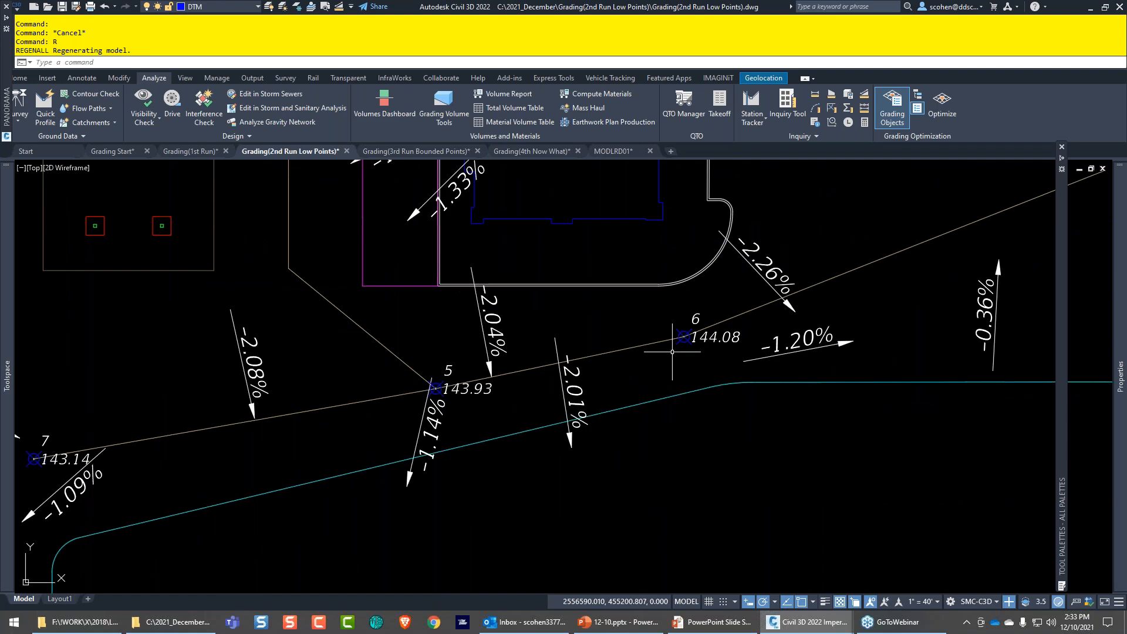
middle_drag(673, 351, 518, 365)
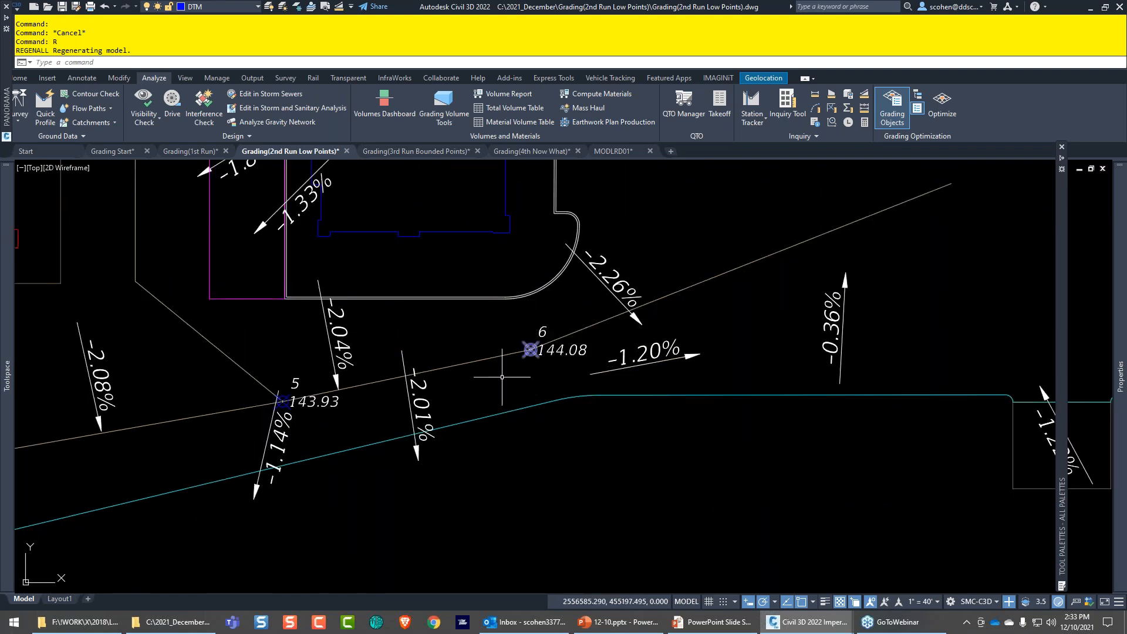
- Examine the surface elevations at low point 6 and the slopes along the drain line running east from it
scroll(522, 367, up, 3)
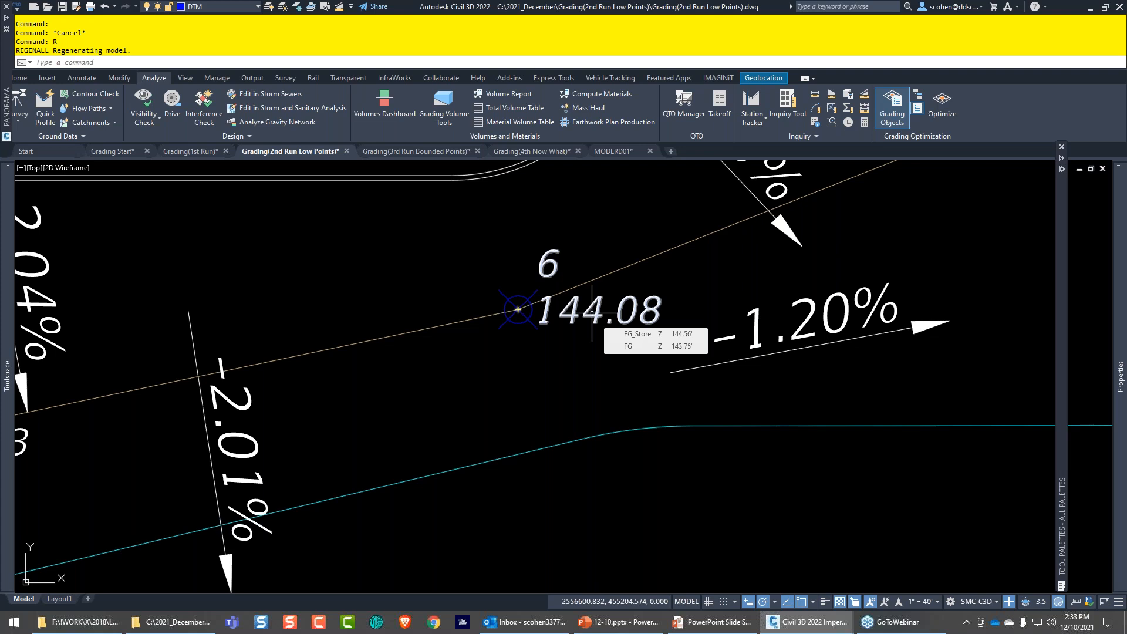
scroll(584, 307, down, 2)
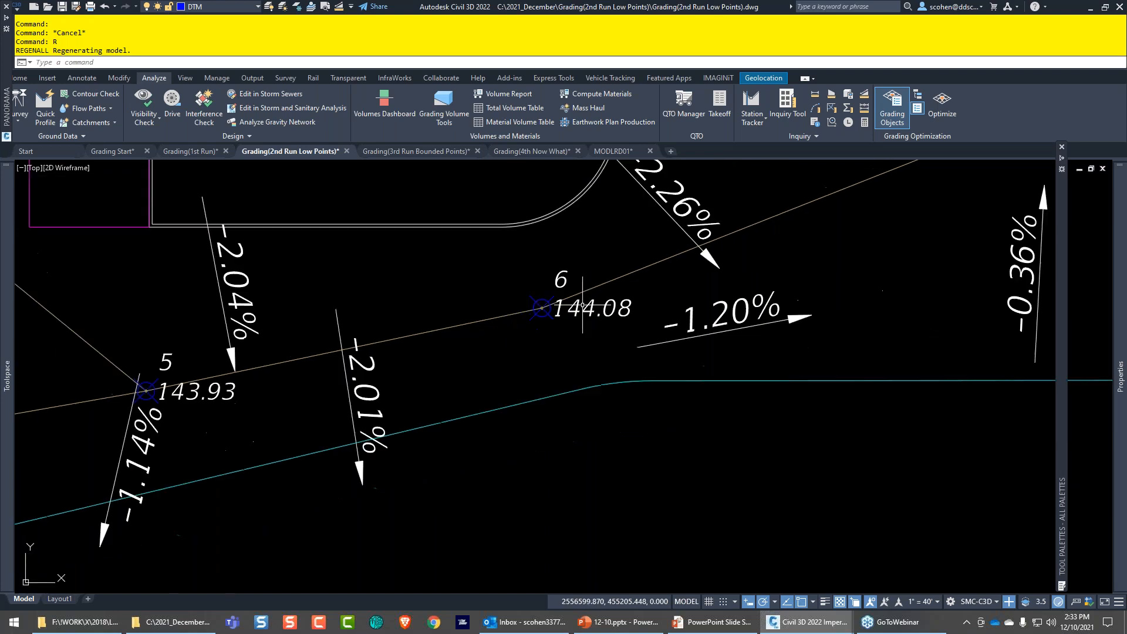
scroll(582, 306, down, 4)
scroll(643, 287, up, 2)
middle_drag(644, 287, 478, 367)
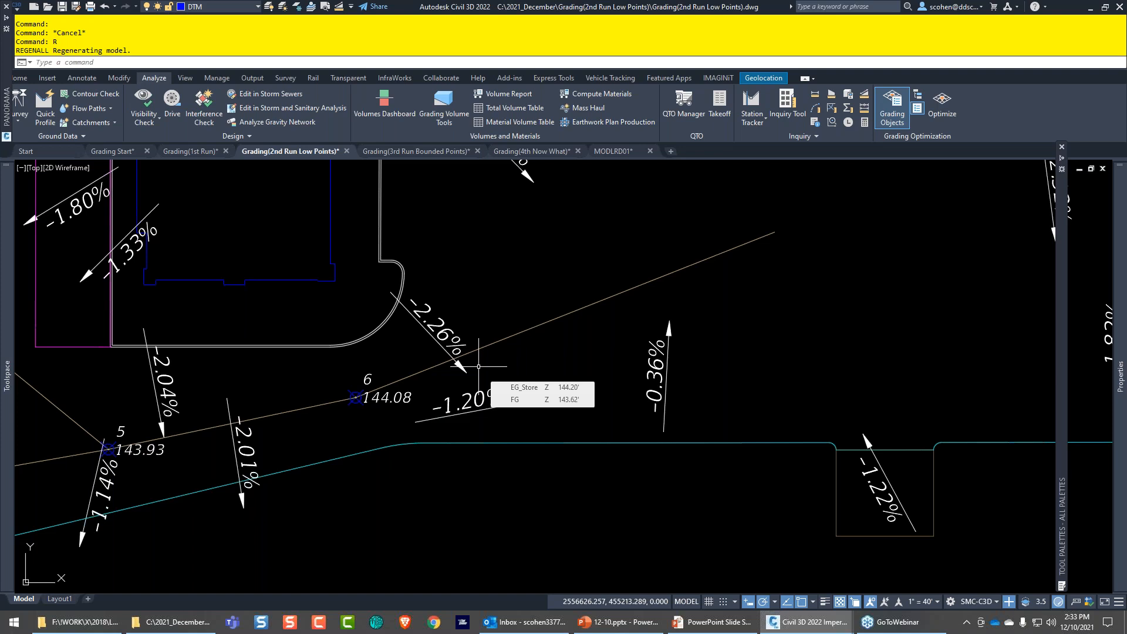
middle_drag(609, 311, 498, 353)
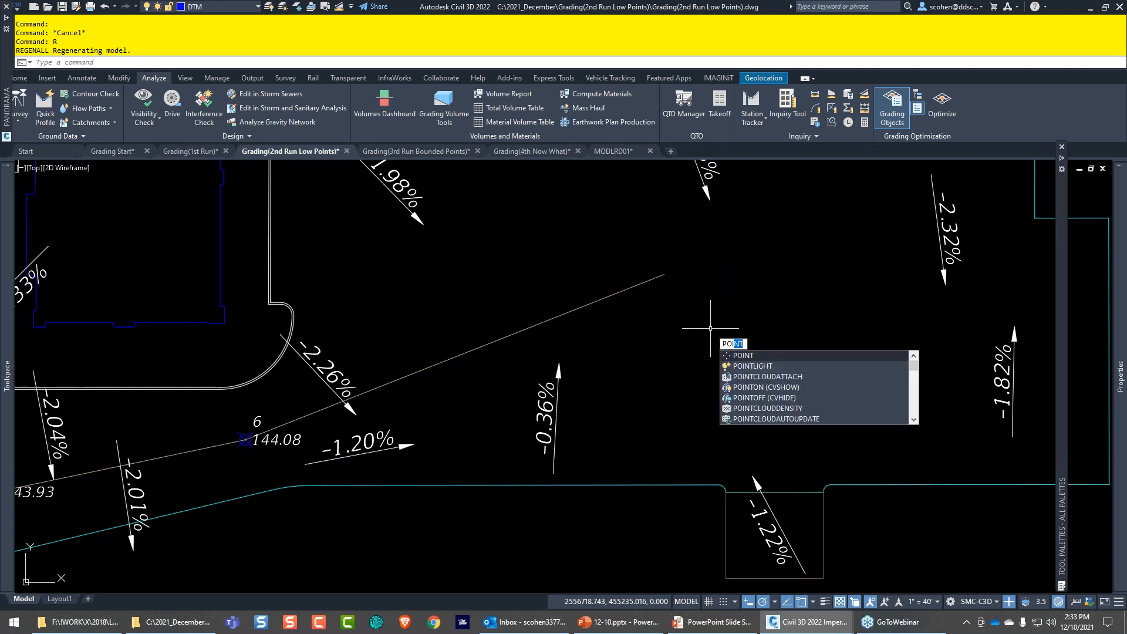
text(point)
key(Return)
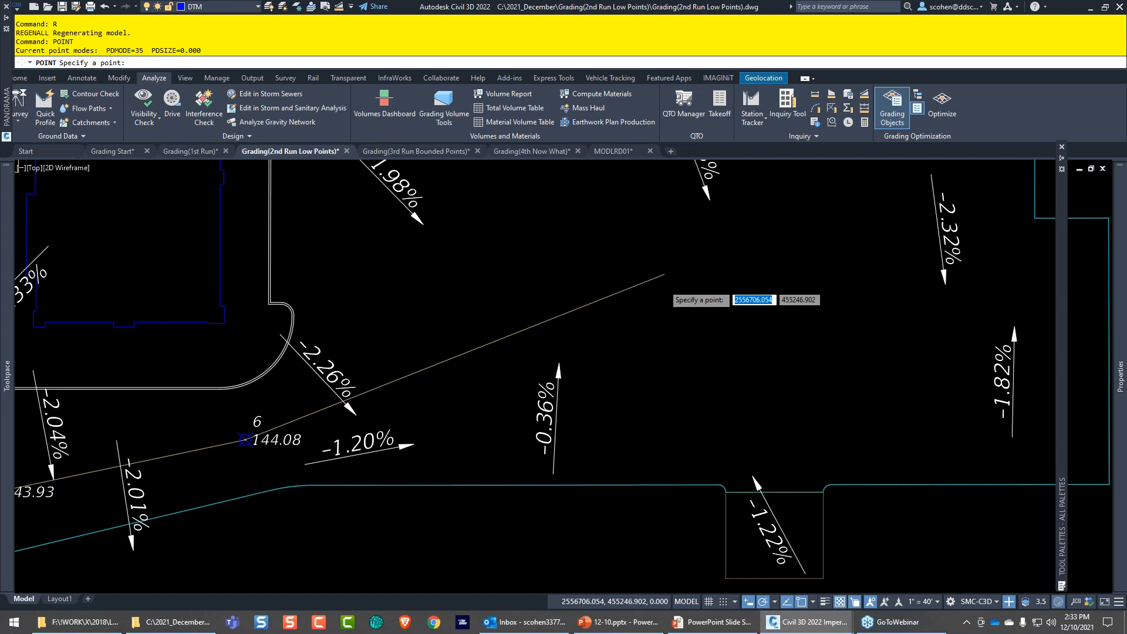
scroll(663, 285, up, 3)
key(Escape)
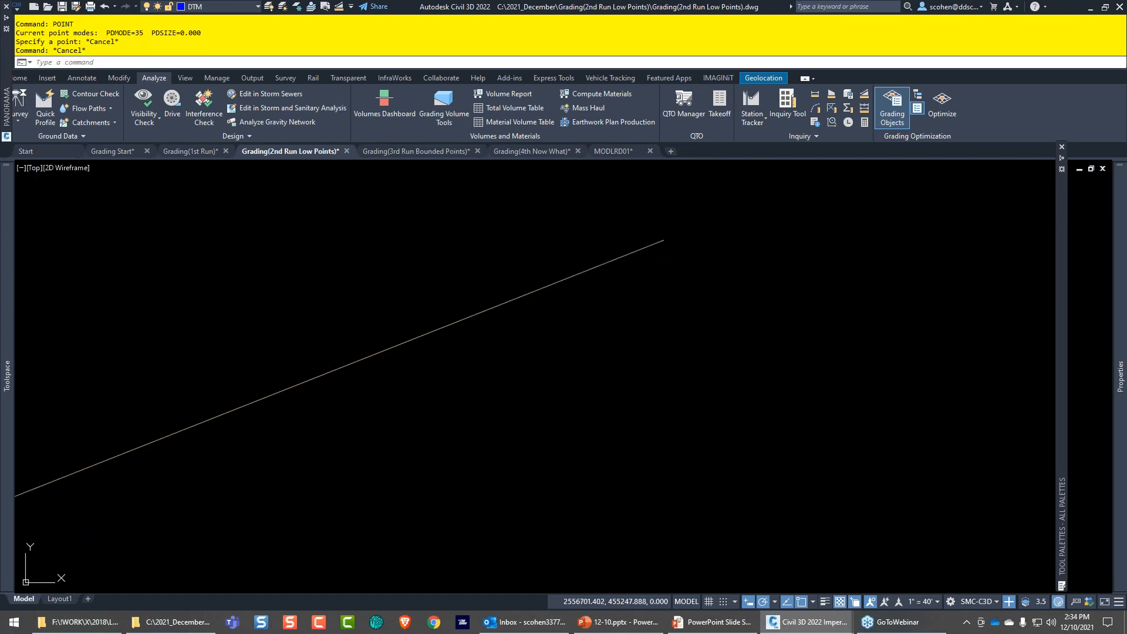
- View the grading properties of the drain line running northeast from low point 6, and clear the selection
click(591, 265)
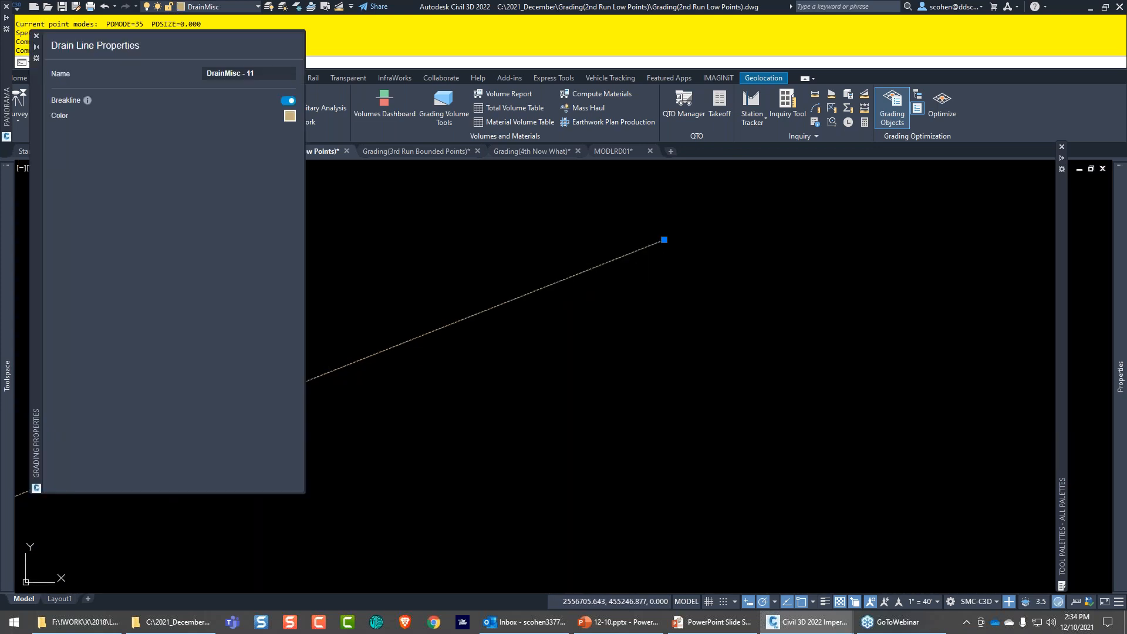
key(Escape)
key(Escape)
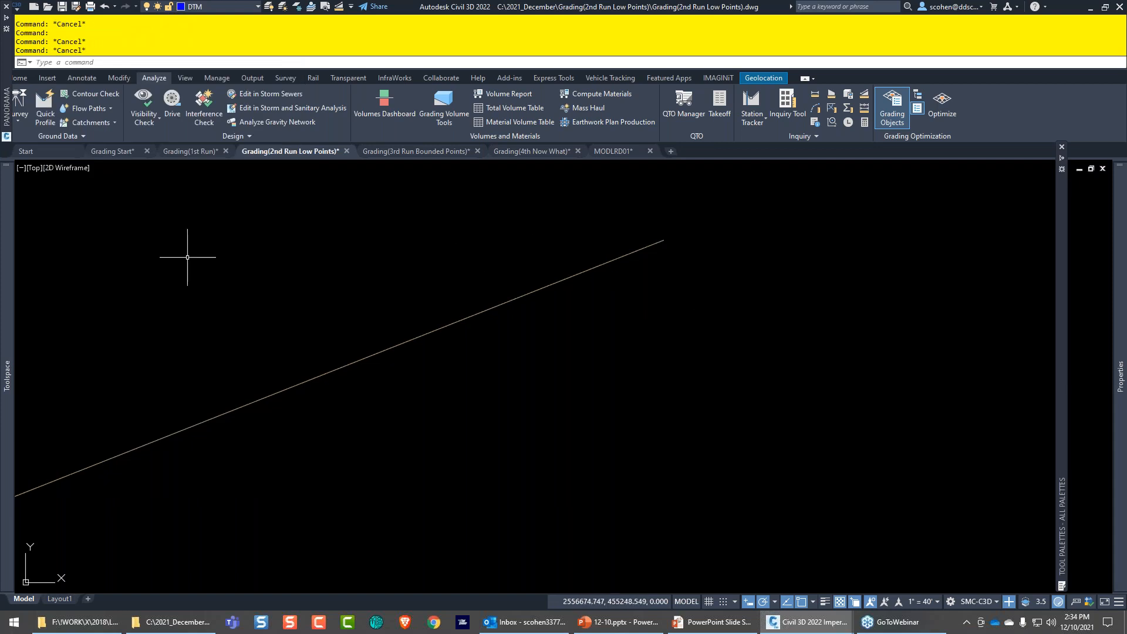
- Thaw all layers and select the feature line lying on the drain line northeast of low point 6
click(312, 6)
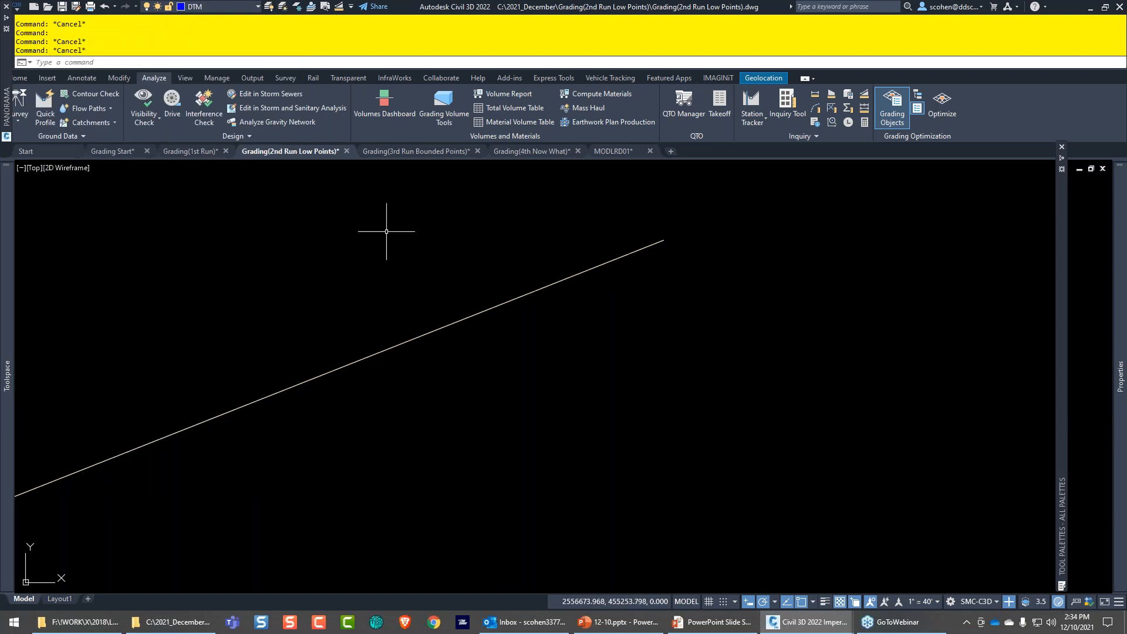
click(521, 295)
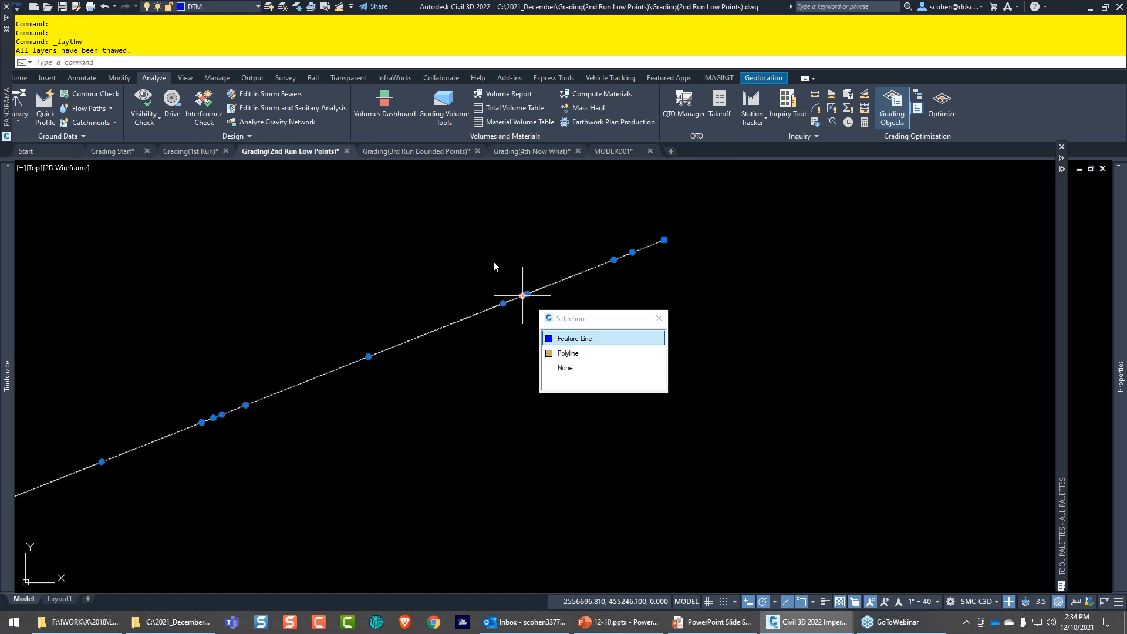
click(493, 260)
scroll(396, 260, down, 1)
scroll(395, 260, down, 3)
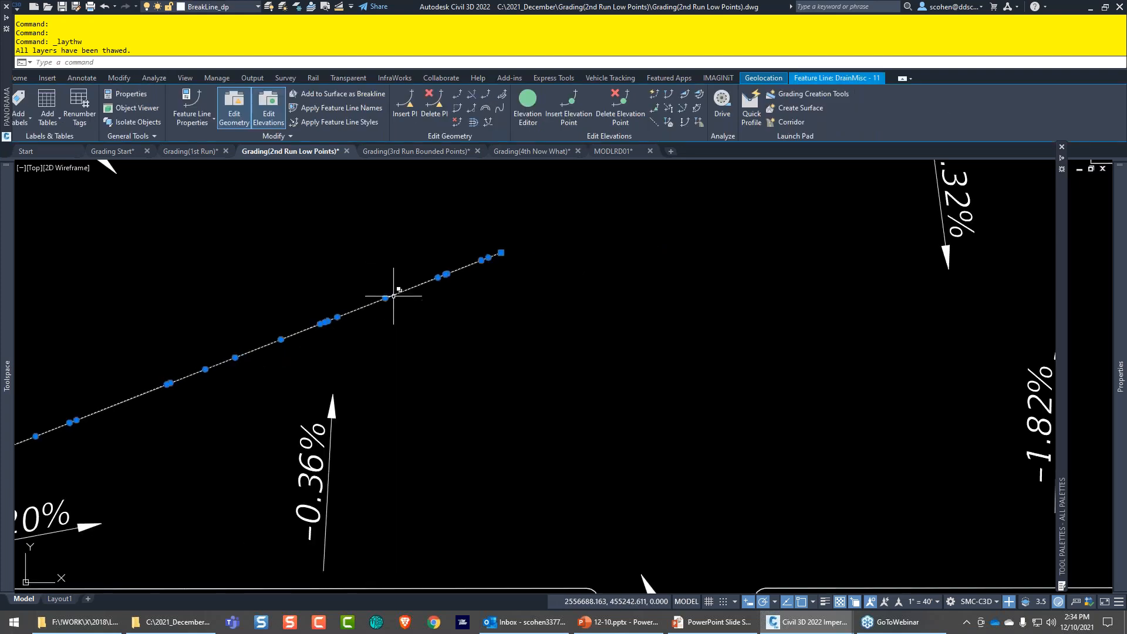
- Select all similar feature lines to examine their points across the site, and clear the selection
right_click(506, 339)
click(532, 321)
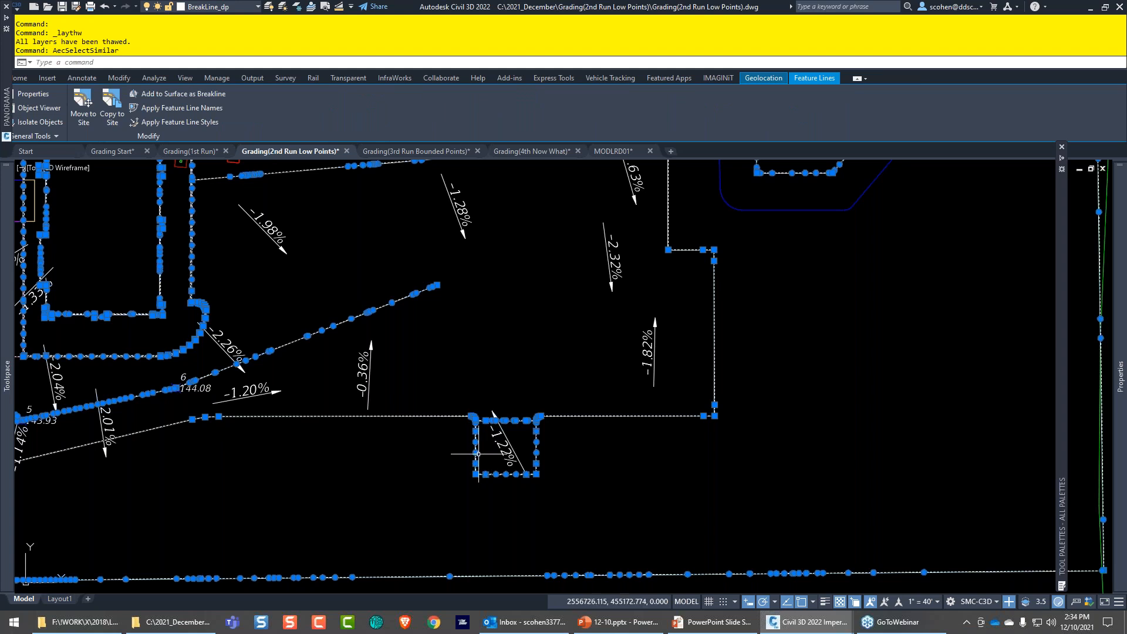
scroll(489, 413, down, 4)
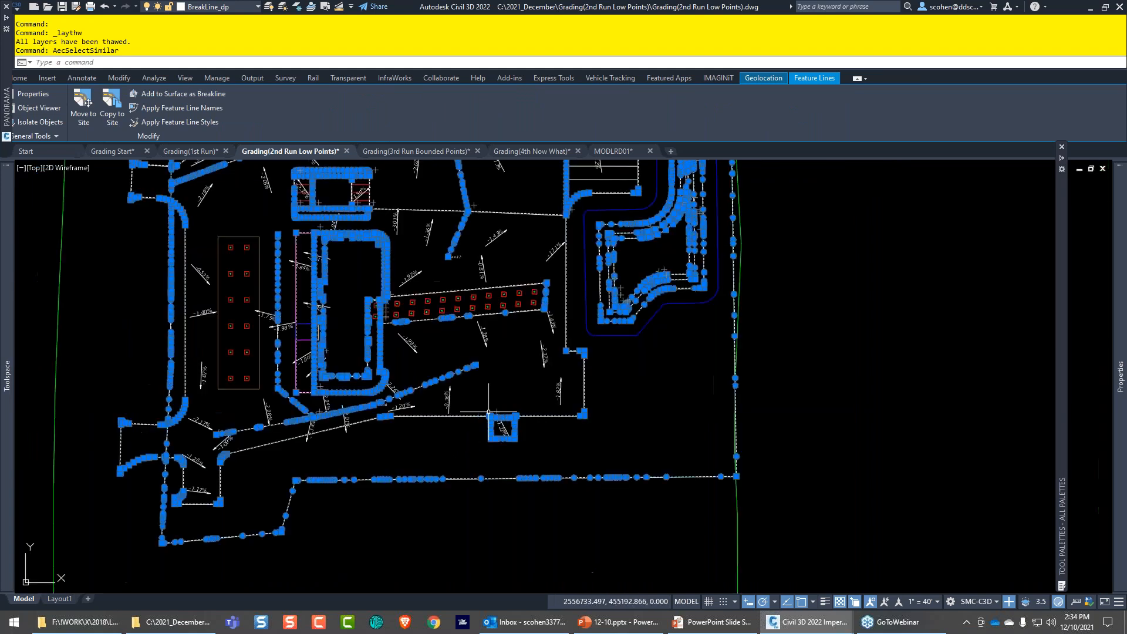
middle_drag(488, 412, 511, 508)
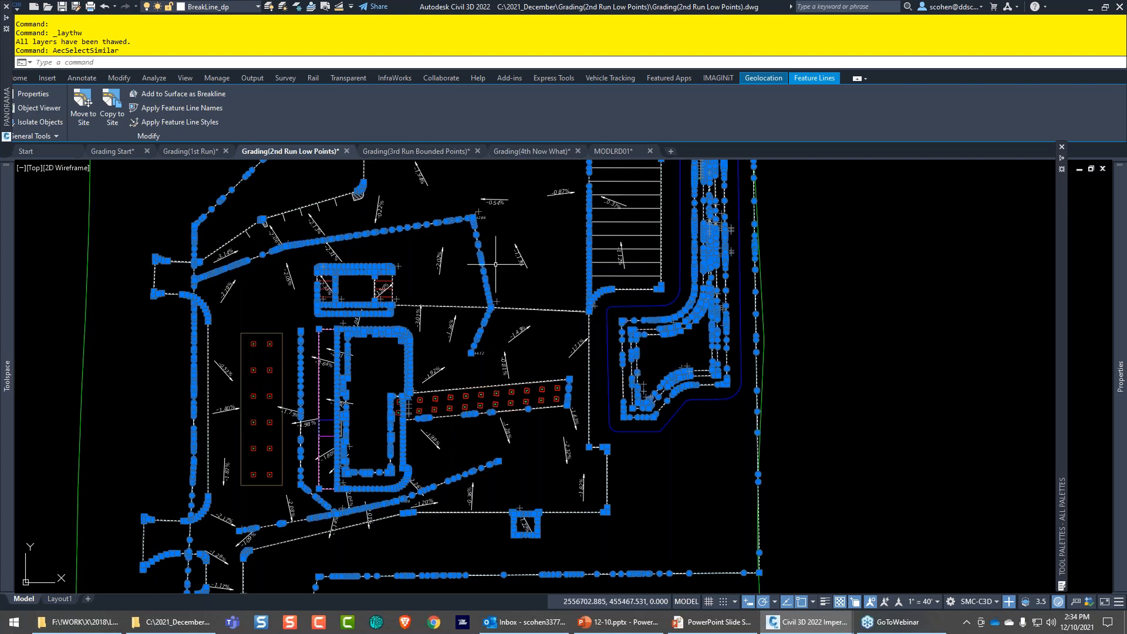
key(Escape)
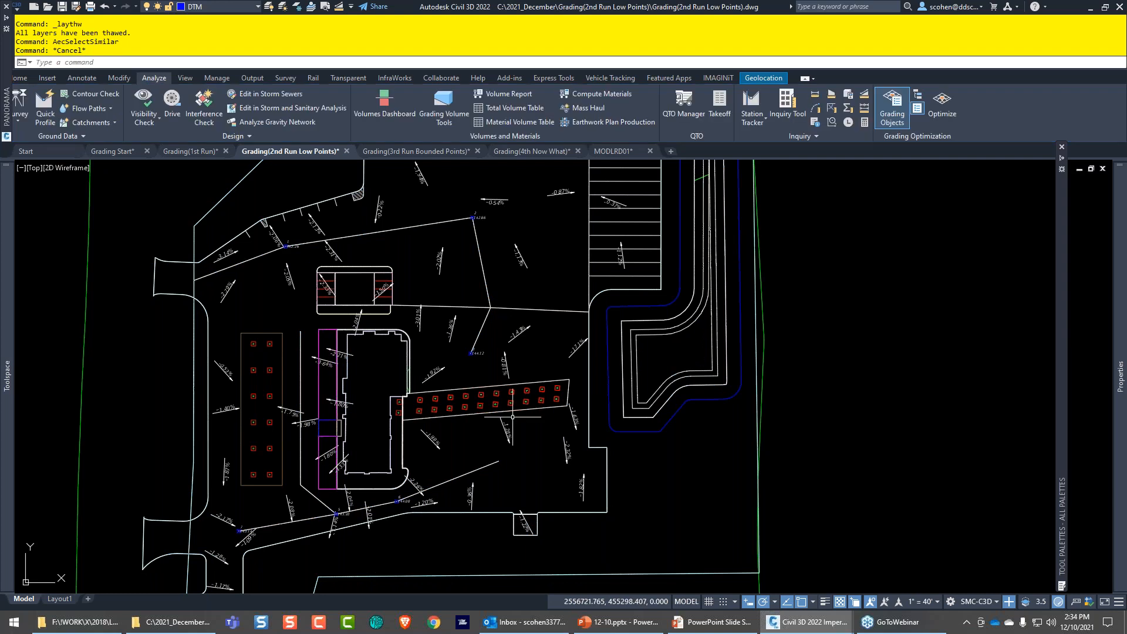
- Restore the previous layer state with LAYERP
middle_drag(503, 287, 428, 213)
scroll(492, 388, up, 2)
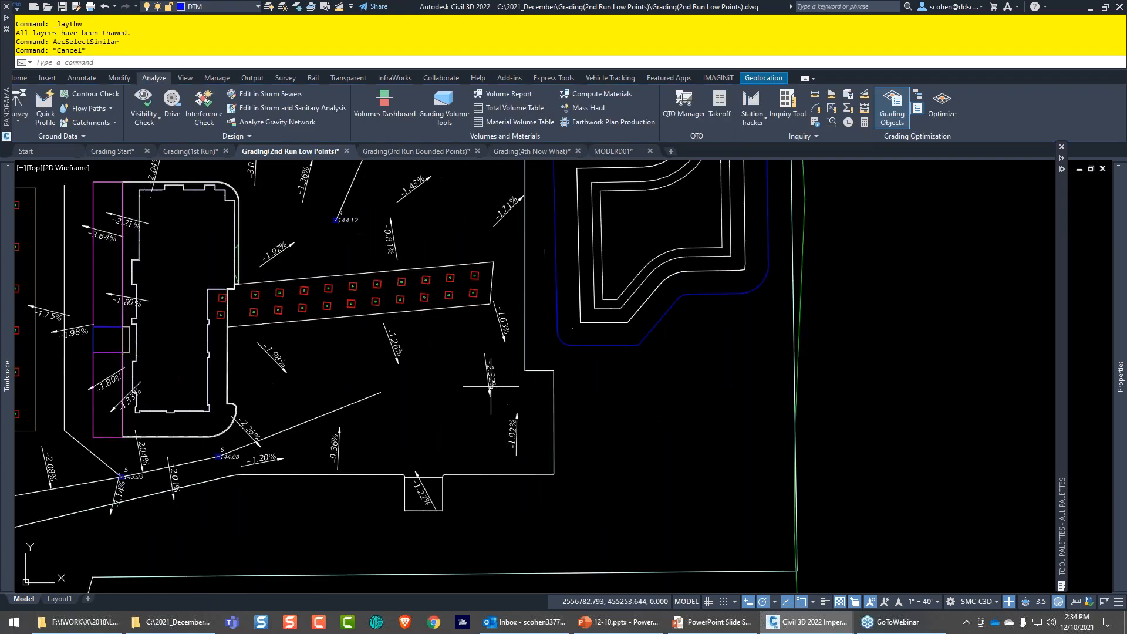
scroll(469, 382, up, 5)
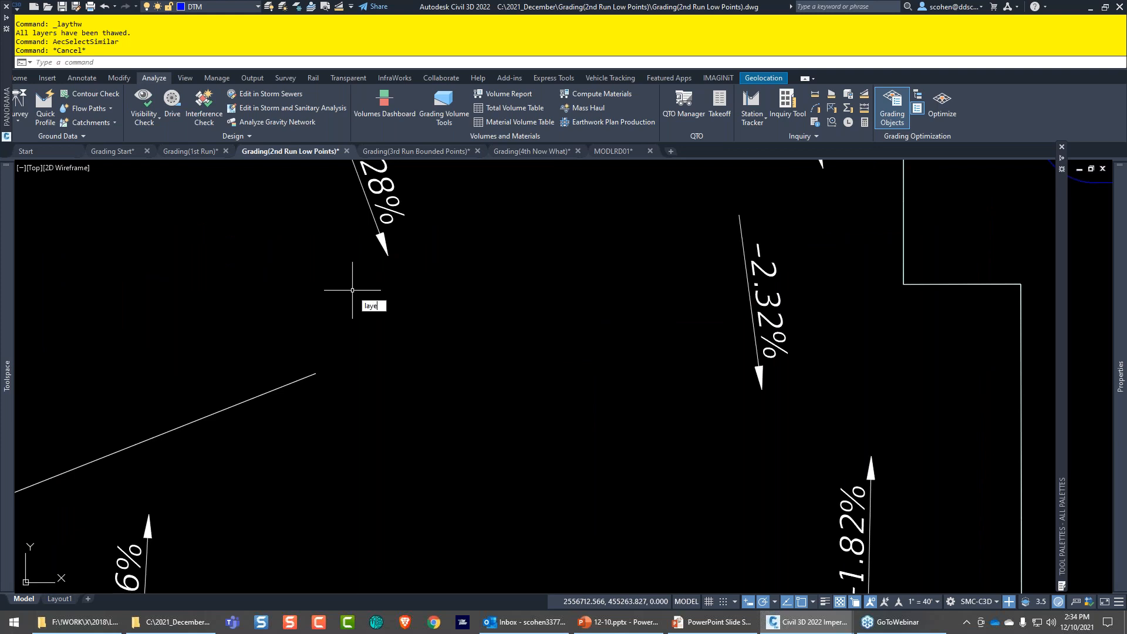
text(layerp)
key(Return)
scroll(259, 405, up, 2)
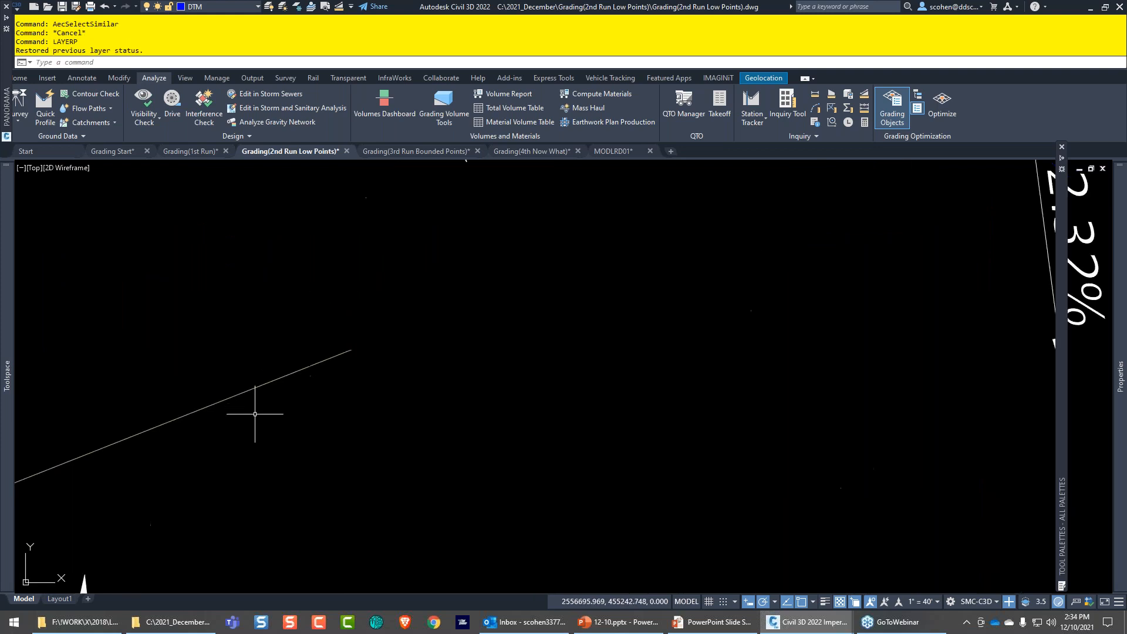
- Place a point at the northeast end of the drain line running from low point 6
mouse_move(259, 408)
middle_down()
mouse_move(310, 398)
mouse_move(398, 417)
middle_up()
text(POINT)
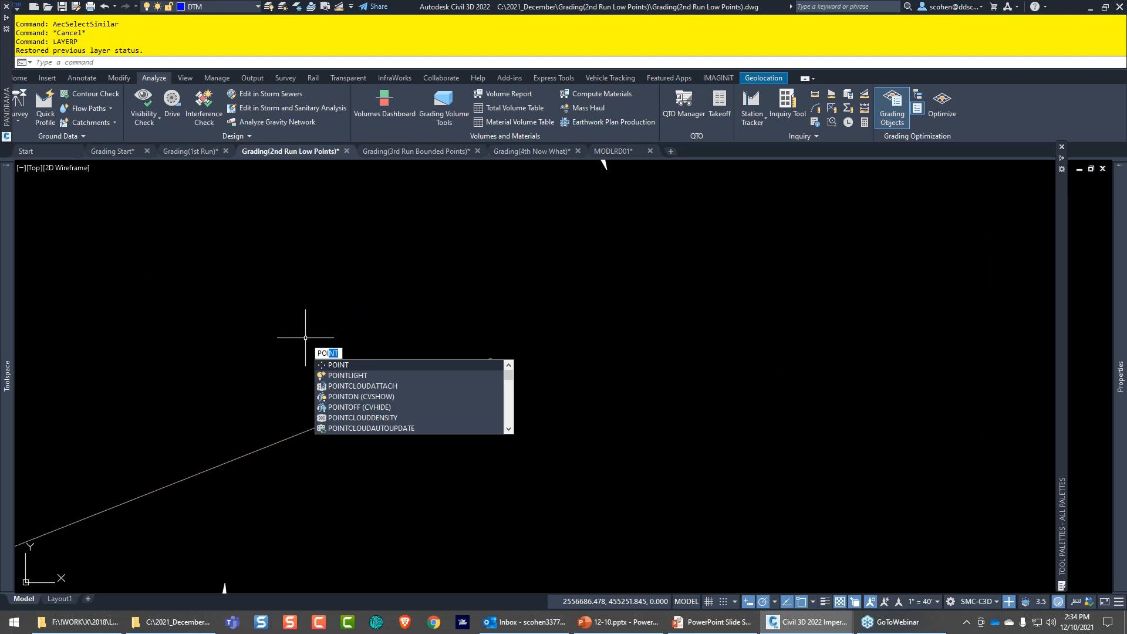
key(Return)
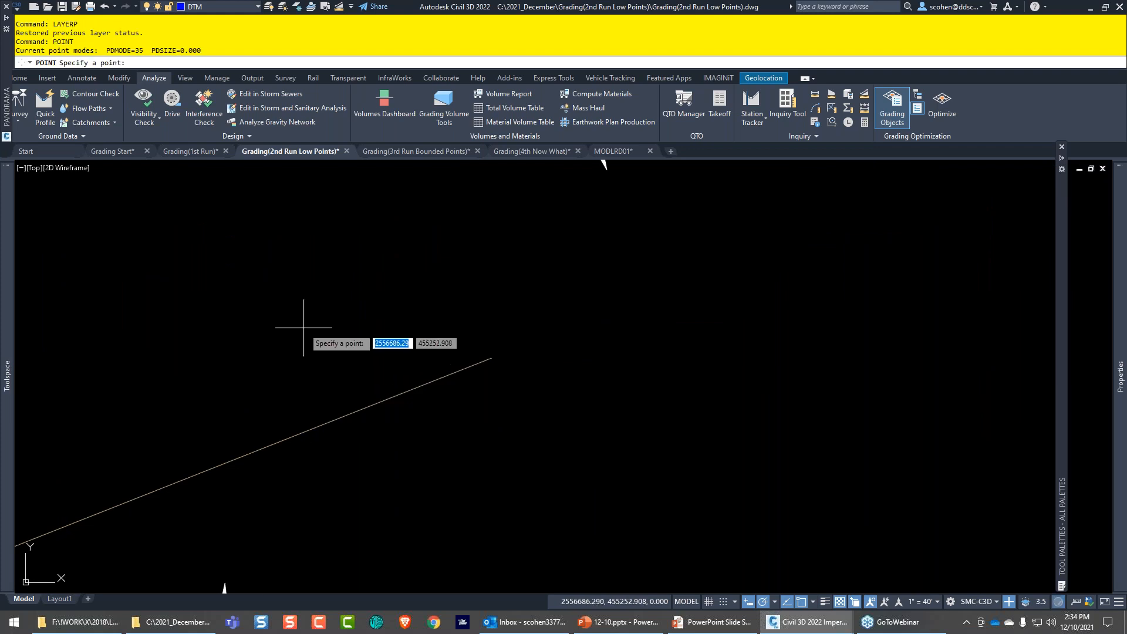
click(420, 385)
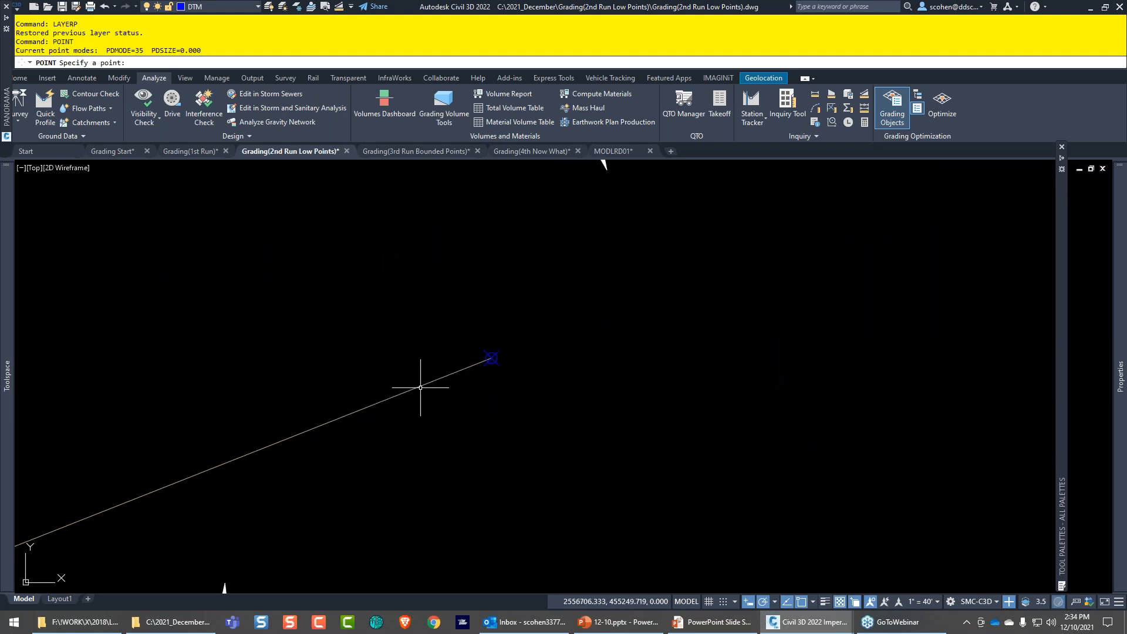
key(Escape)
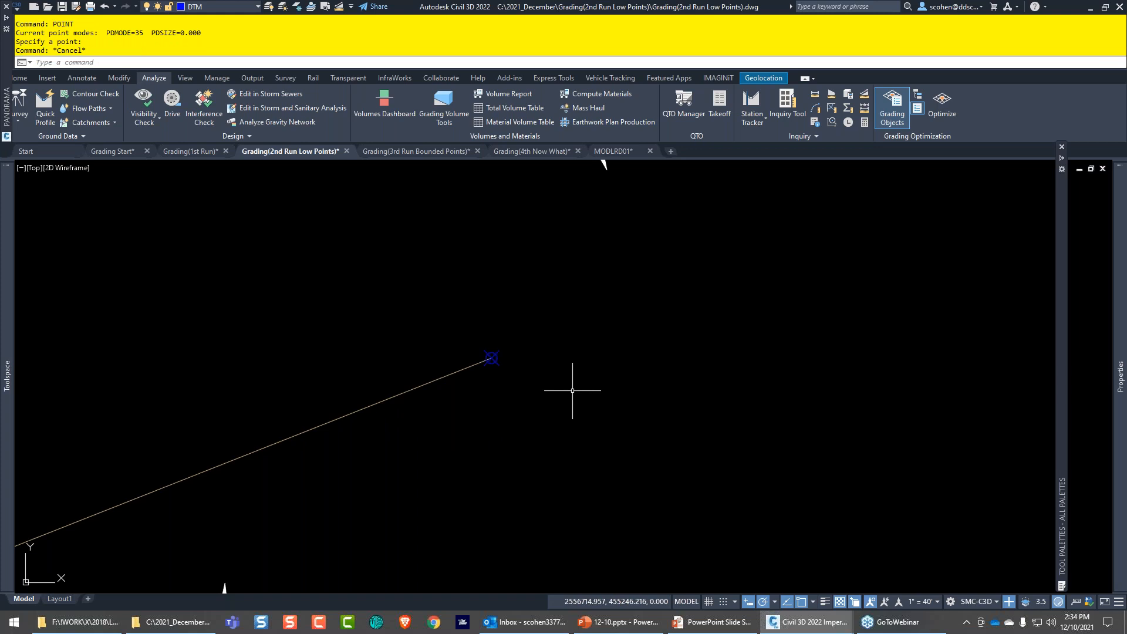
- Change the point style to a square with an X, with size 5 percent relative to the screen
mouse_move(578, 388)
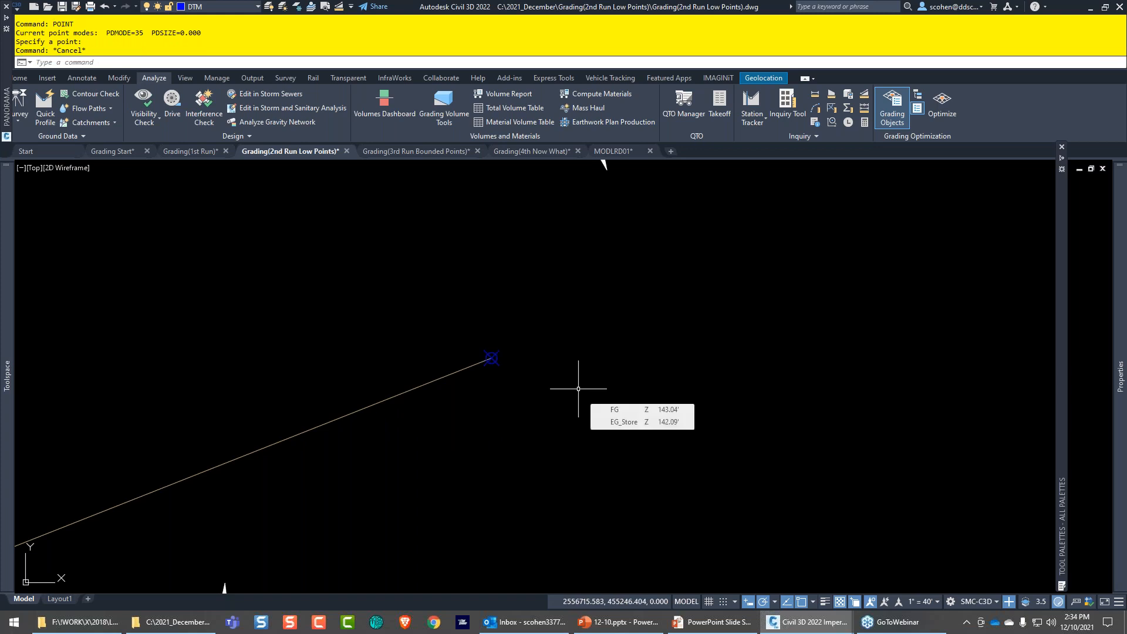
mouse_move(543, 350)
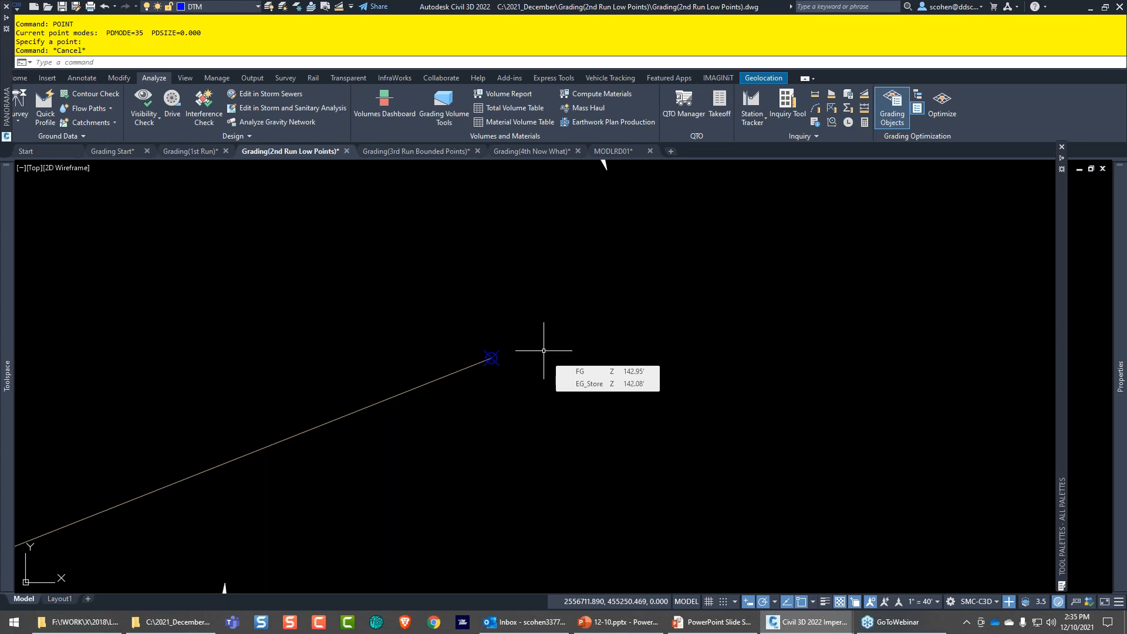
text(ddptype)
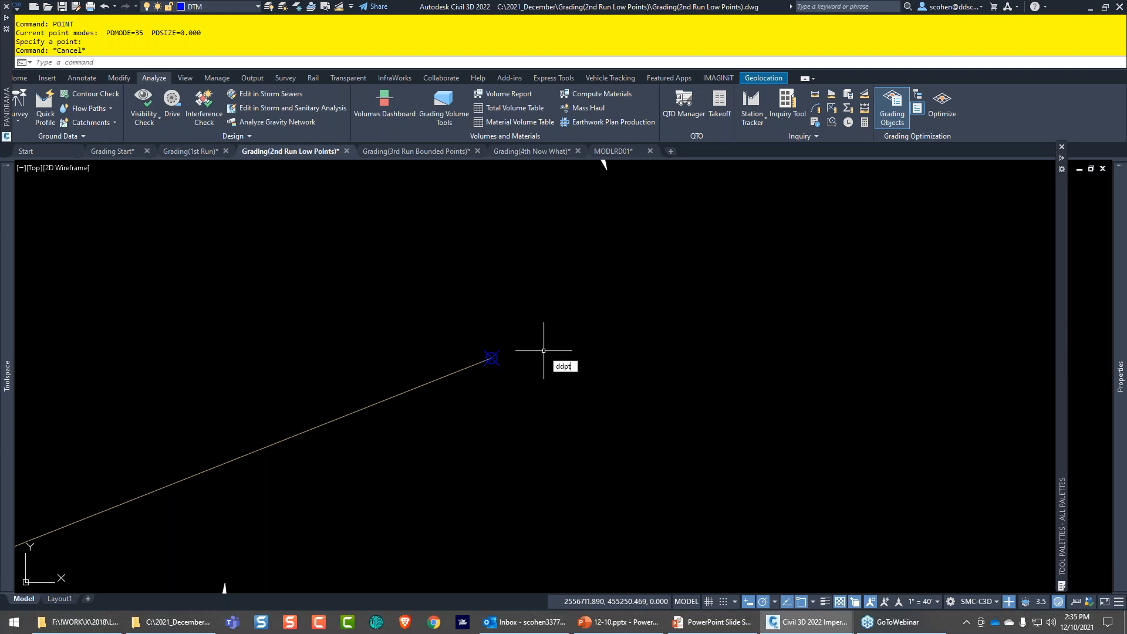
key(Return)
click(563, 259)
click(593, 280)
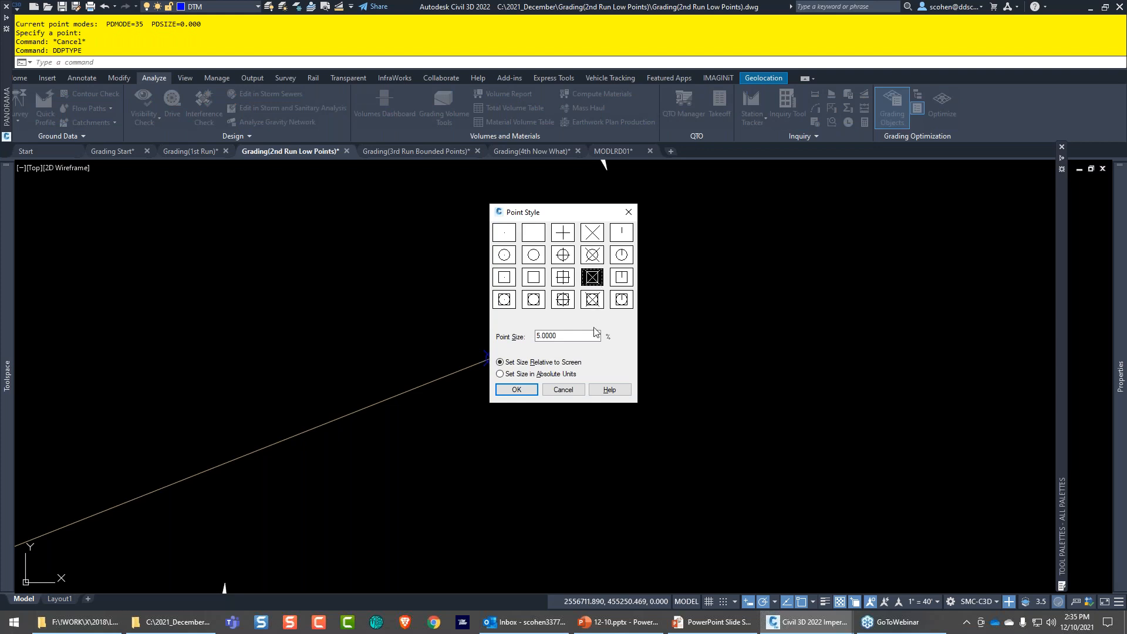
click(535, 389)
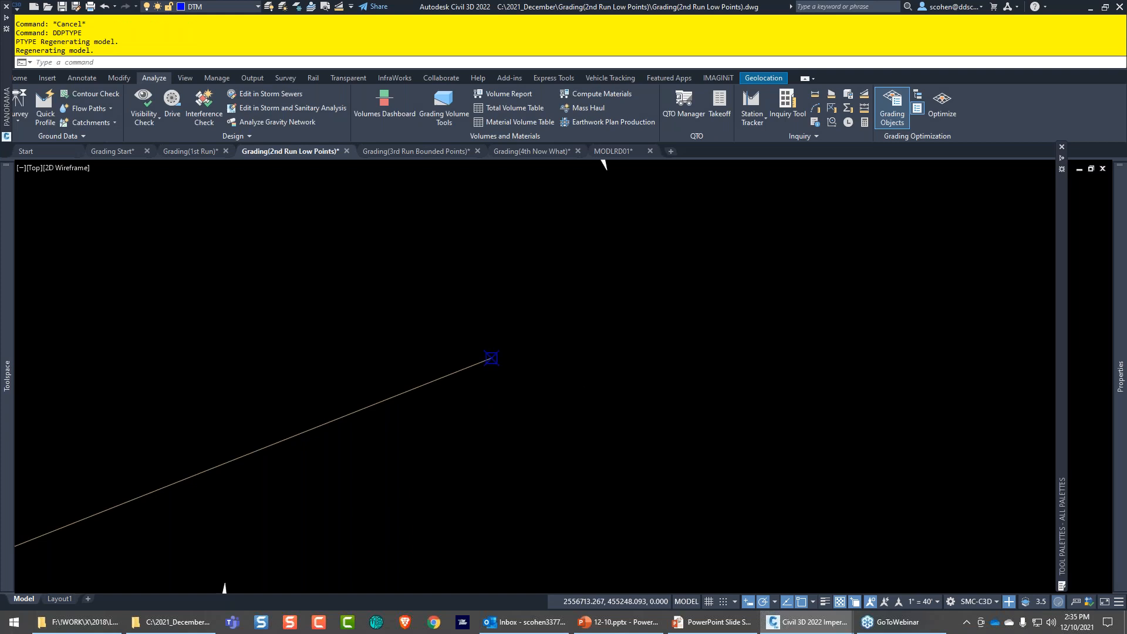
- Regenerate the drawing to resize the new point marker at the drain line's northeast end
scroll(560, 375, down, 5)
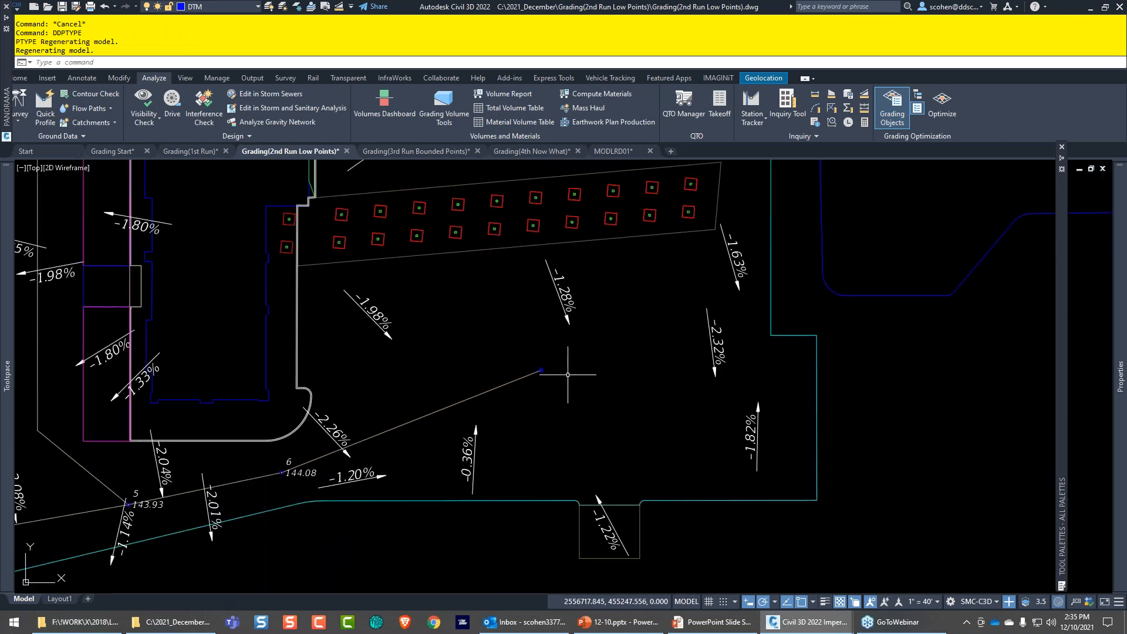
text(R)
key(Return)
text(R)
key(Return)
scroll(564, 373, up, 4)
text(PTYPE)
key(Up)
key(Up)
key(Up)
key(Up)
key(Return)
key(Escape)
key(Escape)
- Set the point style size to 5.0000 in absolute units
text(DDPTYPE)
key(Return)
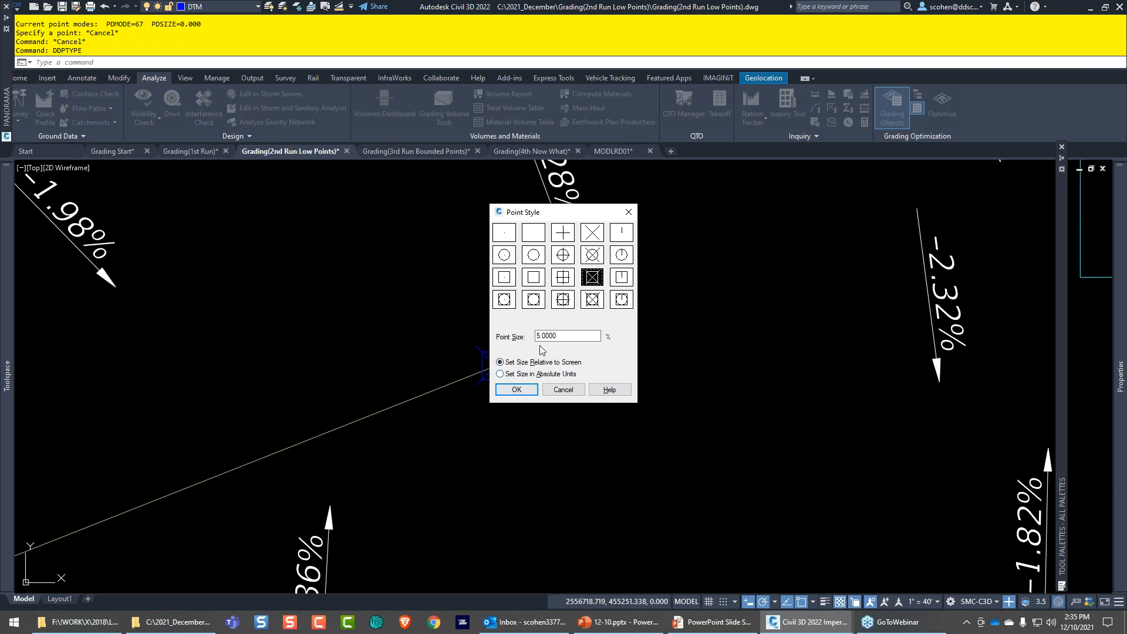
click(529, 374)
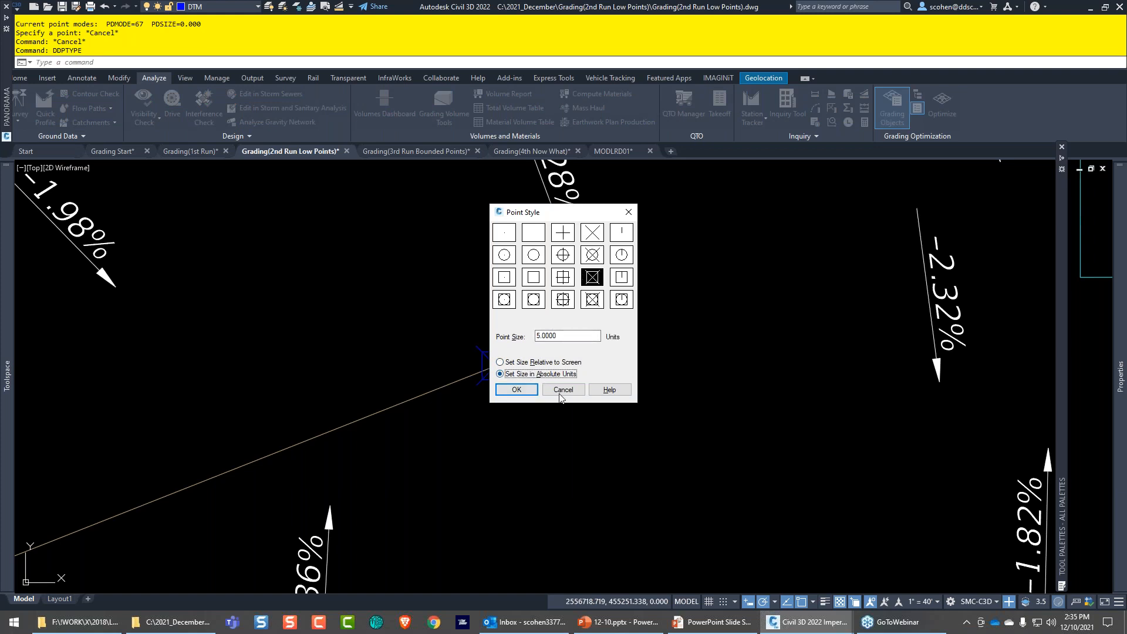
click(533, 390)
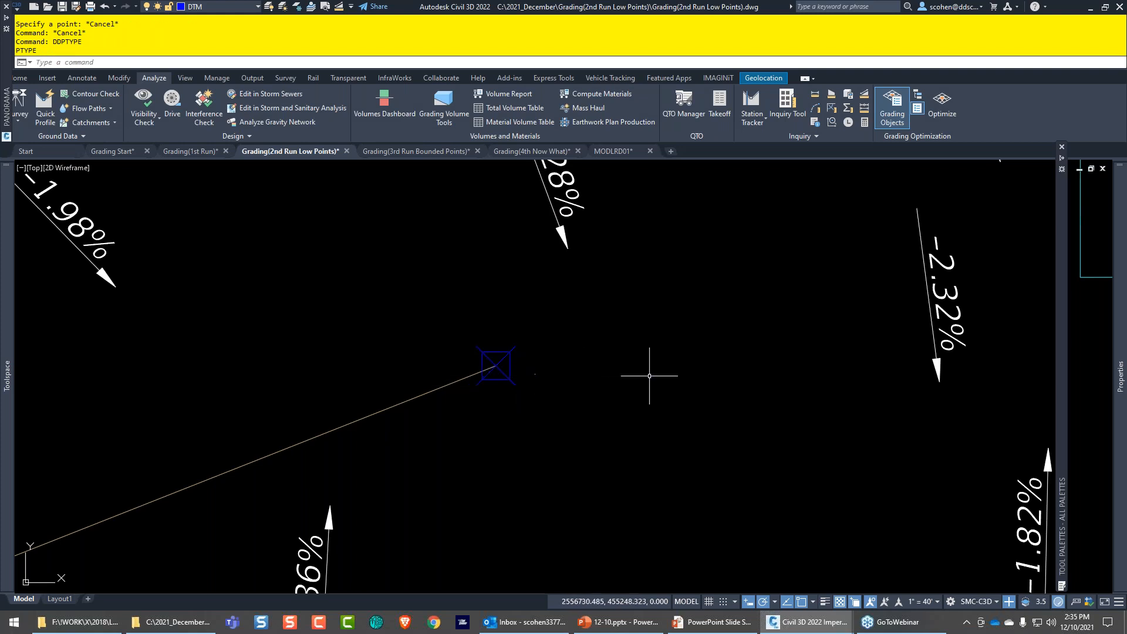
- Set the new point at the drain line's northeast end as a Low Point grading object, and clear the selection
mouse_move(1062, 486)
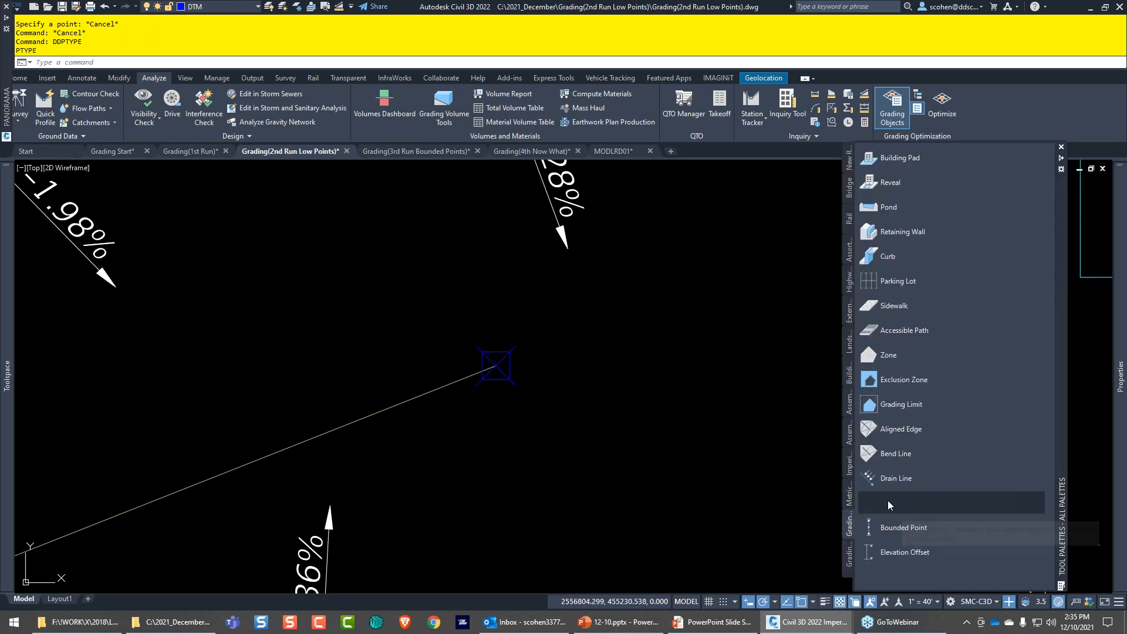
click(883, 500)
click(510, 381)
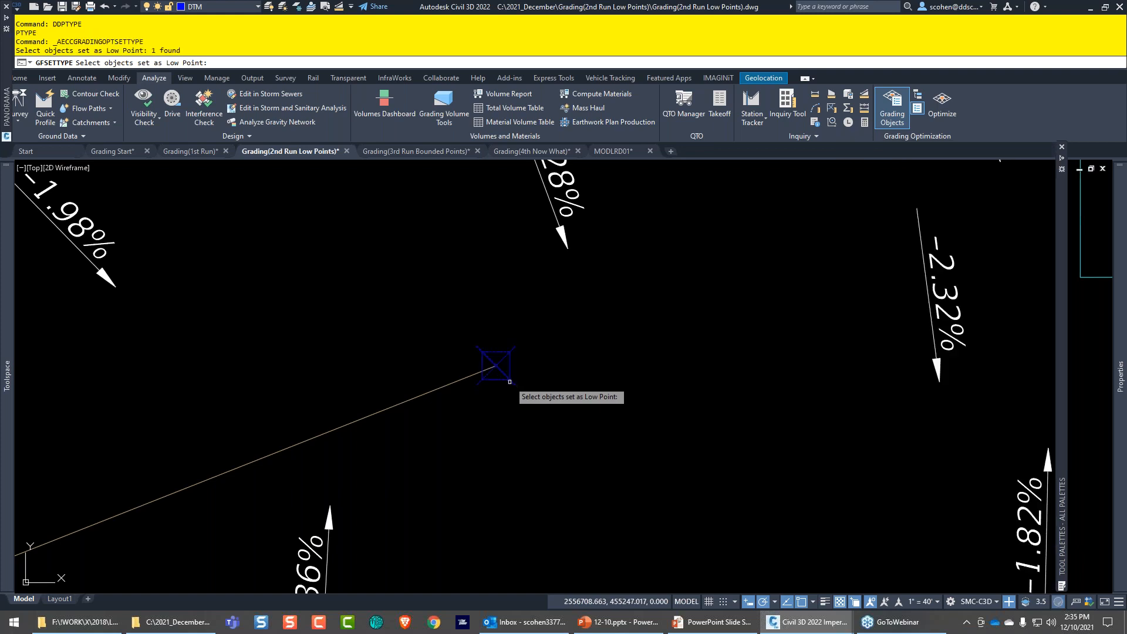
key(Return)
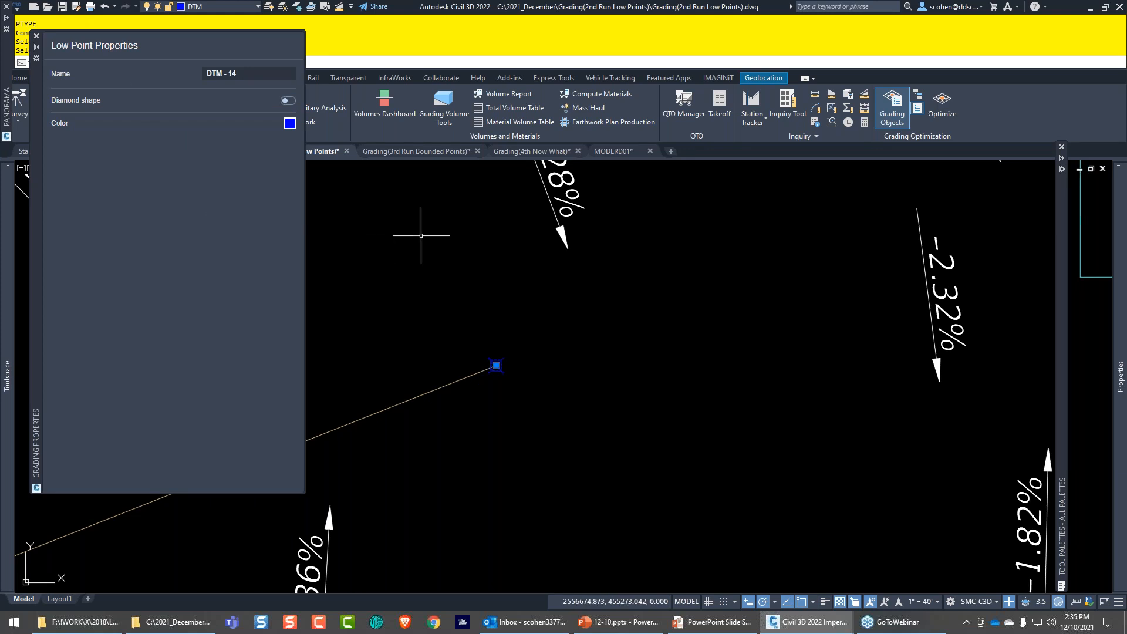
key(Escape)
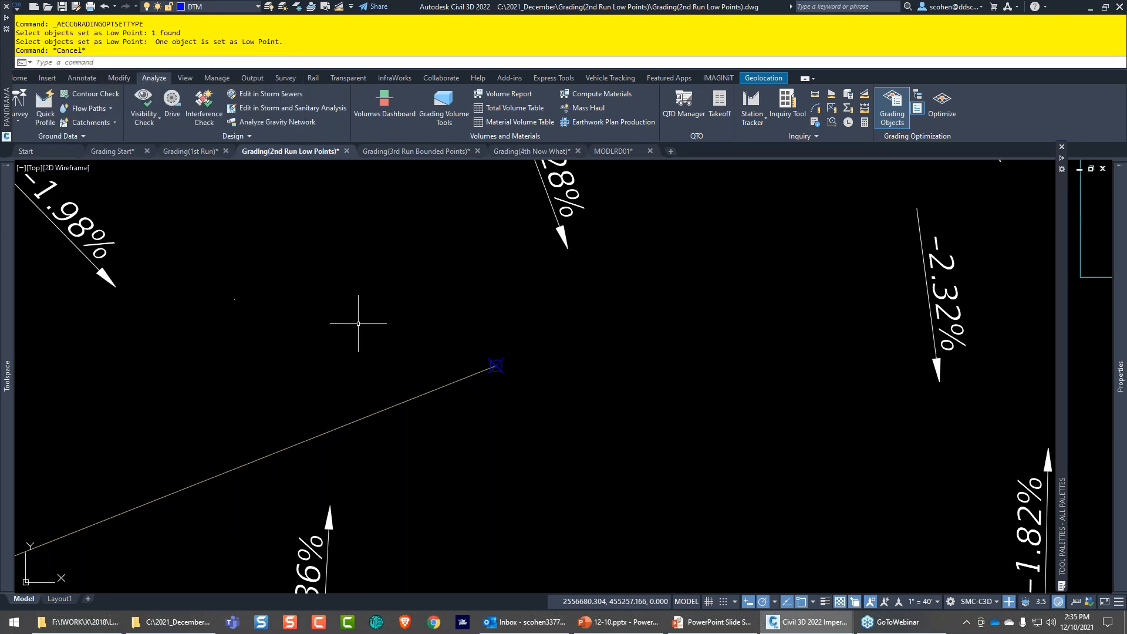
- Start a new grading optimization of the site
mouse_move(408, 315)
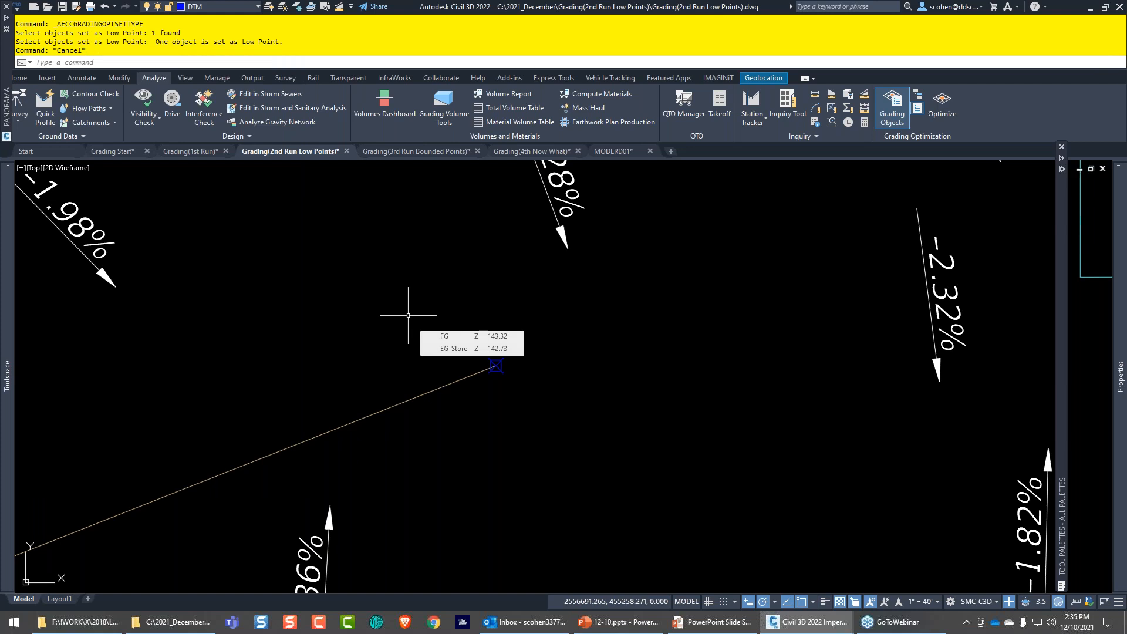
click(942, 101)
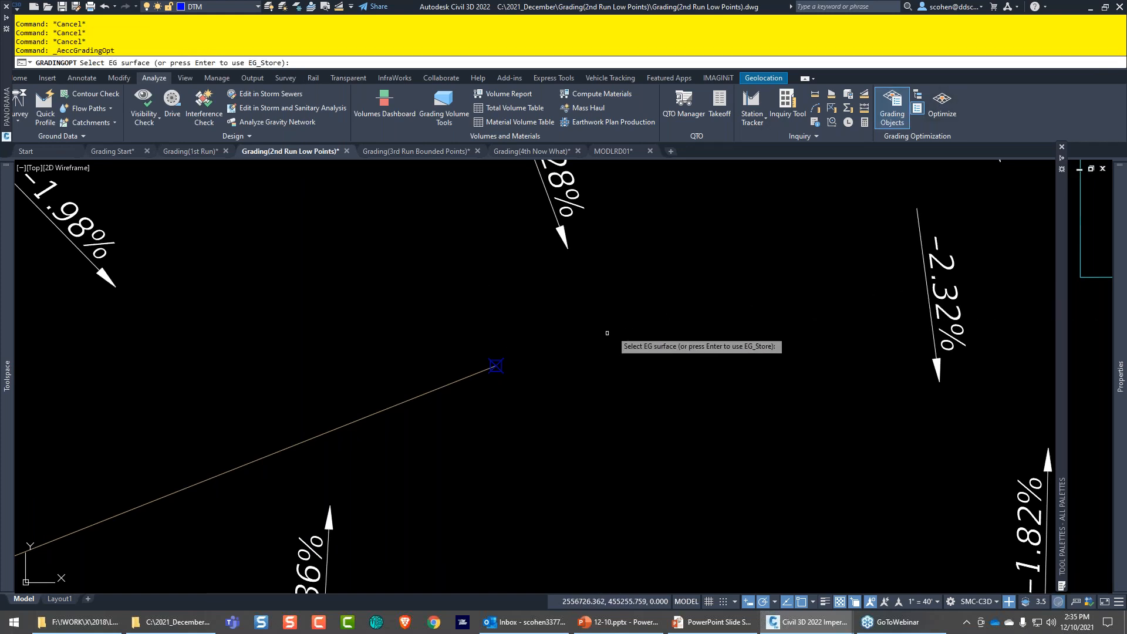
mouse_move(610, 345)
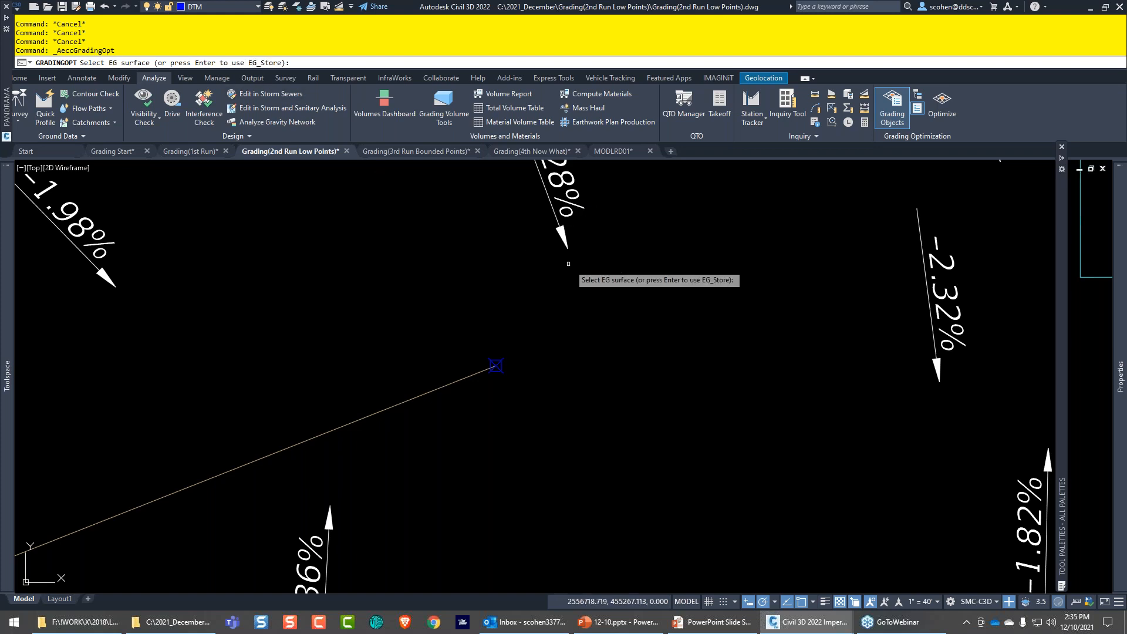
- Launch Grading Optimization on the EG_Store surface, start the optimization and enlarge its window to full screen
key(Return)
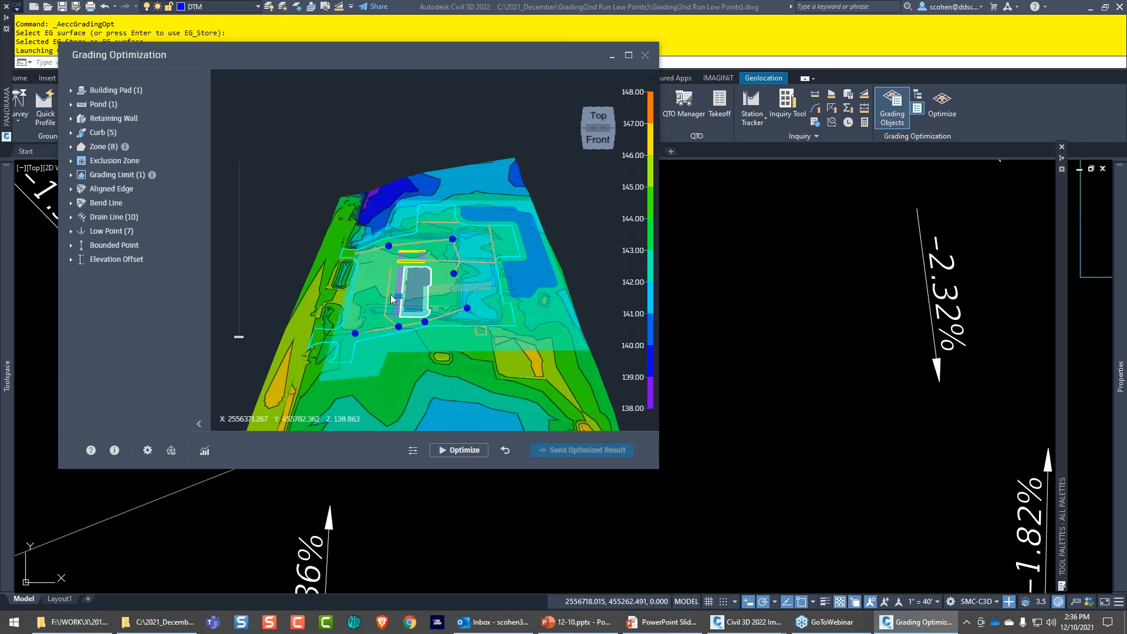
drag(391, 57, 464, 56)
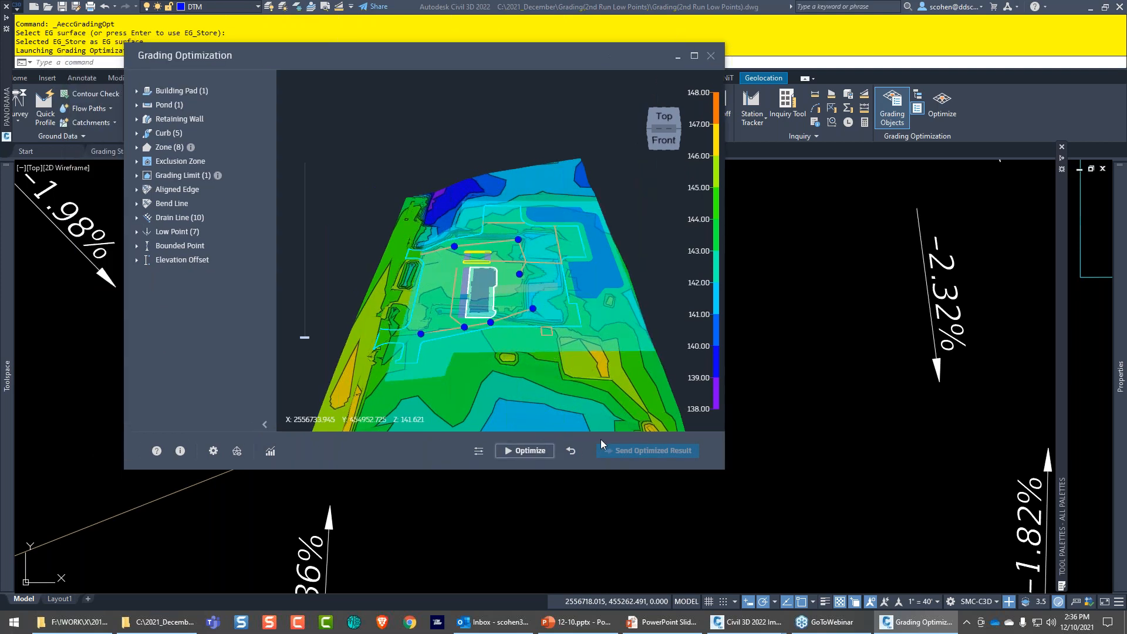
click(541, 451)
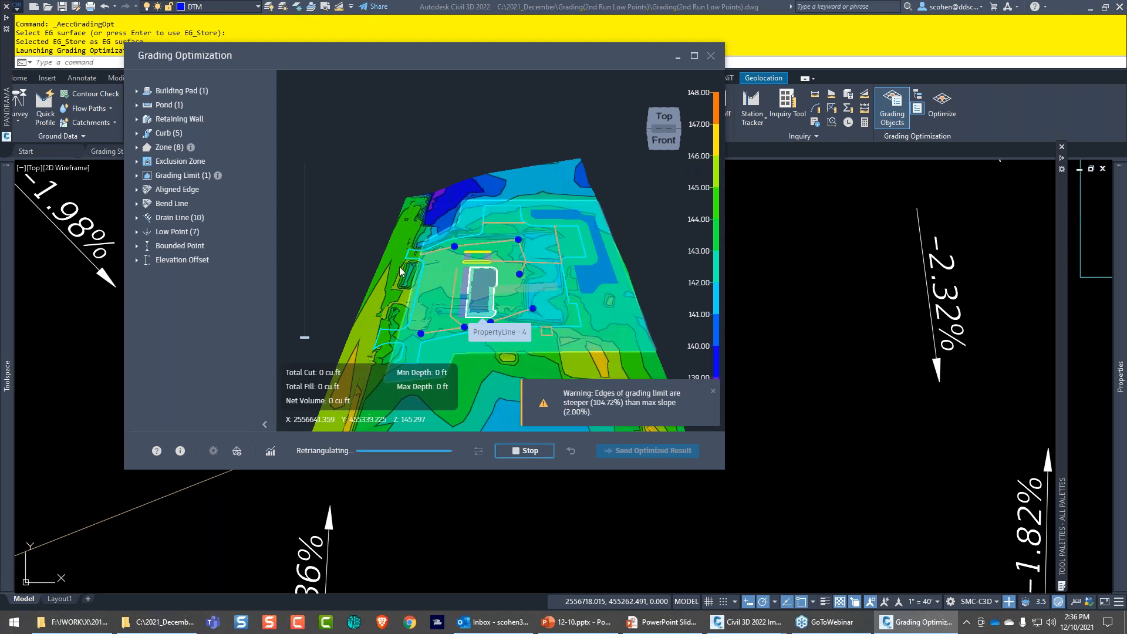
click(695, 57)
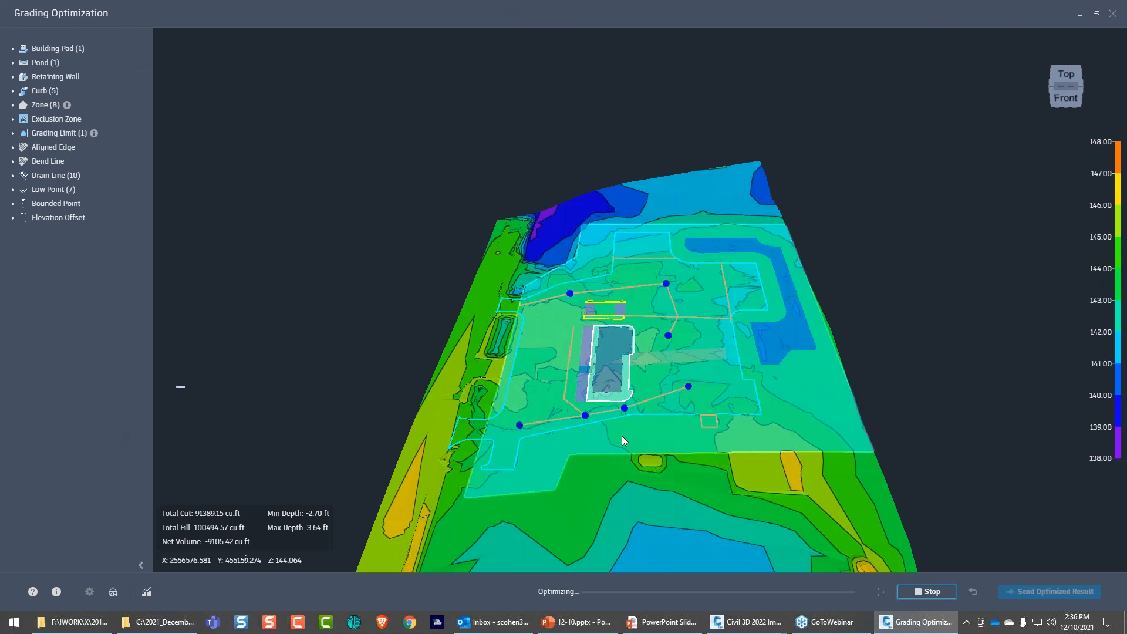
- Display the hydrology flow arrows on the optimizing surface and increase its vertical exaggeration
drag(621, 436, 734, 399)
scroll(734, 402, up, 2)
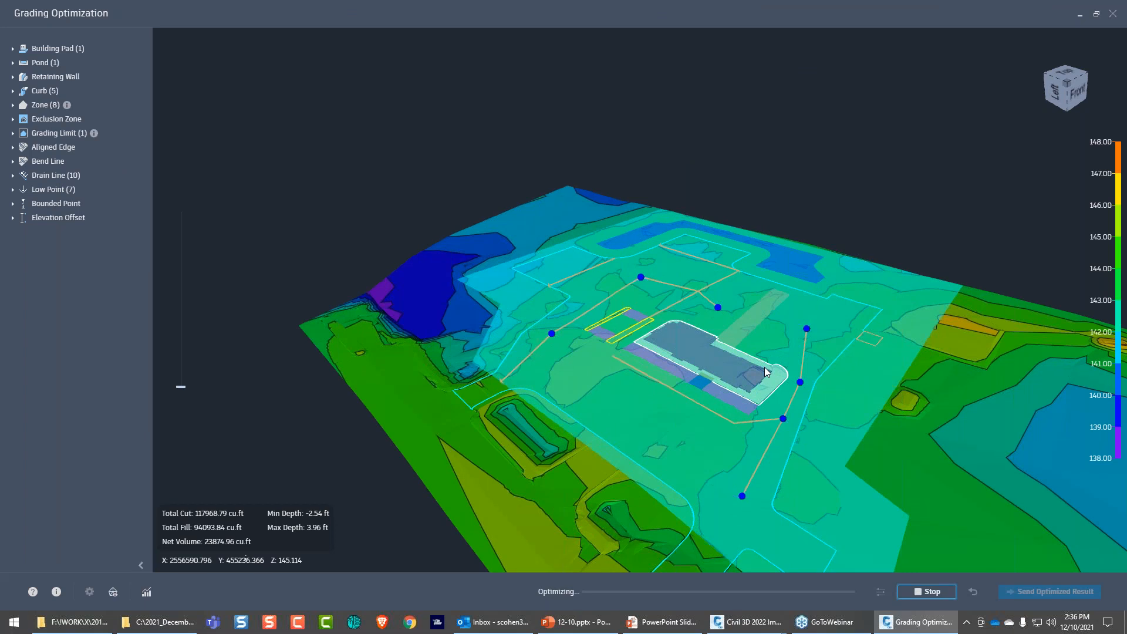
middle_drag(765, 371, 568, 235)
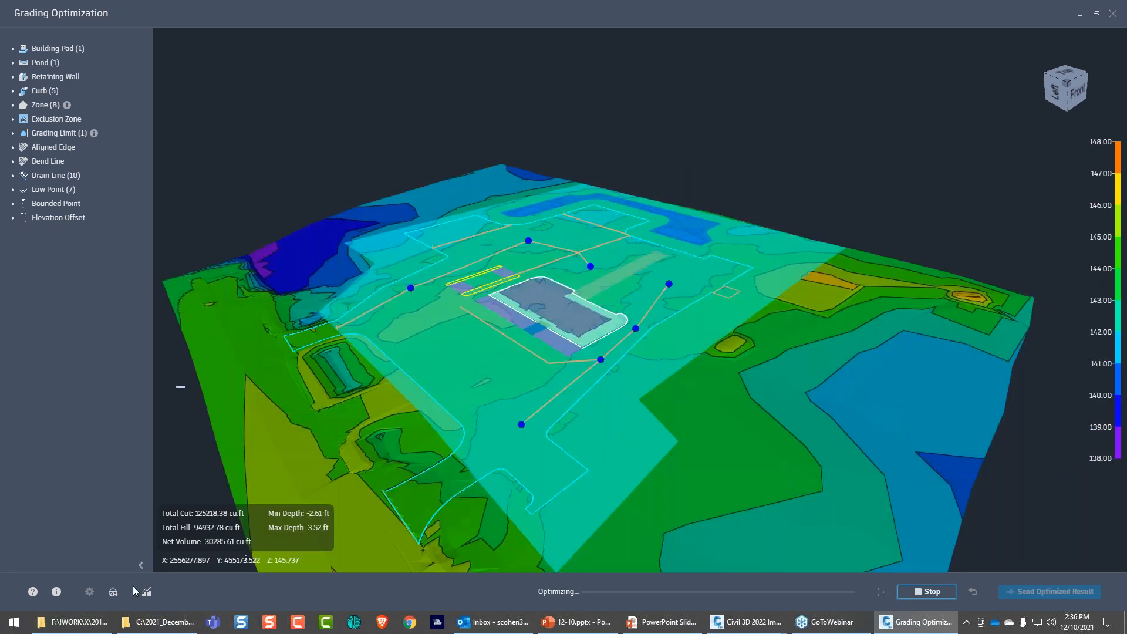
click(114, 592)
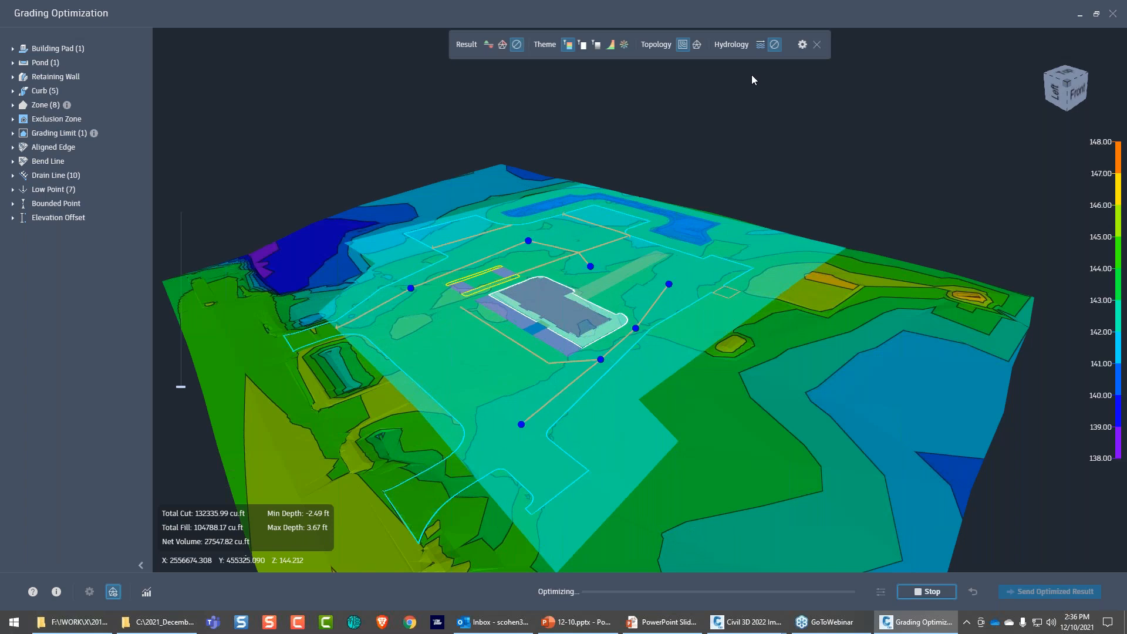
click(760, 44)
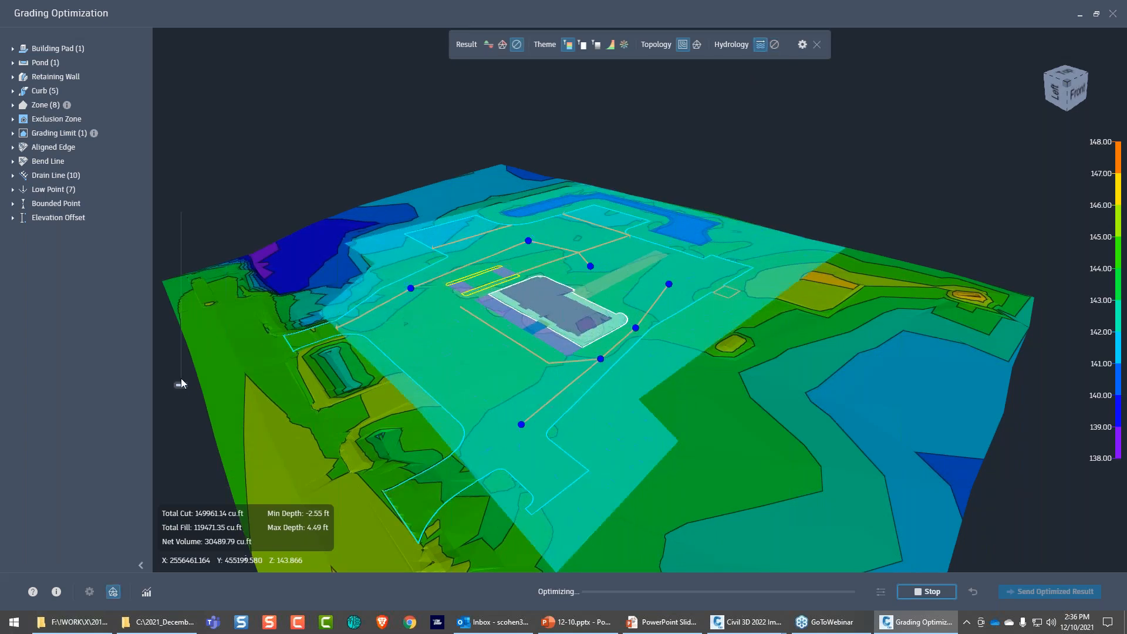
drag(179, 385, 181, 320)
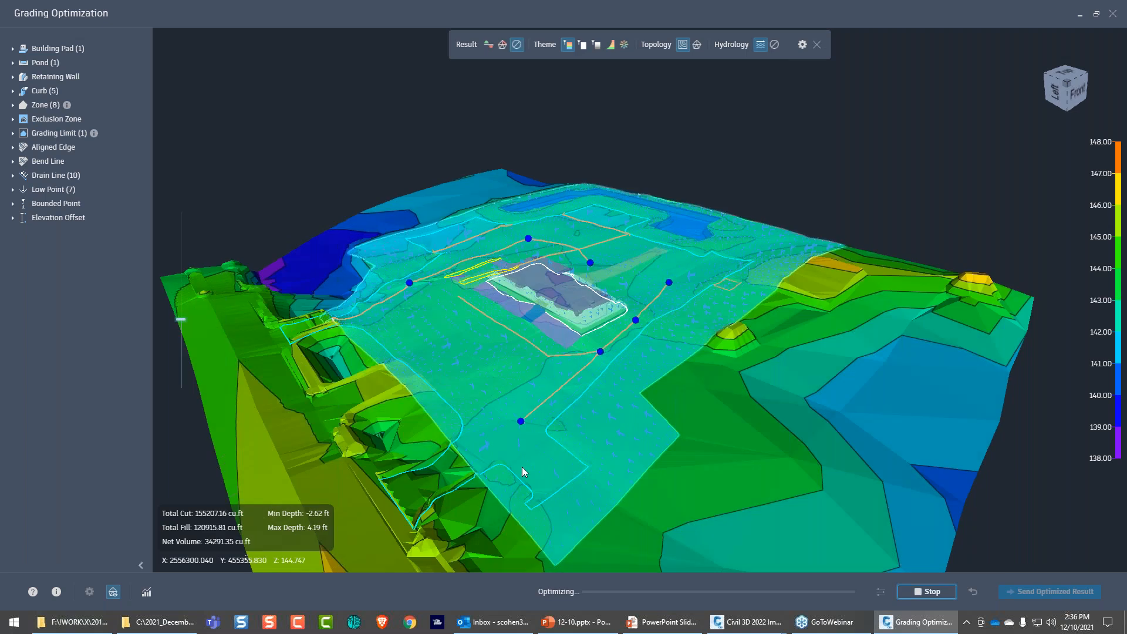
- Examine the flow arrows and evolving terrain around the pond, drain lines, low points, parking stalls and building pad
drag(523, 466, 776, 411)
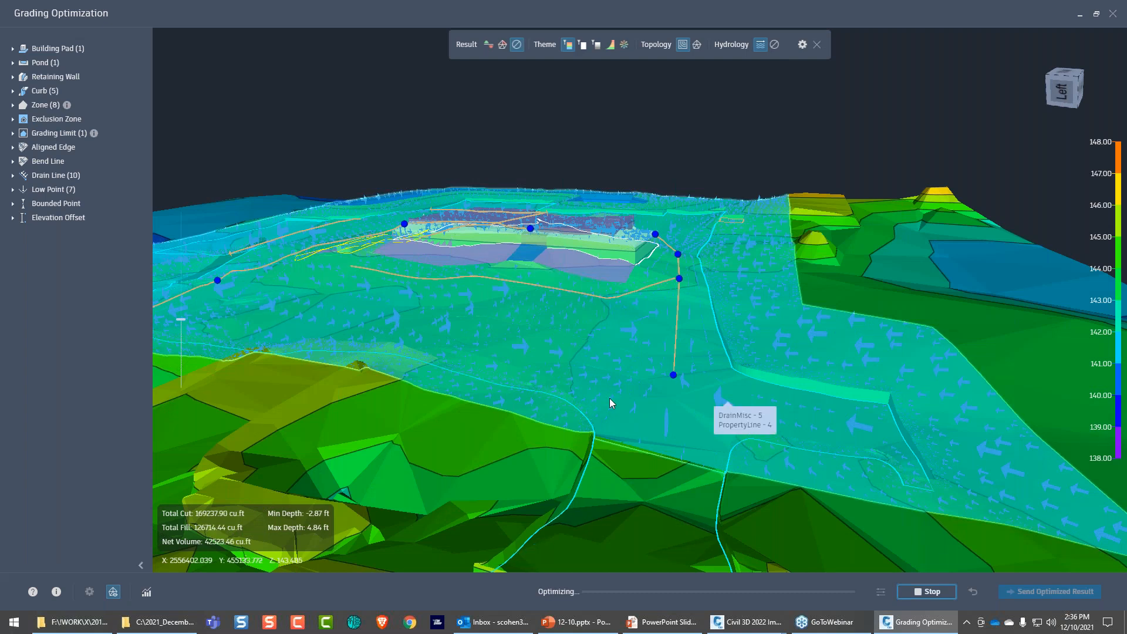
drag(610, 398, 544, 422)
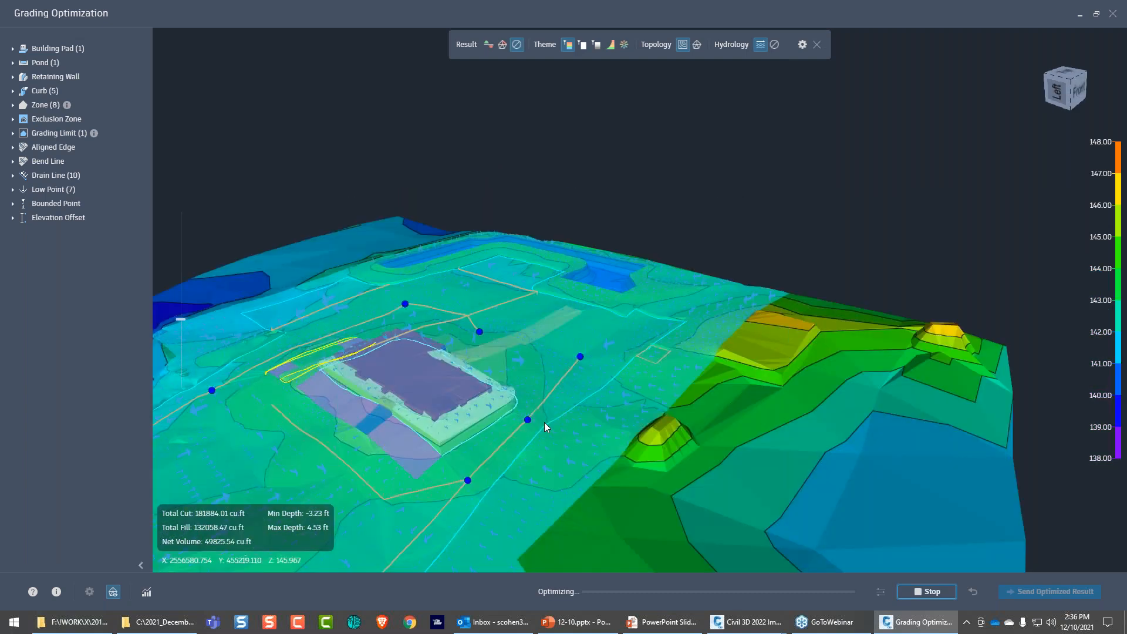
scroll(537, 396, up, 3)
drag(538, 396, 523, 336)
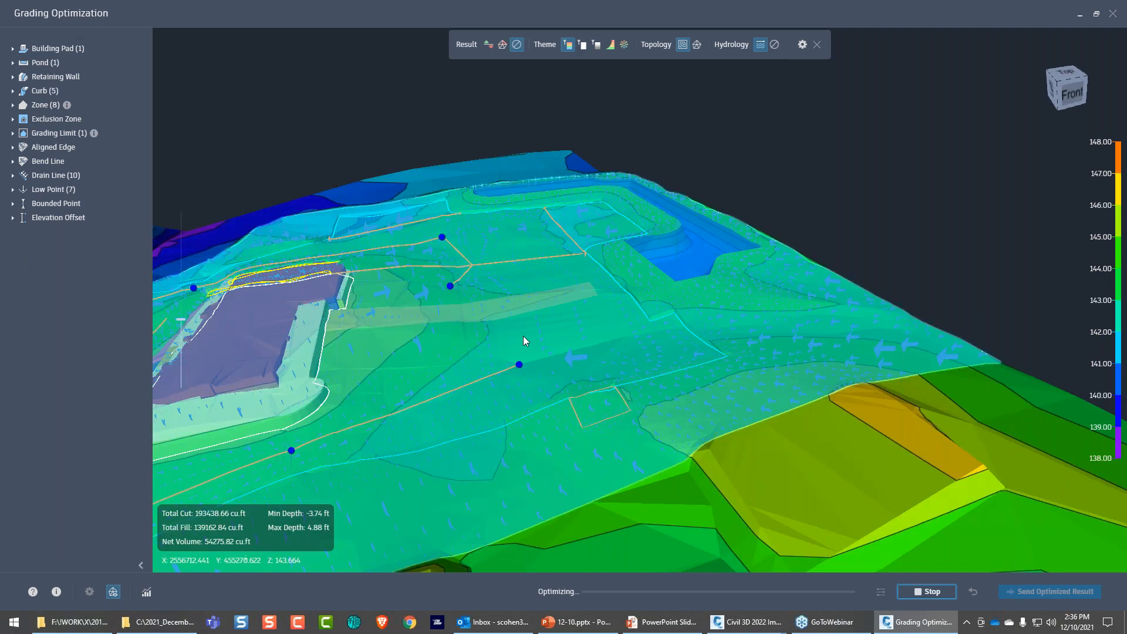
middle_drag(523, 336, 562, 381)
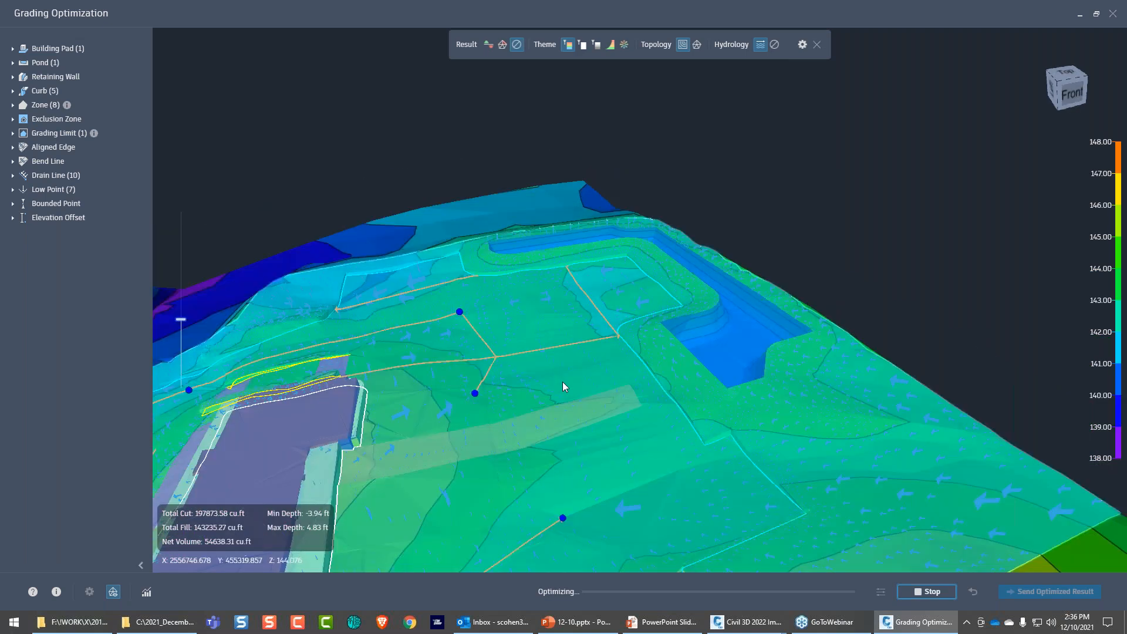
drag(563, 382, 353, 411)
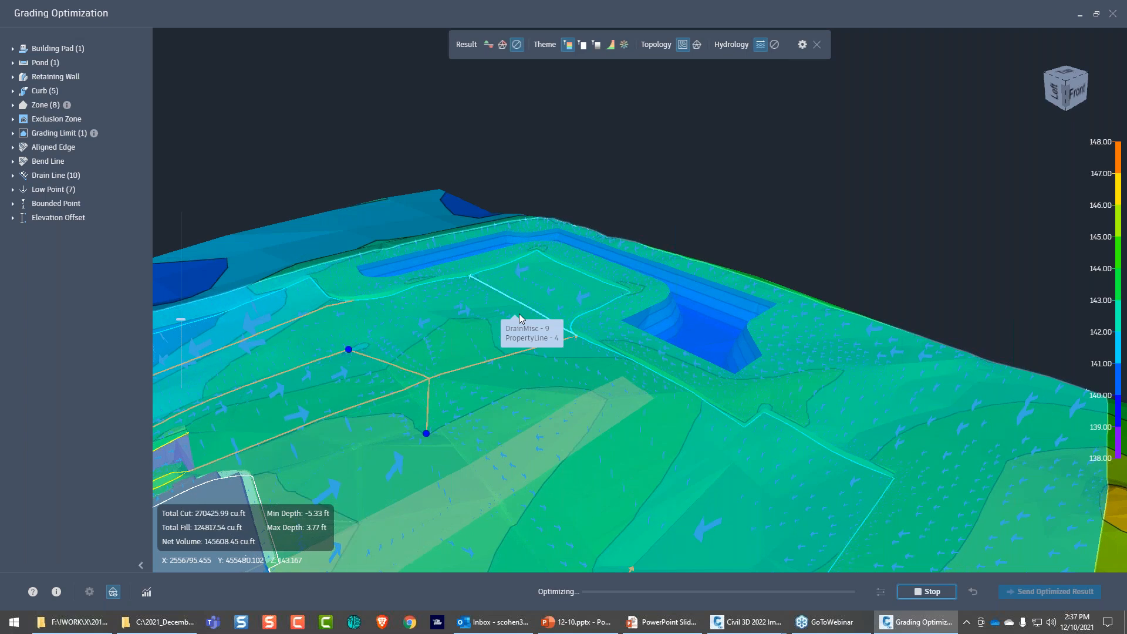
middle_drag(242, 410, 616, 363)
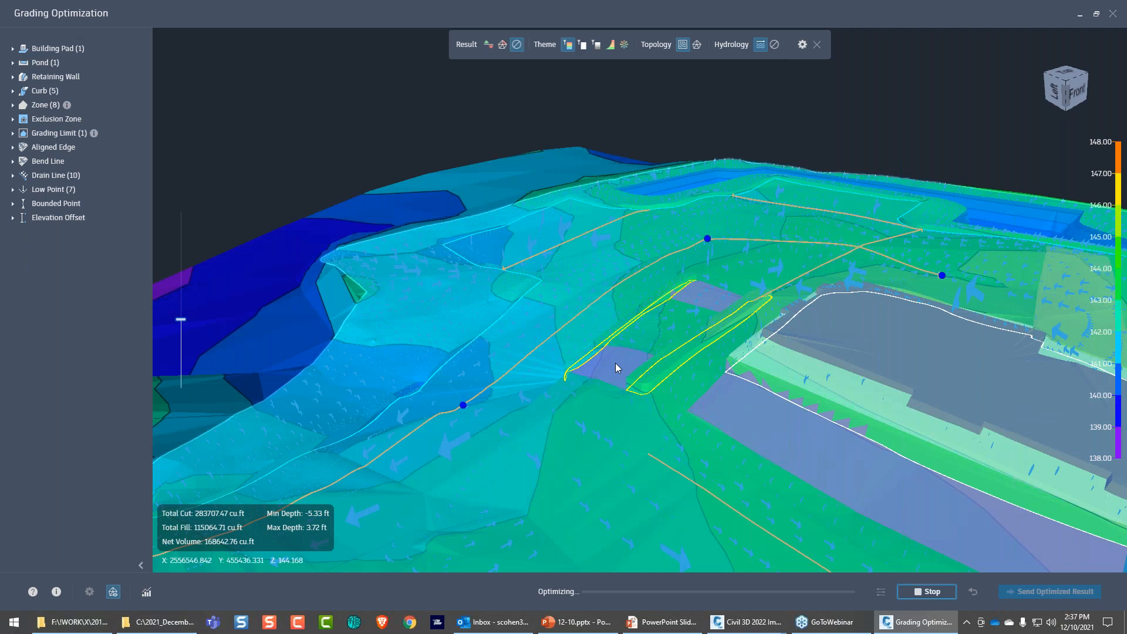
shift+middle_drag(611, 434, 769, 368)
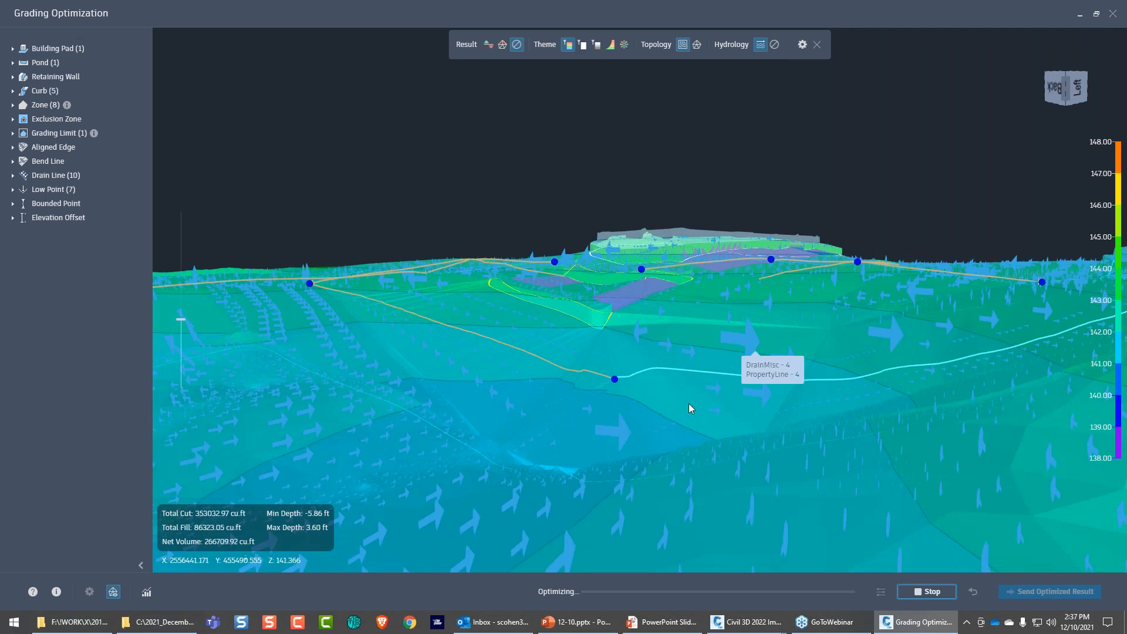
middle_drag(689, 404, 572, 434)
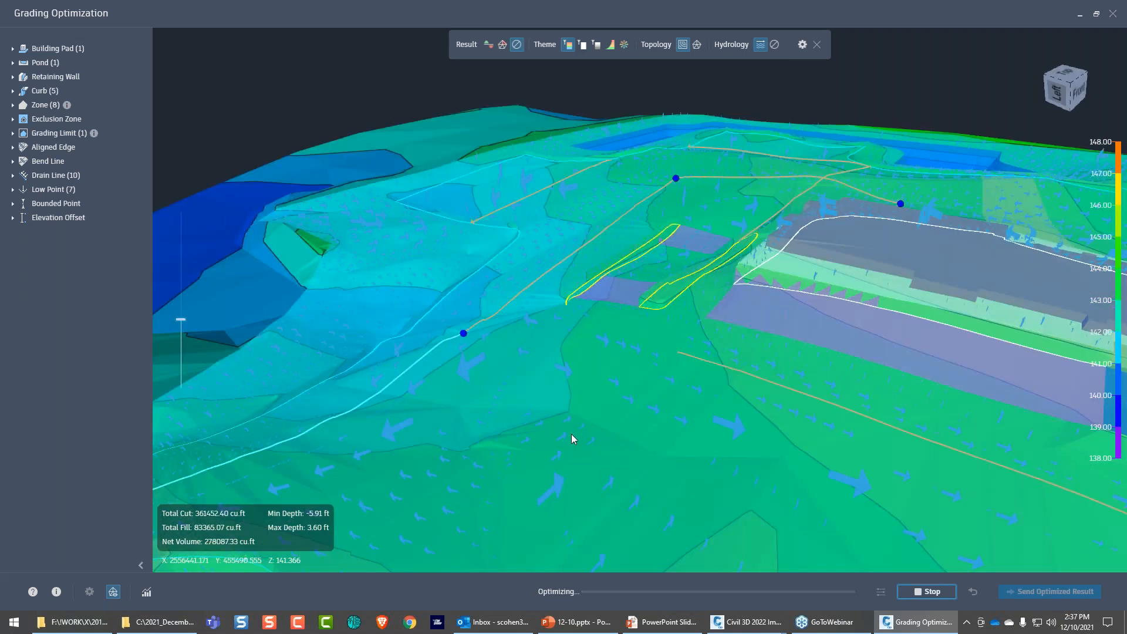
middle_drag(825, 330, 501, 367)
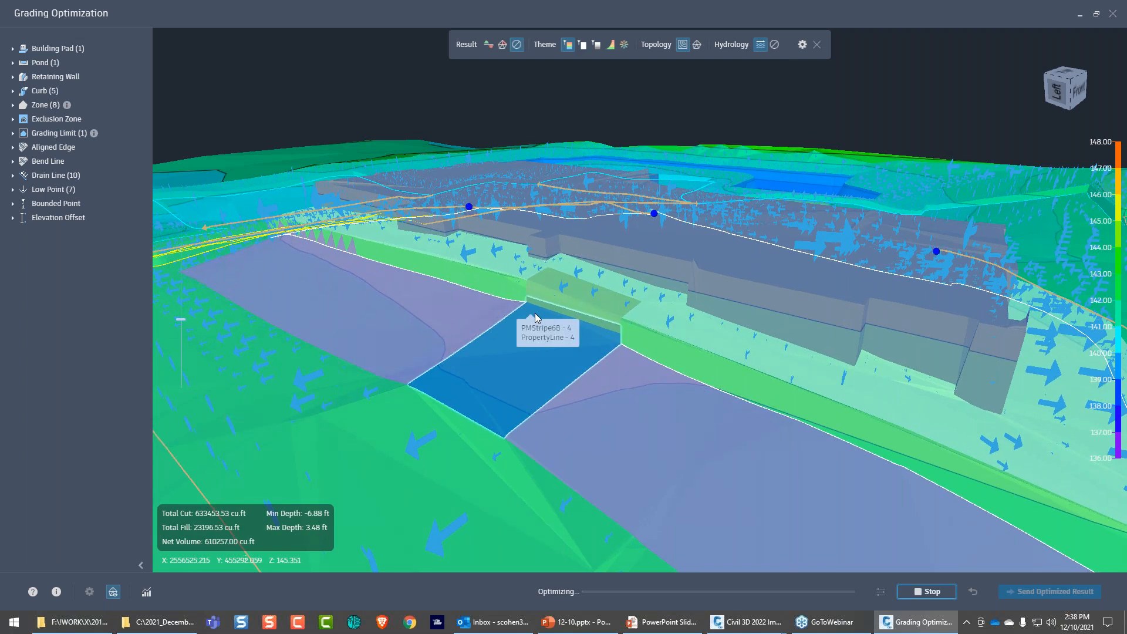
scroll(535, 317, down, 2)
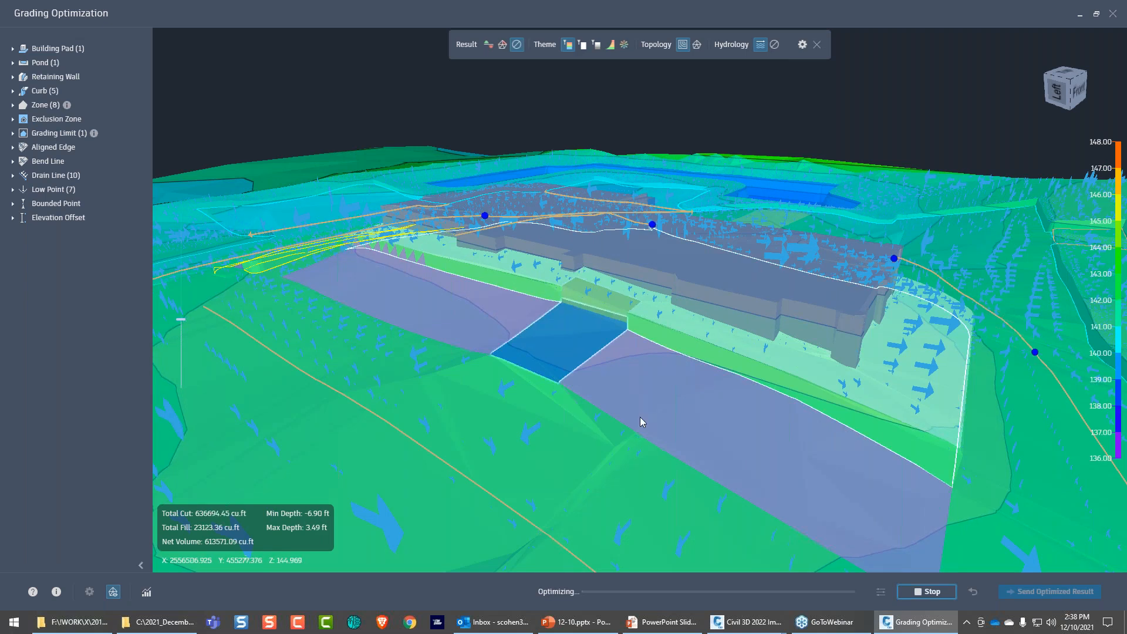
shift+middle_drag(639, 417, 412, 298)
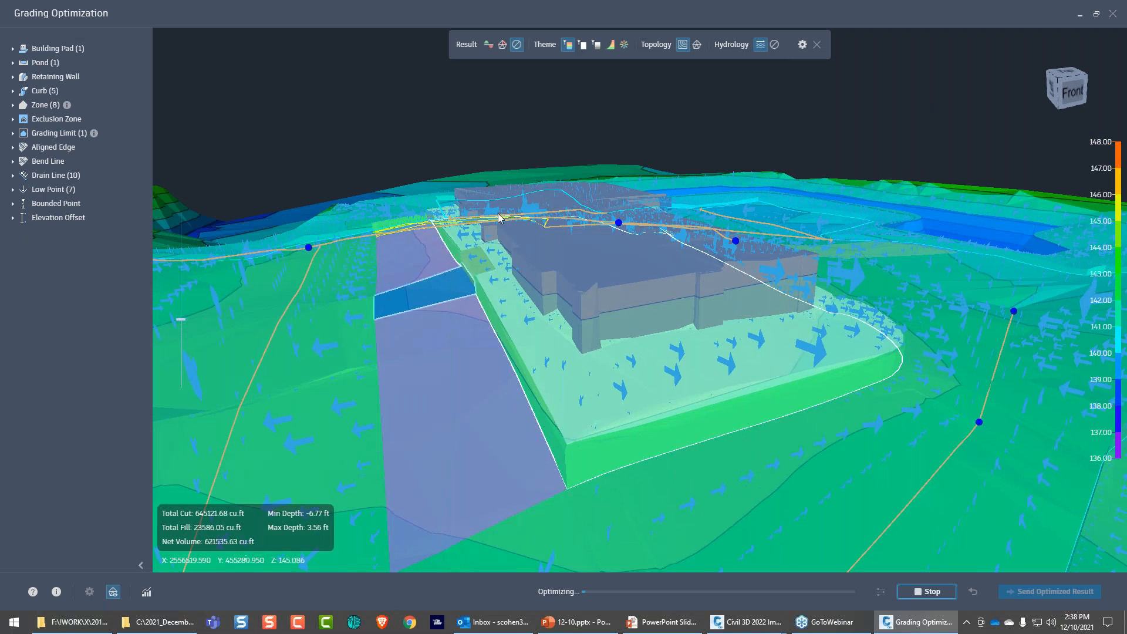
- Inspect the slope violations around the building pad, and restore the elevation-coloured display to view the surrounding grading
click(502, 44)
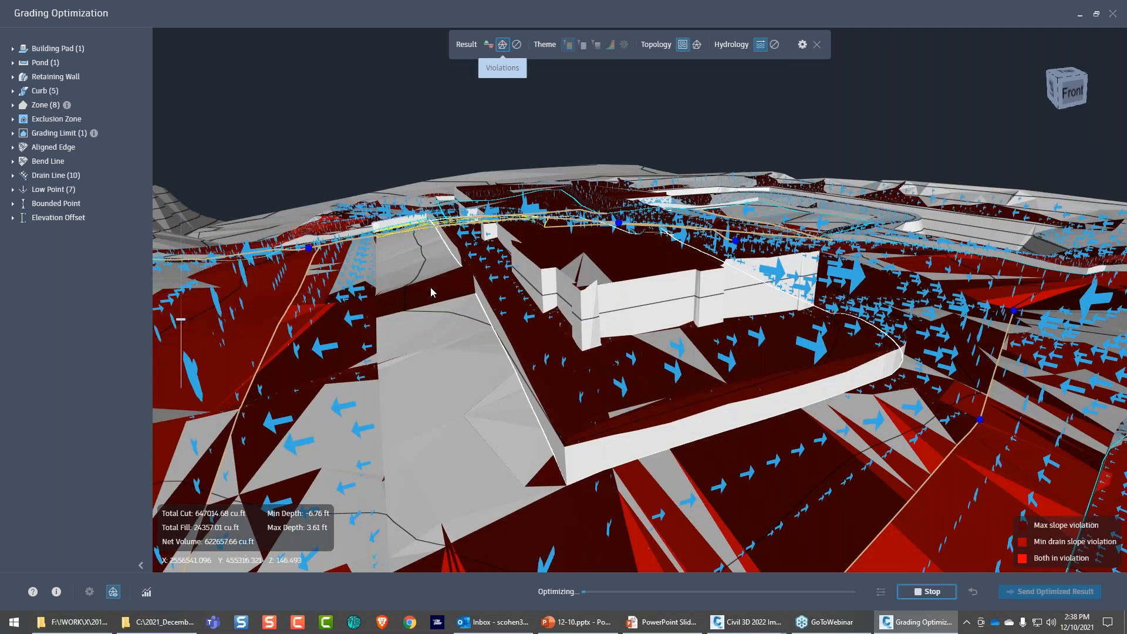
mouse_move(431, 288)
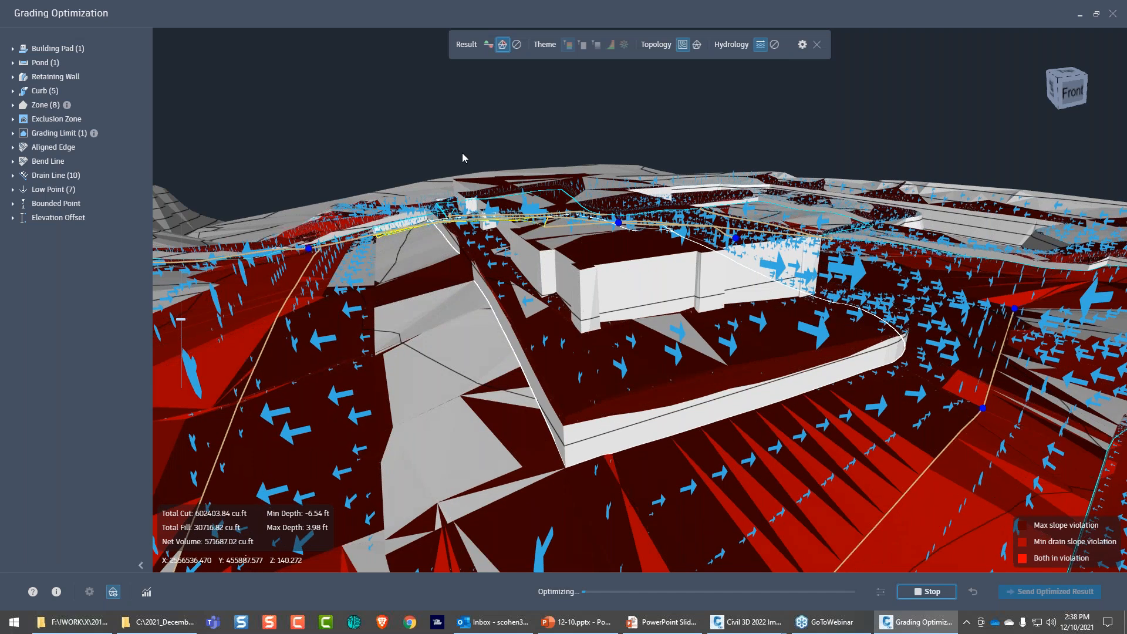
click(516, 47)
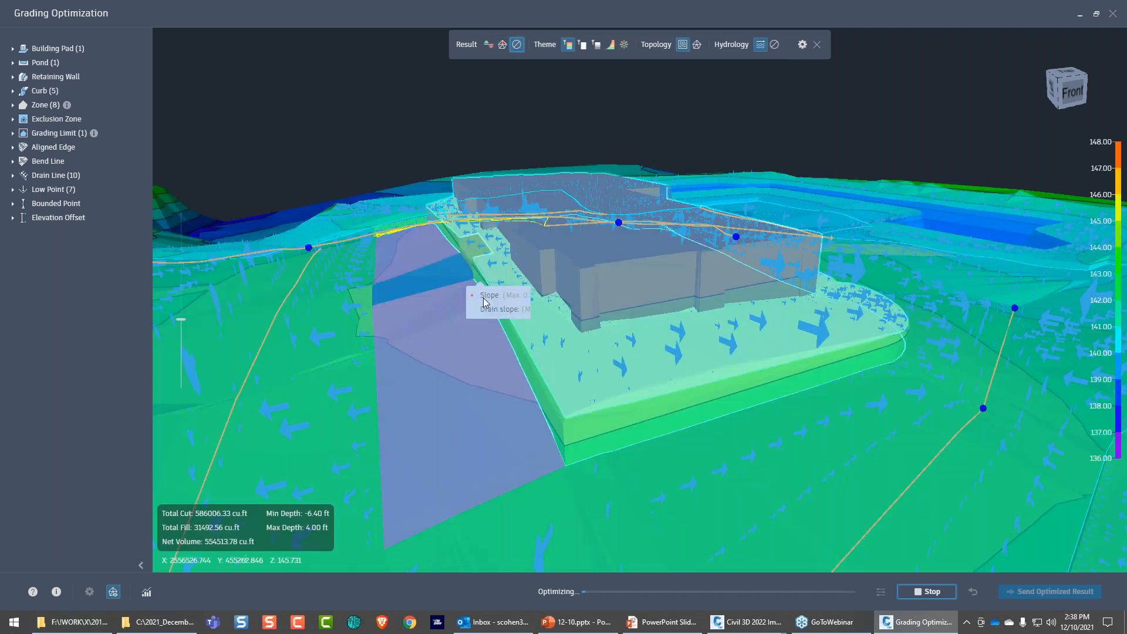
middle_drag(484, 298, 425, 309)
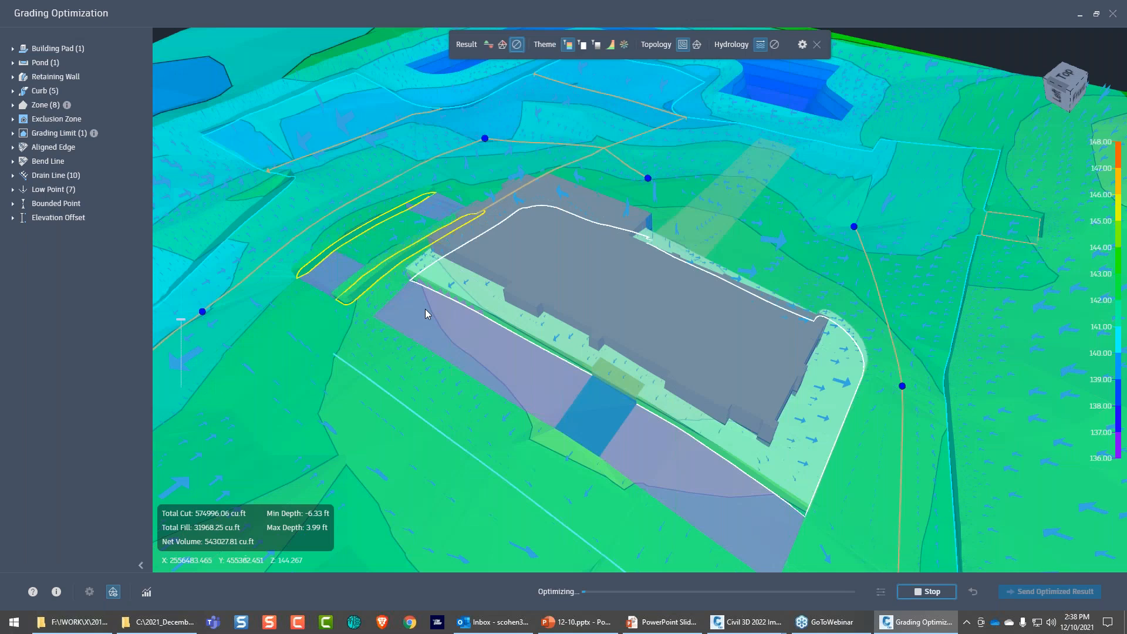
scroll(425, 309, down, 3)
middle_drag(425, 309, 632, 325)
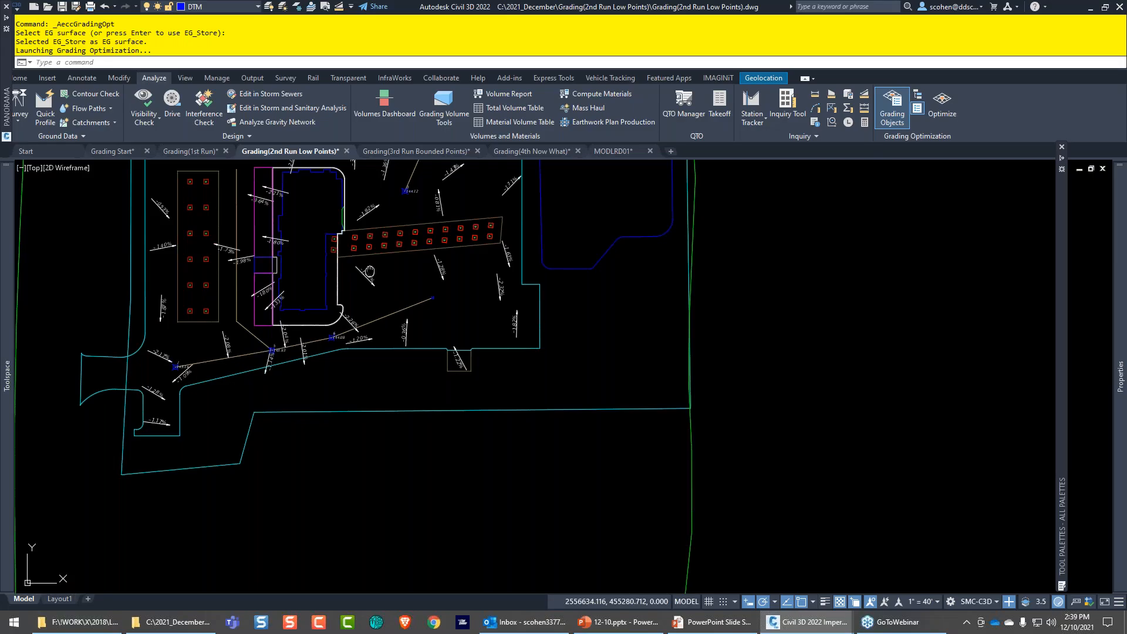
- In Civil 3D, move the -1.80% surface slope label near the building's west edge into the blue-edged stall area by the entrance
middle_drag(370, 272, 555, 330)
scroll(460, 300, up, 3)
click(461, 300)
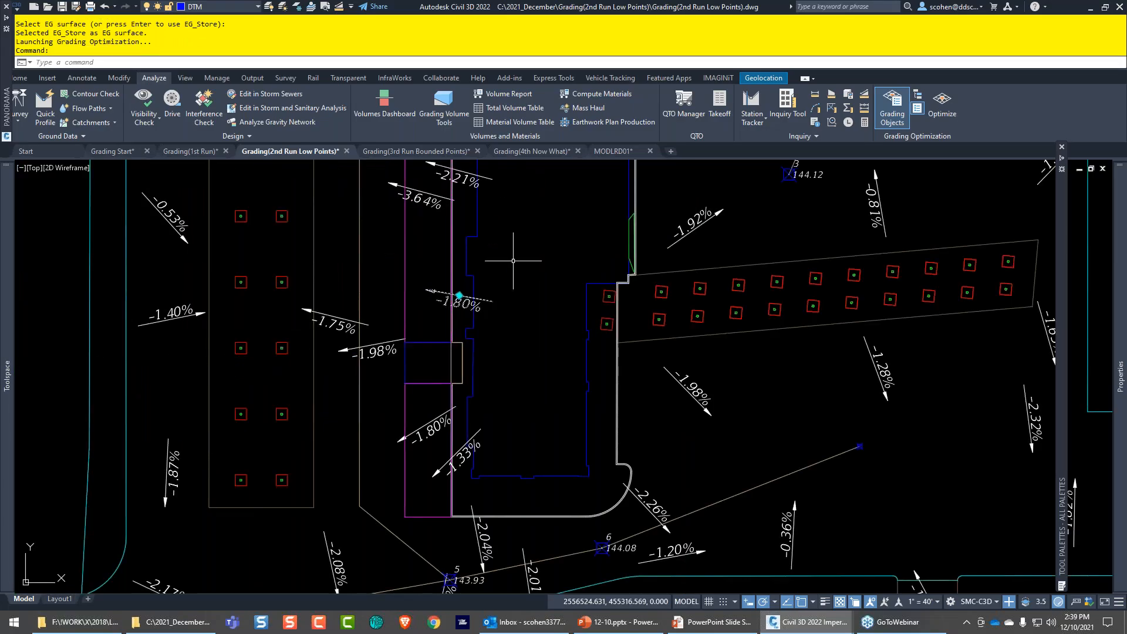
click(459, 295)
scroll(426, 368, up, 4)
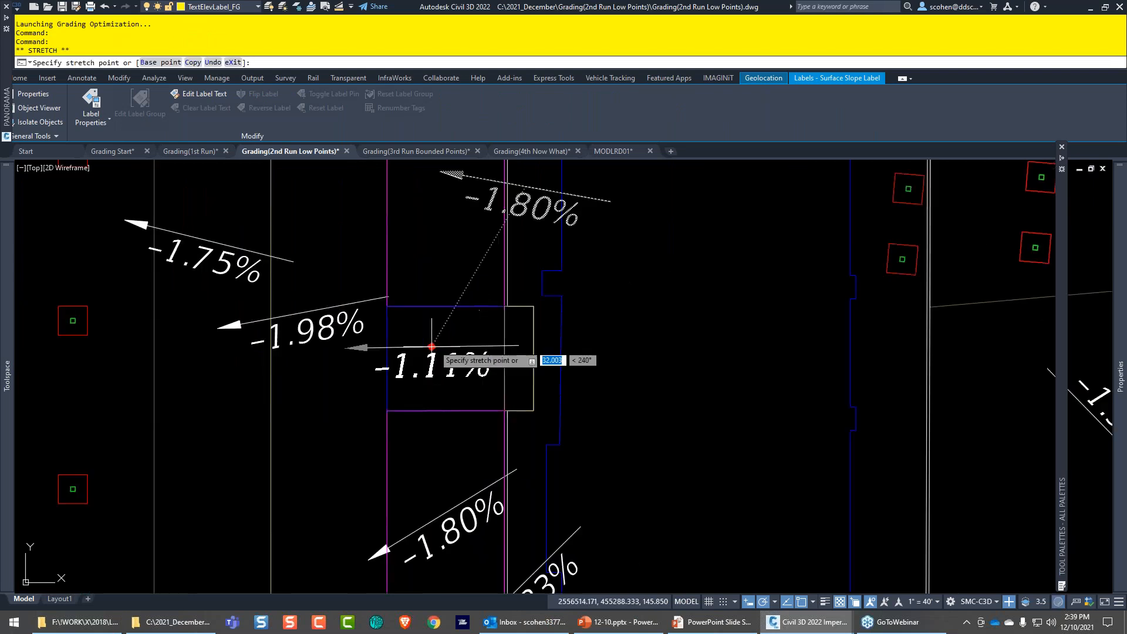
click(440, 343)
- Probe the surface slope along the stall strip and inside the building pad with the moved slope label, without relocating it
click(442, 343)
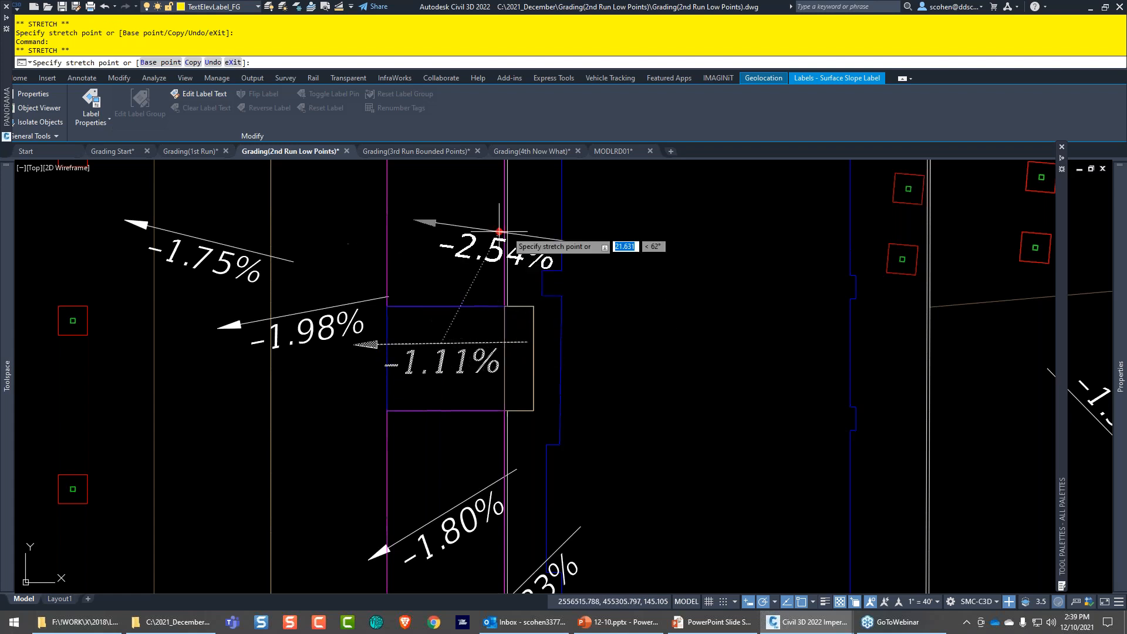
middle_drag(536, 231, 536, 443)
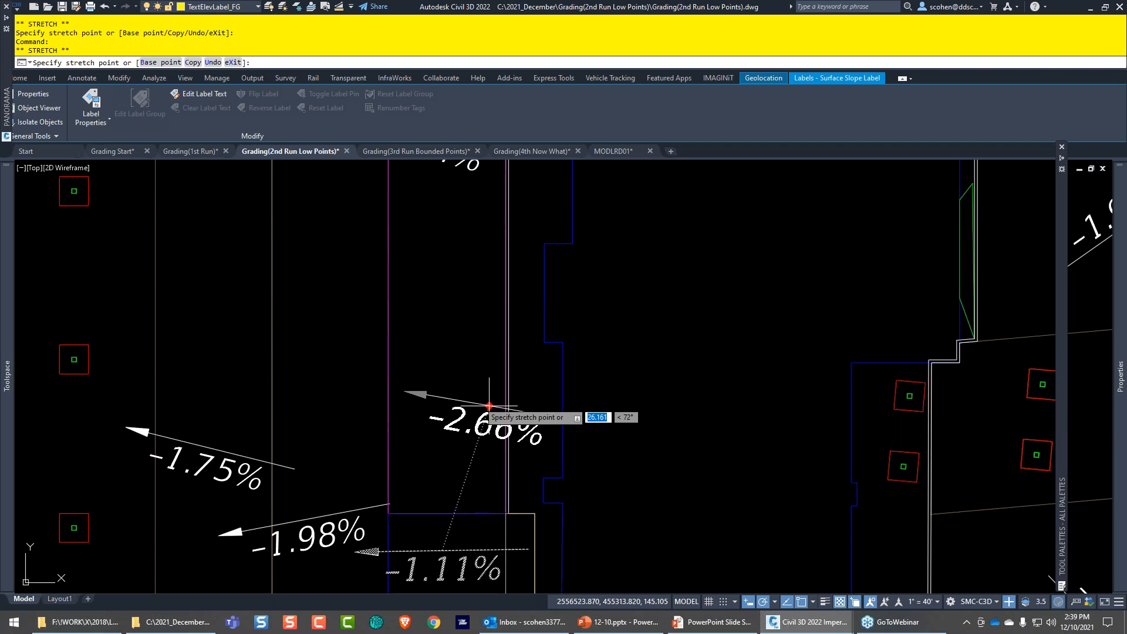
scroll(439, 305, down, 4)
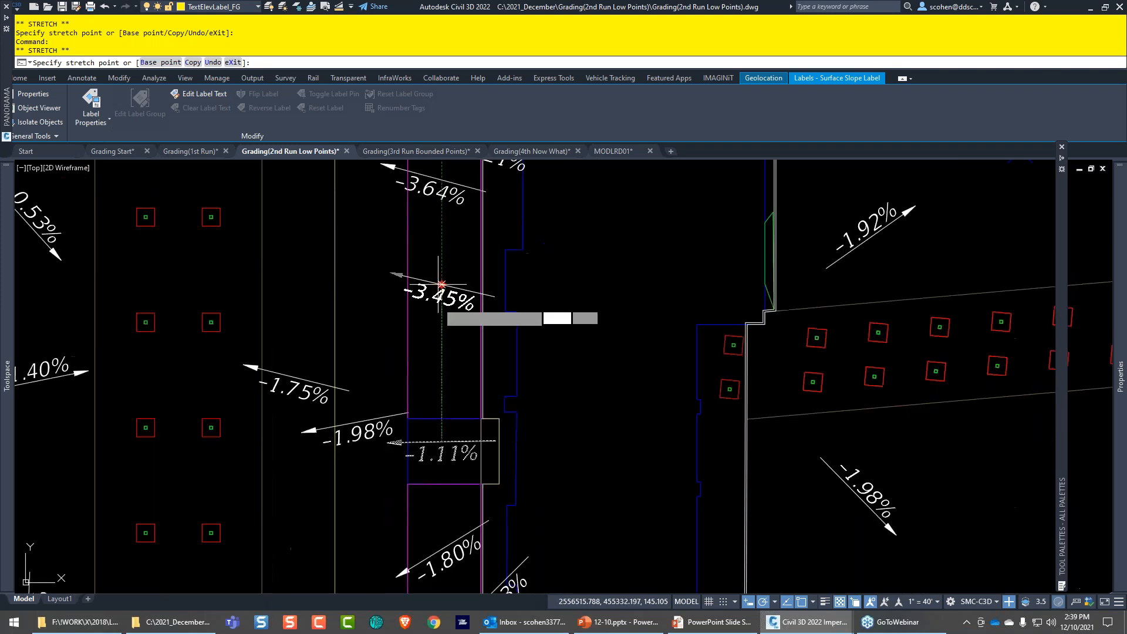
middle_drag(493, 413, 490, 309)
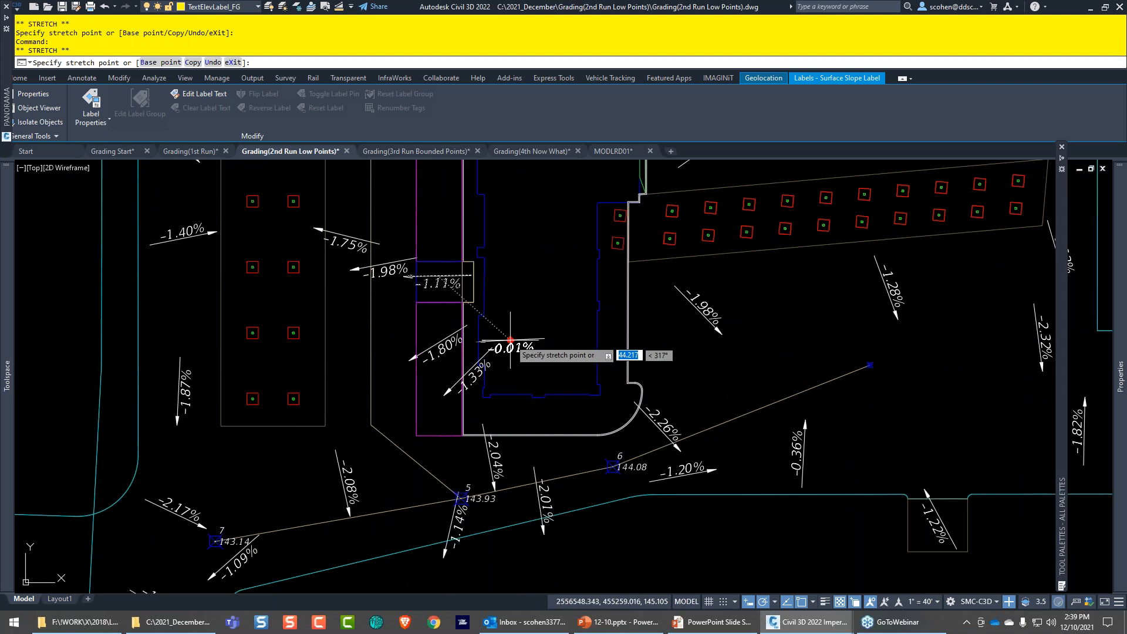
key(Escape)
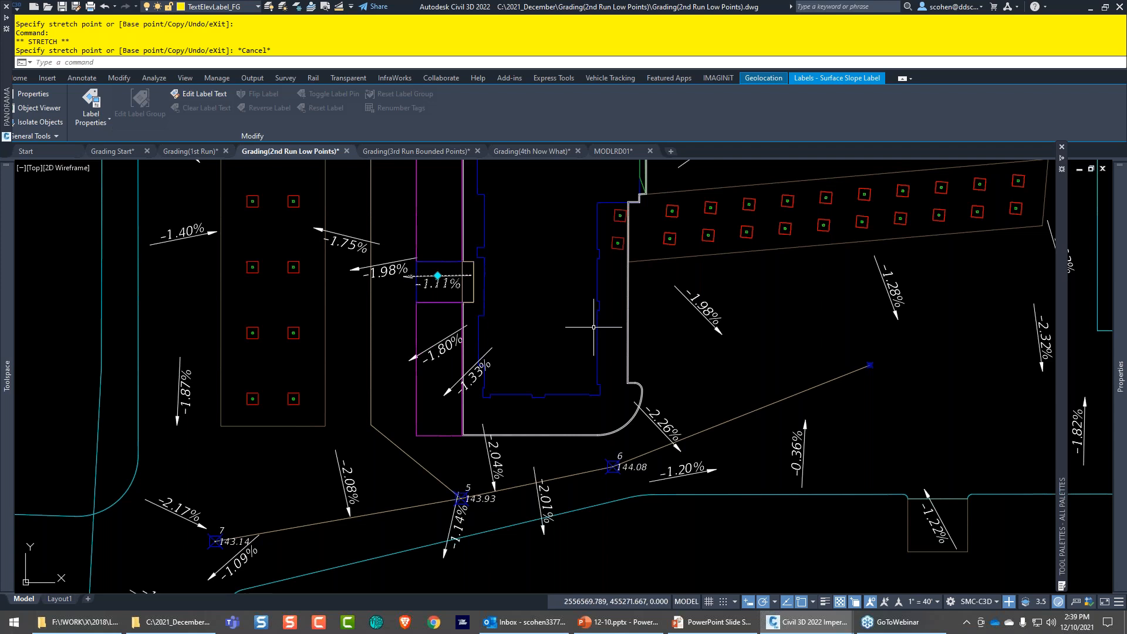
key(Escape)
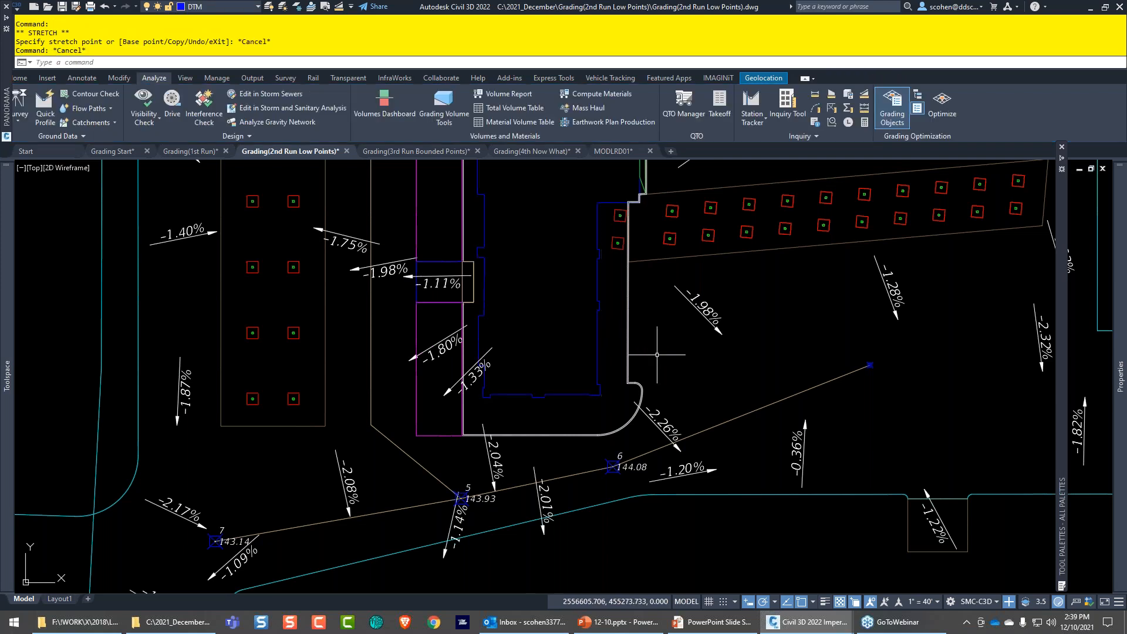
- Switch to the Grading(3rd Run Bounded Points) drawing
middle_drag(836, 389, 656, 377)
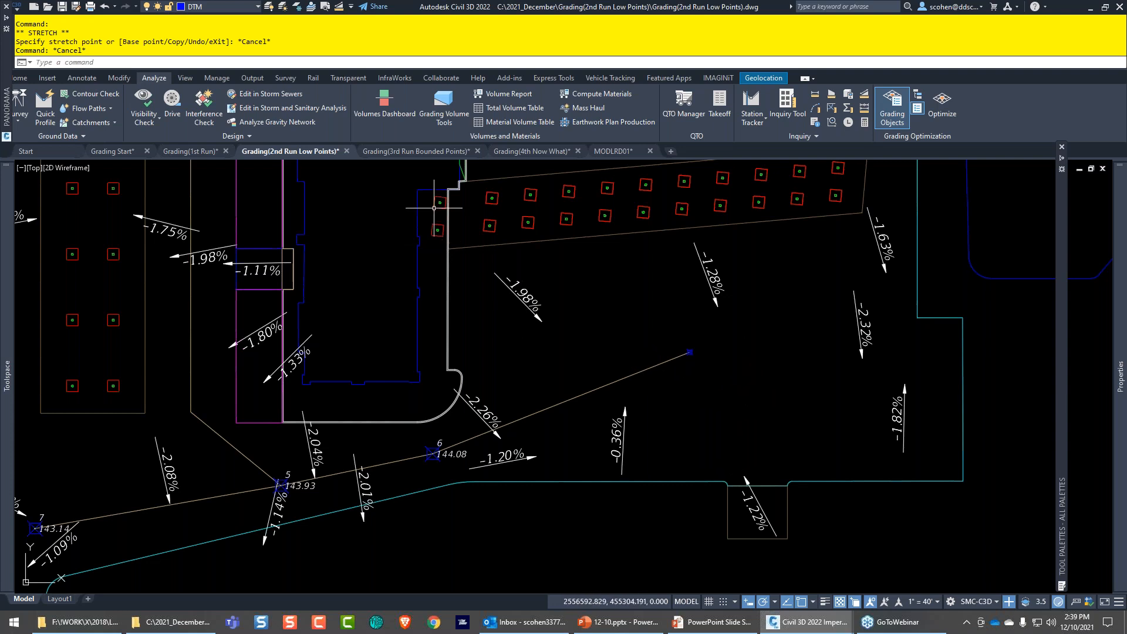
click(409, 152)
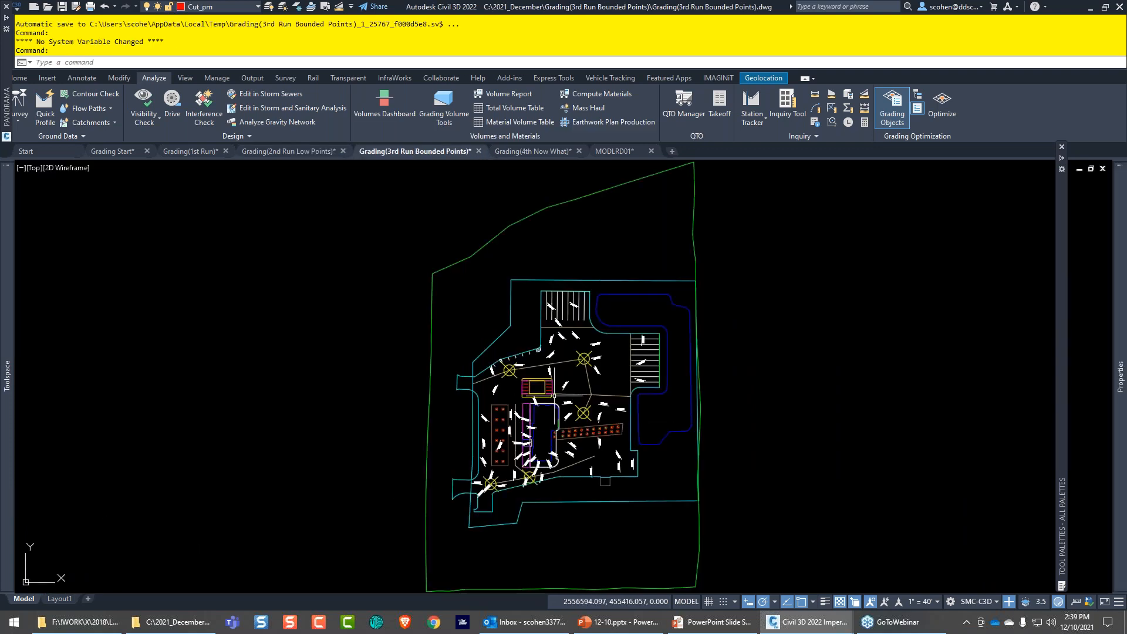
- Place a point at the open northeast end of the drain line south of the slanted planting strip
scroll(533, 392, up, 2)
scroll(532, 391, up, 3)
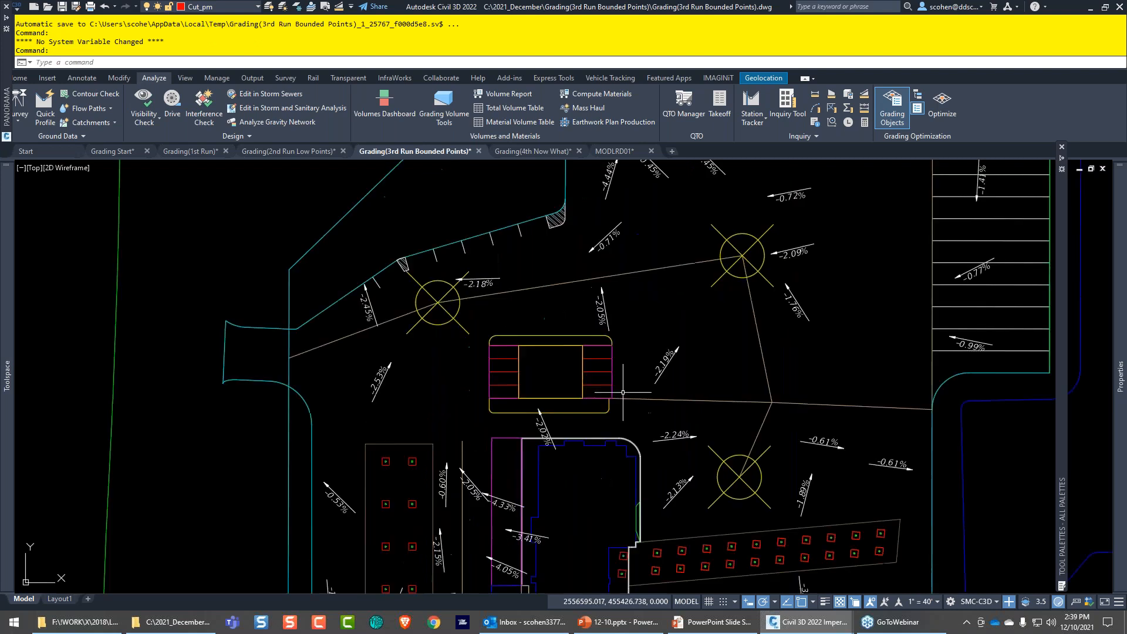
mouse_move(1058, 470)
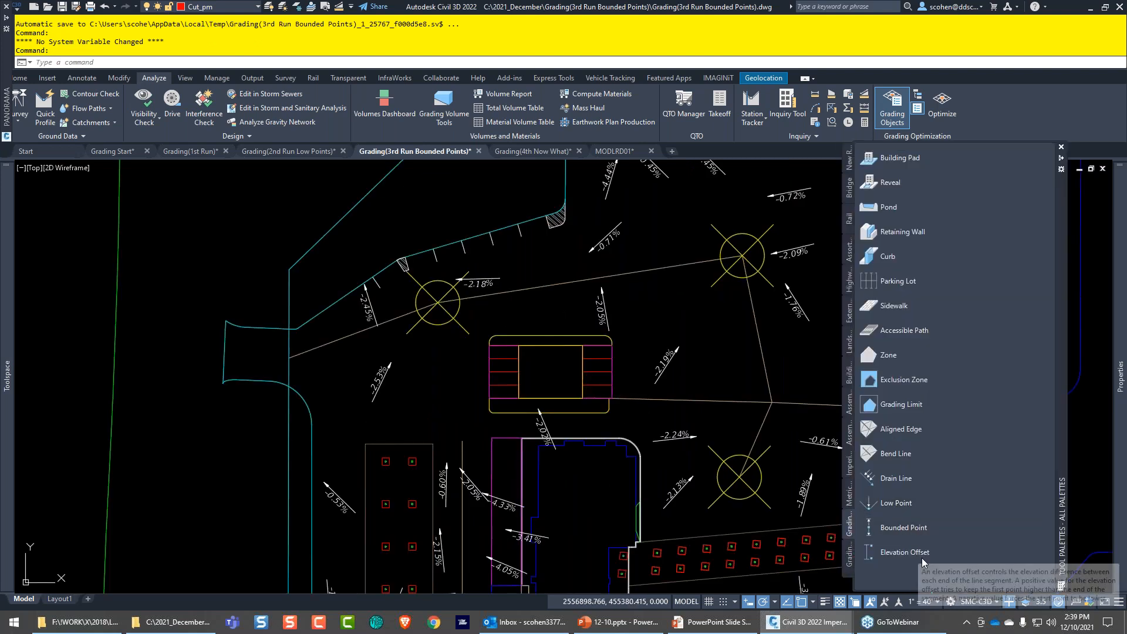
click(902, 535)
middle_drag(755, 416, 604, 313)
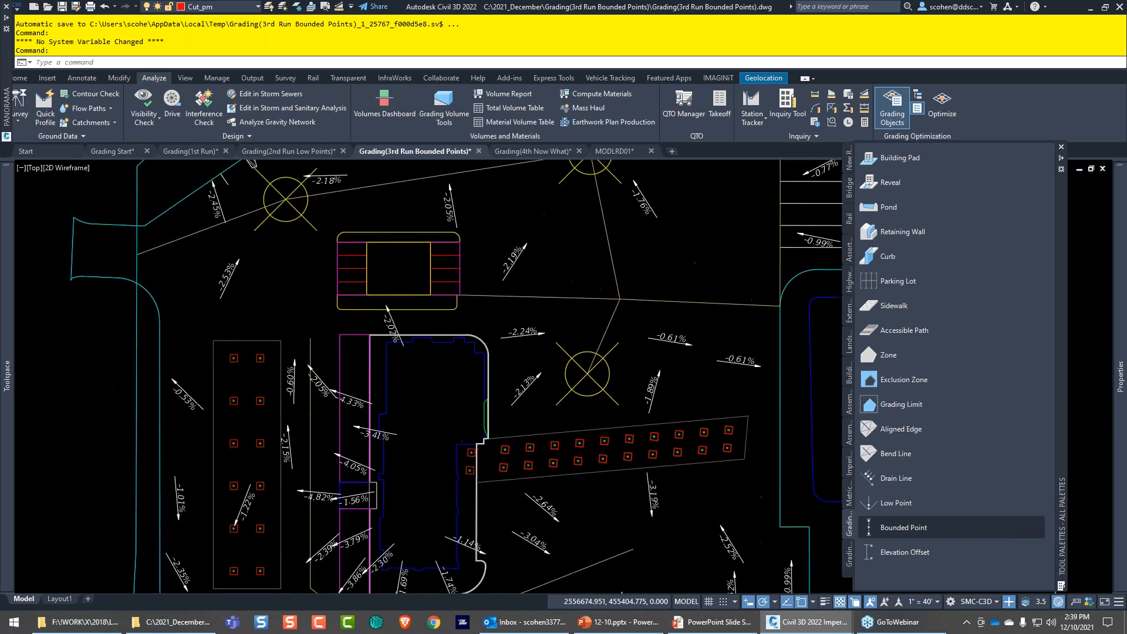
middle_drag(643, 550, 561, 392)
scroll(561, 392, up, 2)
text(po)
key(Return)
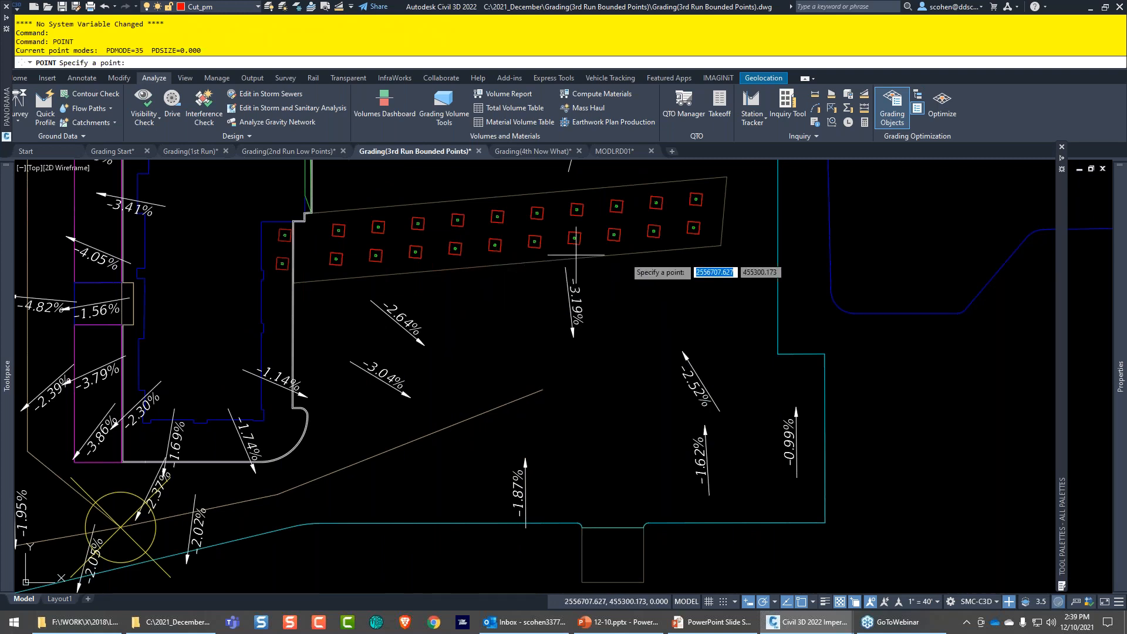
click(542, 390)
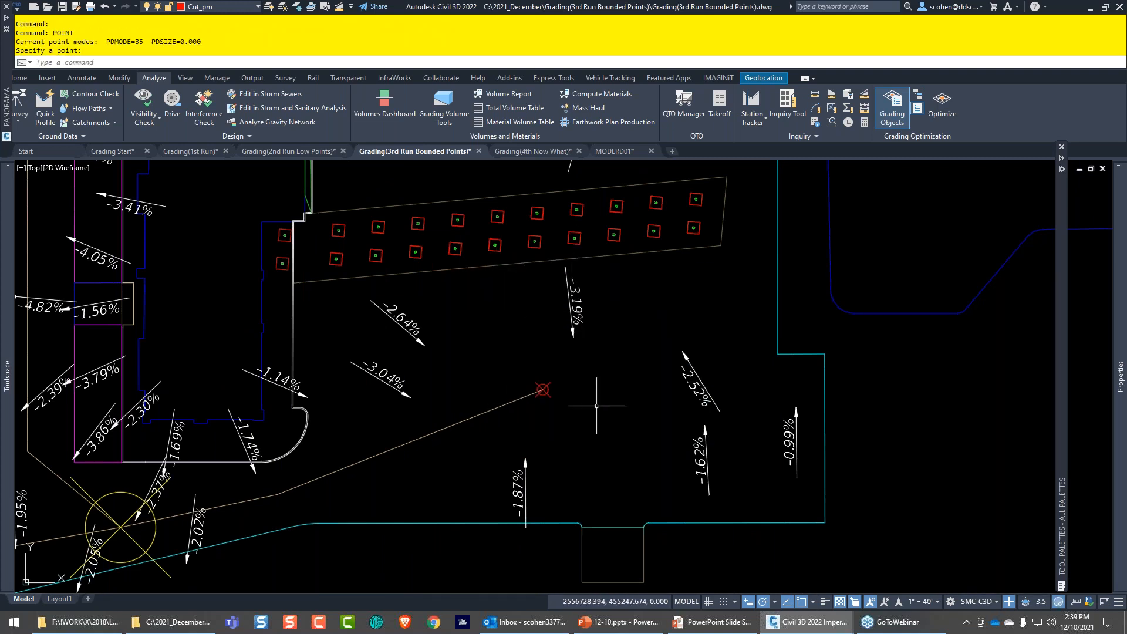
key(Escape)
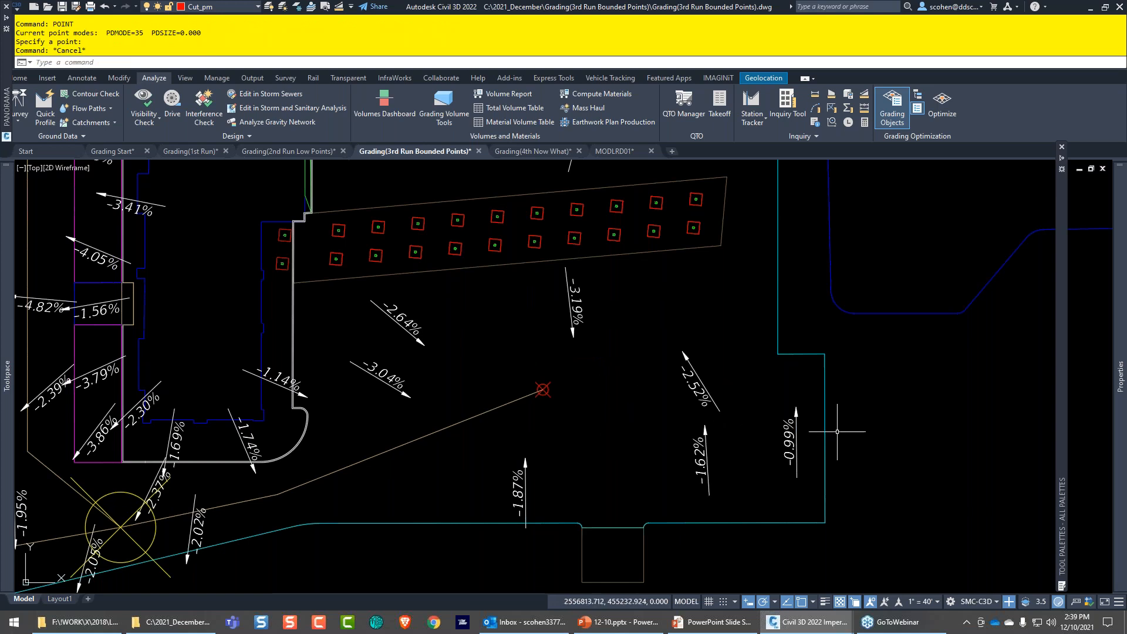
- Set the new point as a Bounded Point against the EG_Store surface and turn off its fixed elevation value
mouse_move(1061, 420)
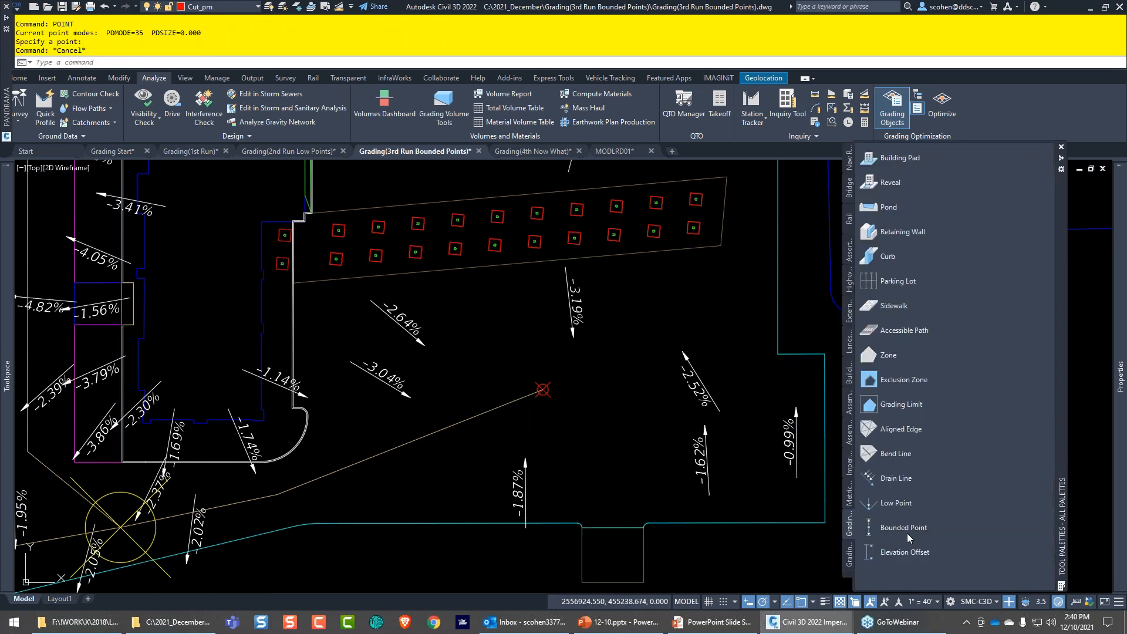
click(906, 527)
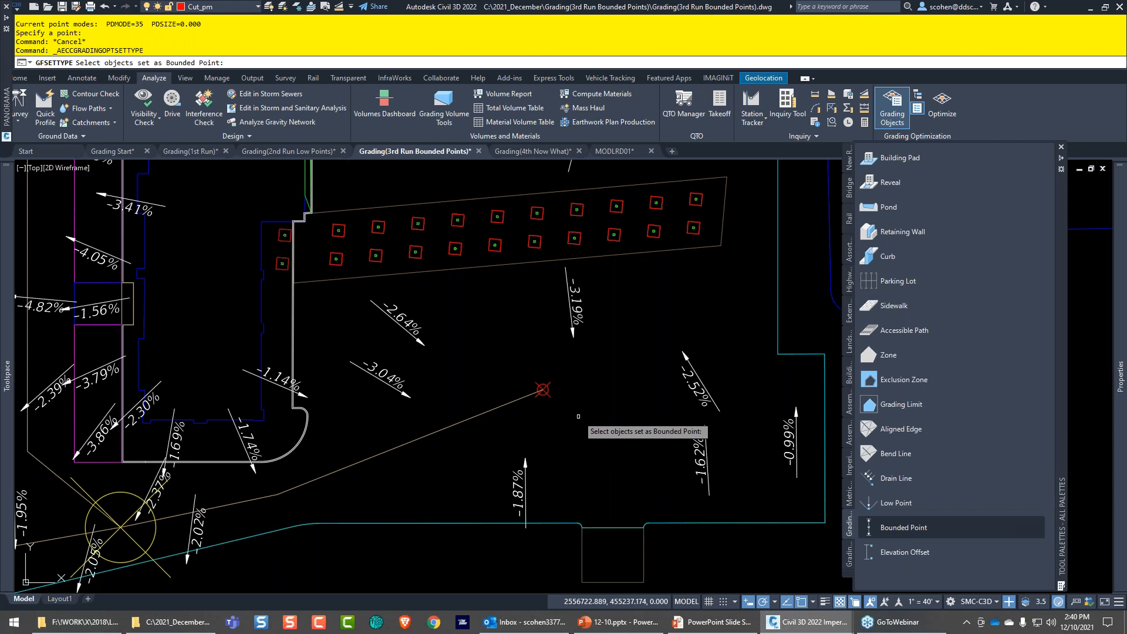
click(546, 396)
key(Return)
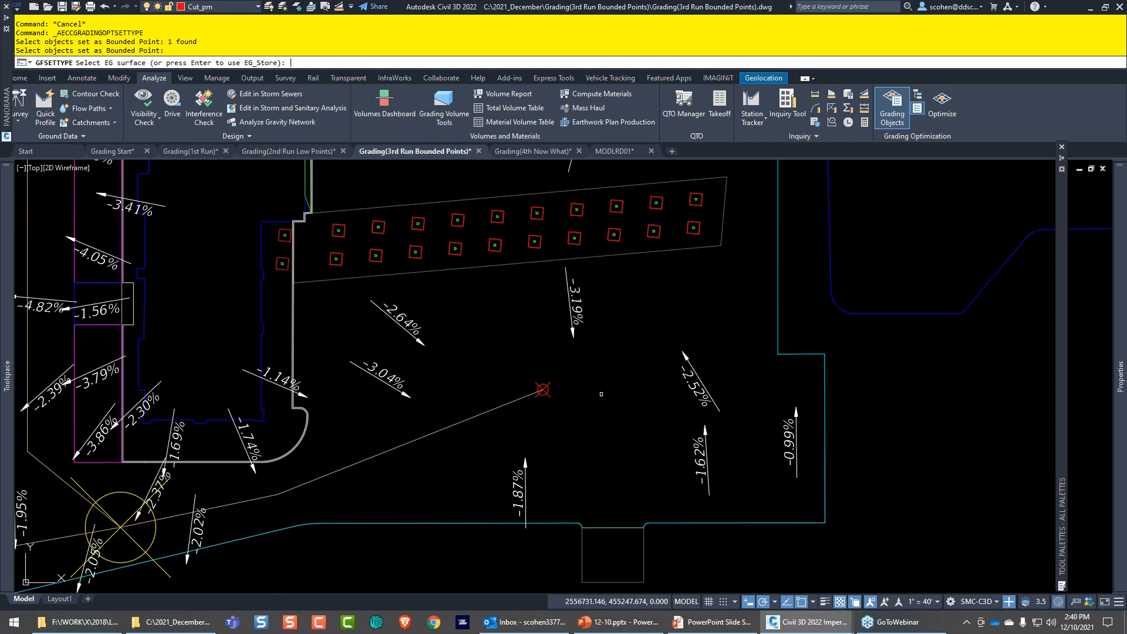
key(Return)
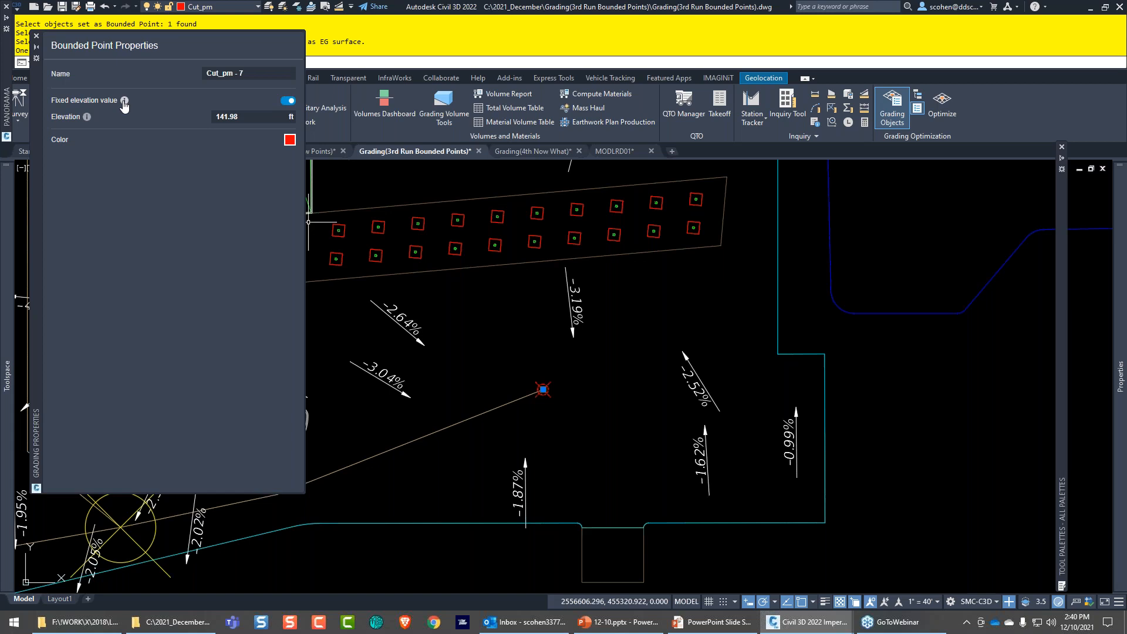
click(287, 101)
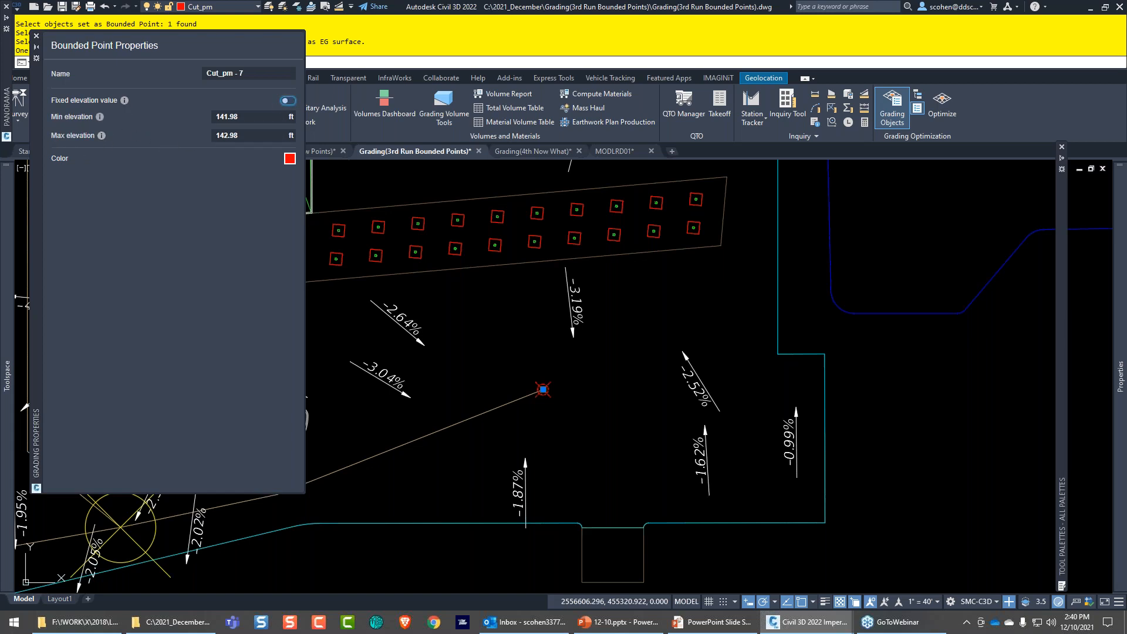
mouse_move(484, 349)
key(Escape)
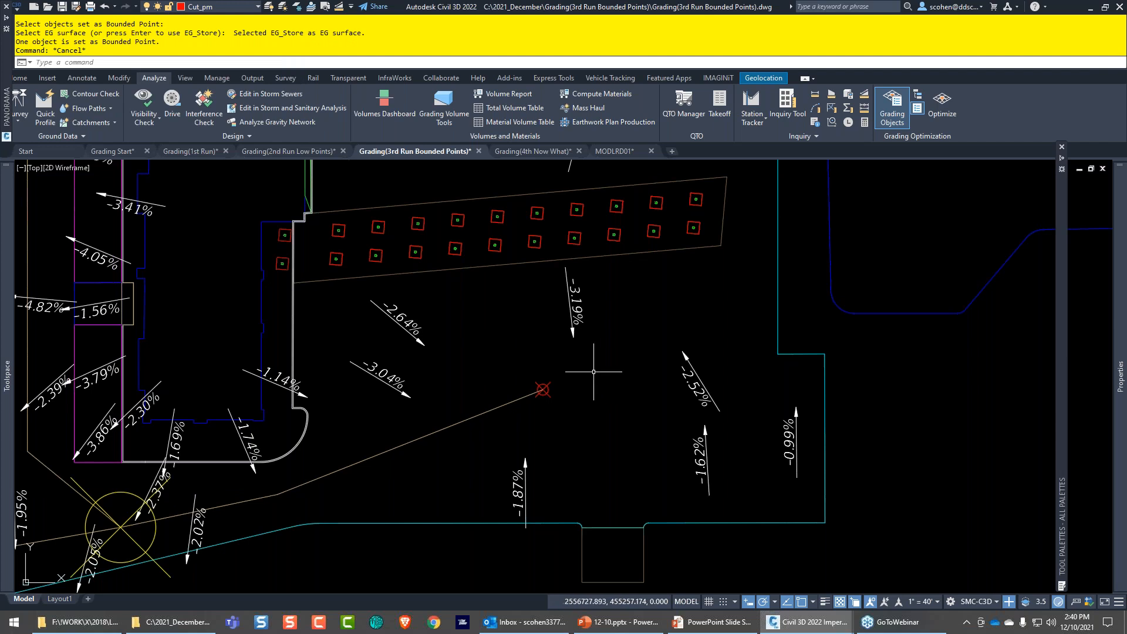
- Check the FG and EG_Store elevations at the bounded point and along the pavement edge east of it
mouse_move(562, 364)
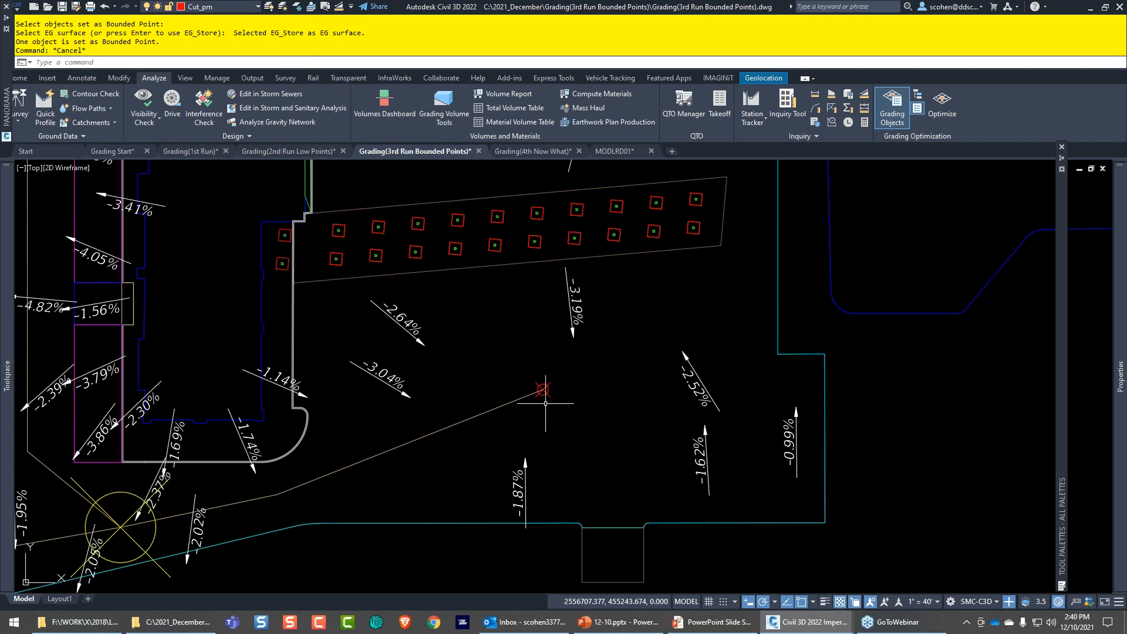
scroll(551, 405, up, 2)
scroll(551, 405, up, 2)
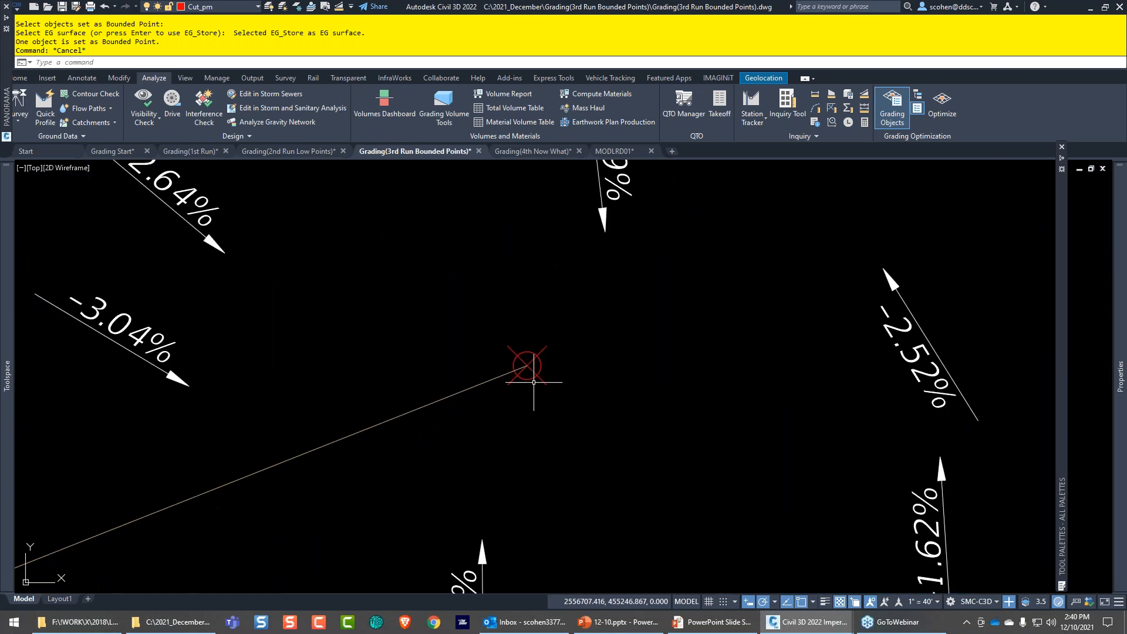
mouse_move(529, 386)
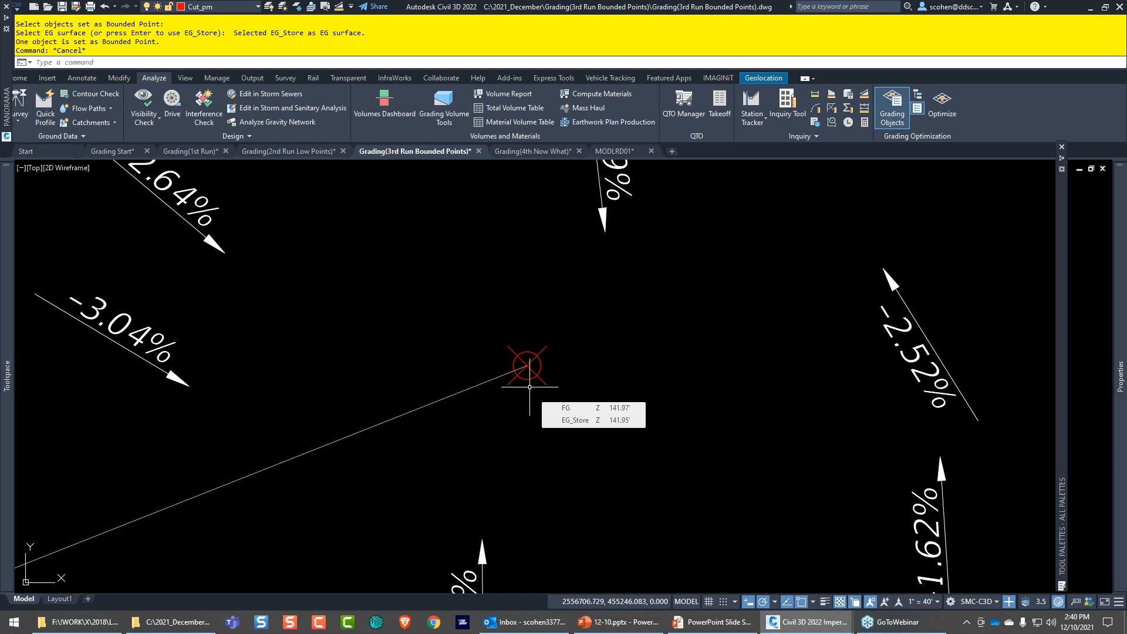
scroll(537, 378, down, 2)
middle_drag(637, 357, 500, 358)
mouse_move(829, 371)
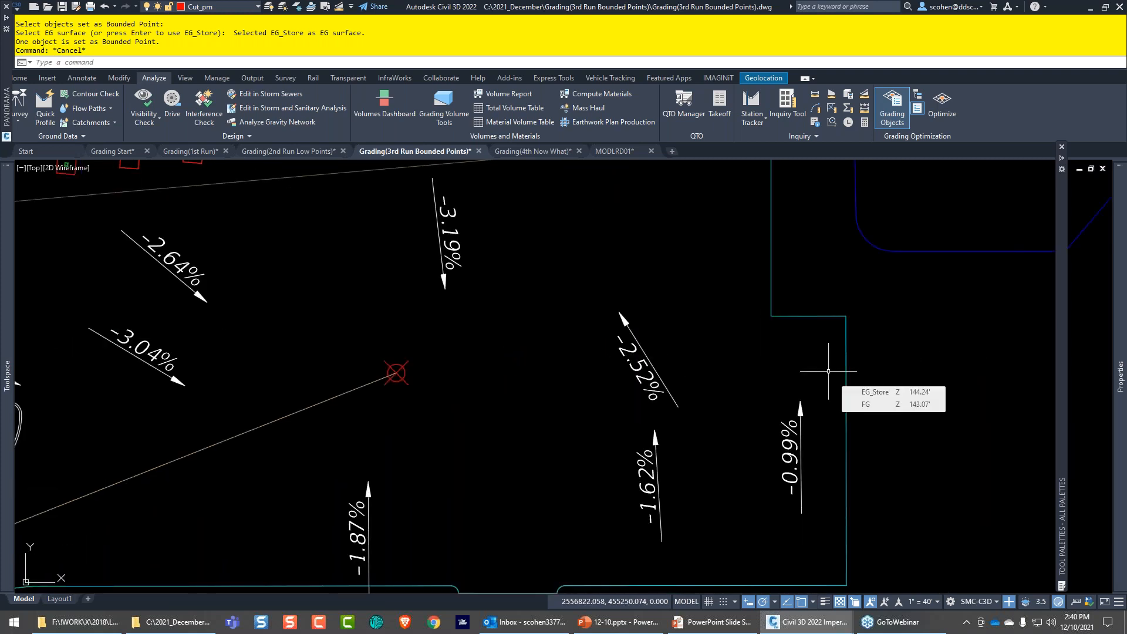
mouse_move(756, 311)
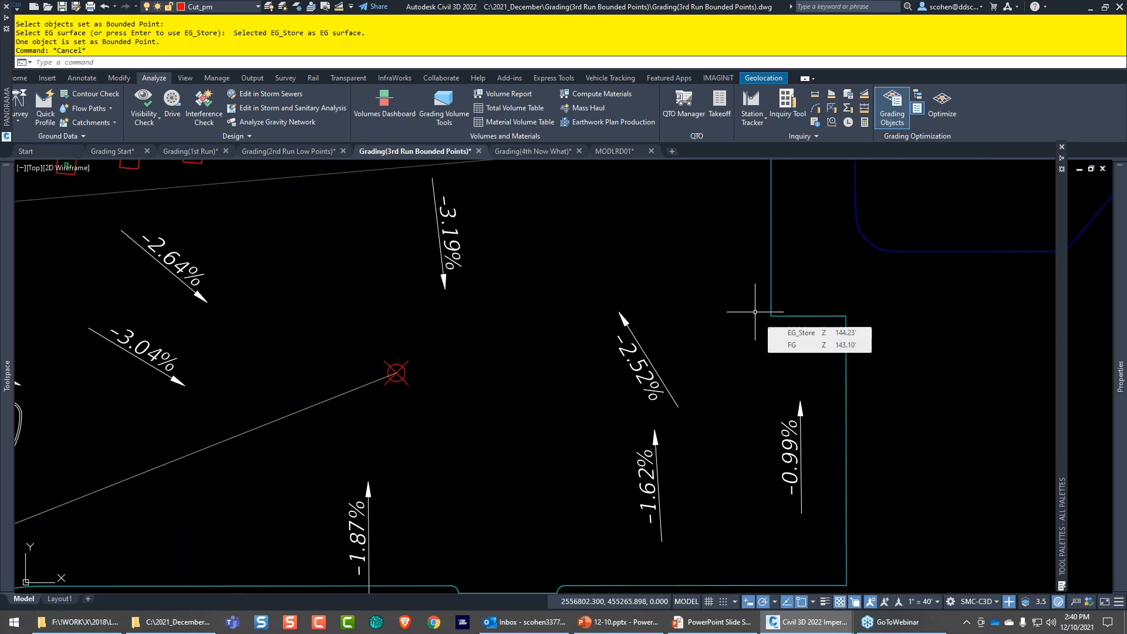
middle_drag(749, 311, 753, 387)
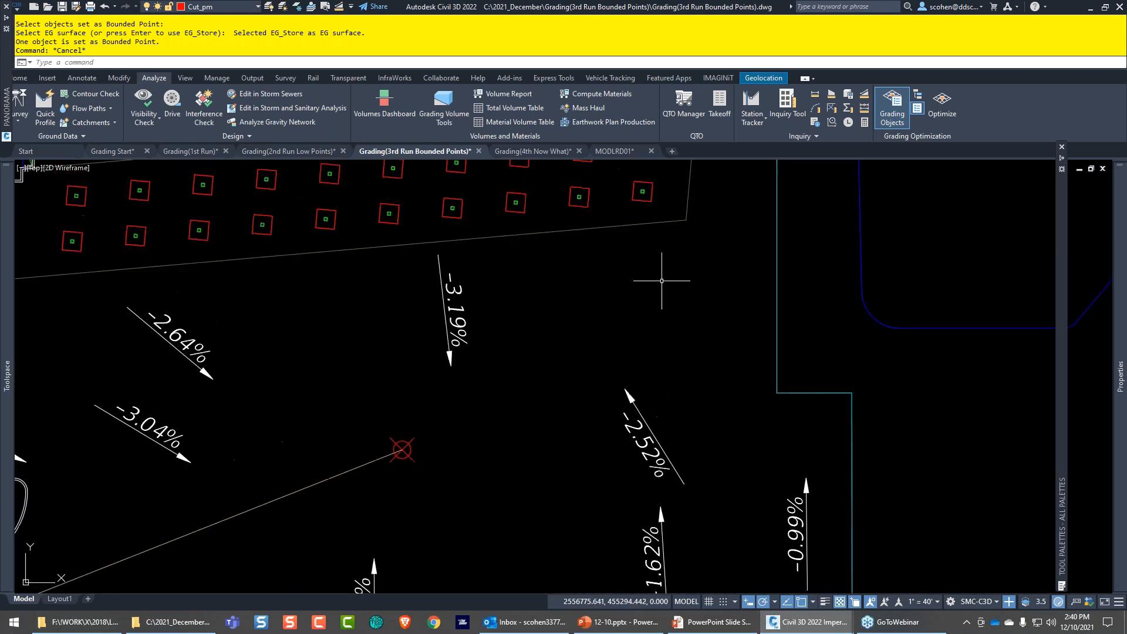
mouse_move(652, 229)
middle_drag(658, 371, 681, 243)
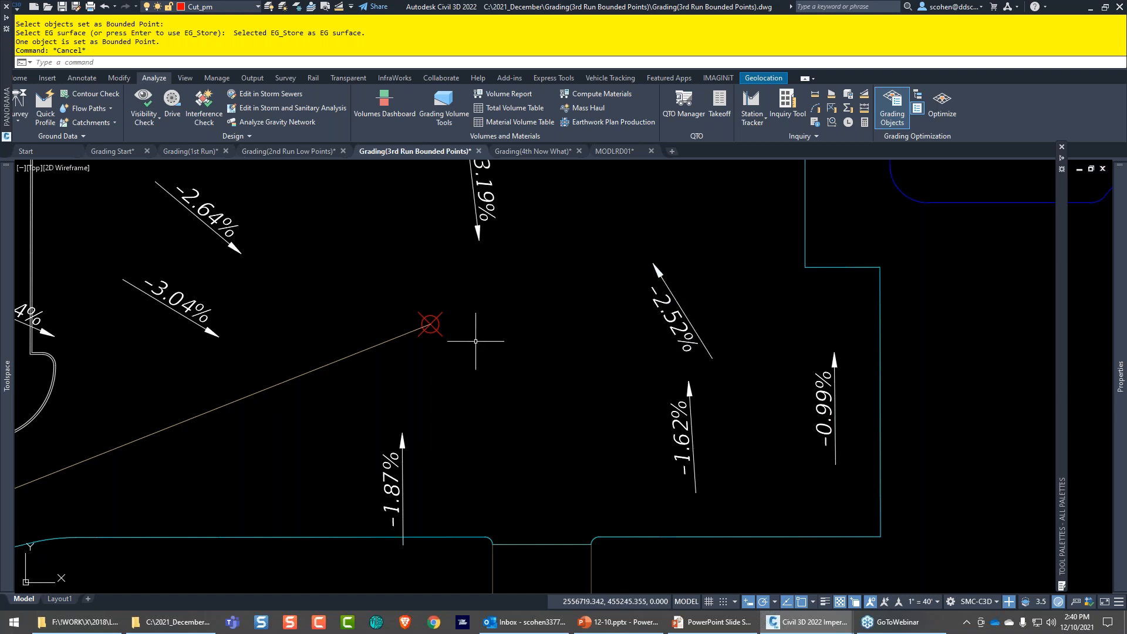
- Give the bounded point a minimum elevation of 138 ft and a maximum of 140 ft, with the fixed elevation value off
click(430, 324)
click(288, 100)
click(251, 121)
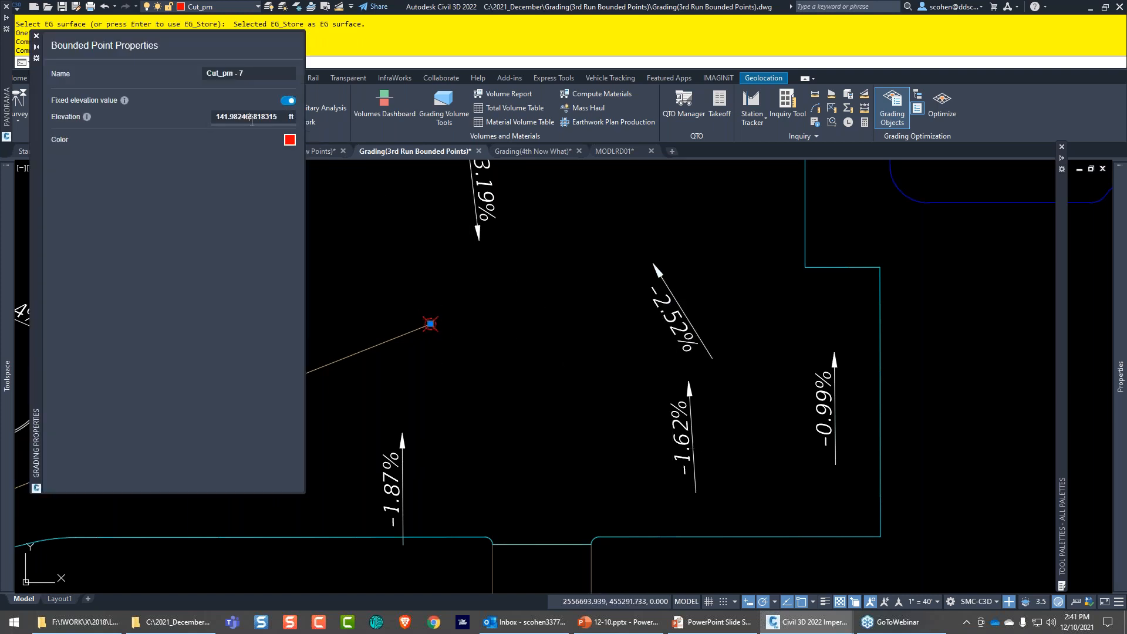
double_click(252, 121)
click(288, 101)
click(250, 120)
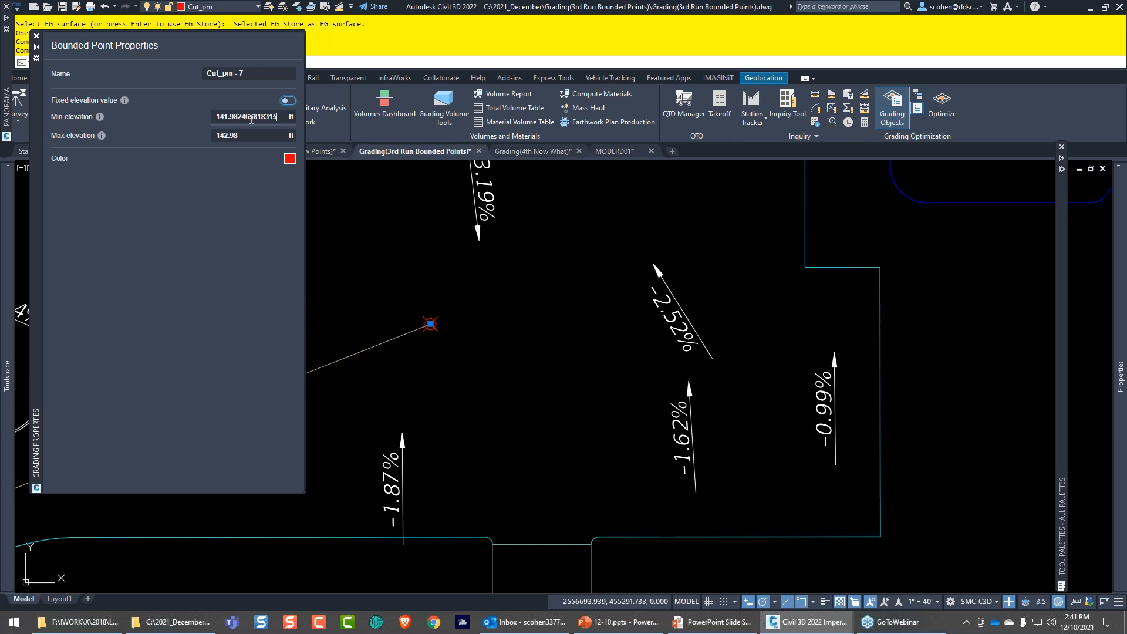
key(ctrl+a)
text(138)
click(249, 136)
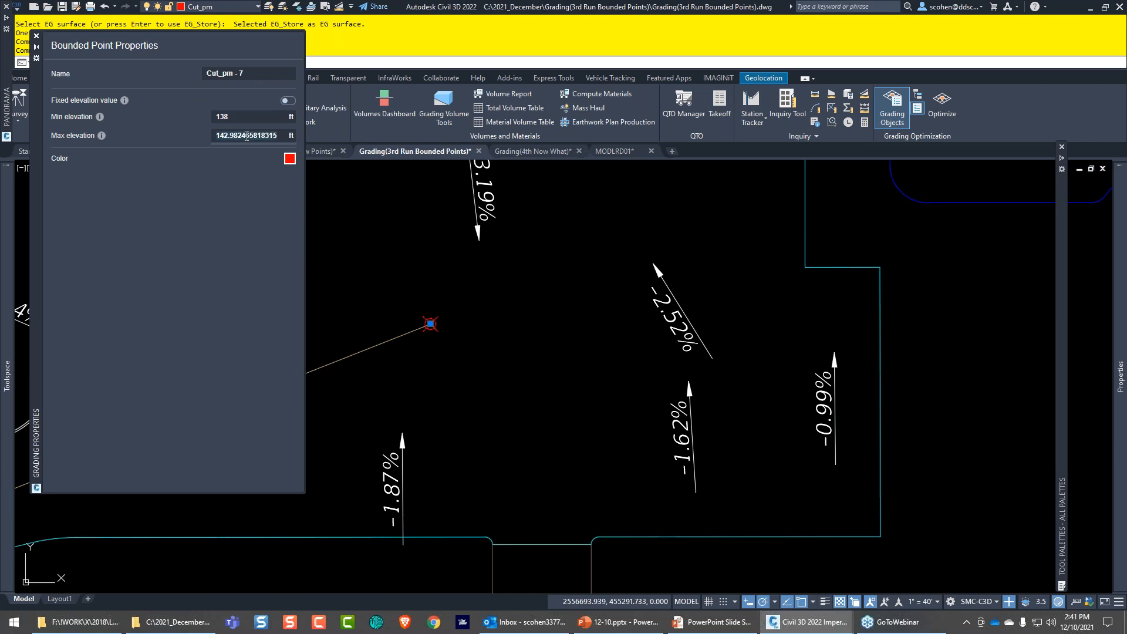
key(ctrl+a)
text(140)
key(Escape)
key(Escape)
key(Escape)
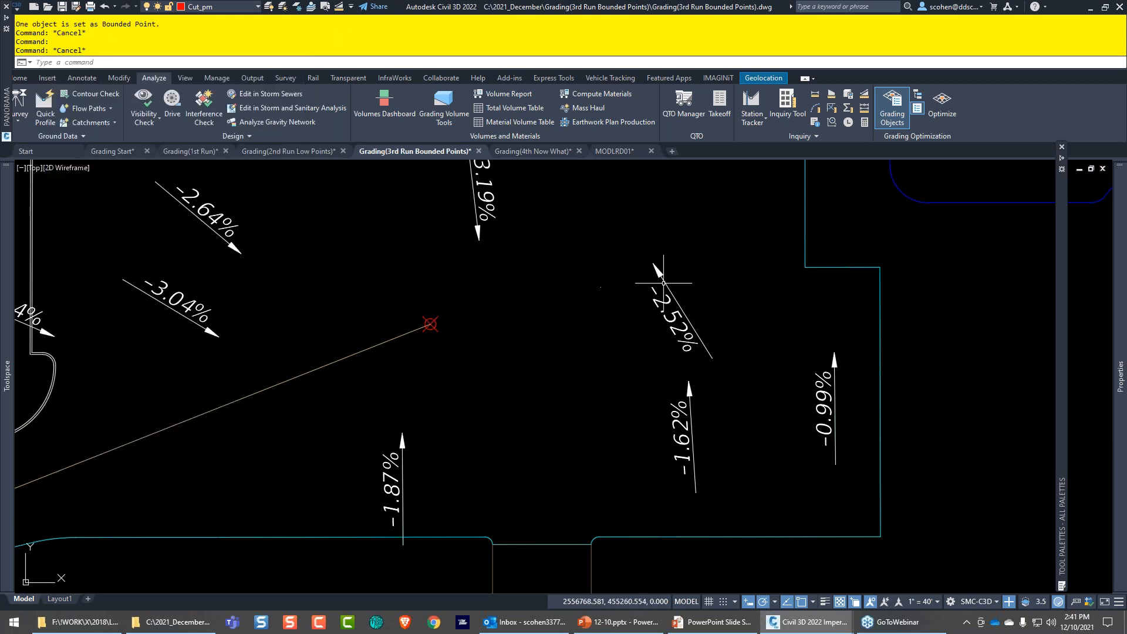
- Open Grading Optimization with the EG_Store surface and start the optimization
click(942, 101)
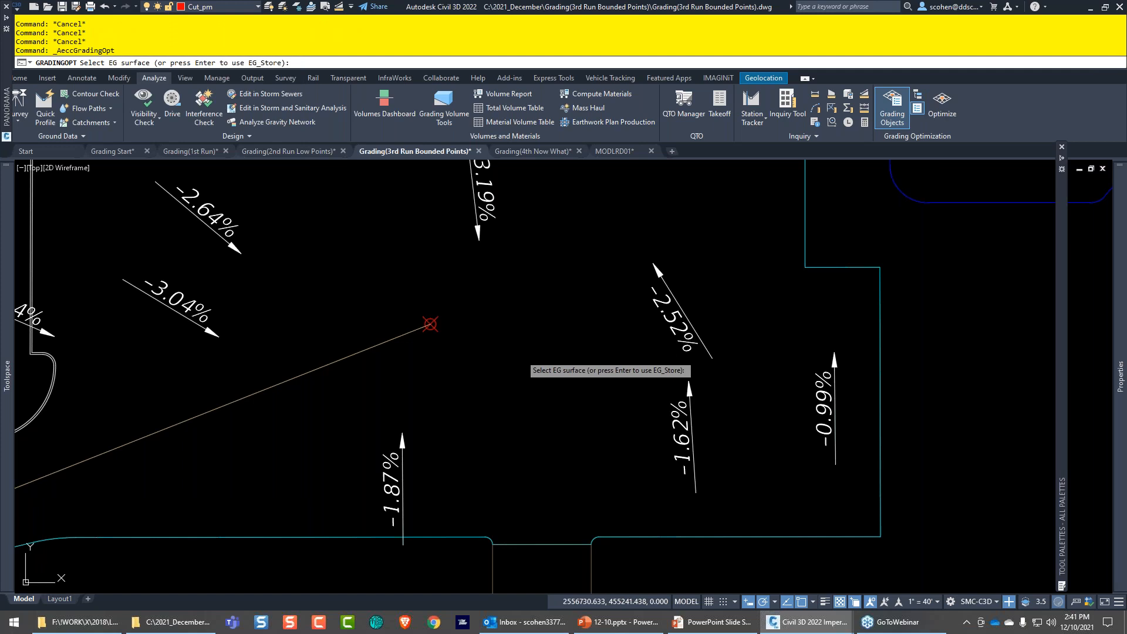
key(Return)
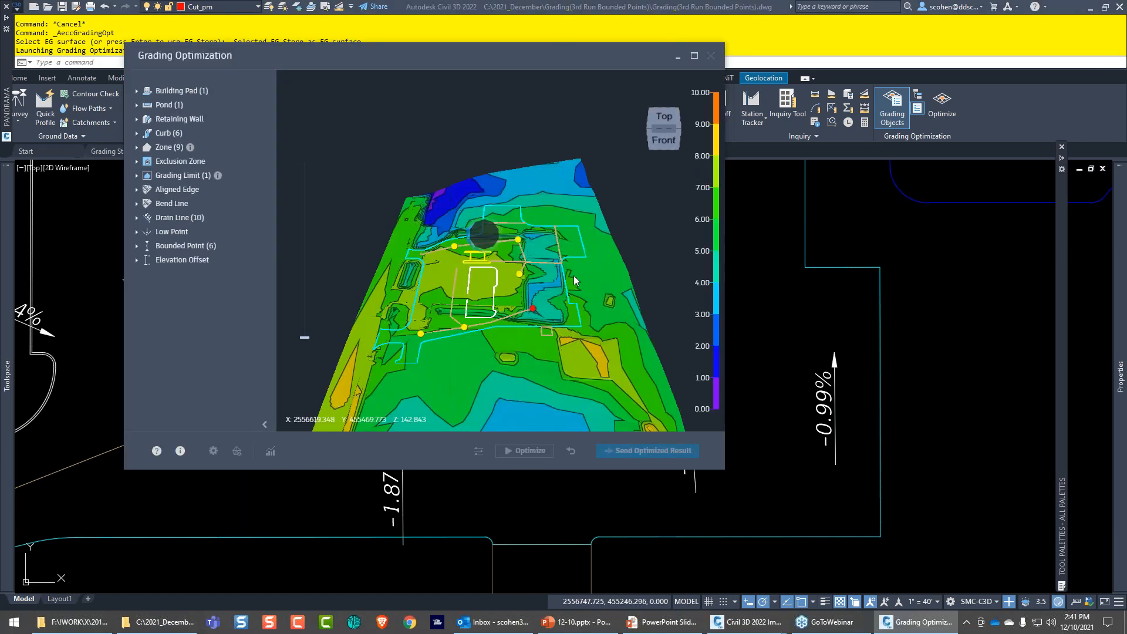
click(514, 450)
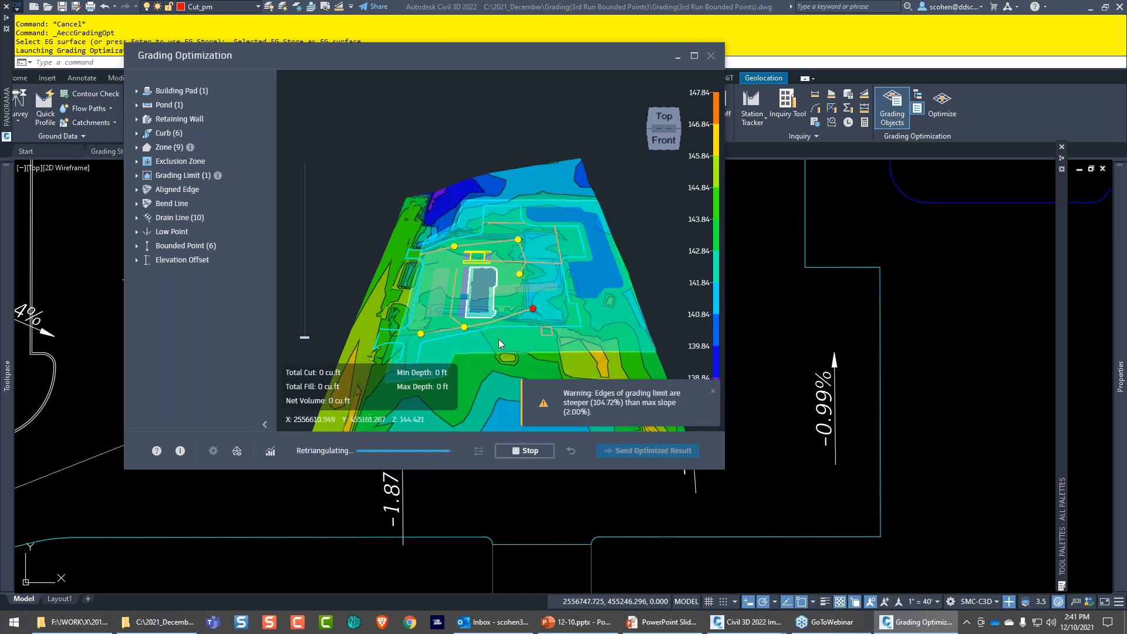
- Maximize the Grading Optimization window and increase the vertical exaggeration of the 3D surface
shift+middle_drag(505, 335, 547, 314)
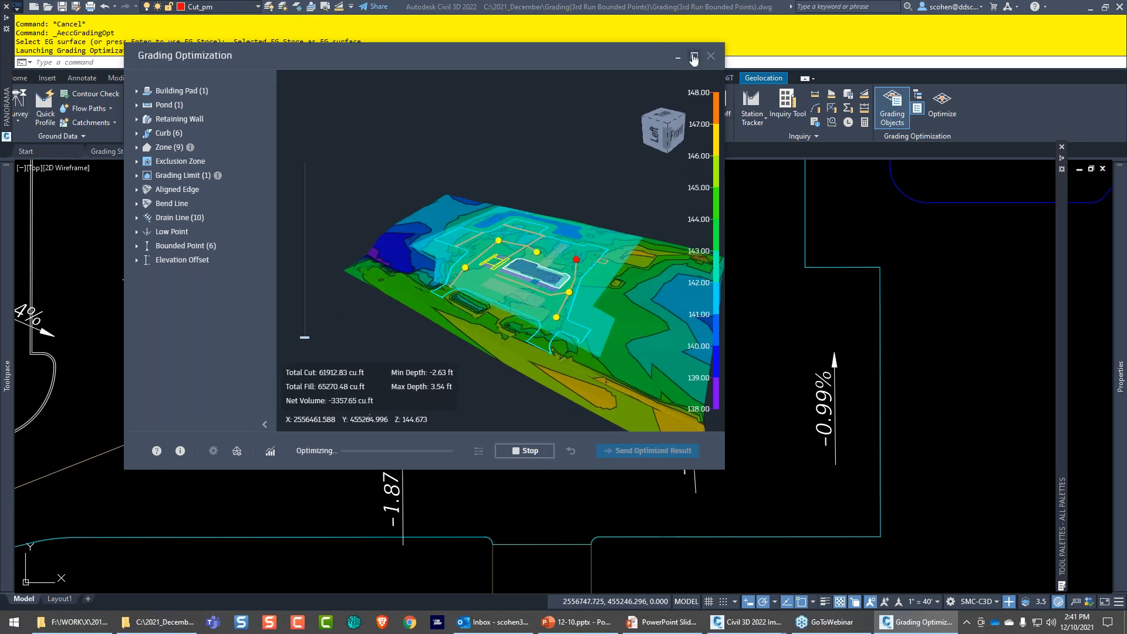
click(694, 57)
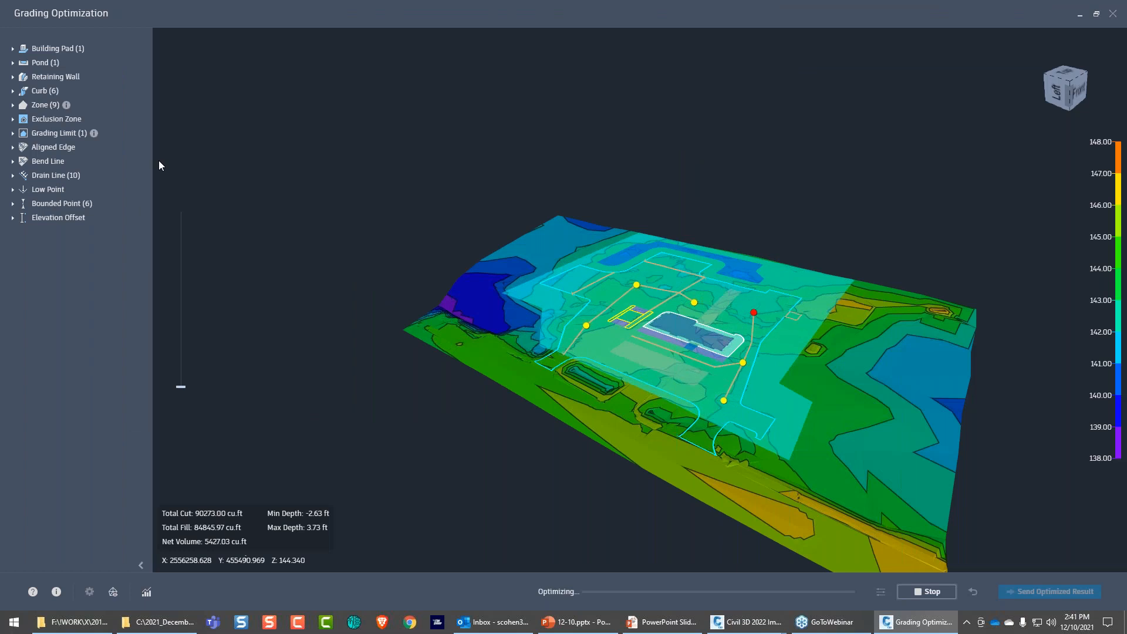
mouse_move(181, 387)
mouse_down()
mouse_move(192, 332)
mouse_move(182, 323)
mouse_up()
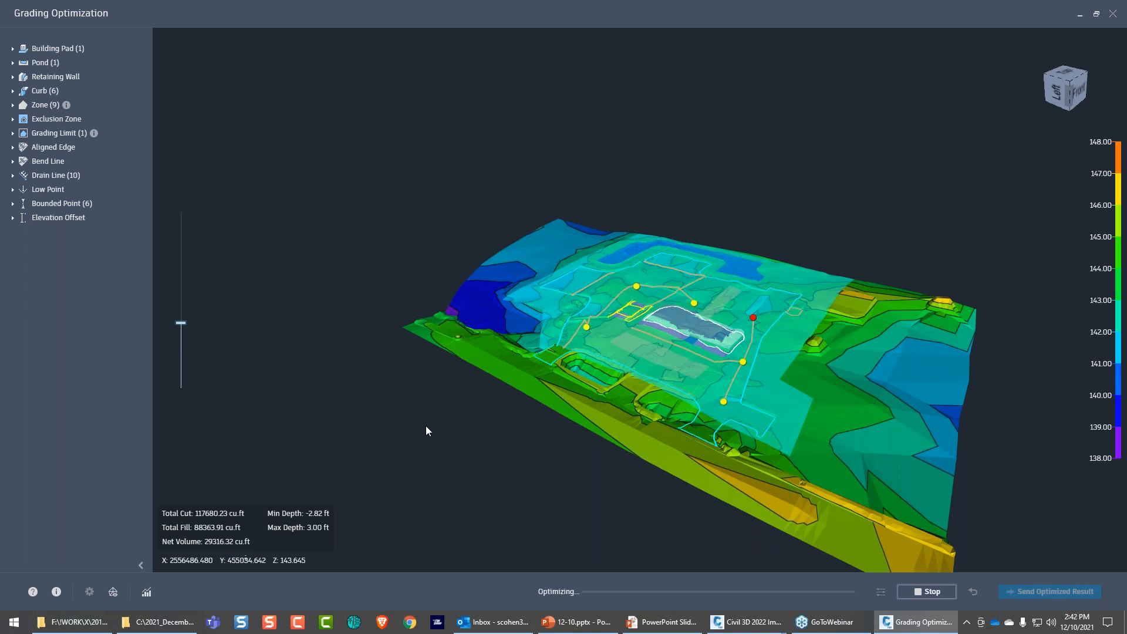
- Turn on the hydrology flow display and examine the drainage around the red bounded point while the optimization runs
click(113, 593)
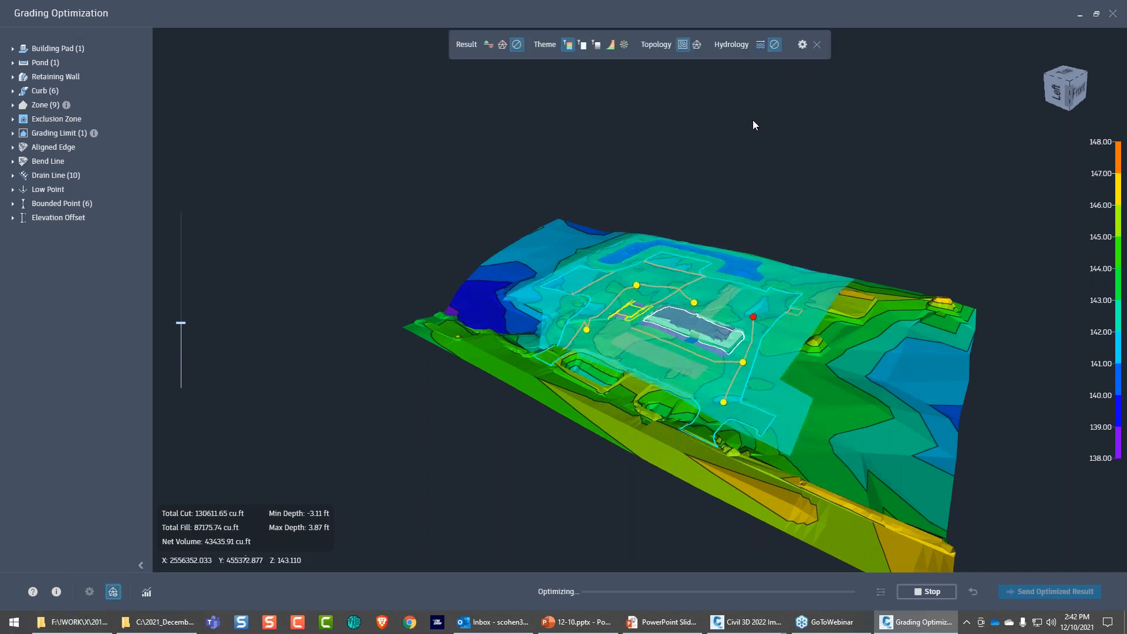
click(760, 47)
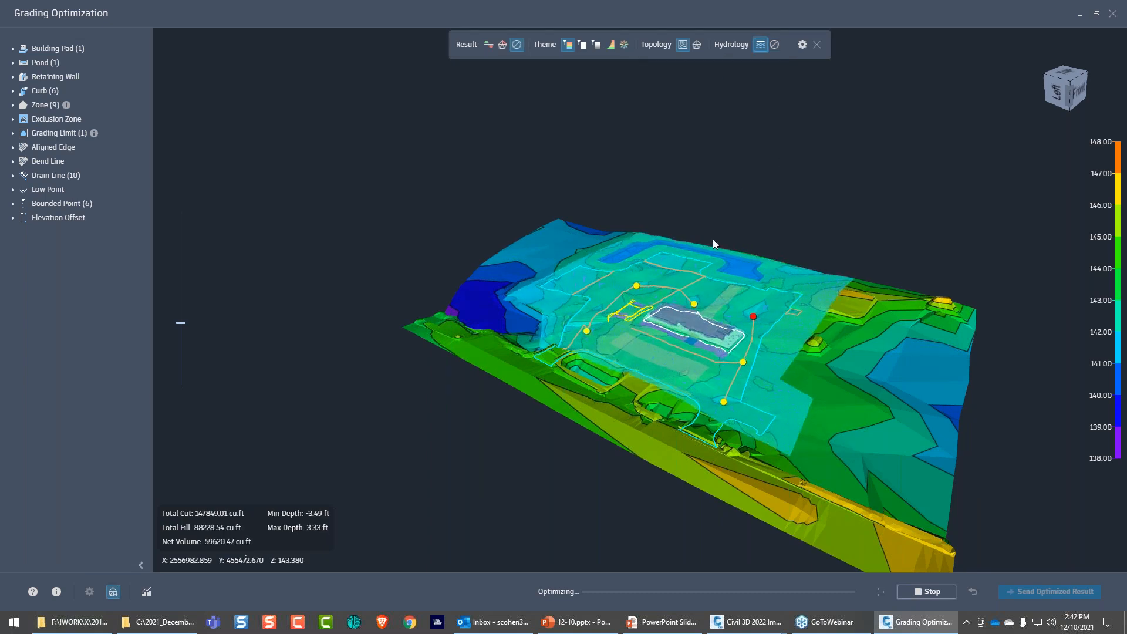
scroll(791, 379, up, 1)
scroll(690, 357, up, 2)
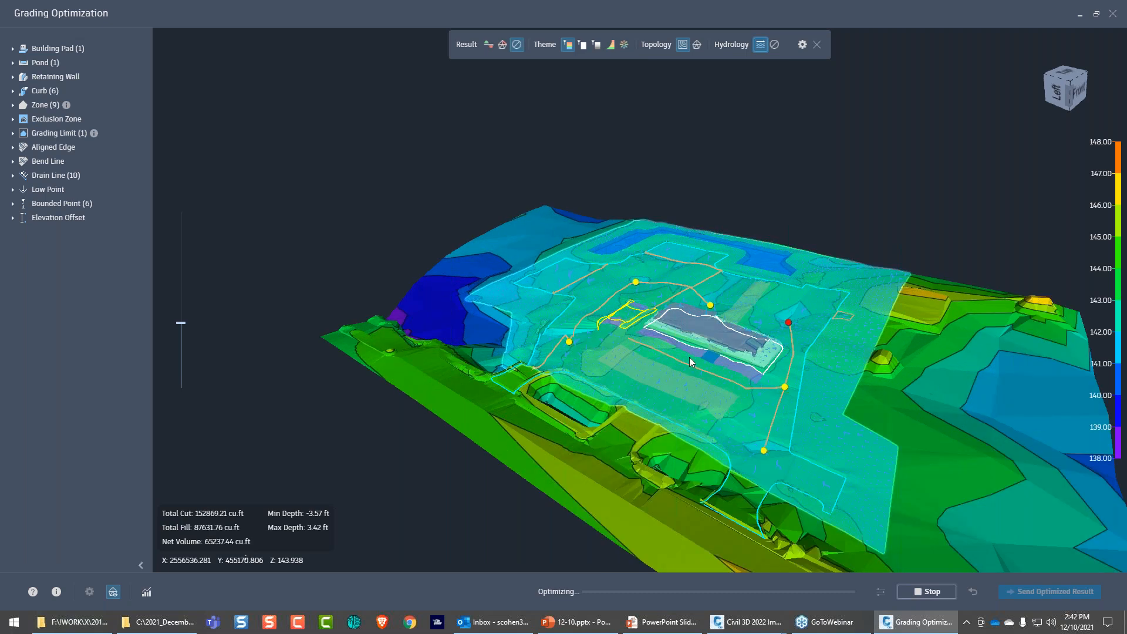
drag(689, 357, 794, 377)
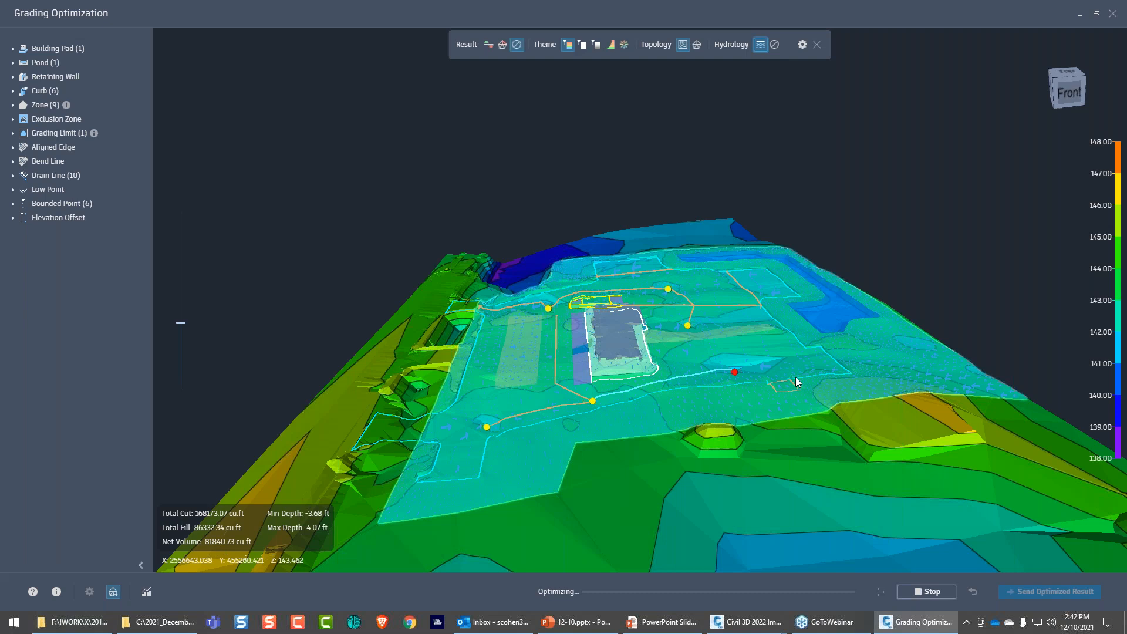
scroll(776, 399, up, 2)
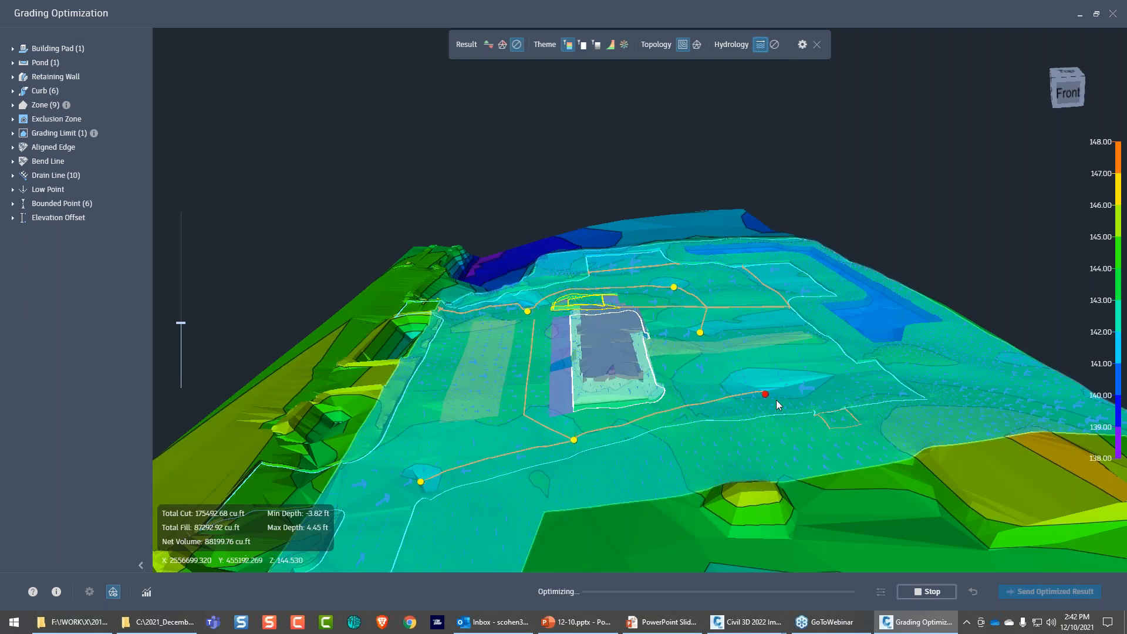
scroll(776, 399, up, 2)
scroll(759, 385, up, 2)
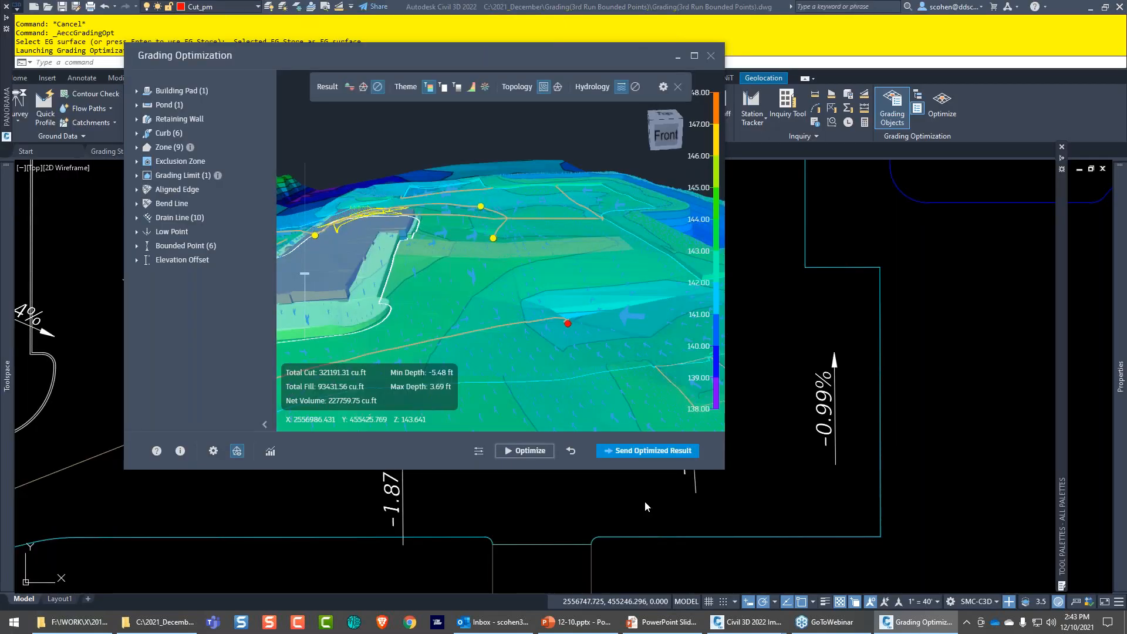
- Send the optimized result to the drawing, updating the existing FG surface, and inspect the slope arrows around the bounded point
click(664, 452)
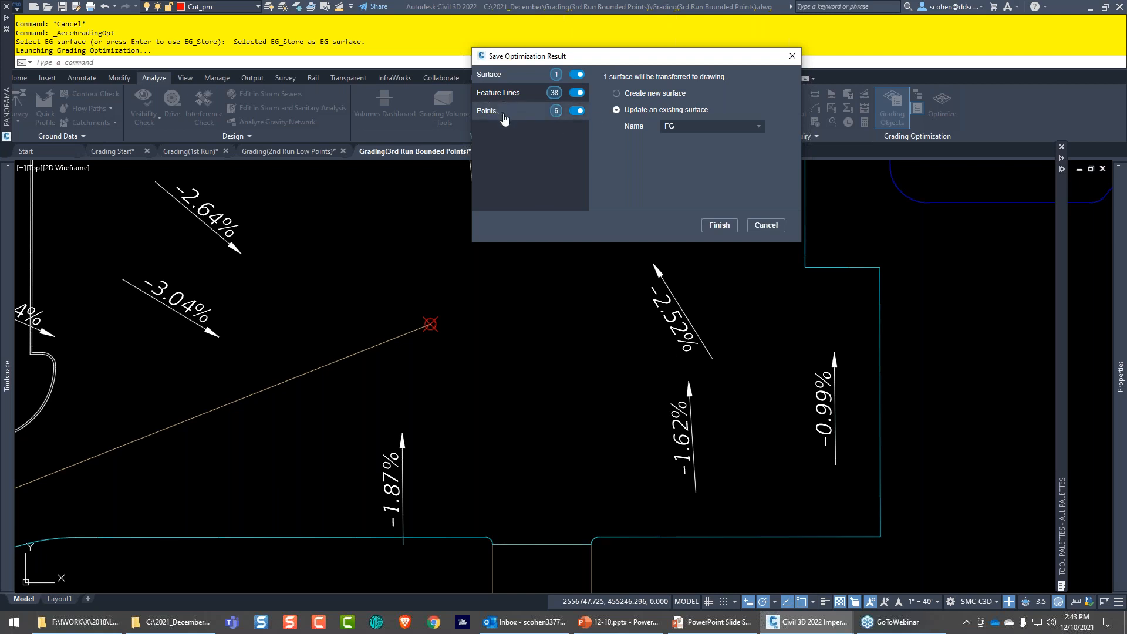
click(719, 225)
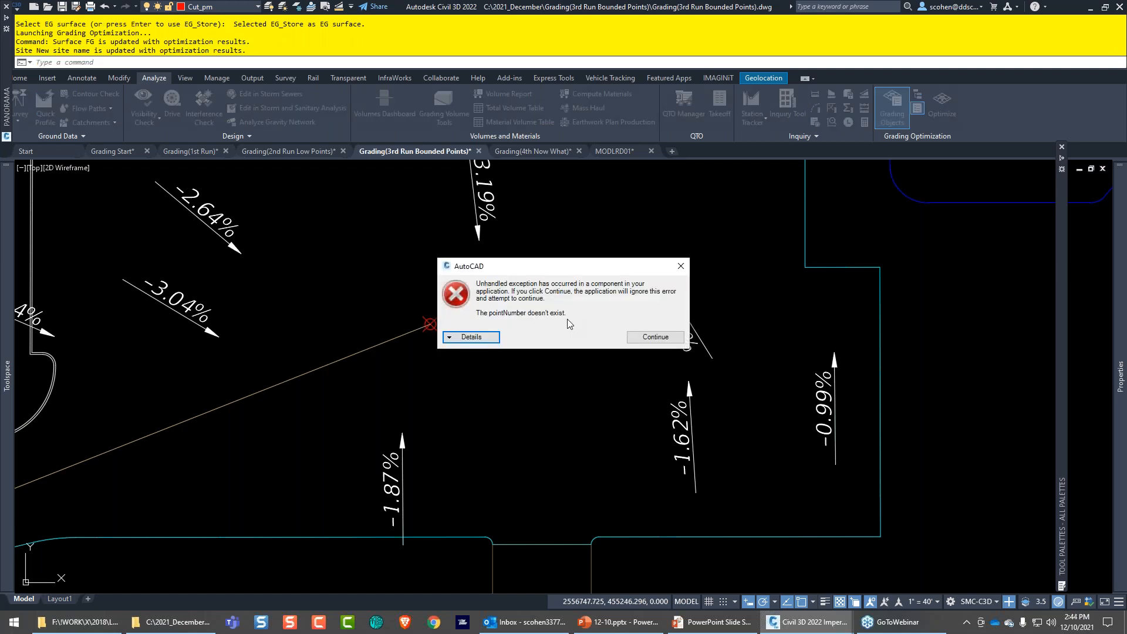
click(647, 336)
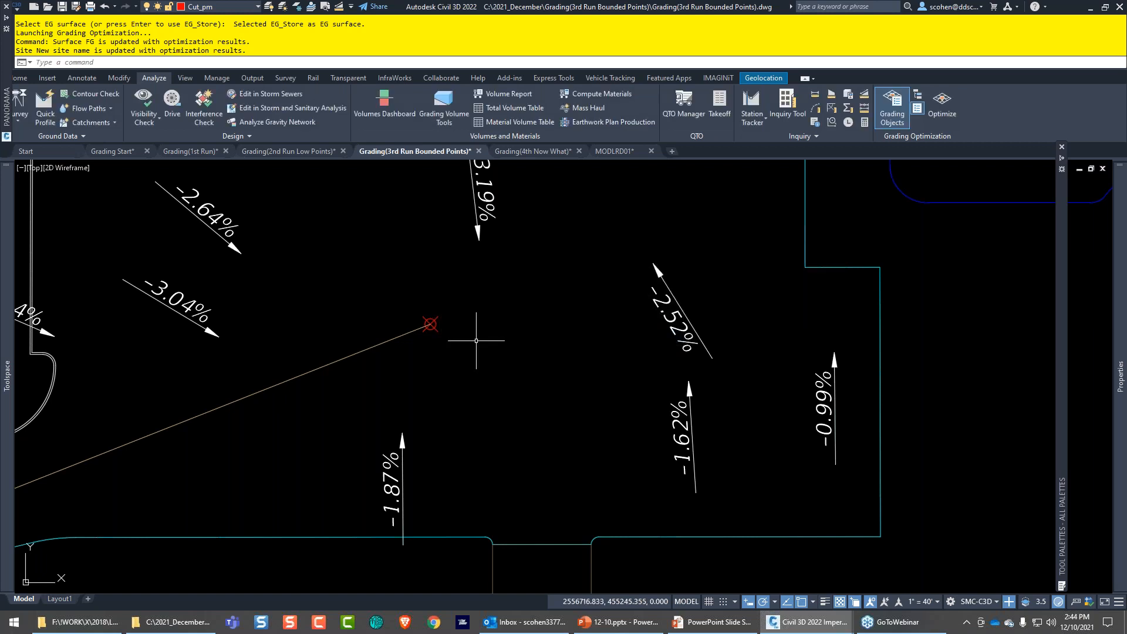
scroll(476, 340, down, 2)
middle_drag(476, 340, 548, 339)
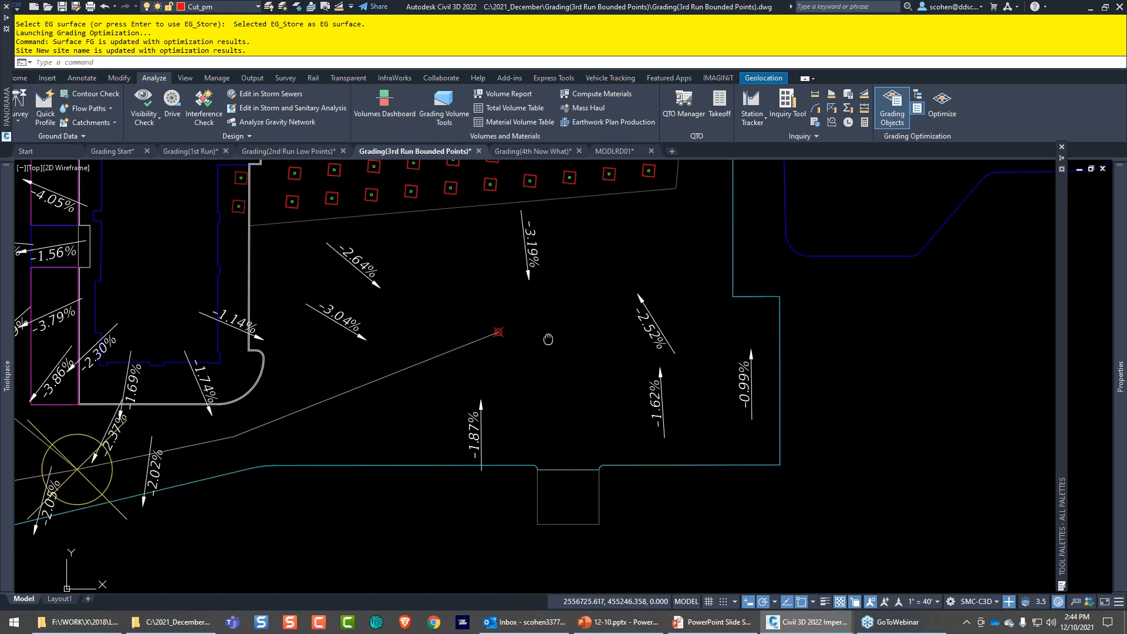
middle_drag(548, 339, 698, 383)
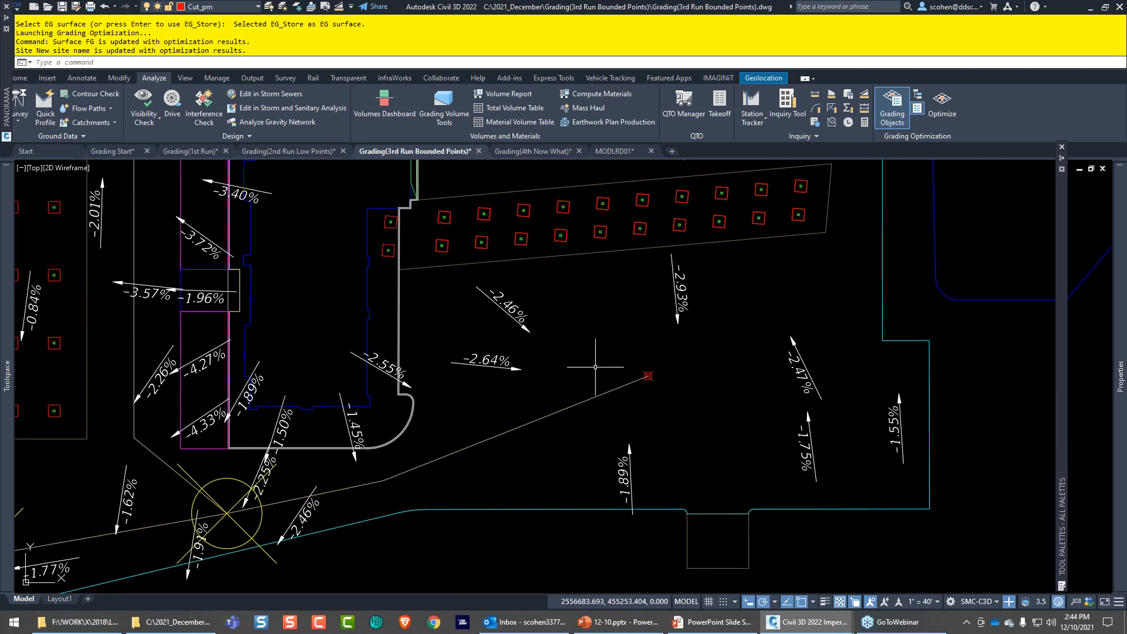
mouse_move(548, 343)
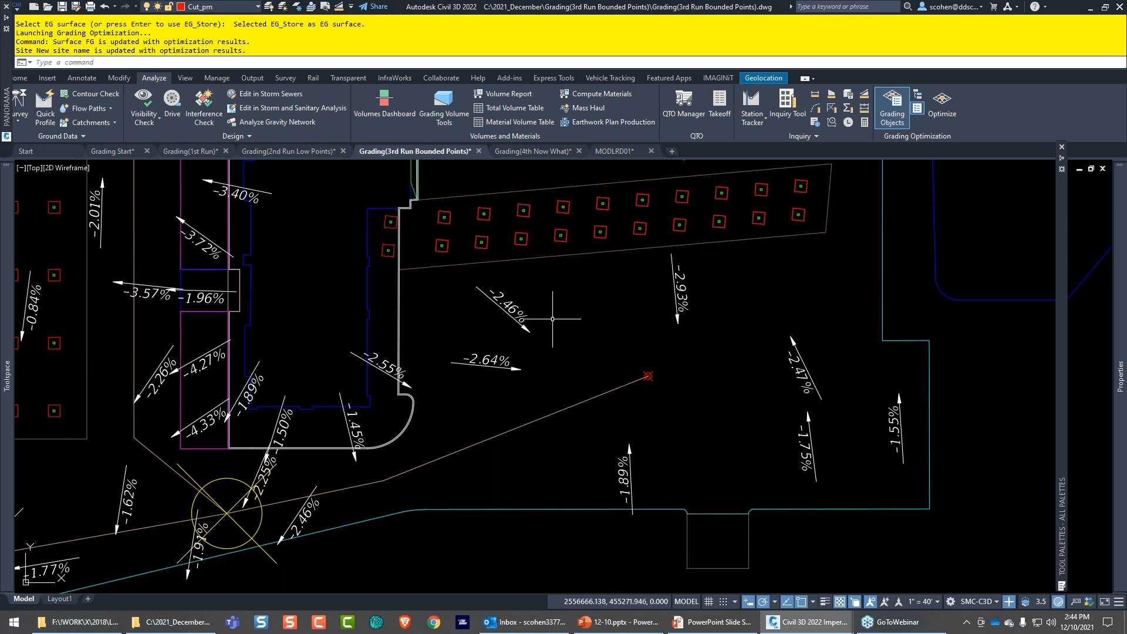
mouse_move(647, 324)
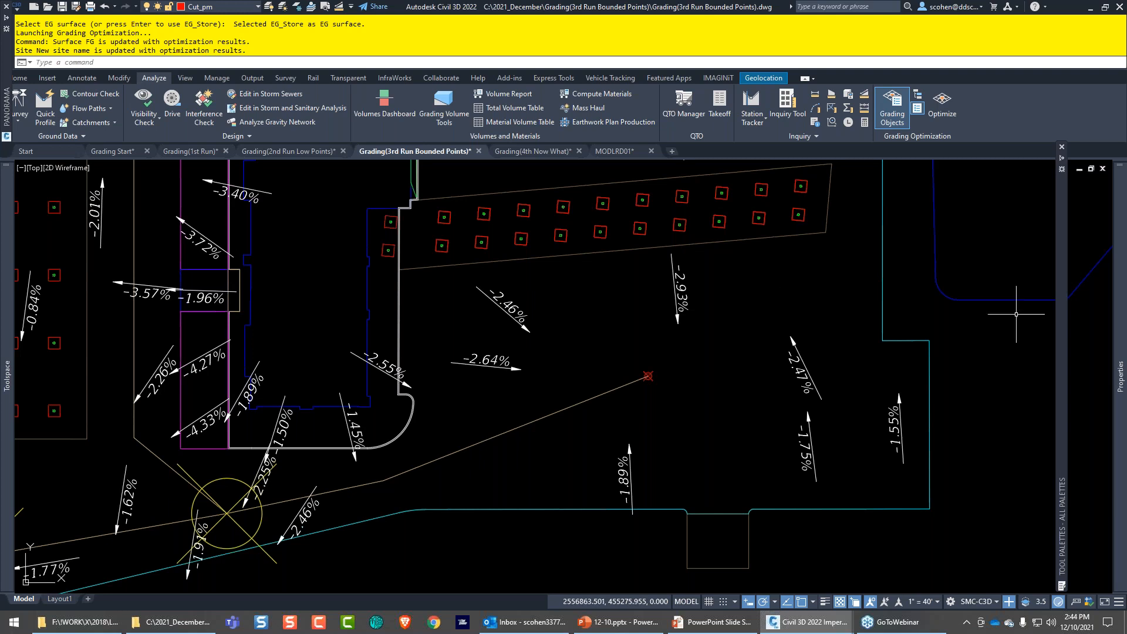
- Duplicate the Zone tool in the grading objects palette and rename the copy Handicap Parking Area
mouse_move(1061, 320)
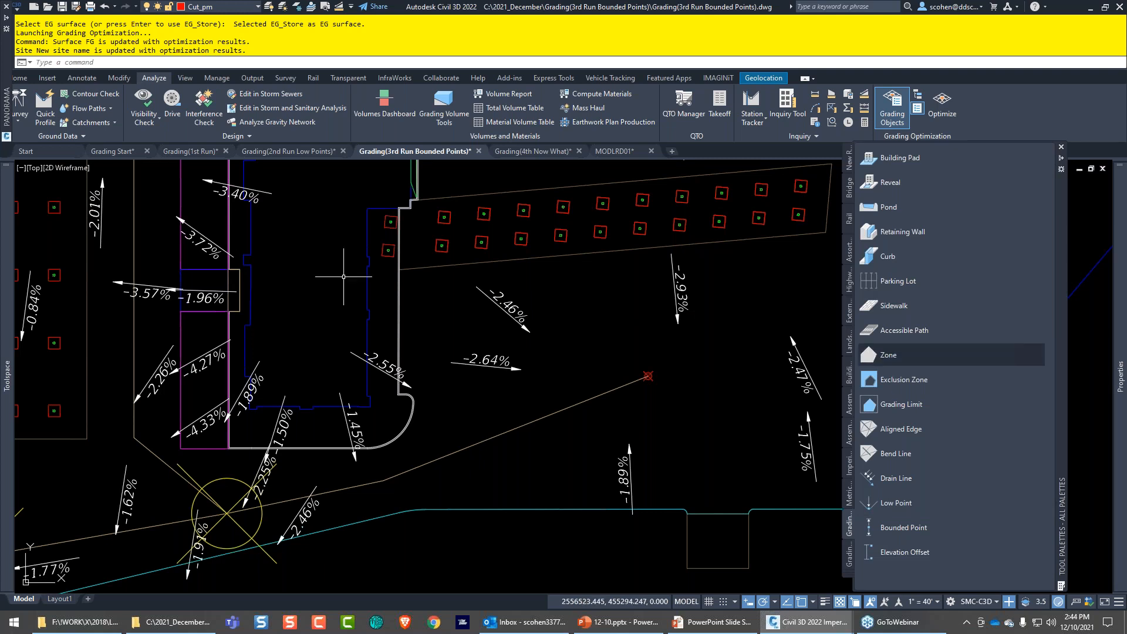
click(875, 352)
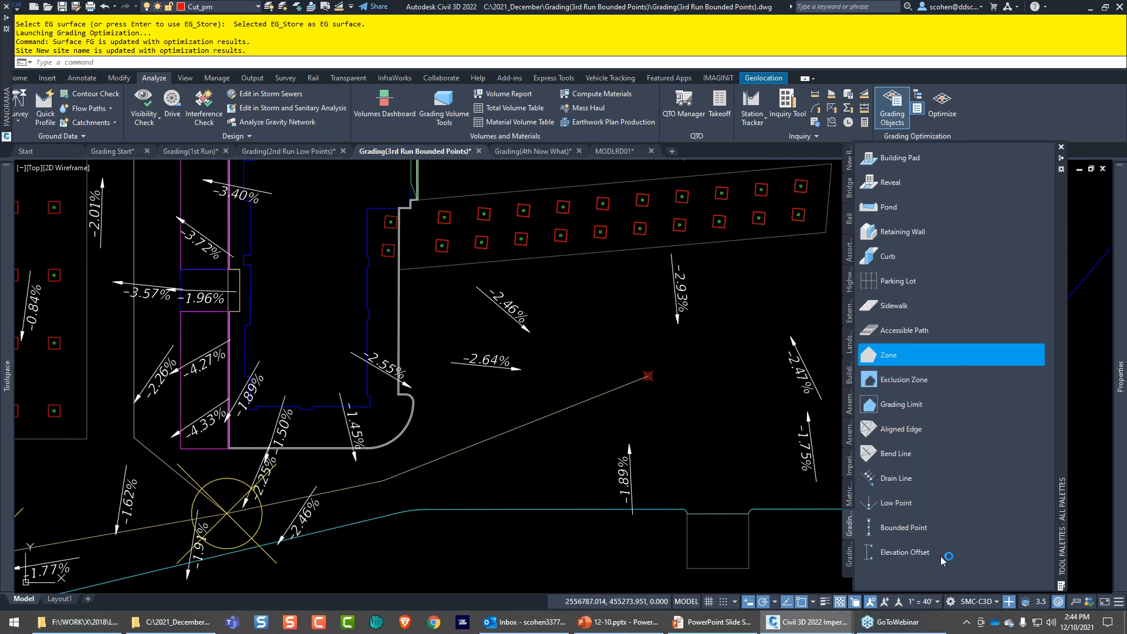
right_click(933, 569)
click(945, 463)
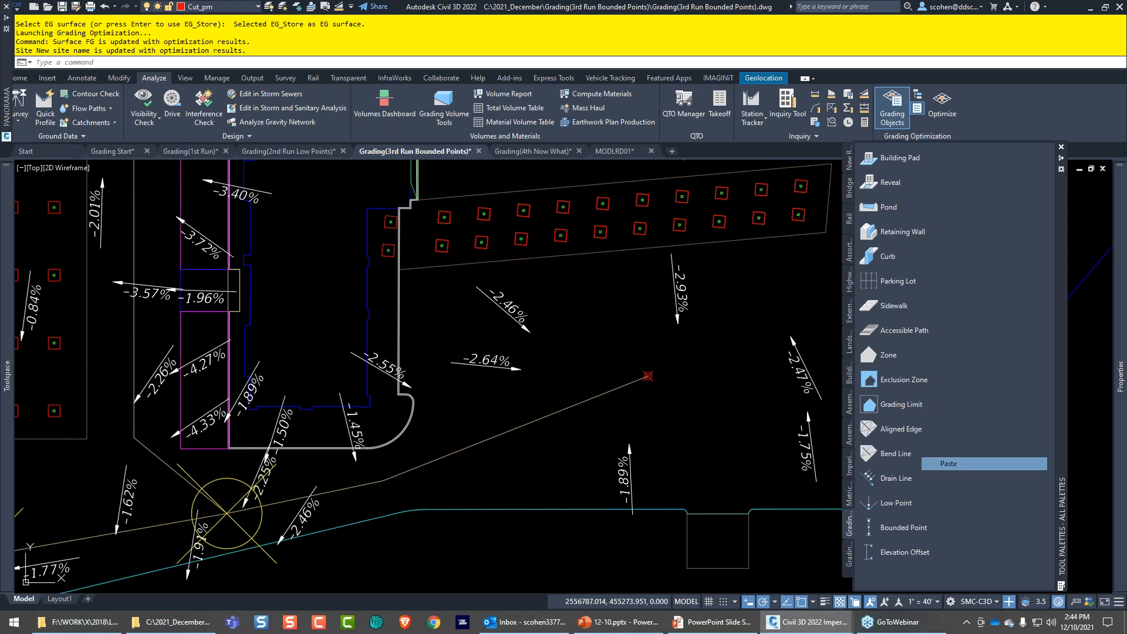
right_click(887, 577)
click(928, 548)
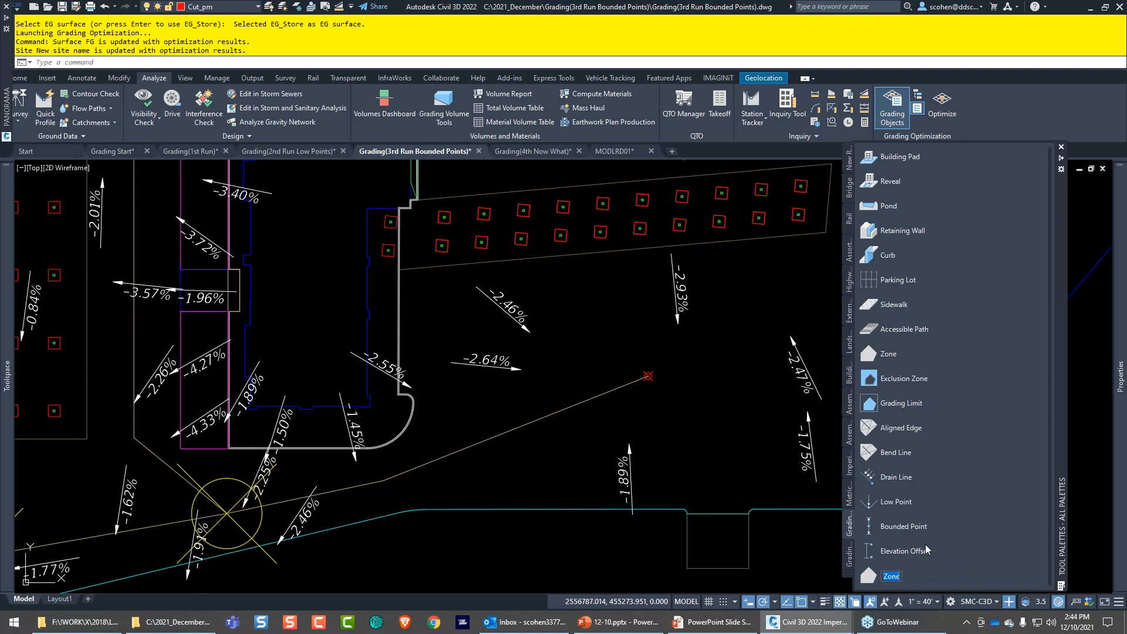
text(Handicap Parking Area)
key(Return)
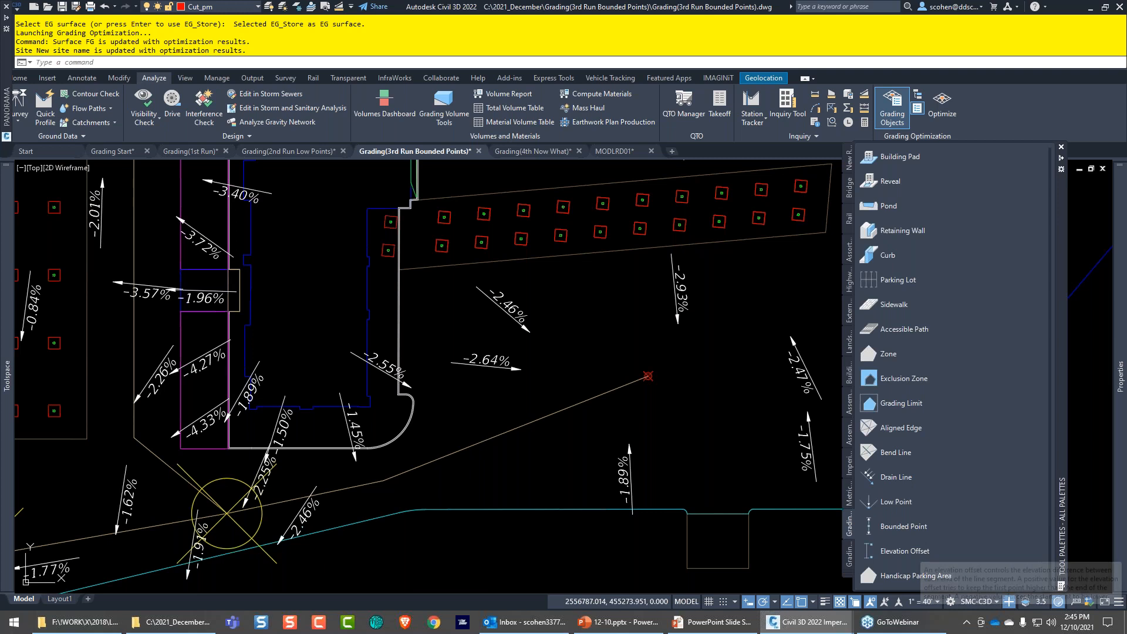
- Turn off Balance cut and fill and Minimize earthwork in the Handicap Parking Area tool's properties
right_click(906, 578)
click(926, 570)
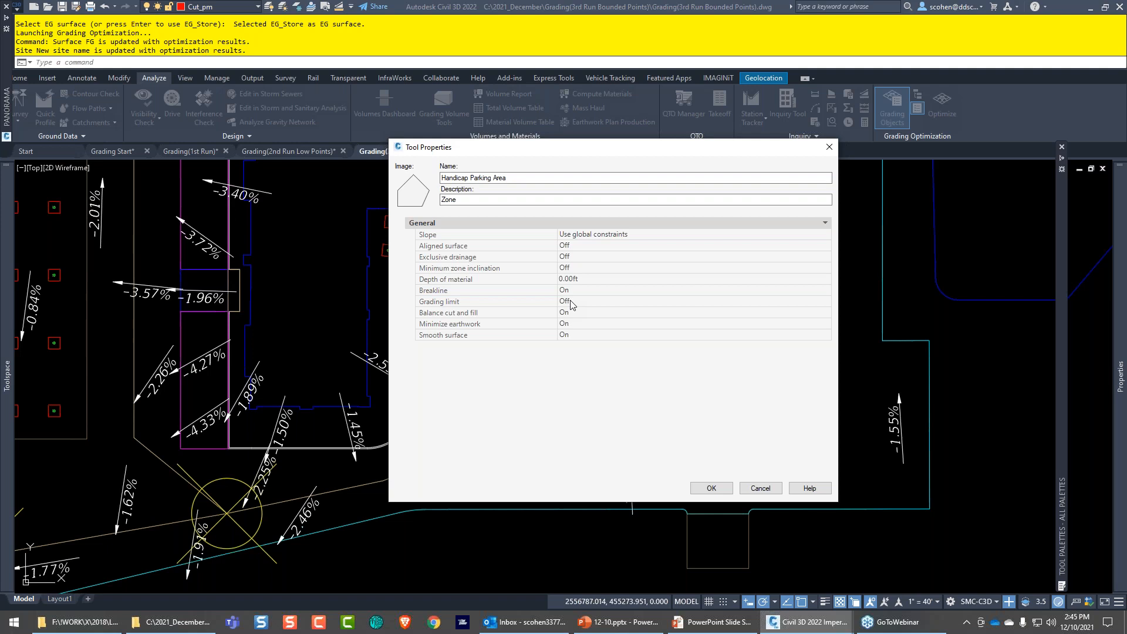
click(590, 314)
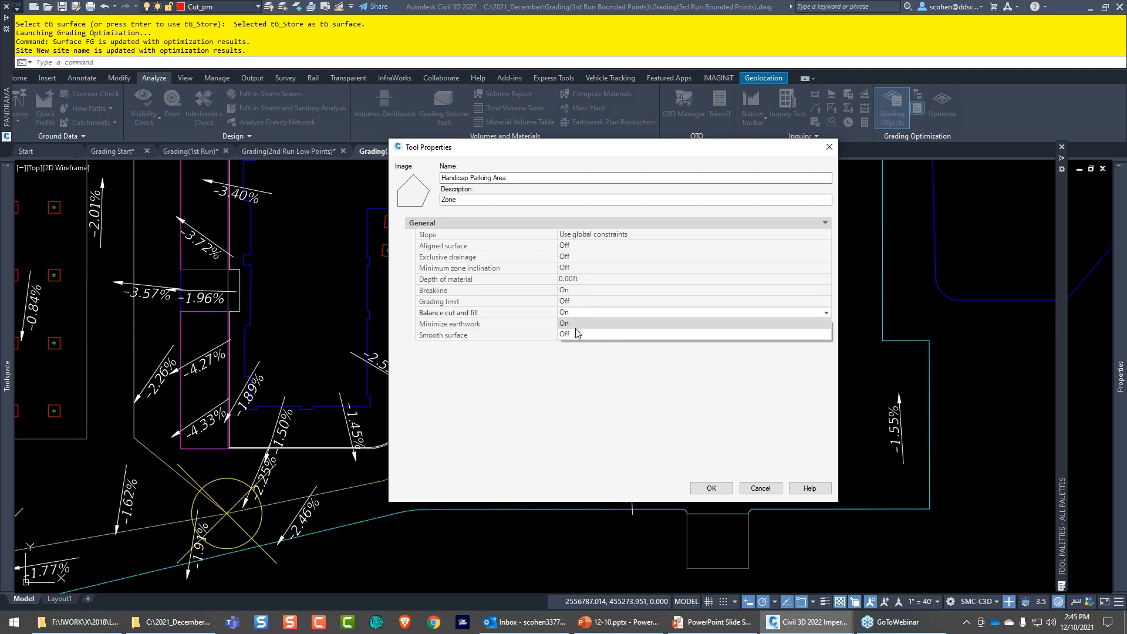
click(573, 332)
click(578, 325)
click(578, 326)
click(571, 346)
- Customize the Handicap Parking Area tool's slope constraints with a maximum slope of 0.30% and a minimum drain slope of 0%
click(594, 236)
click(594, 236)
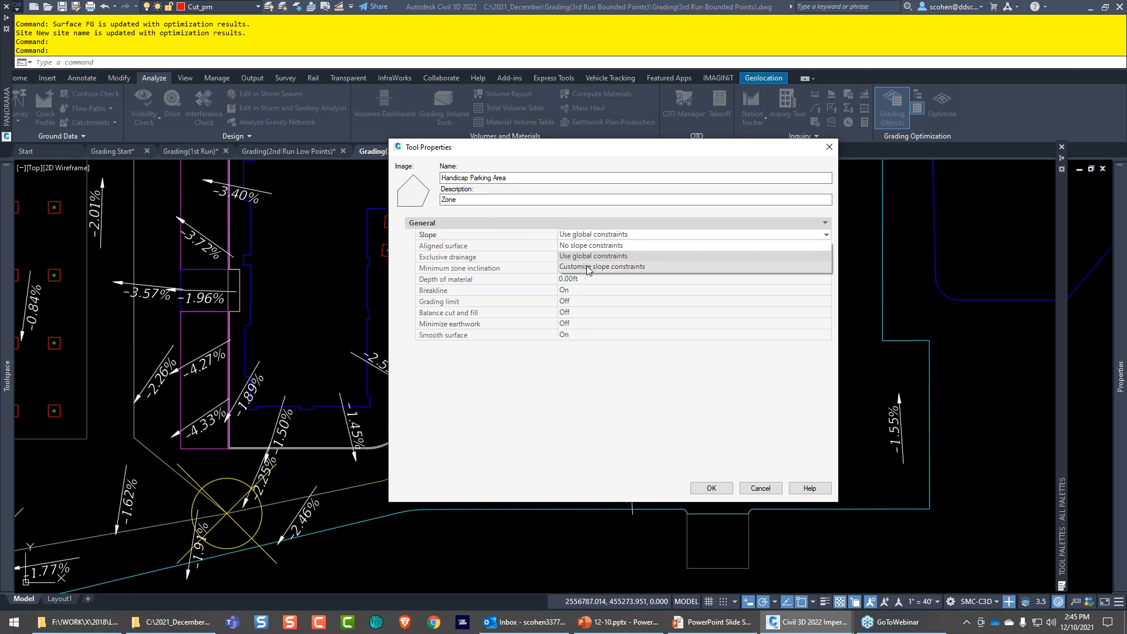
click(589, 266)
click(580, 249)
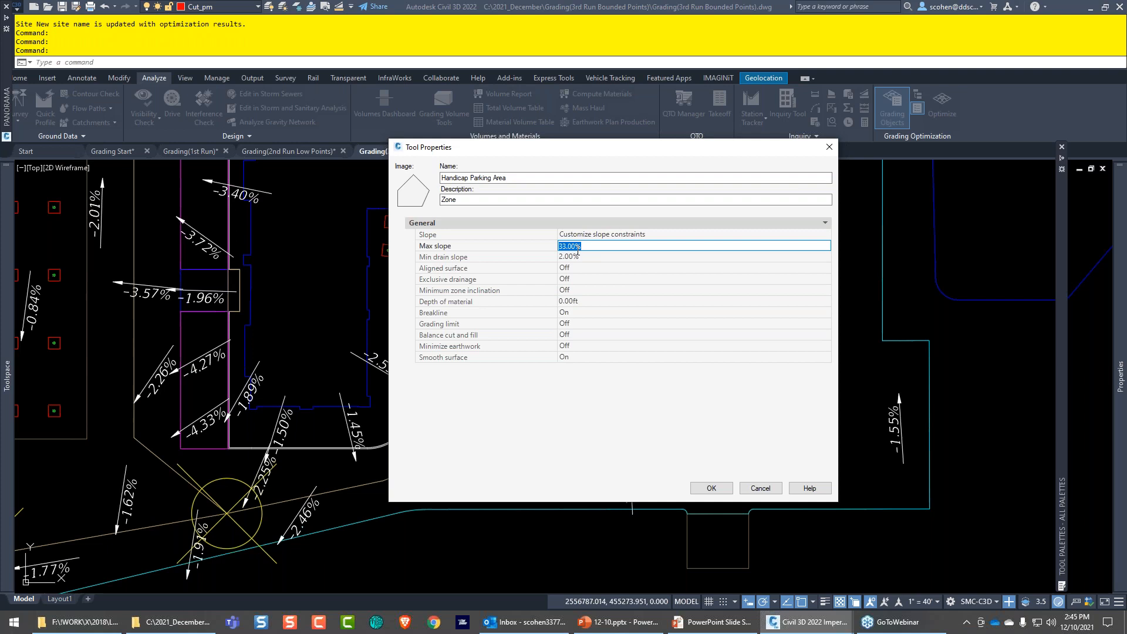
text(.3)
click(587, 260)
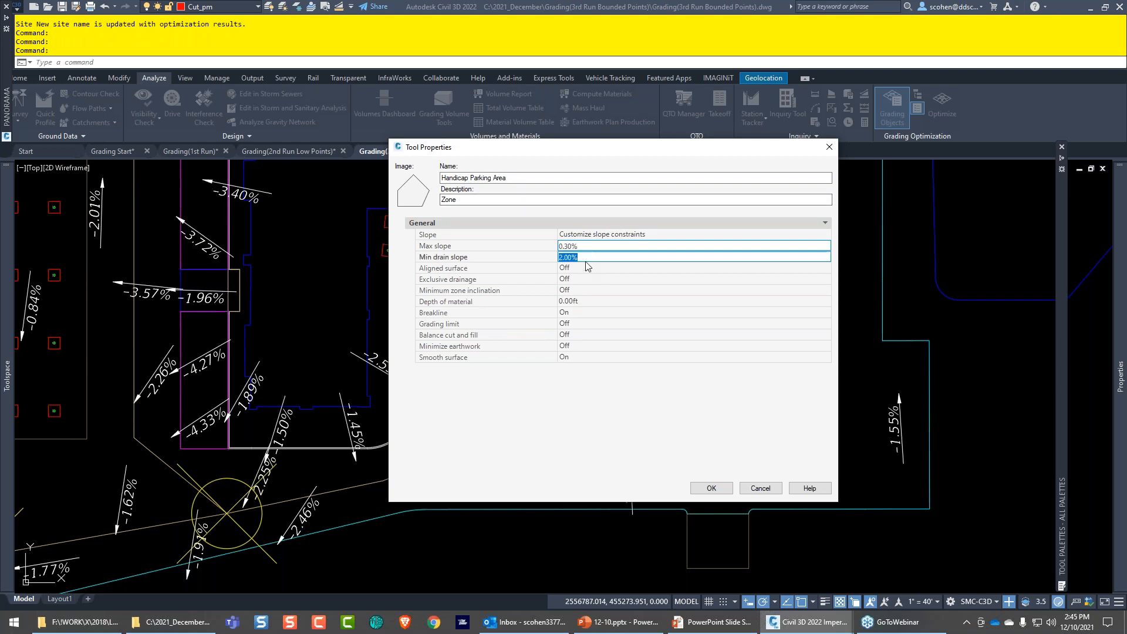
text(0)
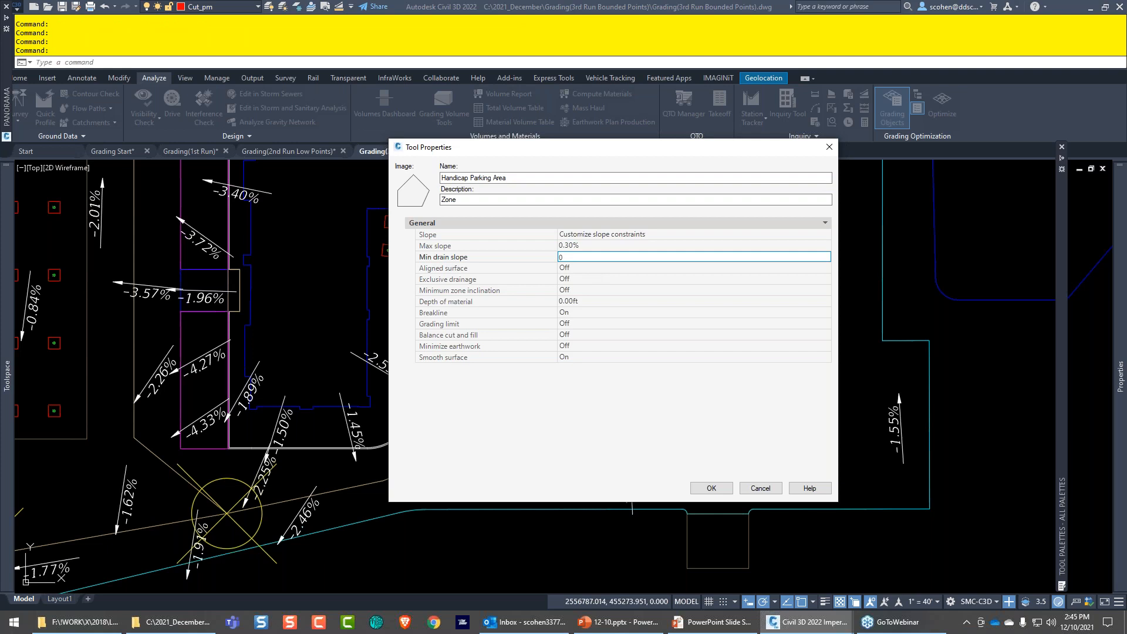
key(Return)
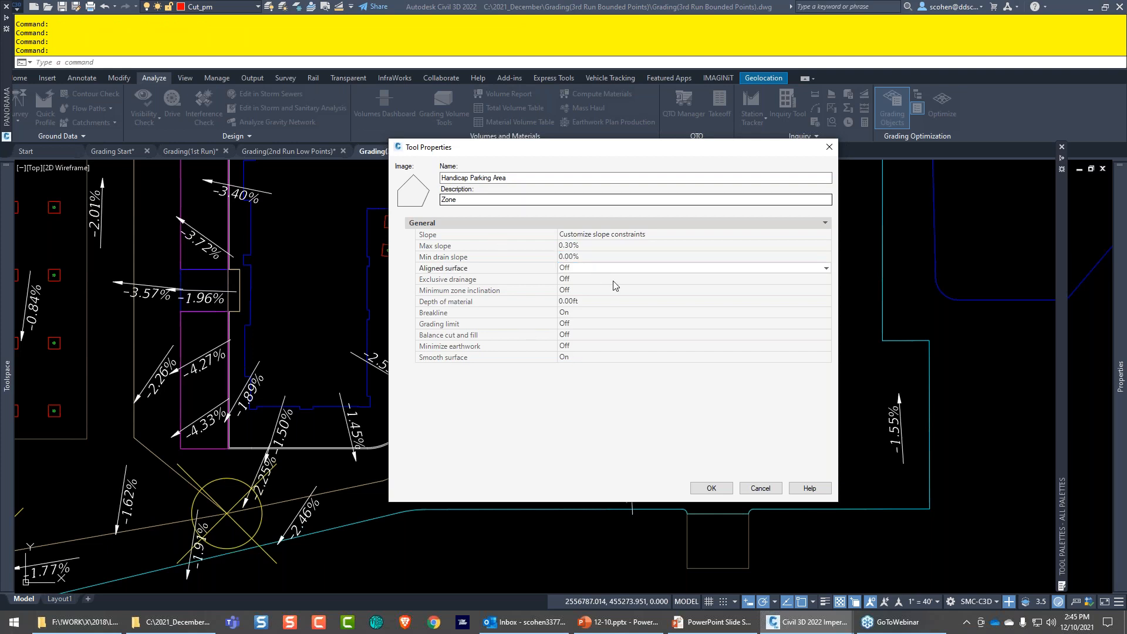
click(711, 488)
mouse_move(1058, 424)
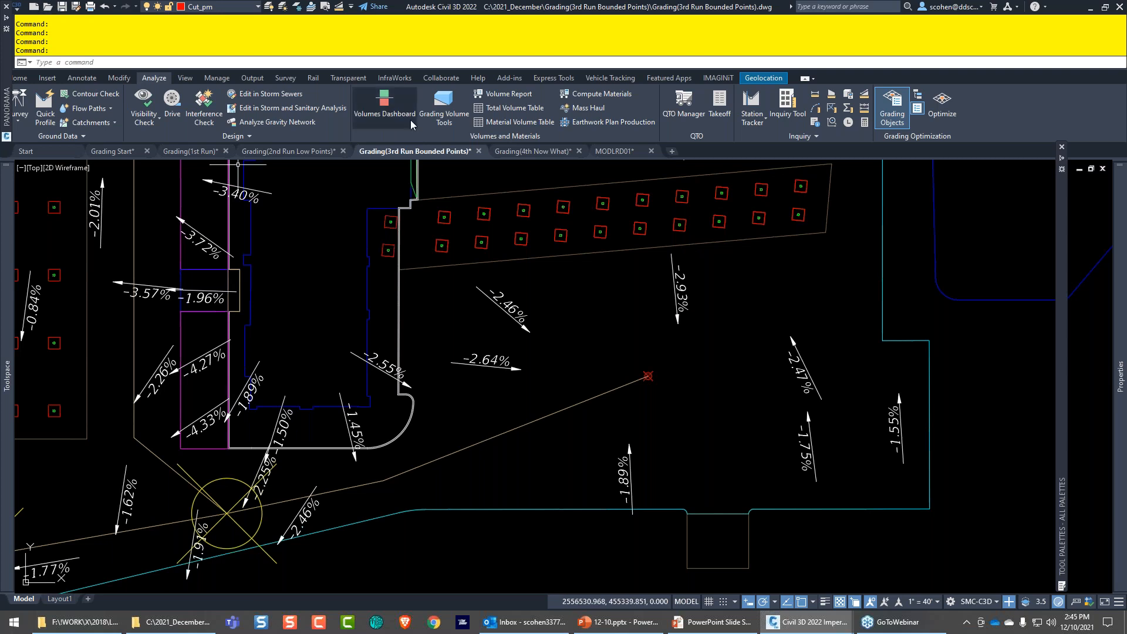
- Switch to the Grading(4th Now What) drawing and dock the Toolspace beside the site plan
click(524, 154)
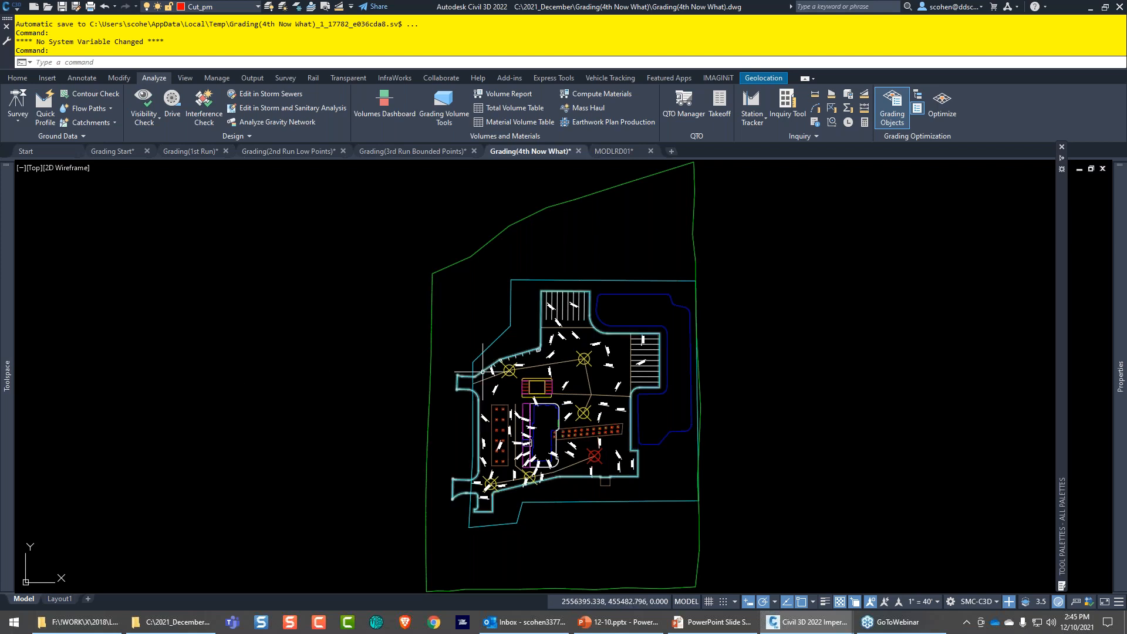
scroll(583, 413, up, 4)
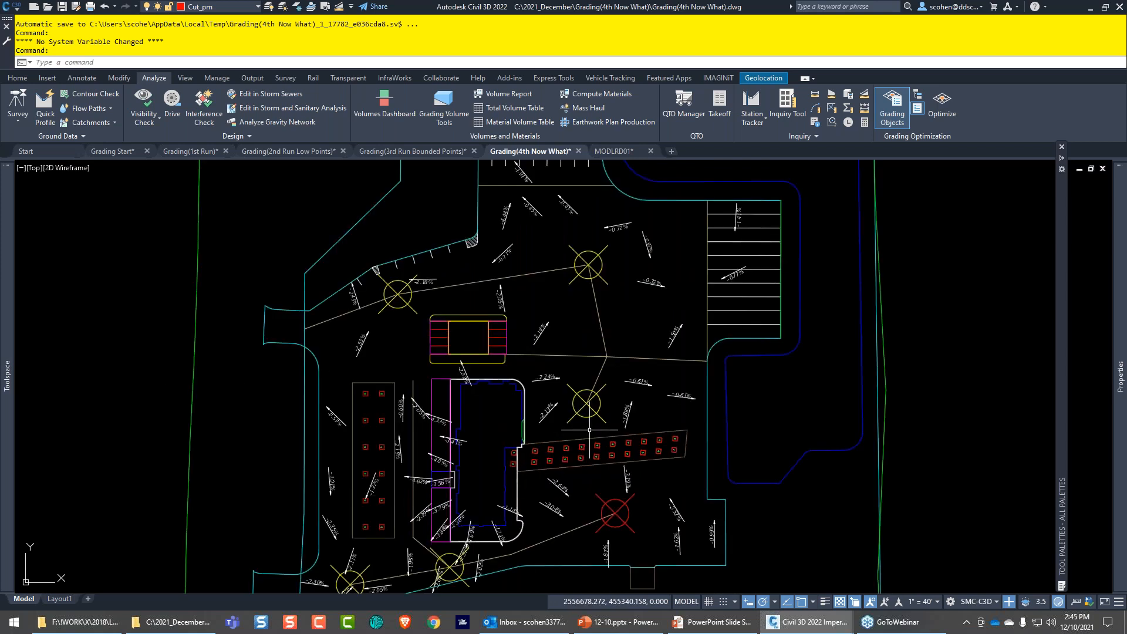
middle_drag(589, 430, 419, 332)
mouse_move(7, 330)
click(21, 178)
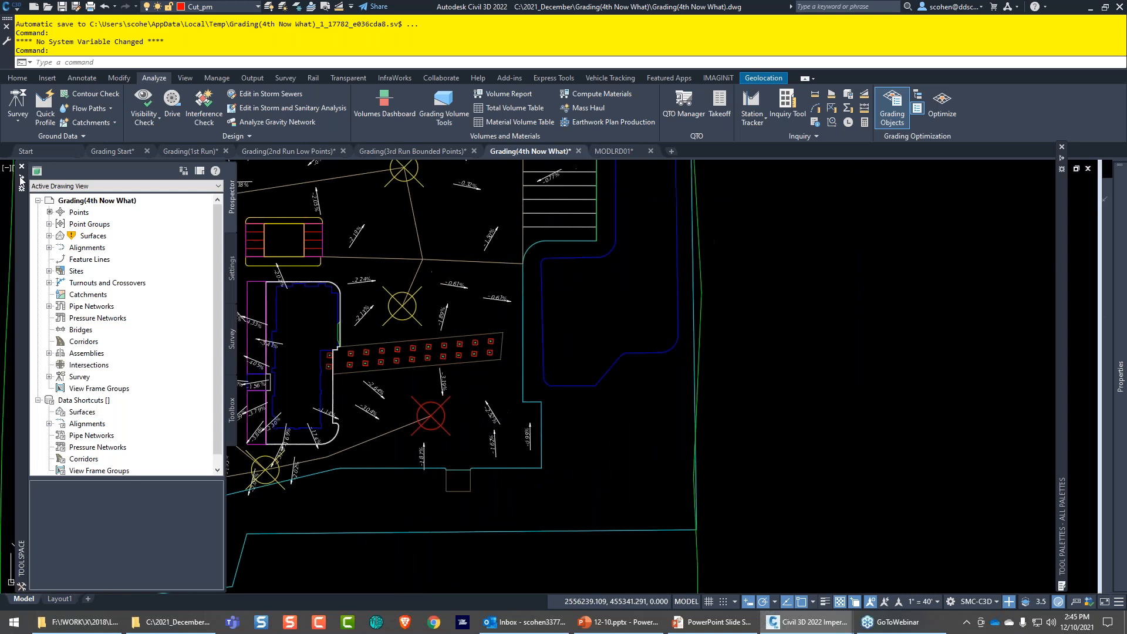
click(21, 167)
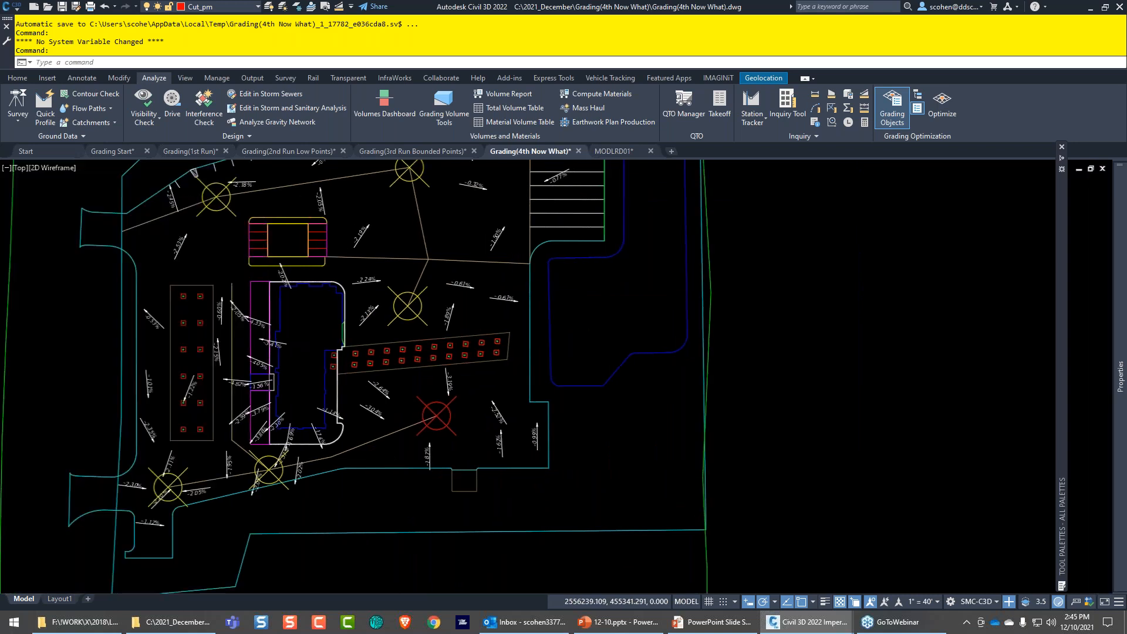
- Rebuild the FG surface to refresh the slope arrows across the site
right_click(64, 268)
click(104, 302)
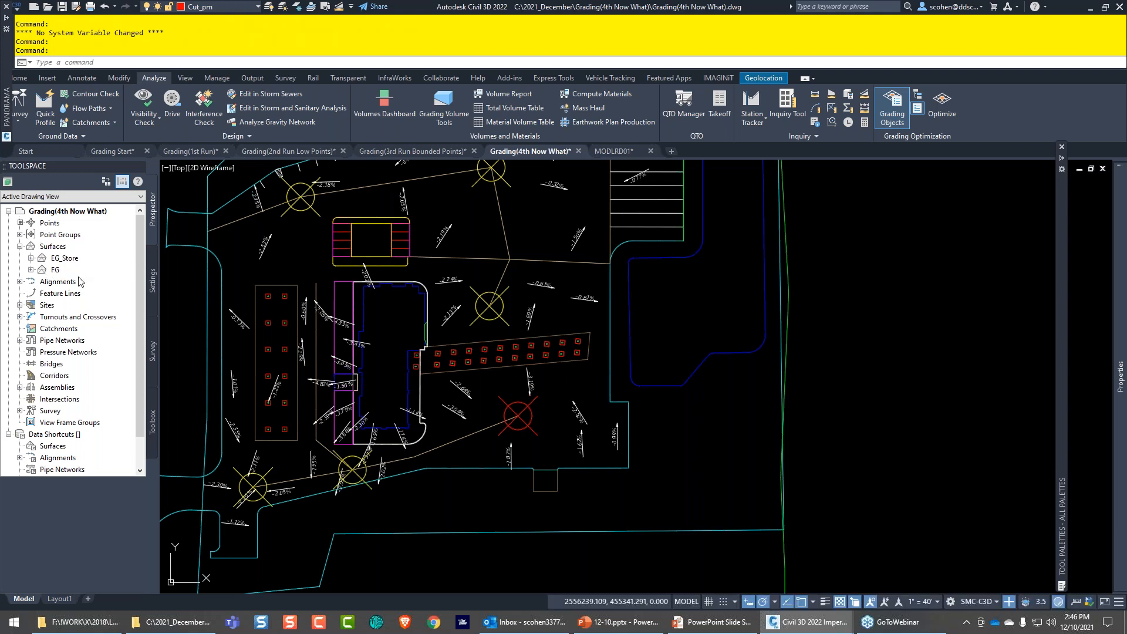
click(55, 269)
middle_drag(489, 408, 574, 393)
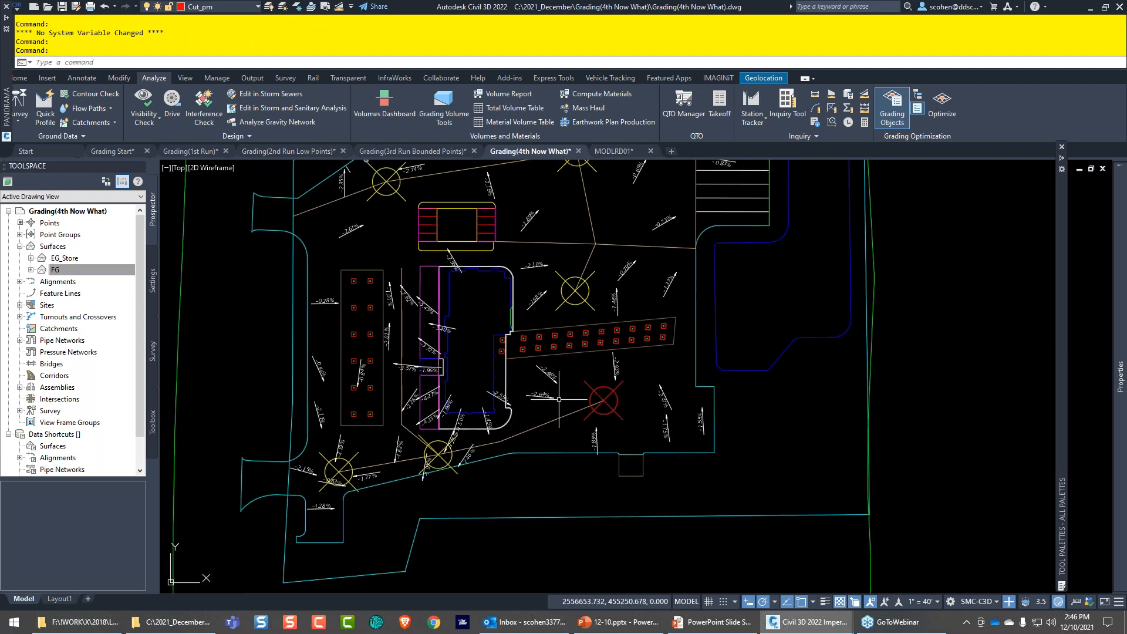
click(695, 321)
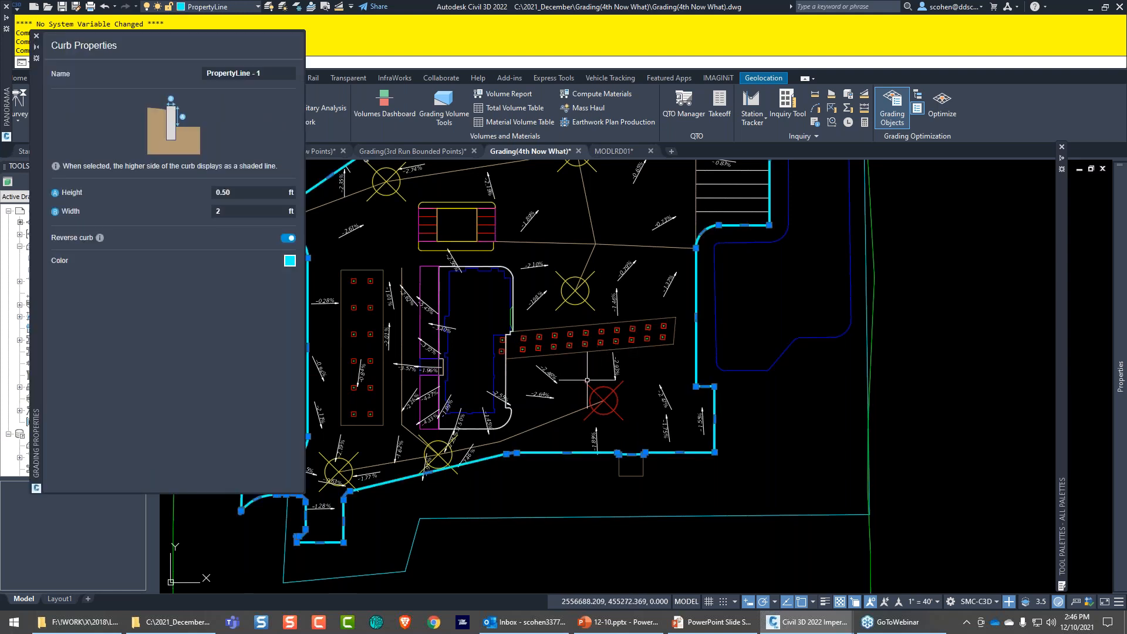
key(Escape)
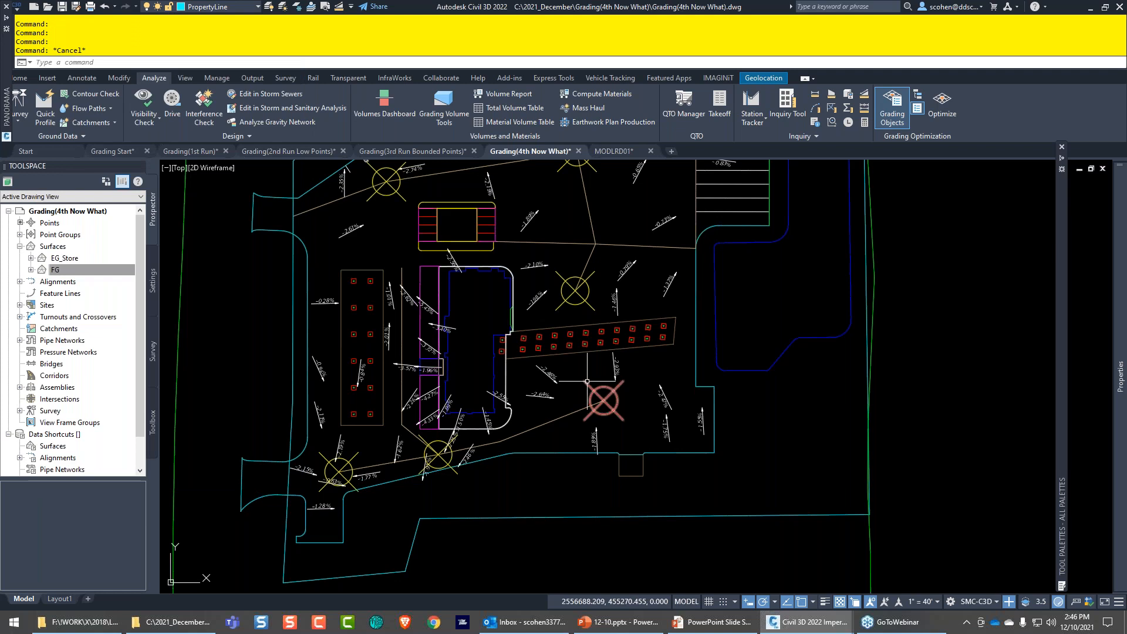
key(Escape)
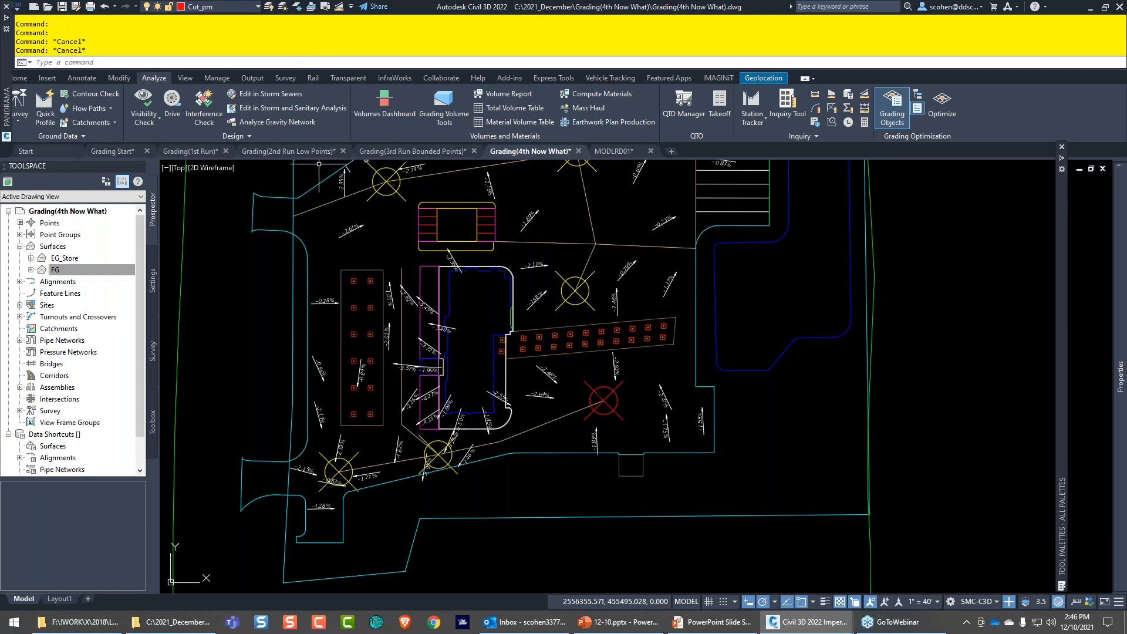
- Turn on all layers and delete all elevation points from the PropertyLine feature line around the parking lot perimeter
click(272, 8)
click(283, 7)
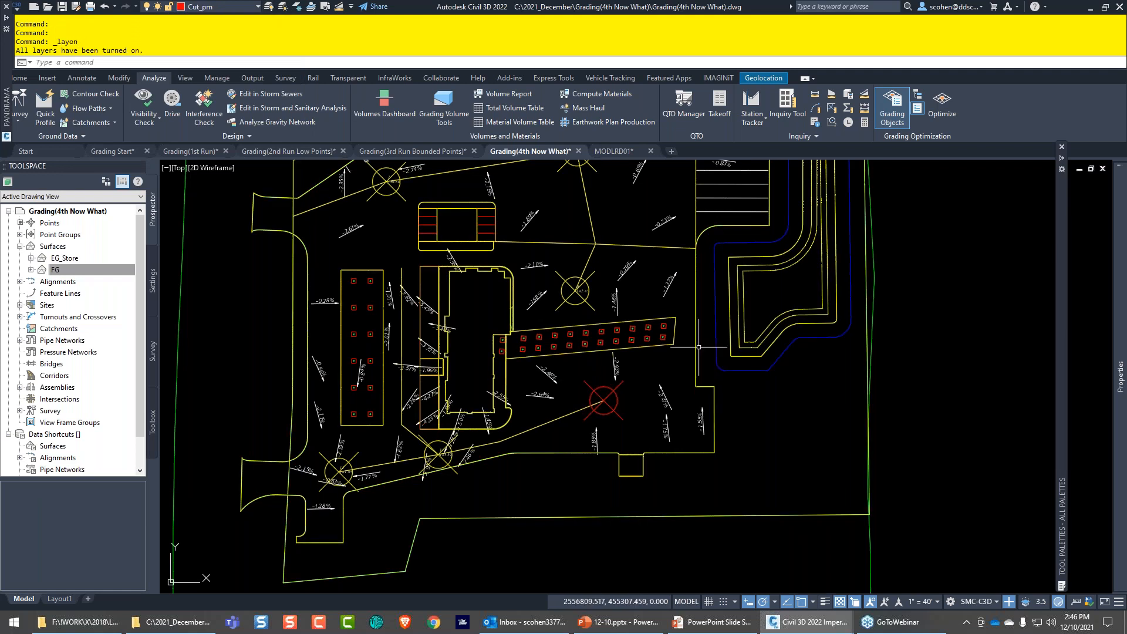
click(696, 347)
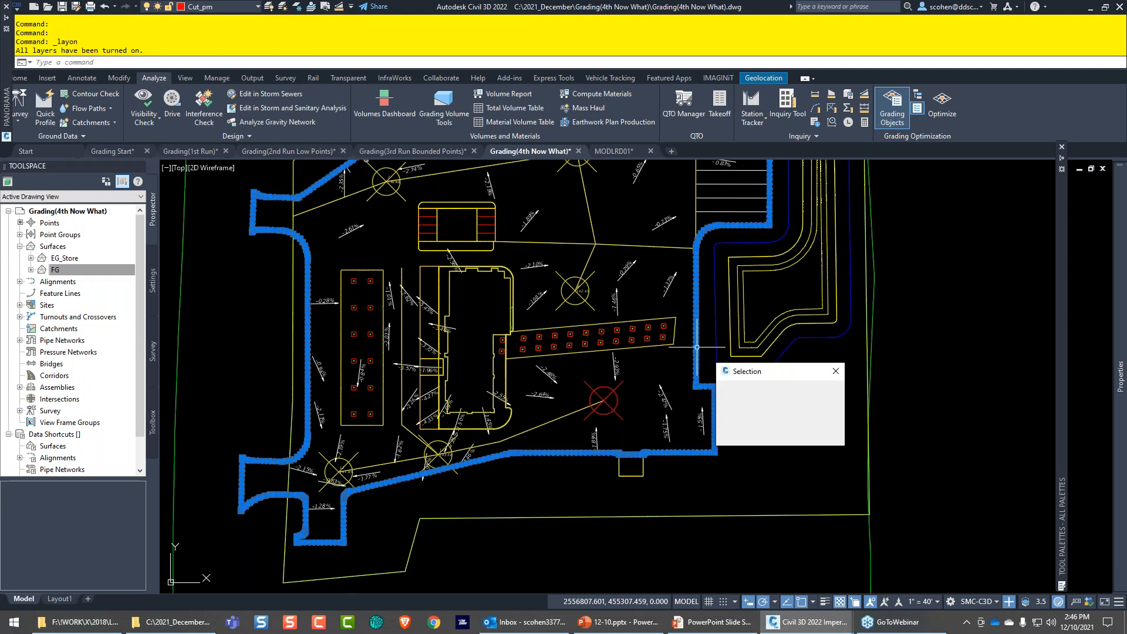
click(757, 388)
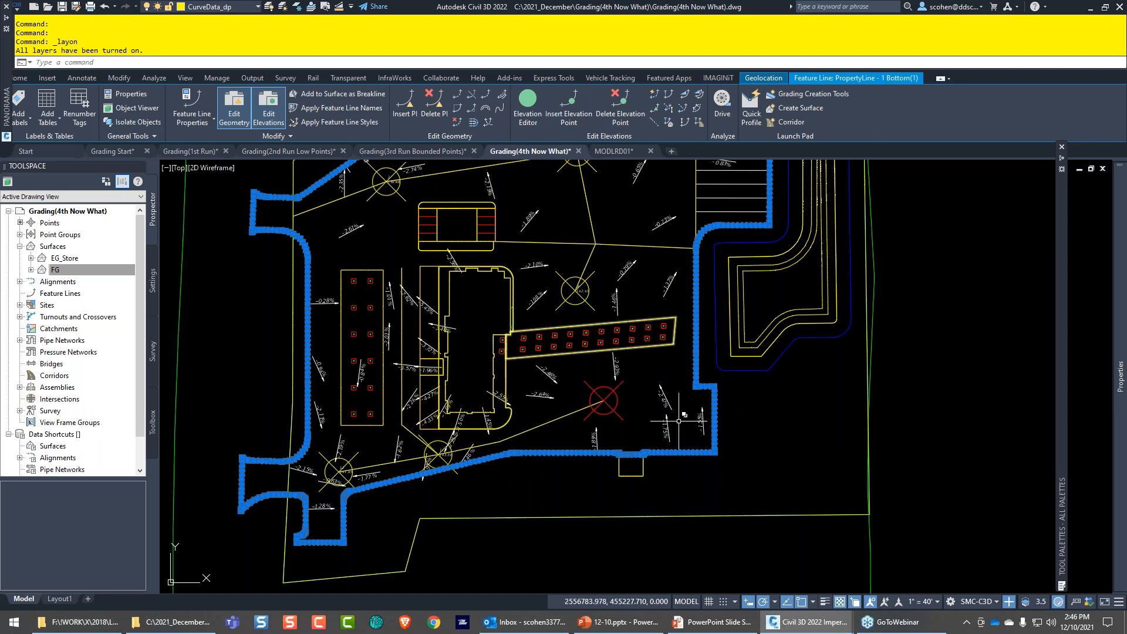
scroll(694, 420, up, 4)
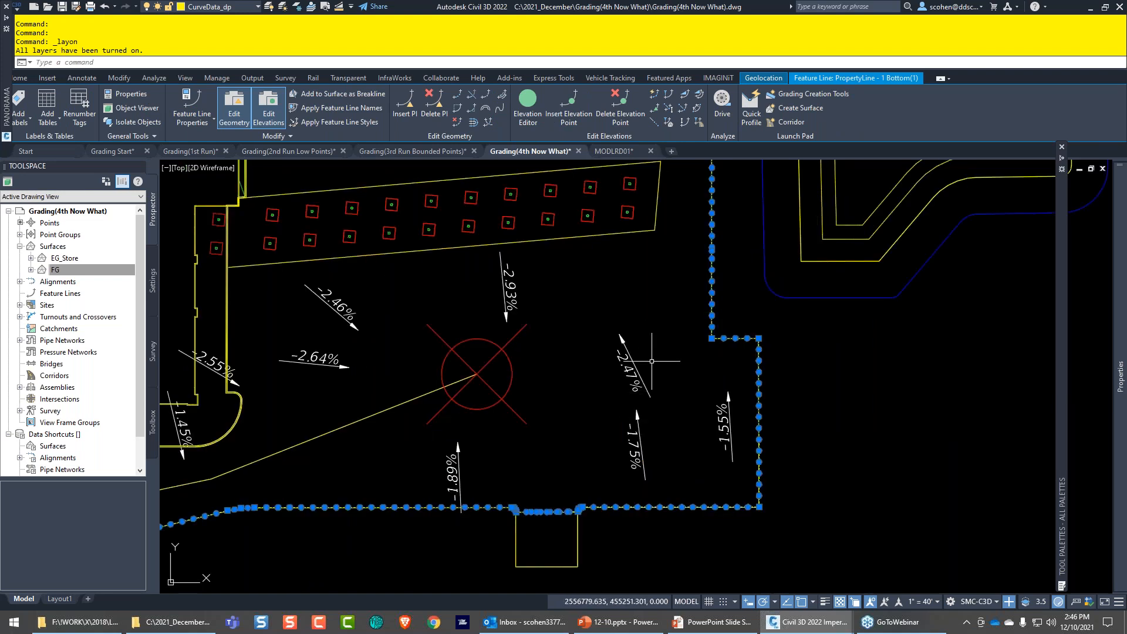
click(632, 114)
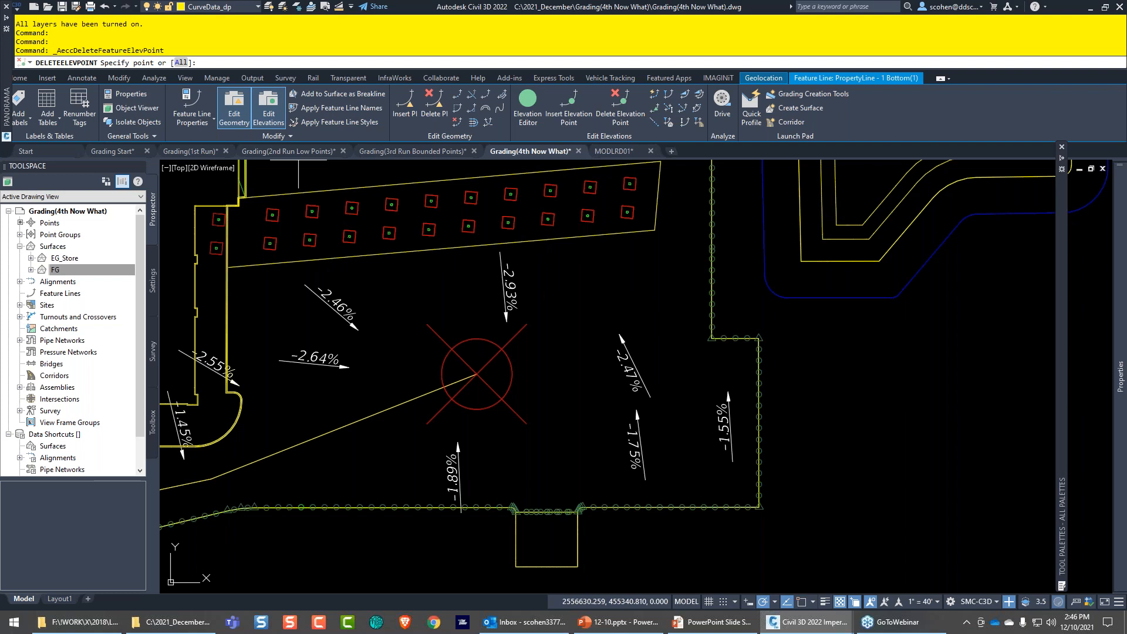
text(a)
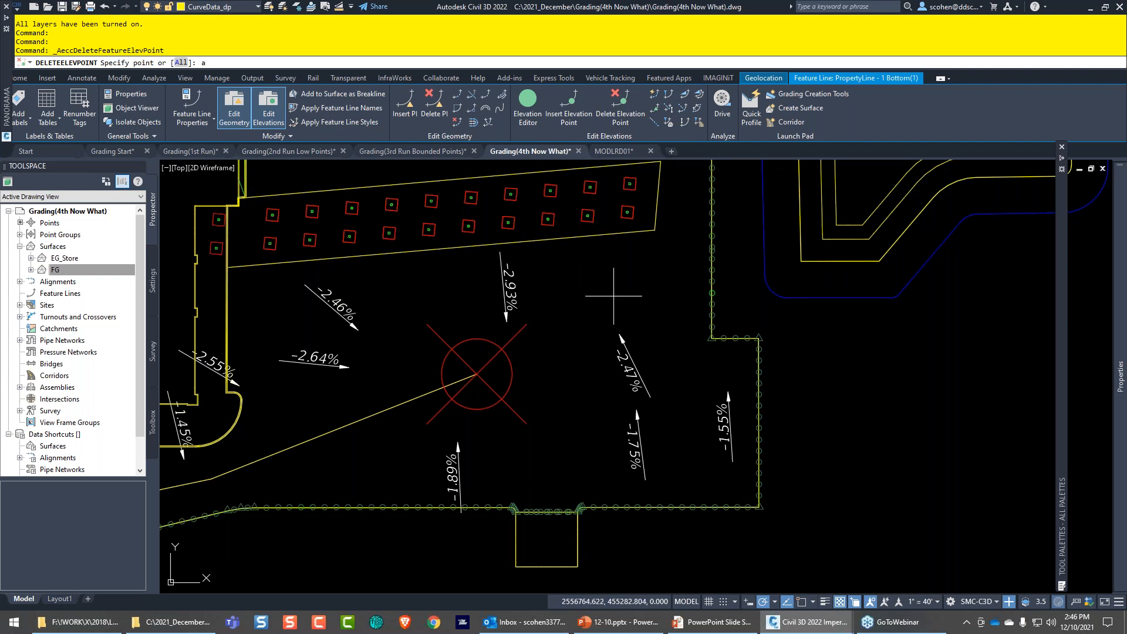
key(Return)
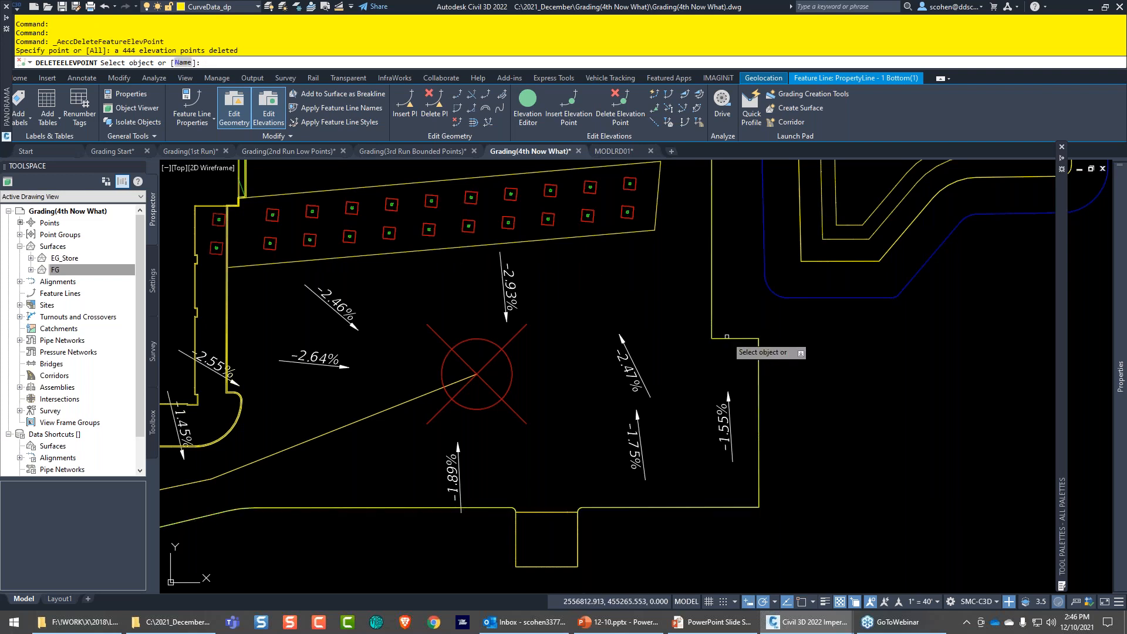
- Recheck the perimeter feature lines and delete all elevation points from the small rectangular pad below the lot's southern edge
click(758, 354)
click(771, 398)
click(759, 357)
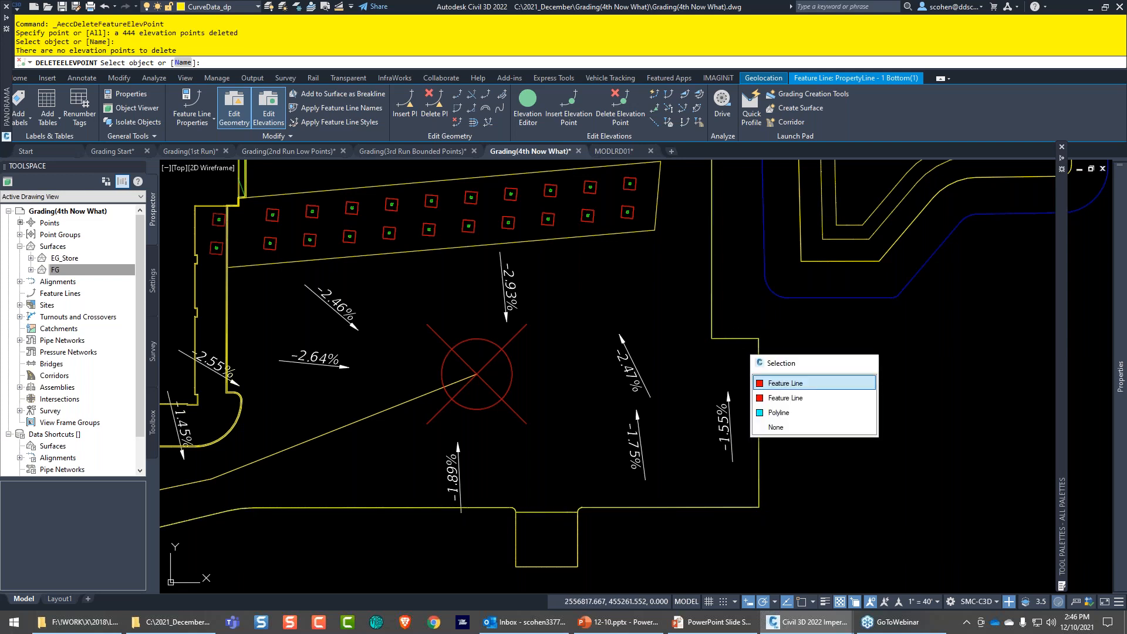
click(785, 383)
click(550, 510)
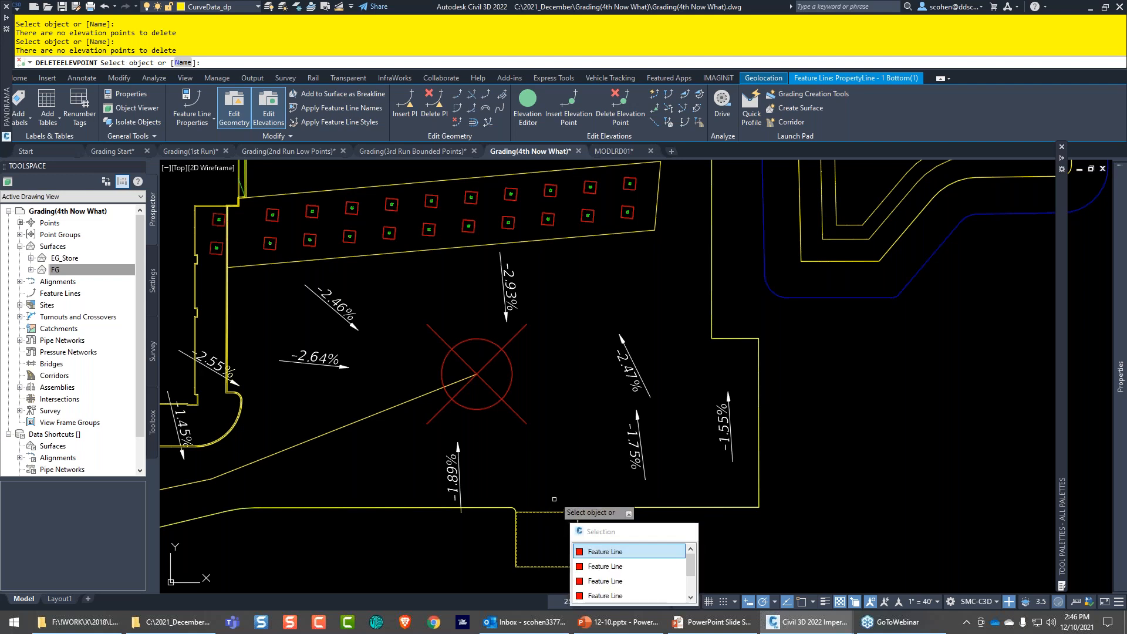
click(577, 462)
click(564, 511)
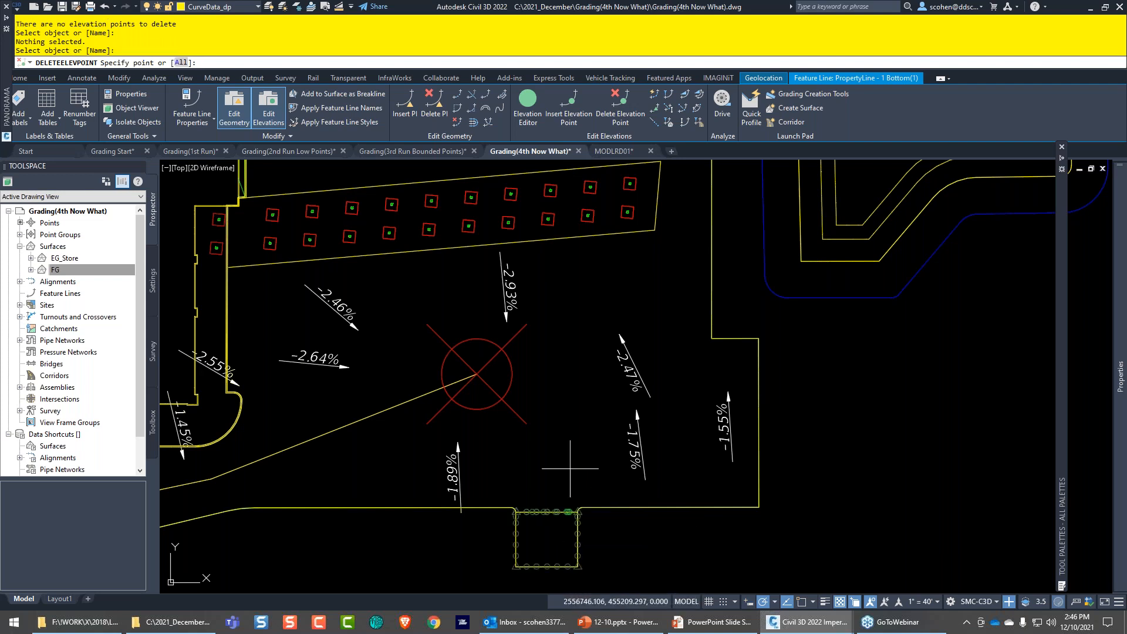
text(a)
key(Return)
key(Return)
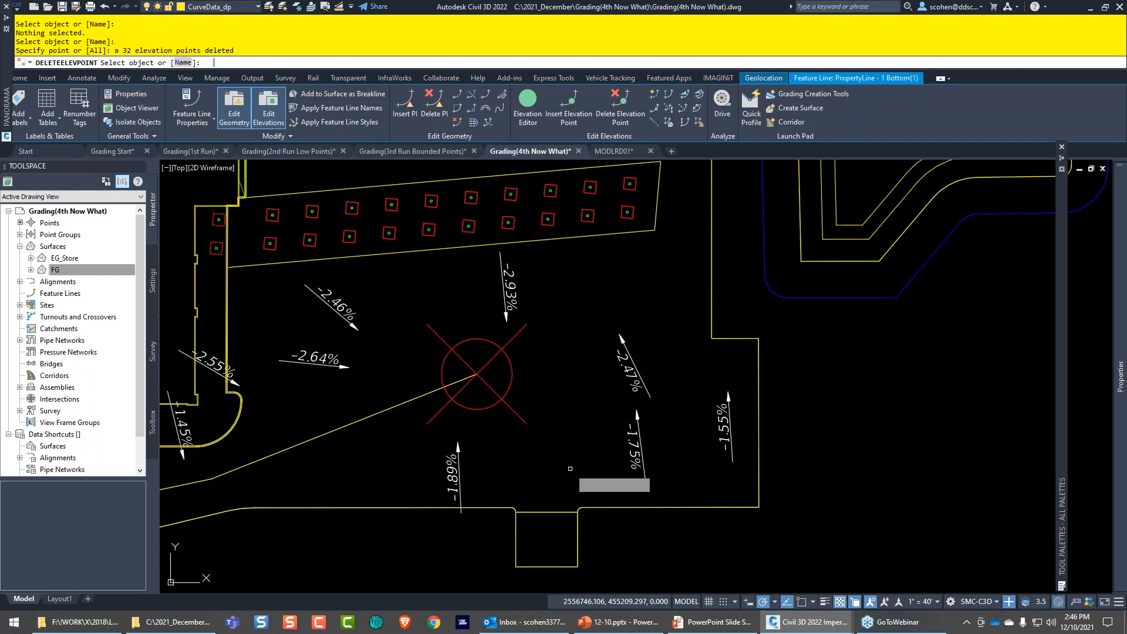
- Check the eastern parking strip for elevation points and delete all of them from the feature line running east from the striped island
middle_drag(405, 251, 548, 354)
click(548, 354)
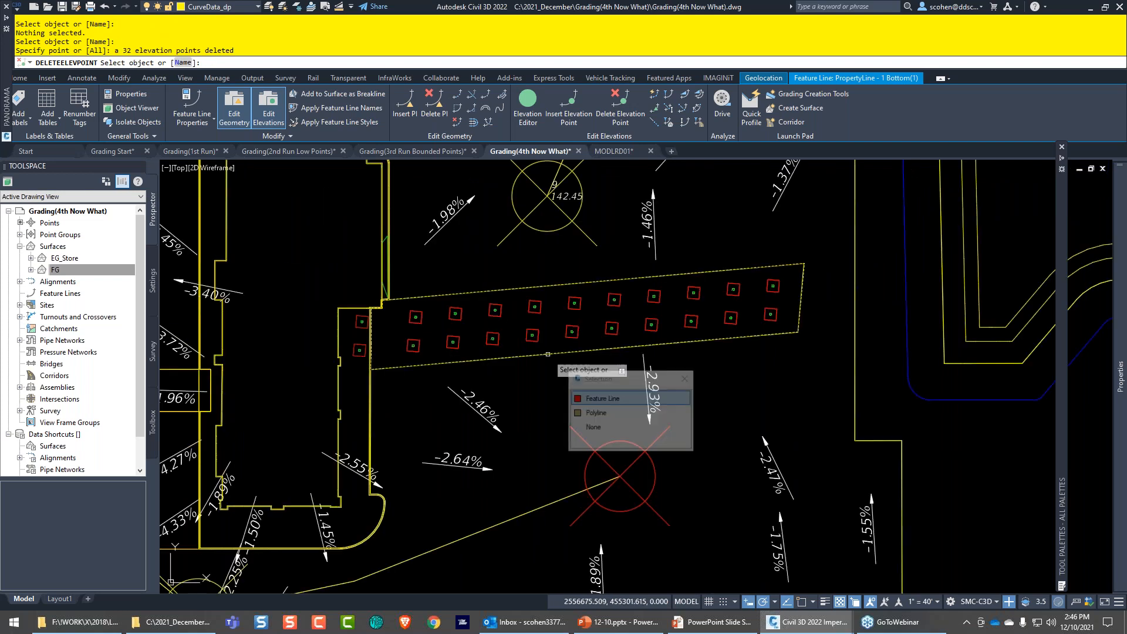
click(602, 398)
mouse_move(470, 315)
middle_down()
mouse_move(598, 524)
mouse_move(515, 384)
middle_up()
click(575, 327)
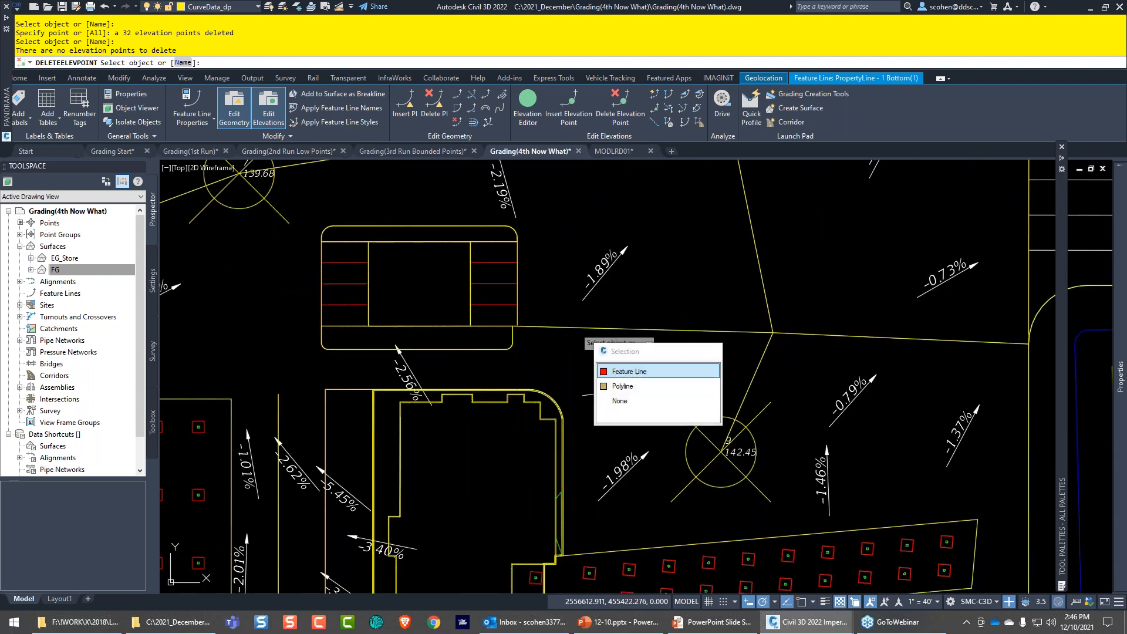
key(Return)
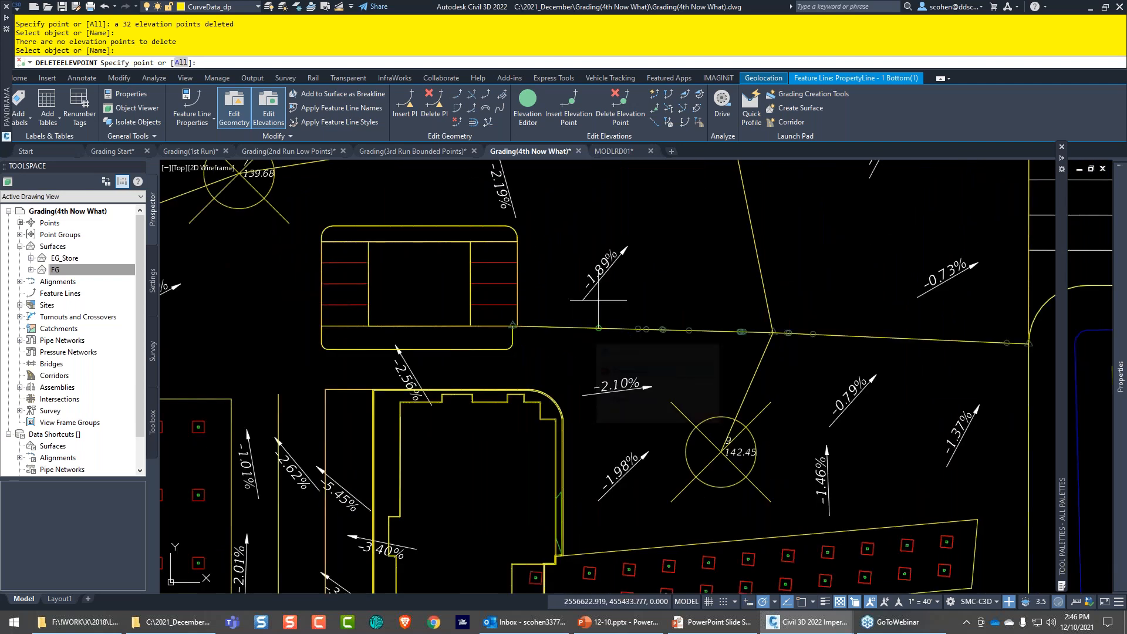
text(a)
key(Return)
- Delete all elevation points from the two feature lines running from the junction northward and southwest to the 142.45 drain
click(754, 254)
key(Return)
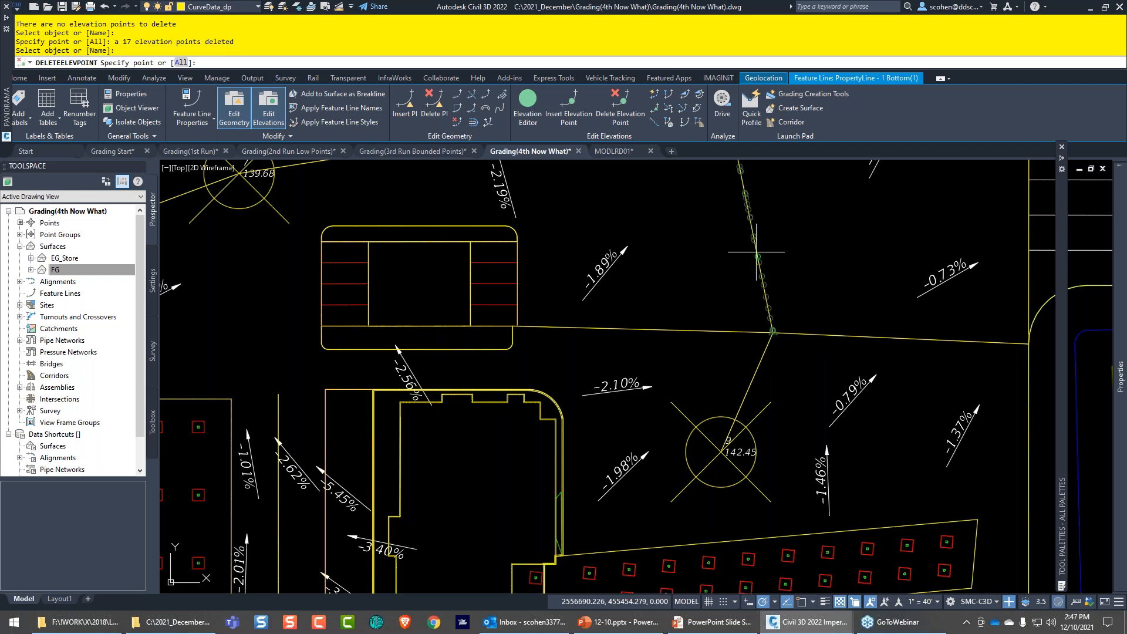
text(a)
key(Return)
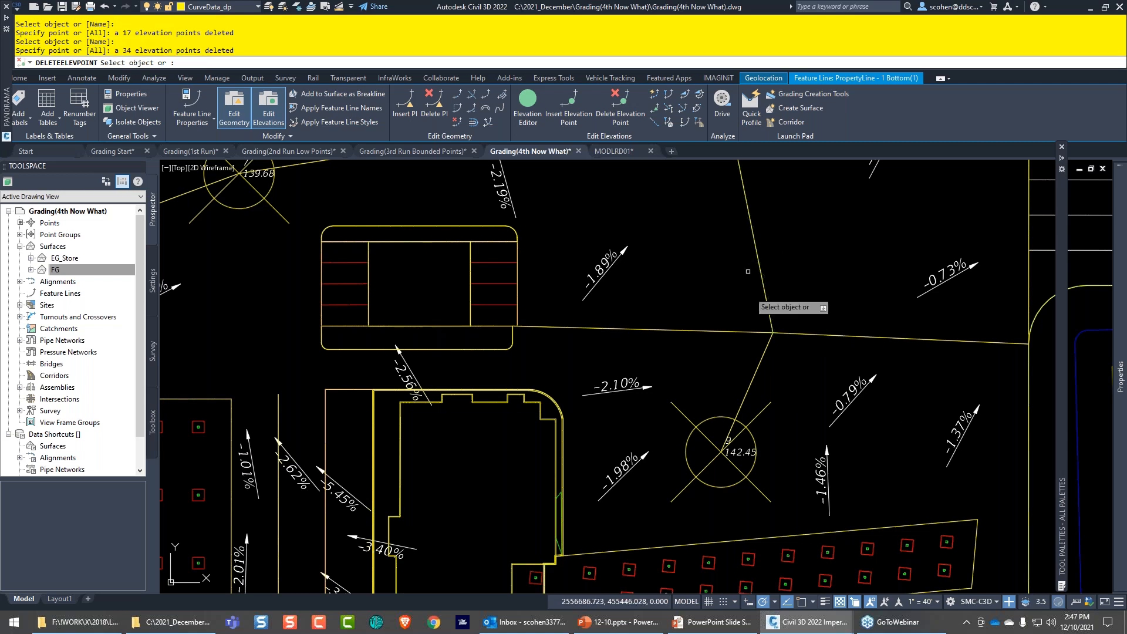
click(753, 374)
key(Escape)
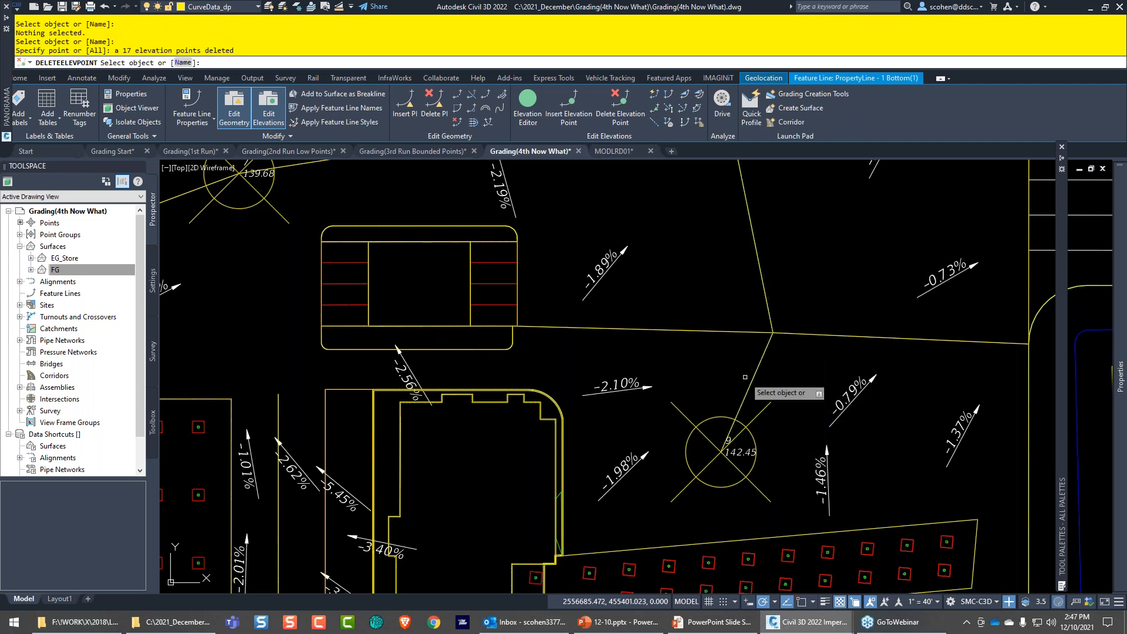
key(Escape)
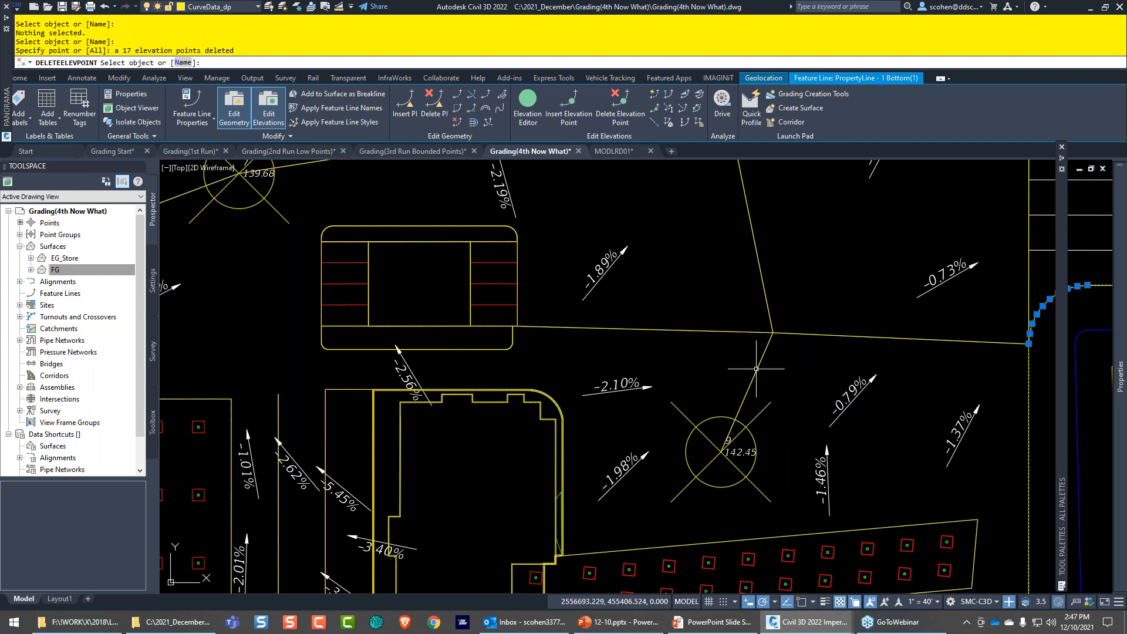
key(Escape)
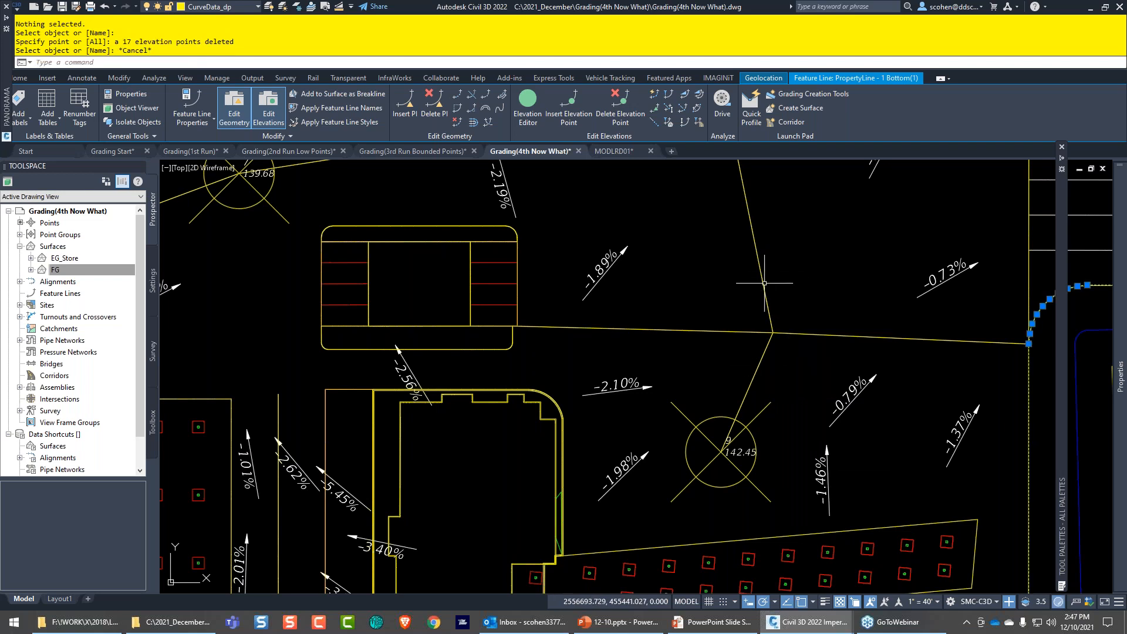
- Select the northward and east-west feature lines to examine their remaining points, and clear the selection
click(762, 285)
click(816, 329)
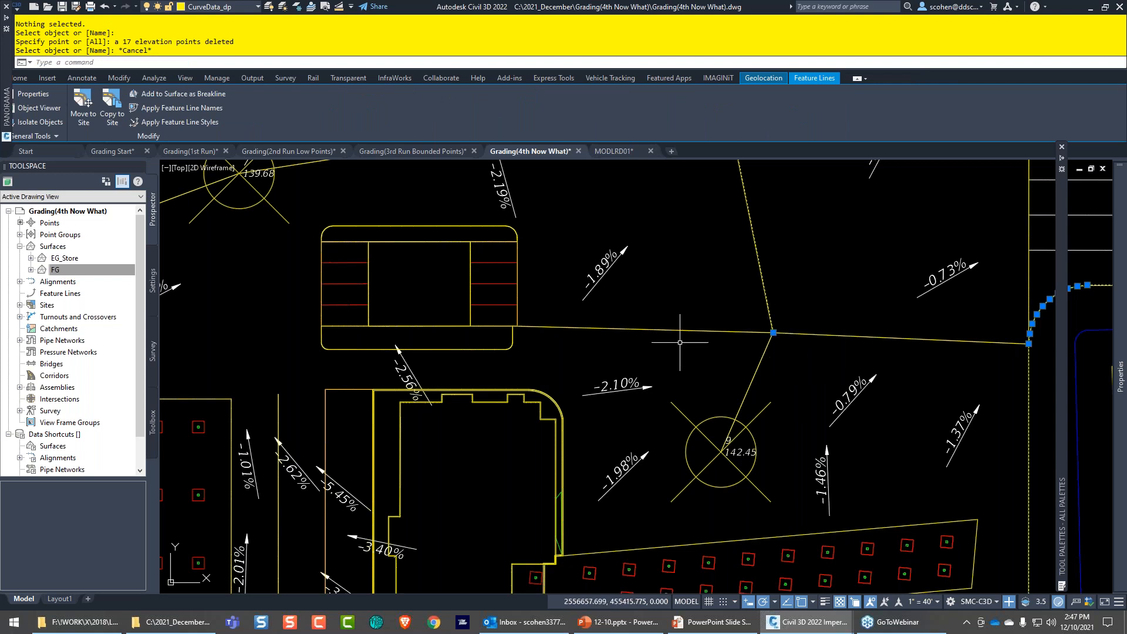
click(692, 329)
click(756, 371)
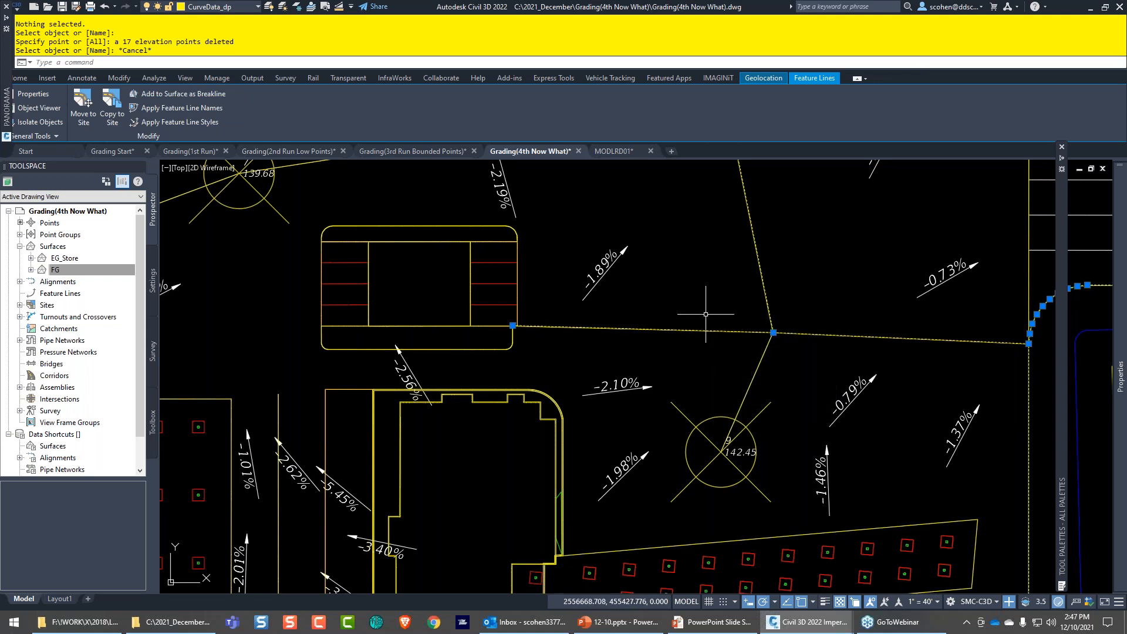
key(Escape)
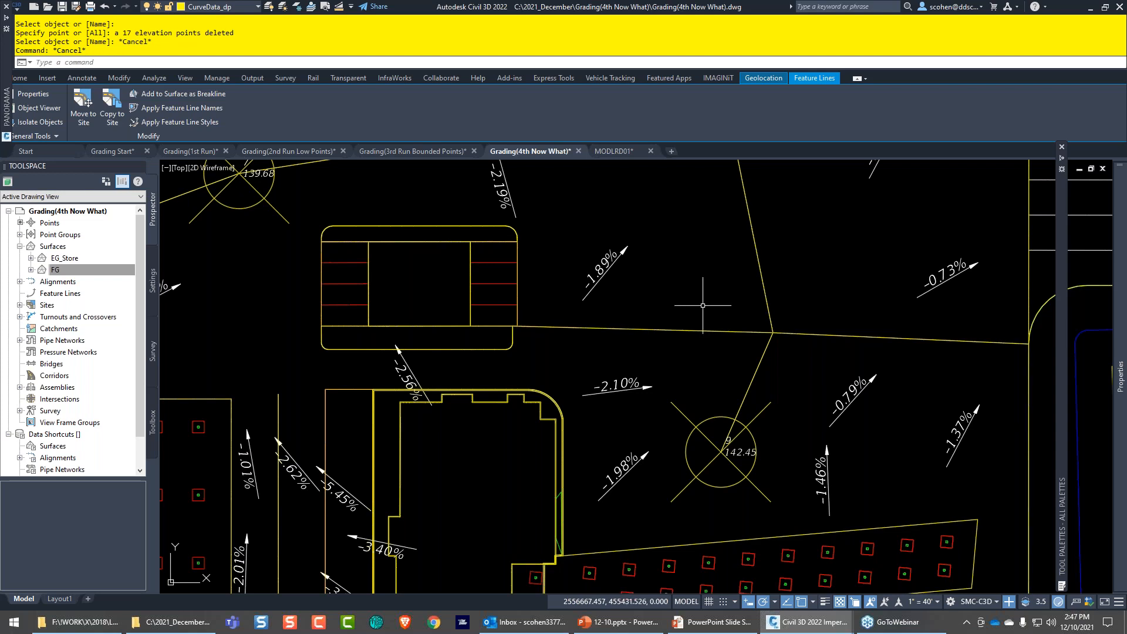
key(Escape)
- Disable the Import XML File operation in the FG surface's definition and rebuild the surface
click(31, 270)
click(42, 304)
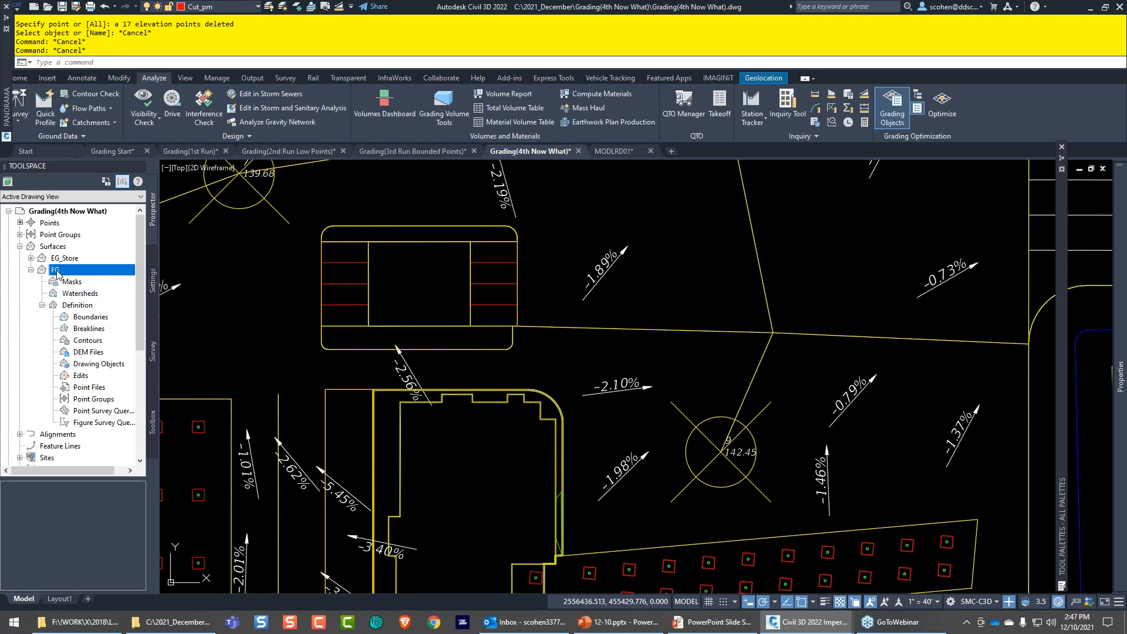
right_click(56, 271)
click(123, 288)
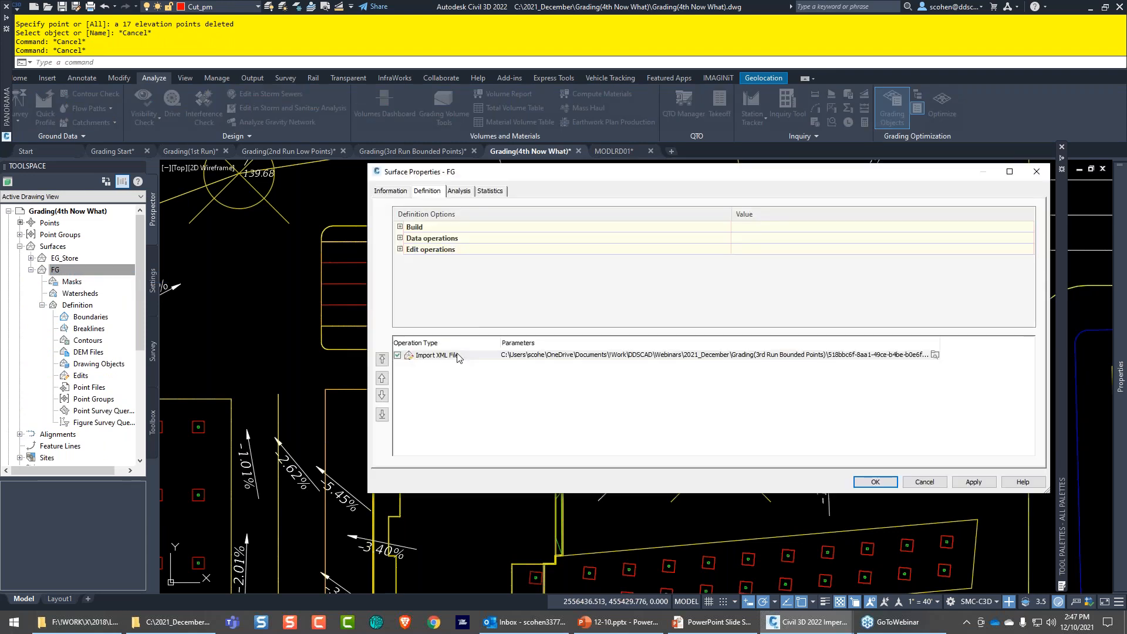
right_click(458, 355)
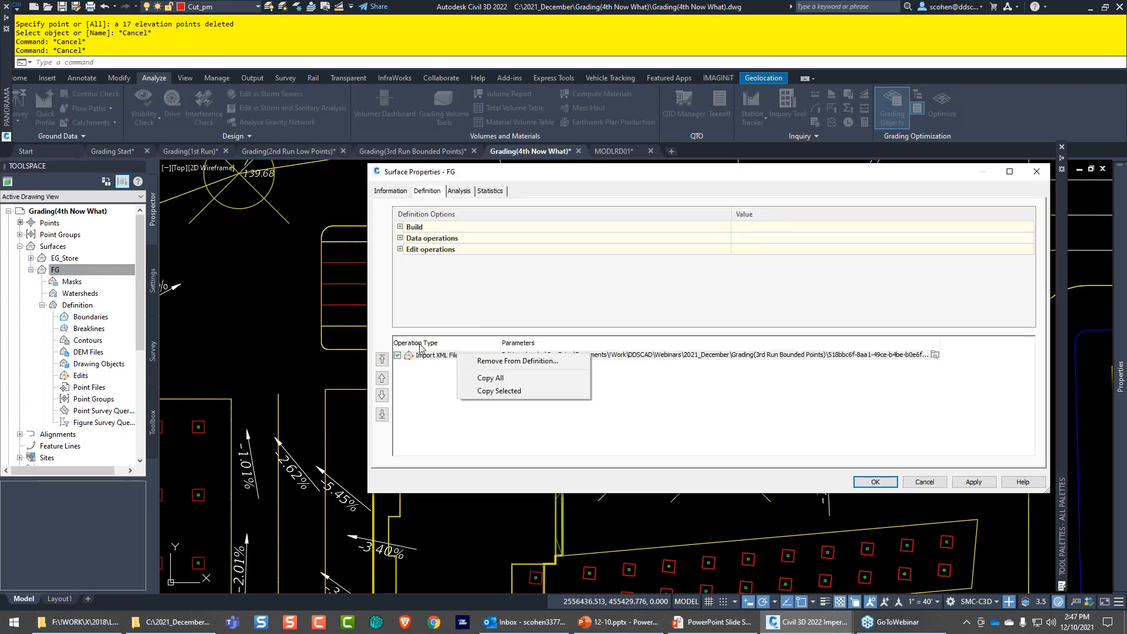
click(403, 357)
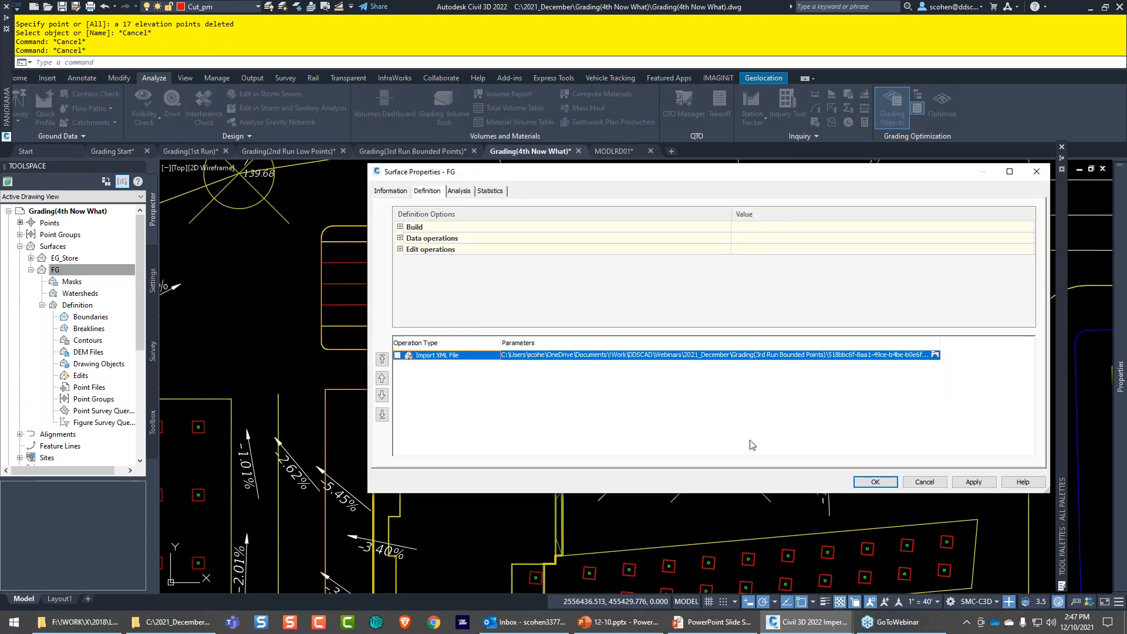
click(885, 483)
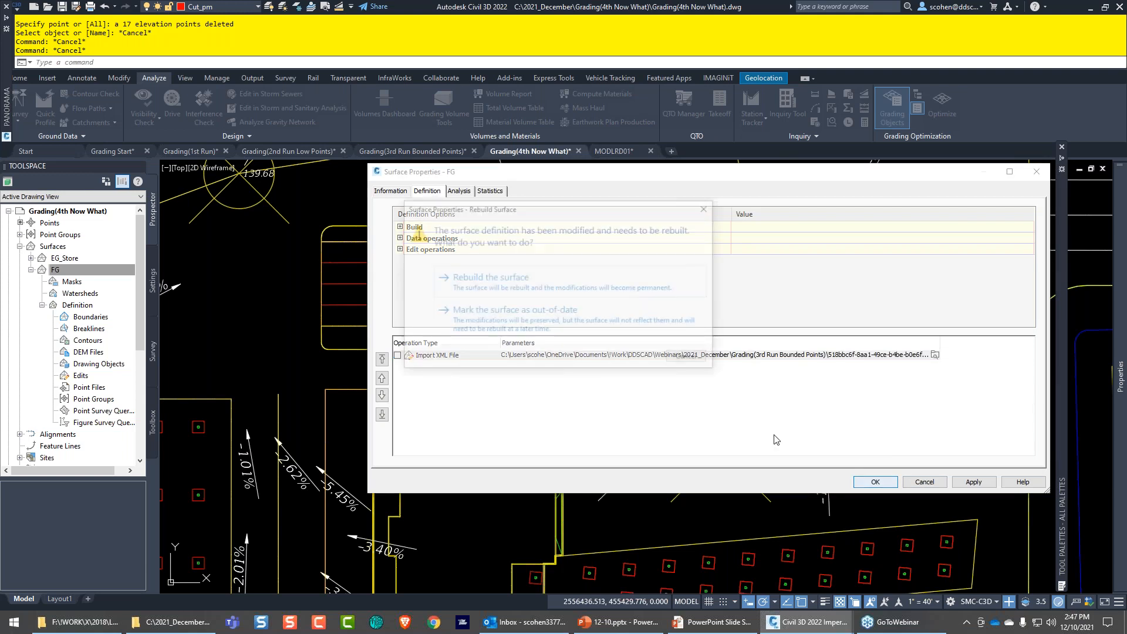
click(502, 287)
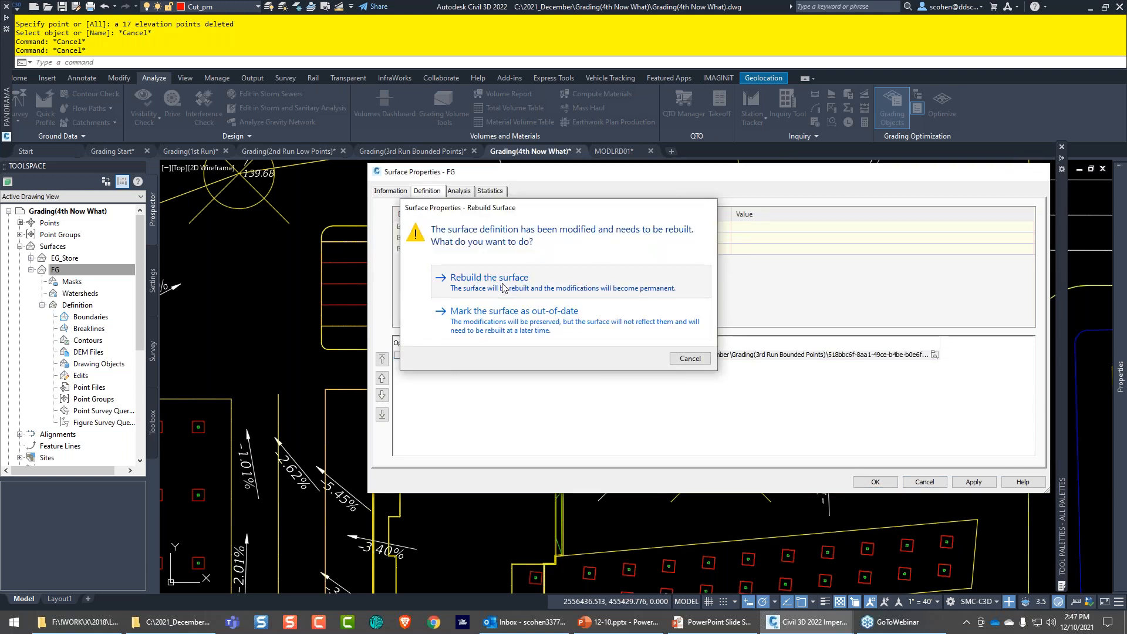
- Select all similar feature lines in the drawing and add them to the FG surface as Standard breaklines
key(Escape)
click(760, 278)
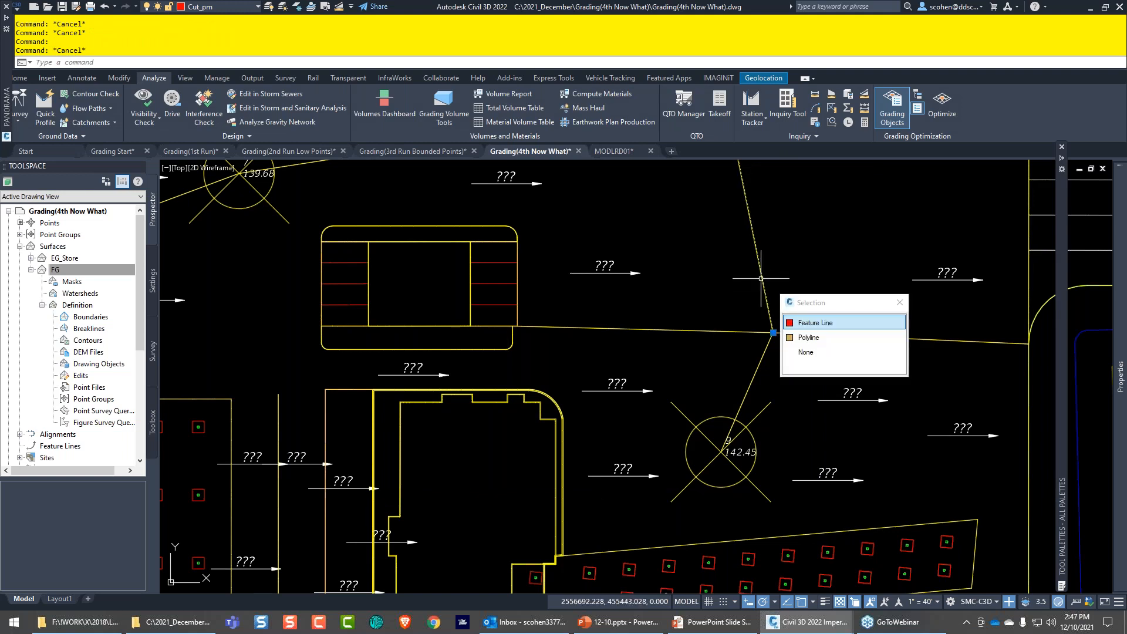
right_click(687, 232)
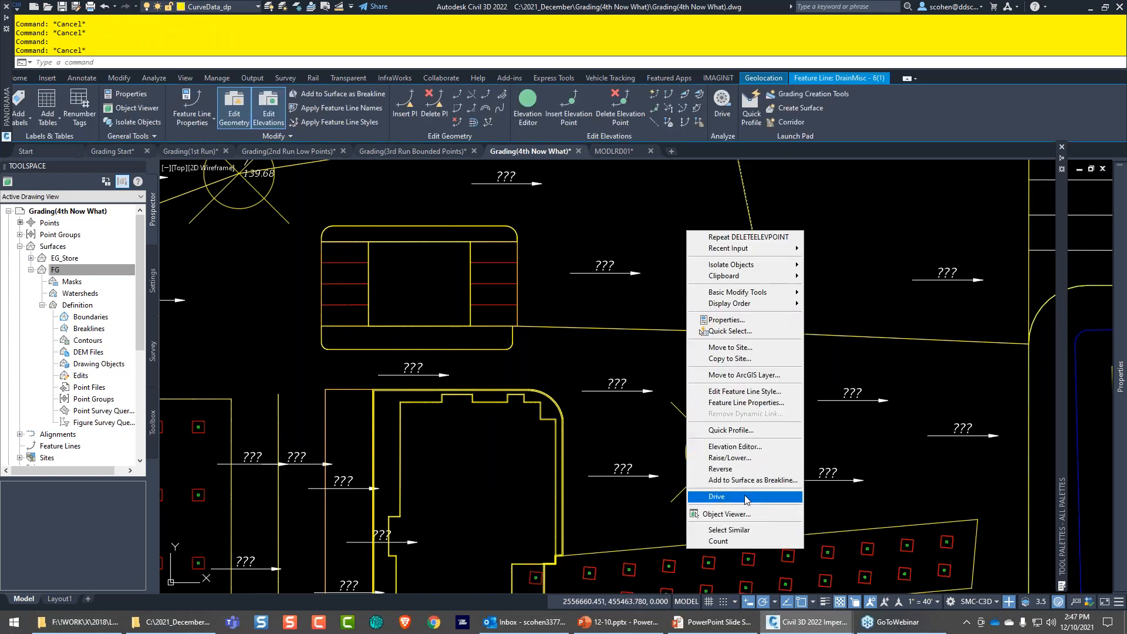
click(741, 530)
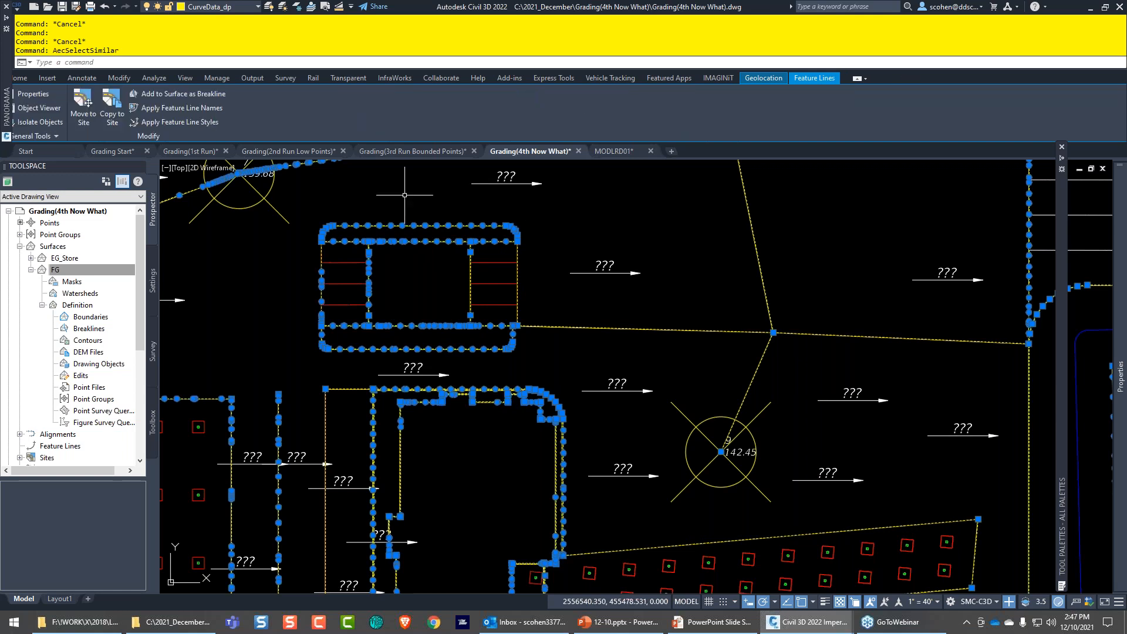
click(176, 95)
click(499, 304)
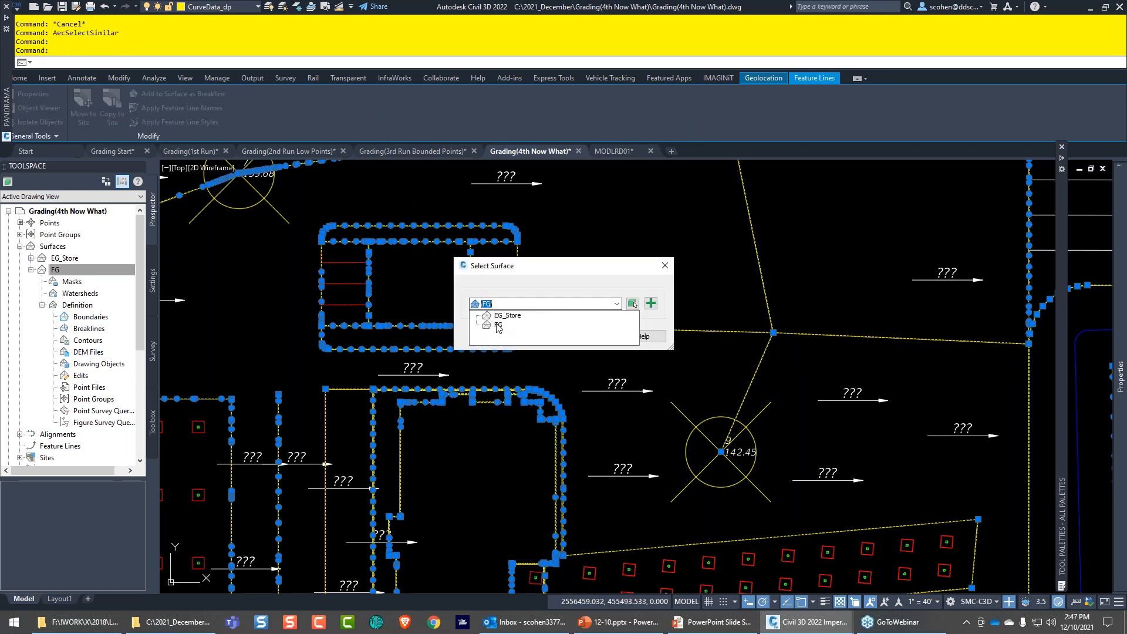
click(503, 325)
click(536, 337)
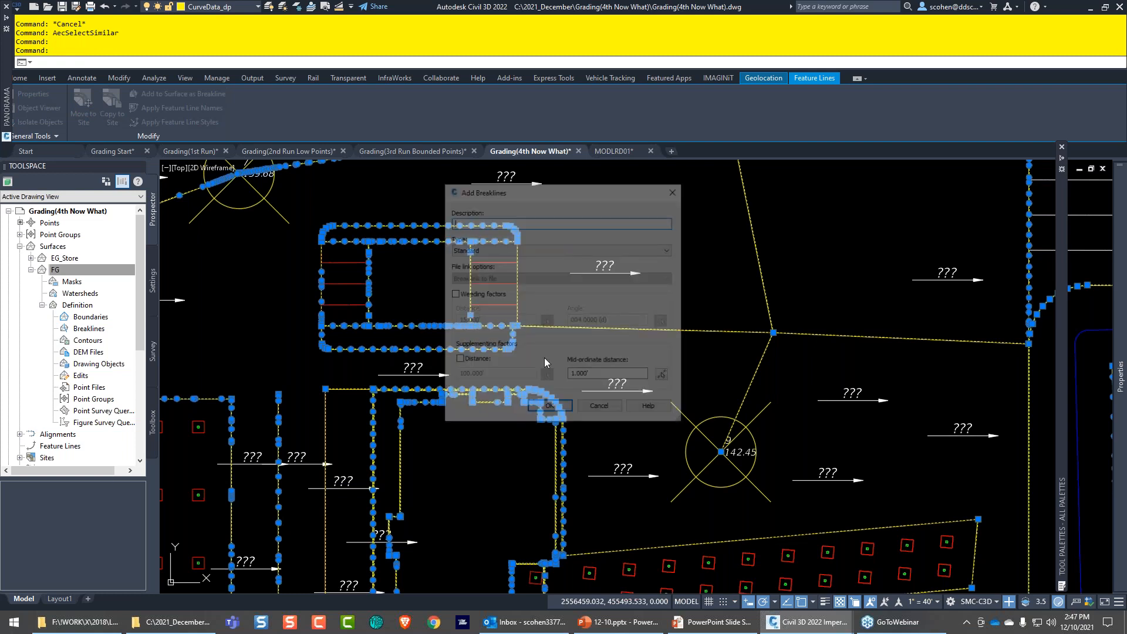
drag(625, 377, 528, 385)
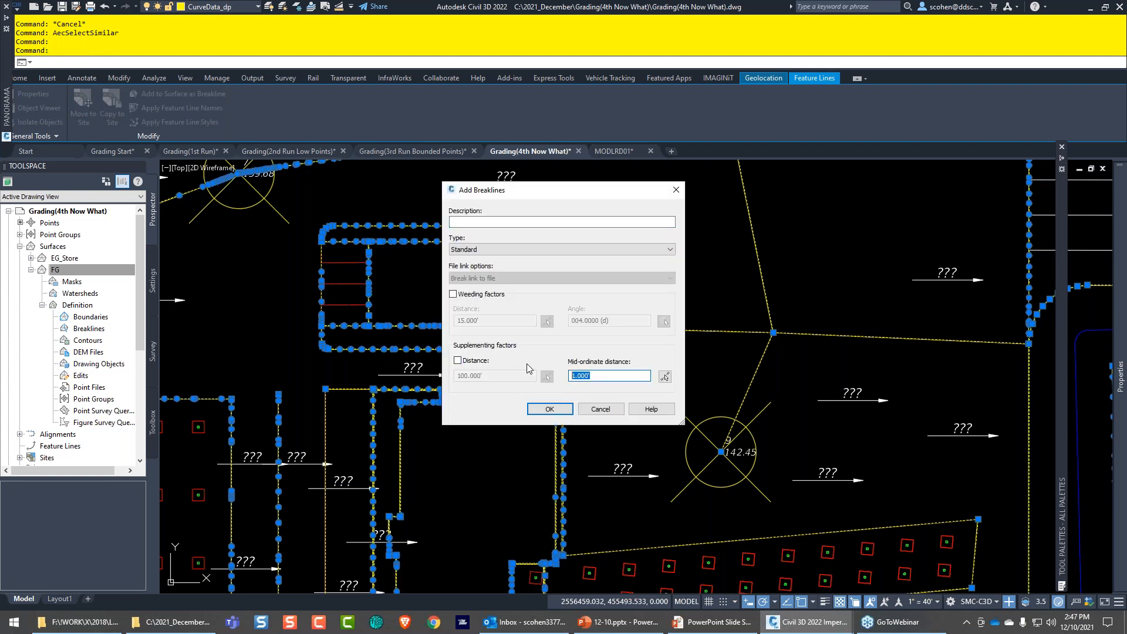
click(537, 411)
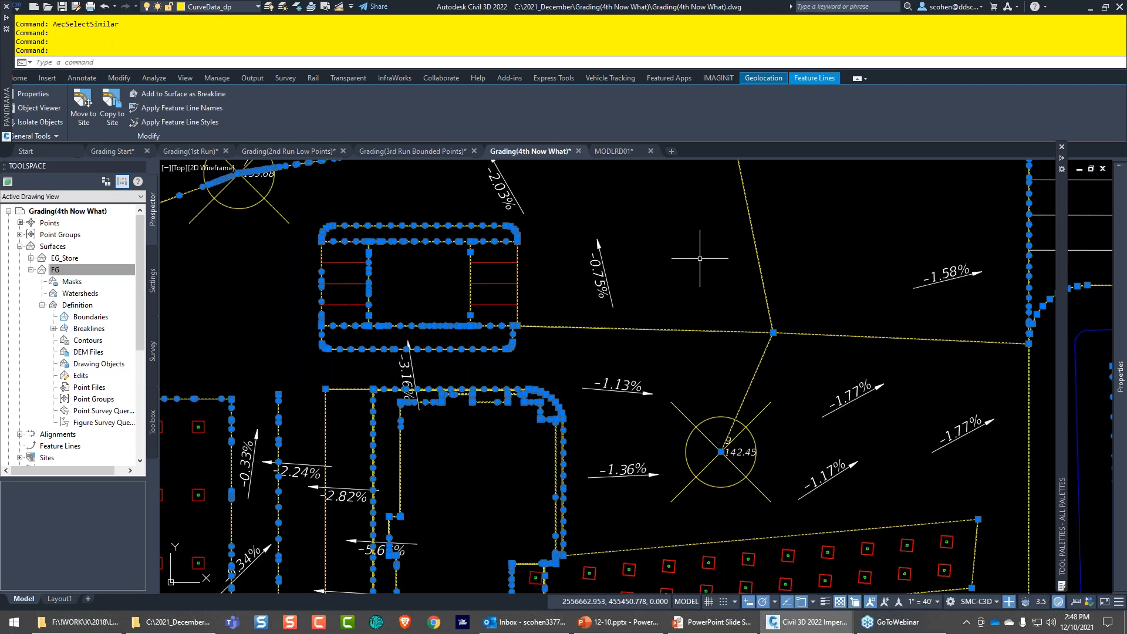
- Clear the selection of all feature lines and leave the drain area with nothing selected
scroll(699, 258, down, 2)
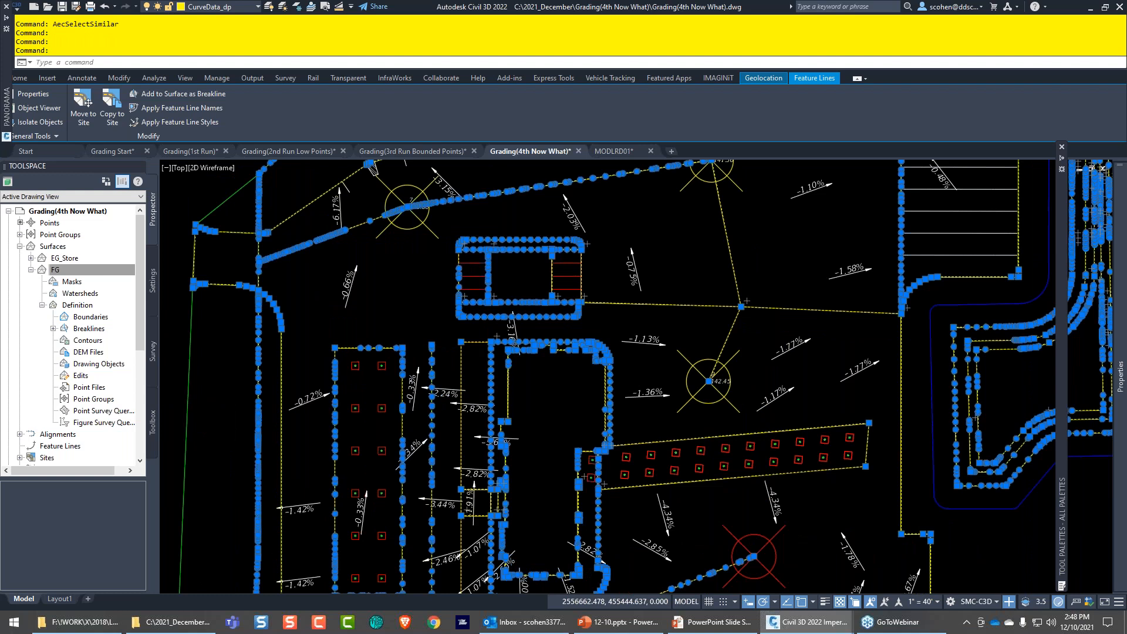
middle_drag(675, 215, 614, 187)
key(Escape)
click(655, 332)
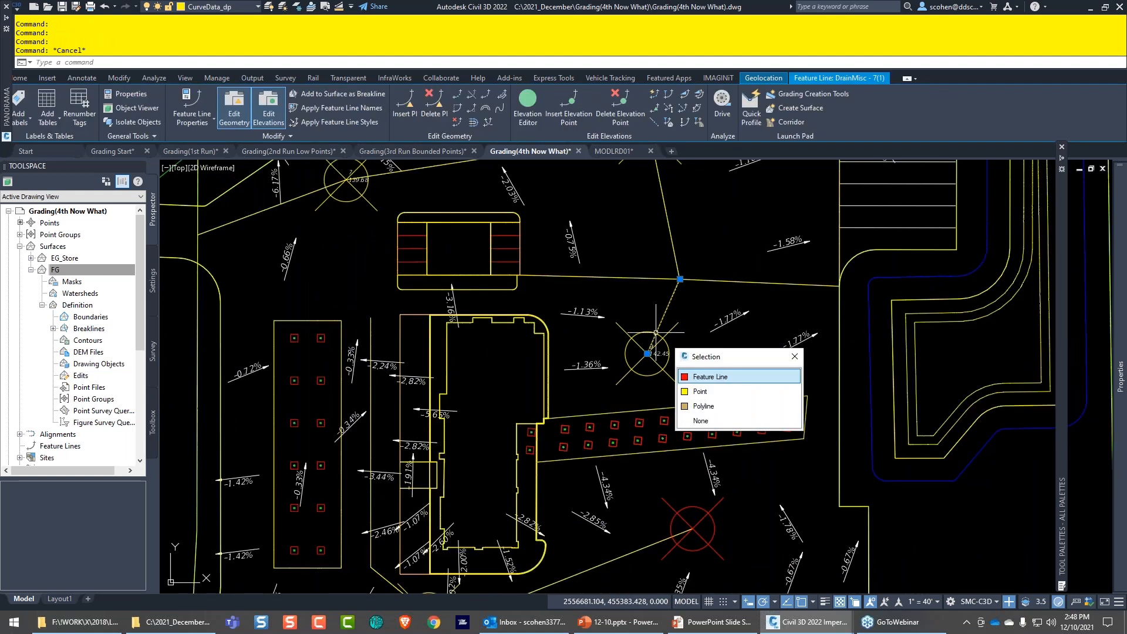
key(Escape)
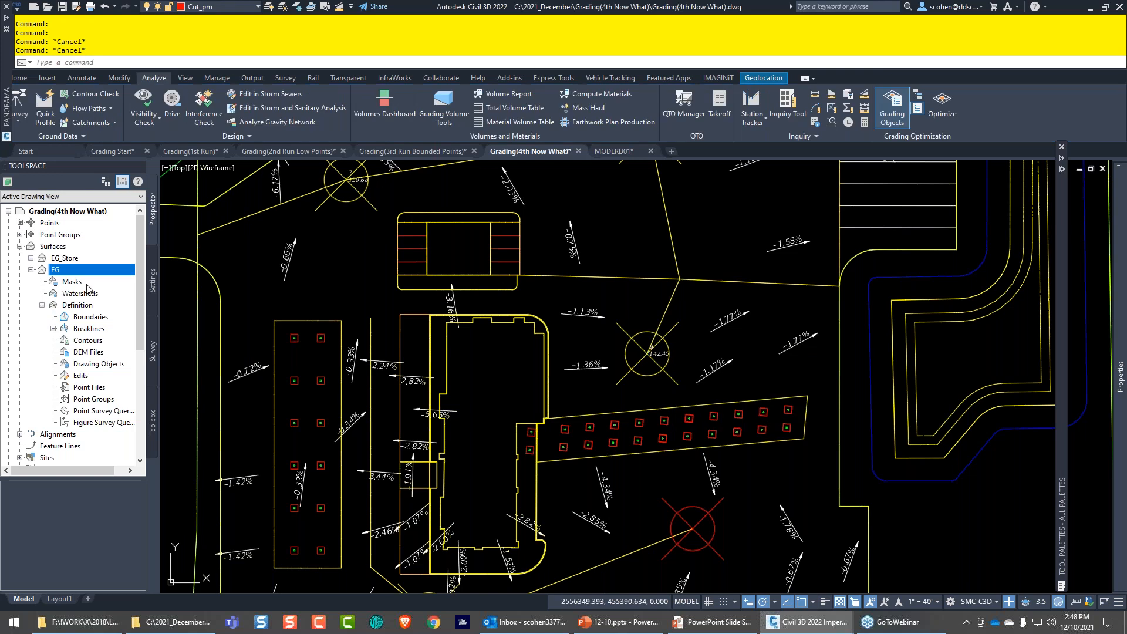
key(Escape)
key(Escape)
- Use Quick Elevation Edit on the drain line's end at the 142.45 low point, setting it to 142 and then to 141
scroll(674, 345, up, 4)
click(642, 279)
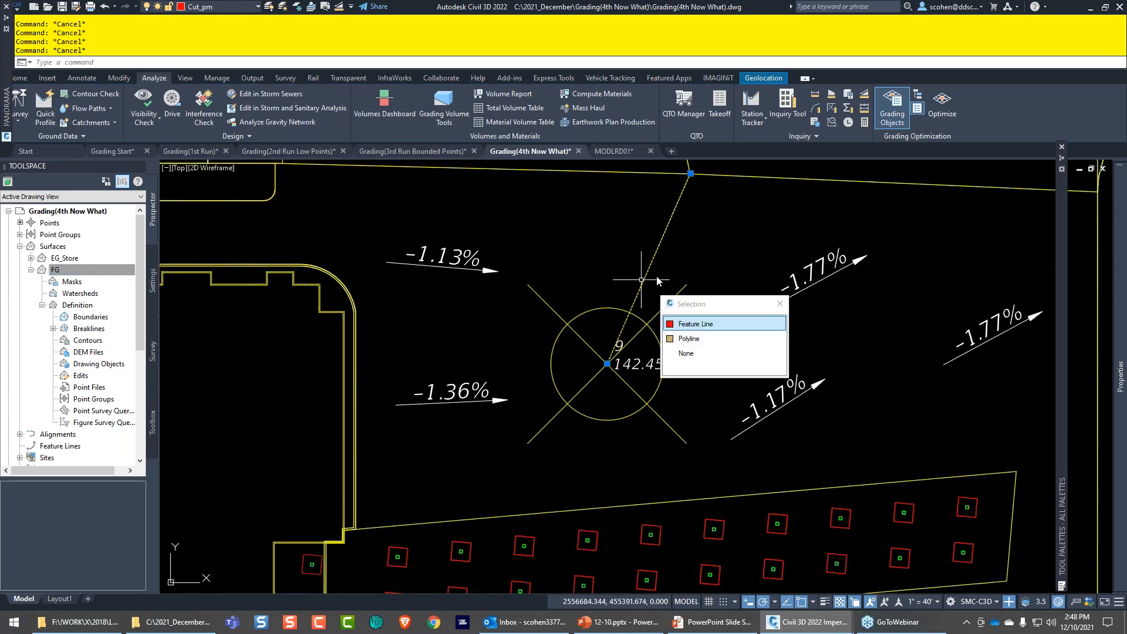
click(684, 323)
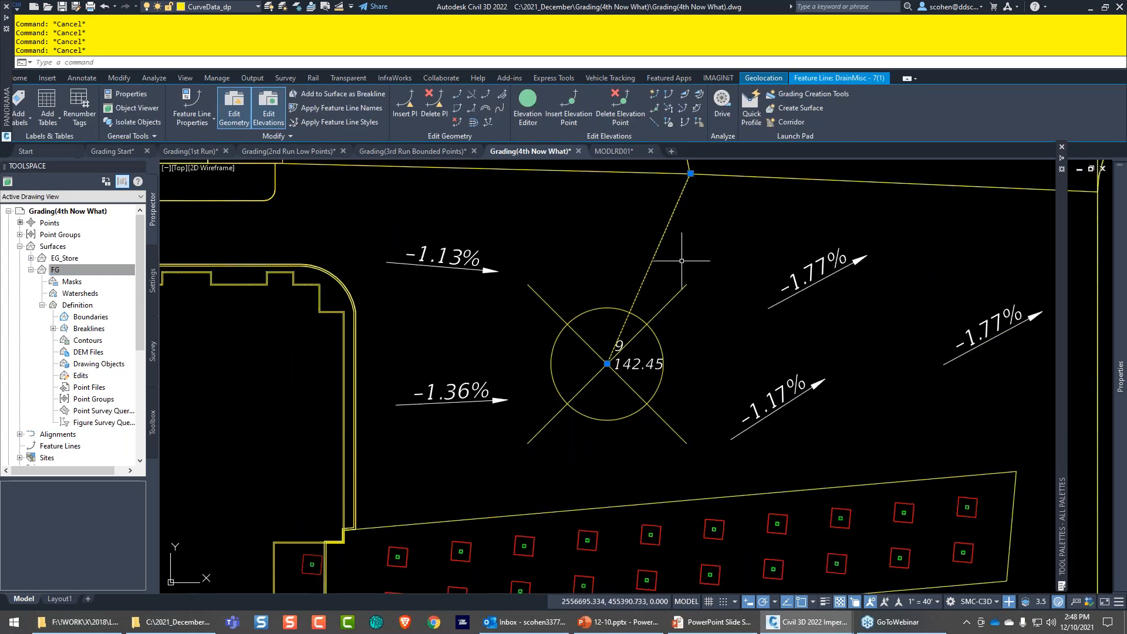
click(641, 354)
text(142)
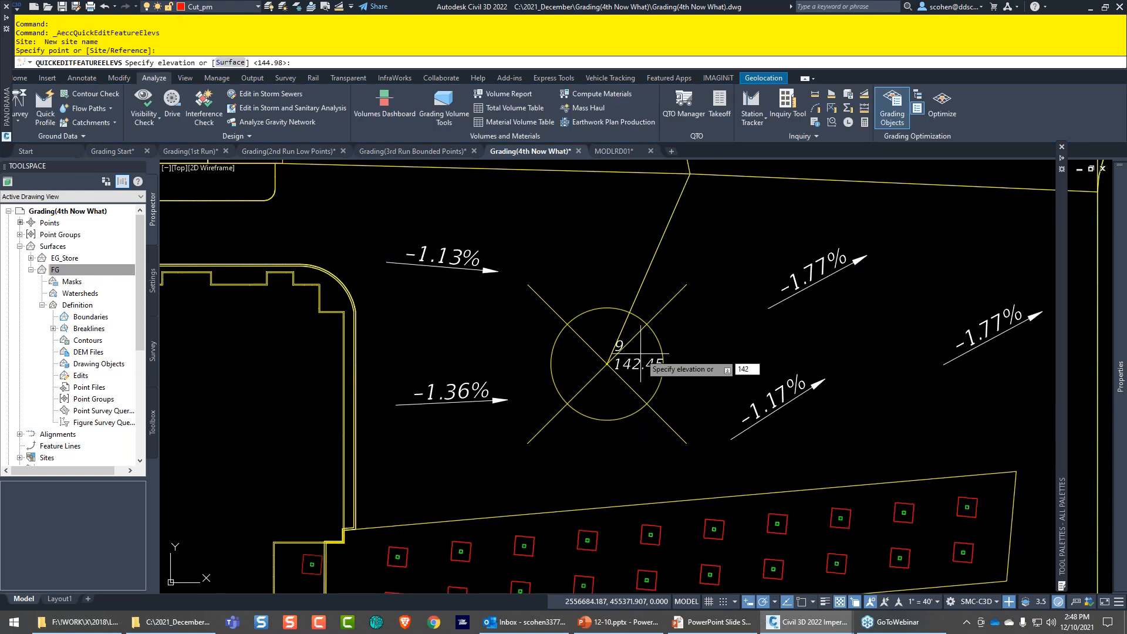
key(Return)
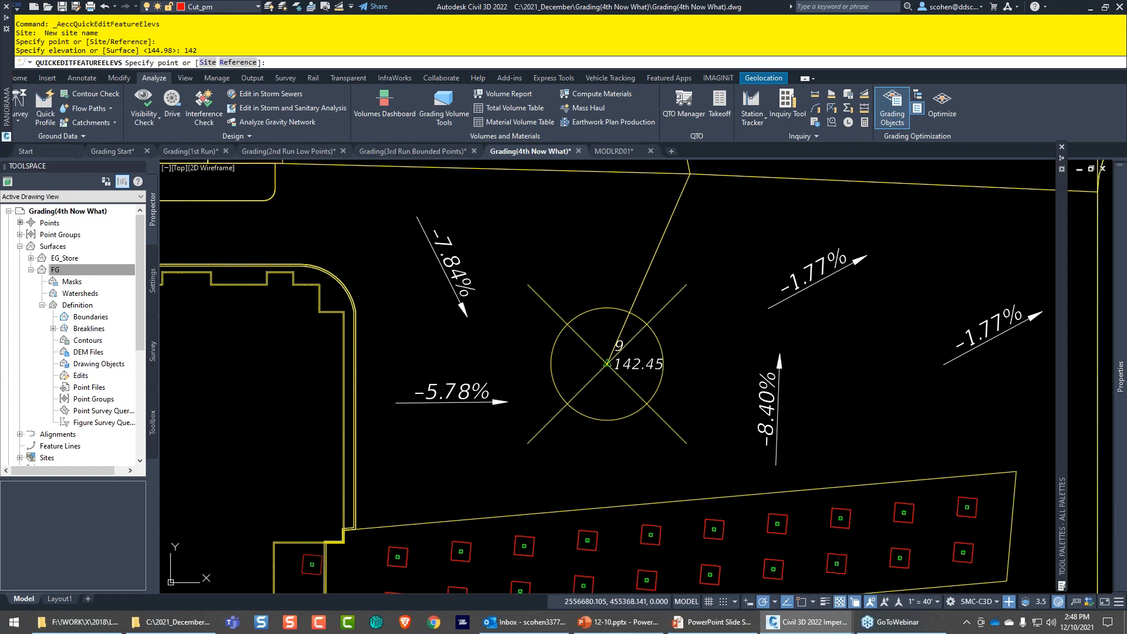
click(607, 364)
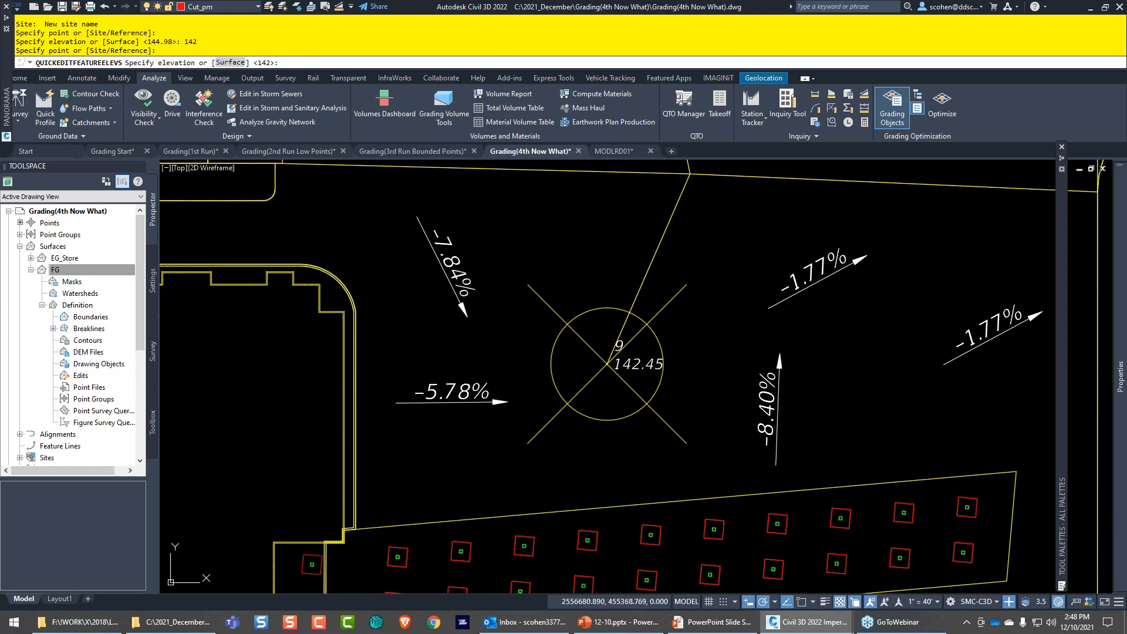
text(141)
key(Return)
key(Escape)
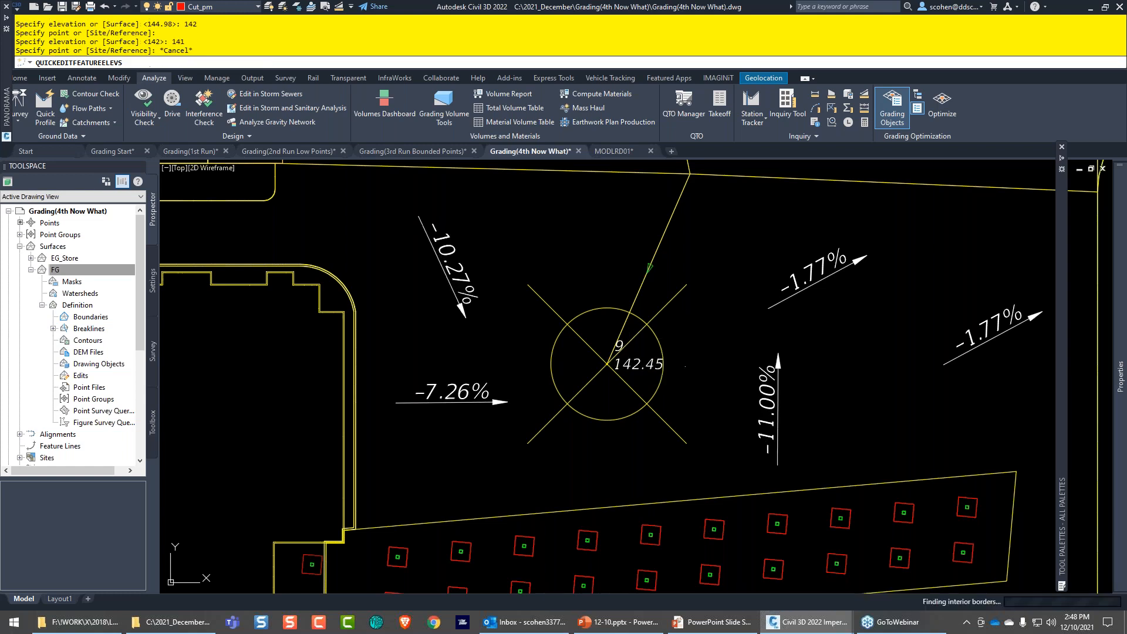
key(Escape)
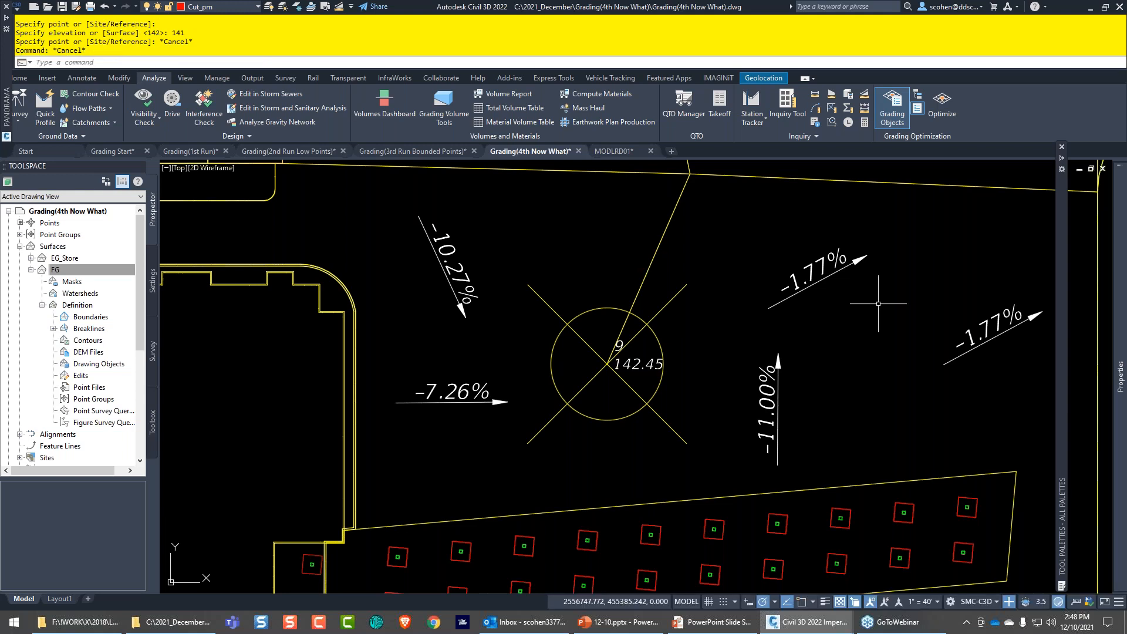
key(Escape)
- Select the property line feature line east of the drain to examine its points, clear the selection, and review the slope labels around the building
middle_drag(879, 303, 542, 356)
click(777, 191)
click(851, 236)
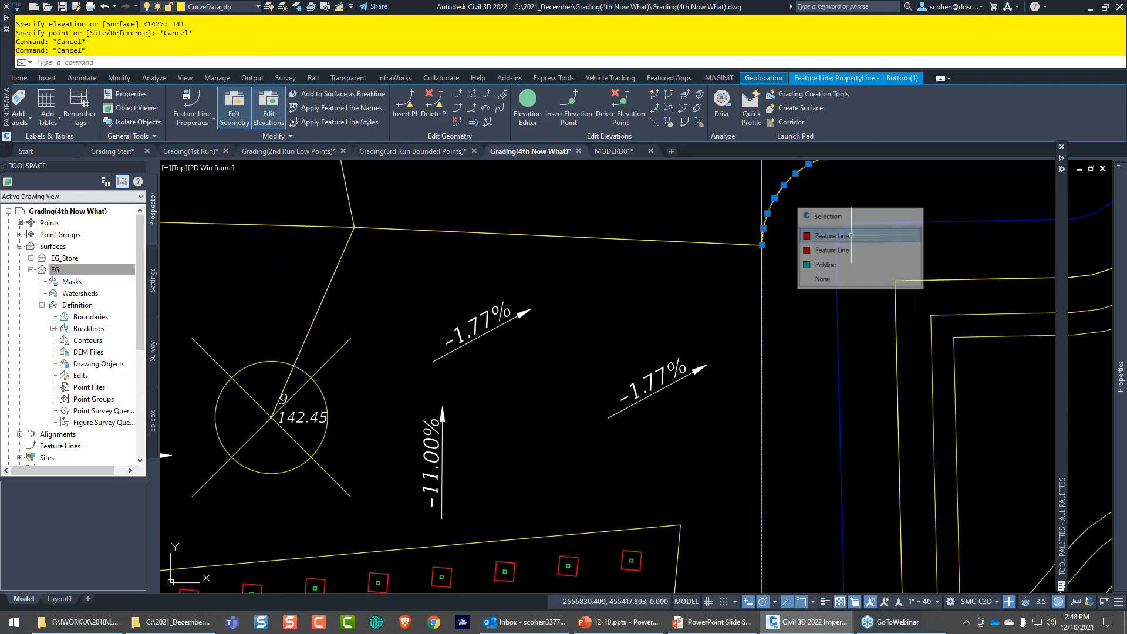
middle_drag(792, 237, 672, 361)
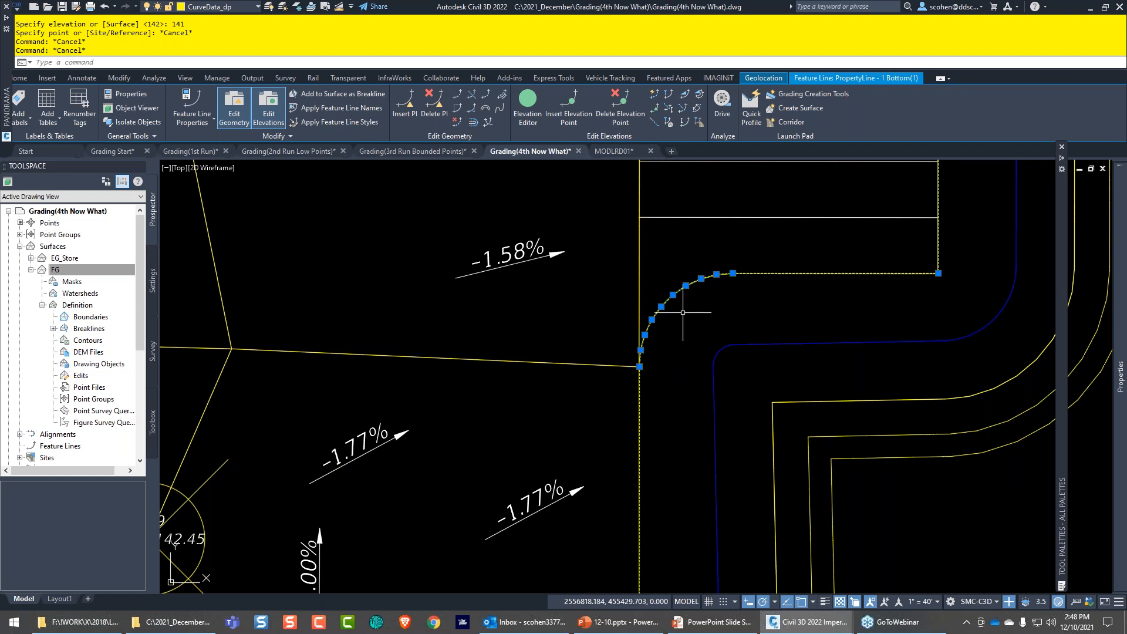
scroll(682, 312, down, 2)
scroll(680, 315, down, 2)
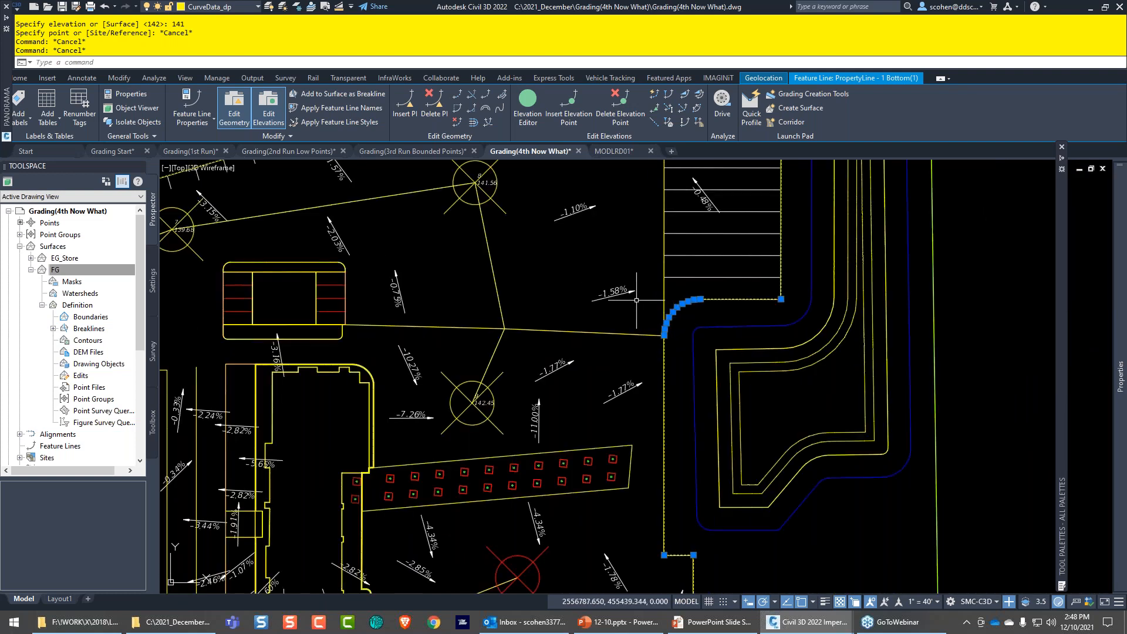
key(Escape)
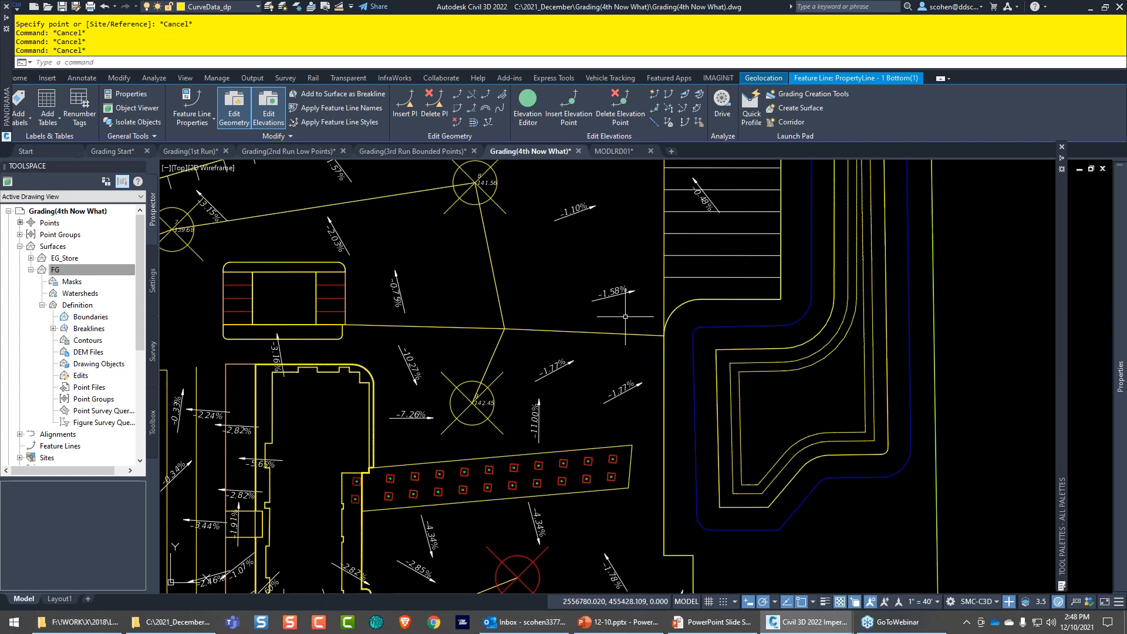
middle_drag(673, 385, 758, 373)
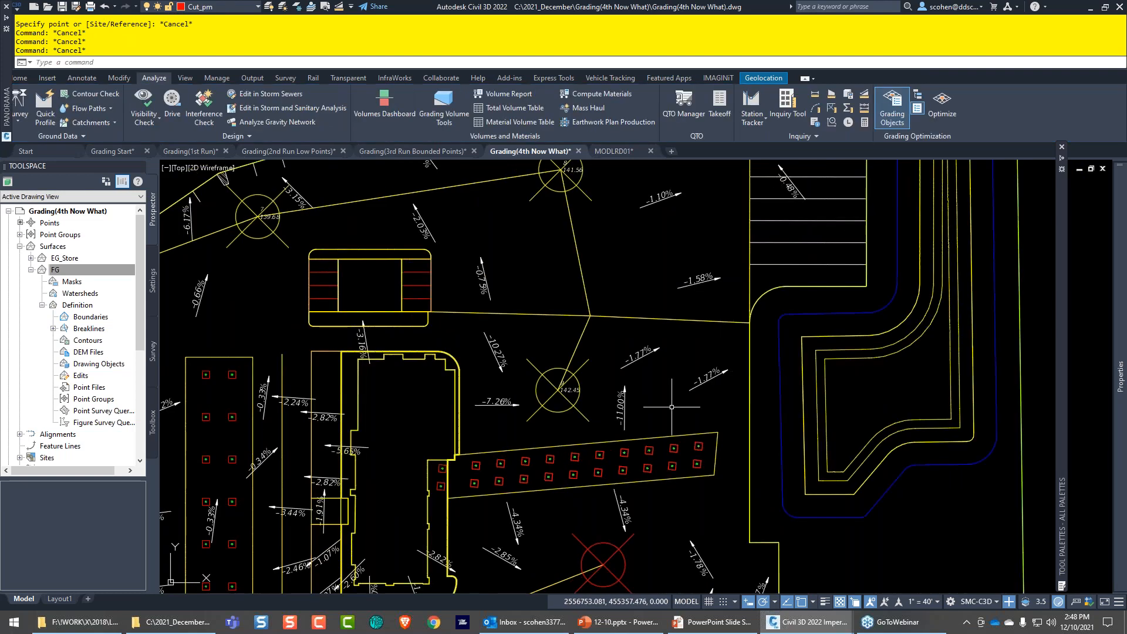
middle_drag(671, 406, 674, 311)
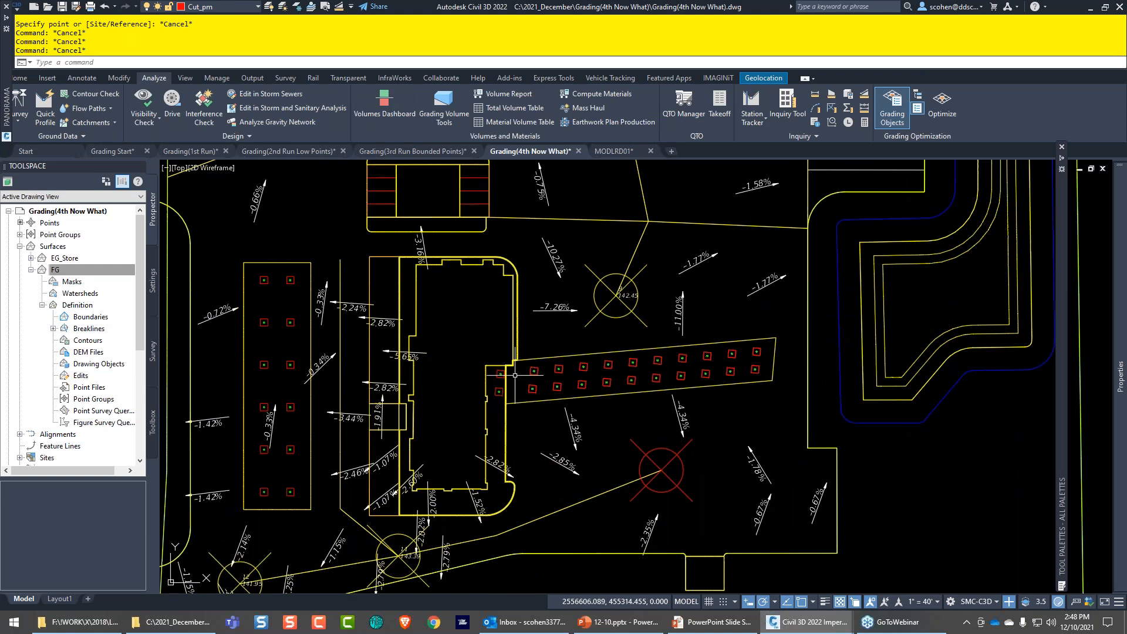
mouse_move(526, 343)
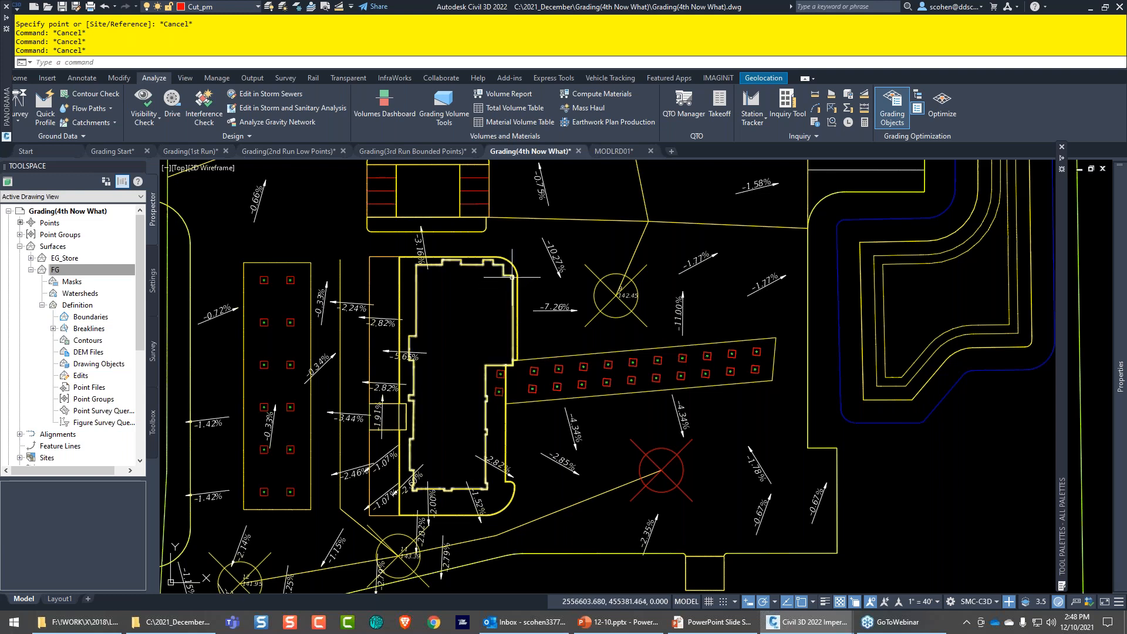
- Switch to the running PowerPoint slide show and advance to the Corridor Update slide
click(617, 630)
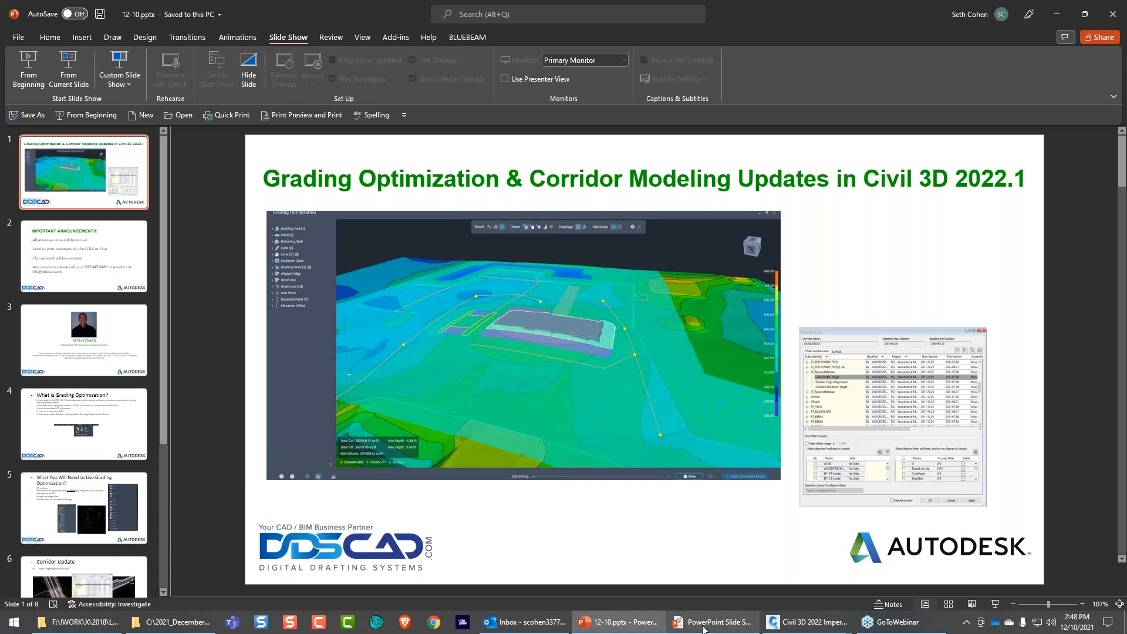
click(703, 622)
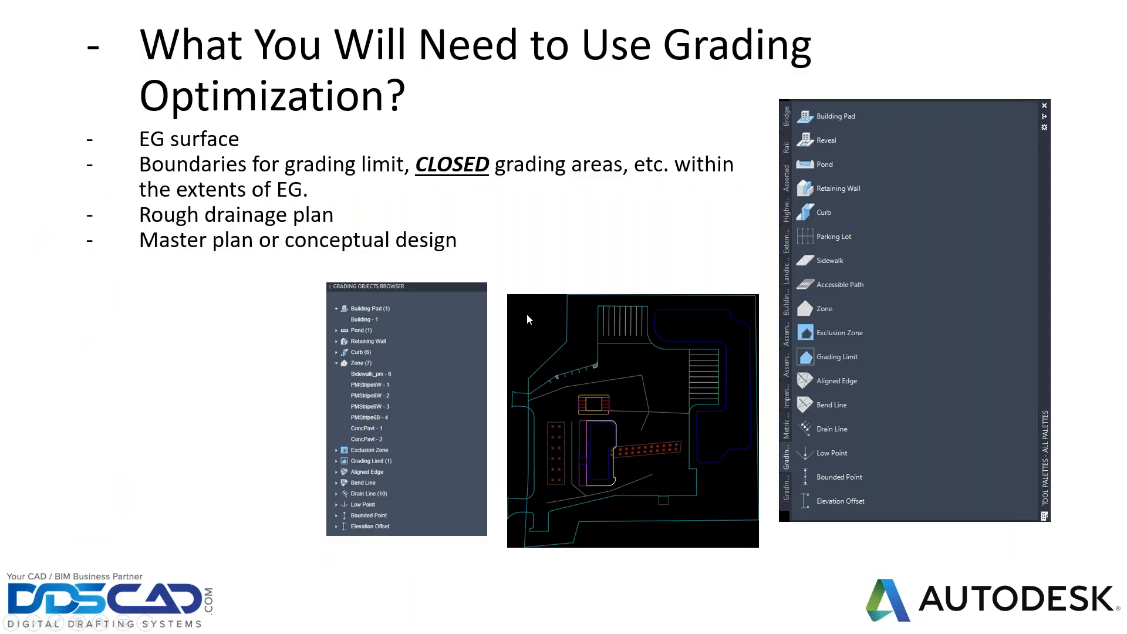
key(Right)
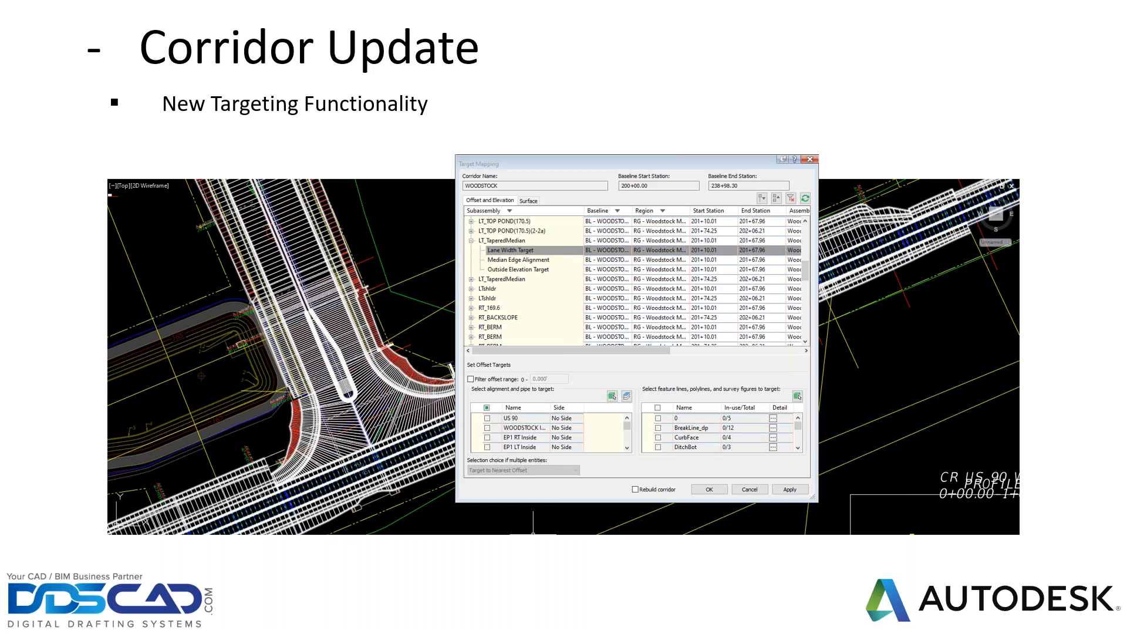
- Switch back to Civil 3D and bring up the MODLRD01 drawing
key(alt+Tab)
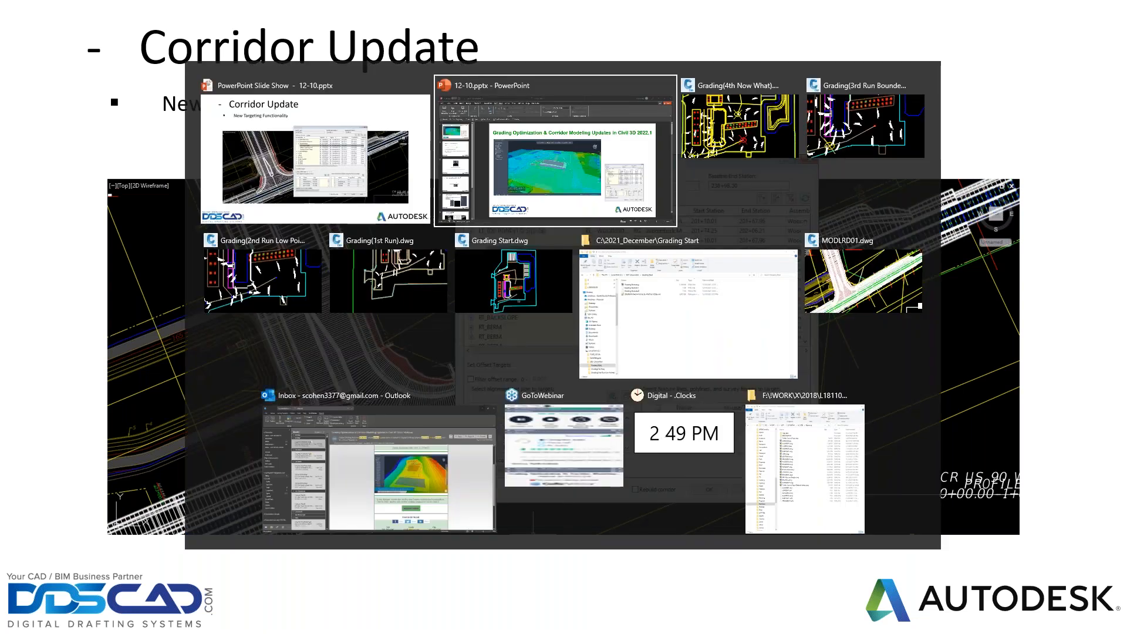
key(alt+Tab)
key(alt+Tab)
key(alt+Tab)
key(alt+Tab)
key(alt+Tab)
key(alt+Tab)
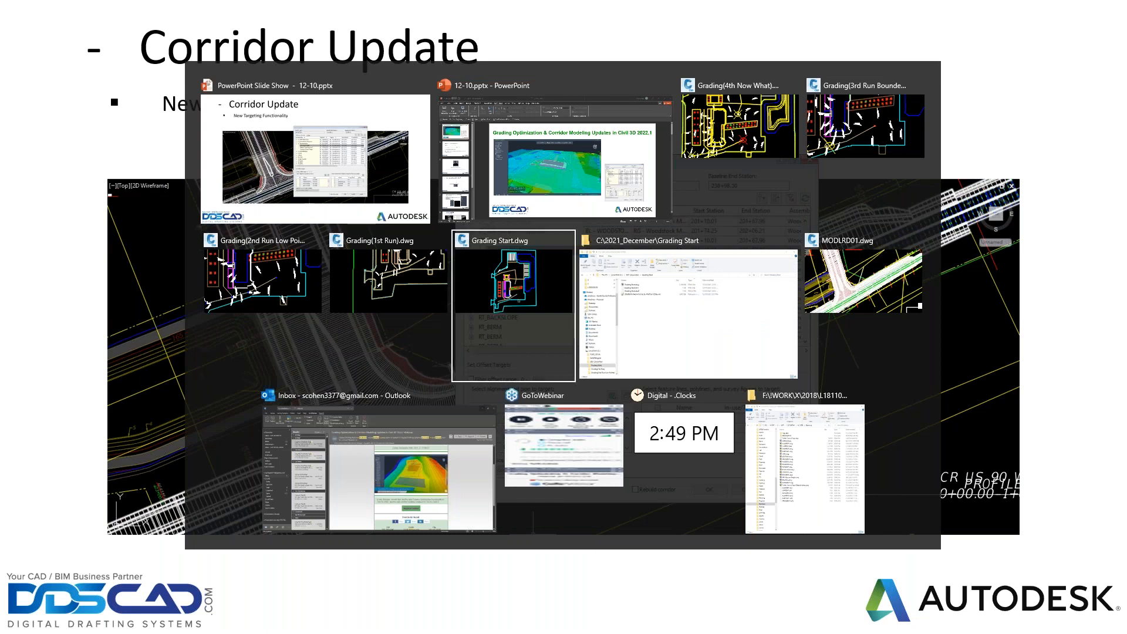
key(alt+Tab)
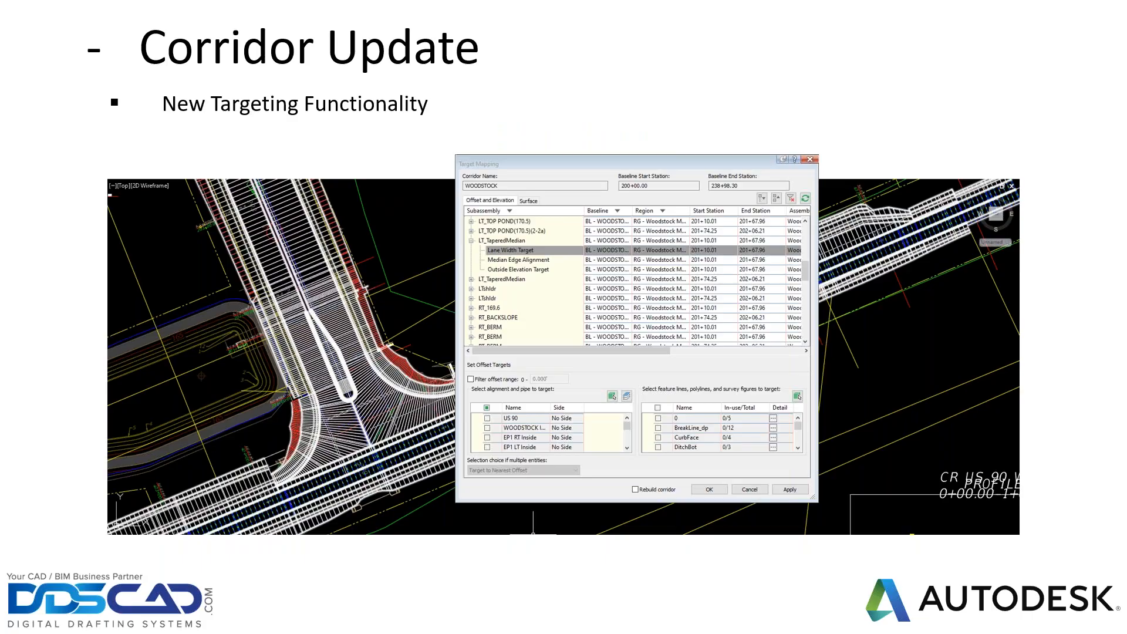
key(alt+Tab)
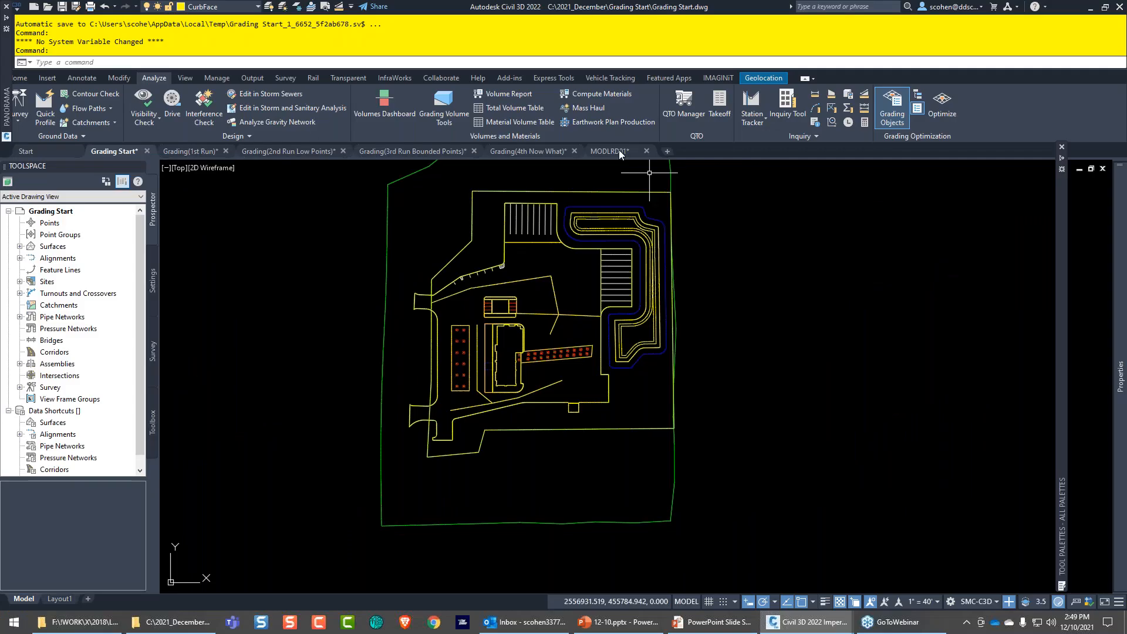
click(619, 153)
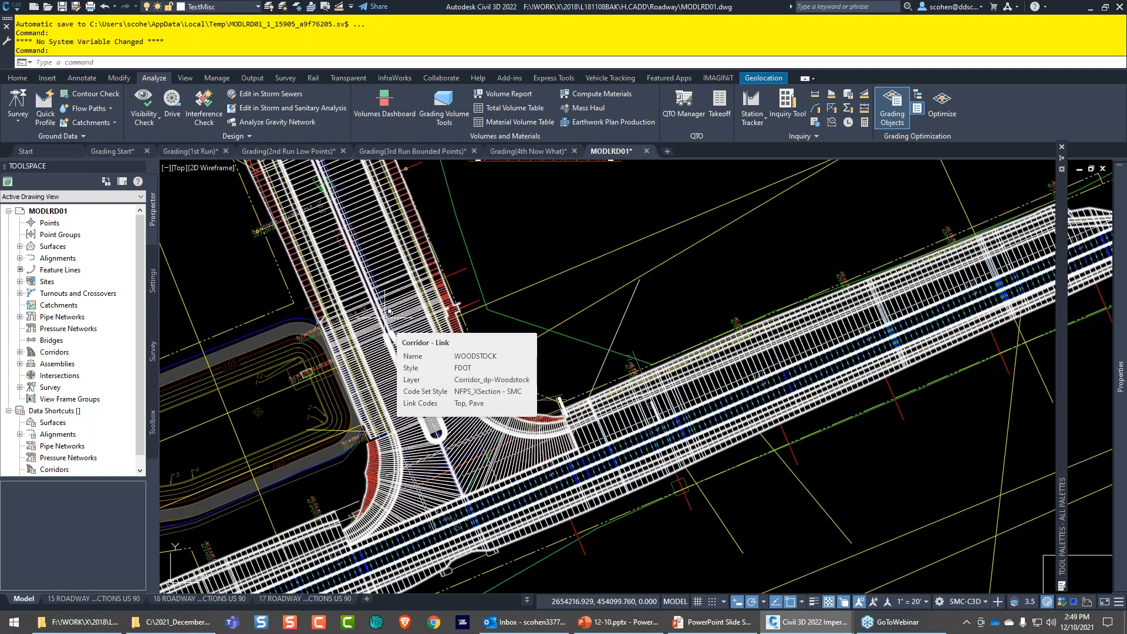
- Review the road corridor layout and select the WOODSTOCK corridor at its intersection with US 90
scroll(481, 333, down, 2)
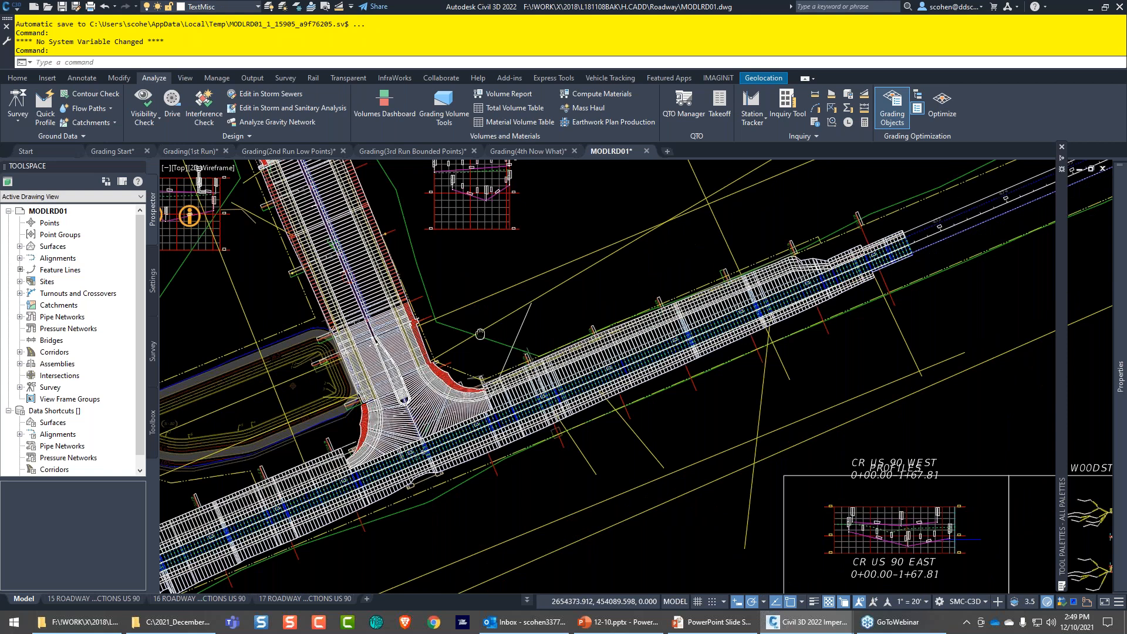
middle_drag(480, 334, 472, 332)
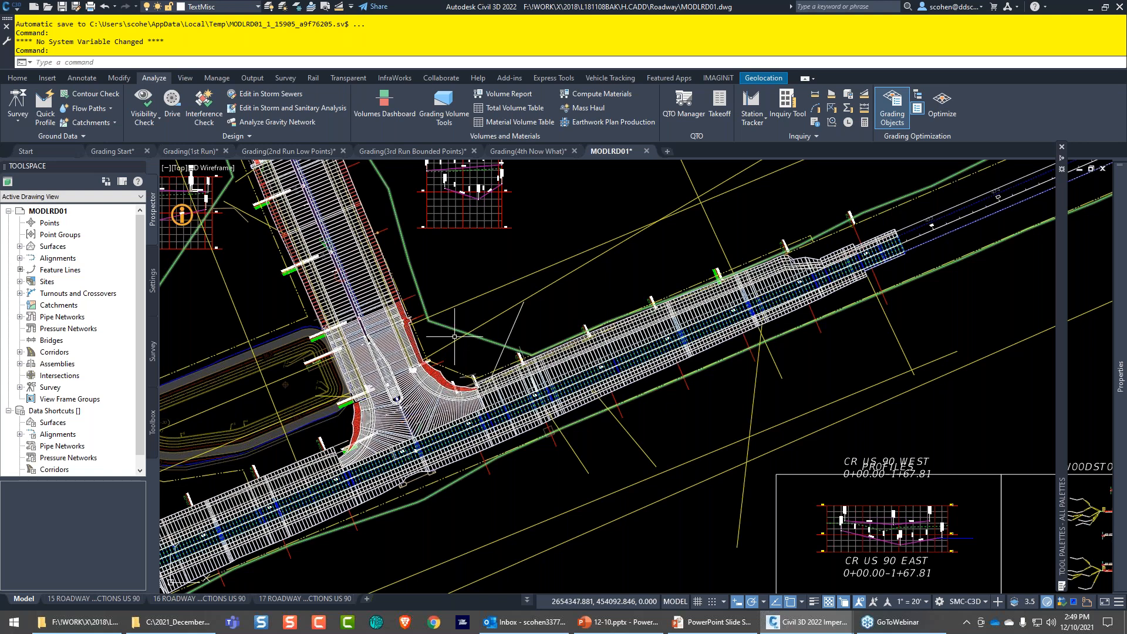
middle_click(547, 468)
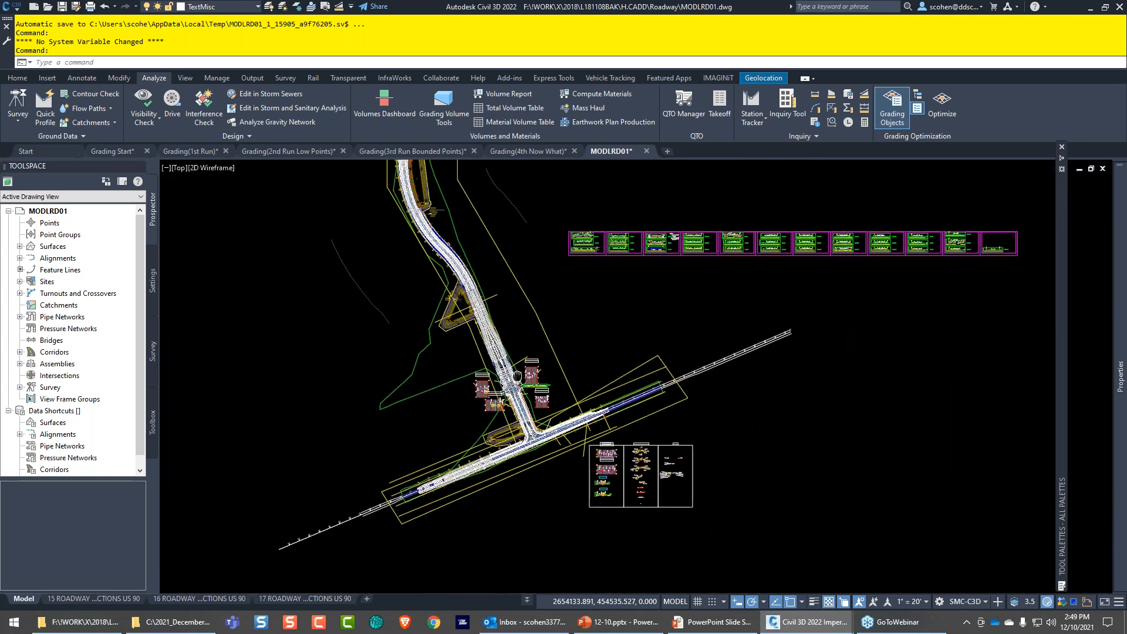
scroll(441, 317, down, 3)
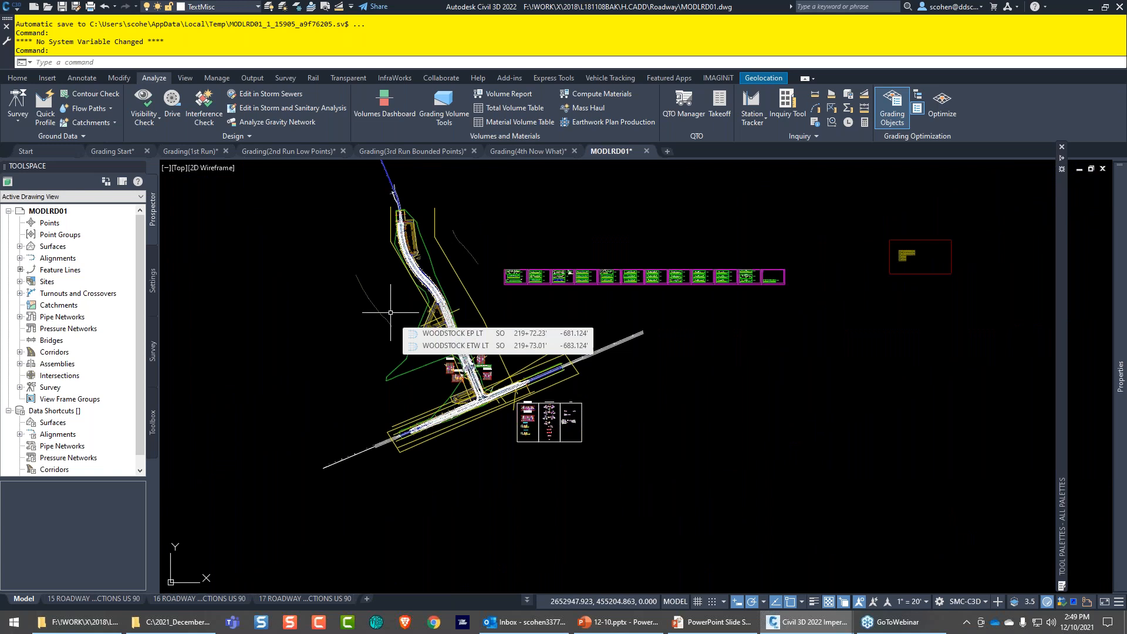
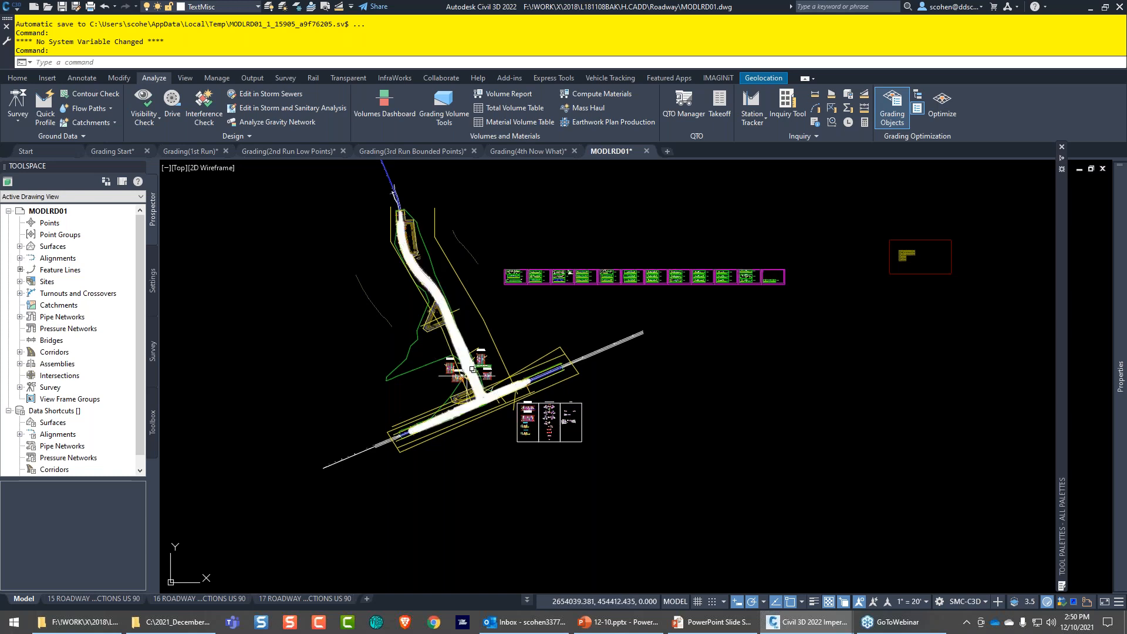
scroll(470, 405, up, 4)
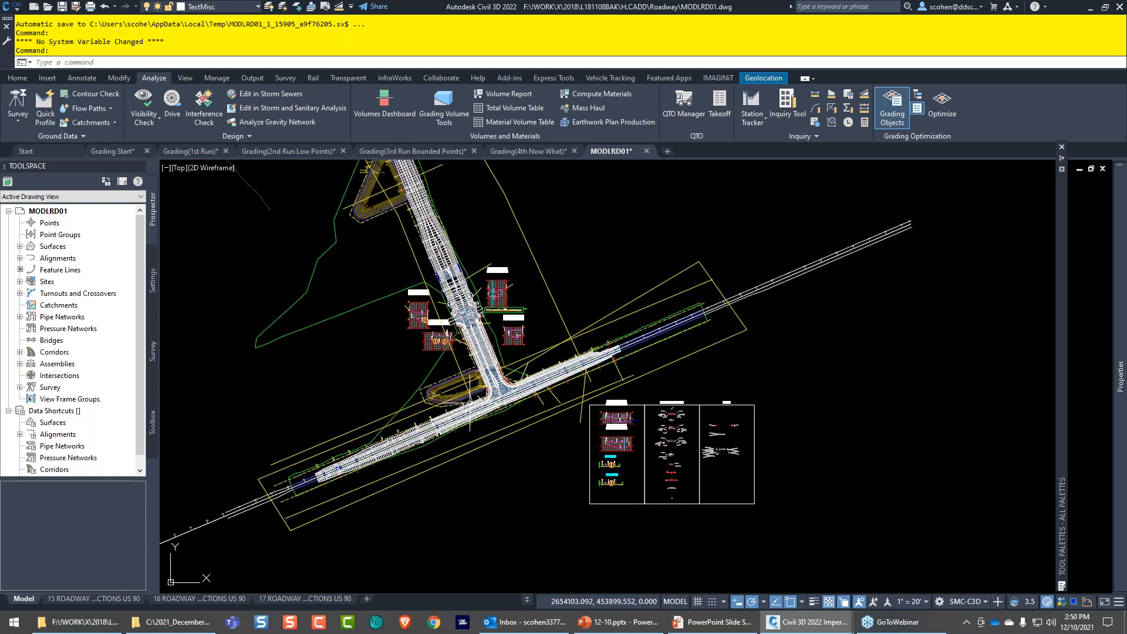
scroll(487, 368, up, 6)
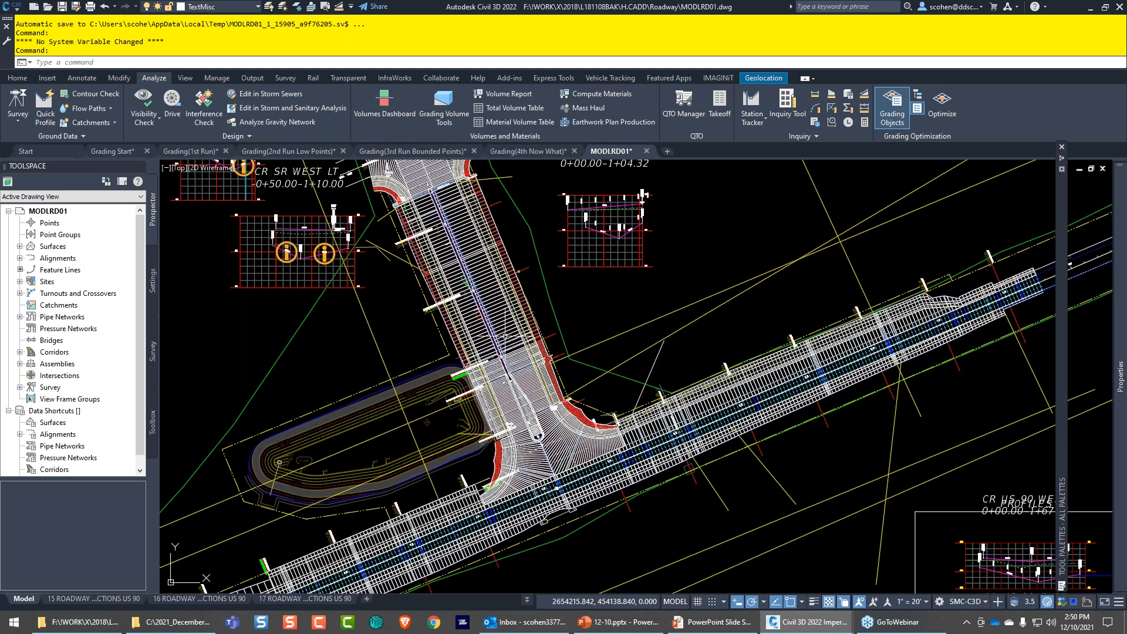
scroll(505, 336, up, 2)
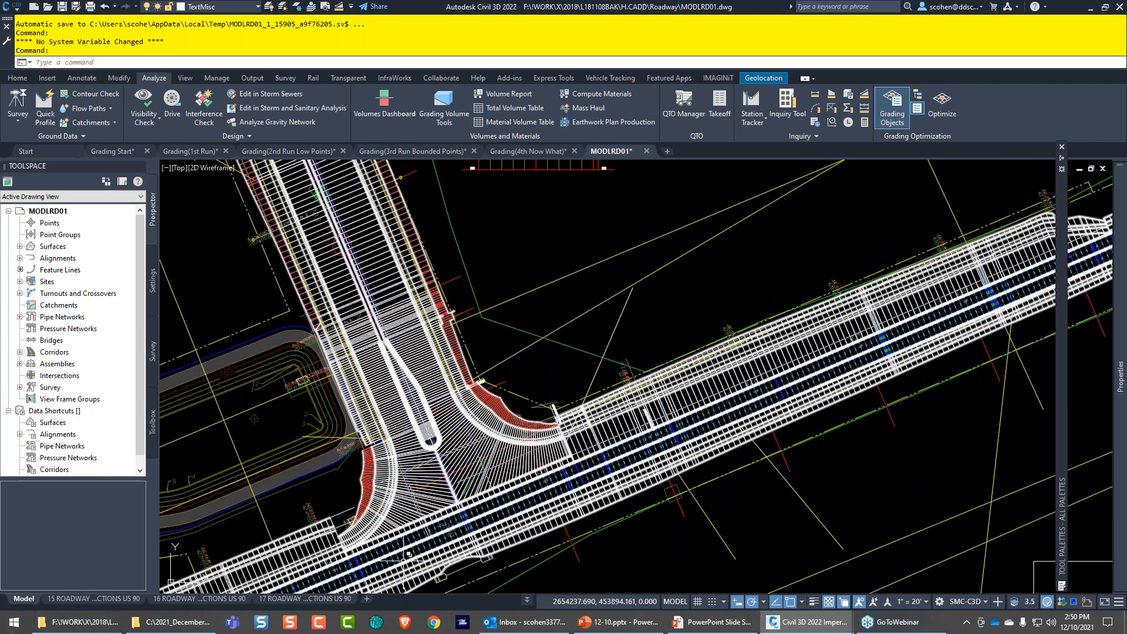
mouse_move(603, 455)
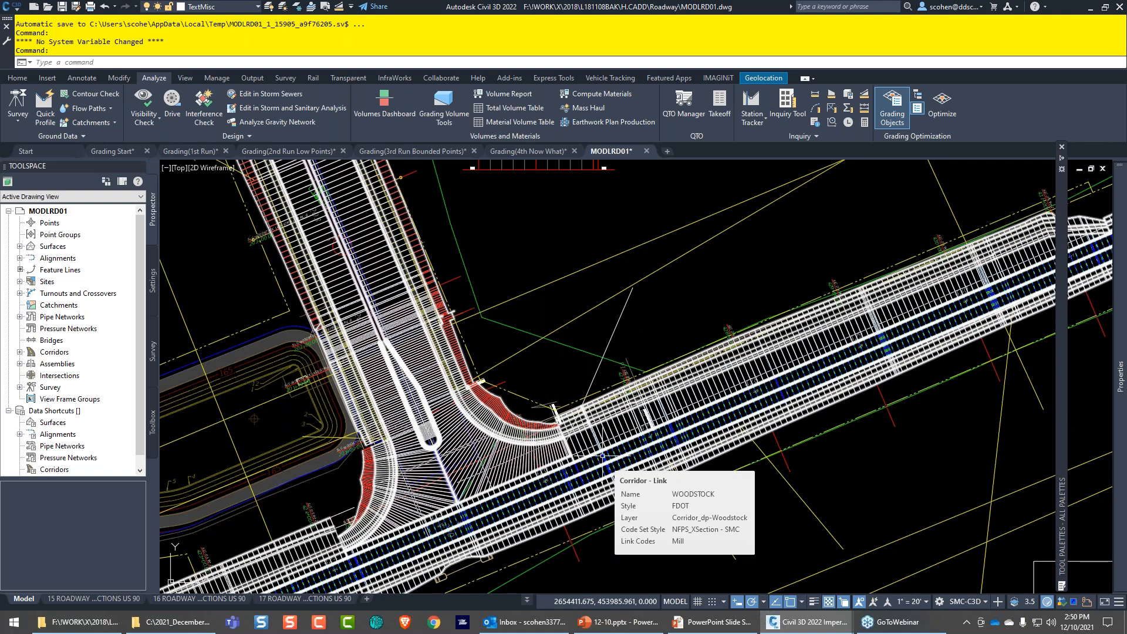
click(603, 456)
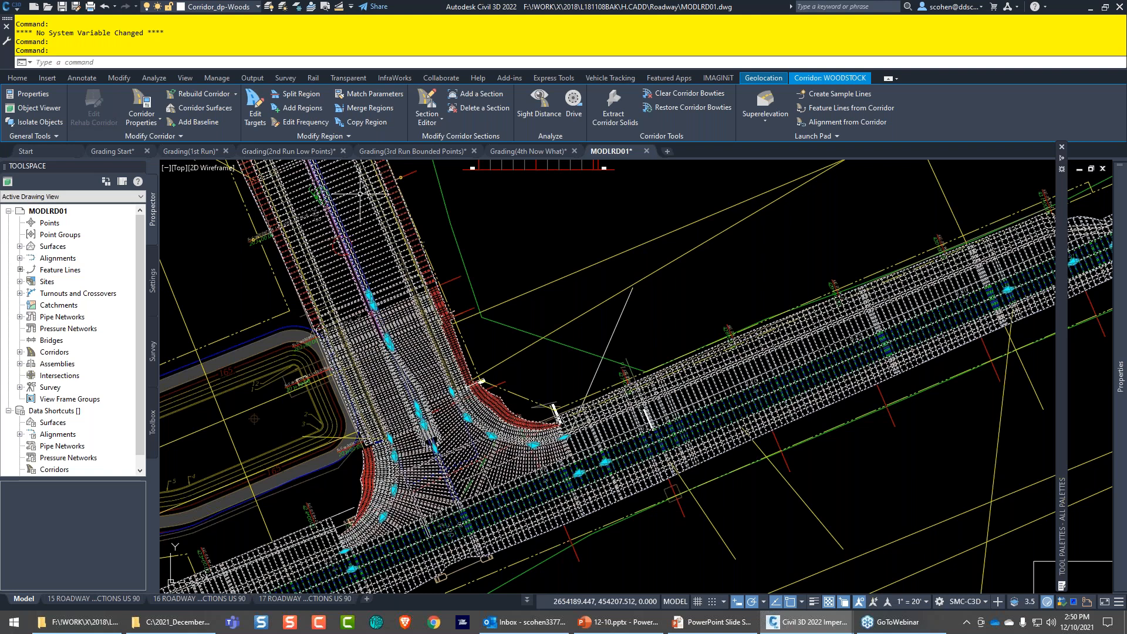
- Open the target mapping for the RG - Woodstock Median - (32) region and inspect the intersection with the dialog still open
click(255, 108)
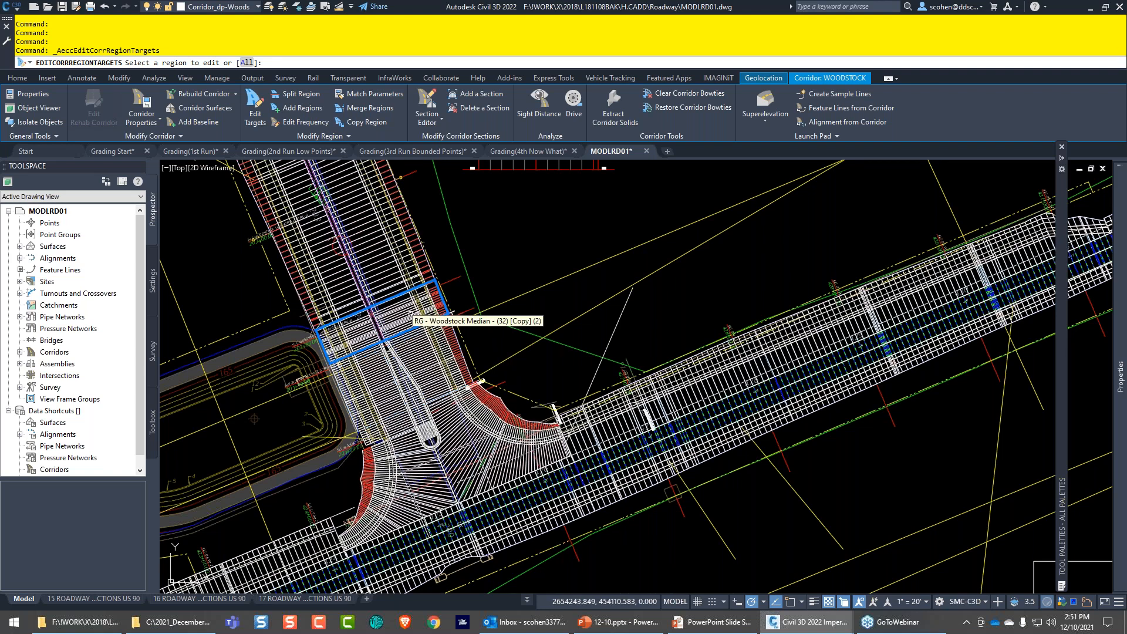
click(411, 310)
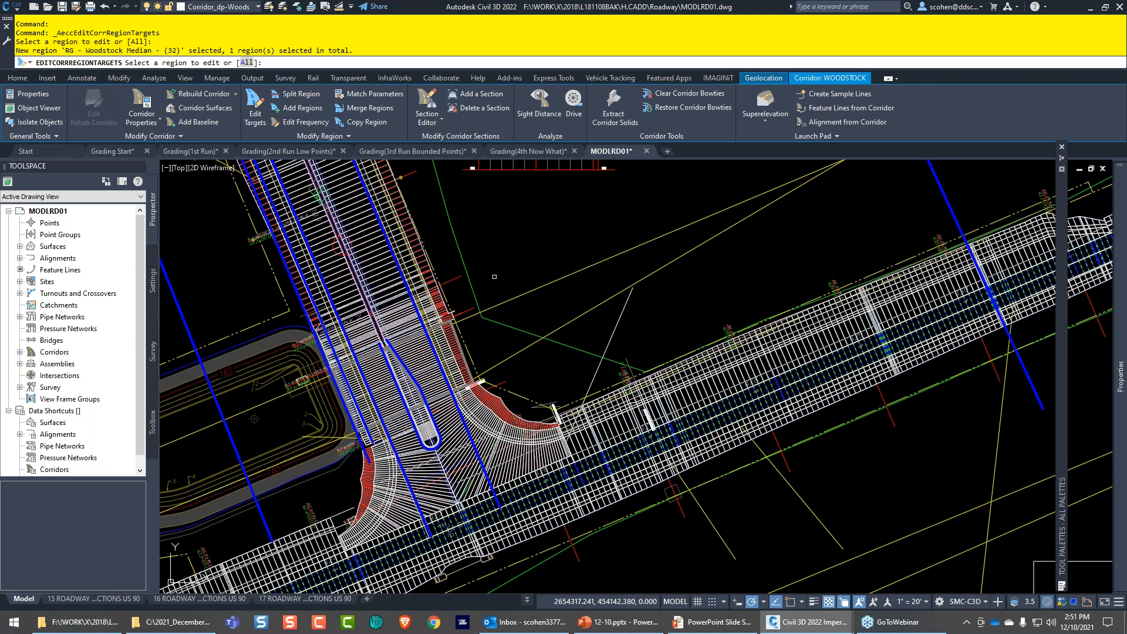
key(Return)
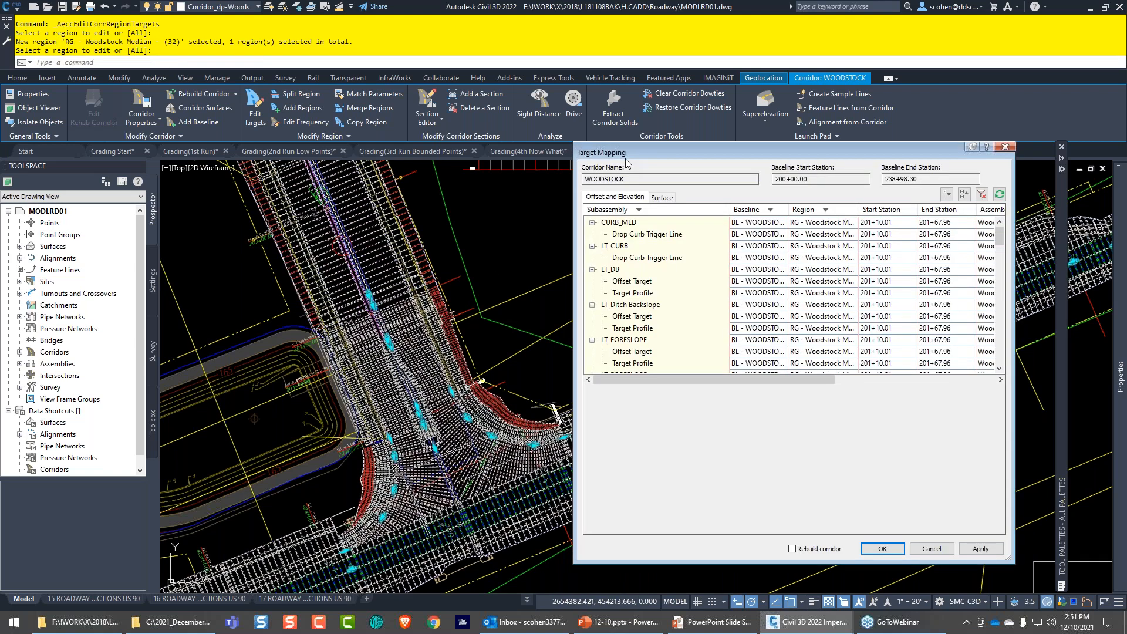
drag(713, 149, 762, 62)
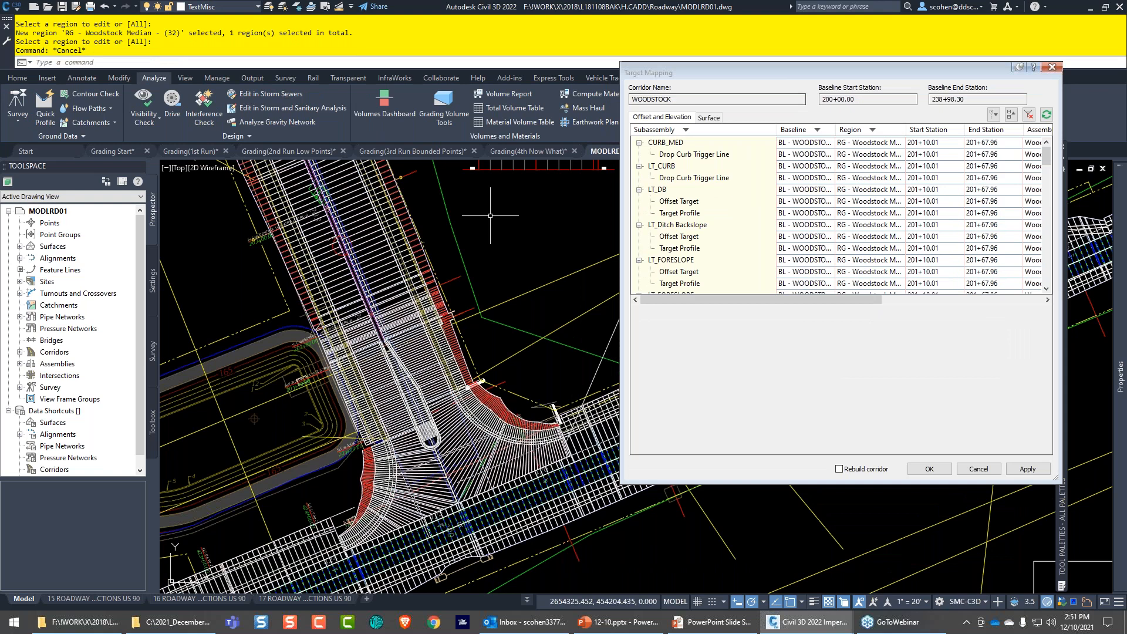
click(490, 215)
scroll(385, 308, down, 4)
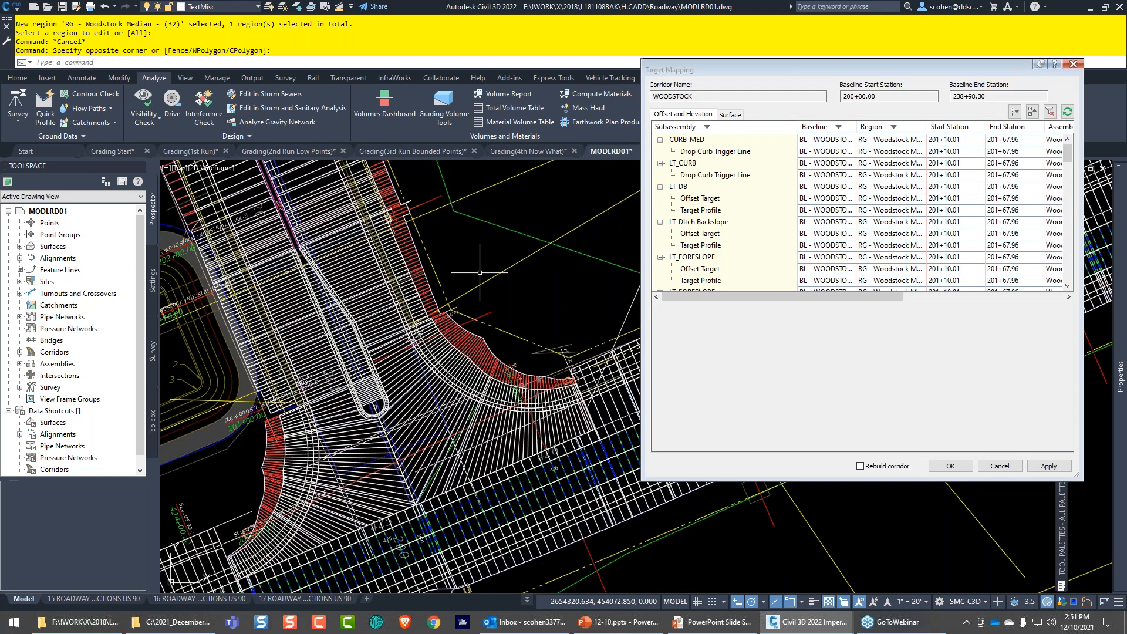
scroll(390, 315, up, 6)
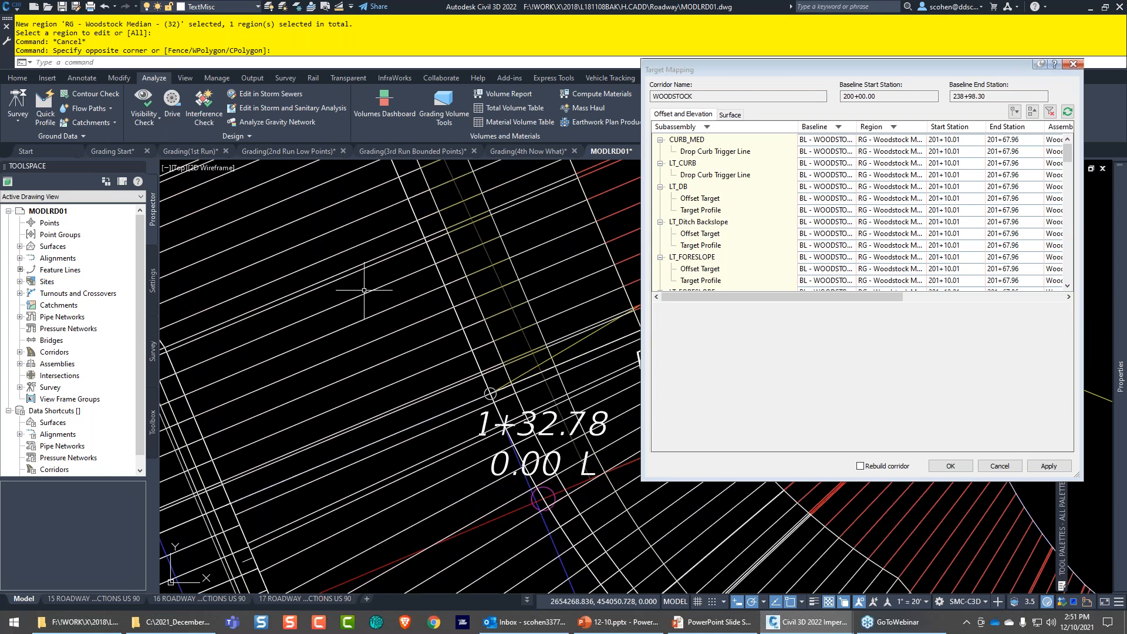
scroll(364, 290, down, 5)
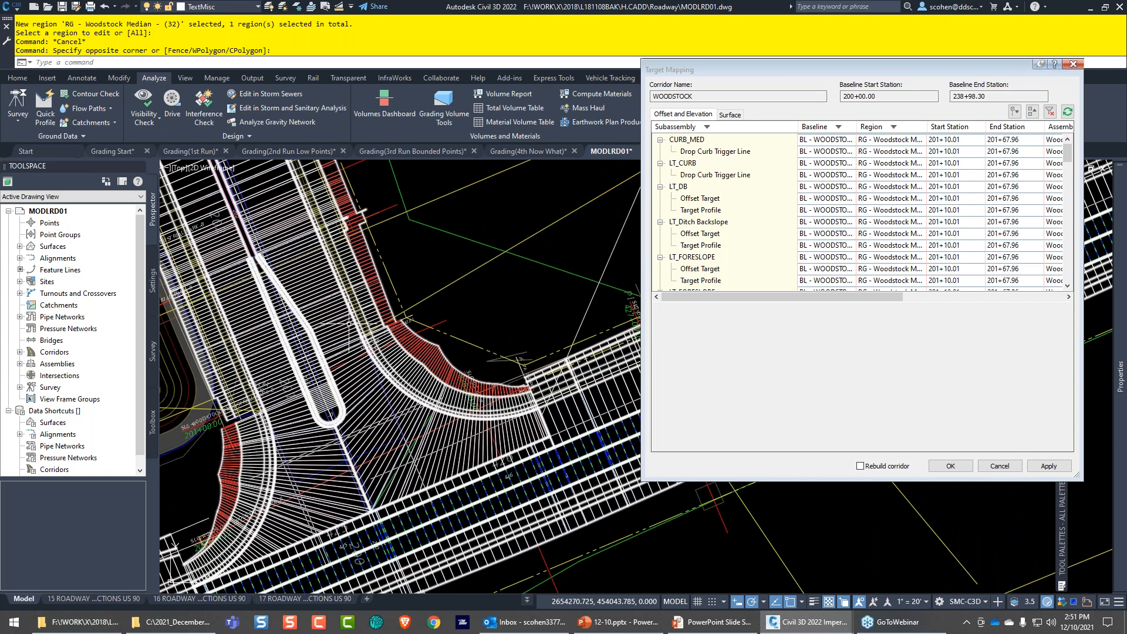
middle_drag(349, 323, 399, 307)
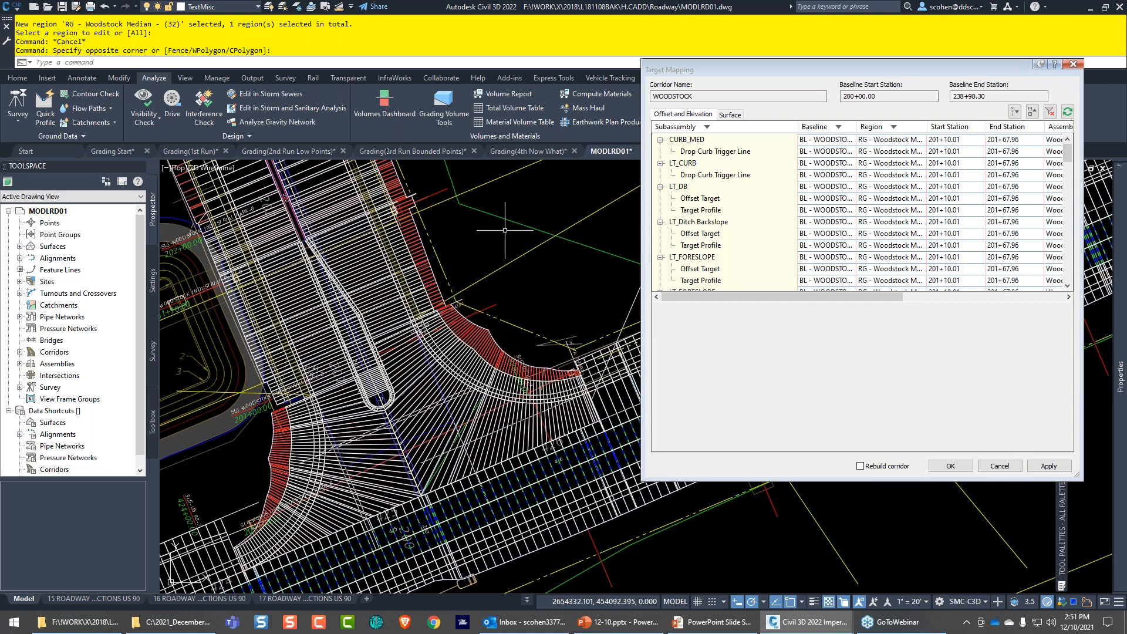
- Filter the subassembly list of the target mapping so that only LTshldr is listed
click(707, 126)
scroll(733, 189, down, 4)
scroll(730, 189, up, 7)
scroll(710, 186, up, 5)
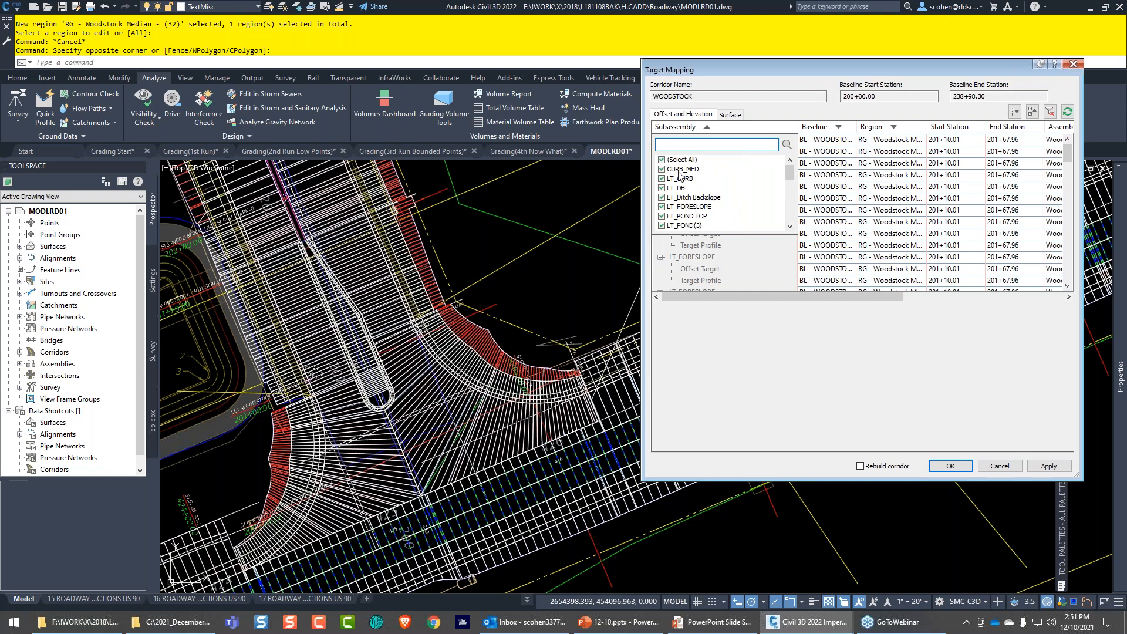
click(662, 160)
scroll(685, 182, down, 4)
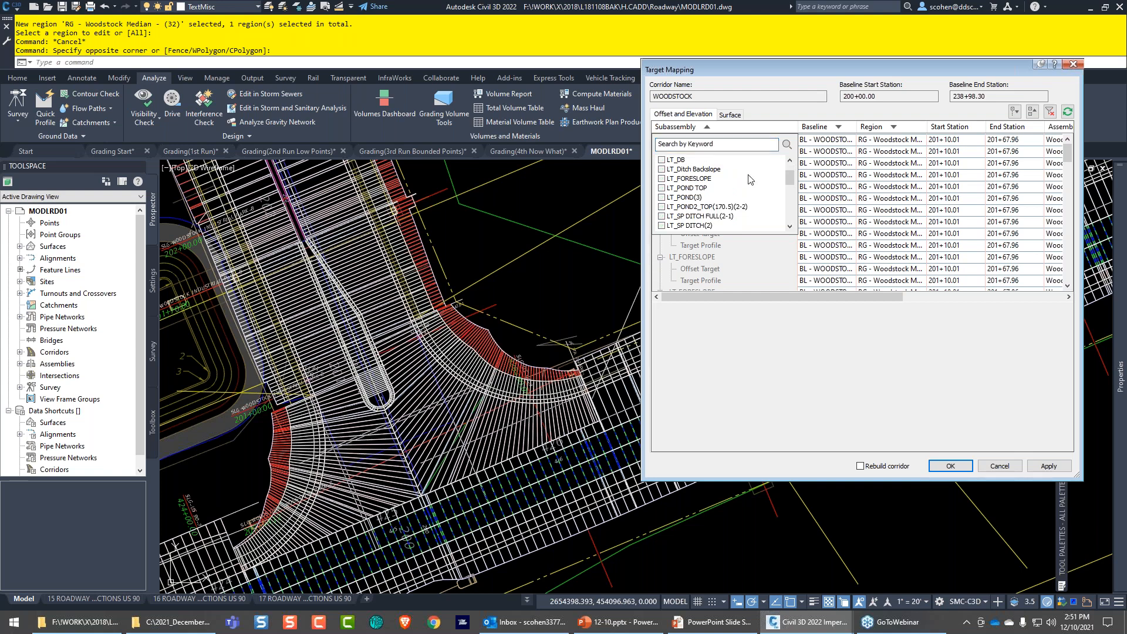
click(663, 188)
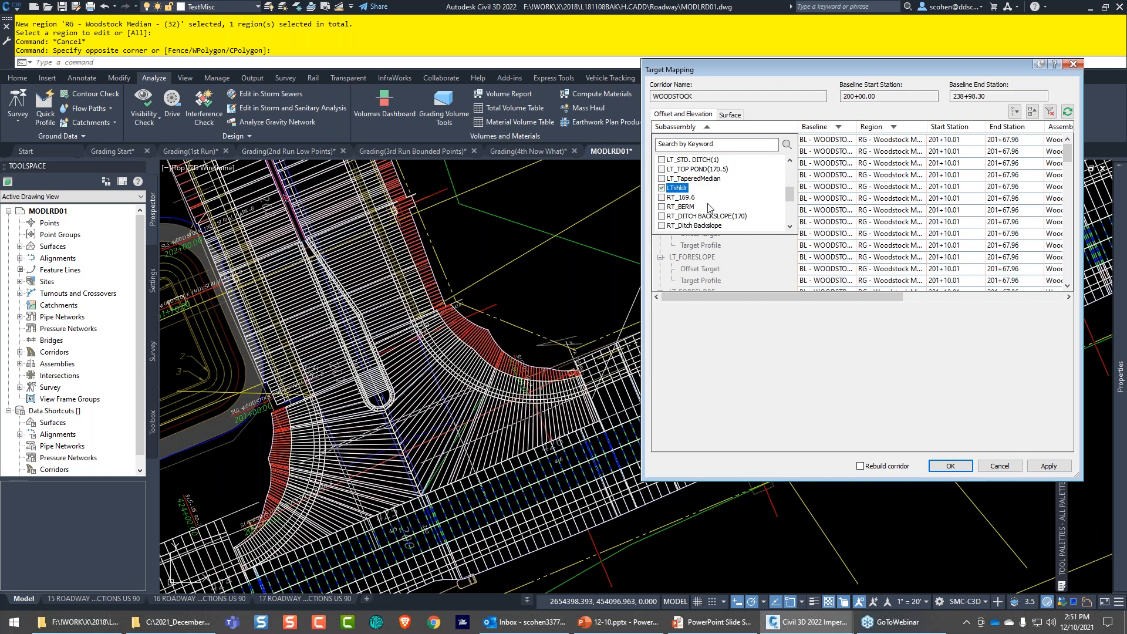
click(773, 256)
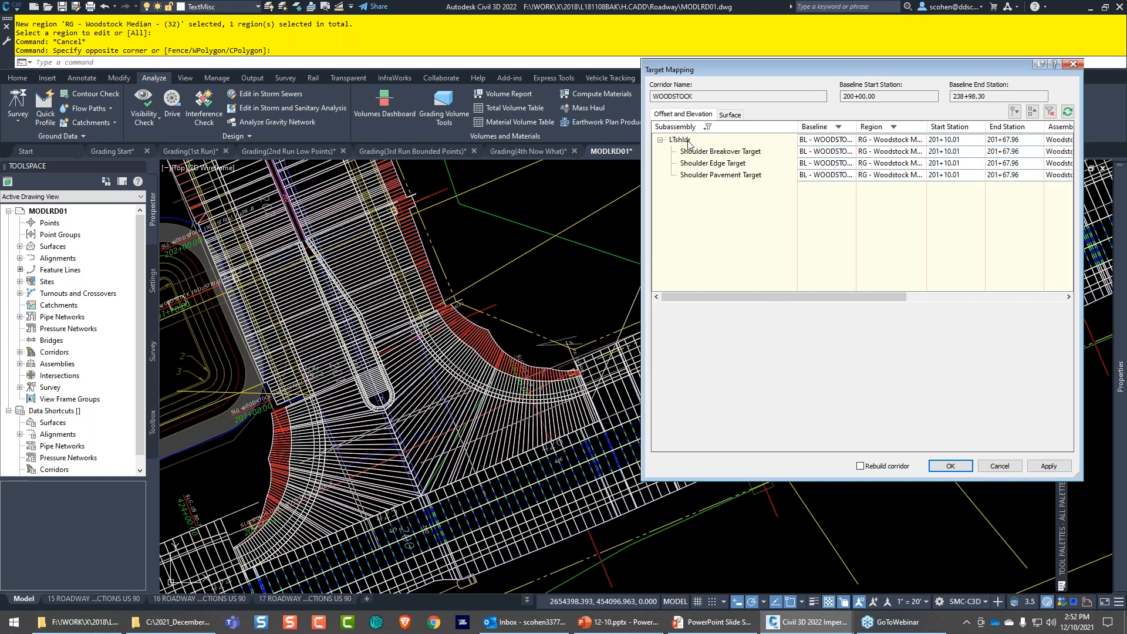
- Highlight the LTshldr subassembly in the drawing and zoom to it in the corridor
click(690, 141)
click(544, 266)
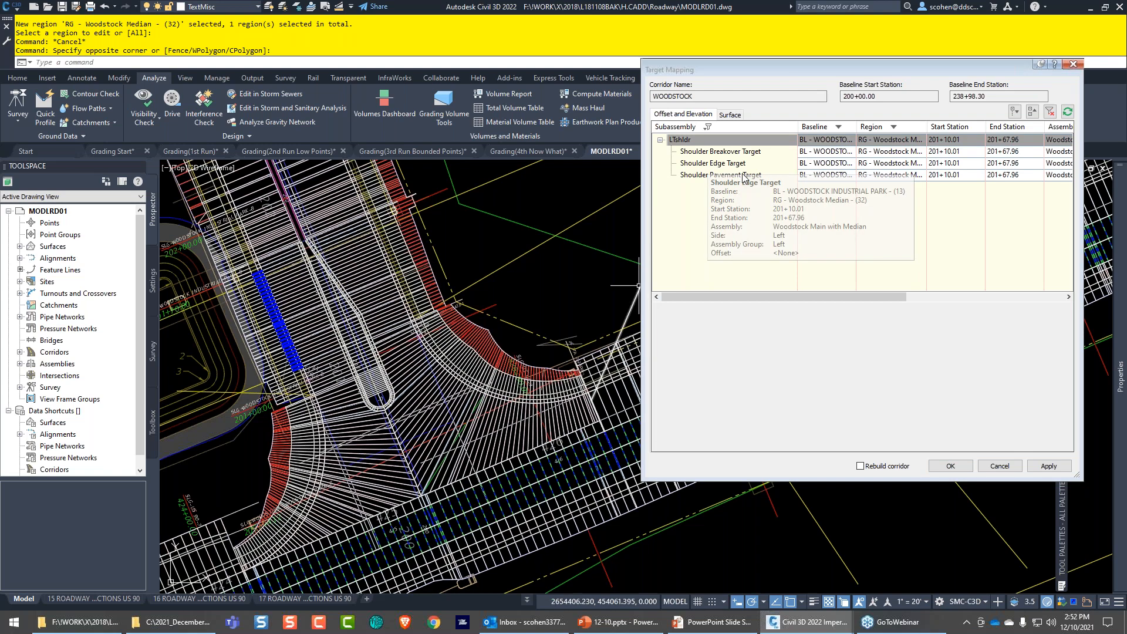
click(695, 139)
right_click(695, 139)
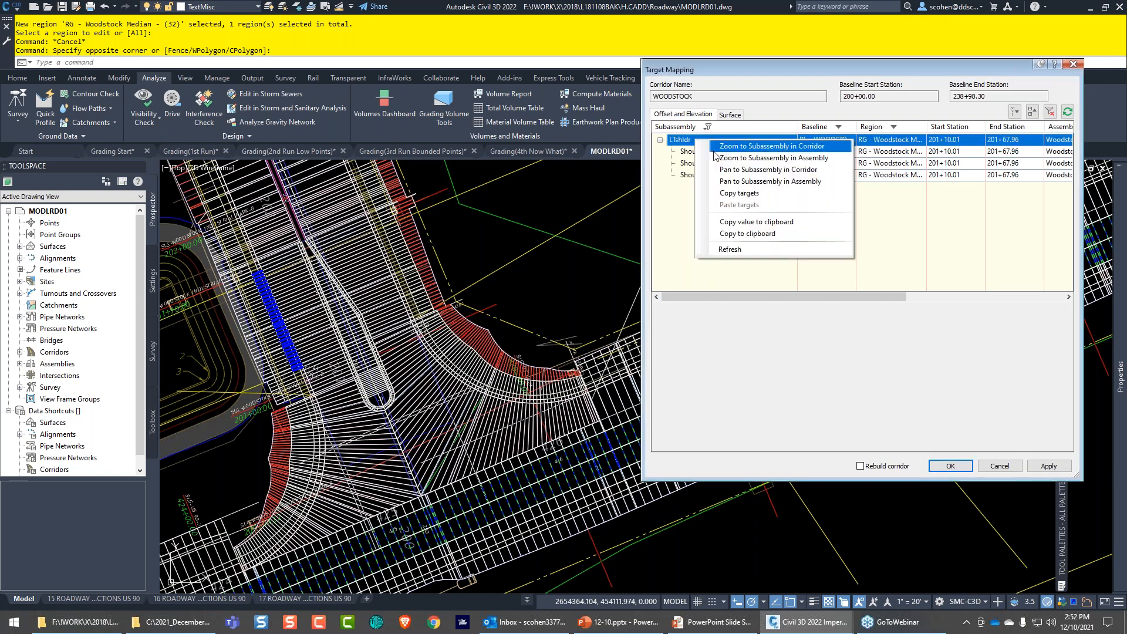
click(714, 151)
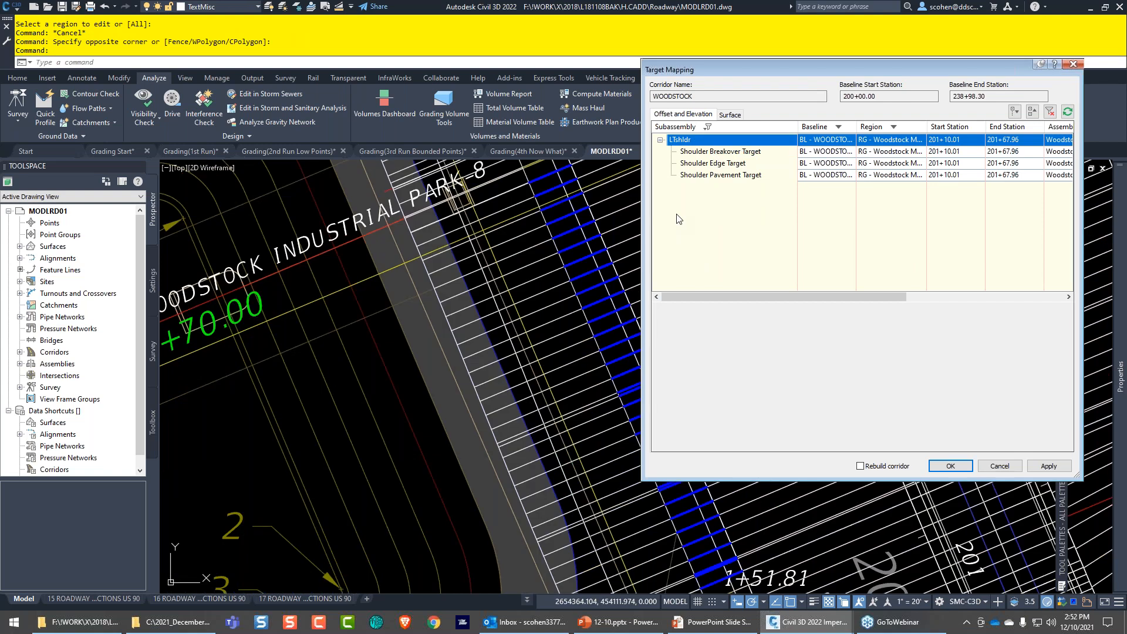
right_click(731, 143)
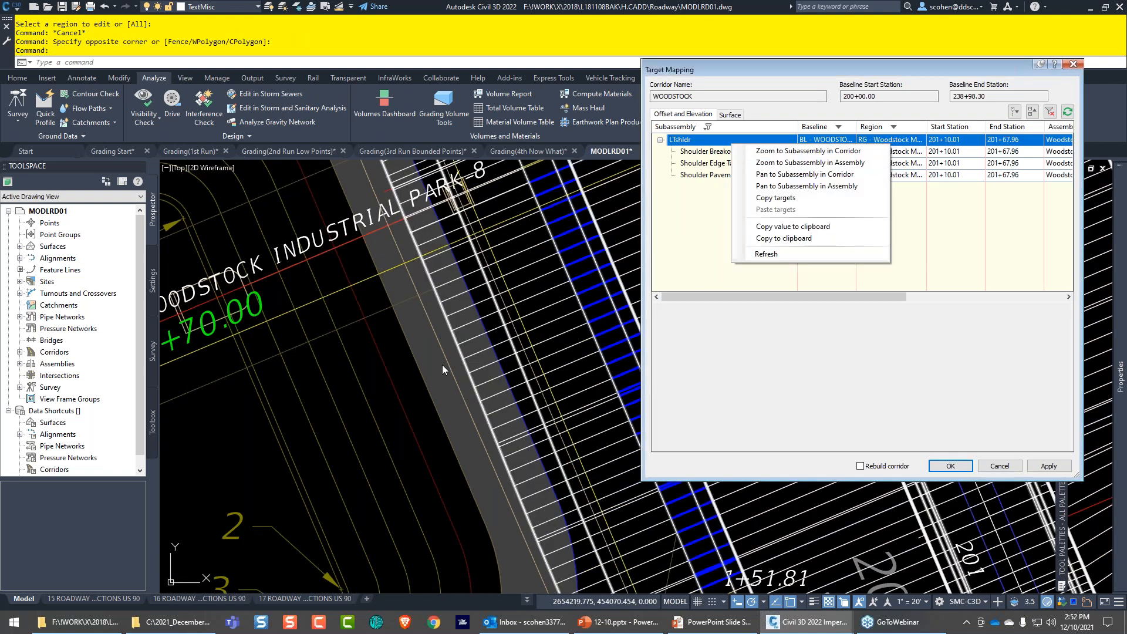
click(403, 378)
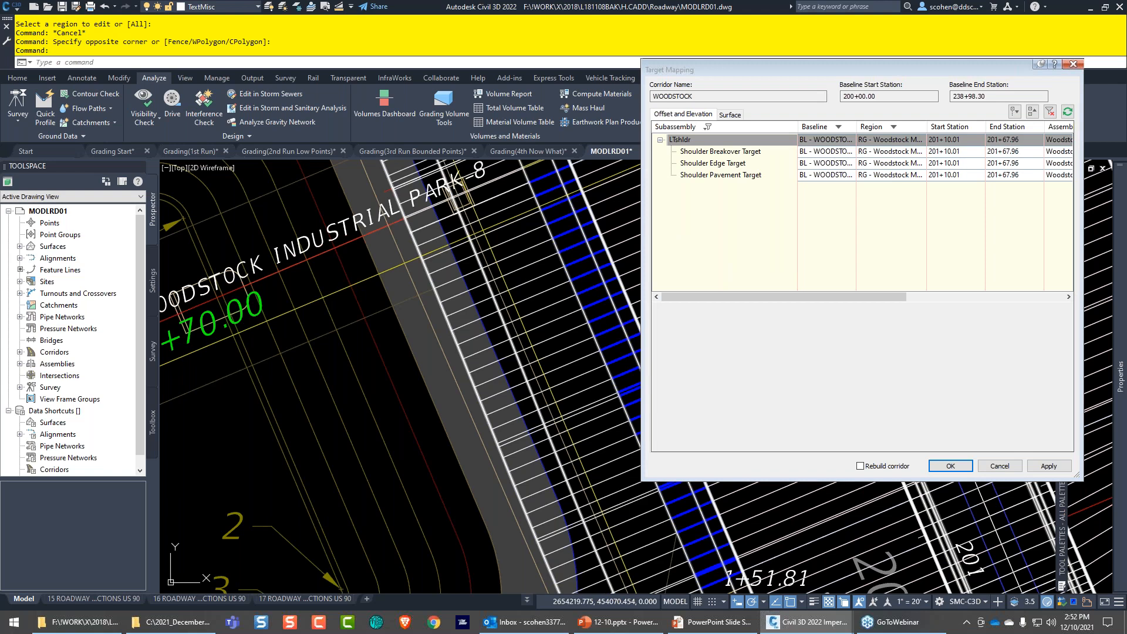
- Split the drawing area into two vertical model viewports
click(165, 168)
mouse_move(223, 191)
click(346, 223)
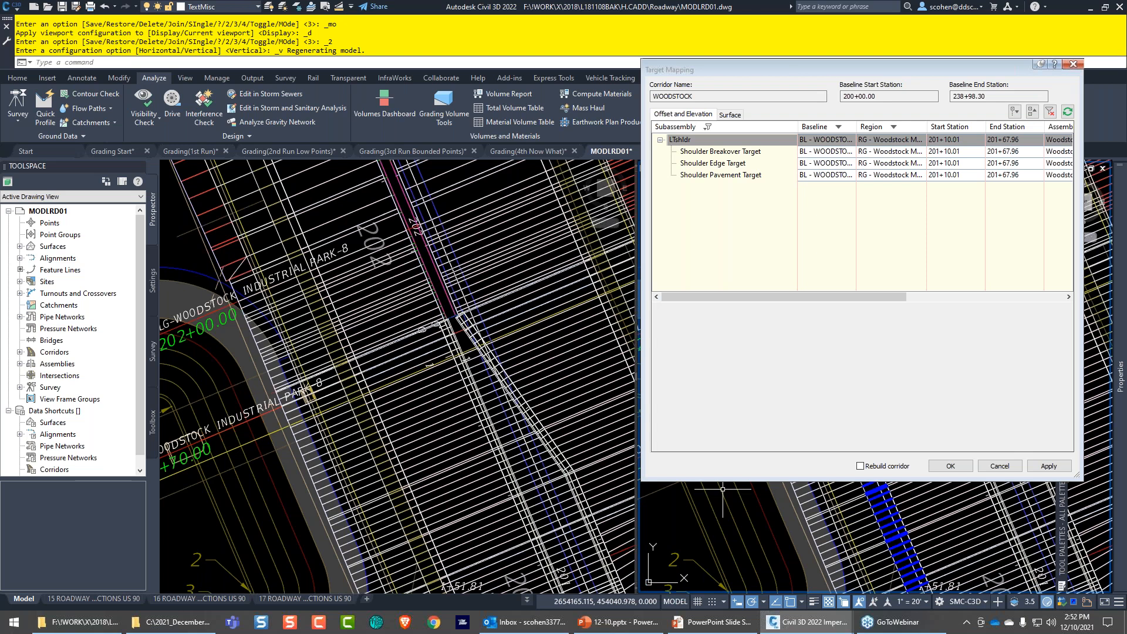
- Show the LTshldr subassembly within its assembly in the second viewport and move the dialog clear of it
right_click(687, 141)
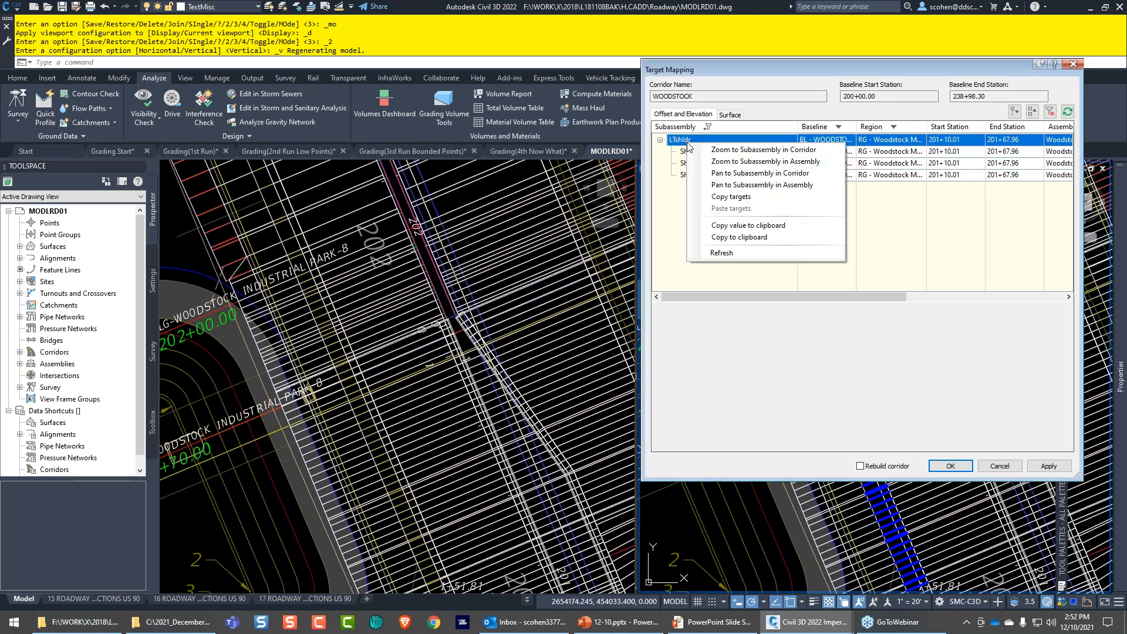
click(764, 149)
click(780, 375)
scroll(780, 375, down, 10)
middle_drag(789, 376, 840, 357)
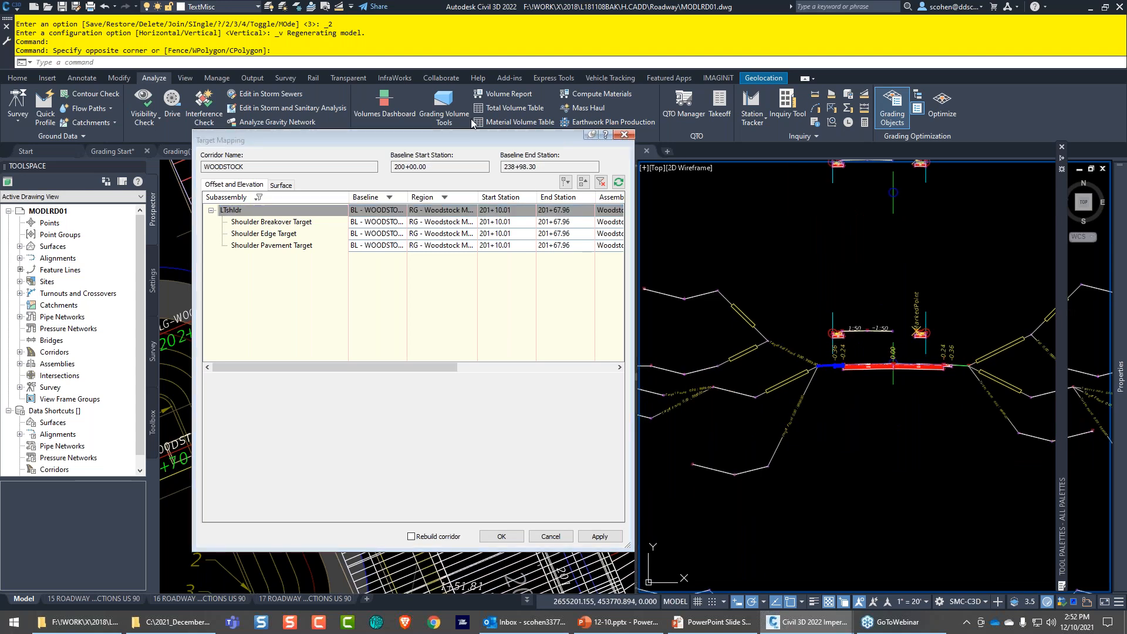
drag(471, 140, 529, 90)
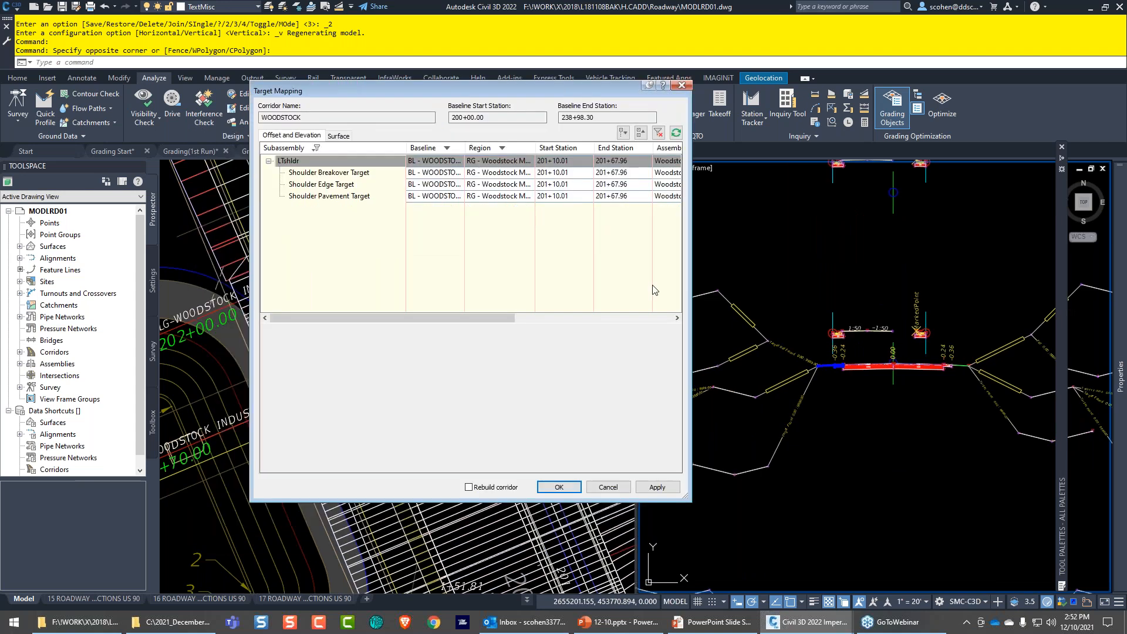
- Clear the target mapping filter and step through the collapsed subassemblies down to LT_STD. DITCH(1), highlighting each in the assembly
click(657, 135)
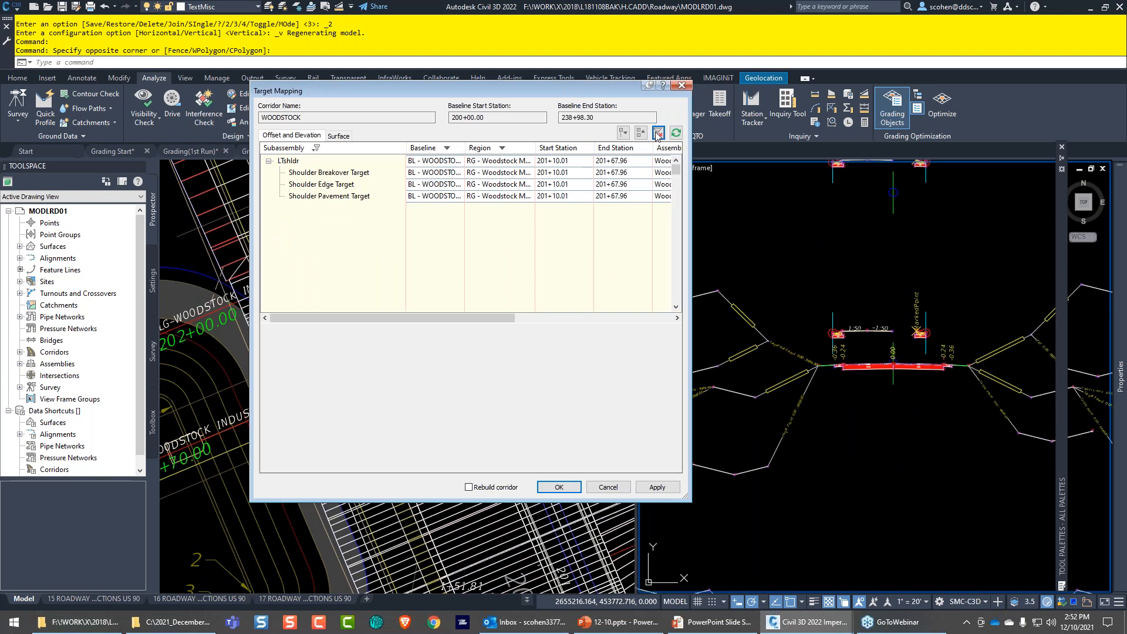
click(290, 162)
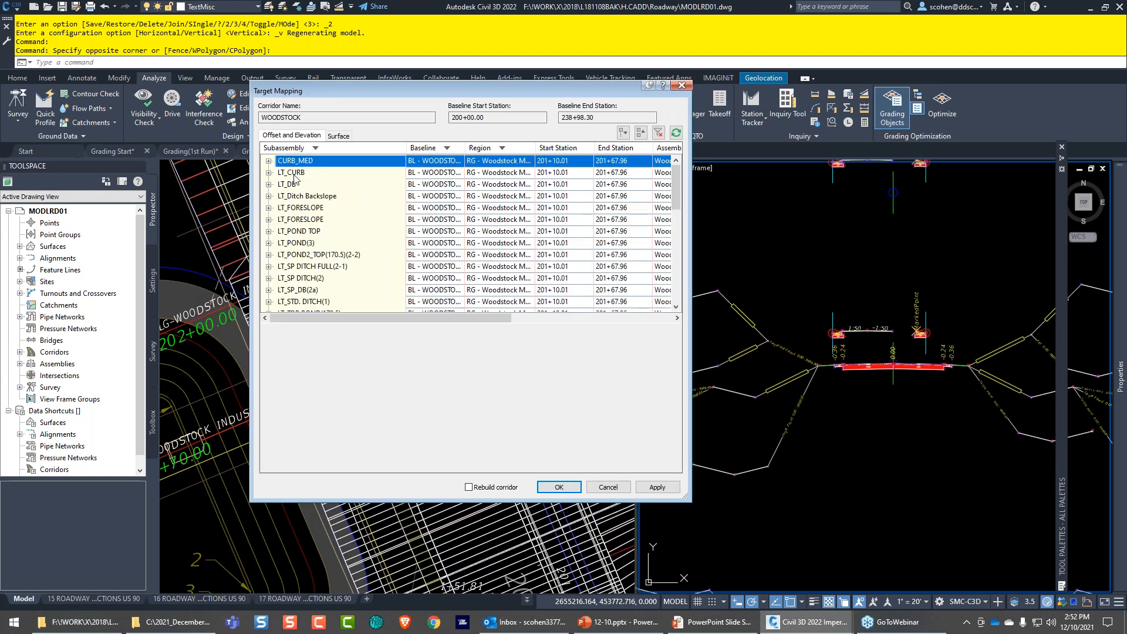
click(294, 173)
key(Down)
key(Down)
key(Down)
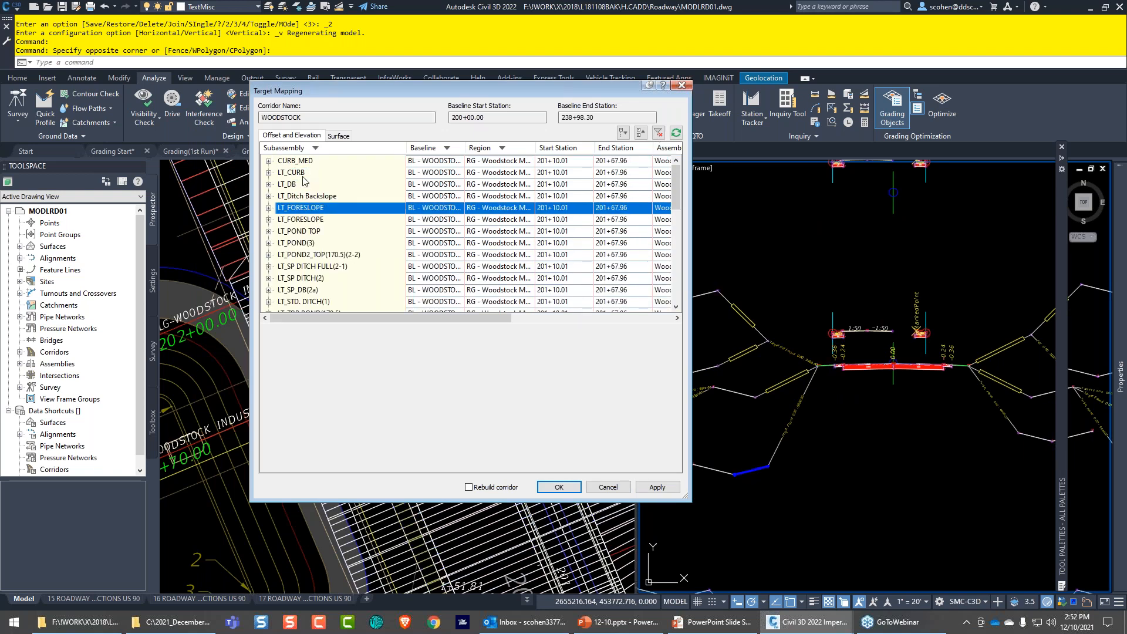
key(Down)
key(Down)
key(Down)
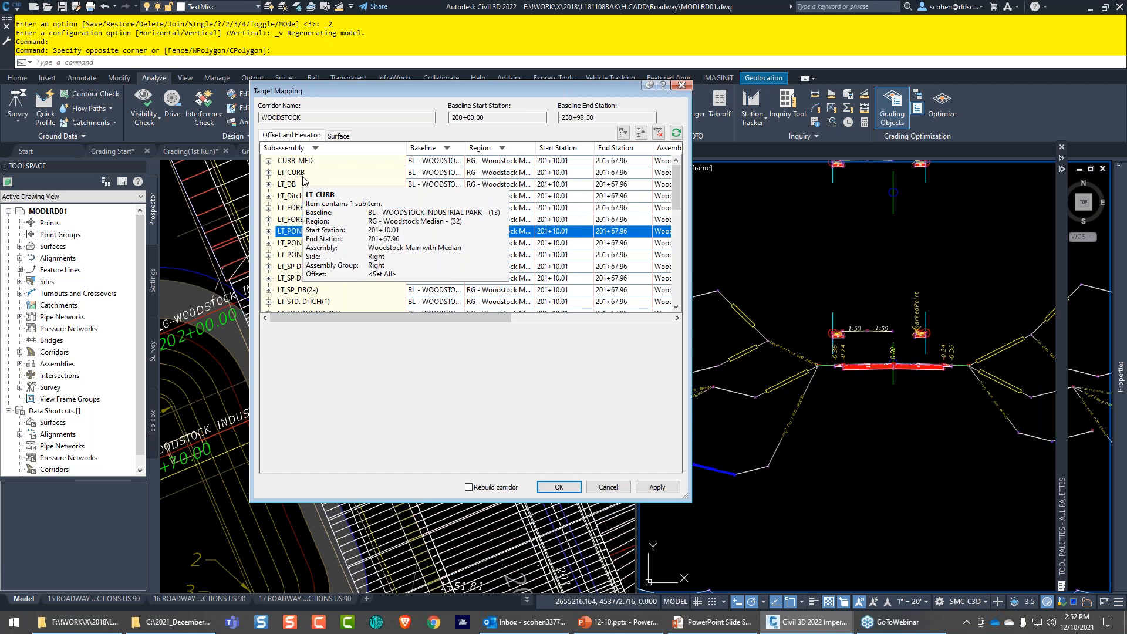
key(Down)
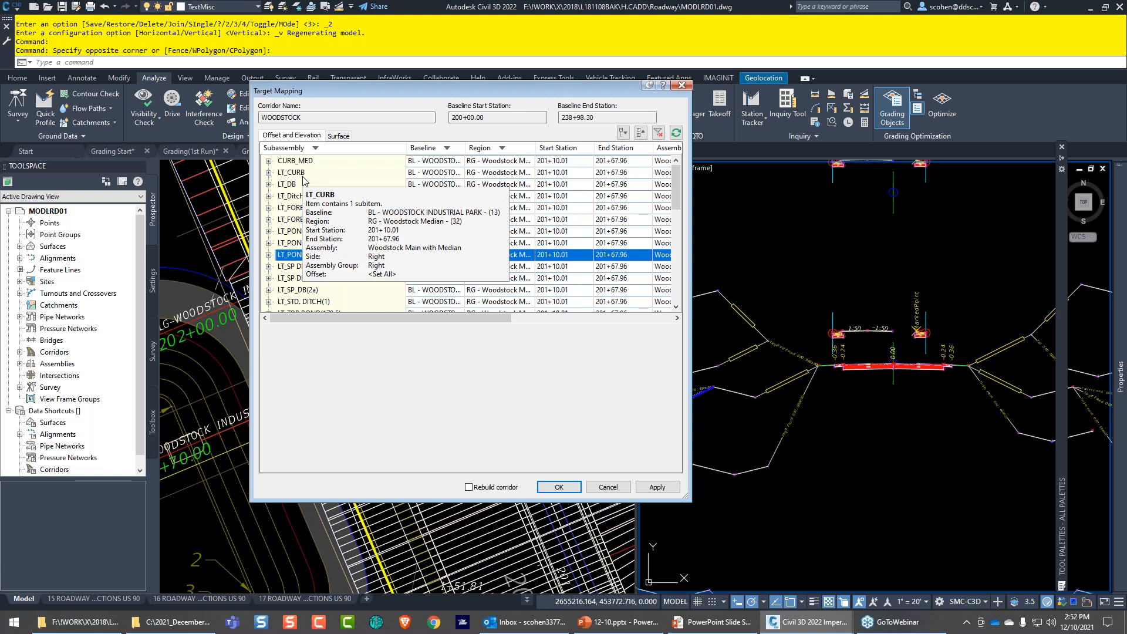
key(Down)
key(Down)
key(Down)
key(Down)
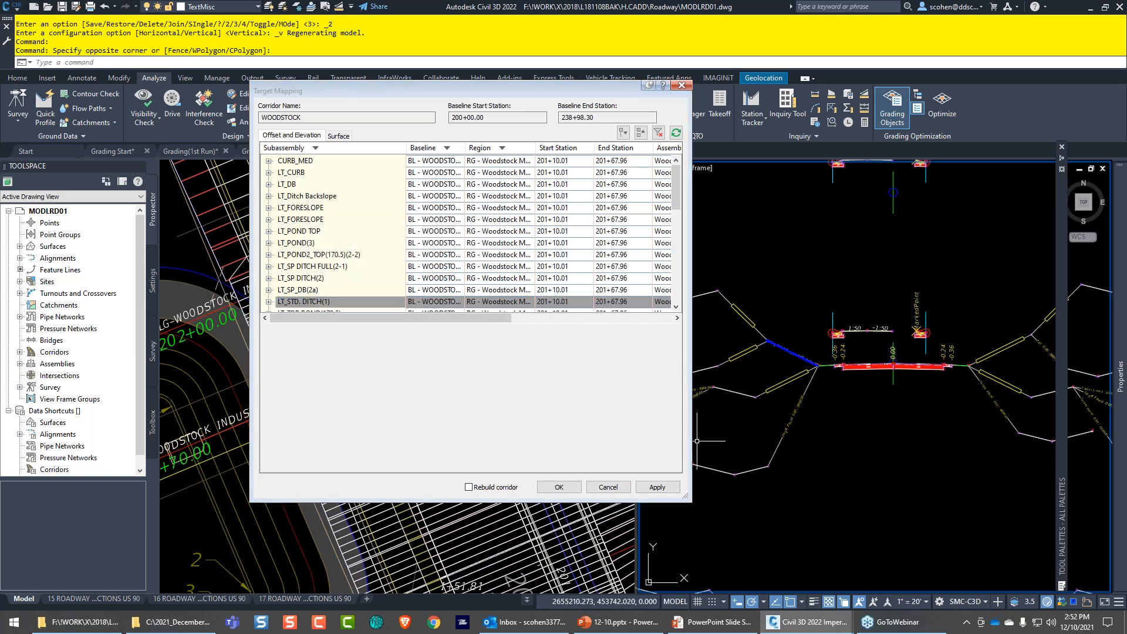
- Widen the target mapping dialog and filter its Side column to Left only
drag(686, 503, 969, 499)
drag(688, 94, 895, 74)
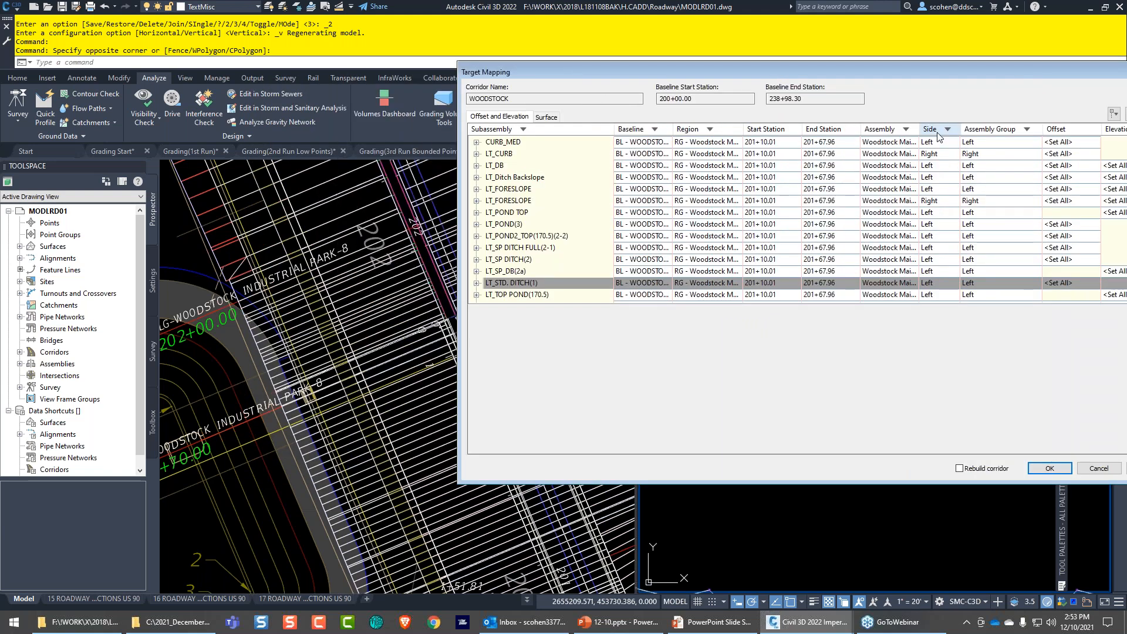
click(947, 129)
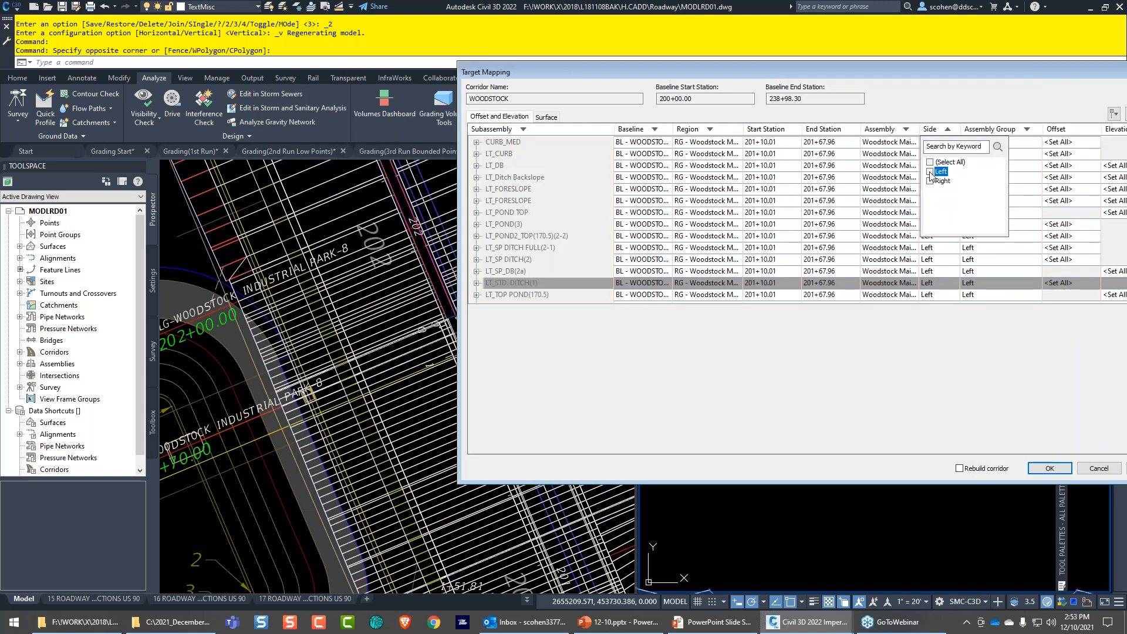
click(675, 282)
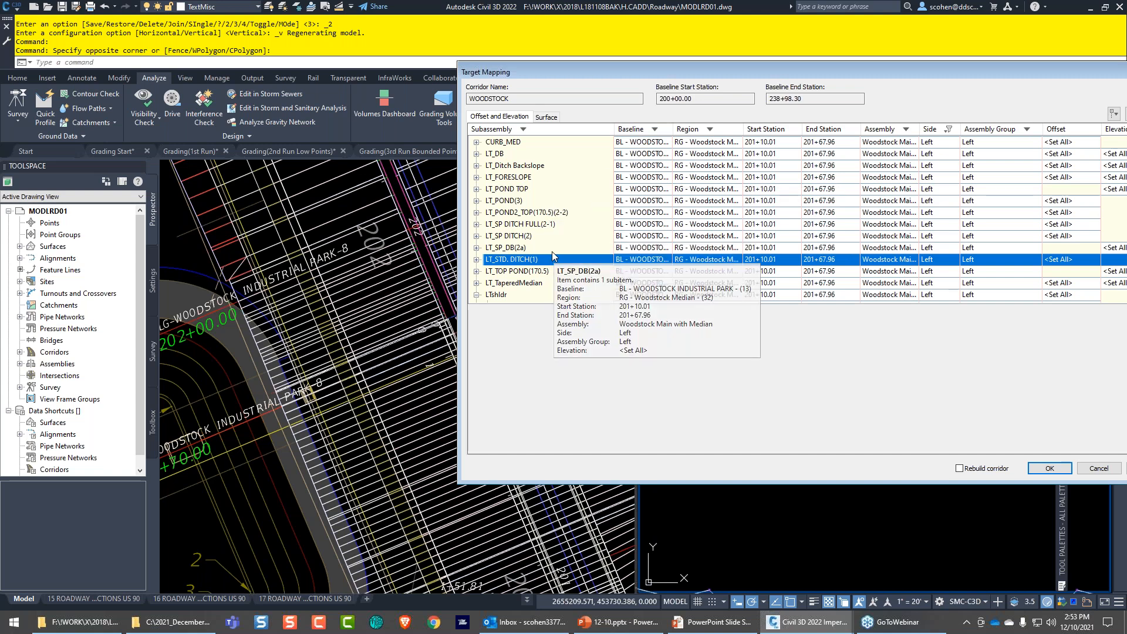
- Expand the LT_TOP POND(170.5) subassembly in the target list and highlight it in the corridor plan view
click(476, 271)
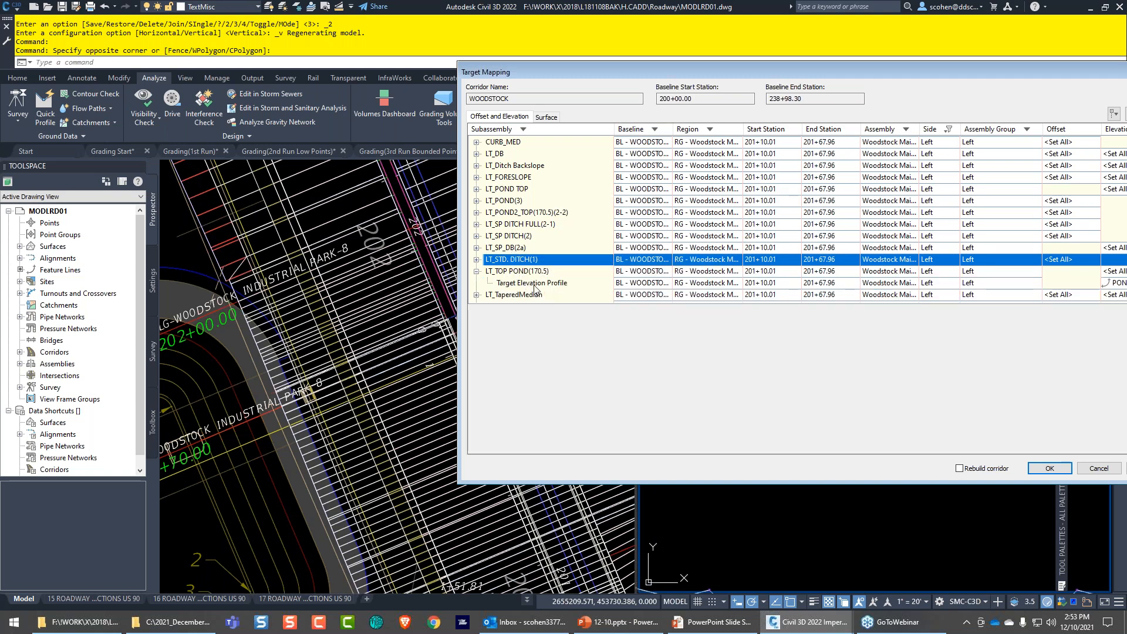
click(536, 284)
click(535, 273)
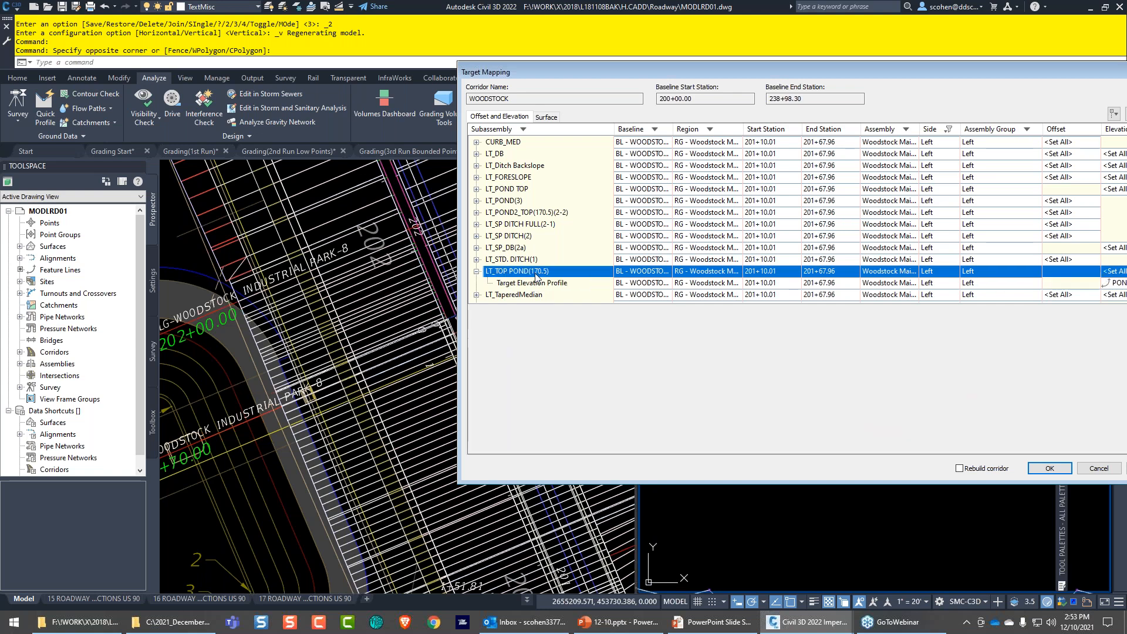
click(361, 449)
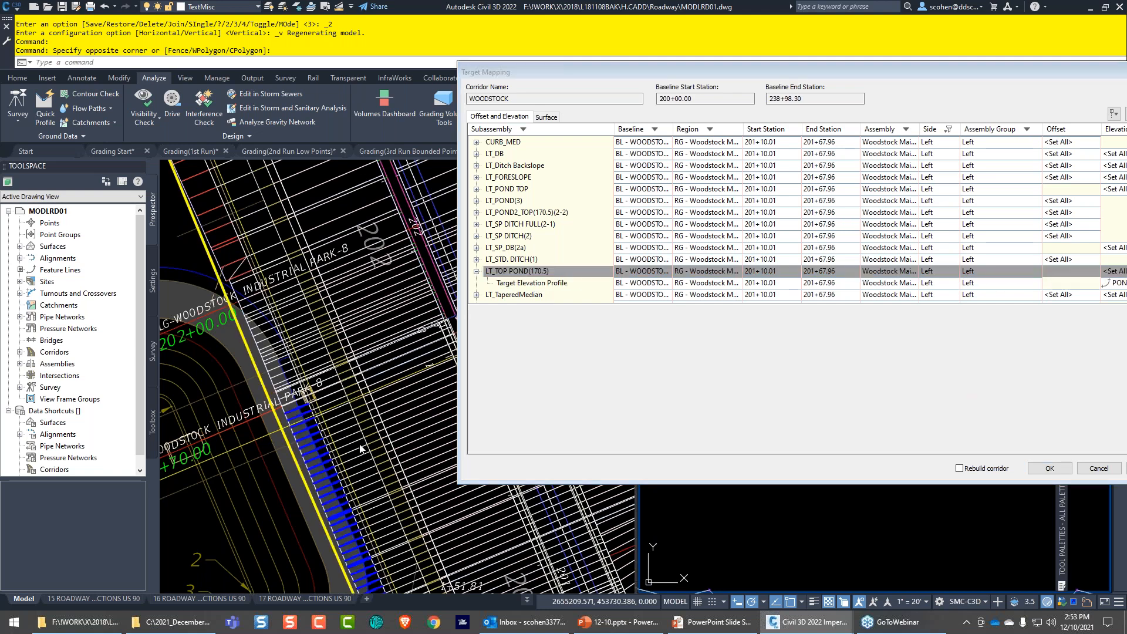
click(524, 272)
click(331, 270)
click(331, 269)
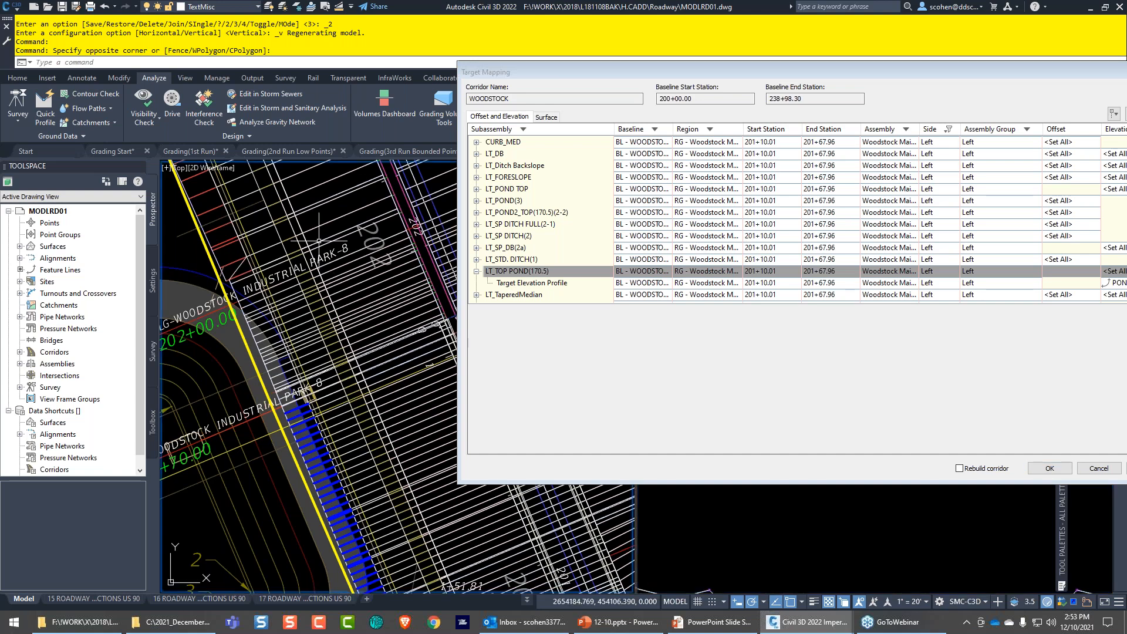
- Zoom to the LT_TOP POND(170.5) subassembly in the corridor and show its Target Elevation Profile settings
right_click(509, 272)
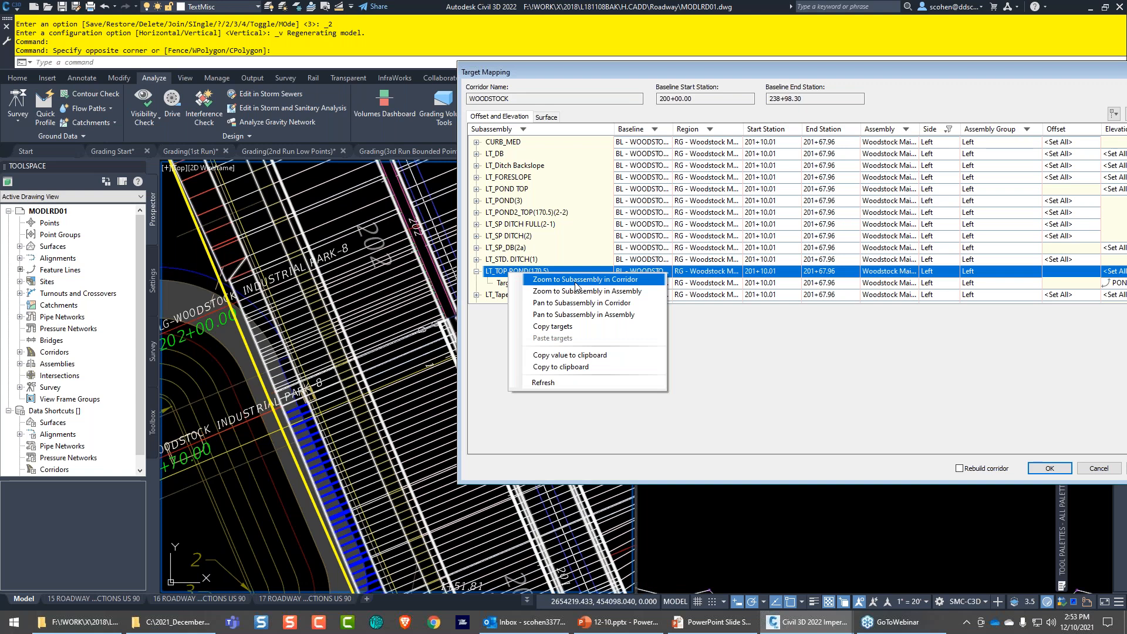
click(576, 280)
click(575, 283)
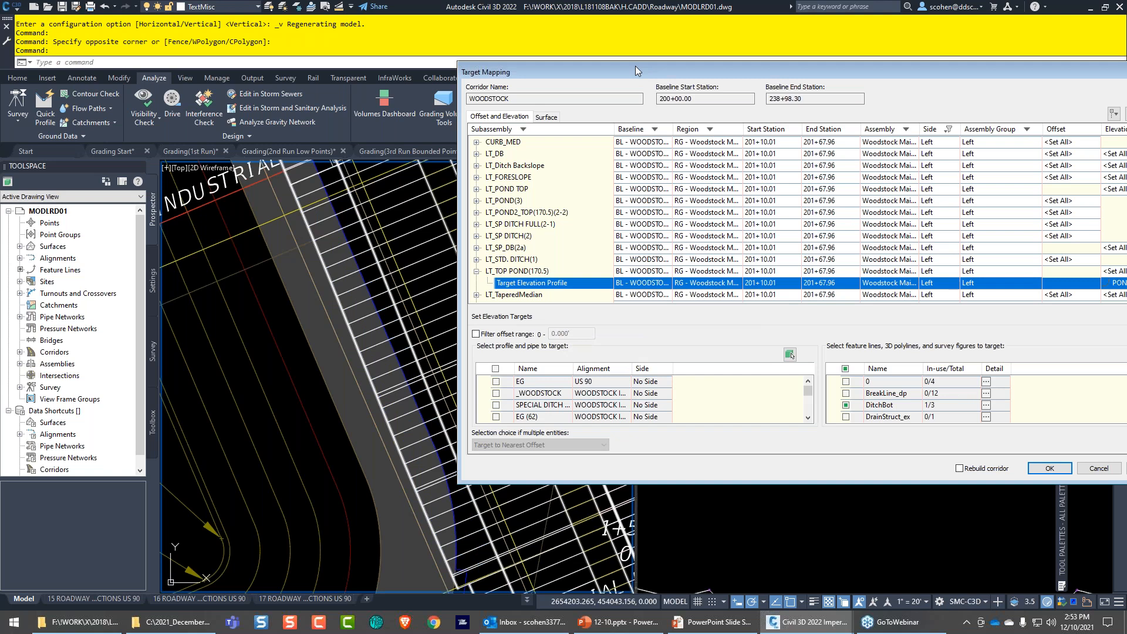
- Reposition and enlarge the target mapping dialog to show the full elevation target lists for LT_TOP POND(170.5)
drag(635, 66, 461, 42)
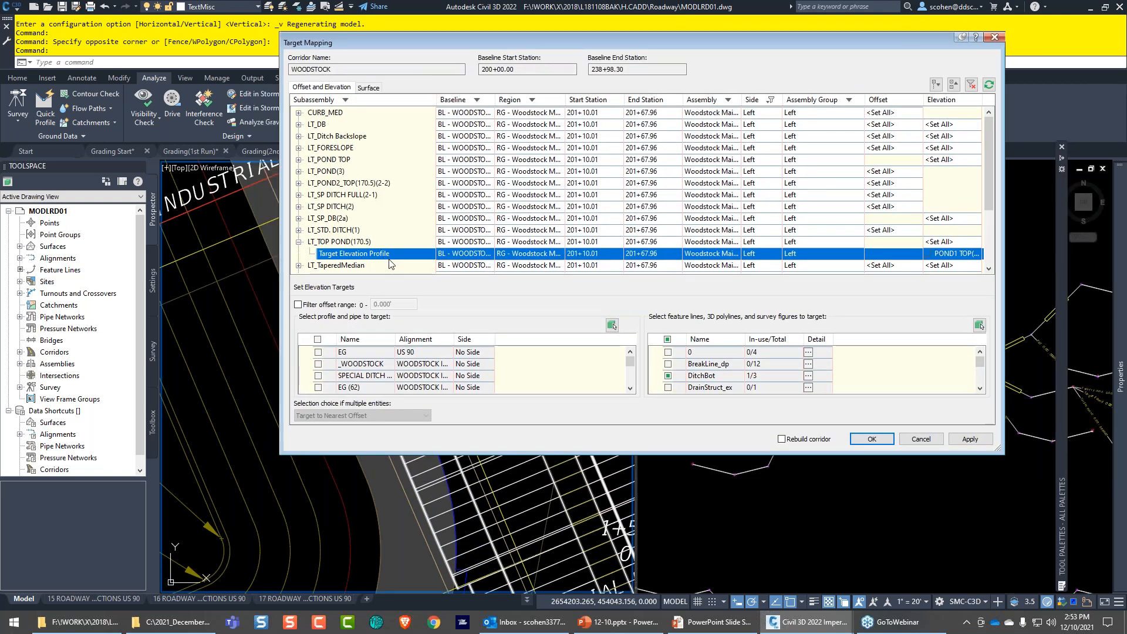
click(902, 441)
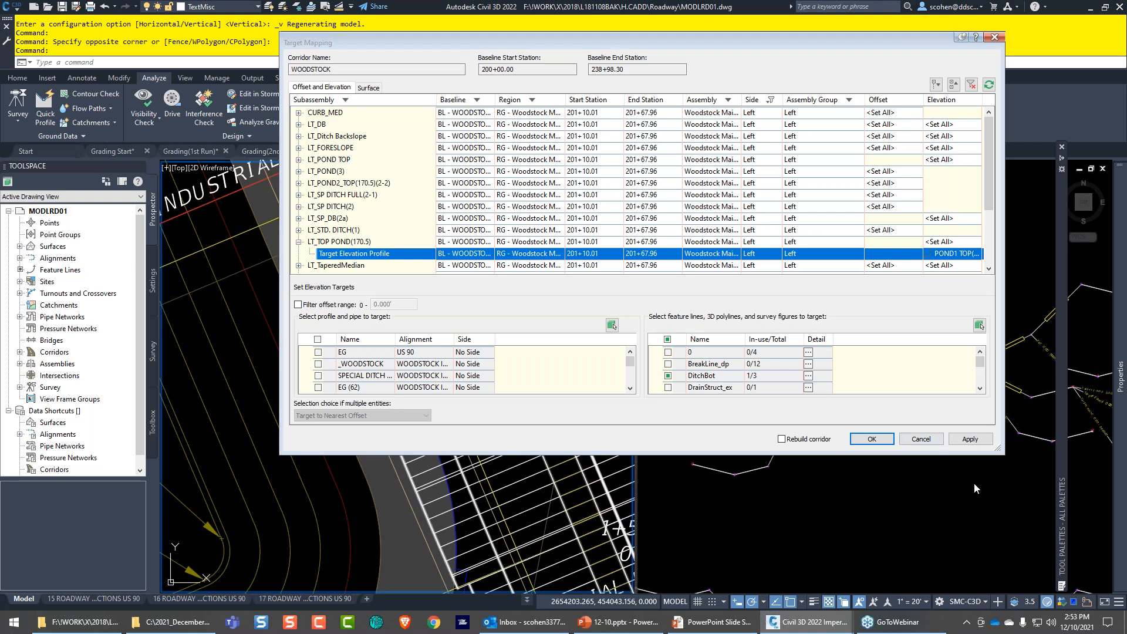
drag(998, 449, 1046, 568)
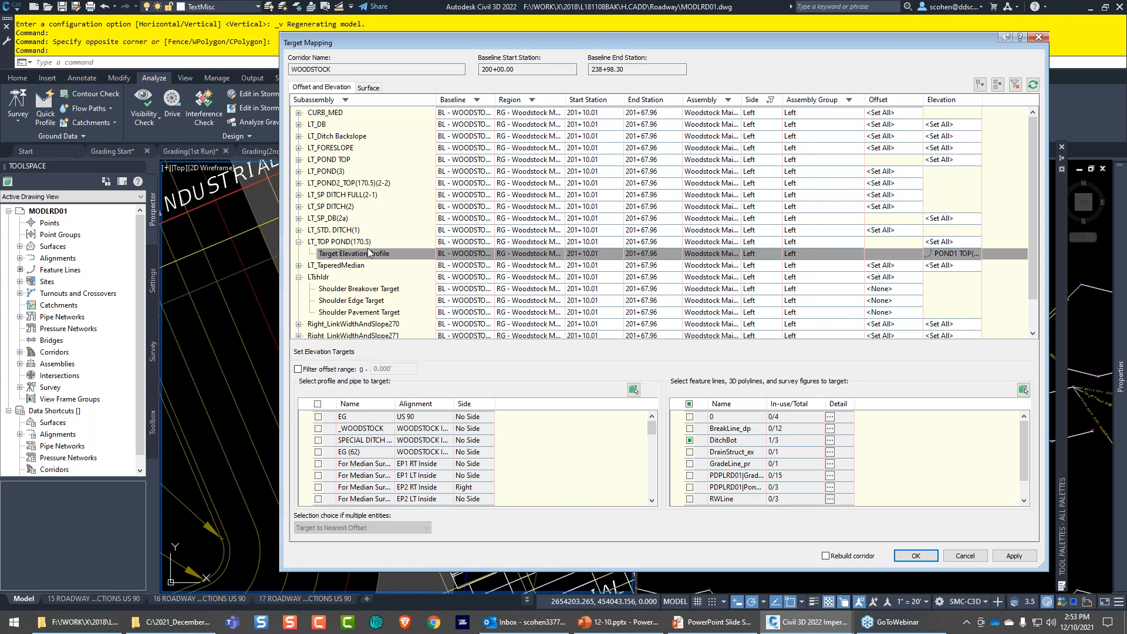
click(341, 253)
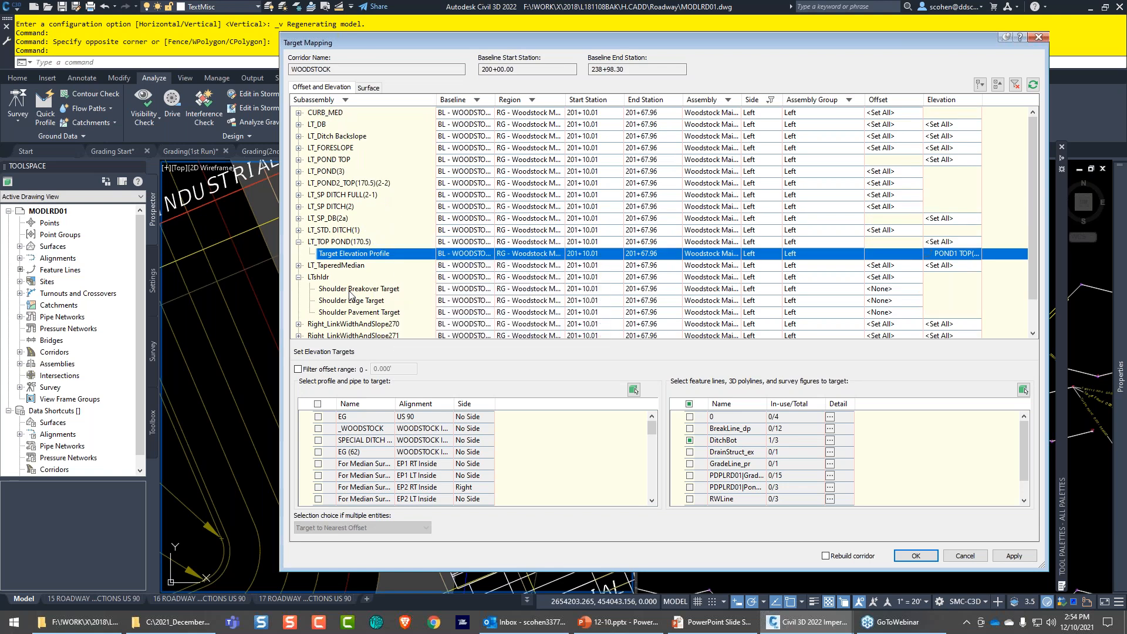
- Show the offset targets for the LTshldr Shoulder Edge Target and look through the available alignments
click(353, 301)
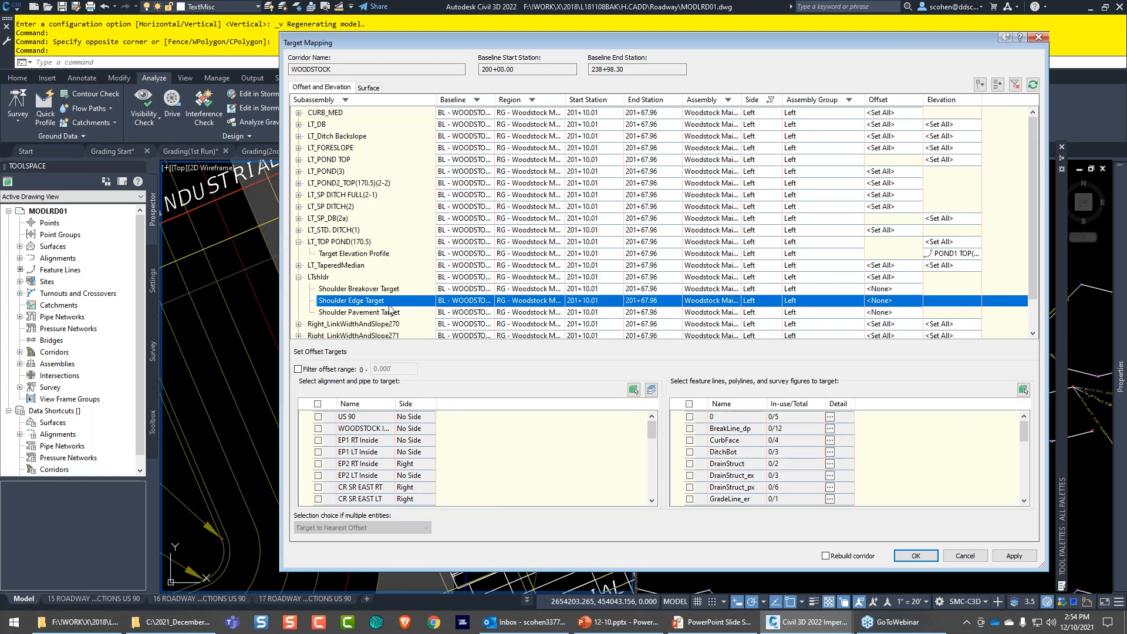
click(387, 311)
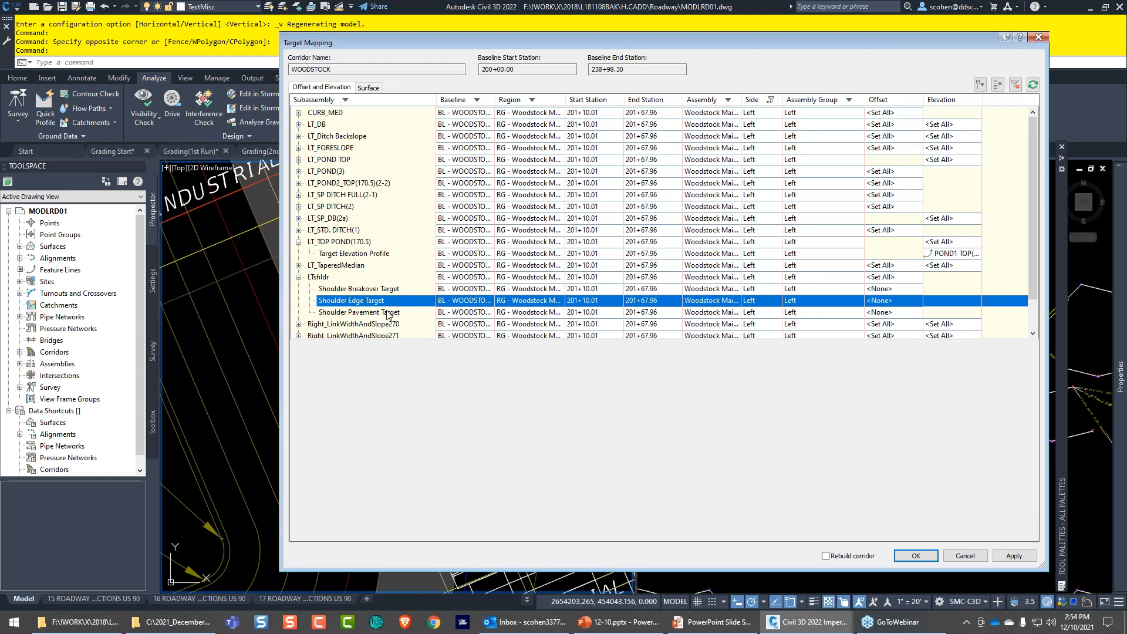
click(386, 304)
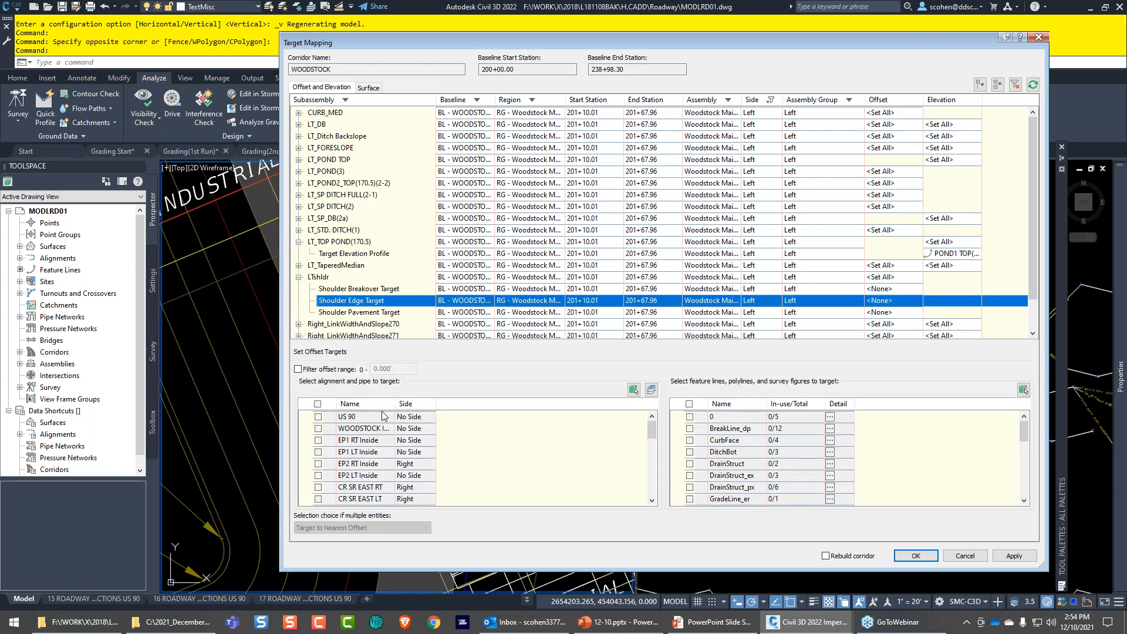
scroll(419, 431, down, 6)
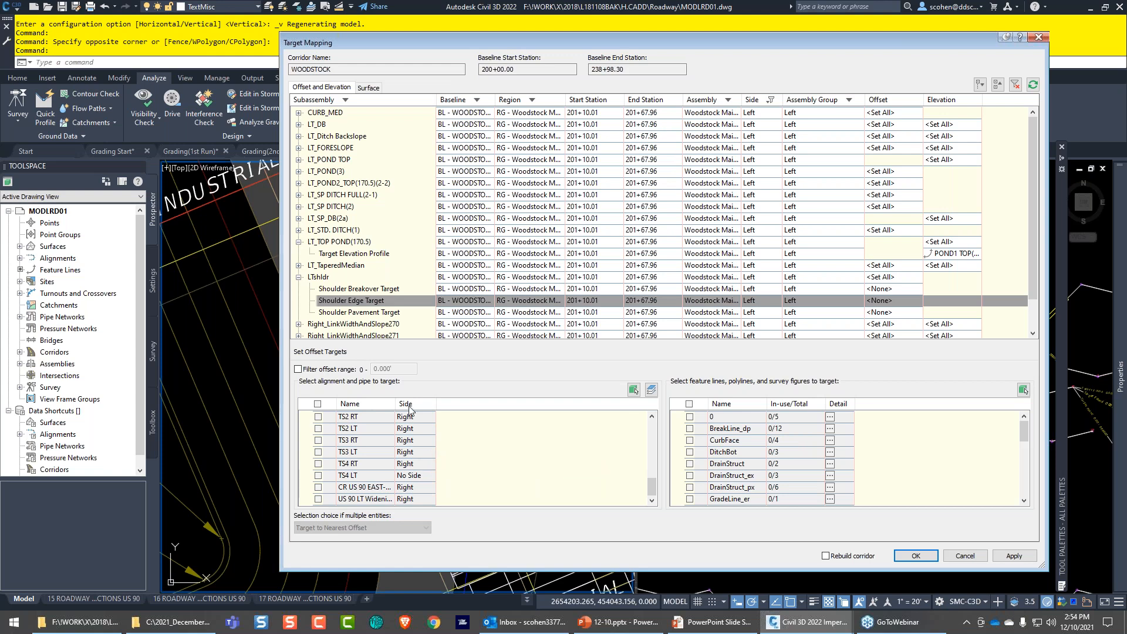
scroll(780, 449, down, 3)
scroll(742, 451, up, 1)
- Pick a polyline in the pond area of the drawing as the offset target for the LTshldr Shoulder Edge Target
click(1023, 389)
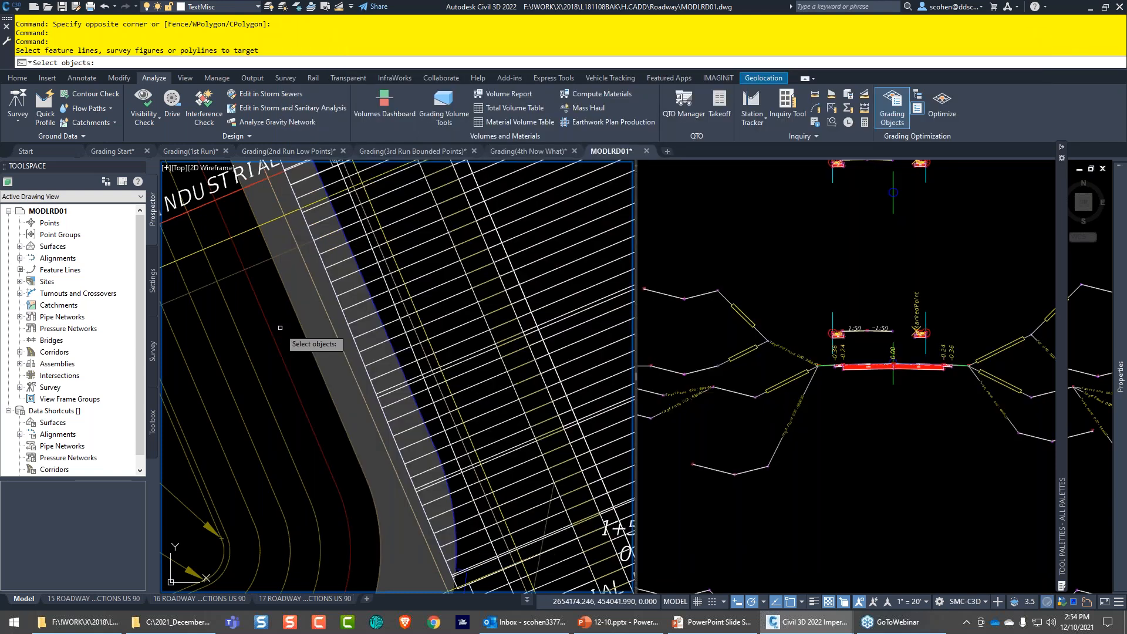
scroll(405, 380, down, 5)
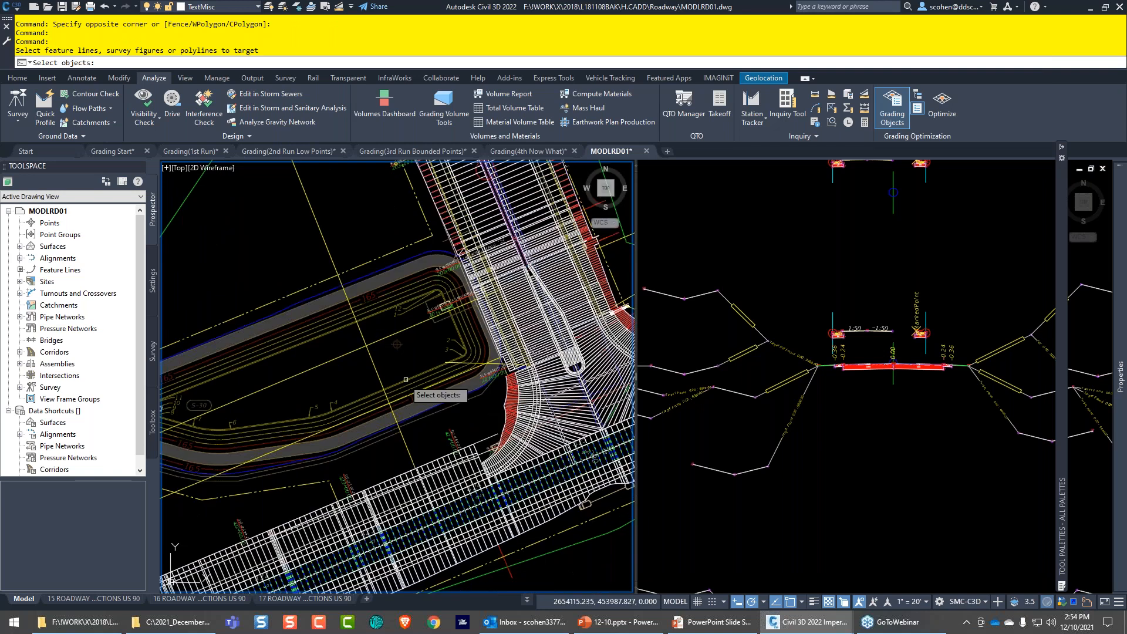
click(380, 378)
key(Return)
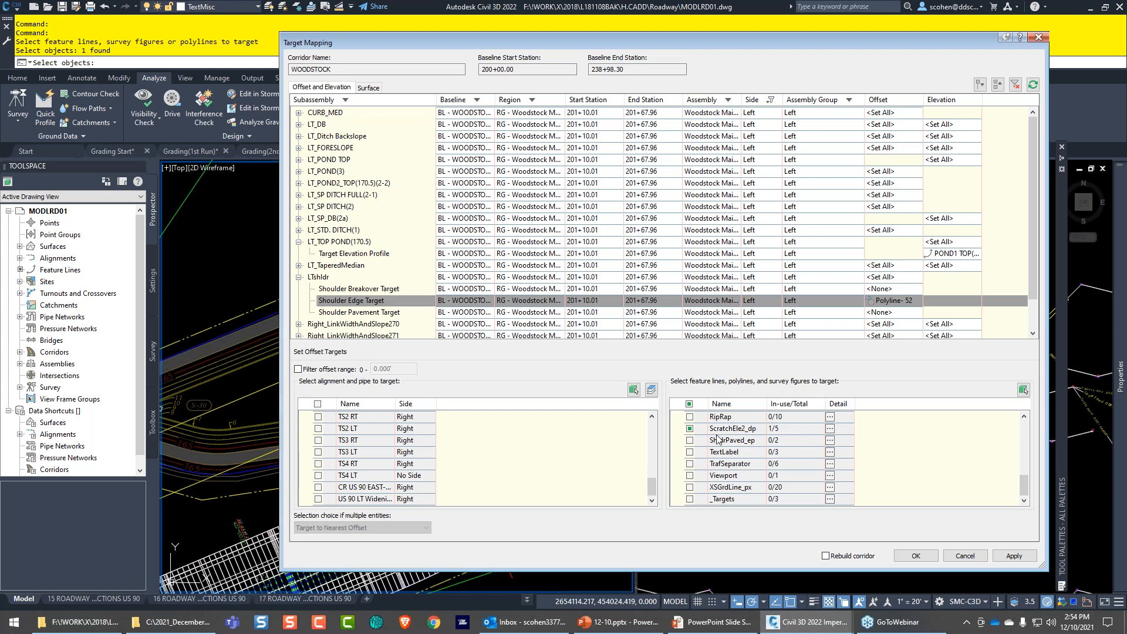
- Review the individual polylines targeted on ScratchEle2_dp, then clear that layer from the Shoulder Edge Target
click(829, 430)
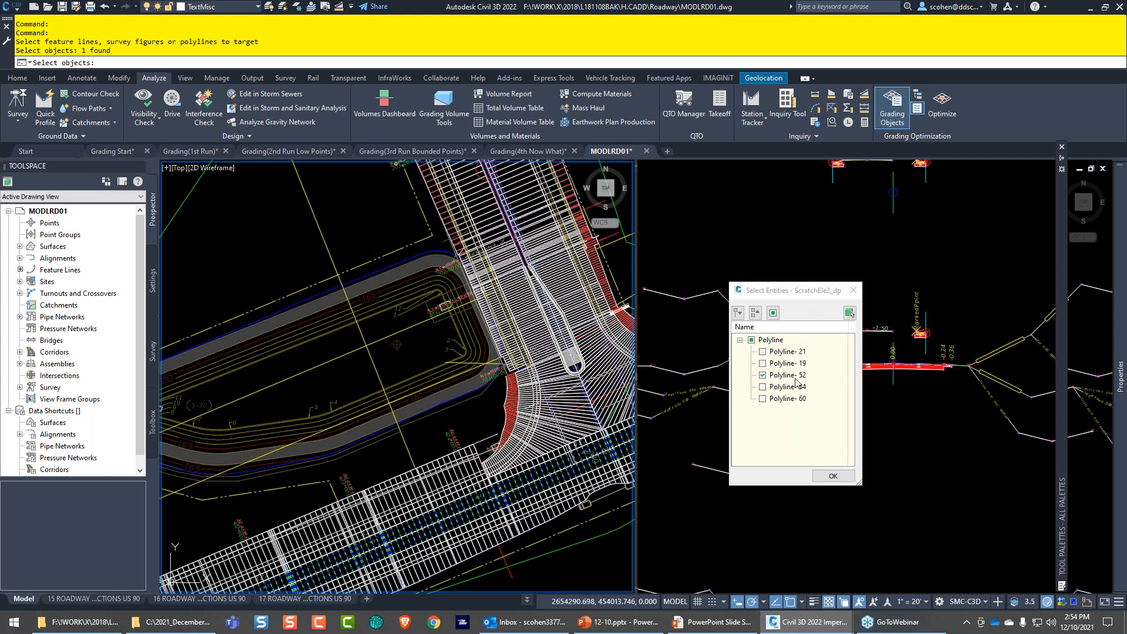
click(825, 475)
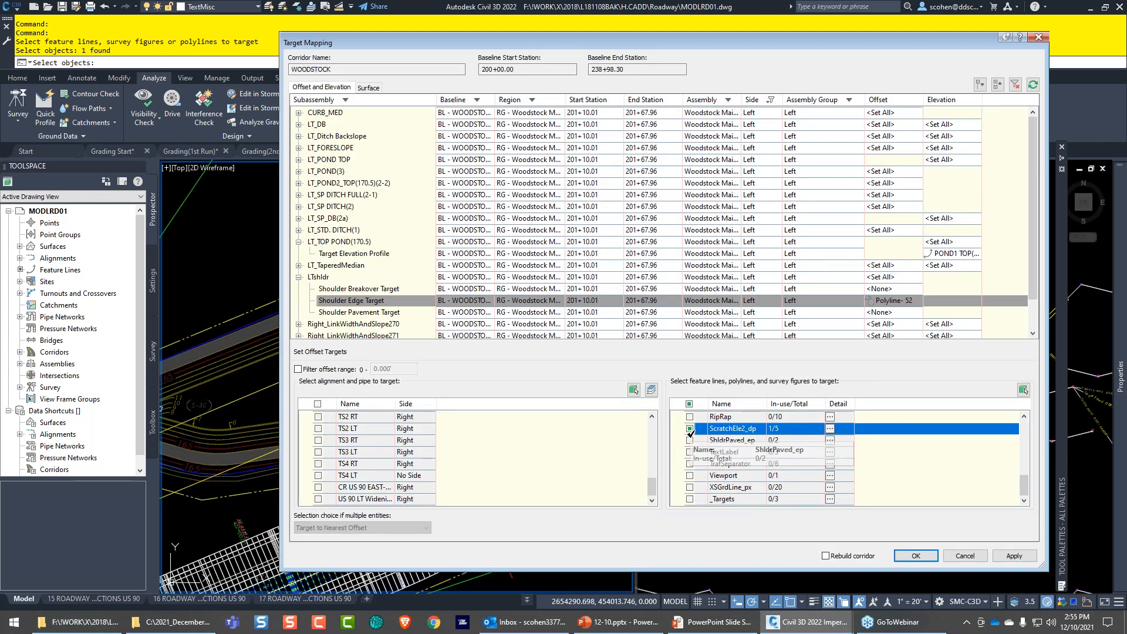
click(690, 428)
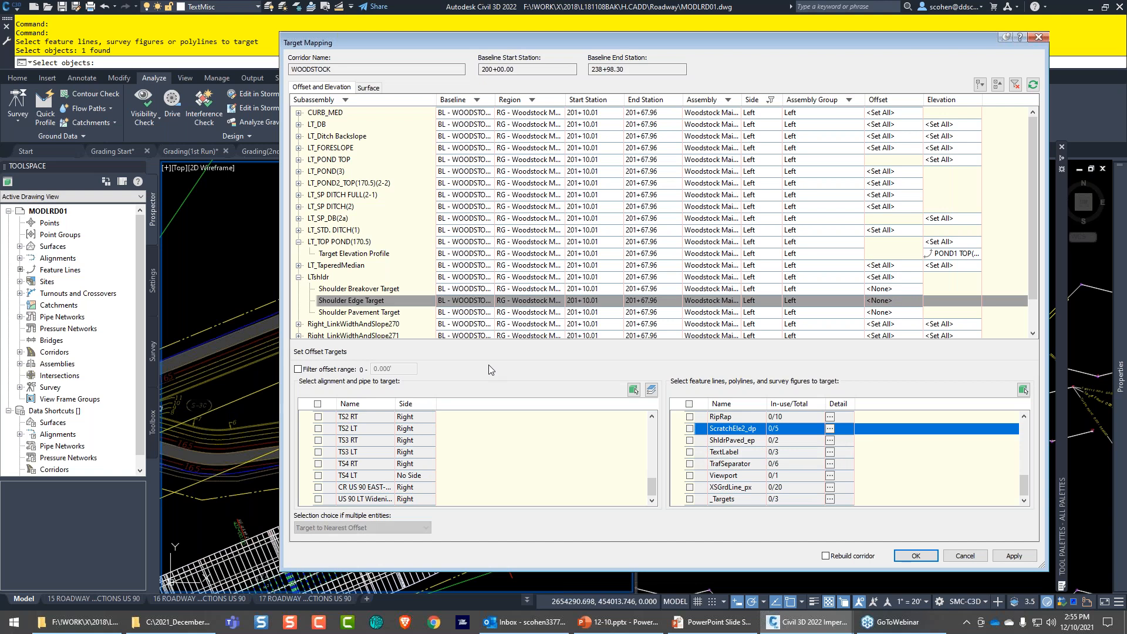
- Pick the WOODSTOCK EP LT alignment from the drawing as the Shoulder Edge offset target, then clear it again
click(186, 214)
click(353, 441)
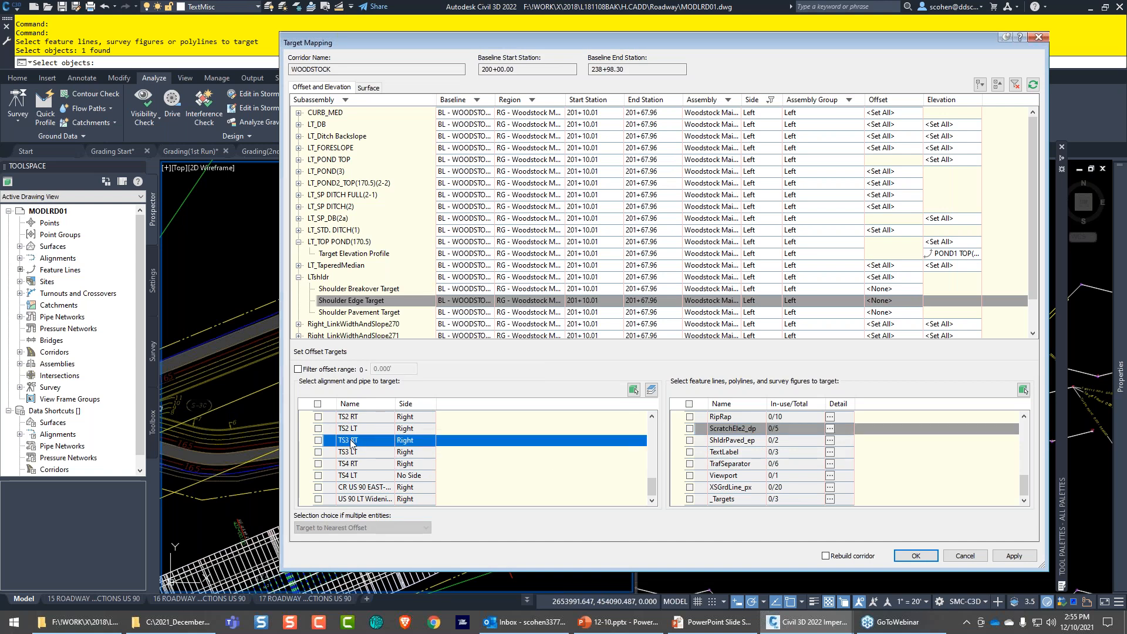
click(633, 389)
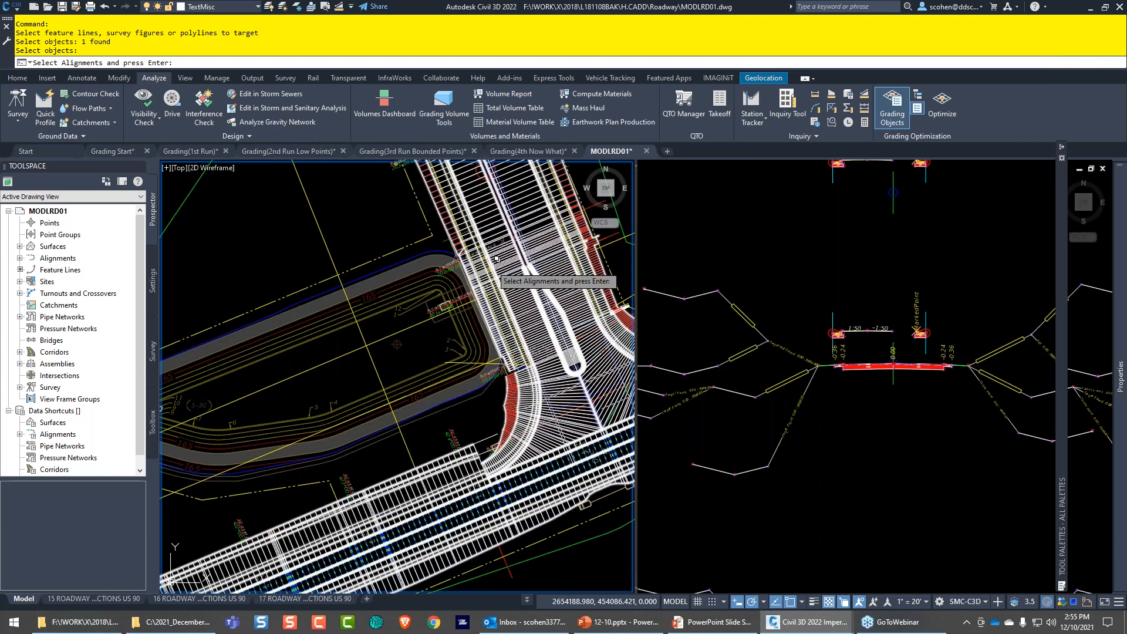
click(455, 305)
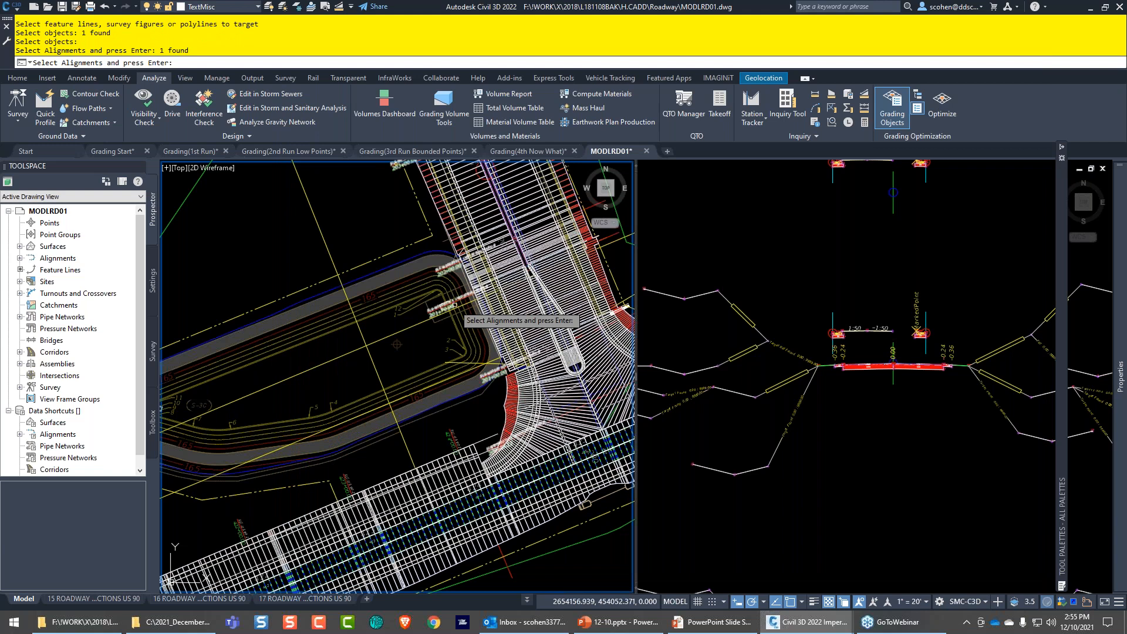
key(Return)
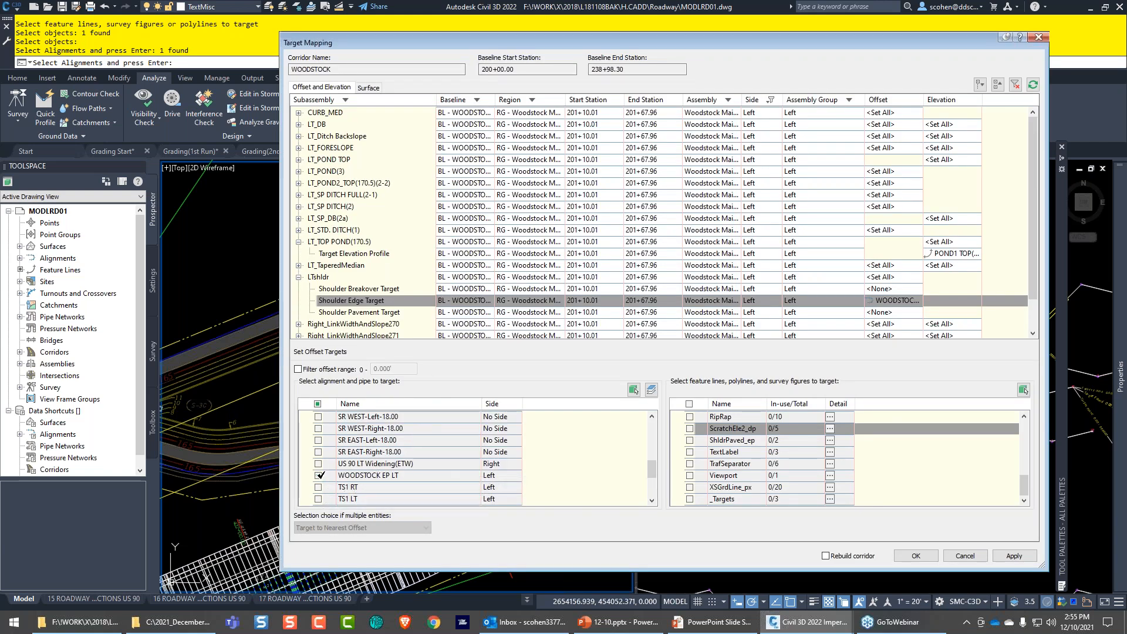
click(320, 475)
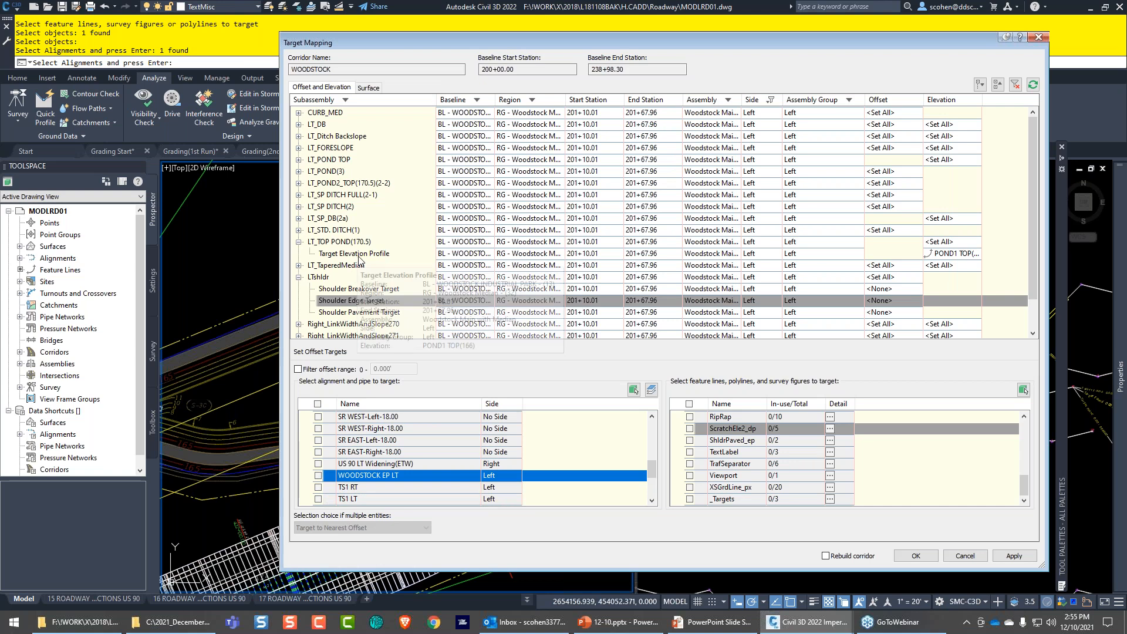
- Return to the LT_TOP POND(170.5) Target Elevation Profile, then shrink the target mapping dialog and move it clear of the plan view
click(356, 254)
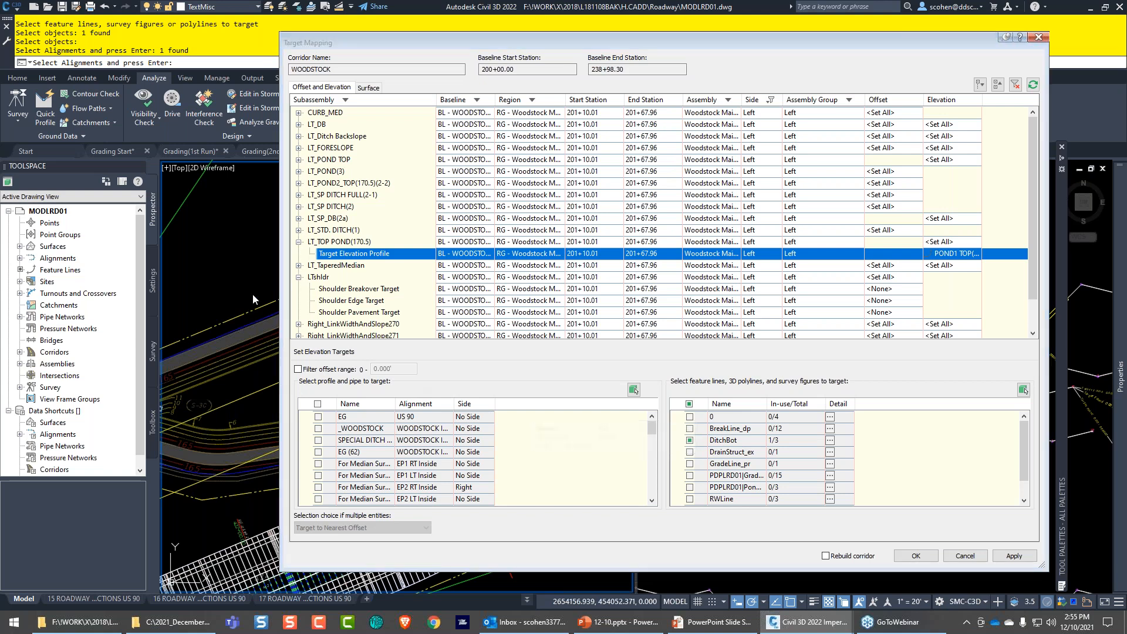
middle_drag(252, 299, 216, 285)
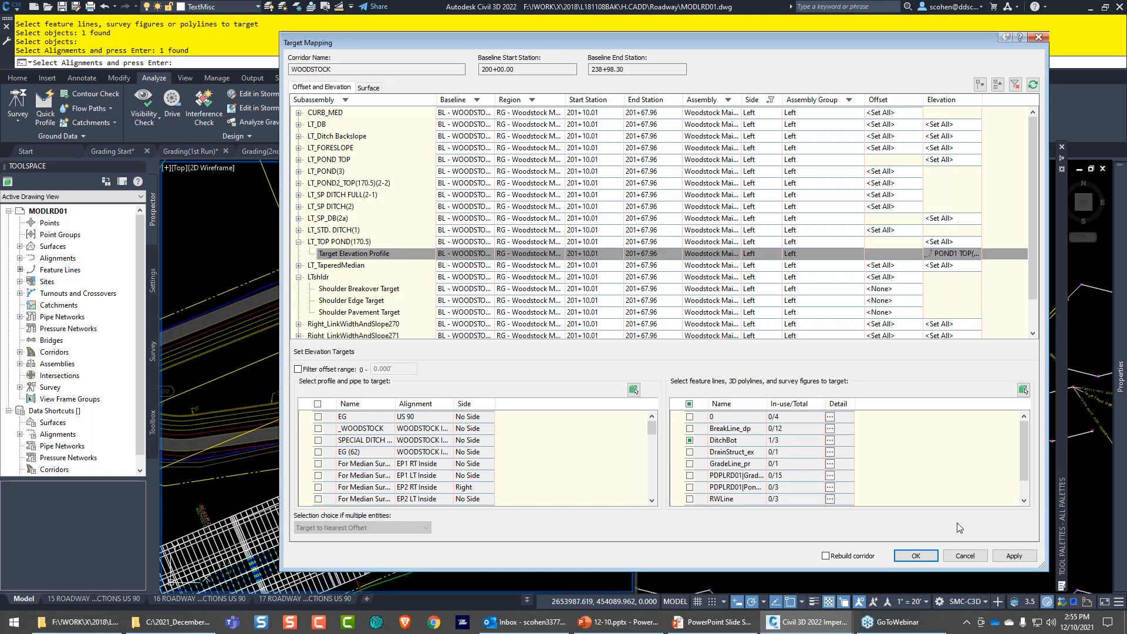
mouse_move(1040, 561)
mouse_down()
mouse_move(664, 340)
mouse_move(638, 291)
mouse_up()
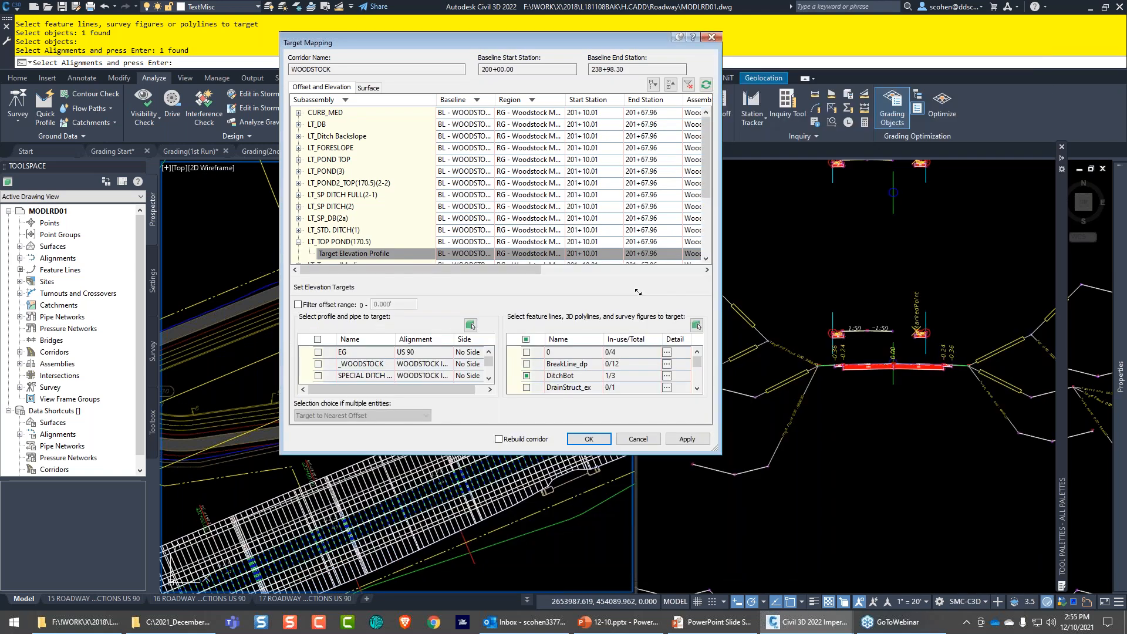
drag(529, 42, 878, 42)
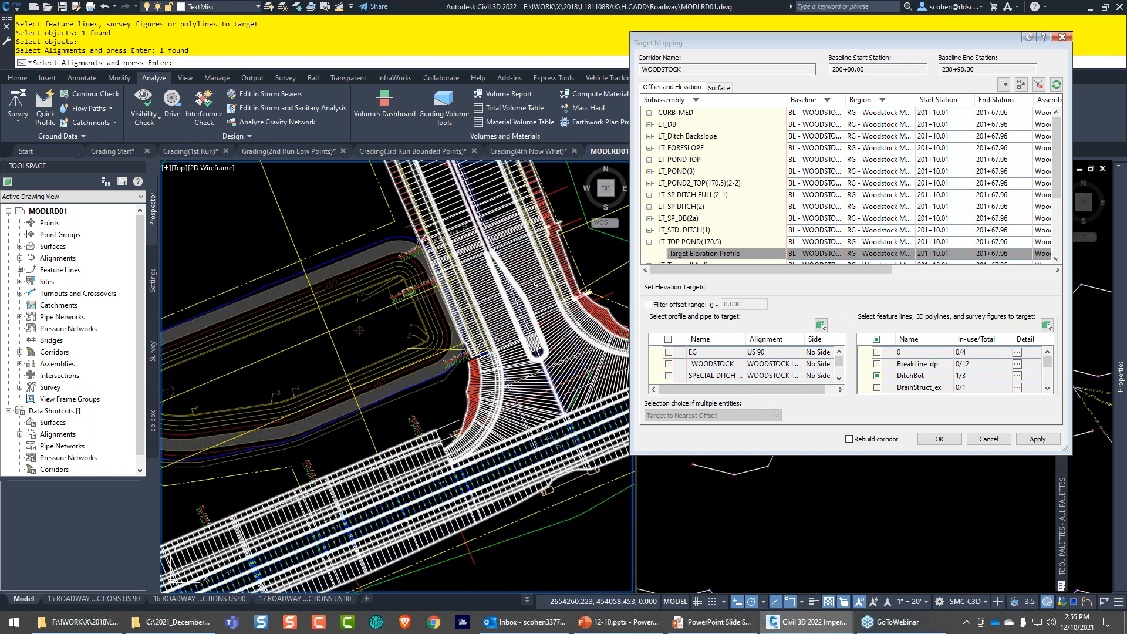
- Select the corridor and the US 90 alignment at the intersection with target mapping open, check the alignment's properties, and clear the selection
middle_drag(500, 365, 388, 378)
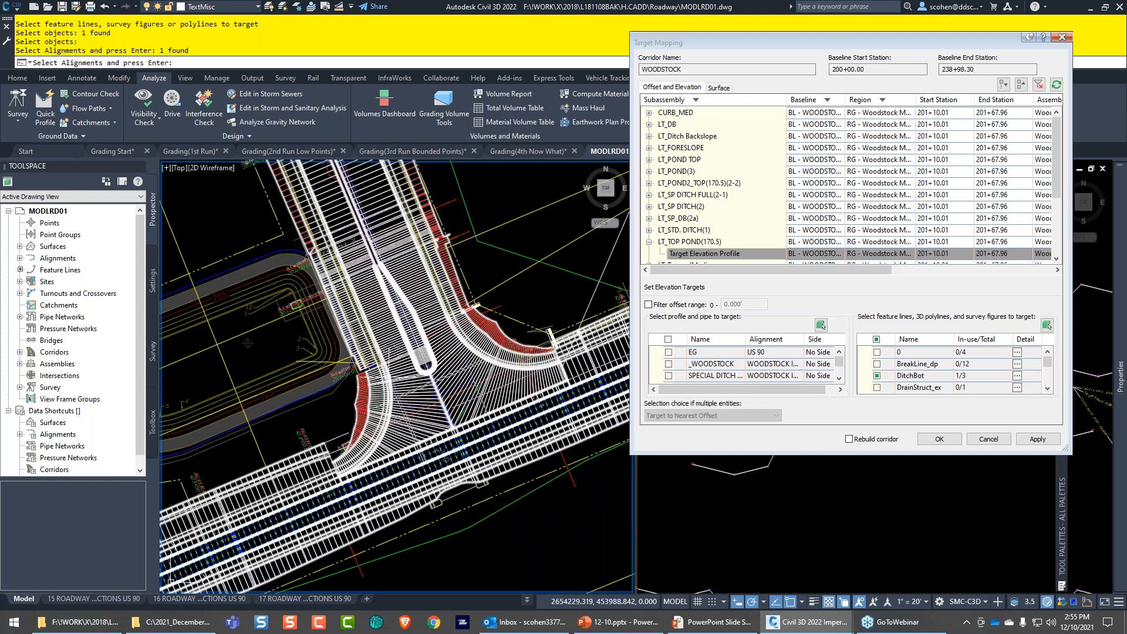
scroll(459, 358, up, 4)
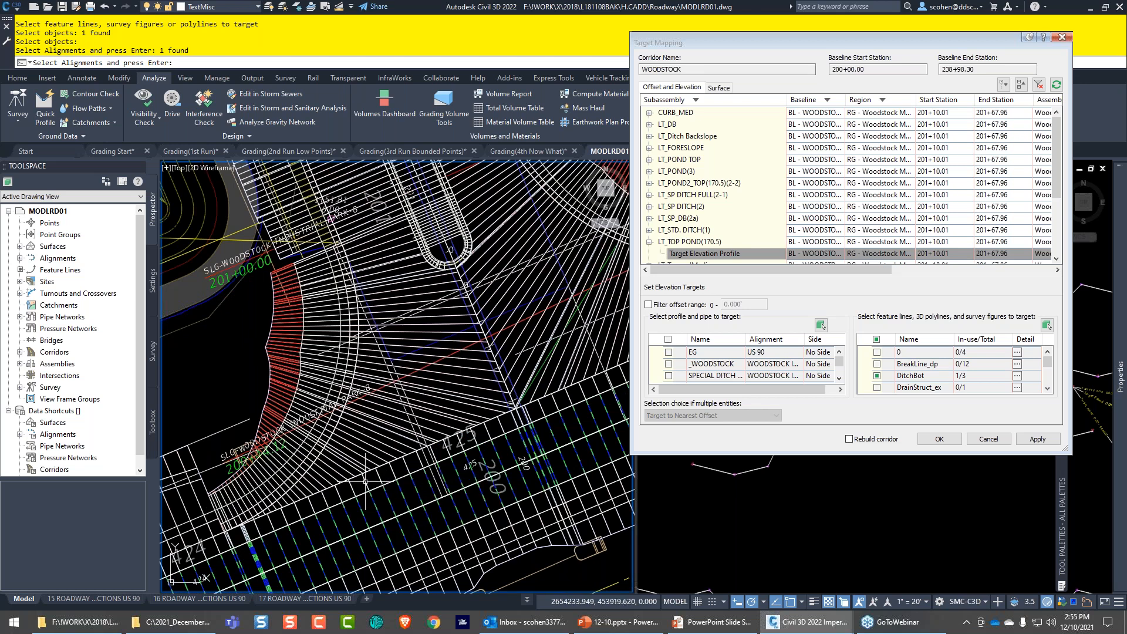
key(Escape)
click(381, 485)
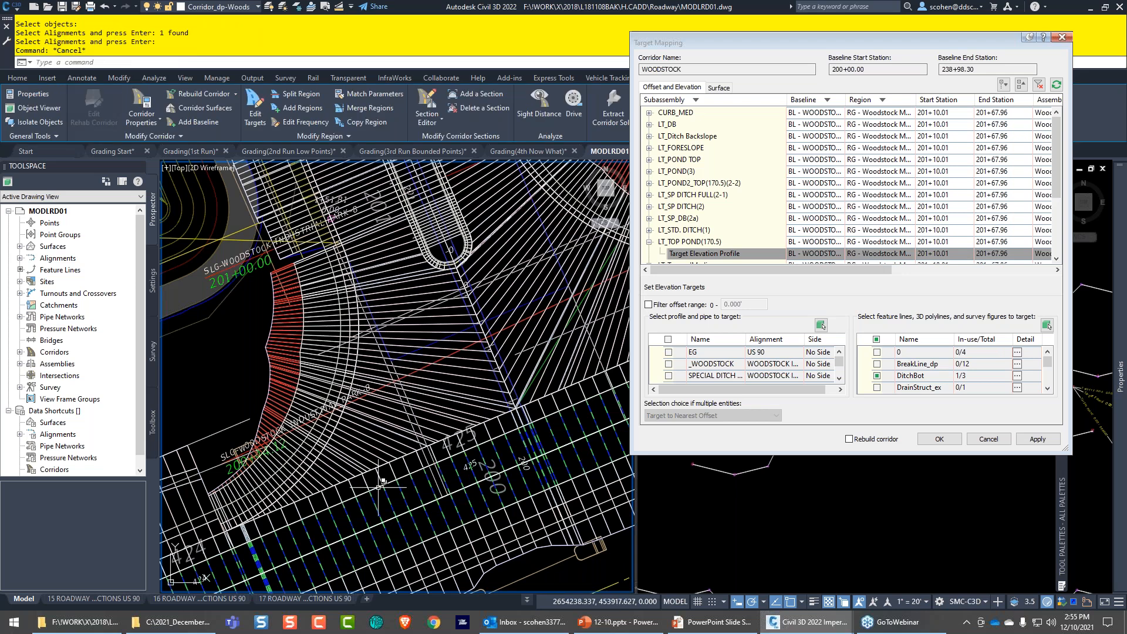
key(Escape)
click(388, 461)
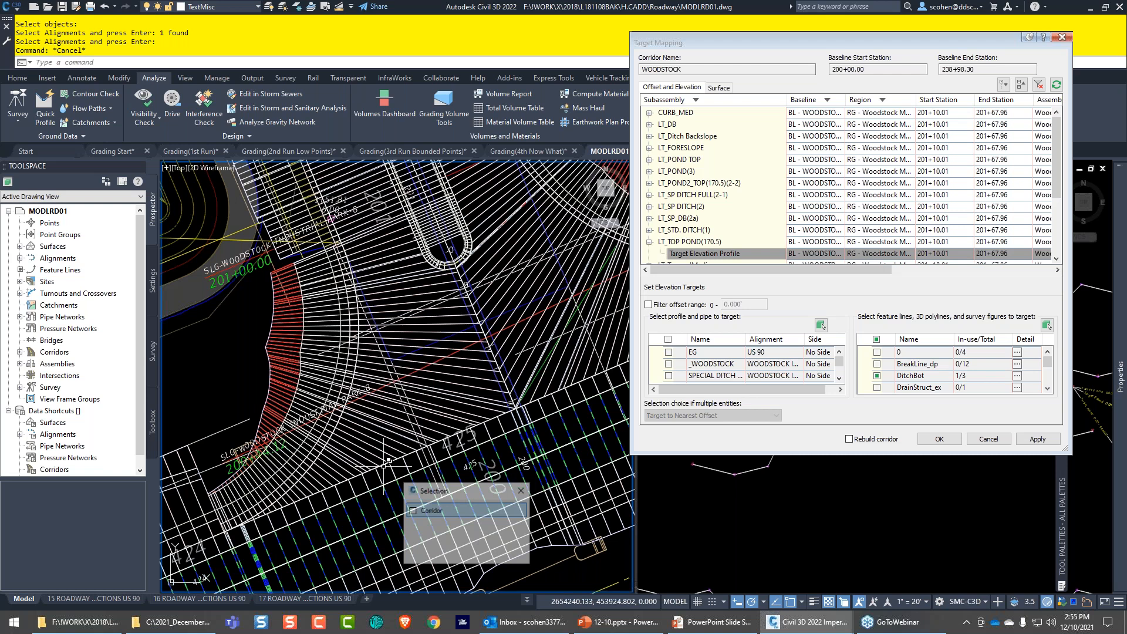
click(475, 467)
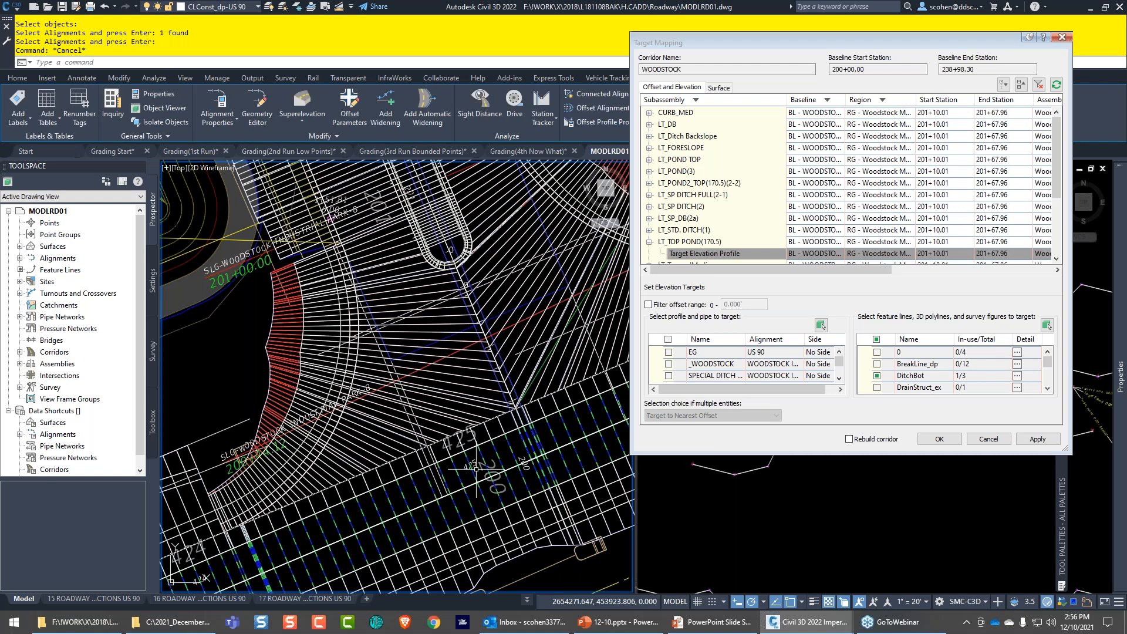
mouse_move(1120, 247)
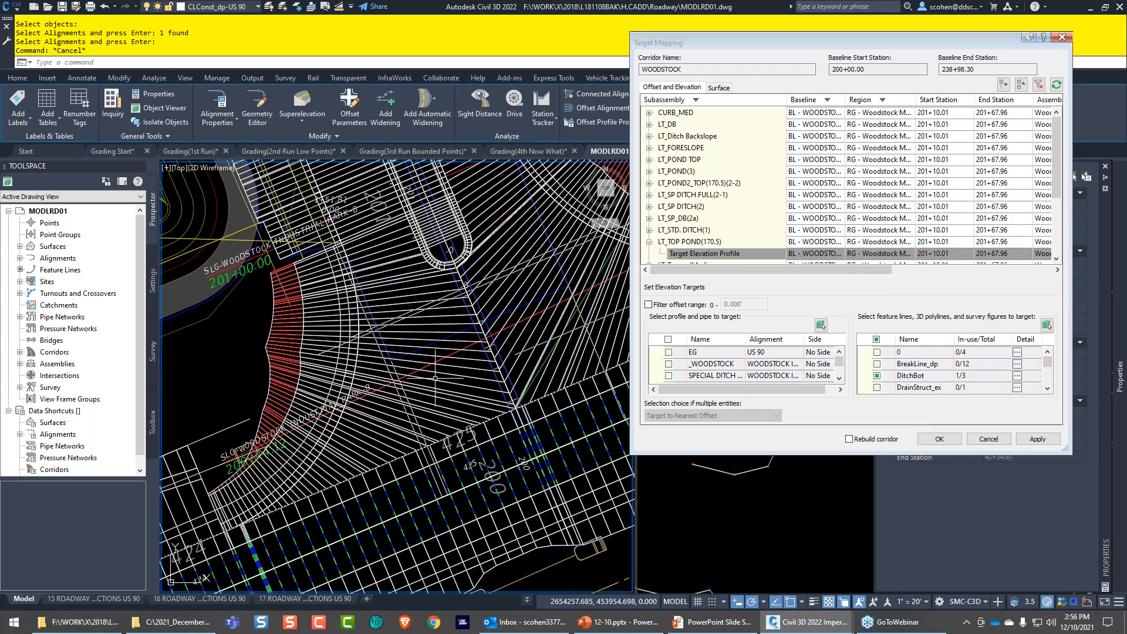
key(Escape)
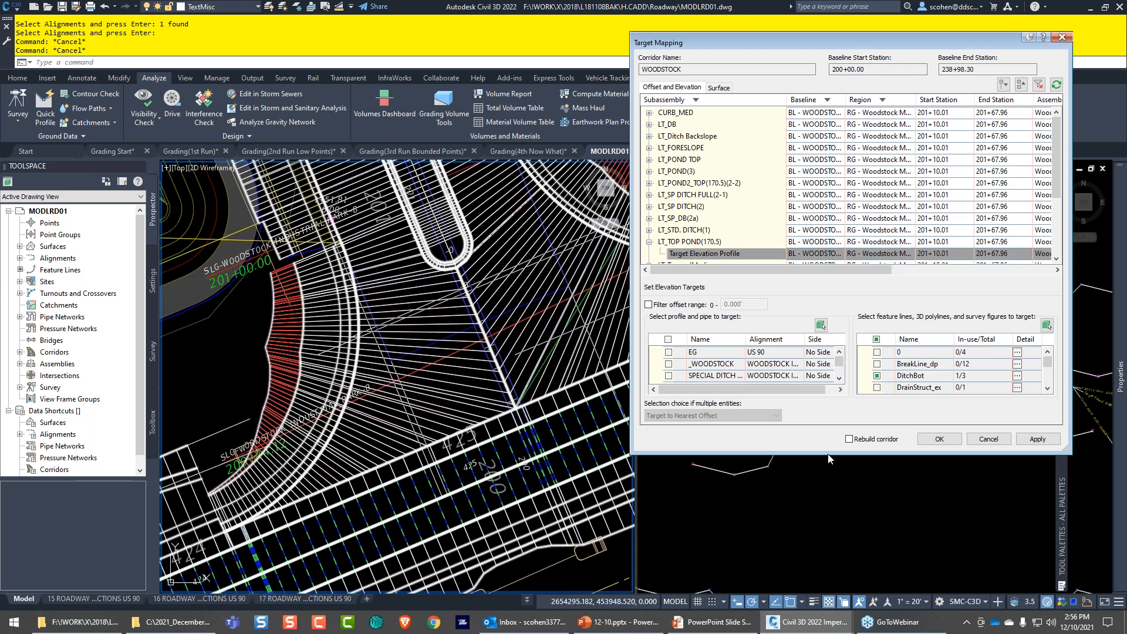
- Enlarge the target mapping dialog, try to pick an elevation target profile from the drawing, then browse the list of available profiles
drag(828, 454, 1052, 574)
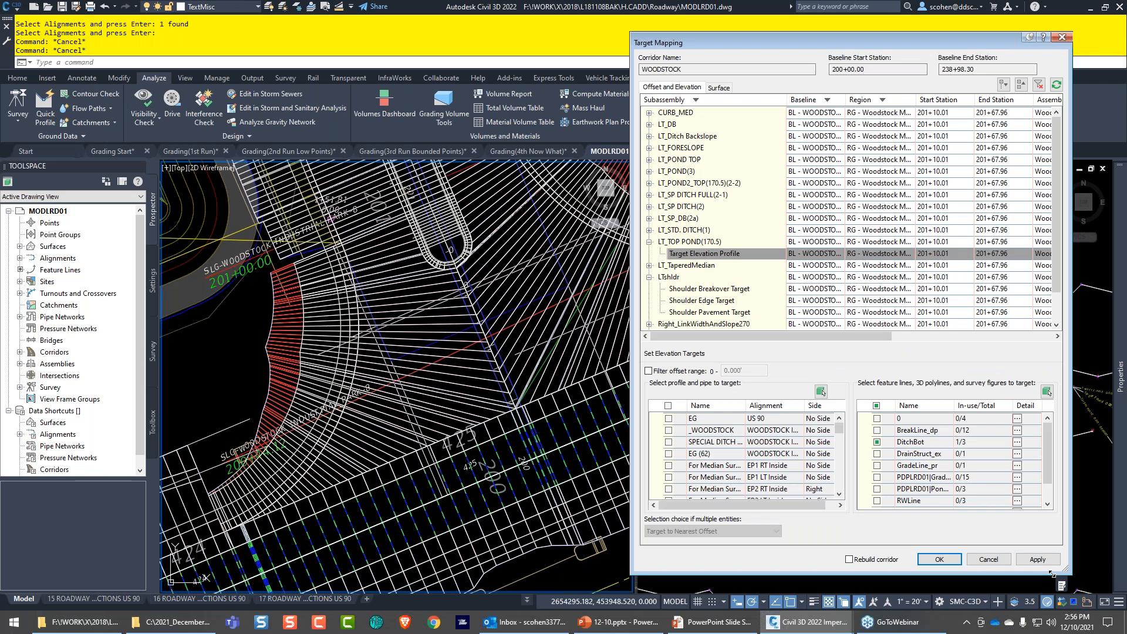
click(822, 392)
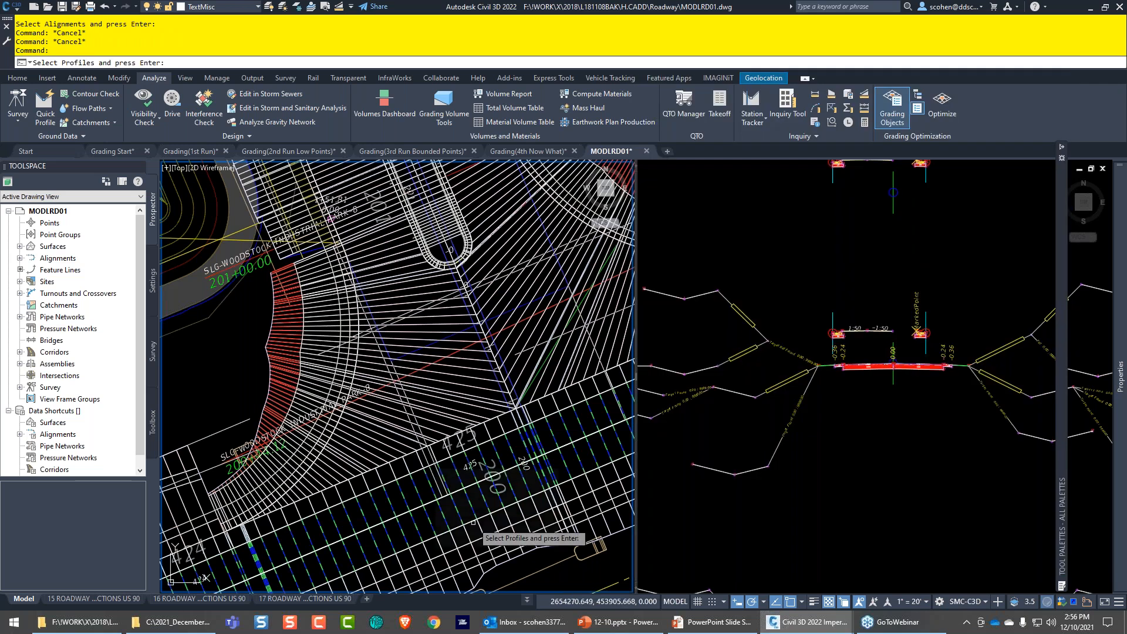
click(425, 439)
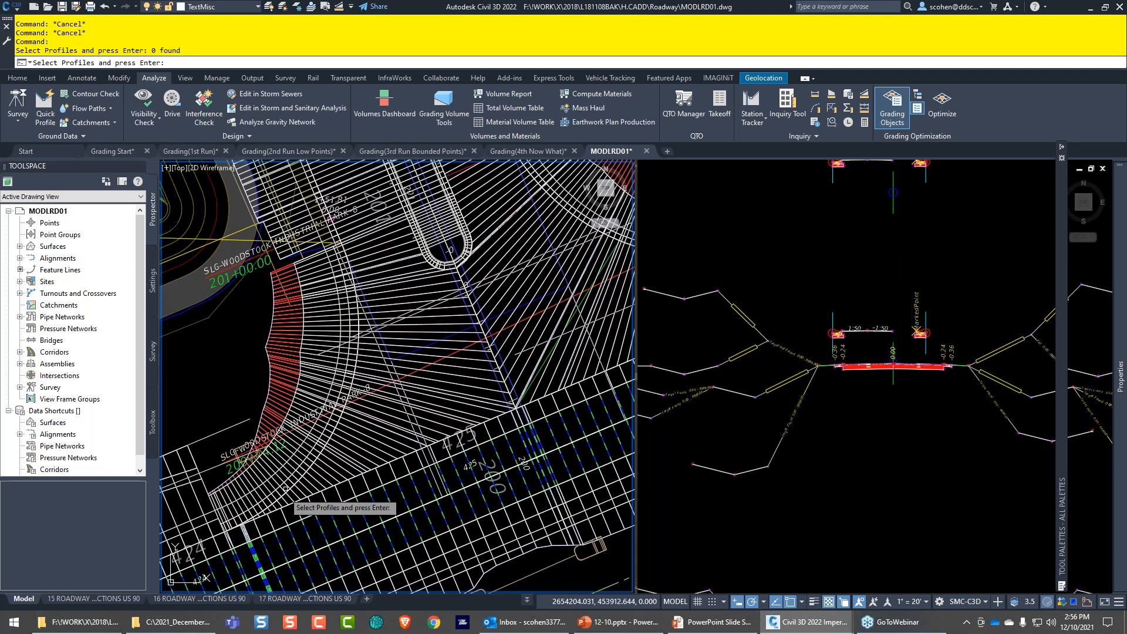
key(Escape)
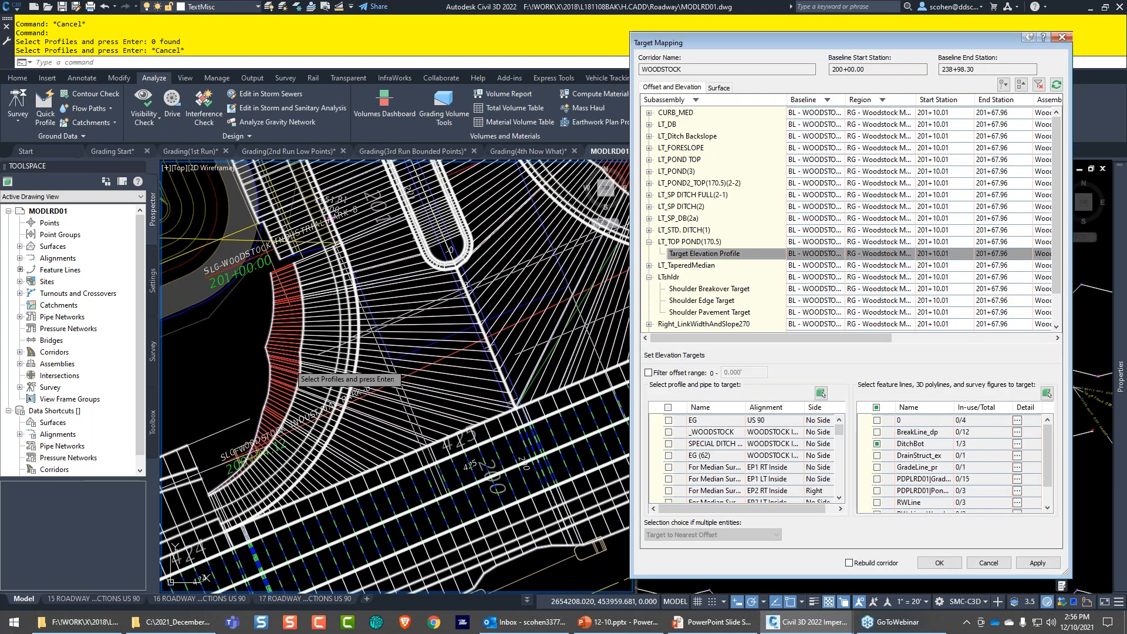
key(Escape)
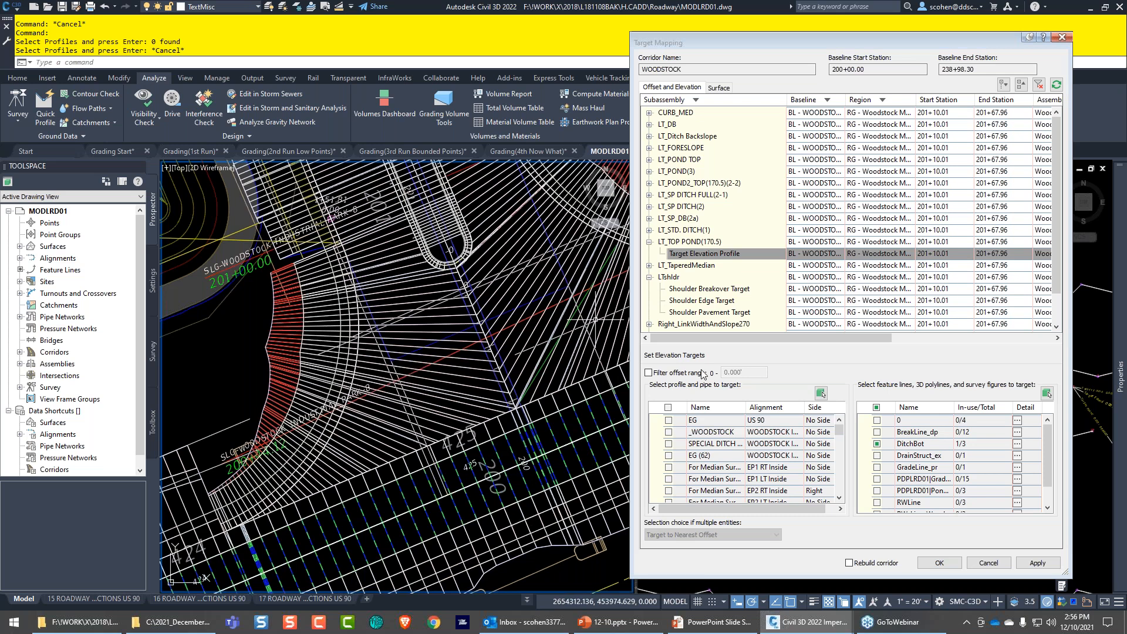
scroll(750, 455, down, 5)
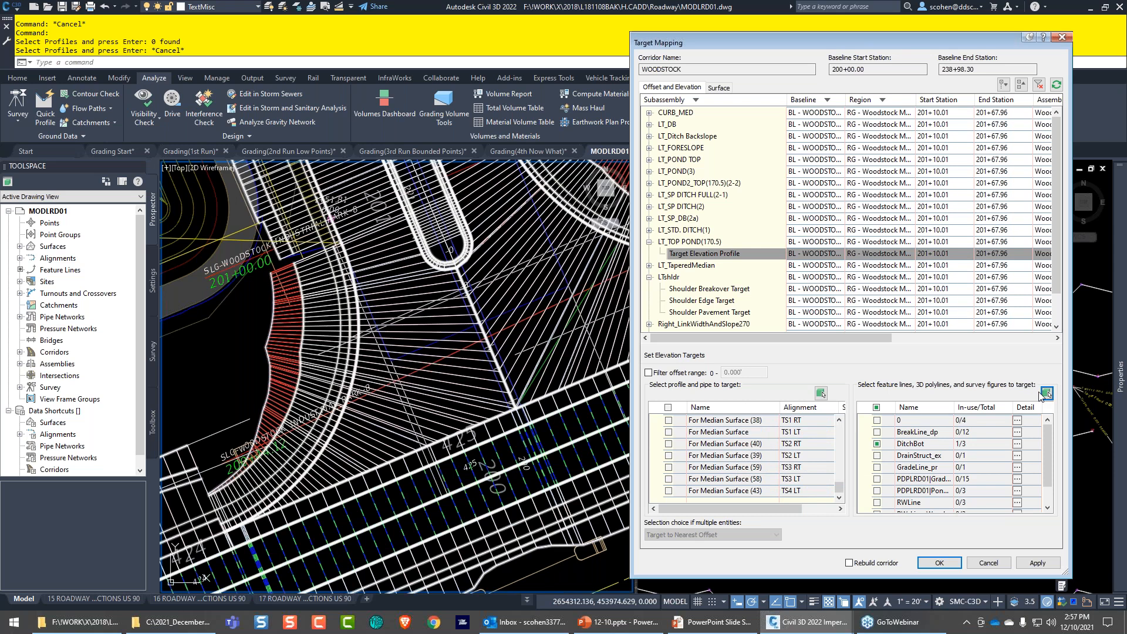
- Pick a BreakLine_dp line near the US 90 intersection as an additional elevation target for the LT_TOP POND(170.5) Target Elevation Profile
click(1043, 393)
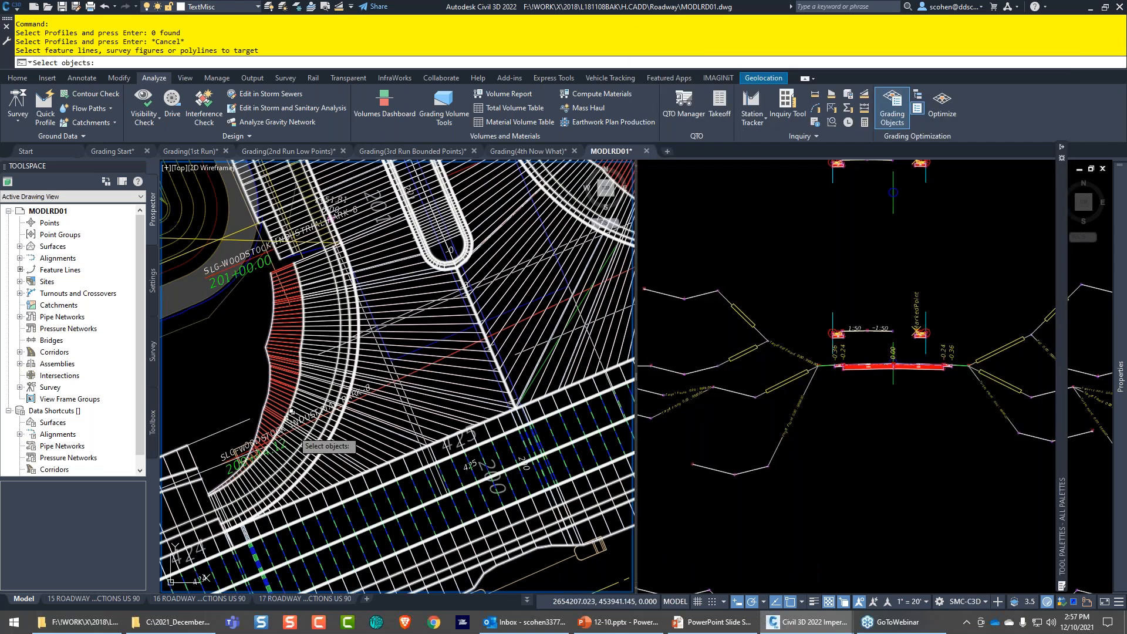
click(375, 492)
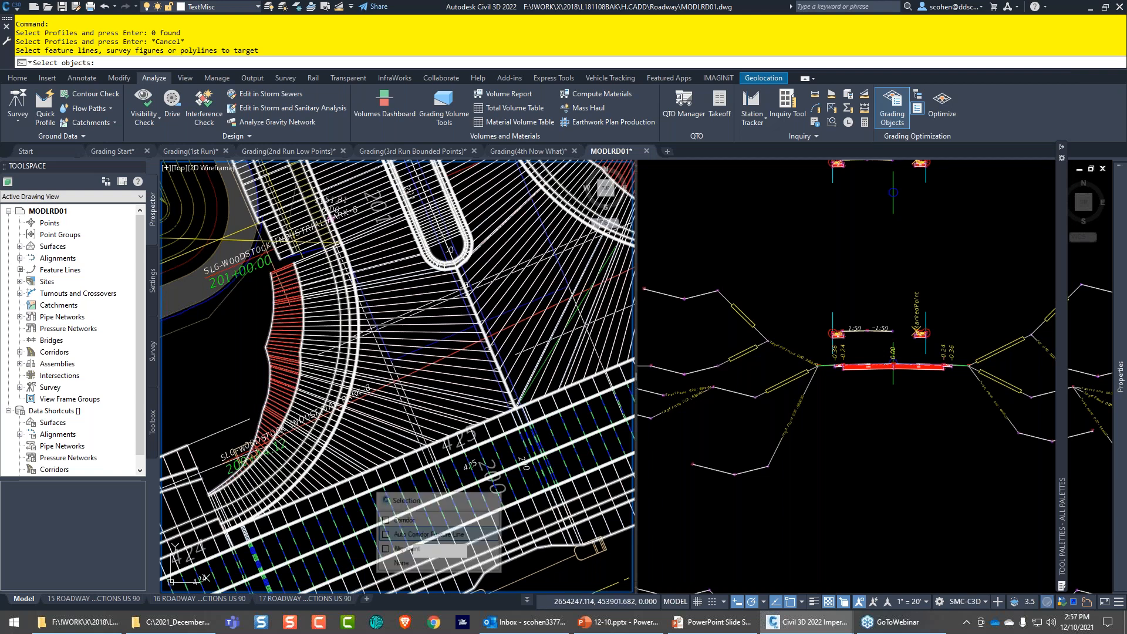
key(Return)
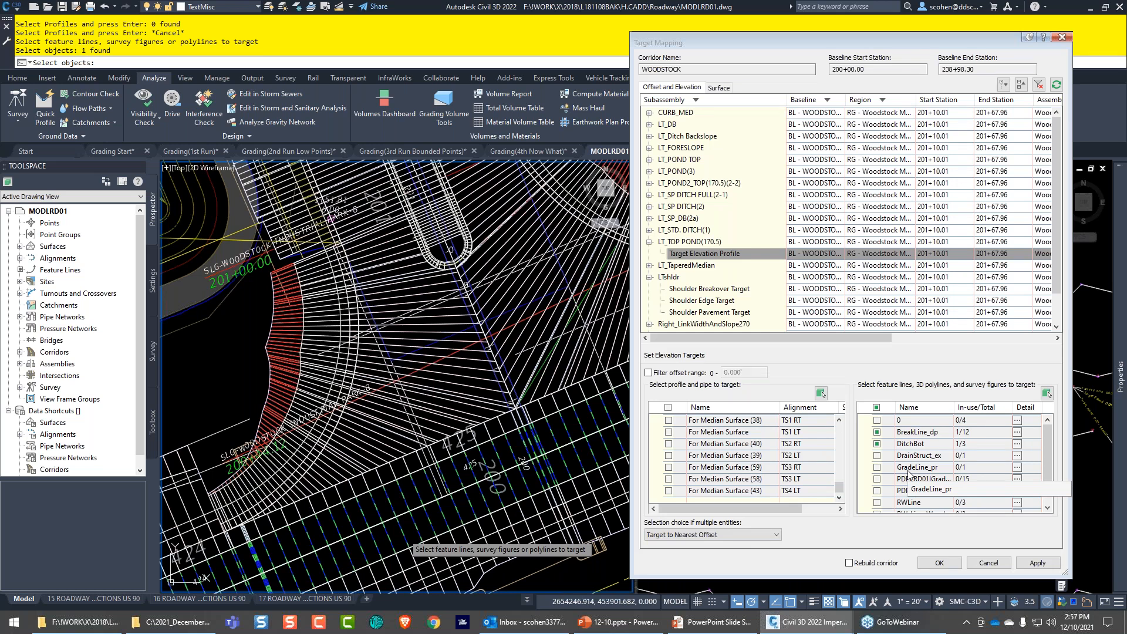
- Review the individual feature lines targeted on DitchBot in a widened entity selection window, then close it
click(1017, 444)
drag(1032, 355, 817, 316)
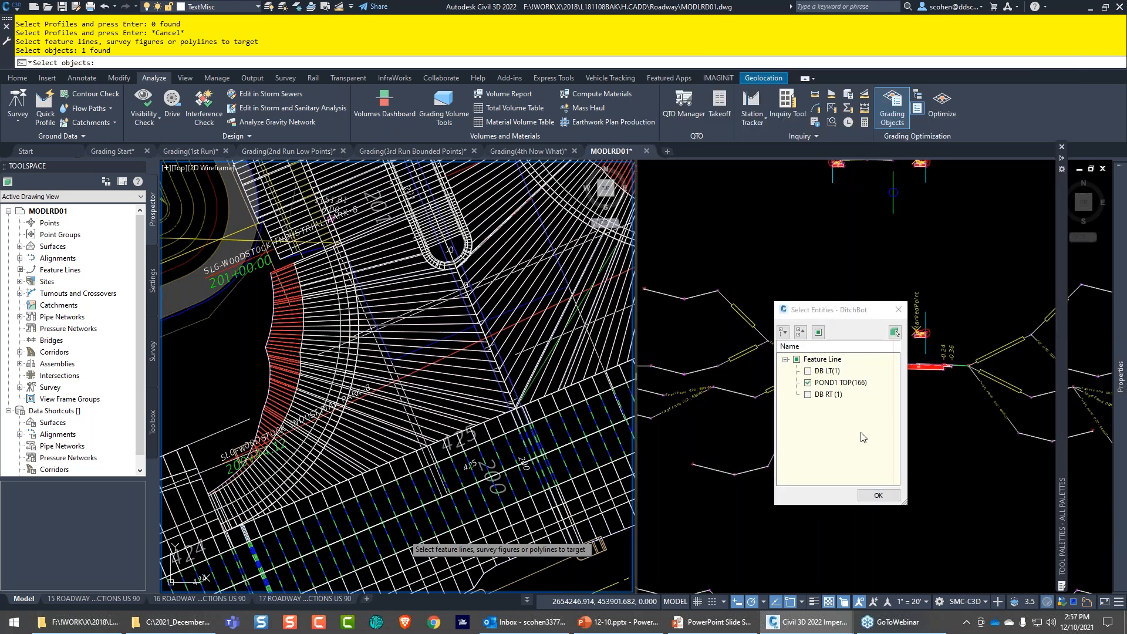
drag(905, 503, 1000, 484)
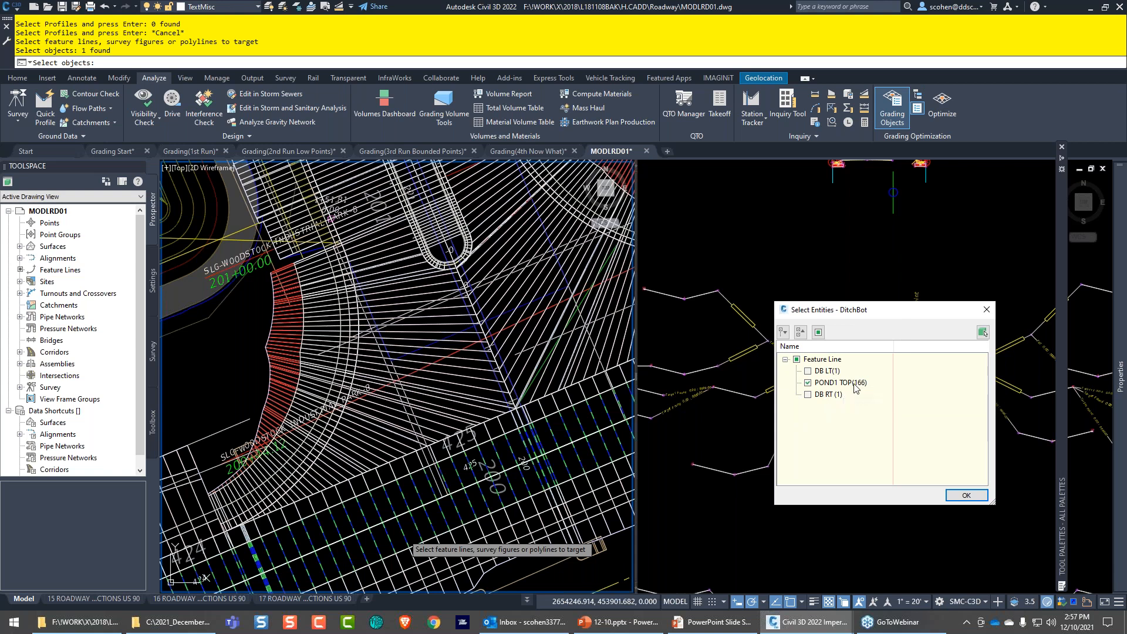
click(954, 492)
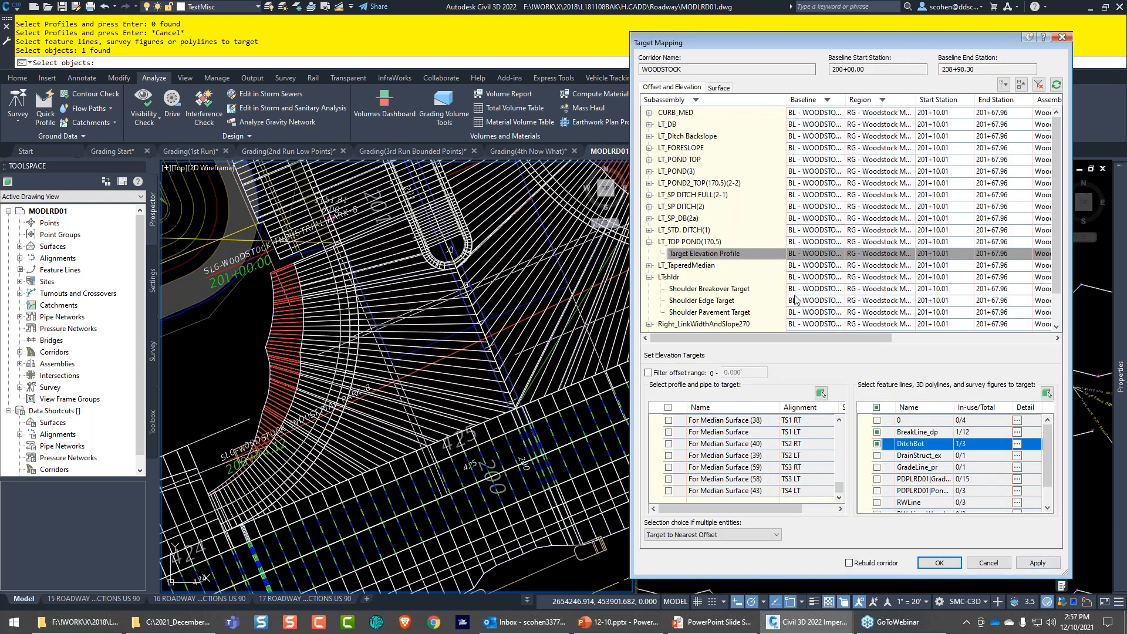
- Switch target editing to the corridor region RG - CURB RETURN LEFT - (72), discarding the existing target settings
click(557, 379)
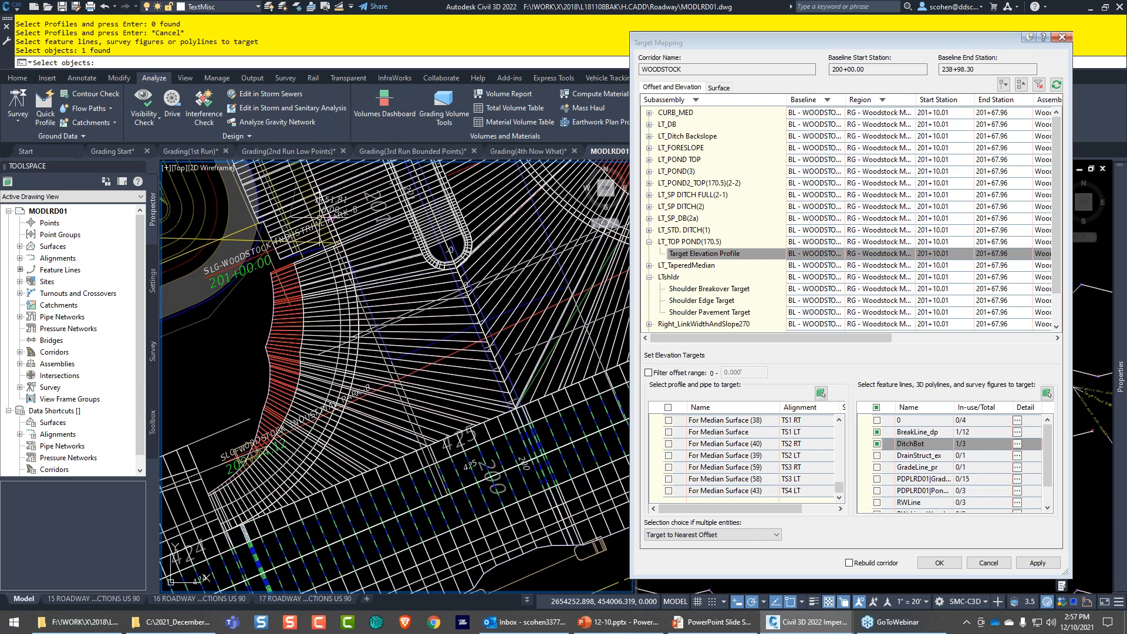
key(Escape)
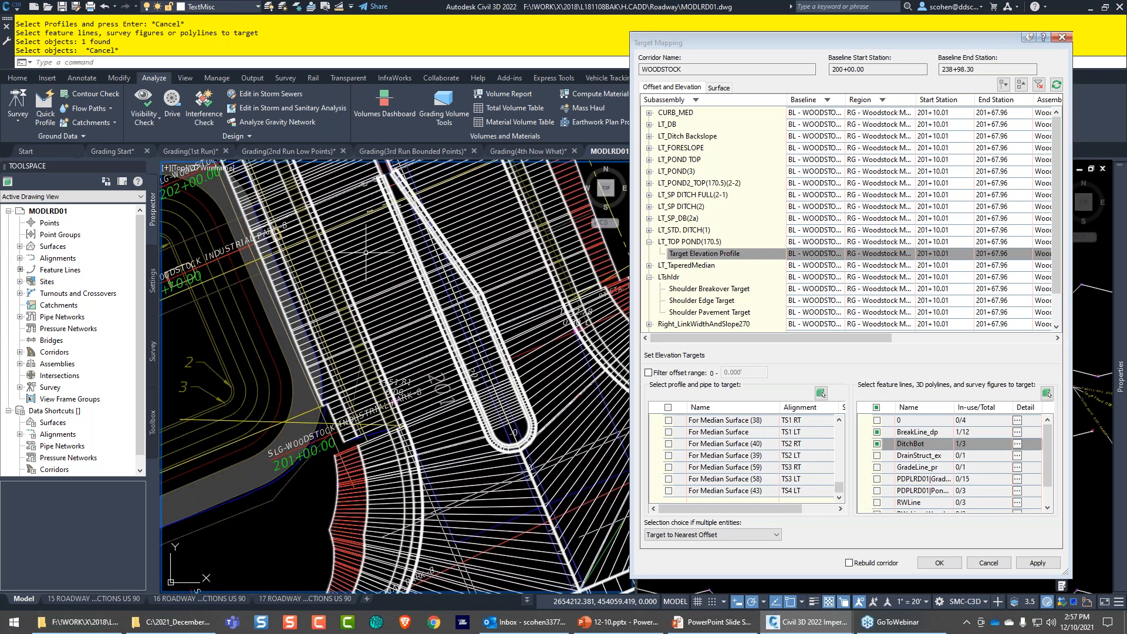
click(365, 252)
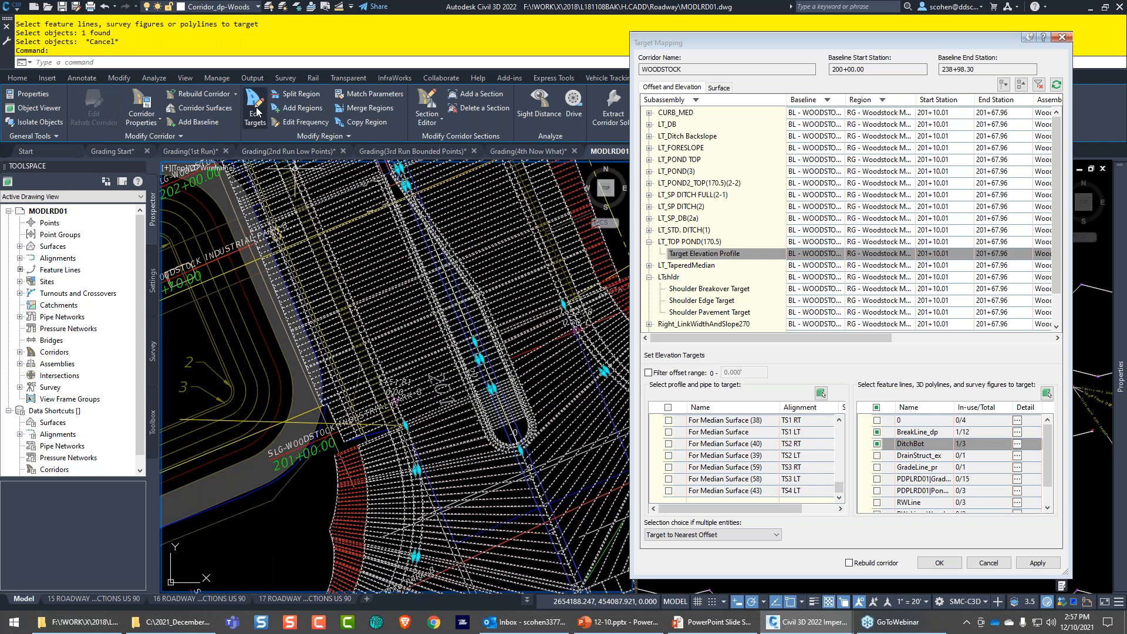
click(257, 111)
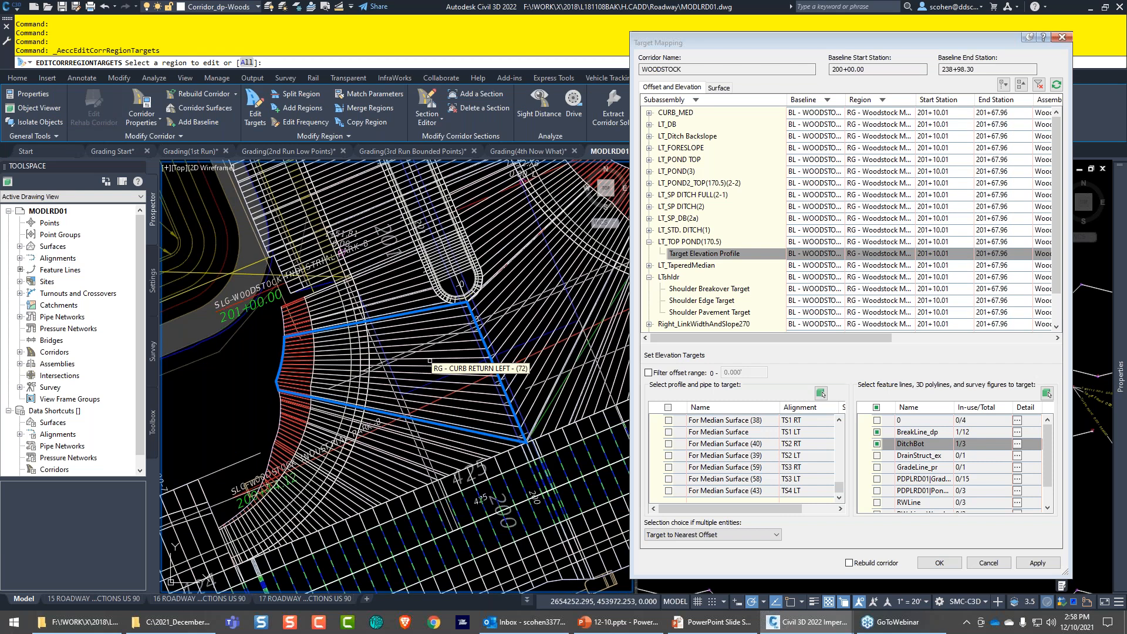
click(430, 361)
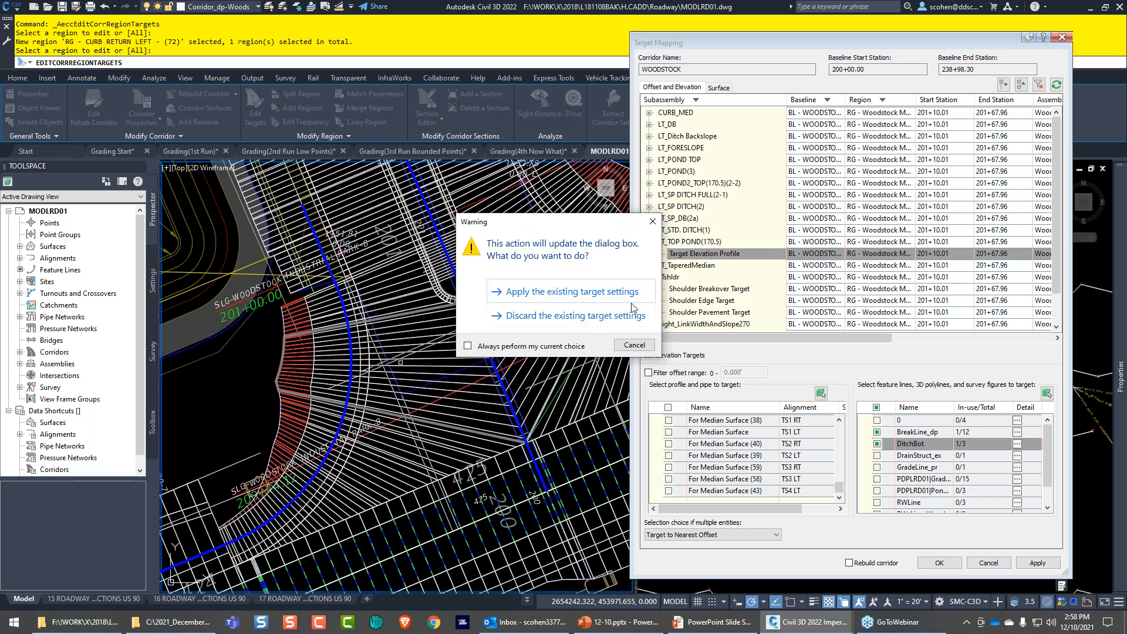
click(554, 317)
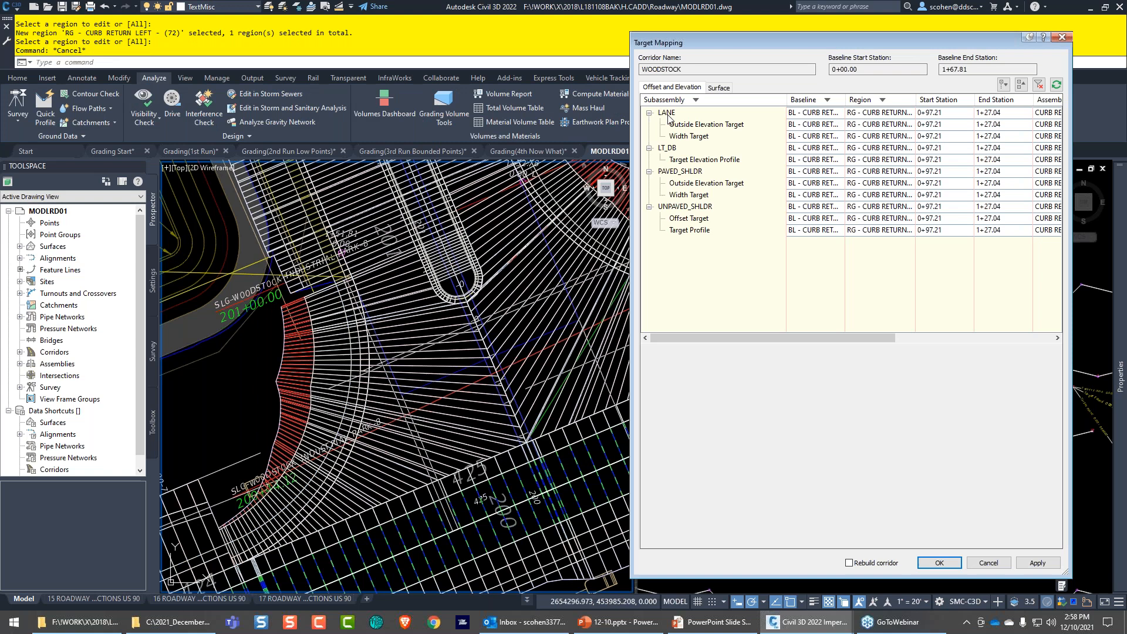
- Highlight the LT_DB and UNPAVED_SHLDR subassemblies in plan and examine the targets available for the UNPAVED_SHLDR Offset Target
click(669, 148)
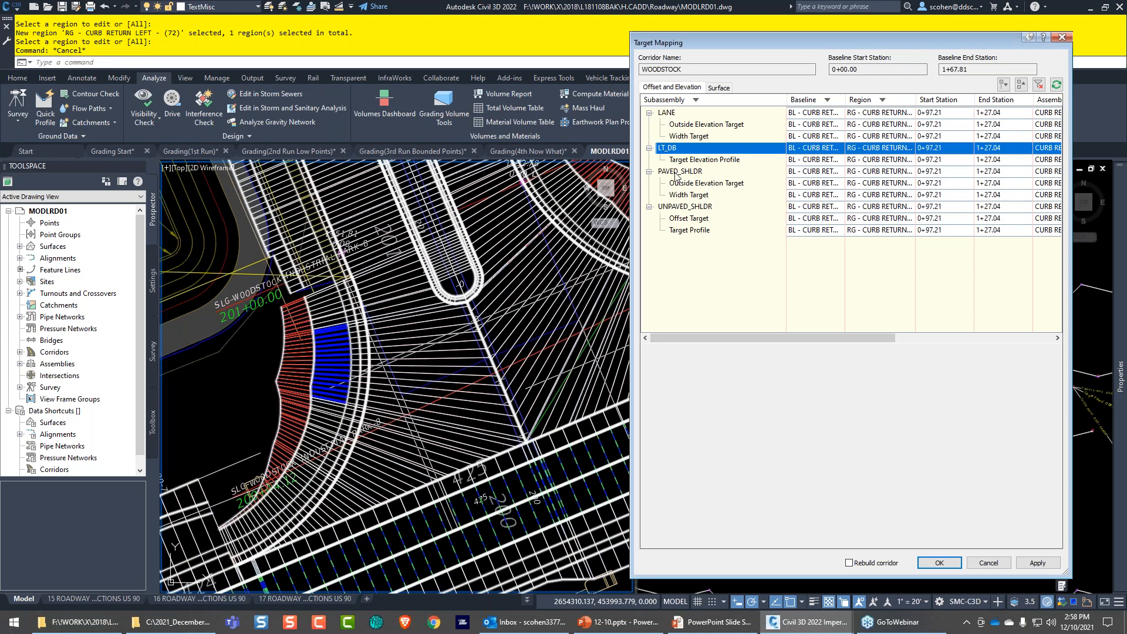
click(681, 206)
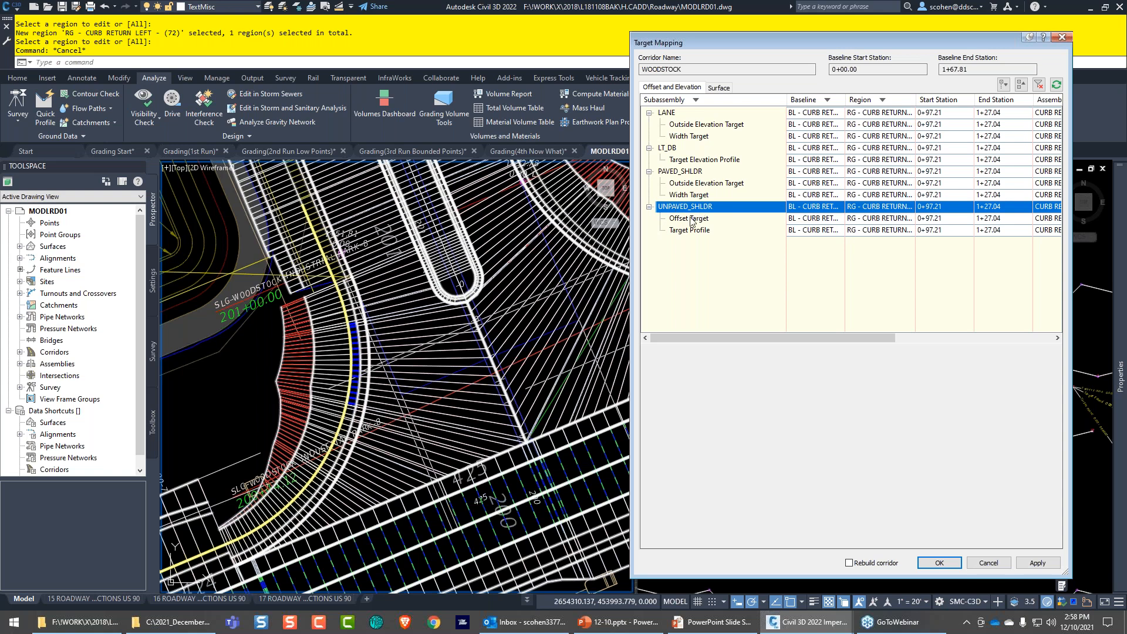
click(691, 219)
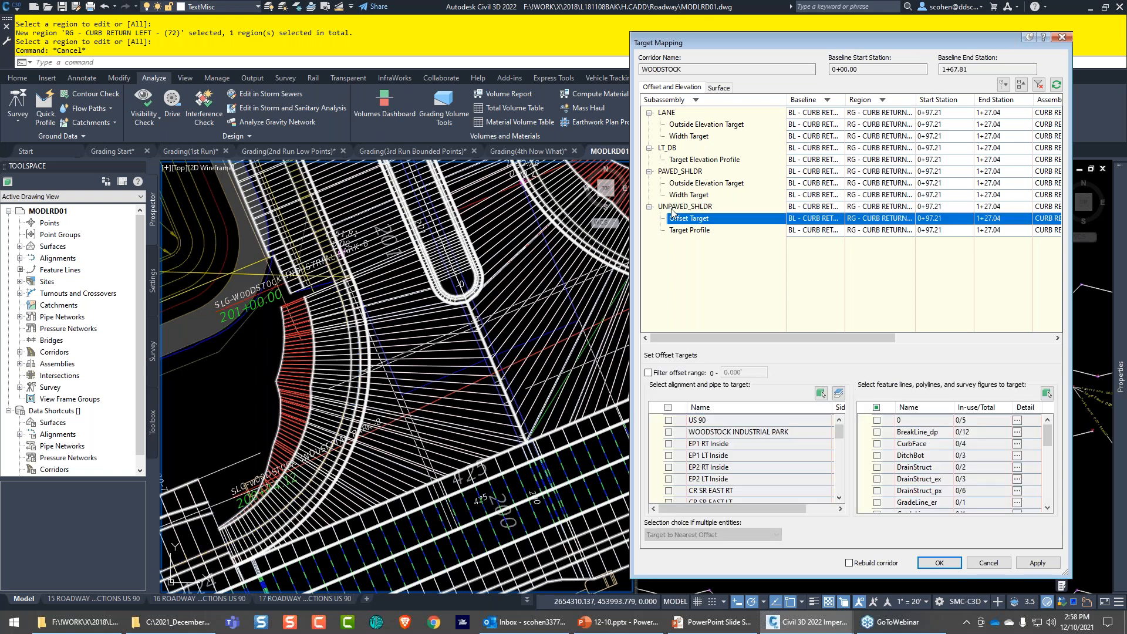
click(673, 207)
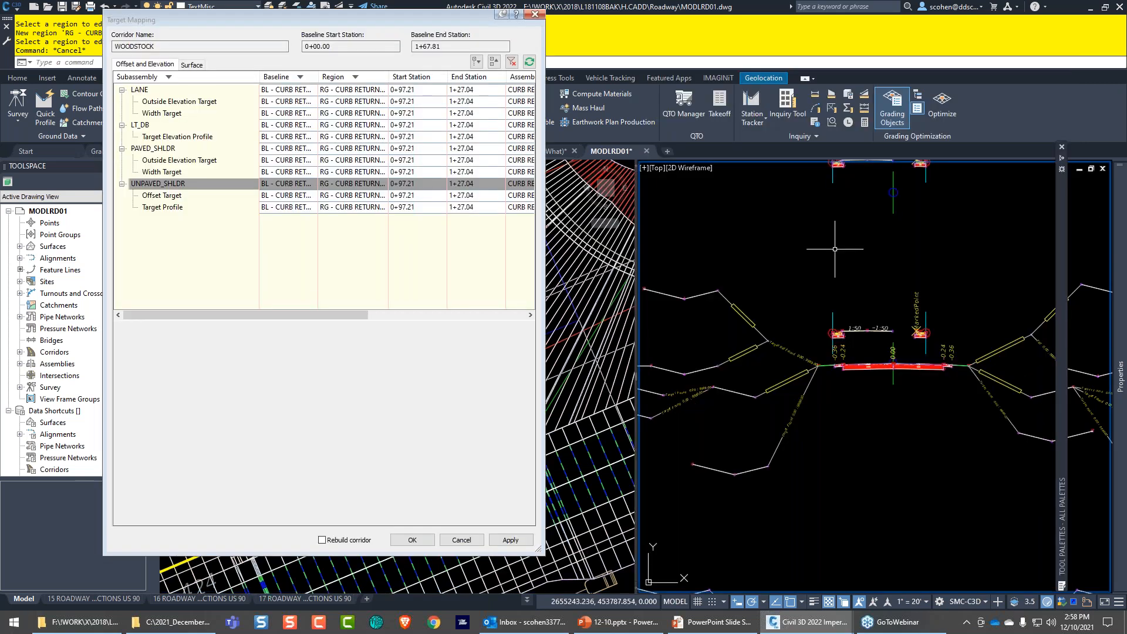
- Zoom to the UNPAVED_SHLDR subassembly in the assembly view, then highlight PAVED_SHLDR and LANE there
right_click(163, 184)
click(223, 195)
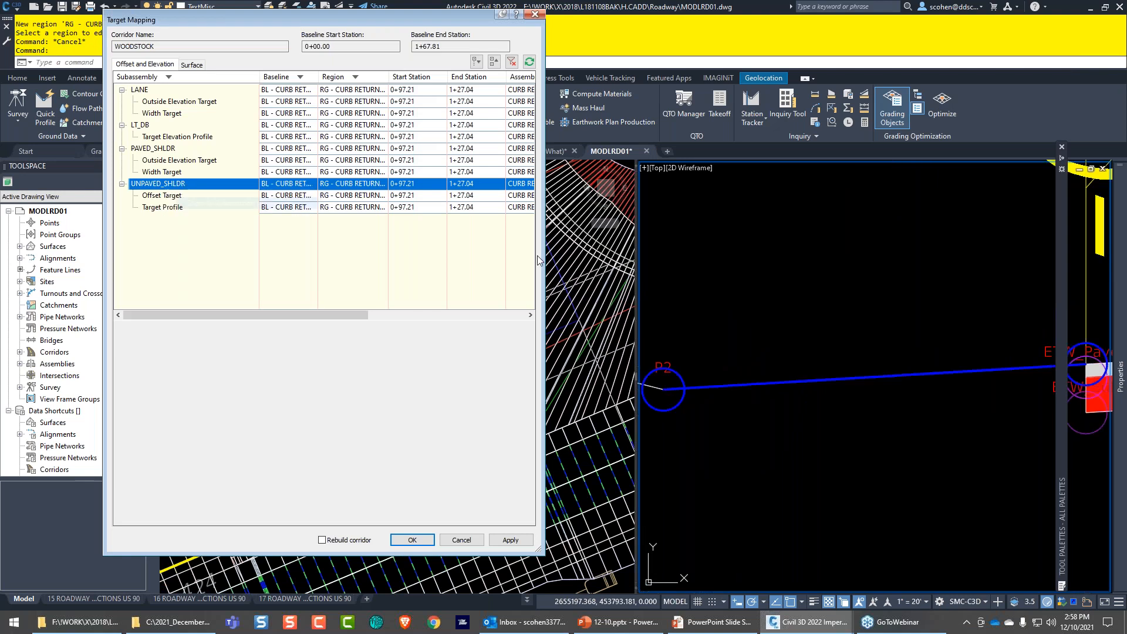
scroll(799, 305, down, 5)
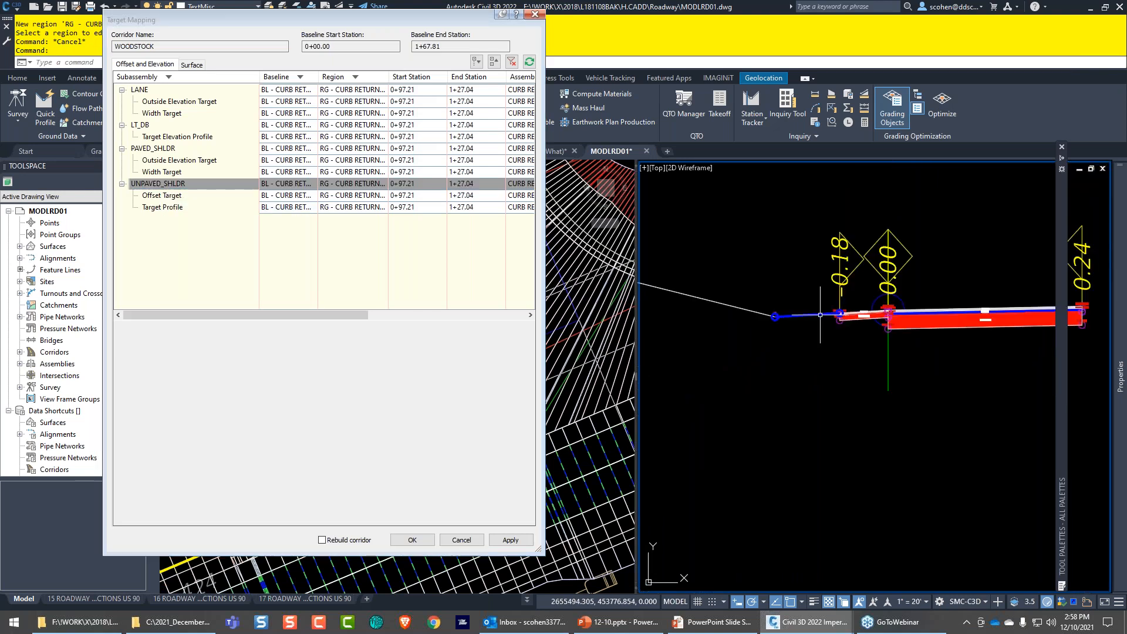
scroll(820, 315, down, 2)
click(152, 149)
click(142, 91)
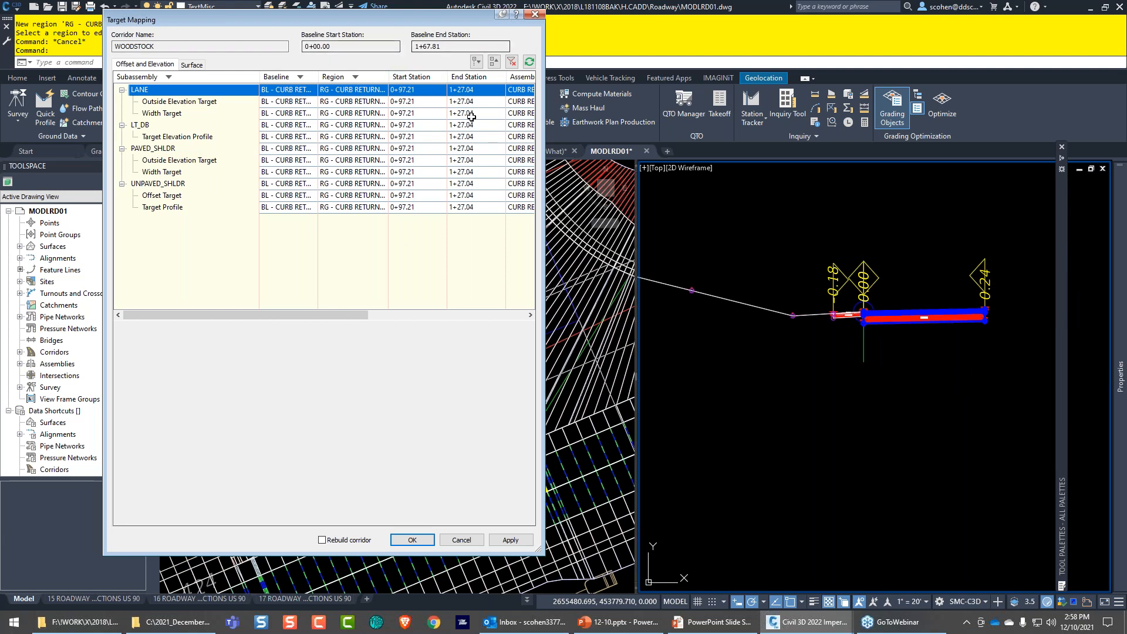
- Move the target mapping dialog between the plan and assembly views and unpin it so it collapses to its title when not in use
drag(398, 21, 686, 80)
click(787, 73)
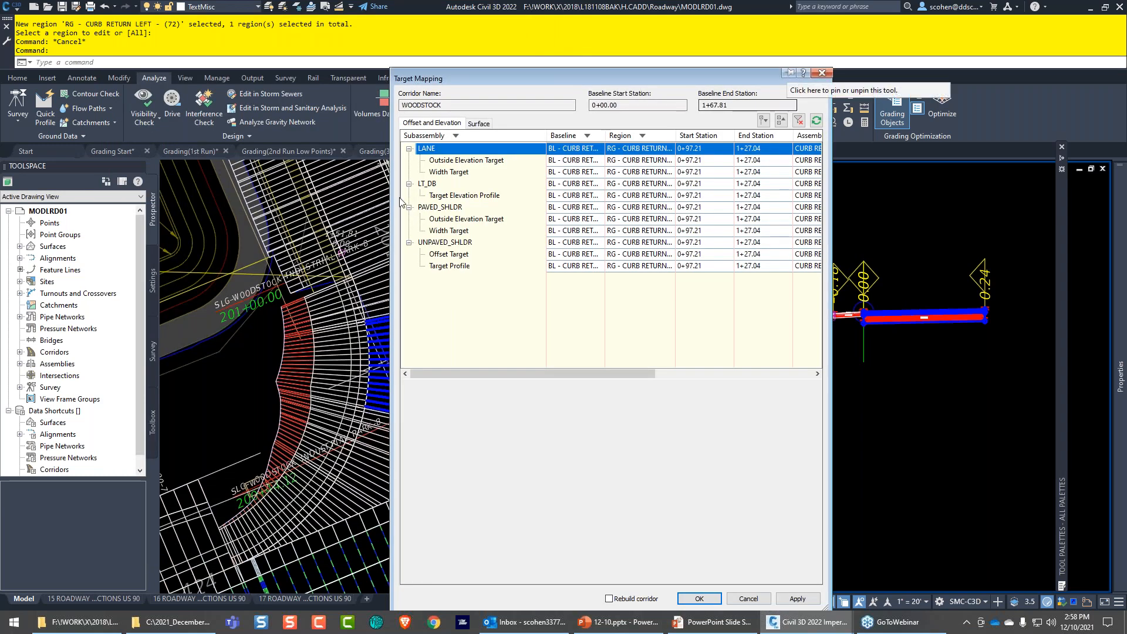
click(211, 291)
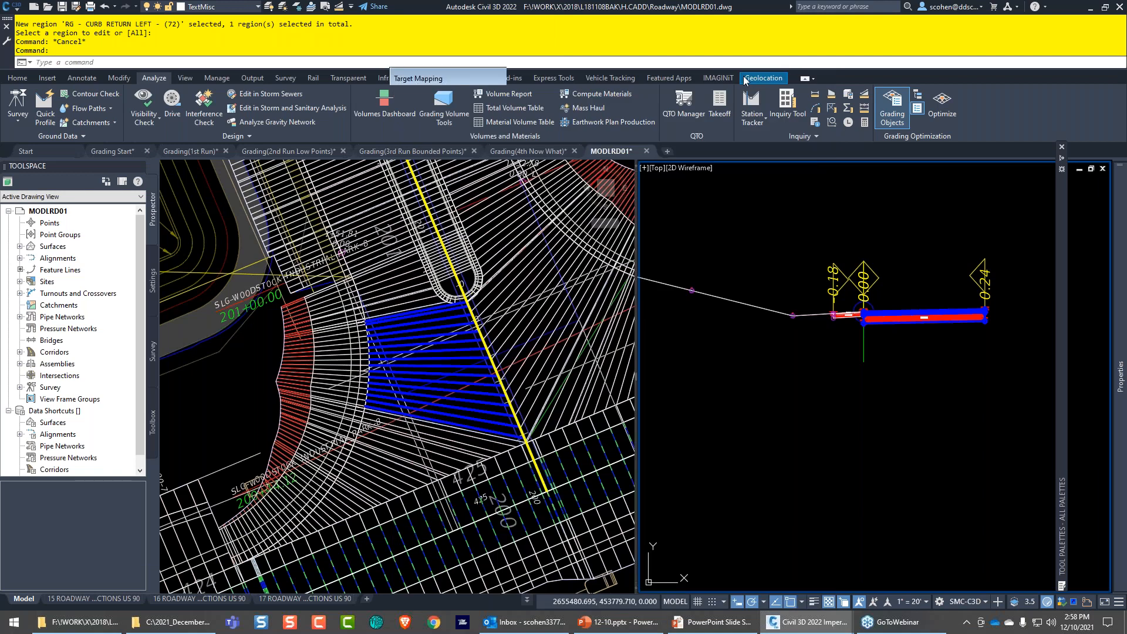
mouse_move(738, 78)
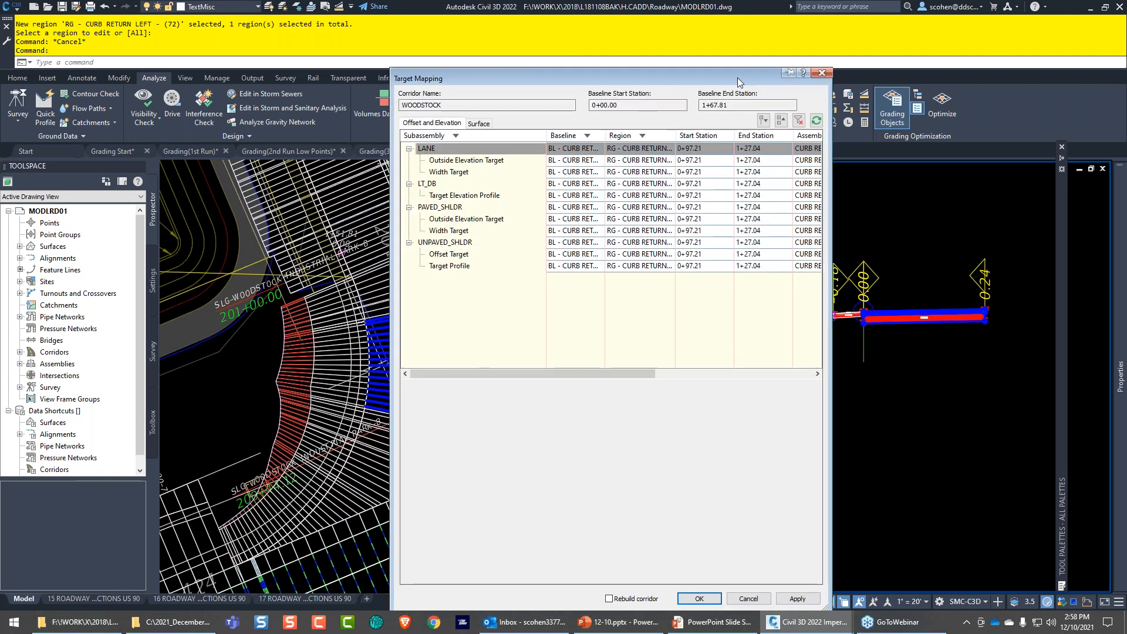
- Move the collapsed Target Mapping dialog clear of both drawing views and show the whole intersection in the plan view
drag(737, 77, 715, 97)
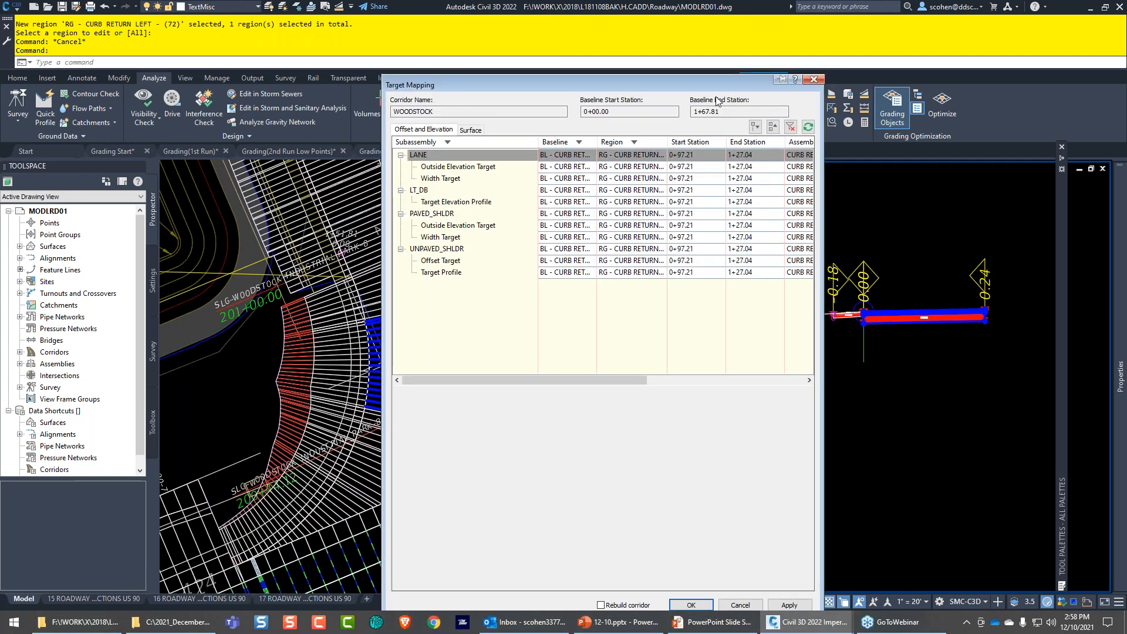
drag(717, 101, 903, 154)
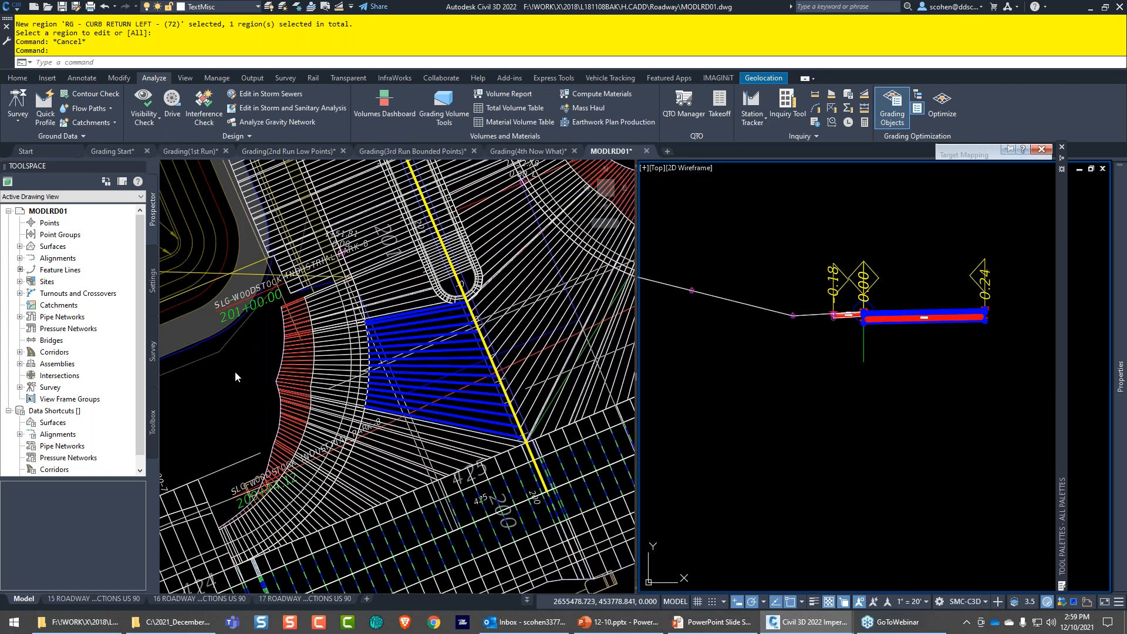
click(234, 370)
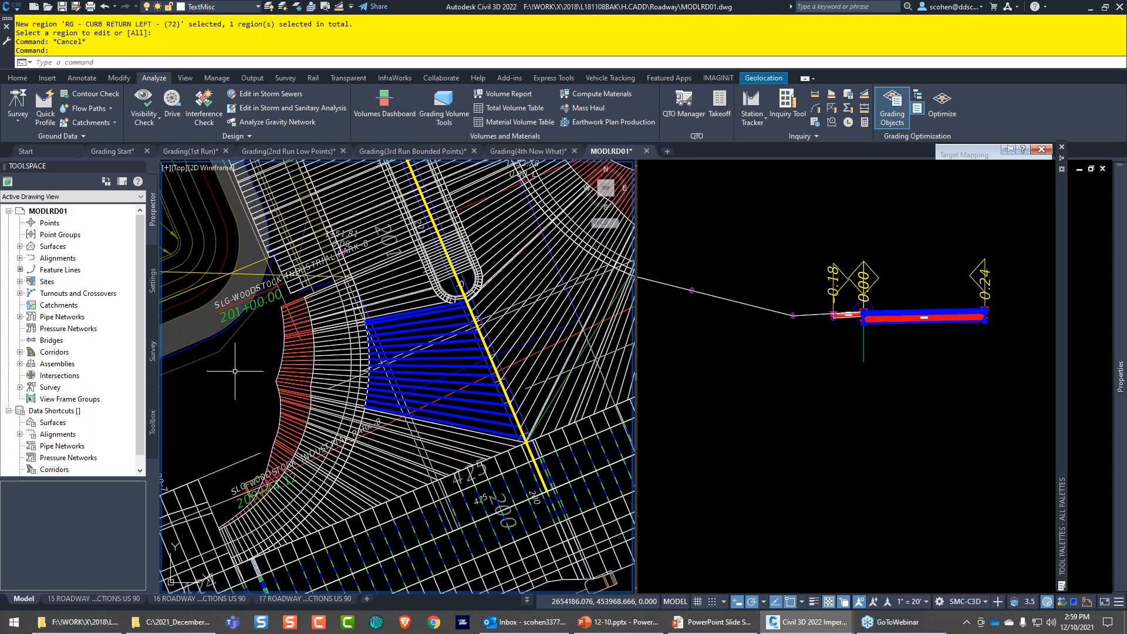
scroll(360, 300, down, 3)
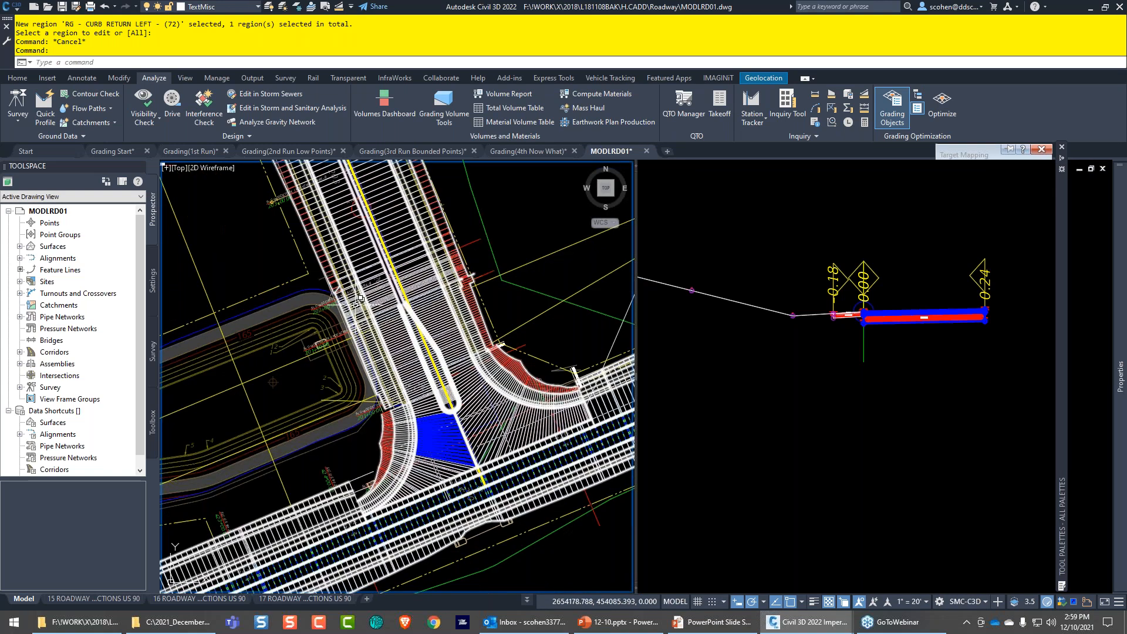
- Switch to PowerPoint and bring the running slide show forward at the QUESTIONS? slide
click(625, 624)
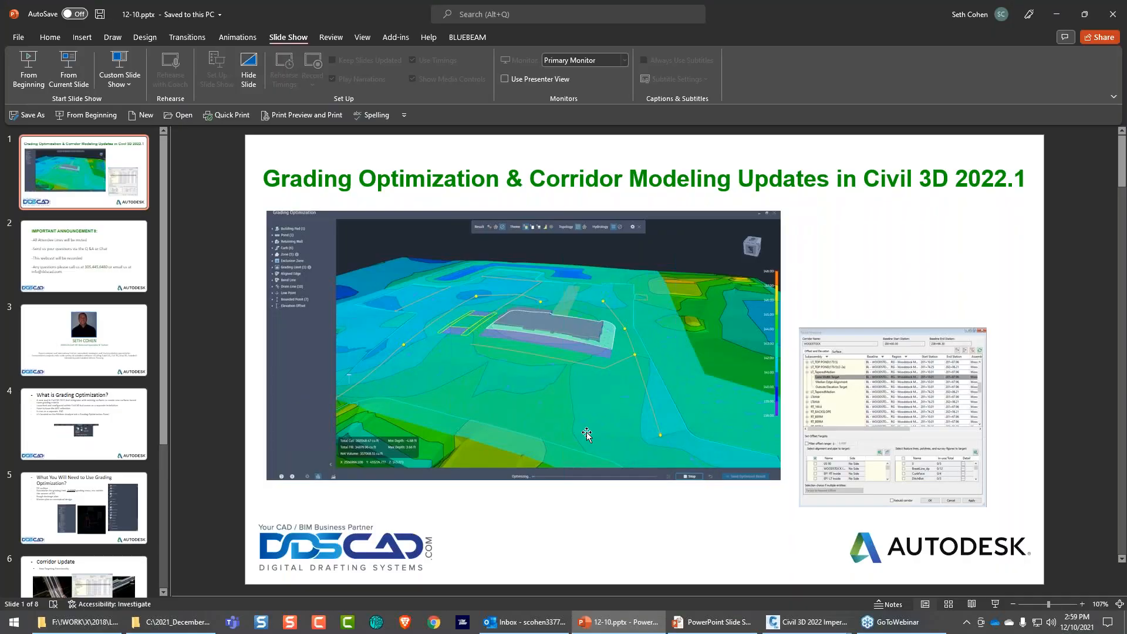
key(alt+Tab)
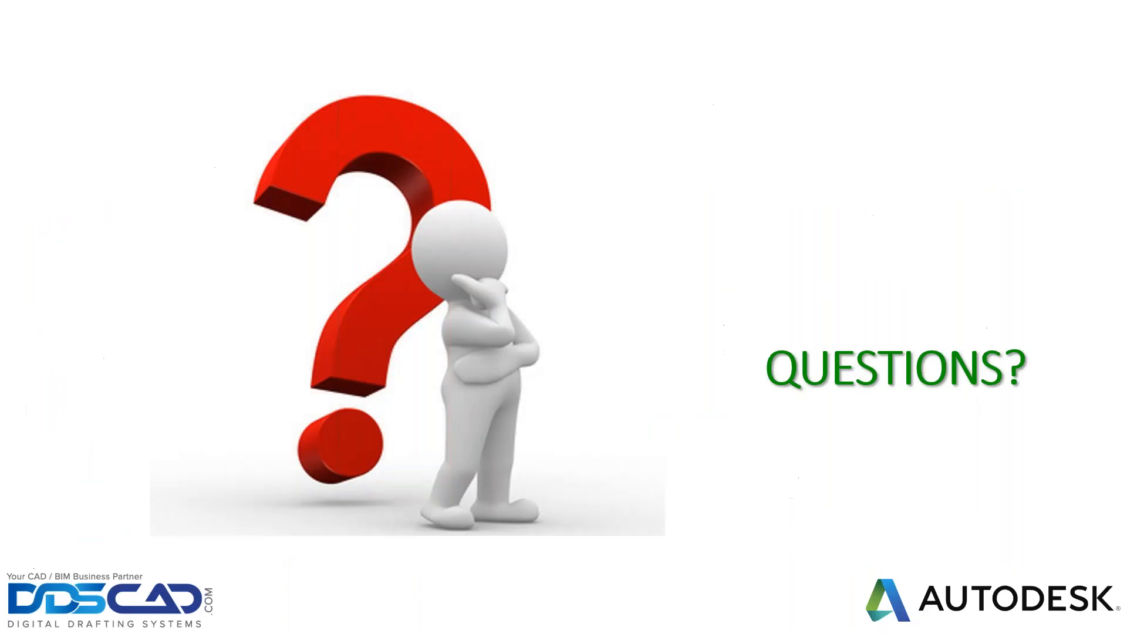